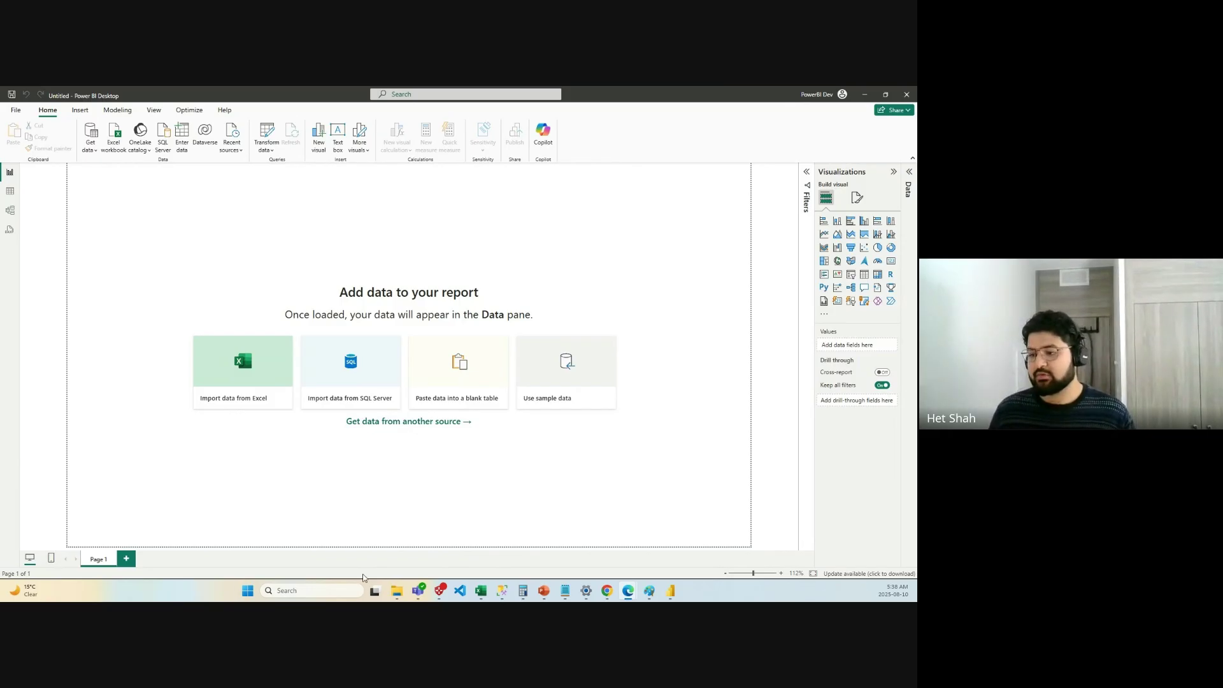
Open the workbook PBI Sample Data - Bus Rider Survey from the Documents folder and dismiss the blocked-content notice.
mouse_move(395, 595)
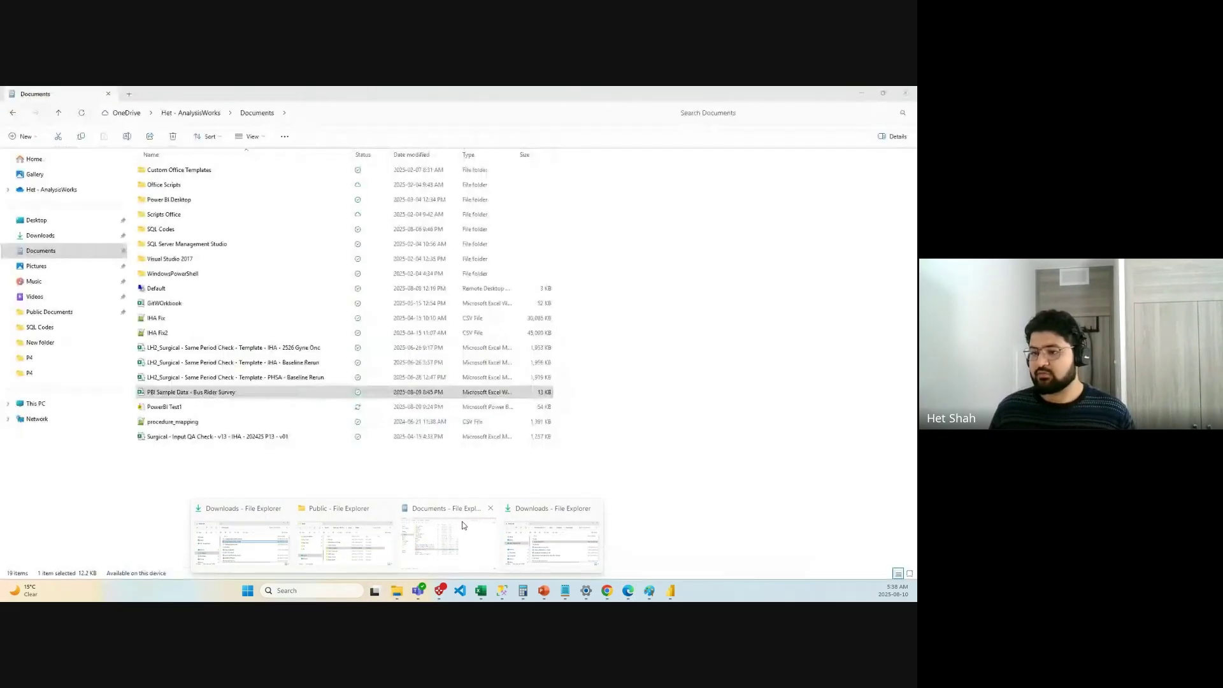
click(463, 525)
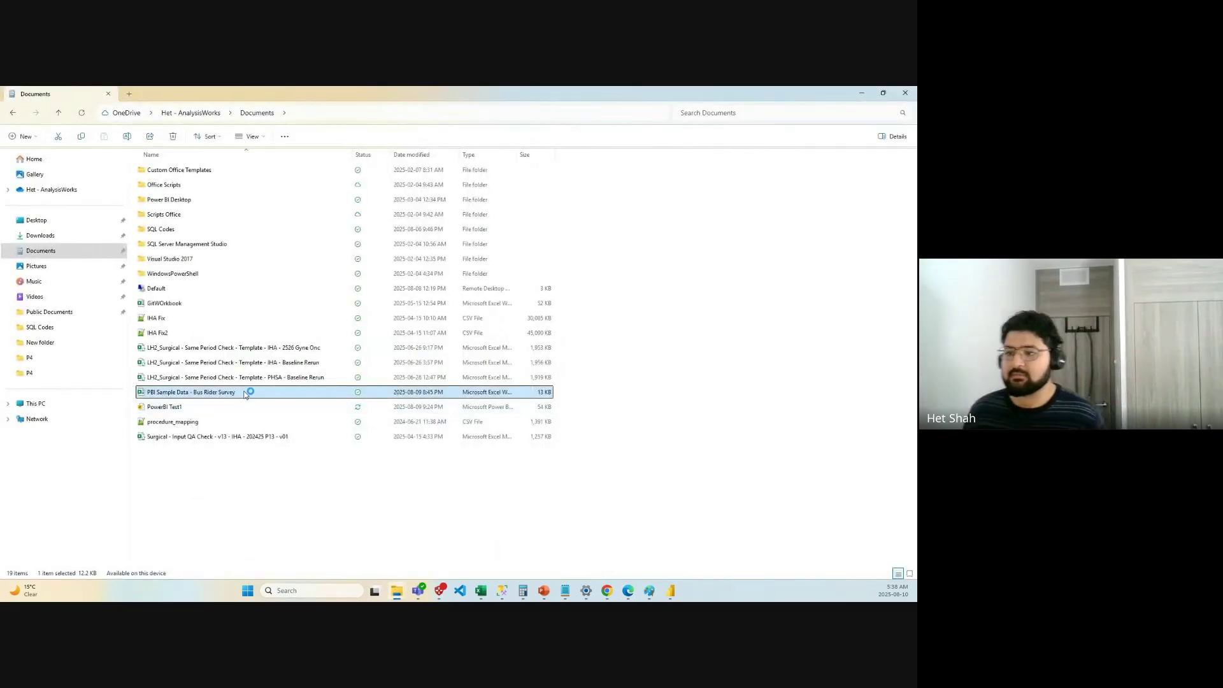
double_click(246, 393)
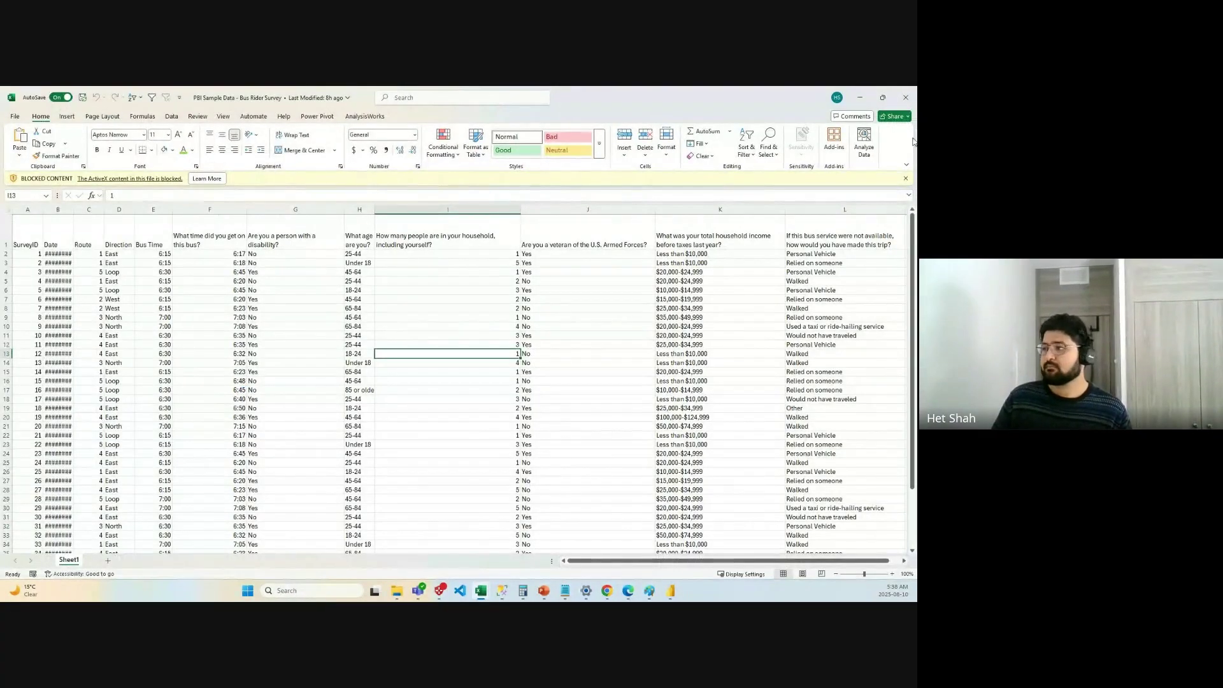
click(905, 178)
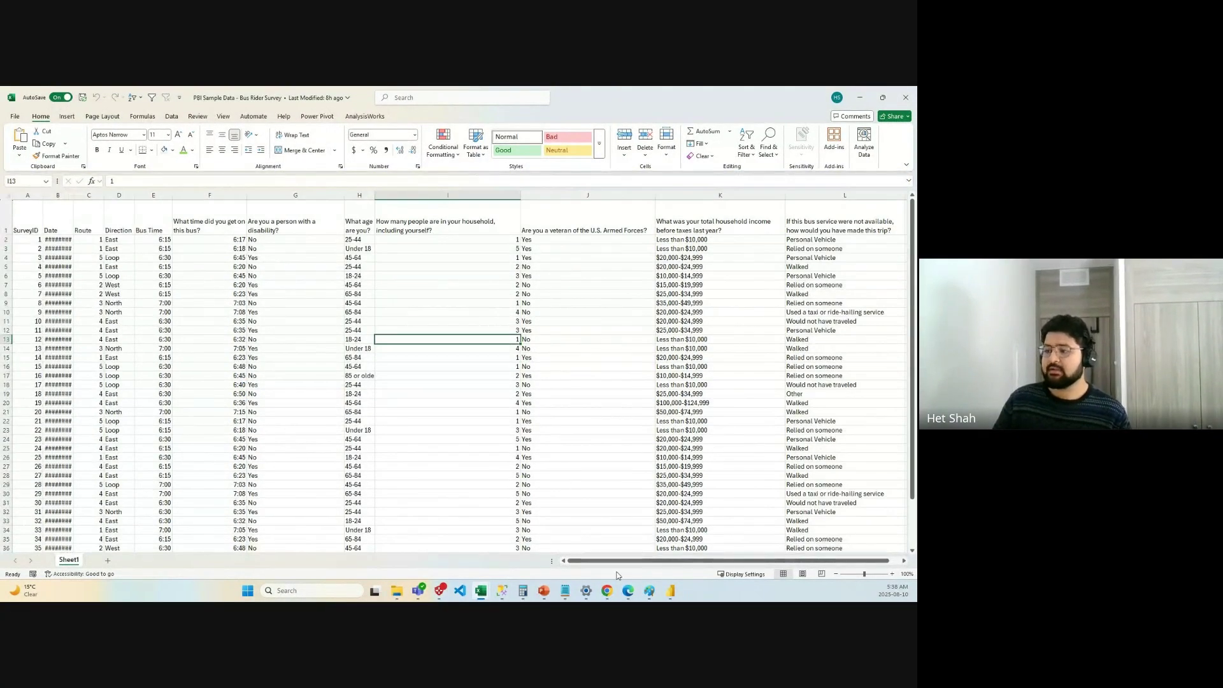
Look through the survey rows and auto-fit the Date column so its dates display in full.
scroll(426, 415, down, 8)
scroll(426, 415, up, 7)
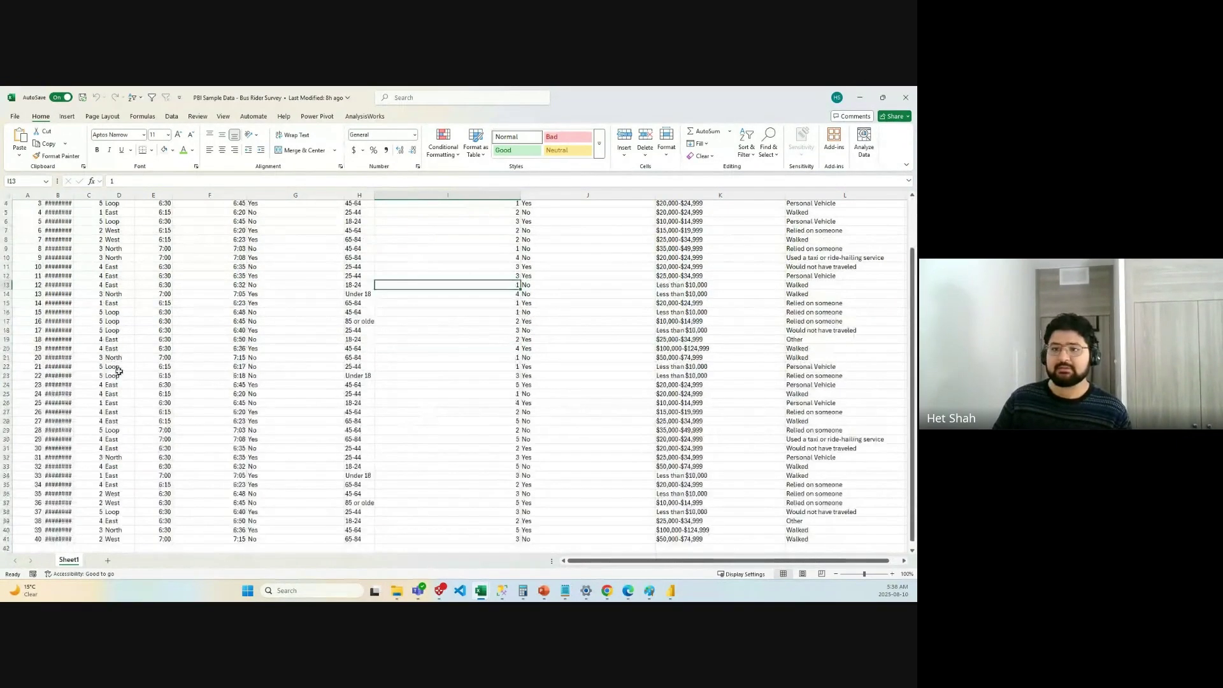
scroll(64, 221, up, 1)
double_click(75, 195)
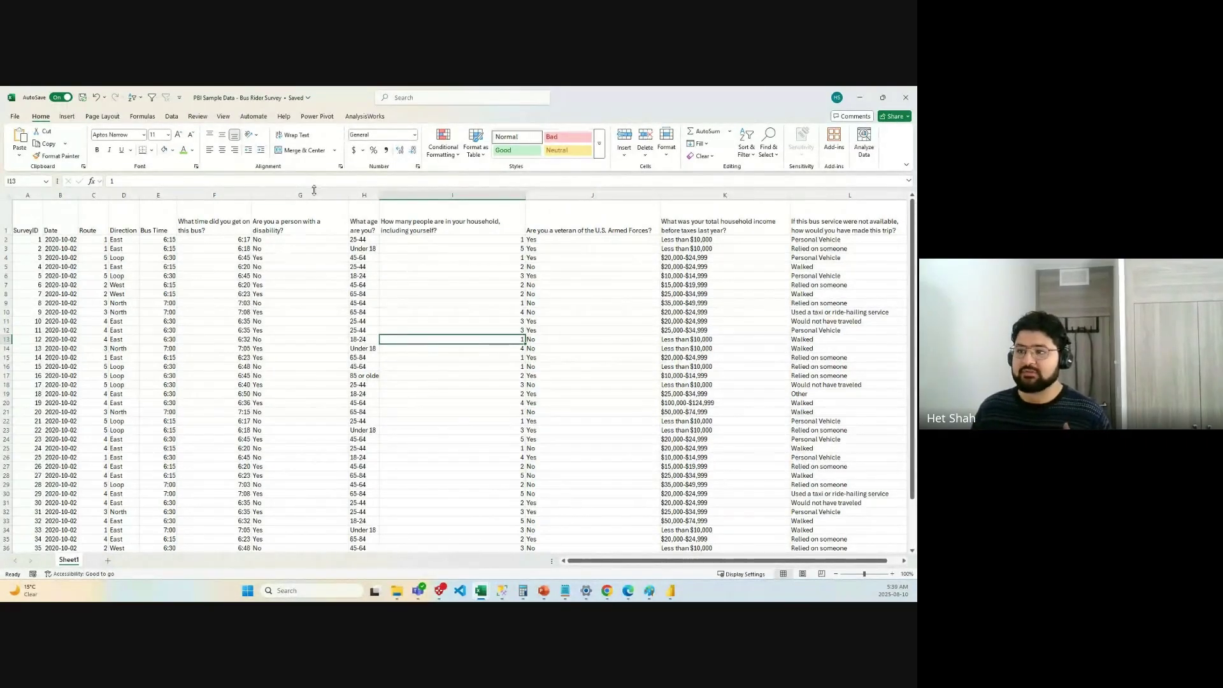
Examine the survey question columns covering disability, age, household size, veteran status, household income and alternative travel.
click(316, 217)
key(ctrl+shift+Down)
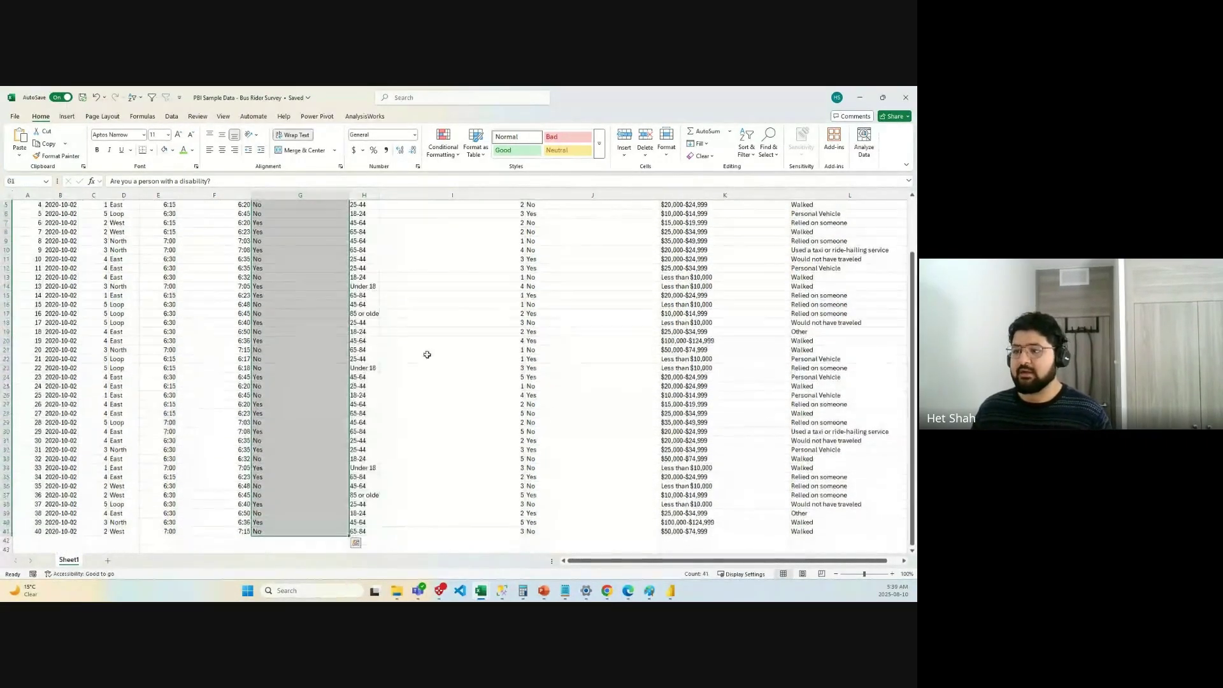
scroll(427, 354, up, 2)
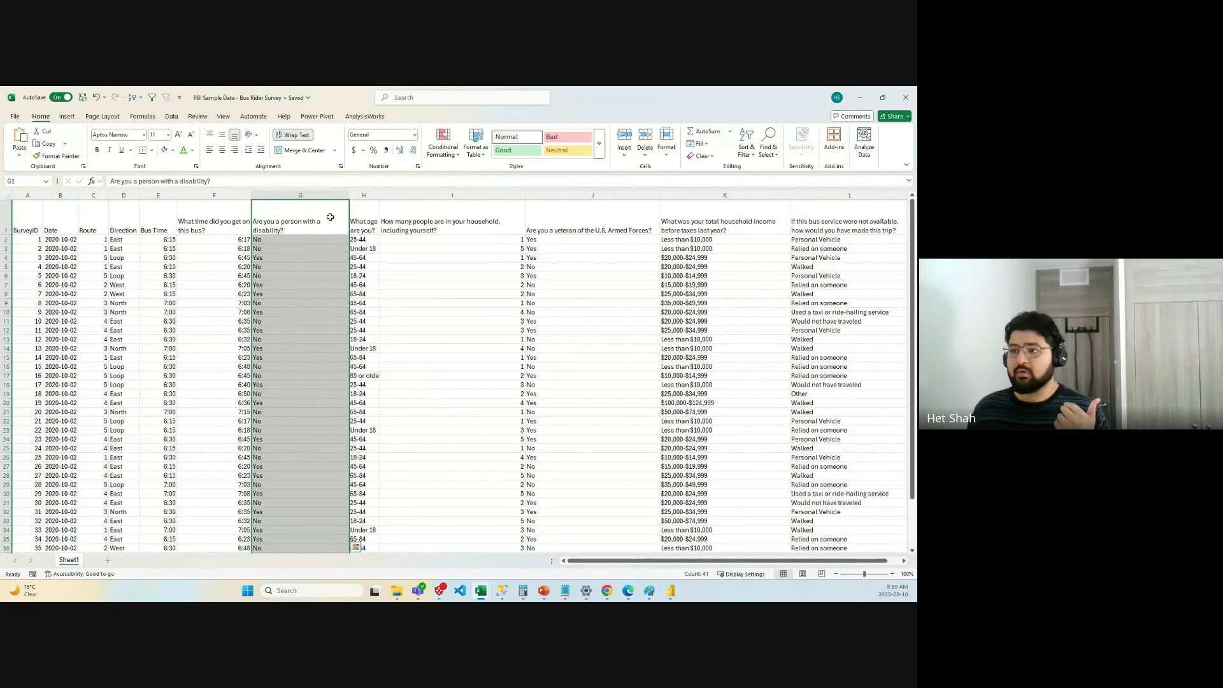
click(377, 231)
click(479, 214)
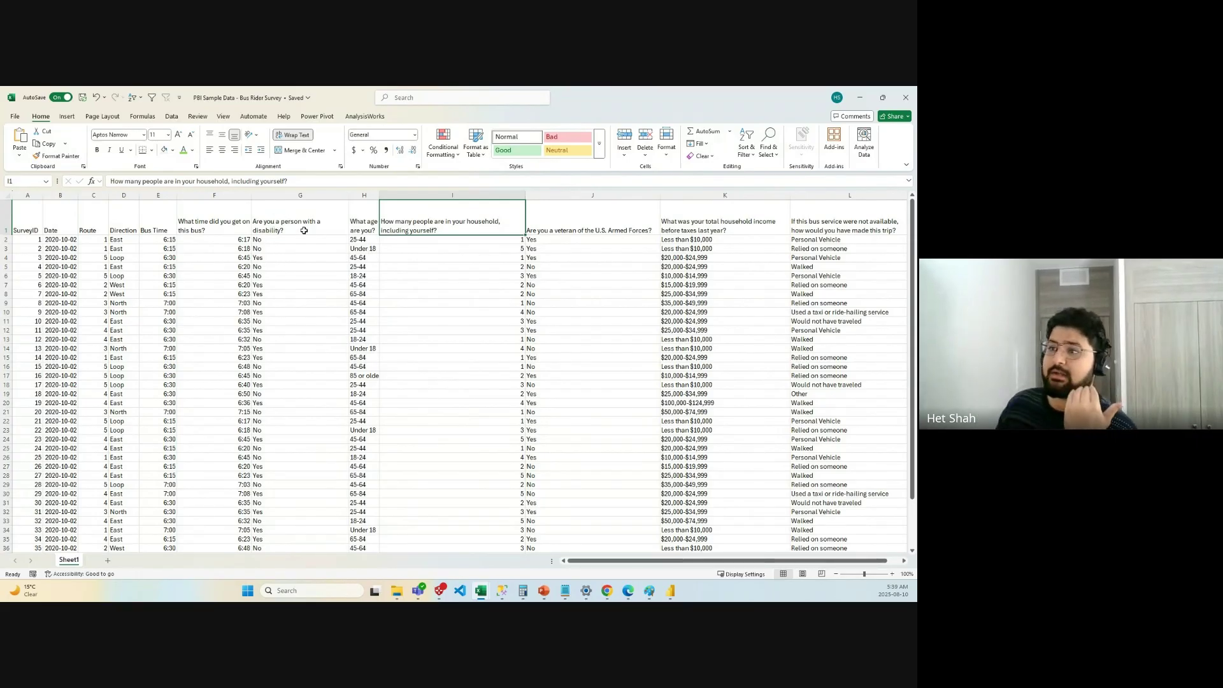
click(642, 227)
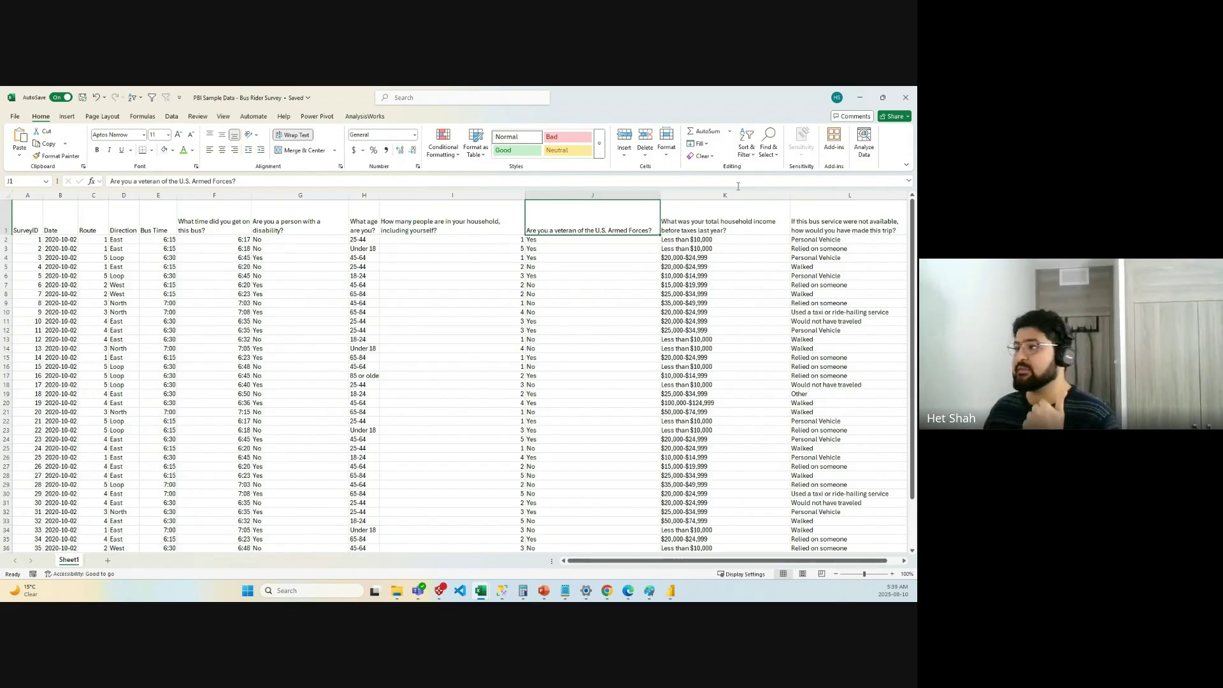
click(714, 215)
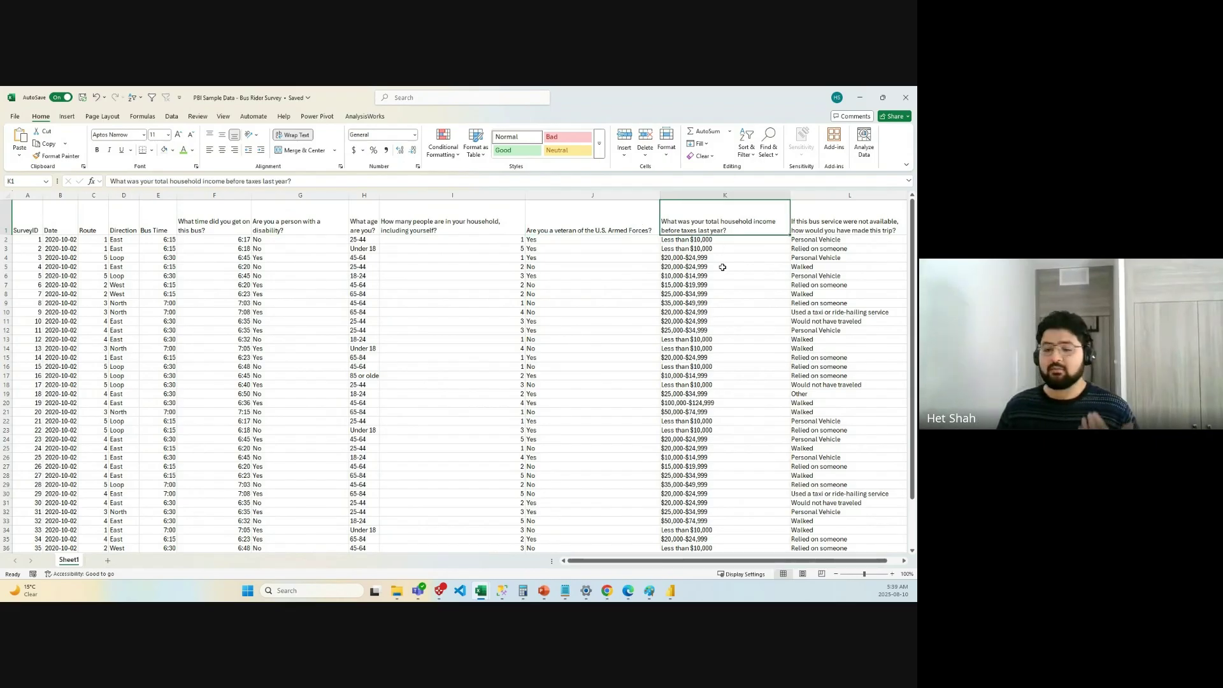
scroll(707, 484, down, 1)
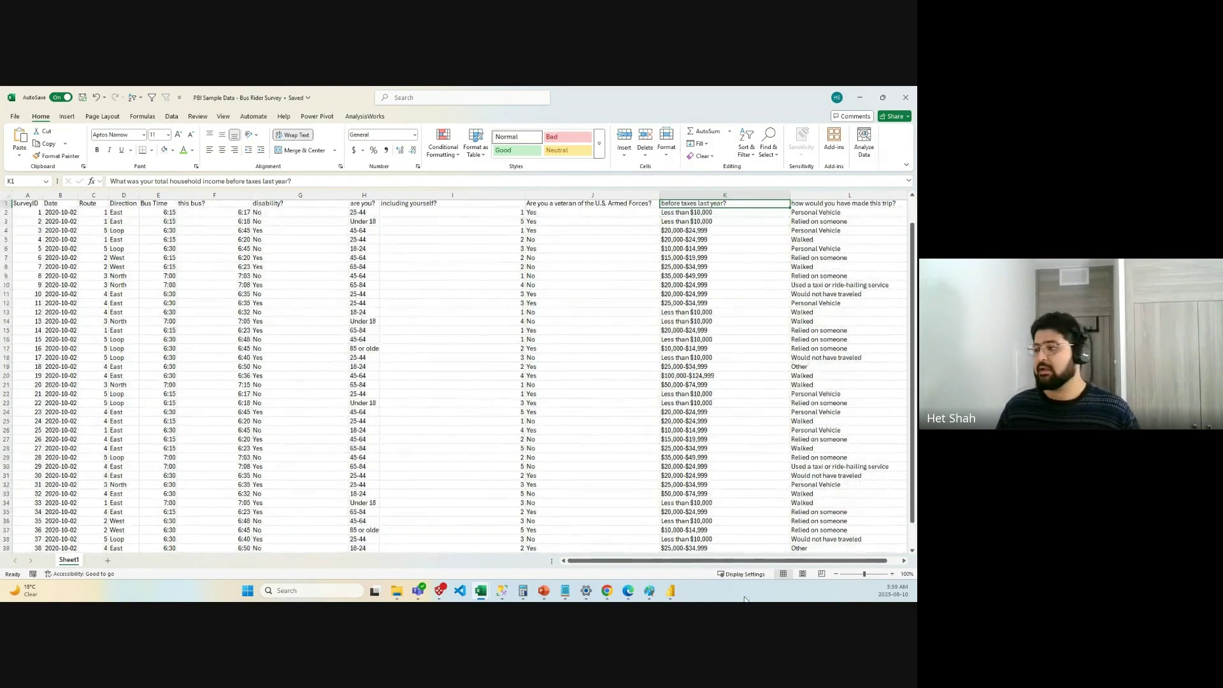
drag(754, 560, 768, 560)
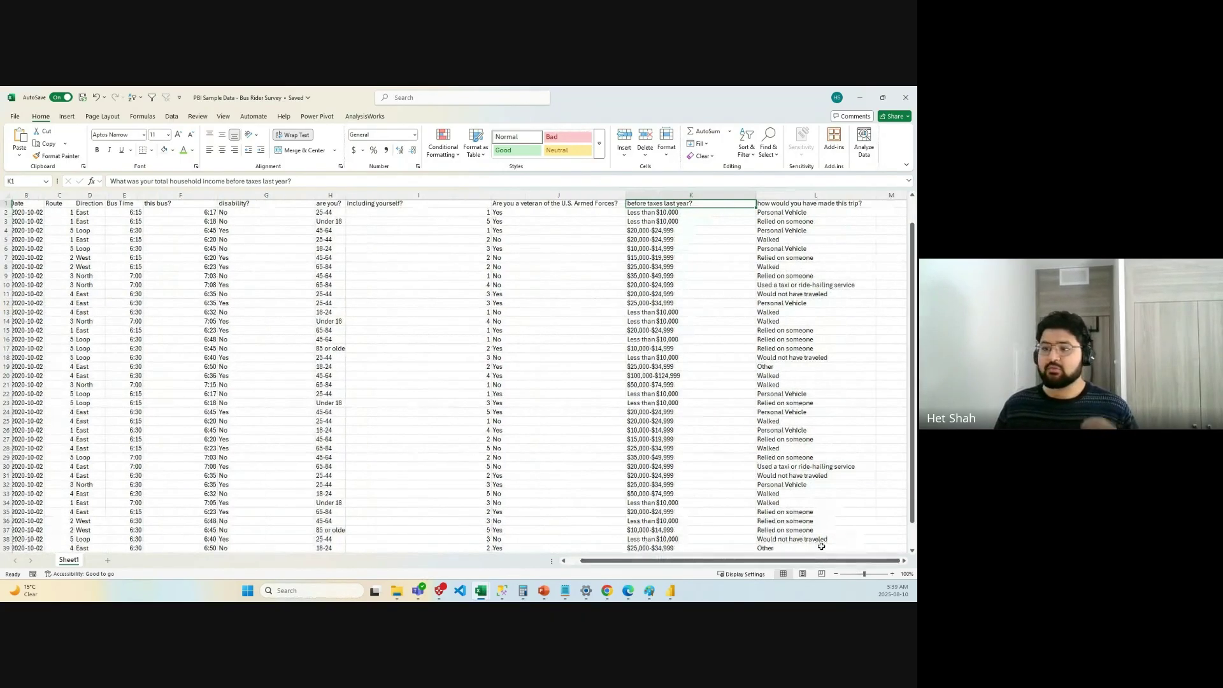
scroll(758, 456, up, 1)
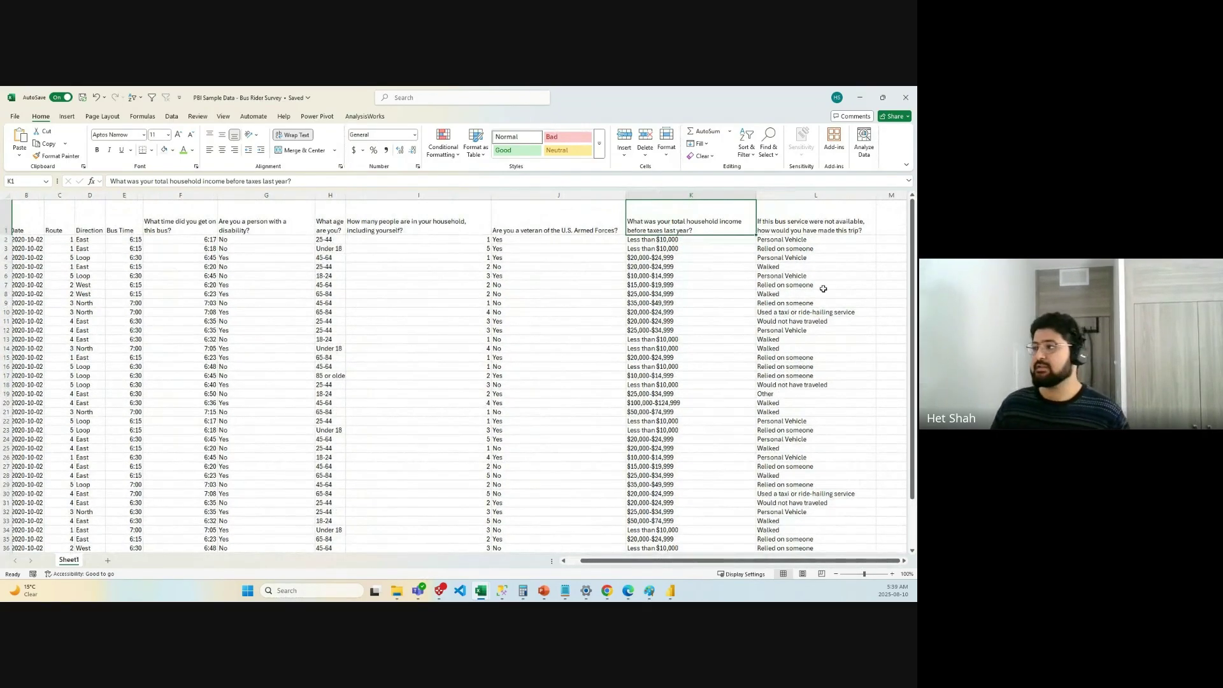
click(795, 190)
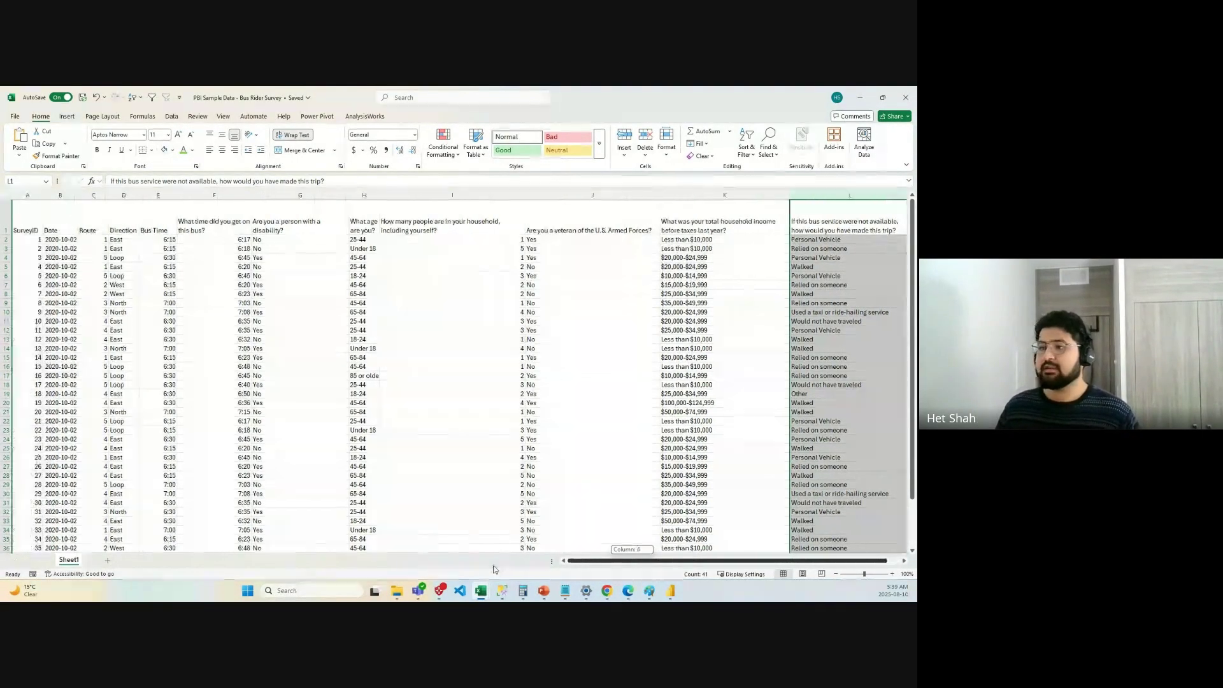
scroll(617, 562, left, 1)
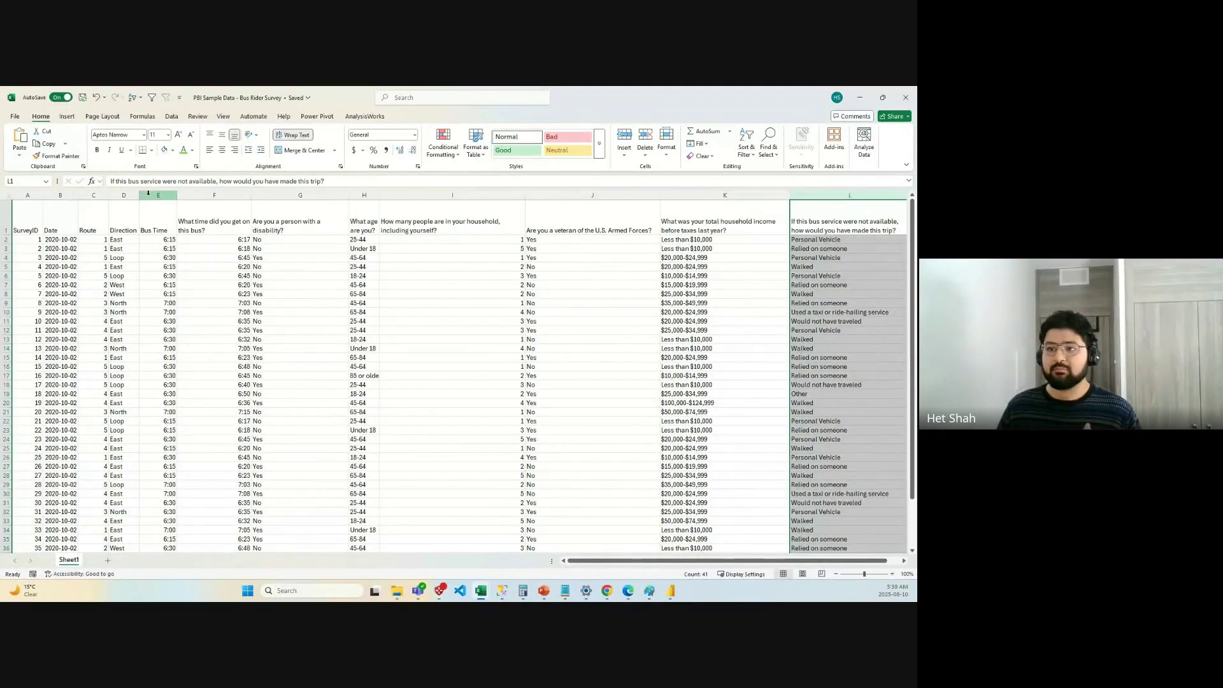
Examine the Bus Time, boarding time, Route and Direction columns of the survey data.
click(149, 193)
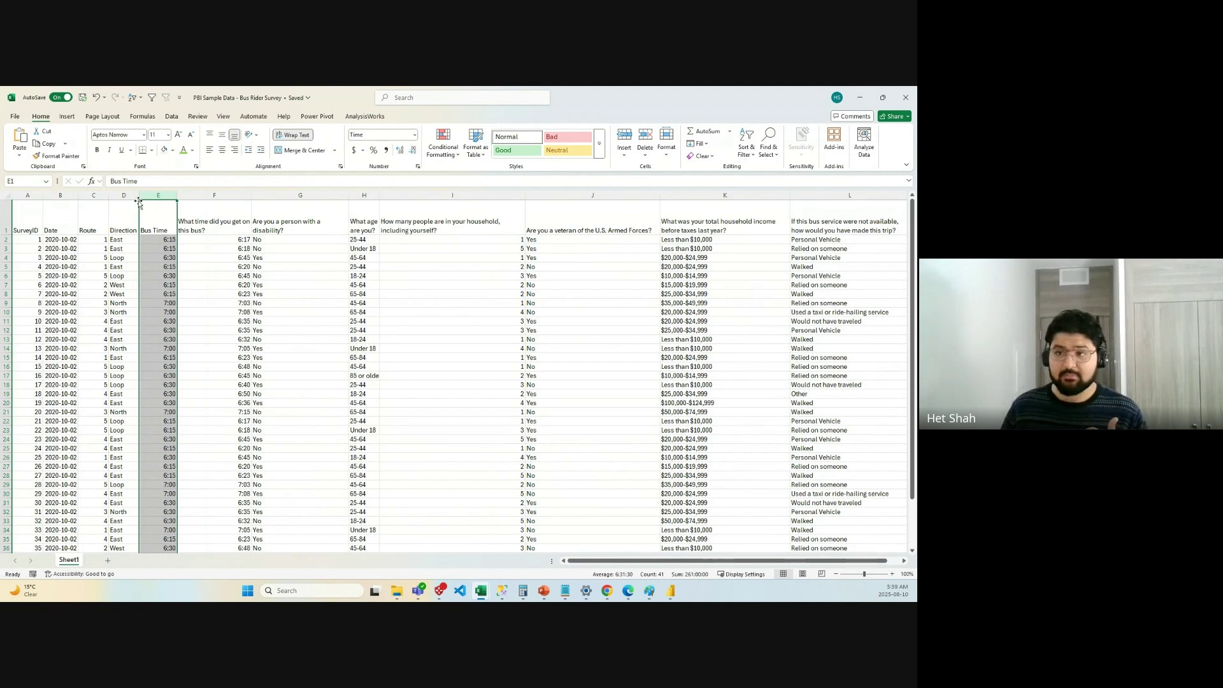
click(214, 195)
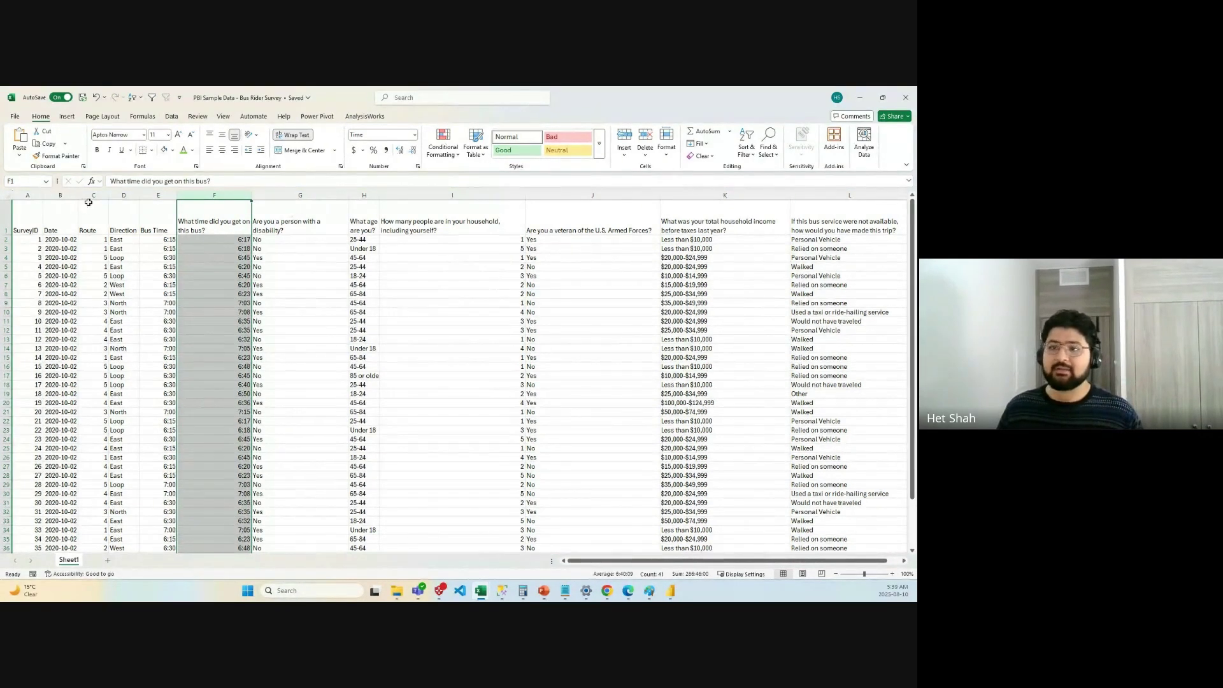
drag(97, 194, 128, 191)
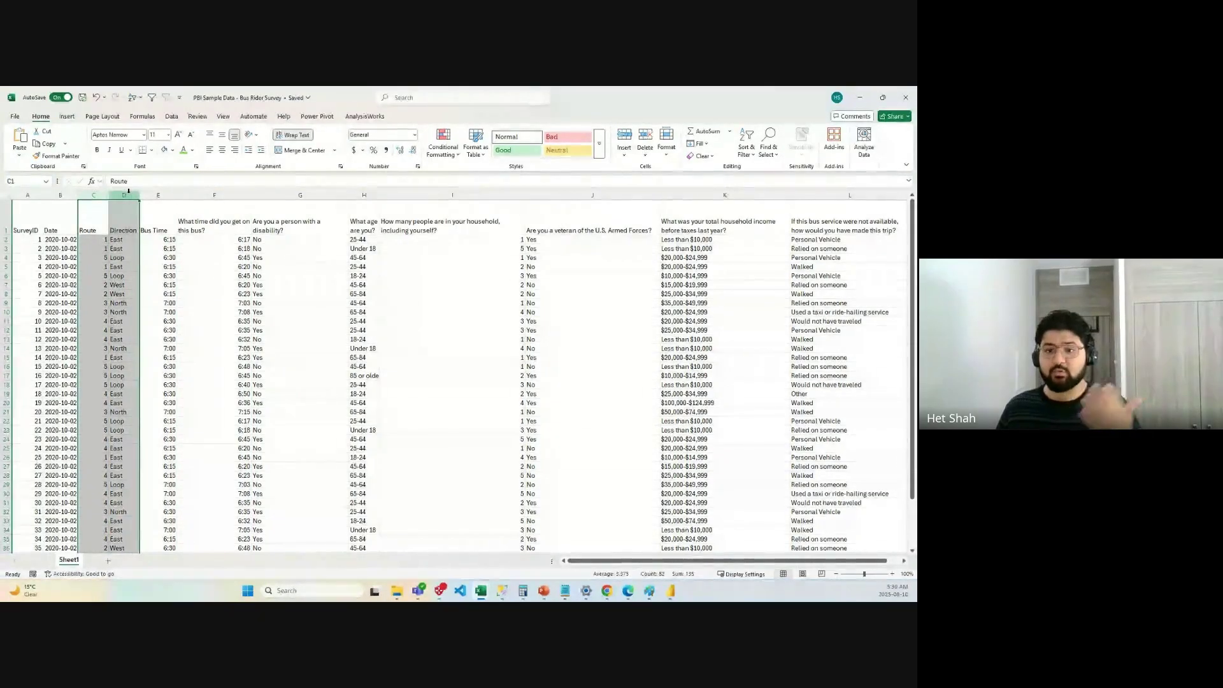
click(96, 239)
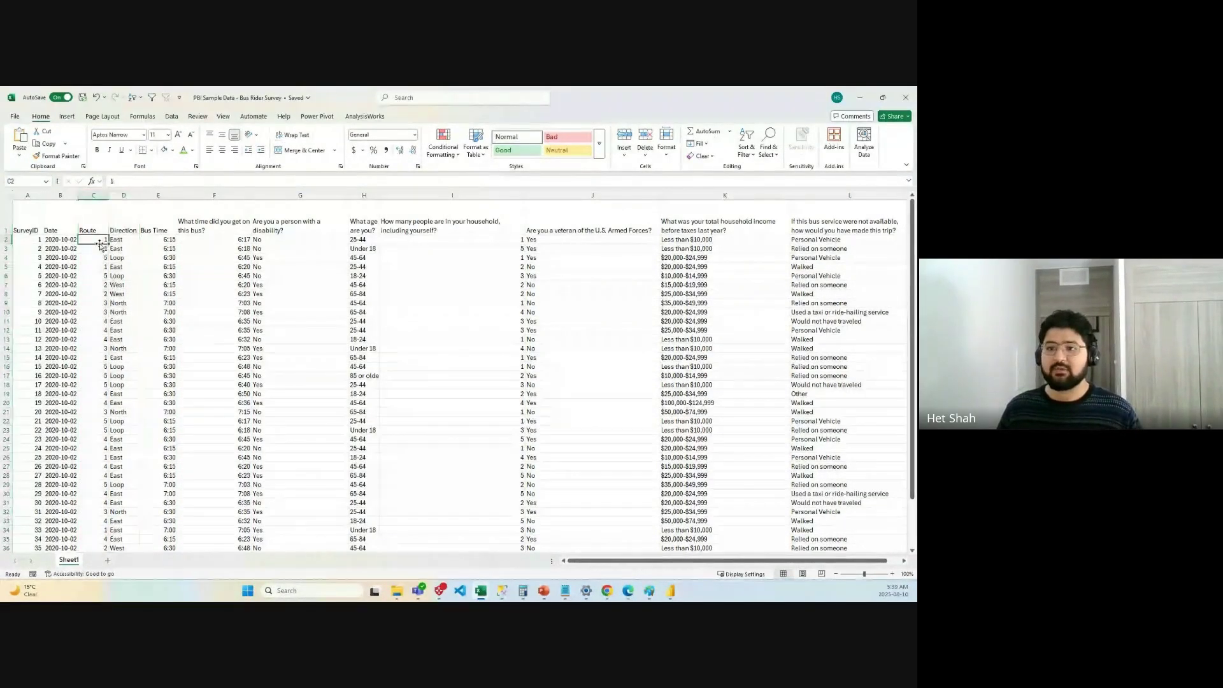
drag(119, 240, 145, 532)
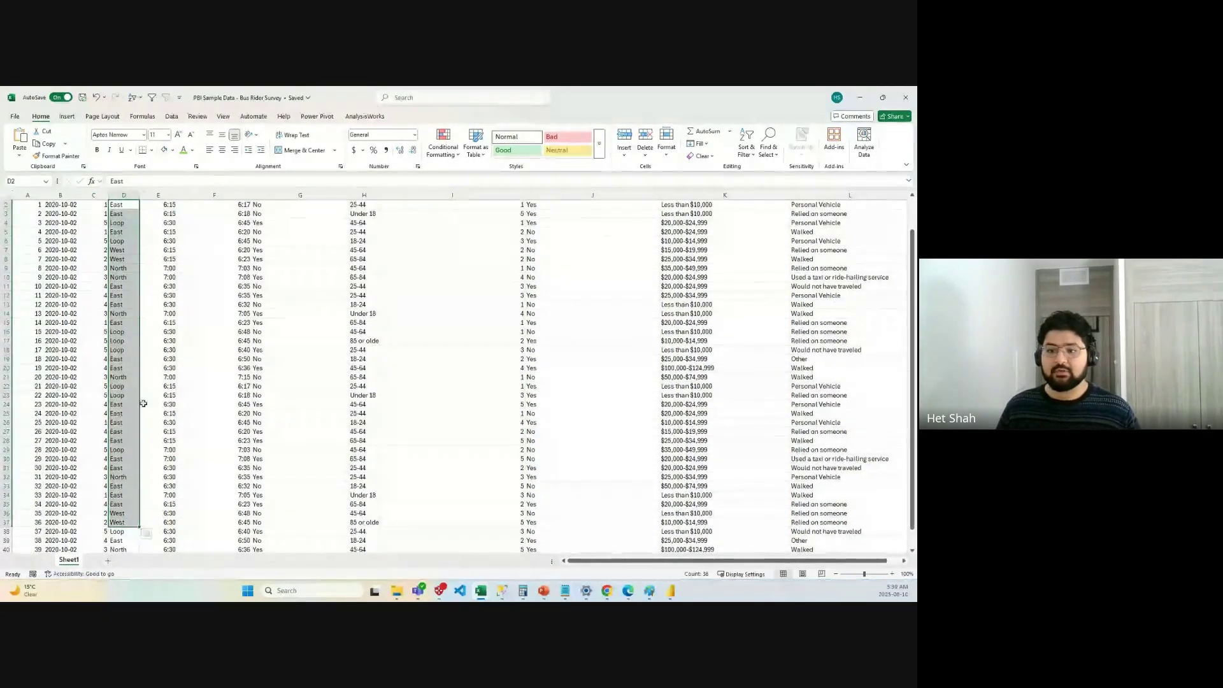
scroll(237, 313, up, 1)
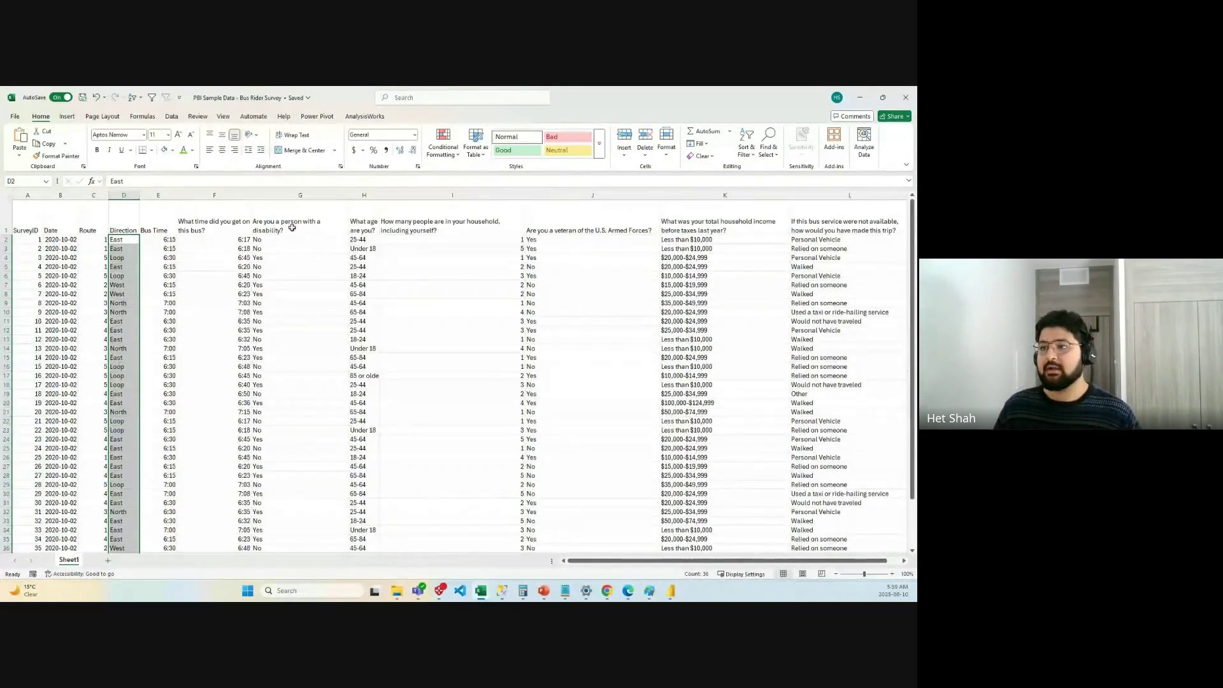
Select the whole survey table from the SurveyID header to the last record to review its extent, and clear the selection.
mouse_move(825, 561)
mouse_down()
mouse_move(836, 562)
mouse_move(826, 562)
mouse_up()
drag(25, 228, 676, 497)
scroll(663, 513, up, 3)
drag(696, 562, 553, 563)
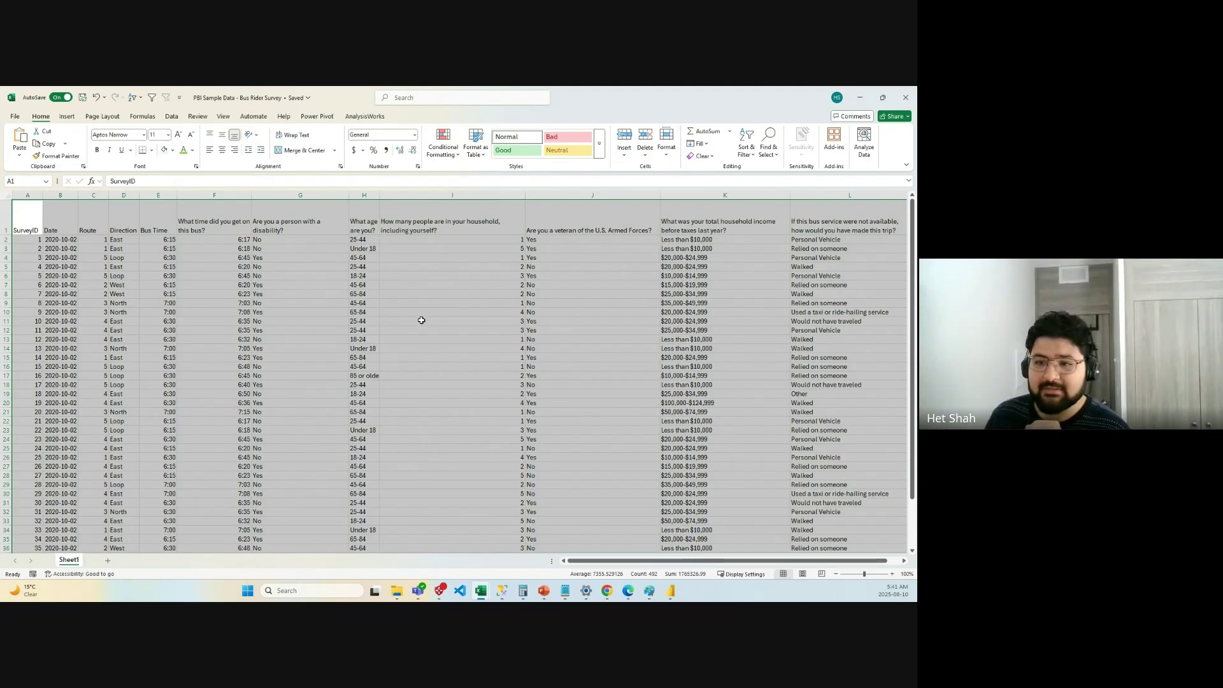
click(408, 285)
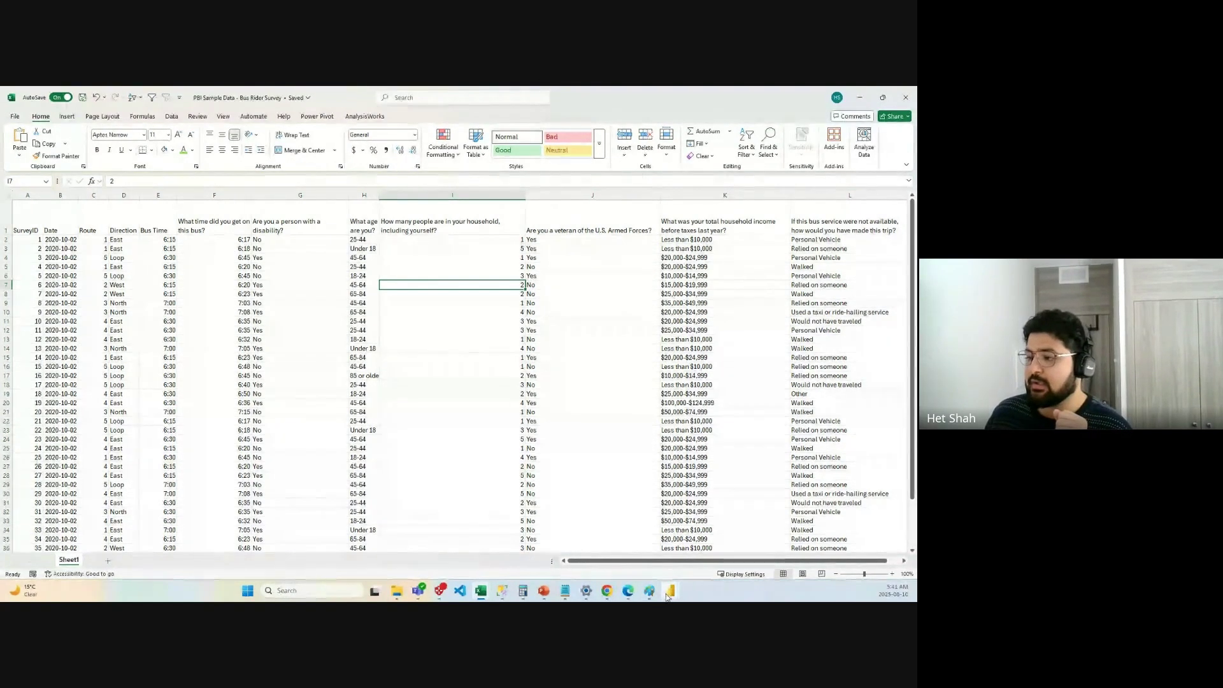
key(Down)
key(Down)
key(Down)
key(Down)
key(Down)
key(Down)
drag(25, 233, 778, 570)
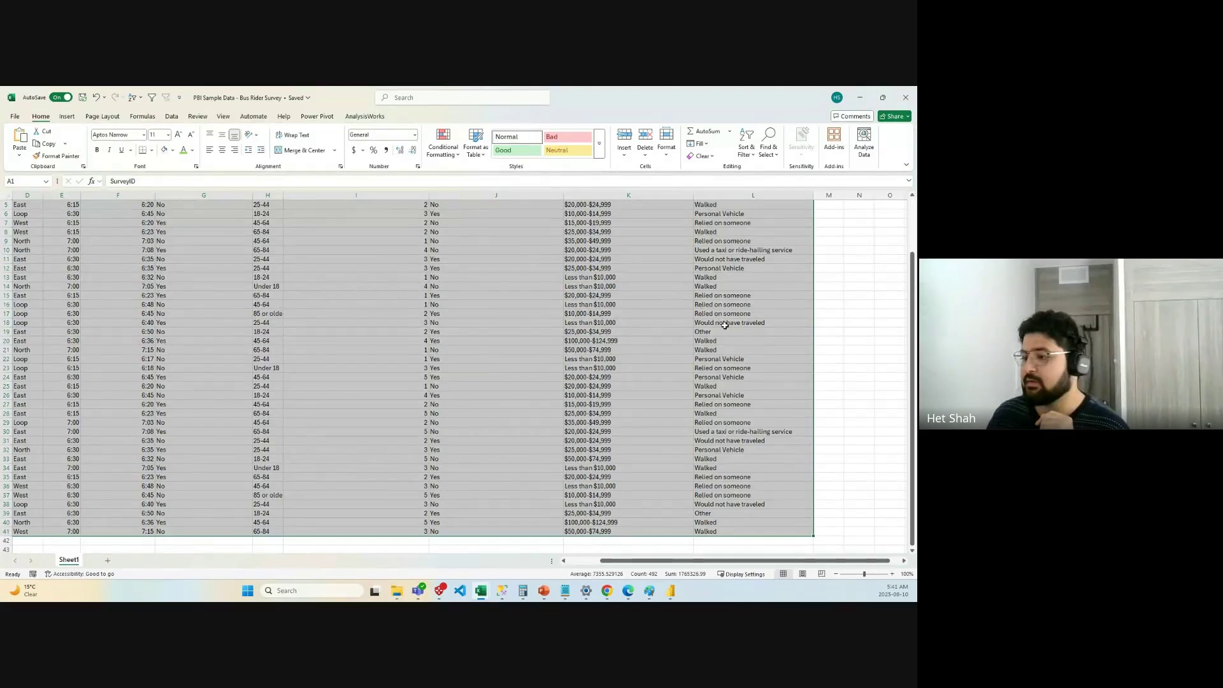
click(882, 422)
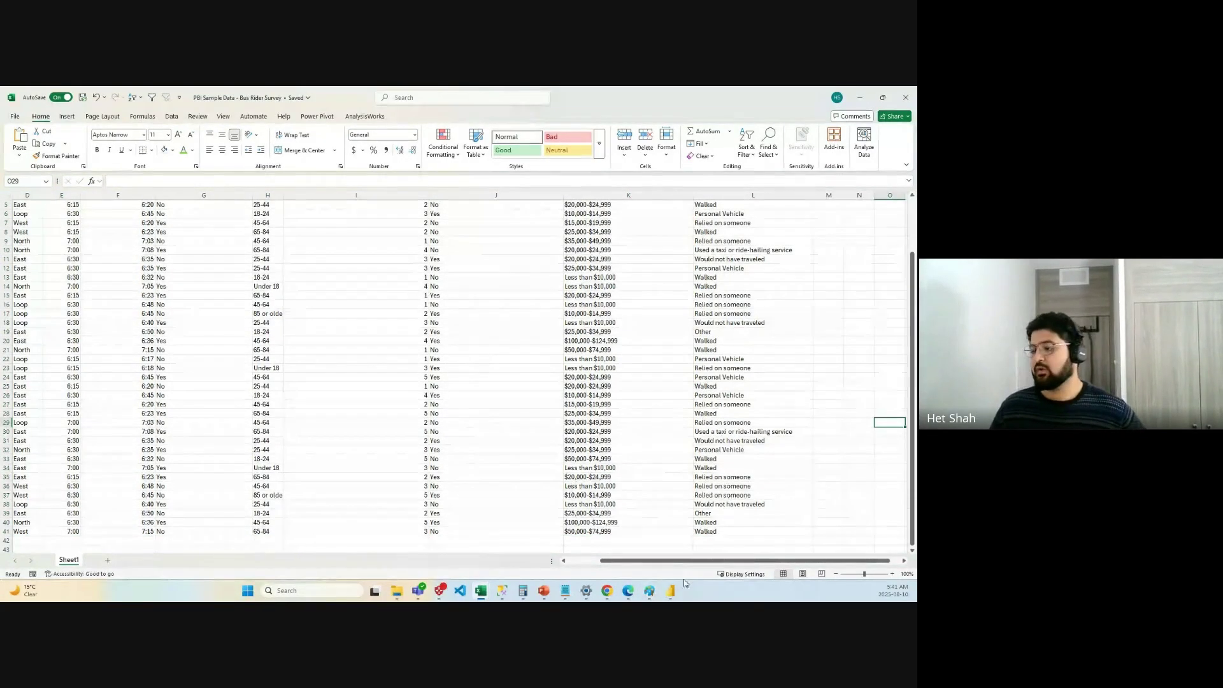
Switch to Power BI Desktop and try to import the Excel workbook PBI Sample Data - Bus Rider Survey from Documents.
mouse_move(670, 591)
click(794, 535)
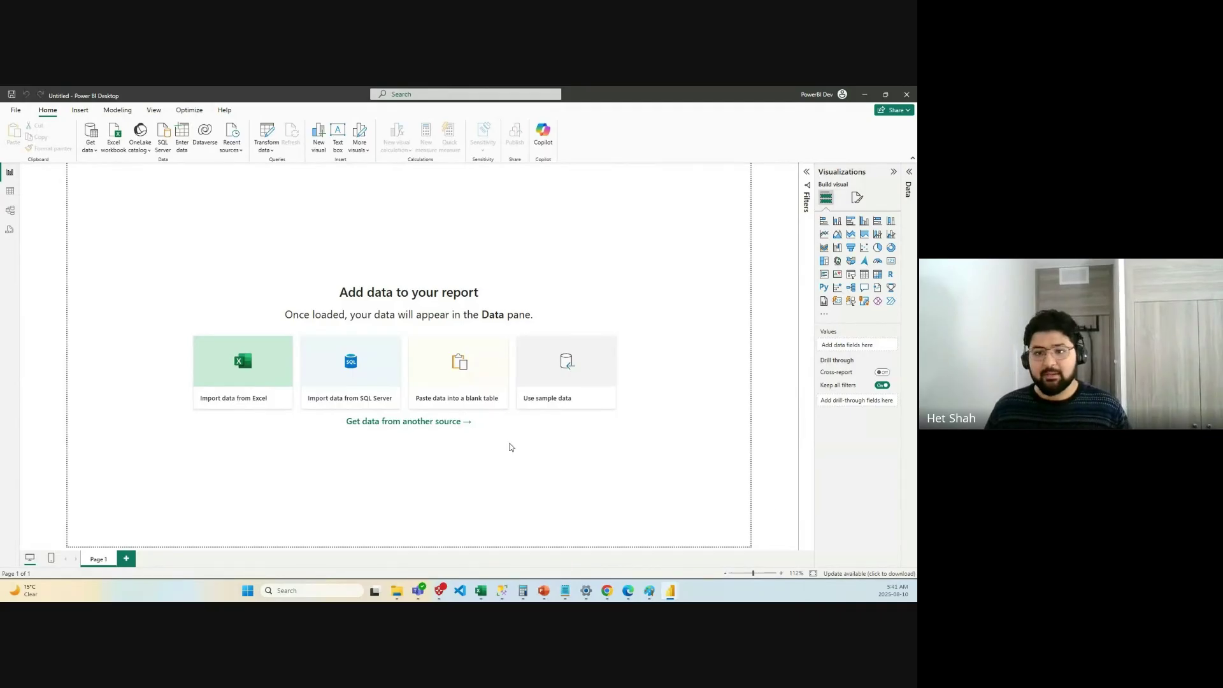
click(241, 365)
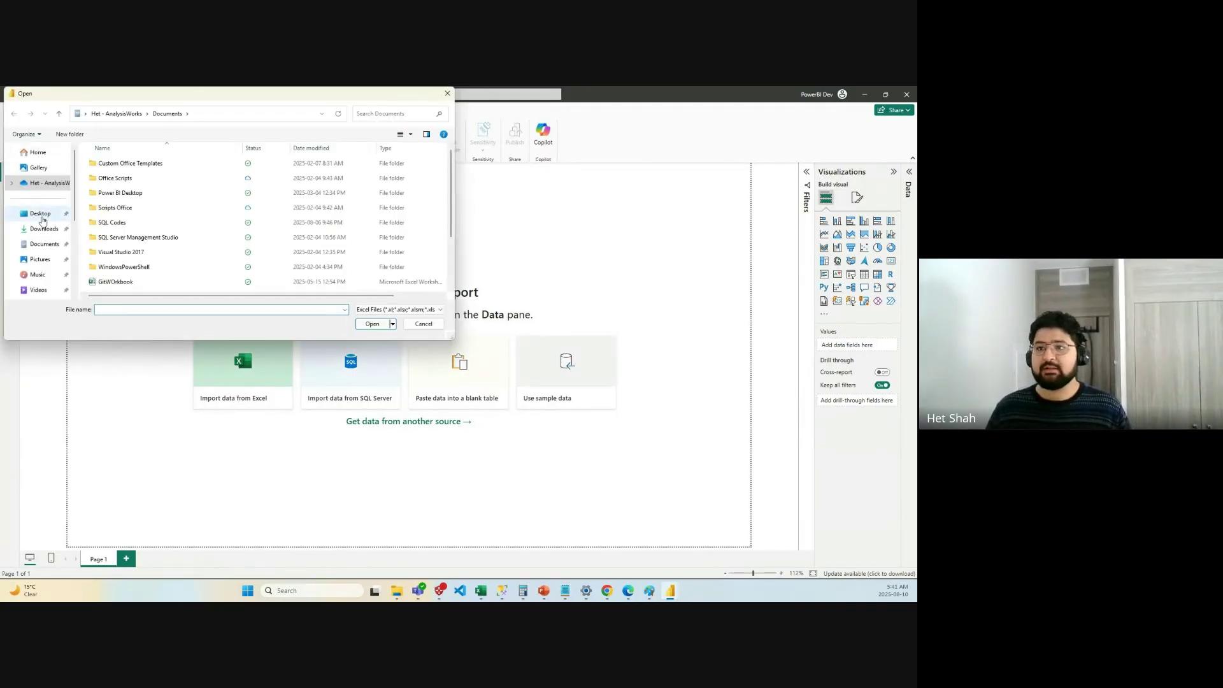
scroll(186, 229, down, 2)
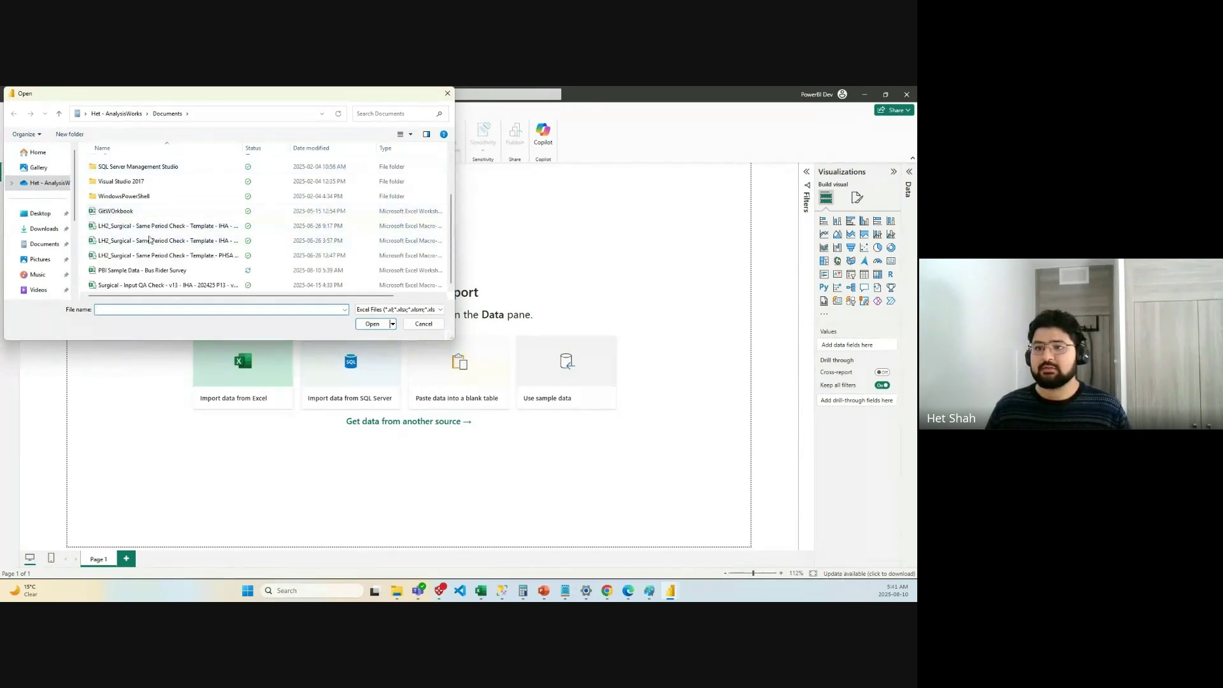
click(151, 272)
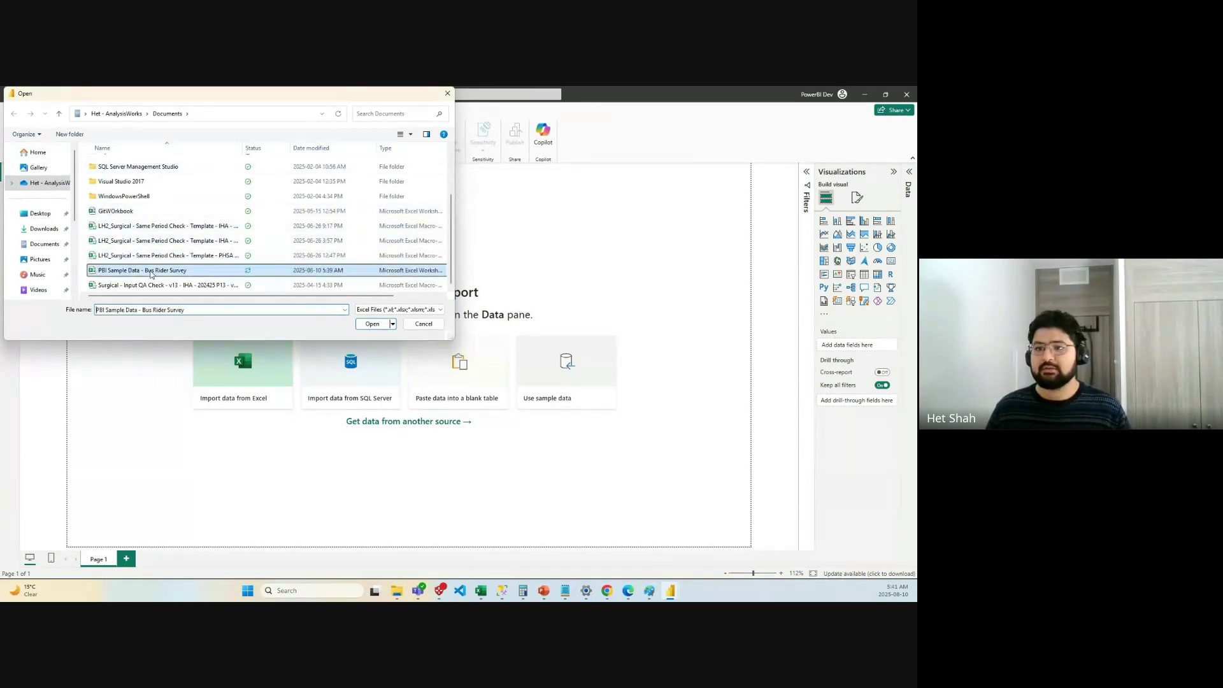
click(375, 324)
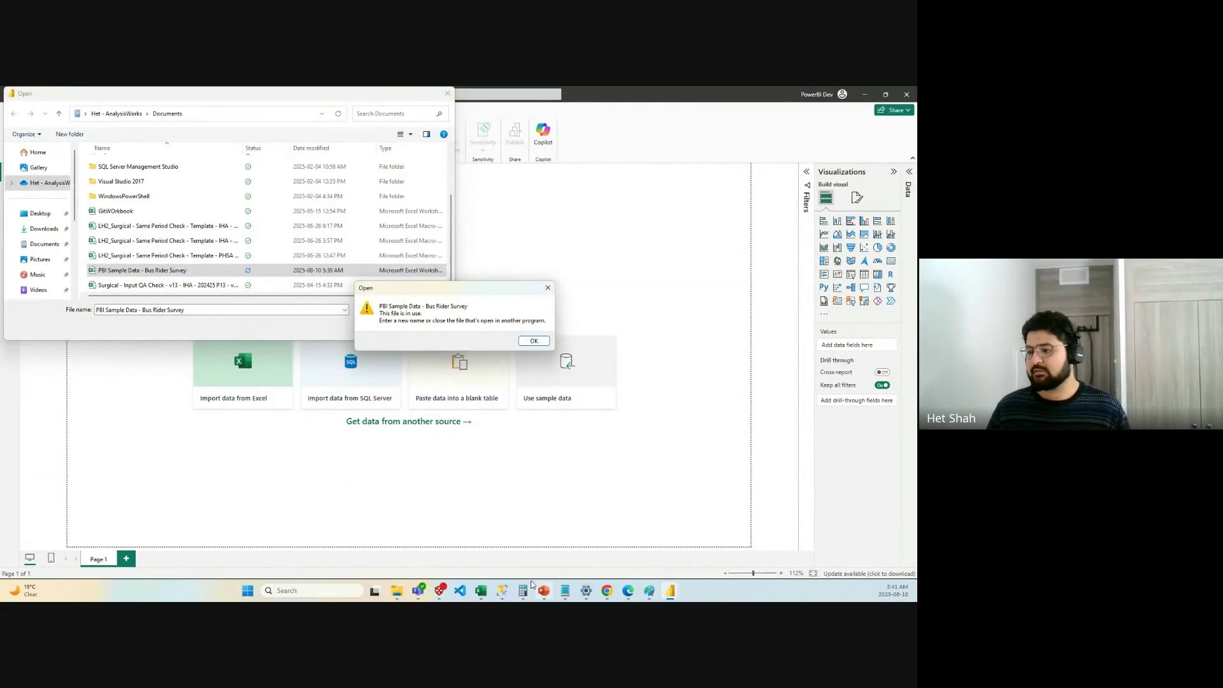
Close the bus rider survey workbook in Excel and return to the blank report in Power BI Desktop.
click(480, 590)
click(688, 543)
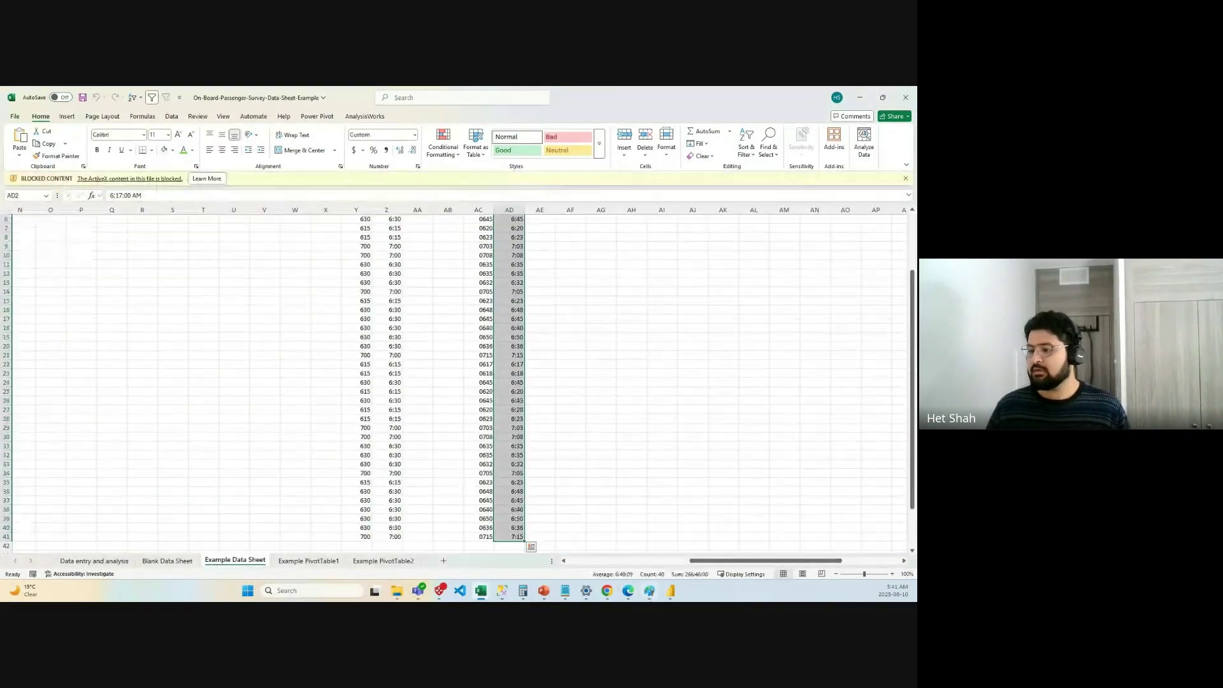
mouse_move(671, 590)
click(774, 523)
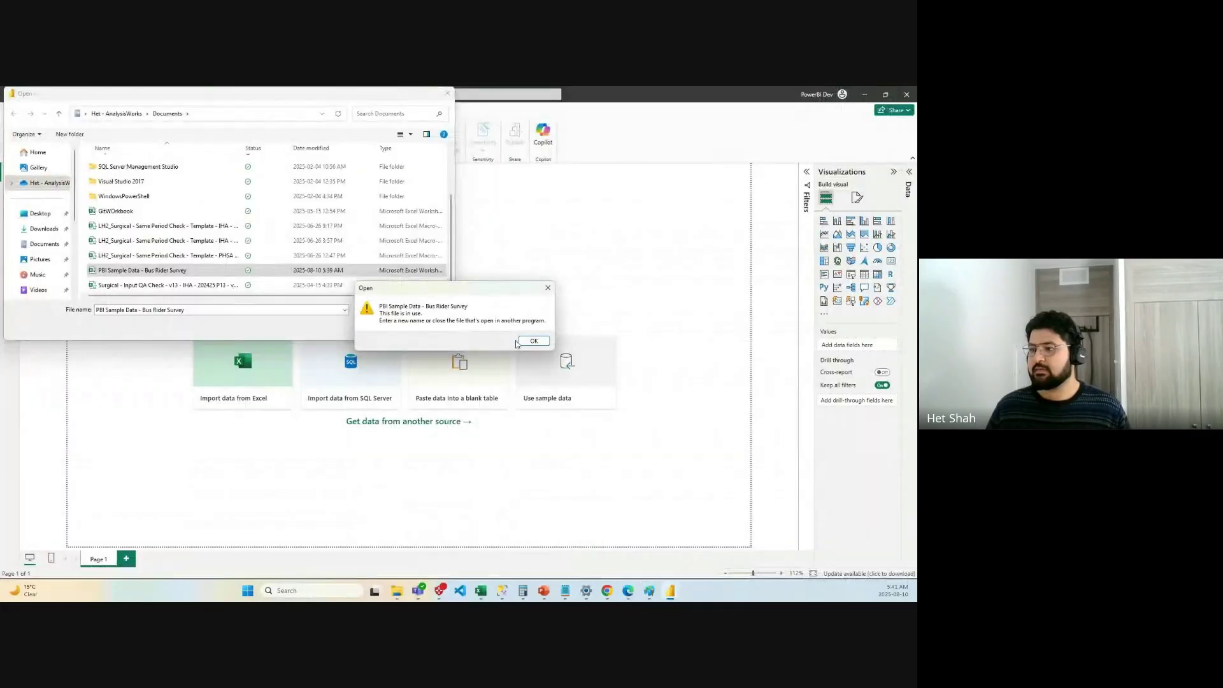
Dismiss the file-in-use message, open the bus rider survey workbook for import, and select Sheet1 in the Navigator.
click(534, 340)
click(370, 328)
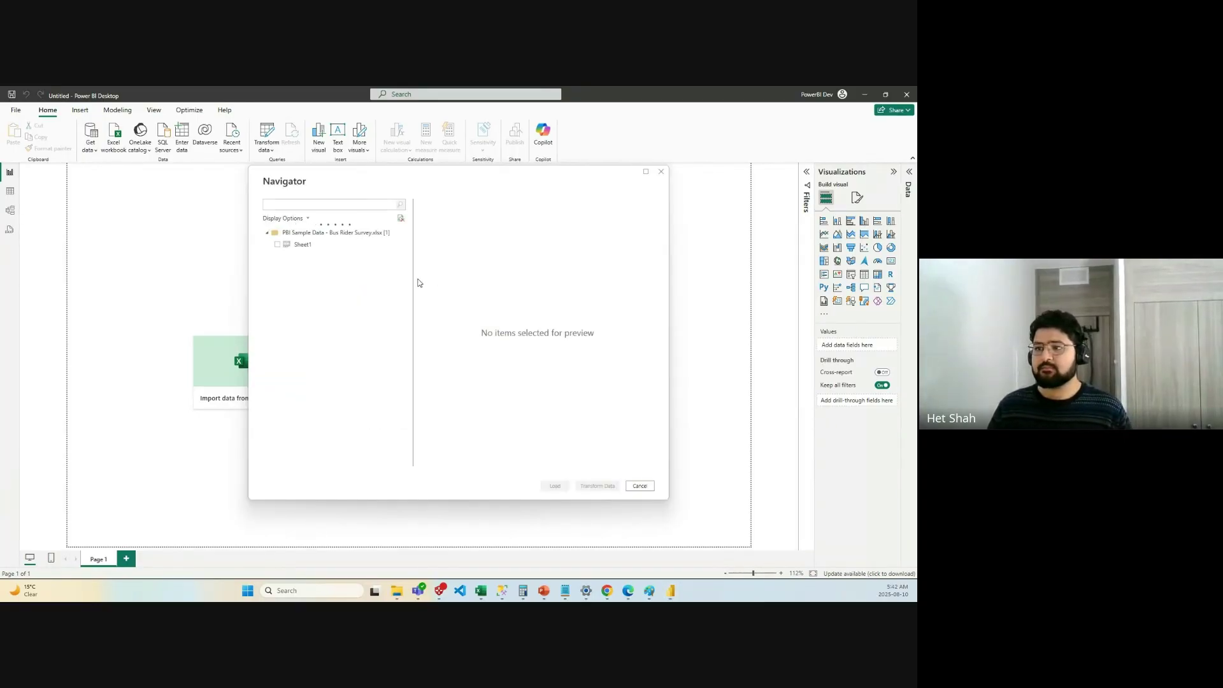
click(277, 244)
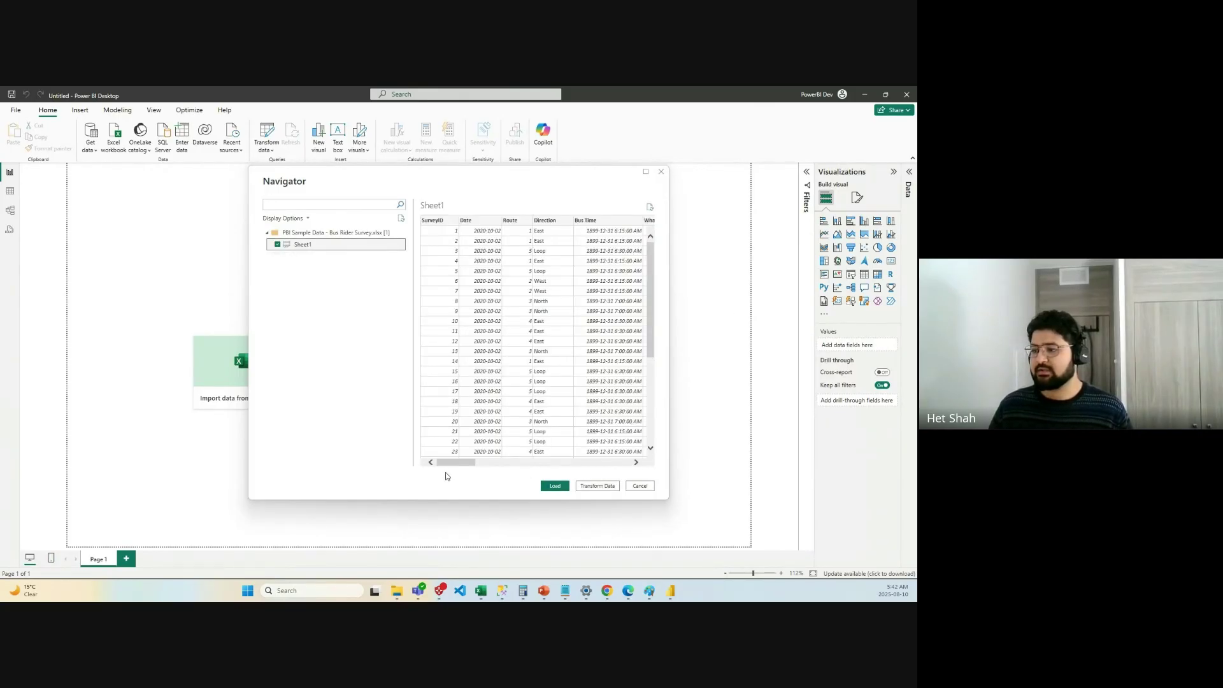
Look across the columns in the Sheet1 preview and load the sheet into the report.
drag(453, 463, 476, 471)
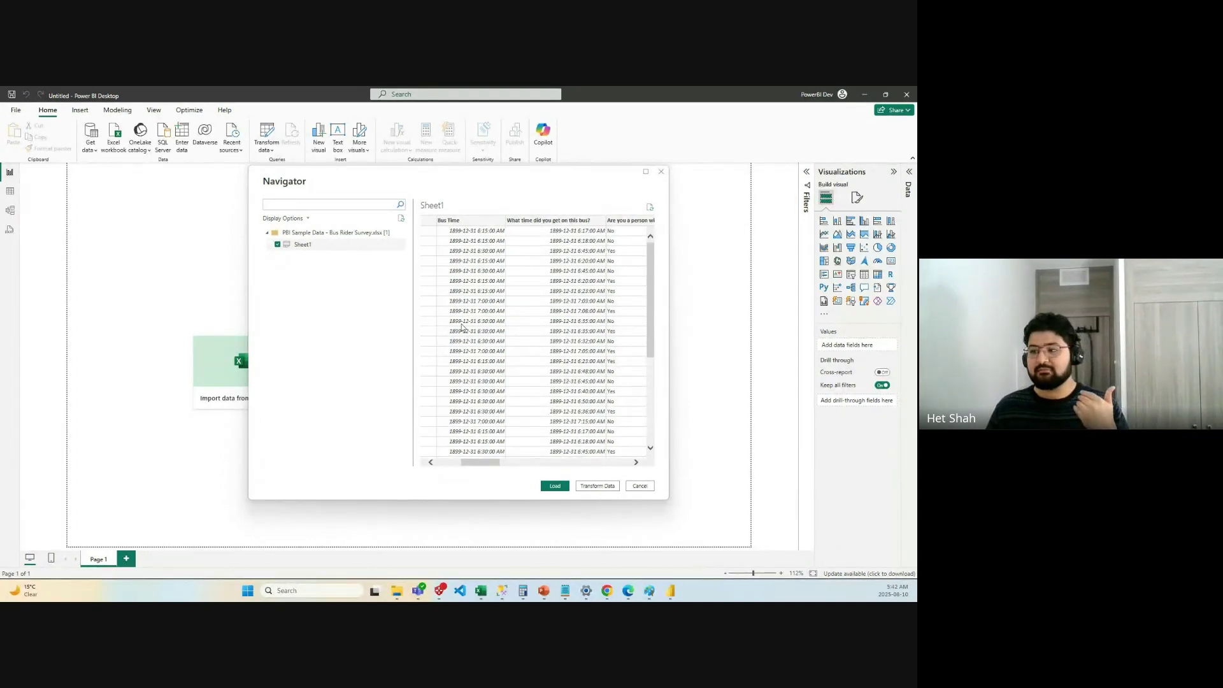
mouse_move(488, 462)
mouse_down()
mouse_move(465, 463)
mouse_move(495, 460)
mouse_up()
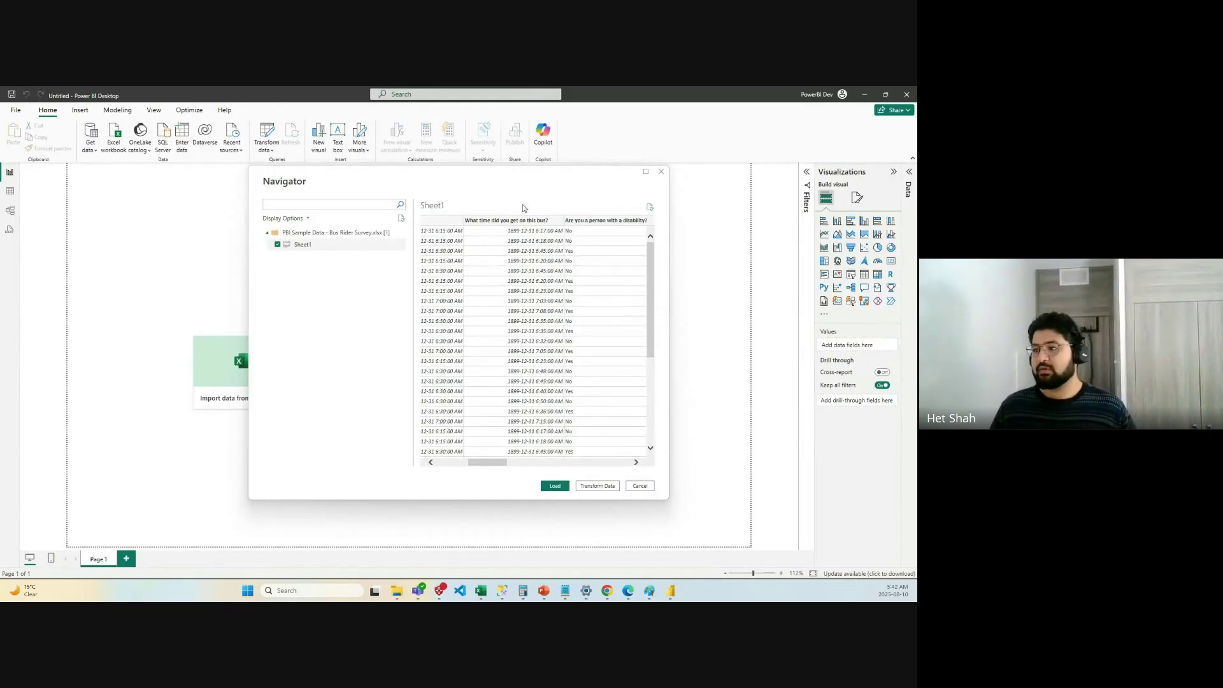
drag(486, 460, 478, 460)
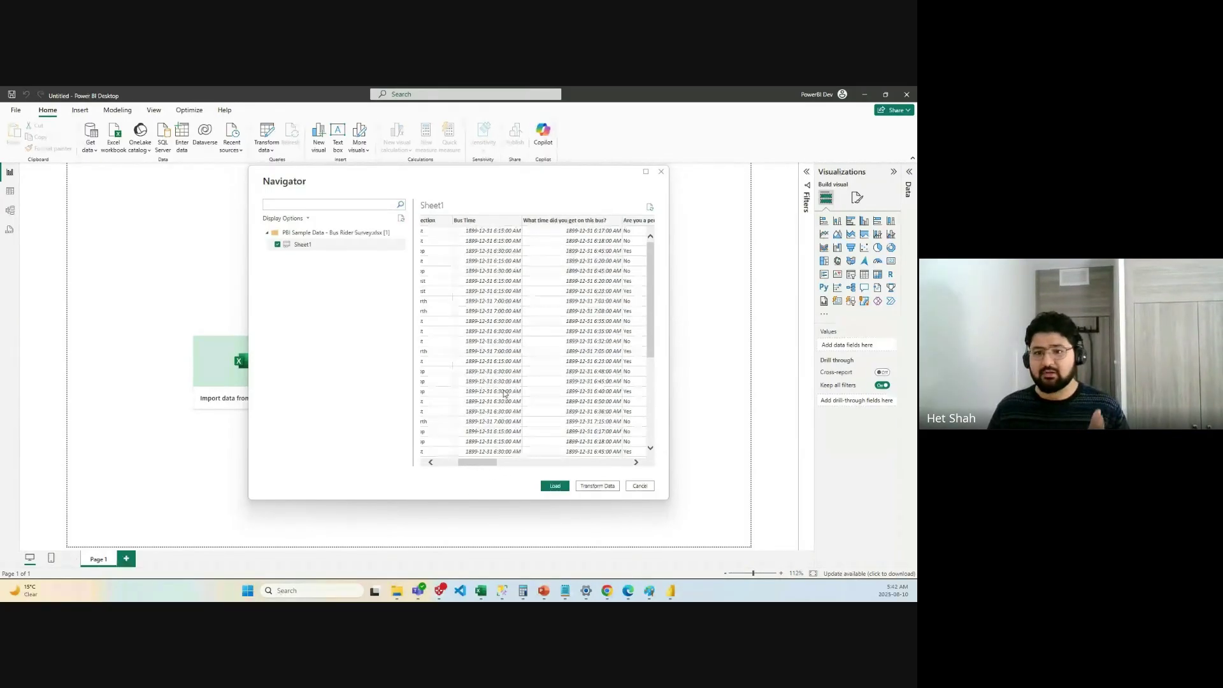
drag(477, 463, 623, 472)
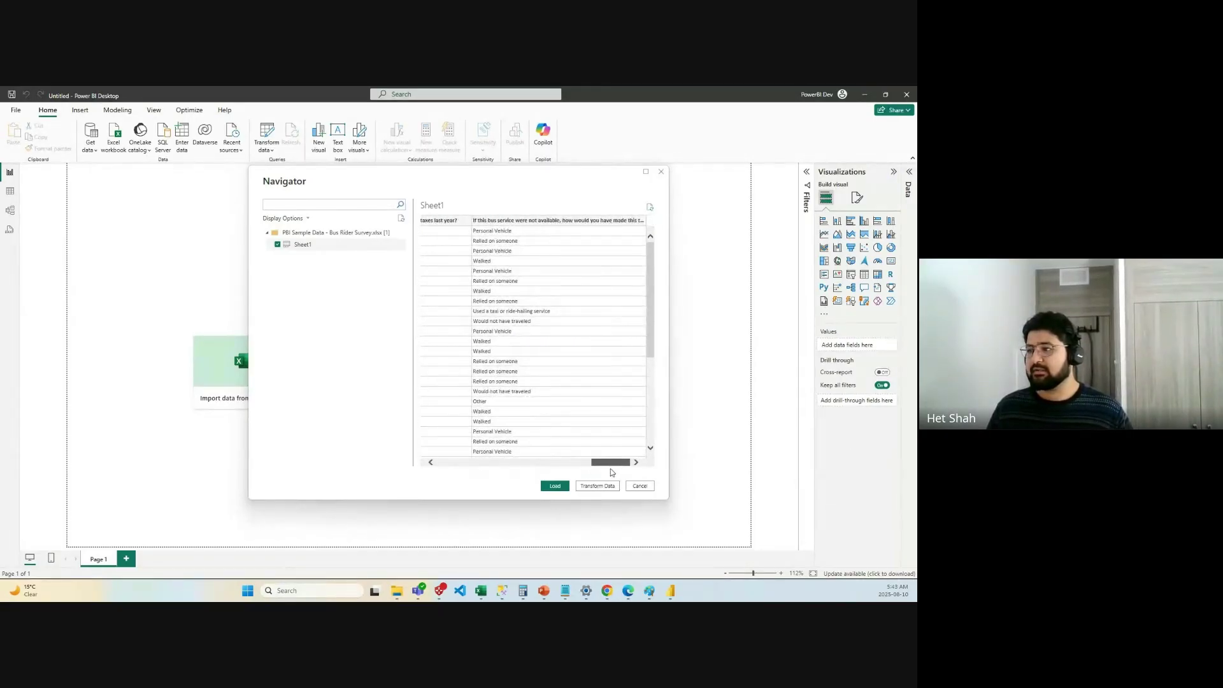
click(555, 486)
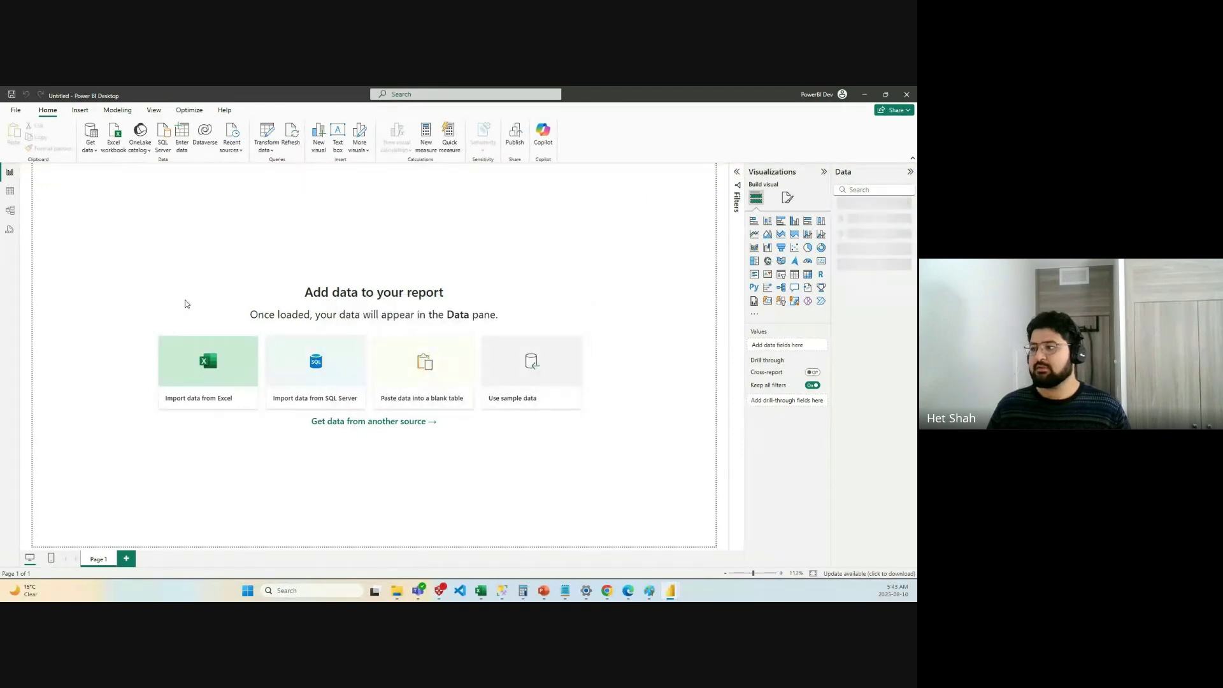
Expand the Sheet1 table's fields and widen the Data pane so the field names are easier to read.
click(841, 206)
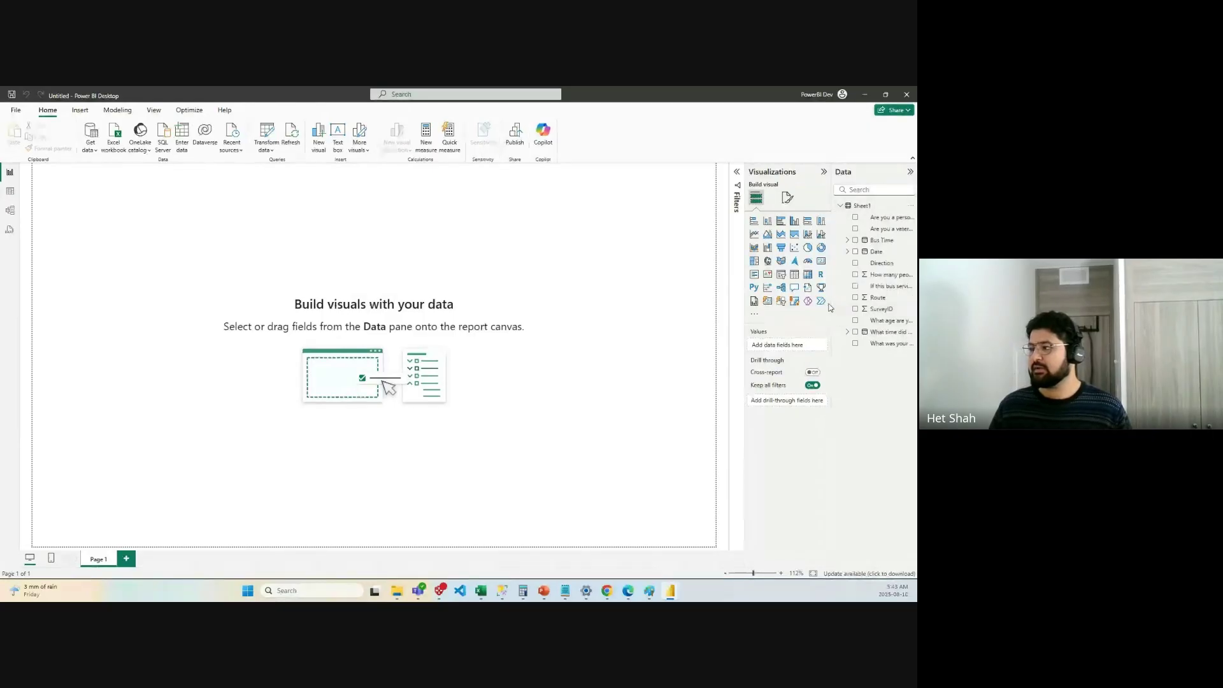
drag(832, 300, 780, 301)
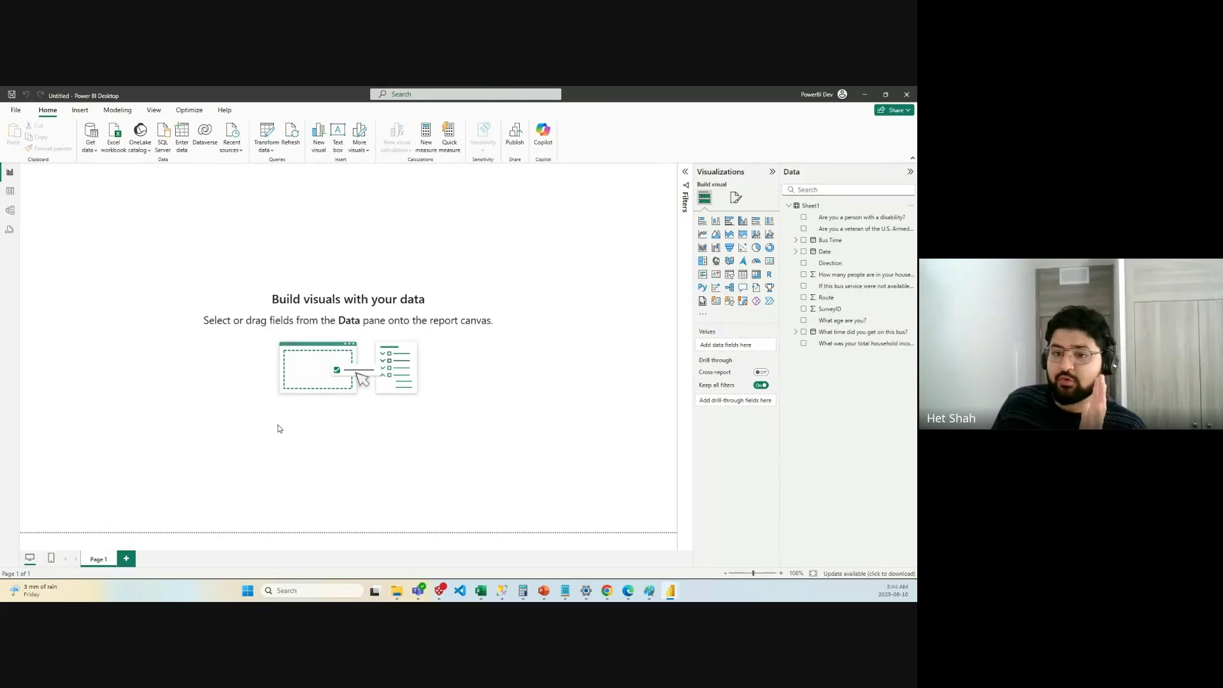
Rename the report's first page as Access Demographics.
right_click(102, 562)
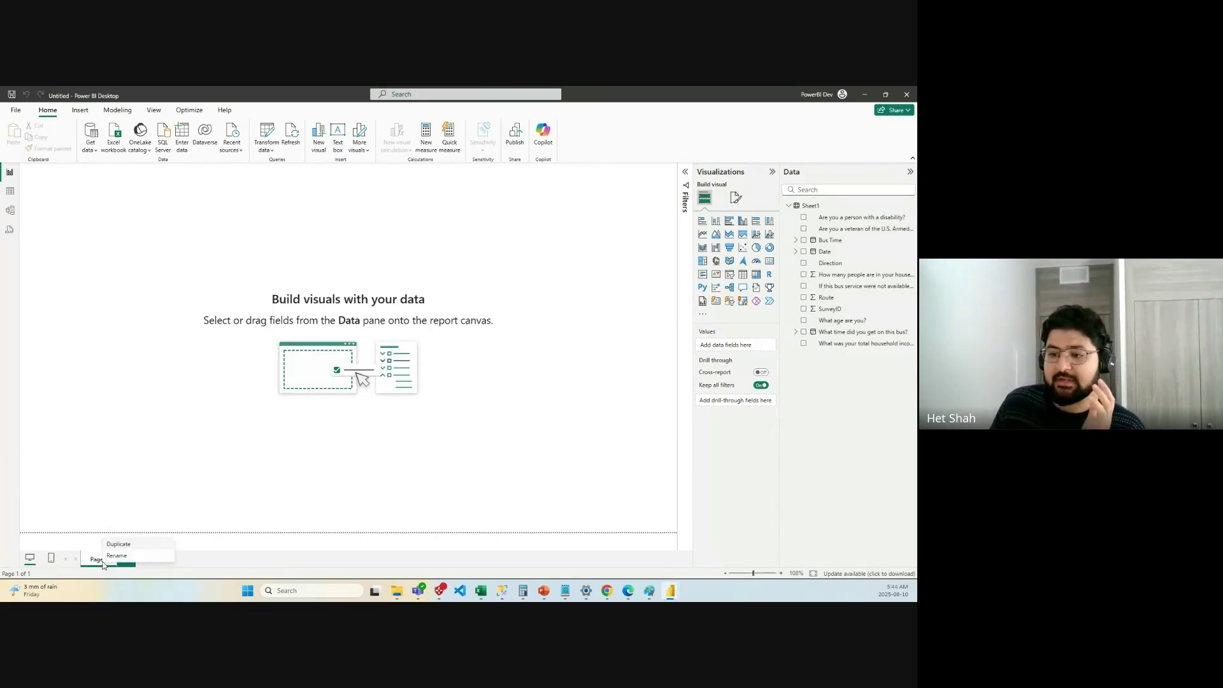
click(296, 429)
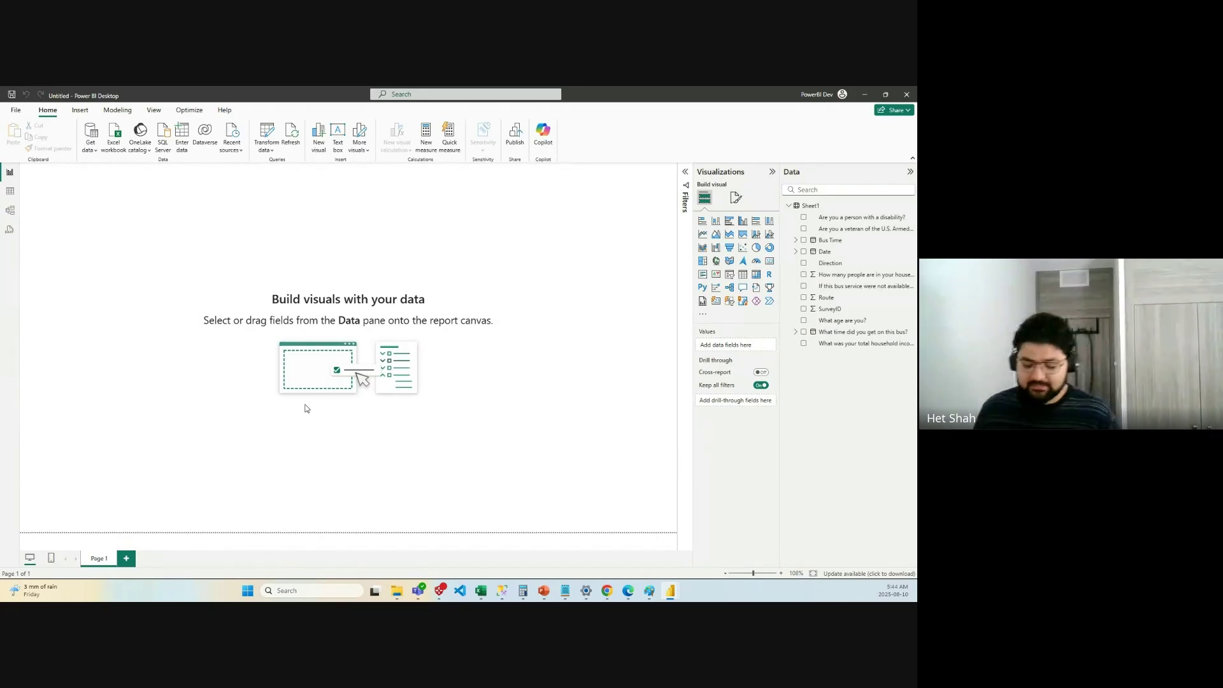
key(BackSpace)
key(BackSpace)
key(BackSpace)
key(BackSpace)
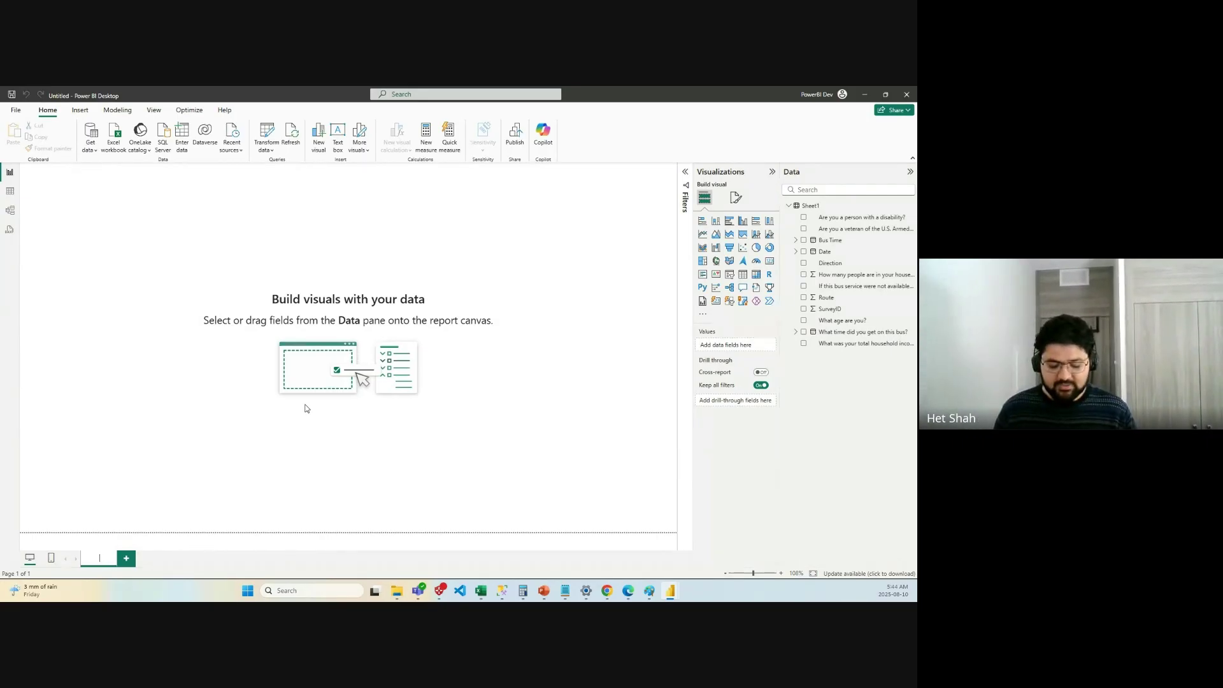
text(Demo)
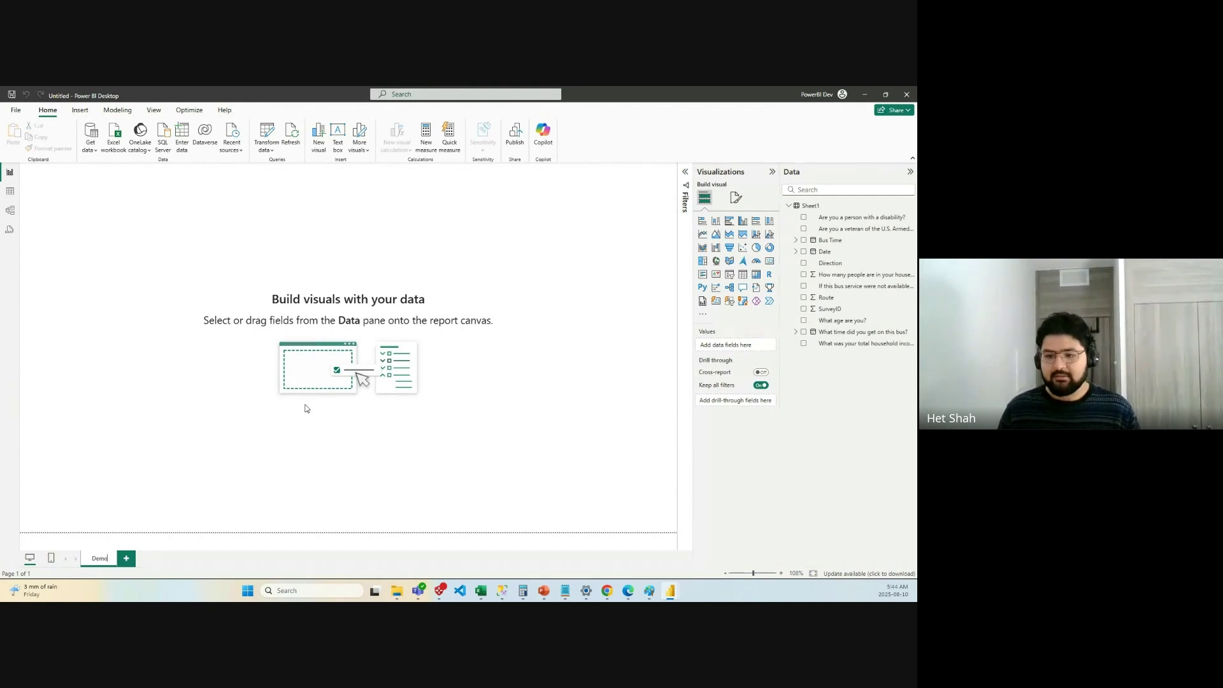
text(graphics)
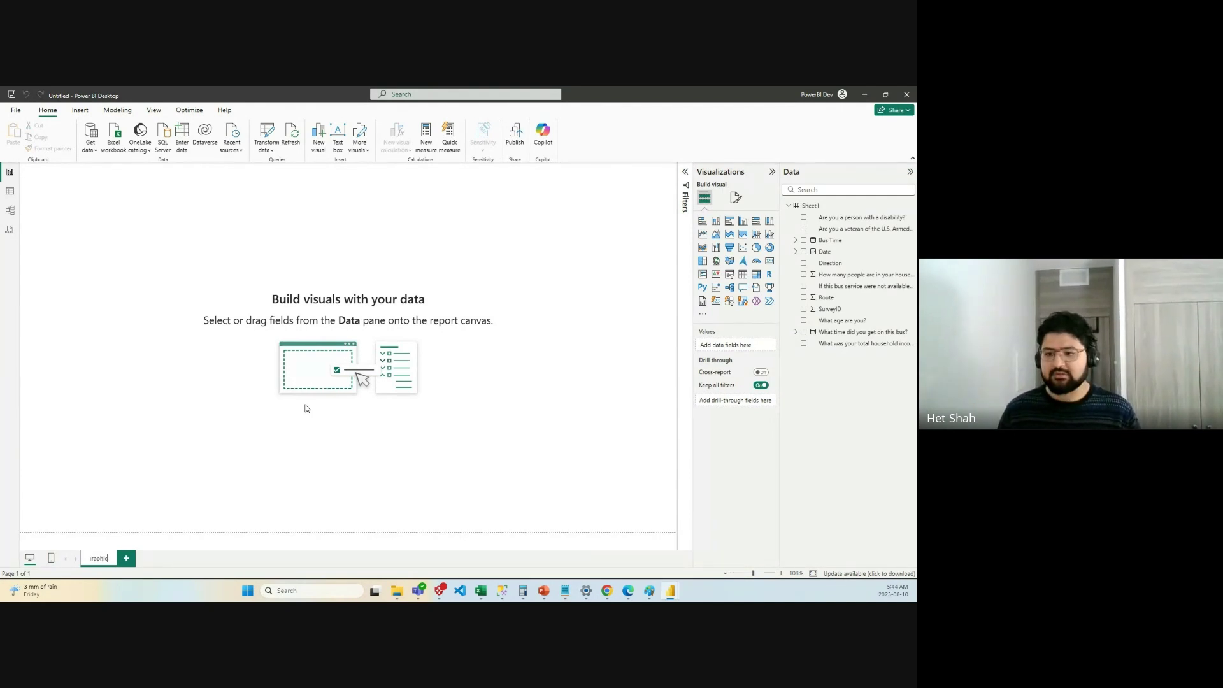
key(Return)
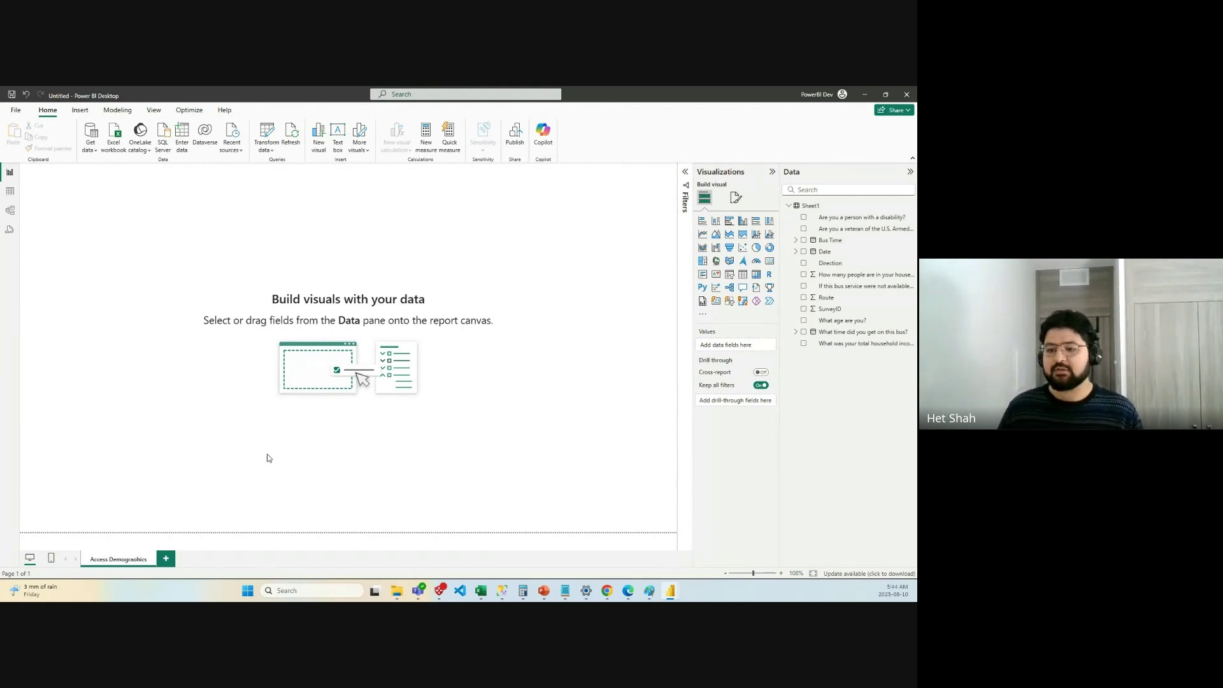
double_click(130, 559)
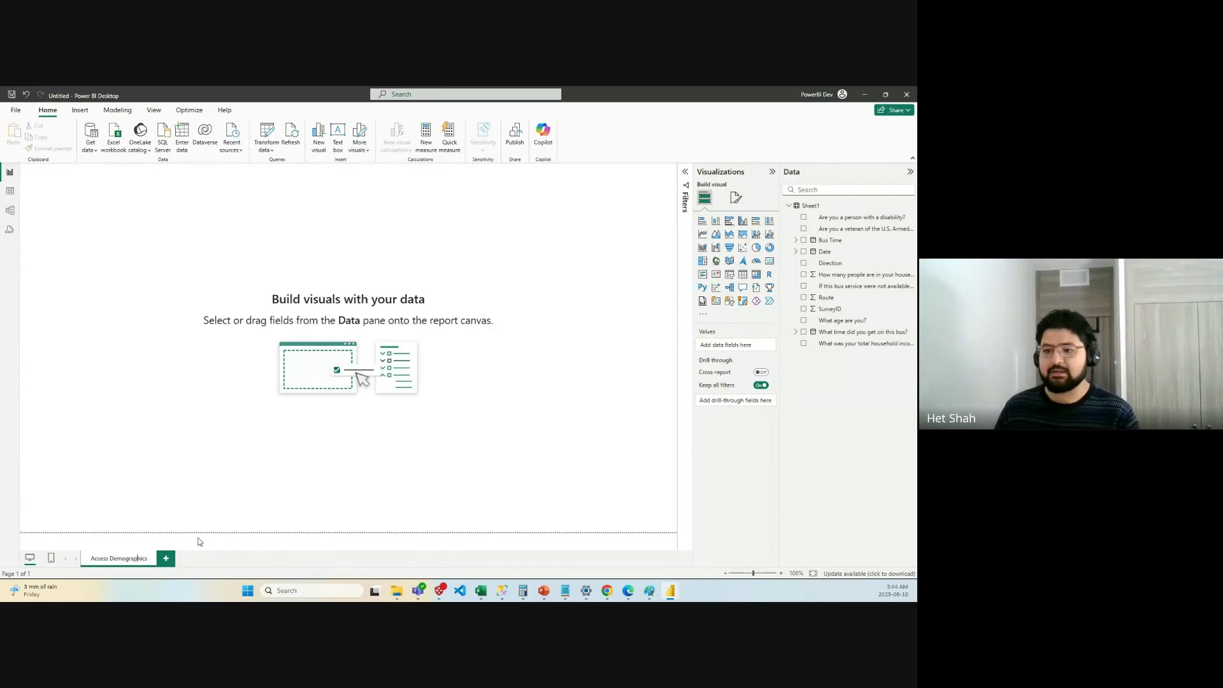
click(232, 465)
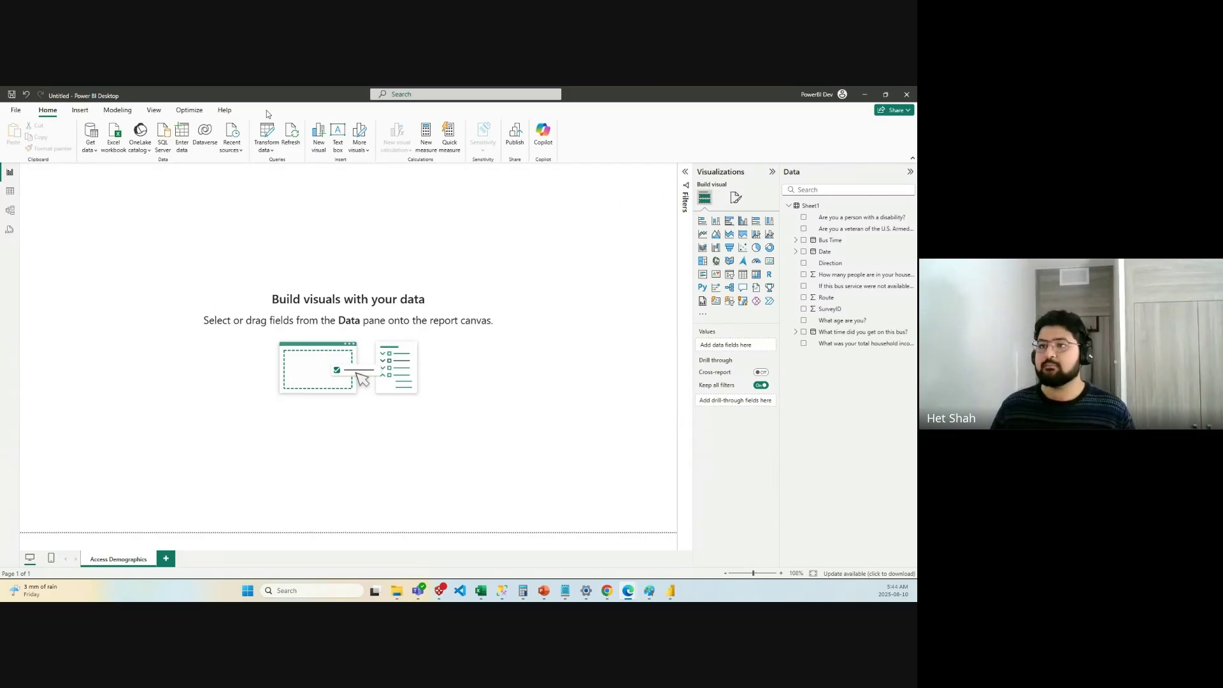
Insert a text box on the page with the heading line "Oregon Transit Access Analysis:" and start a new line.
click(338, 137)
click(66, 219)
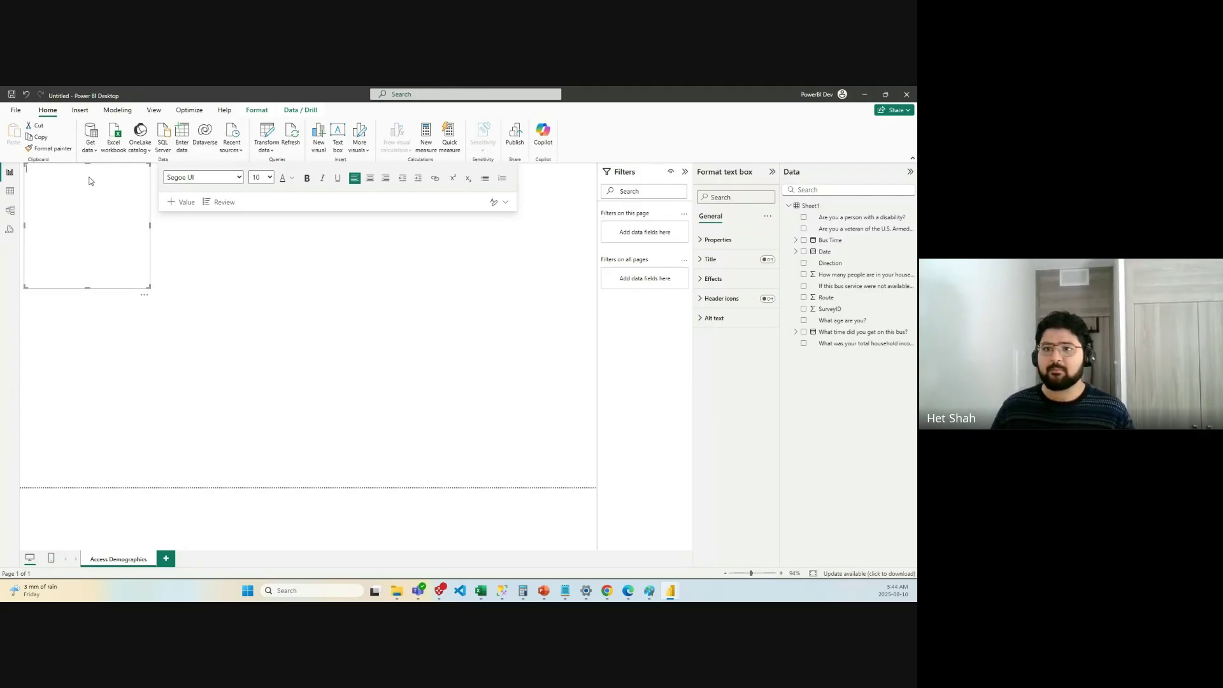
text(Acce)
key(BackSpace)
key(BackSpace)
key(BackSpace)
key(BackSpace)
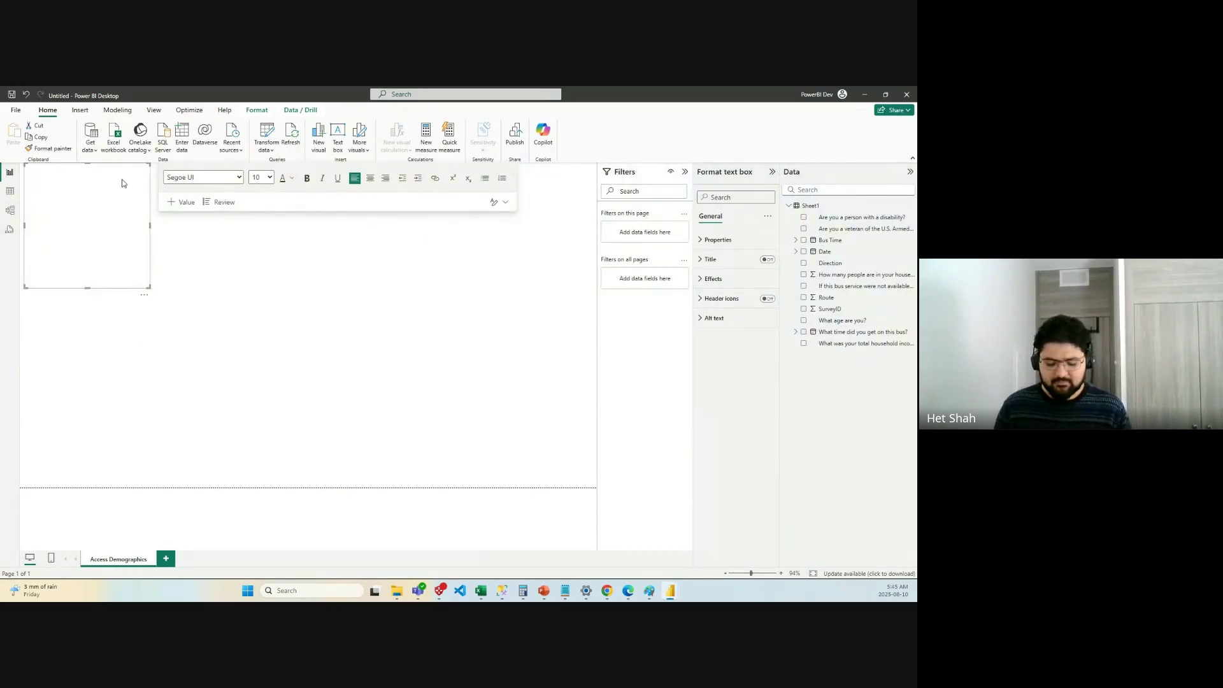
text(la)
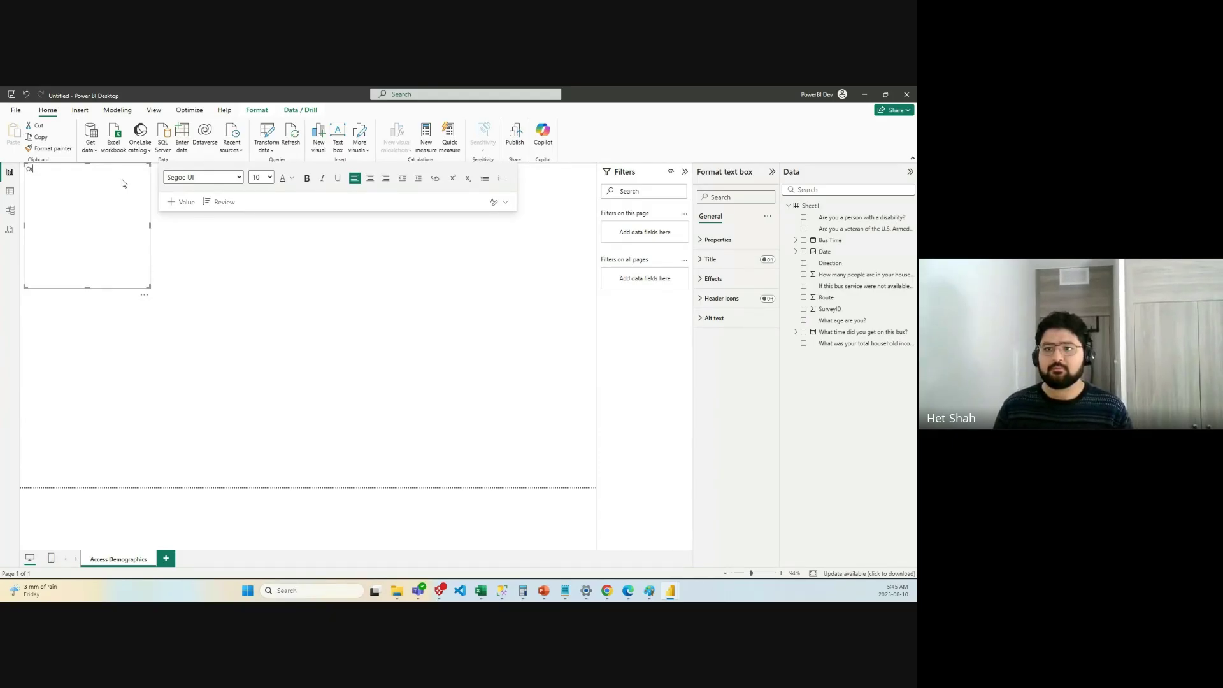
text(egon Transit Access Analysis:)
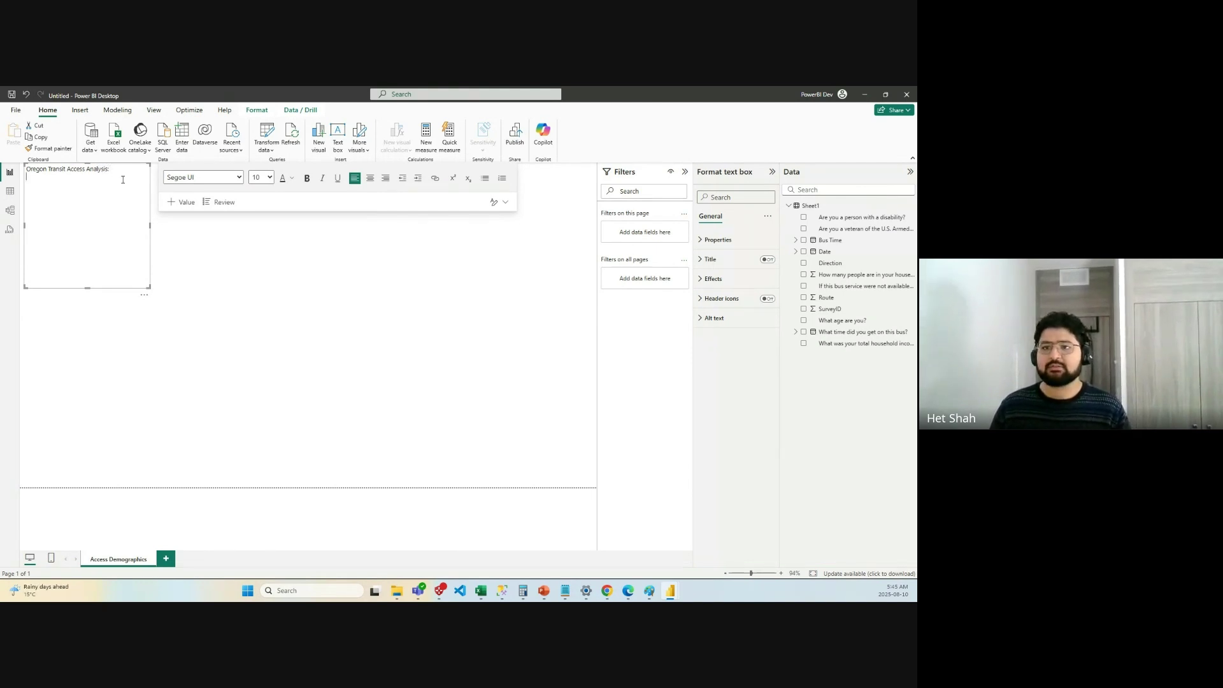
key(Return)
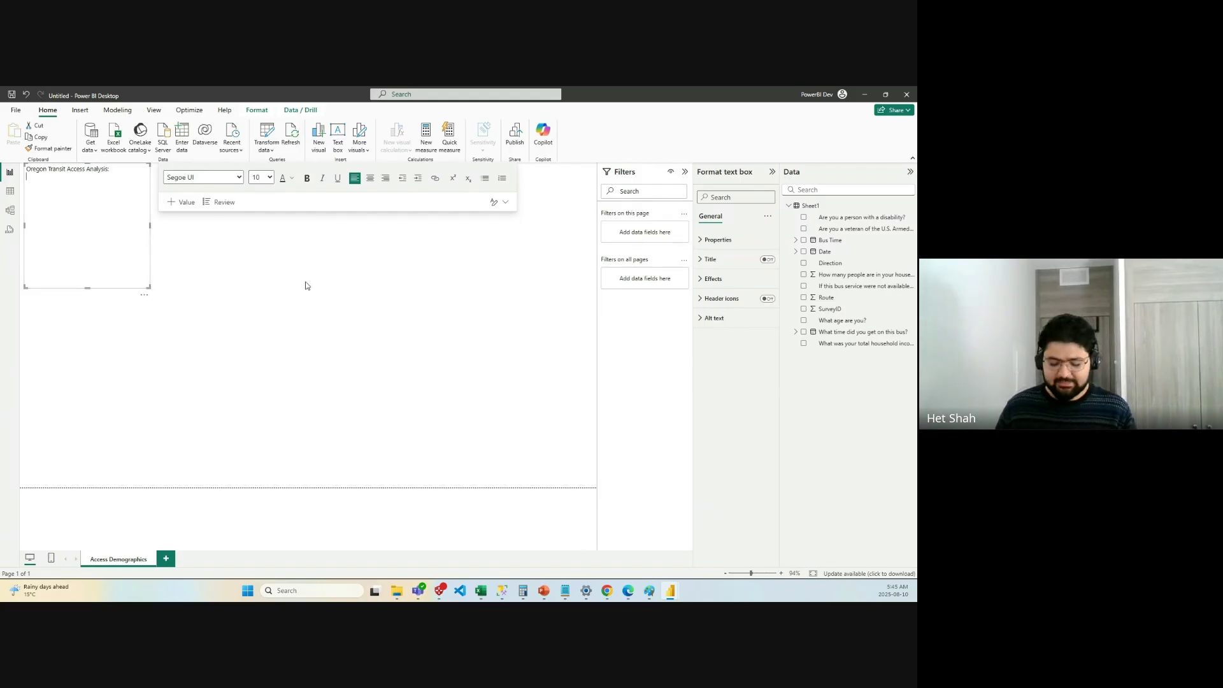
Write "We asked 40 riders who took the Oregon Bus Transit system" under the heading in the text box.
text(We asked )
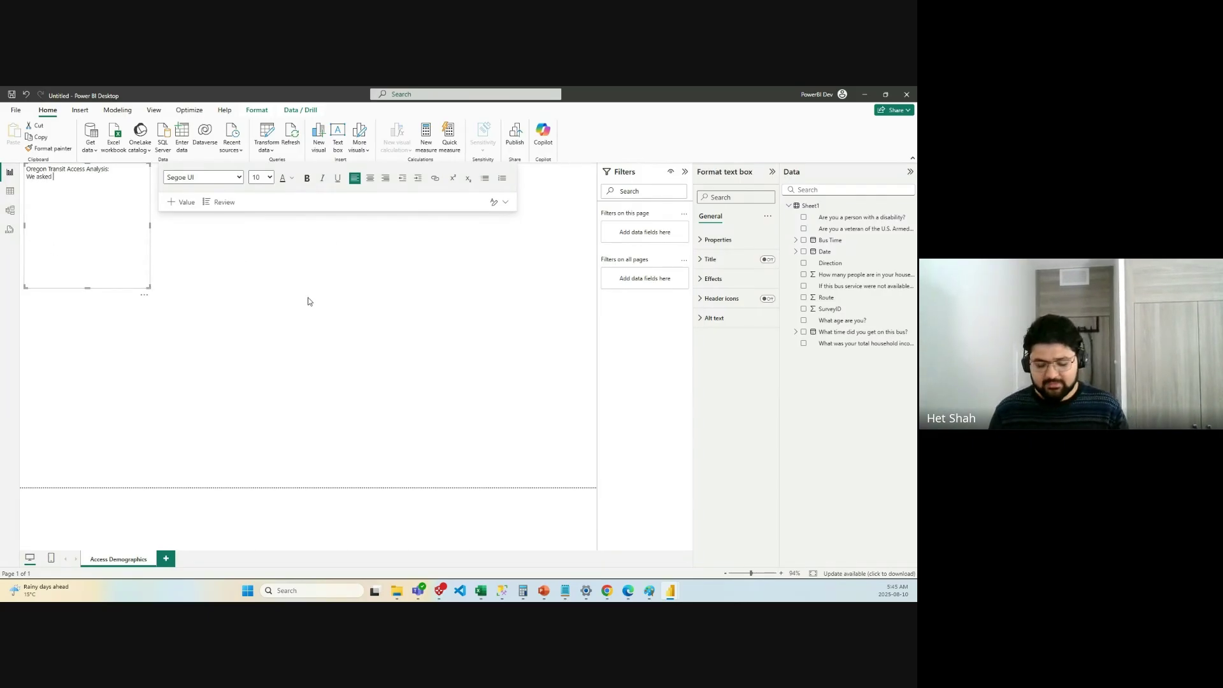
text(40)
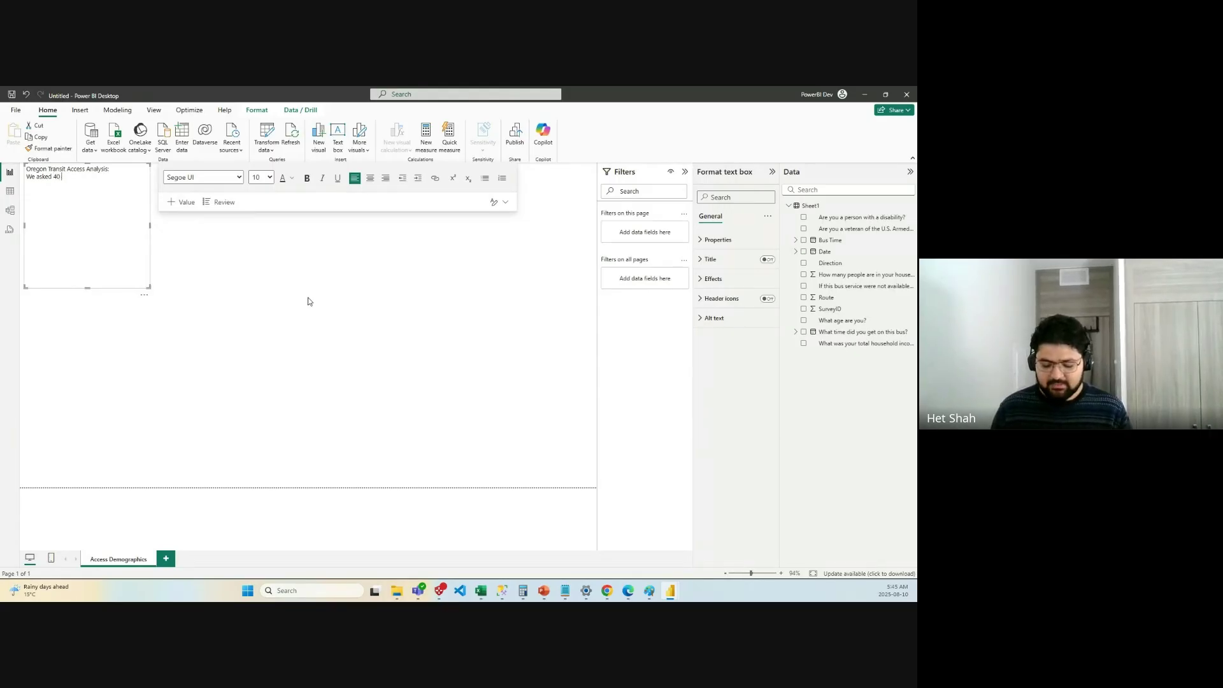
text( riders)
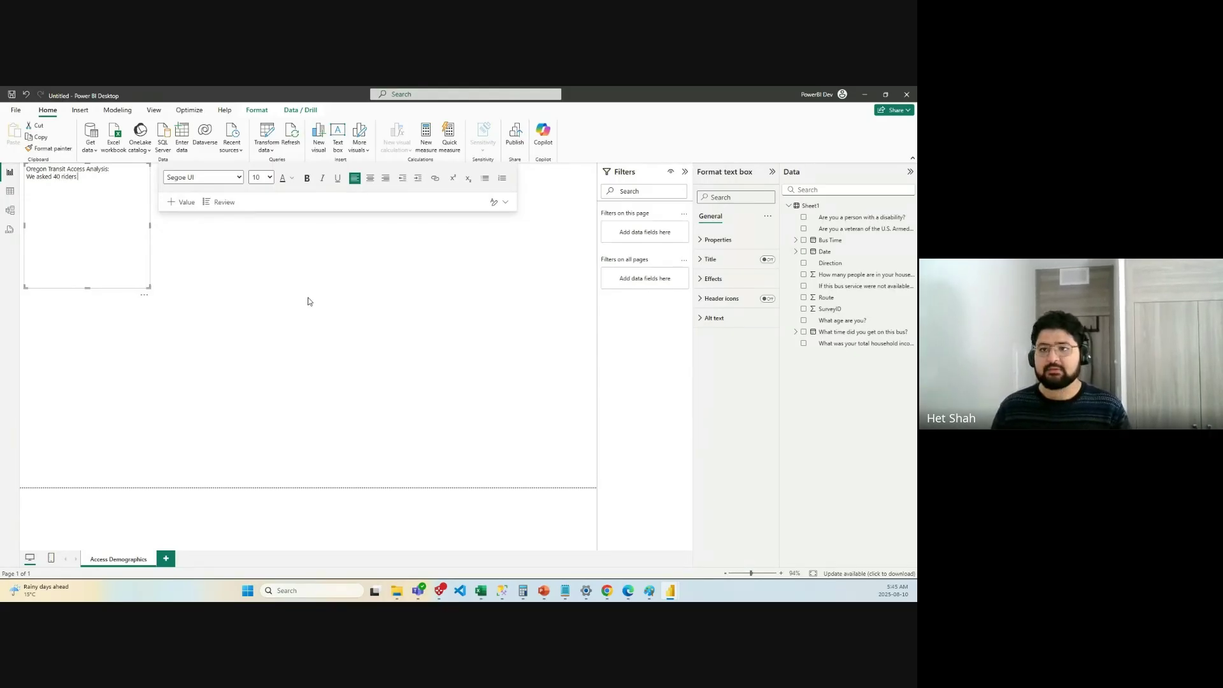
text( on)
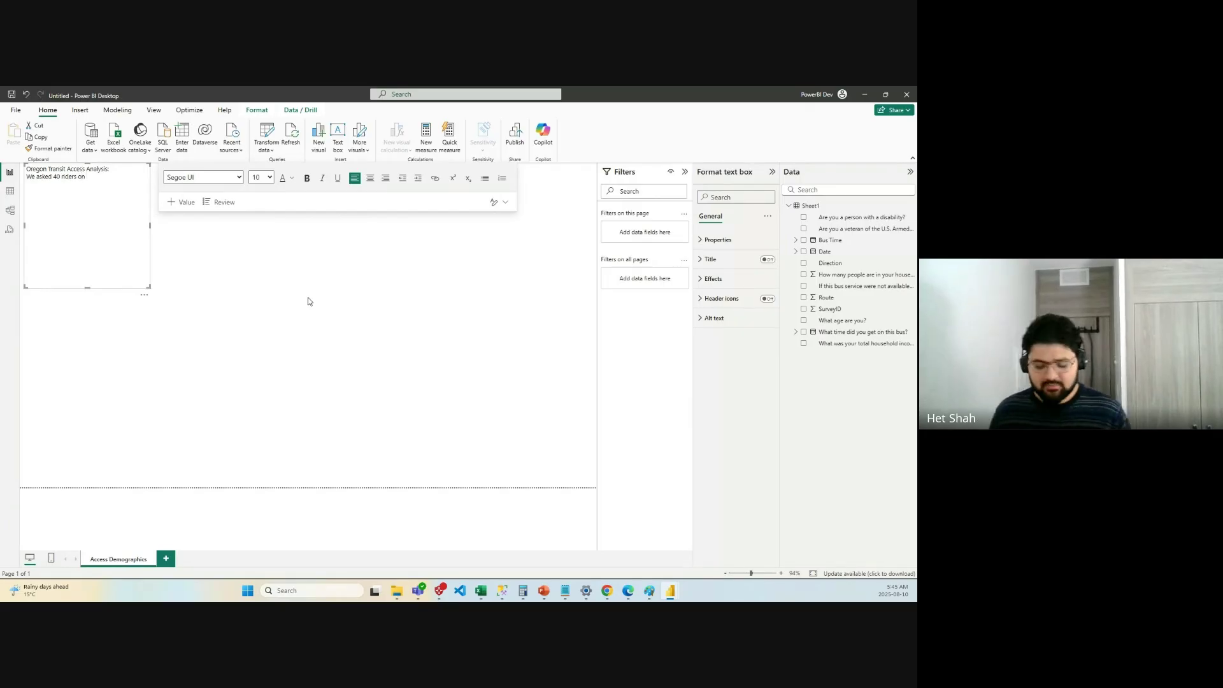
text( a)
key(BackSpace)
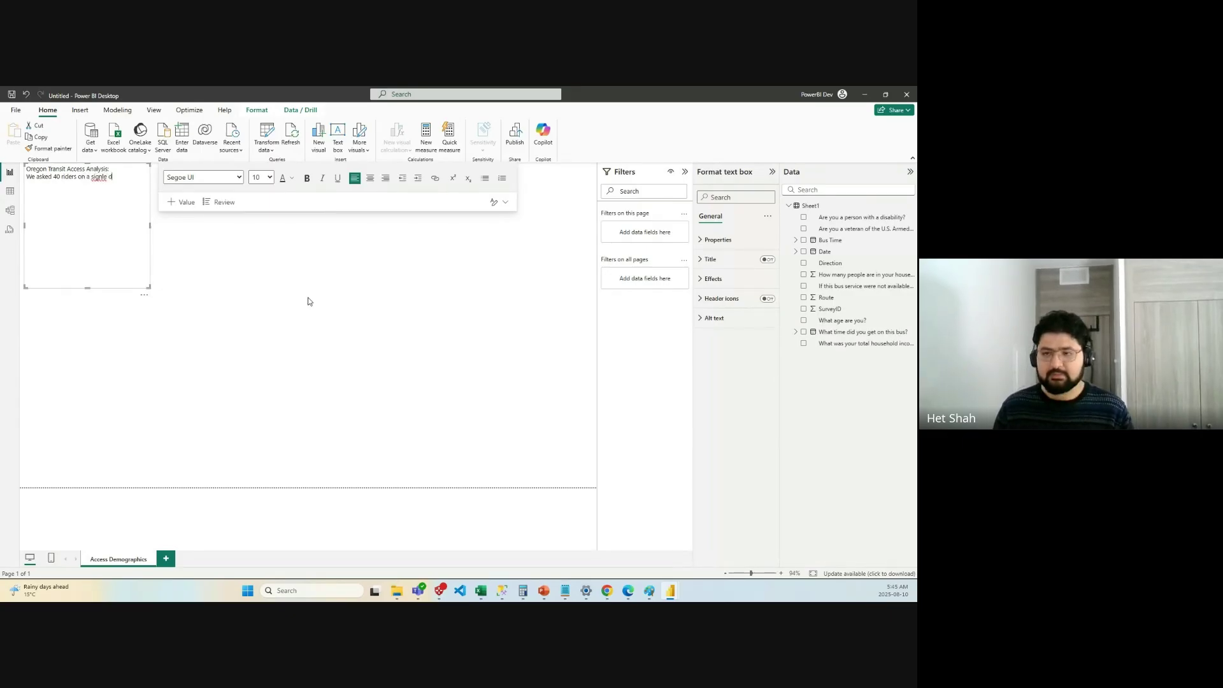
key(ctrl+BackSpace)
key(ctrl+BackSpace)
key(ctrl+BackSpace)
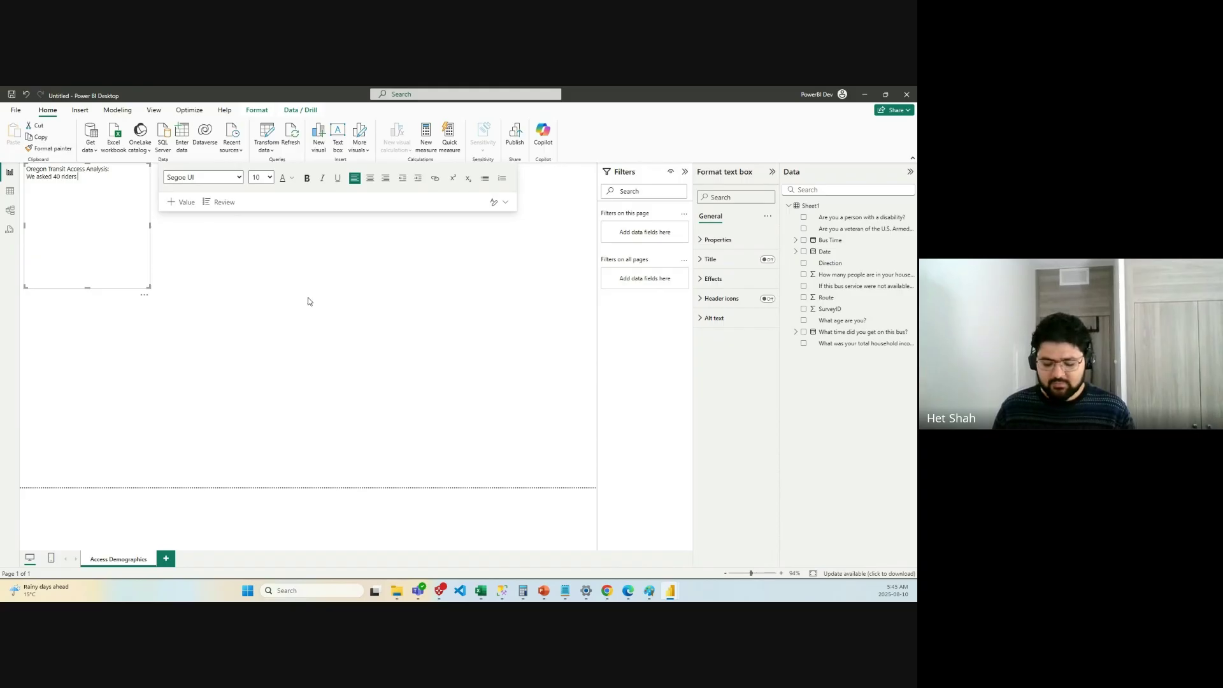
text(who took)
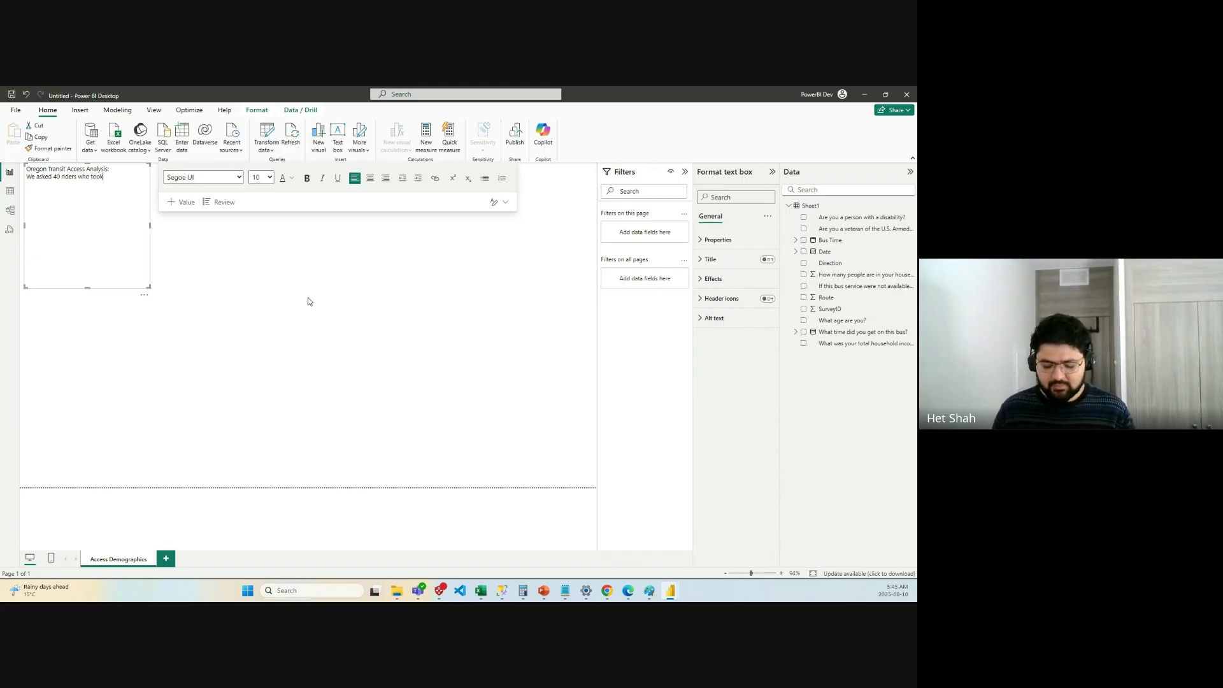
text( the Orego)
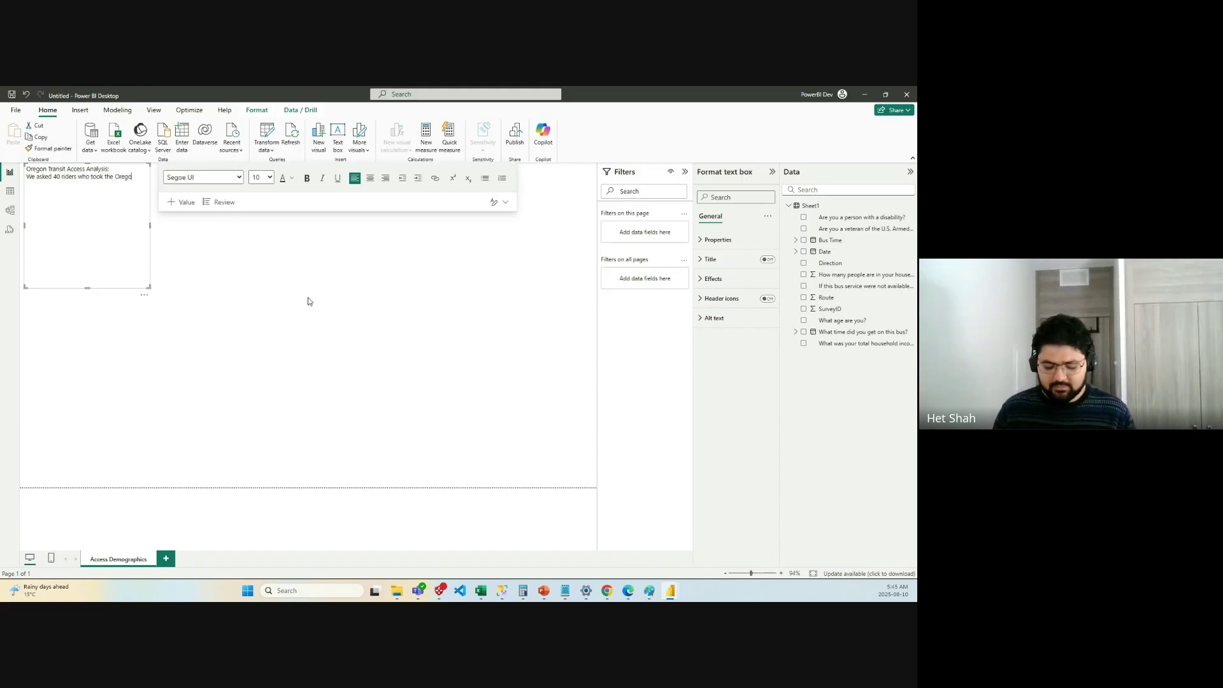
text(n Bus Trans)
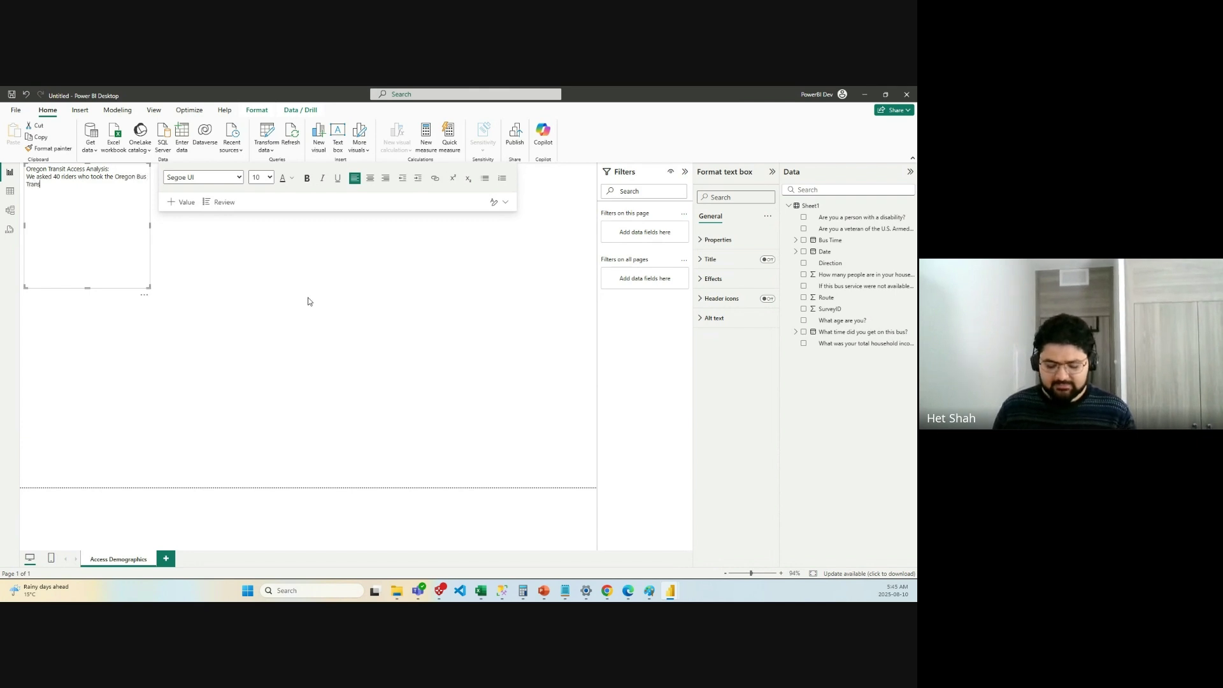
text(it system)
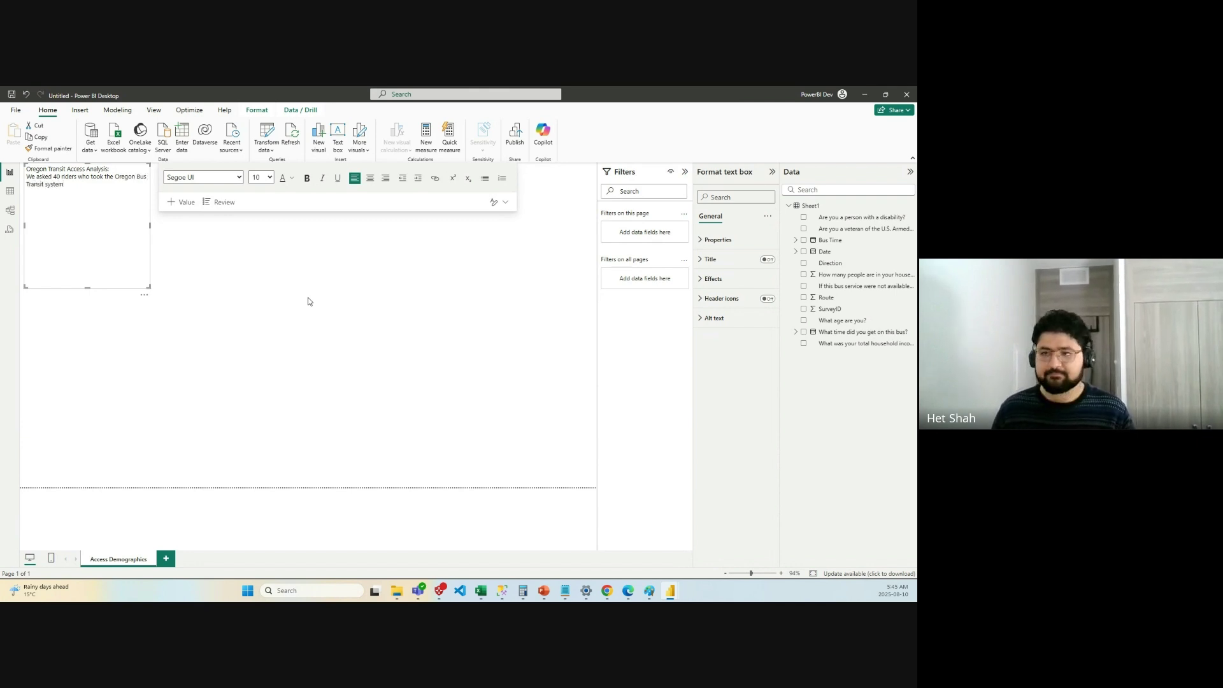
text(,)
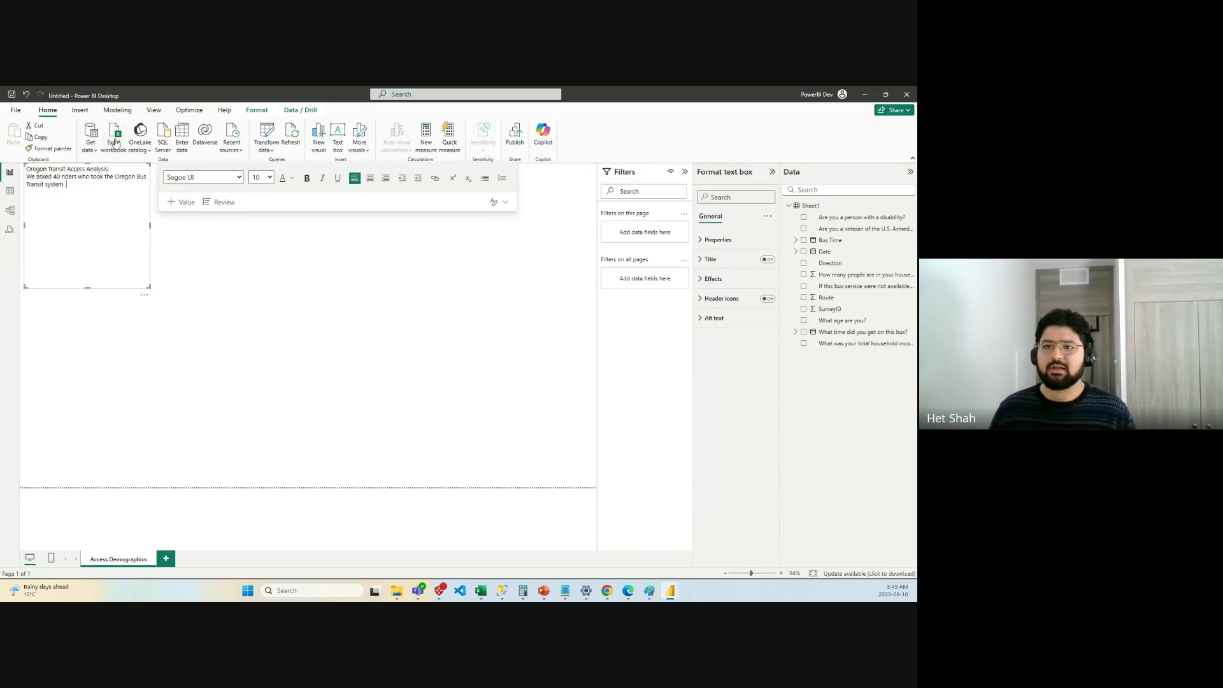
Replace the word "asked" with "surveyed" in the text box description.
double_click(44, 177)
text(sur)
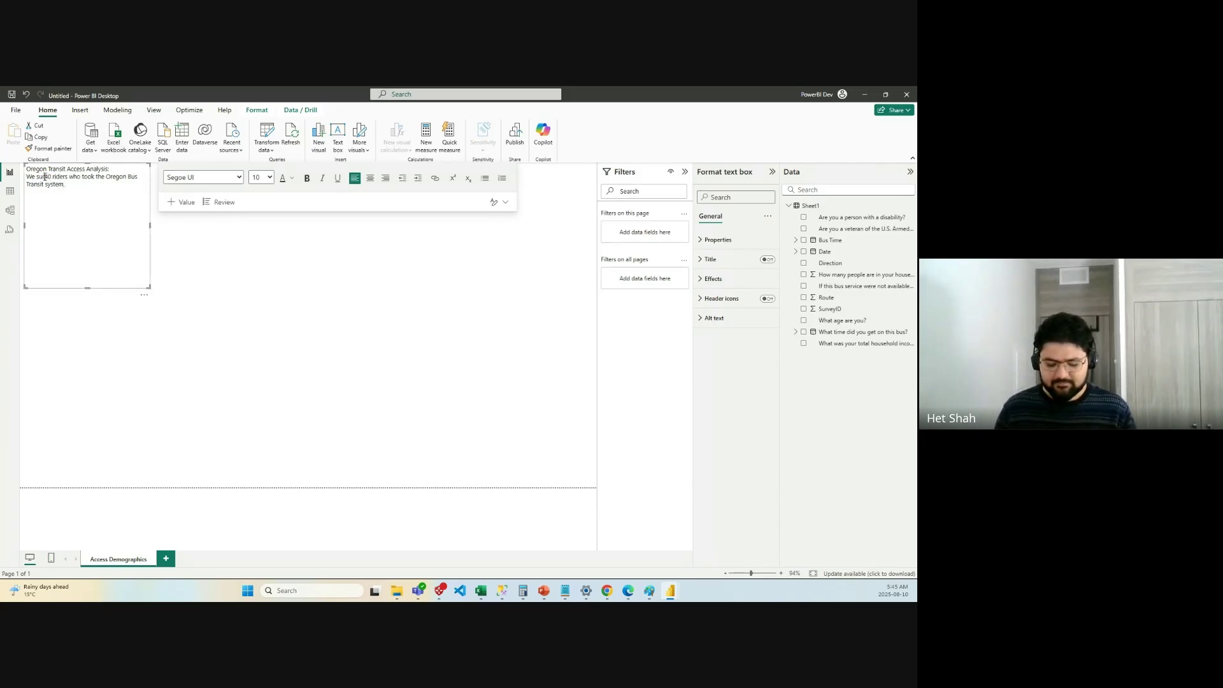
text(veyed)
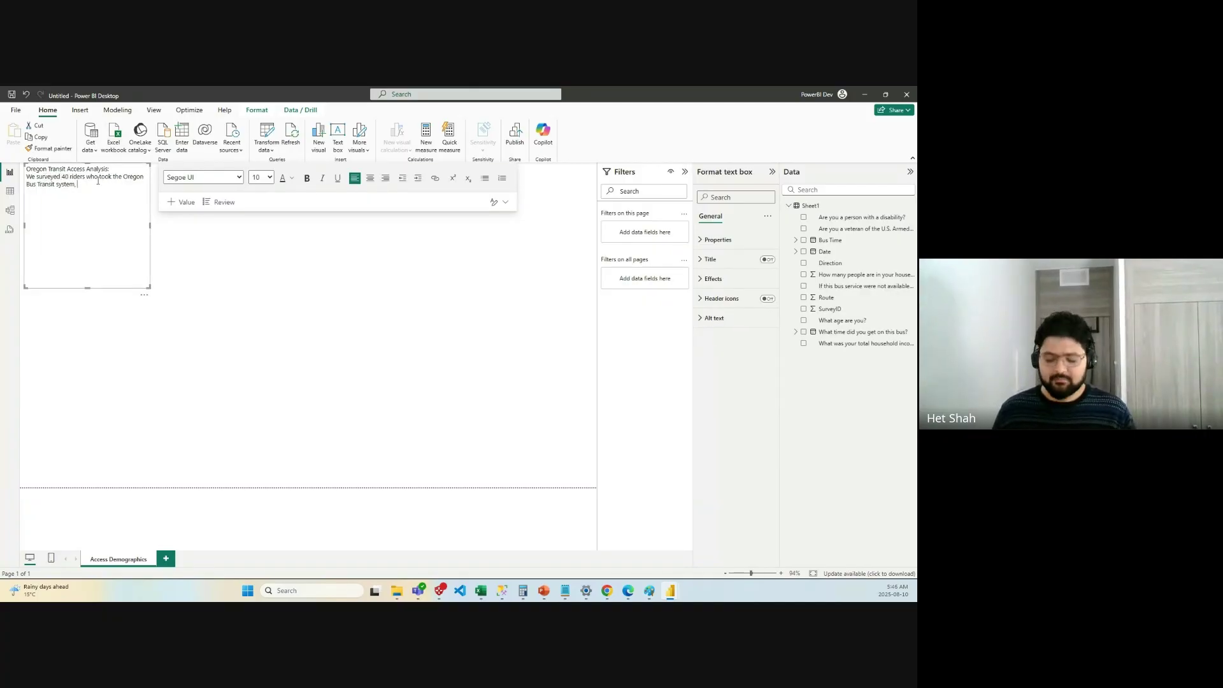
Add the sentence "Following is a report with their responses." to the description and widen the text box so the description fits on one line.
key(BackSpace)
text(F)
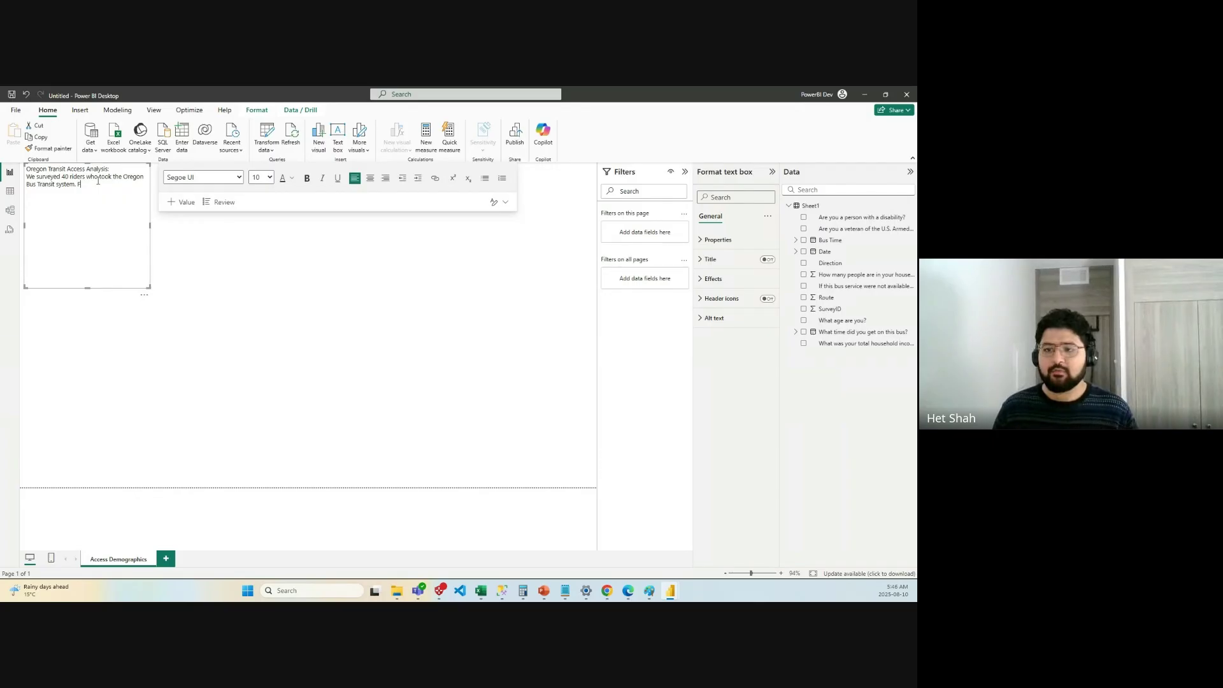
text(ollowing )
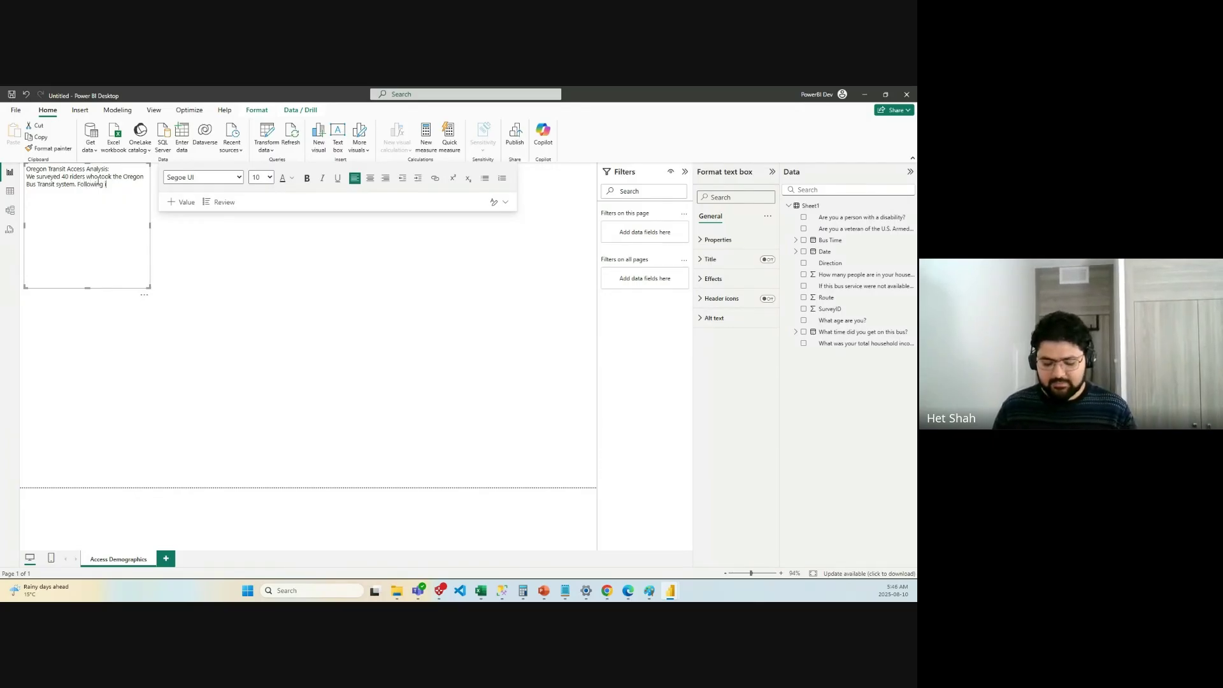
text(is a report with th)
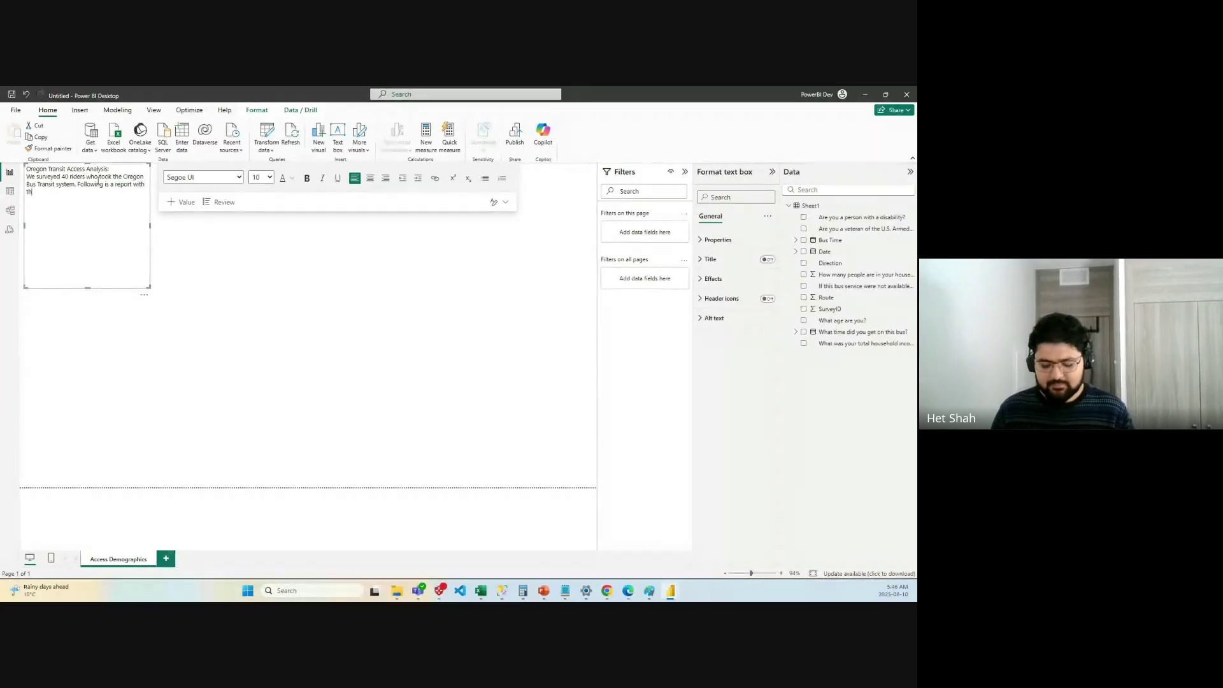
text(eir responses)
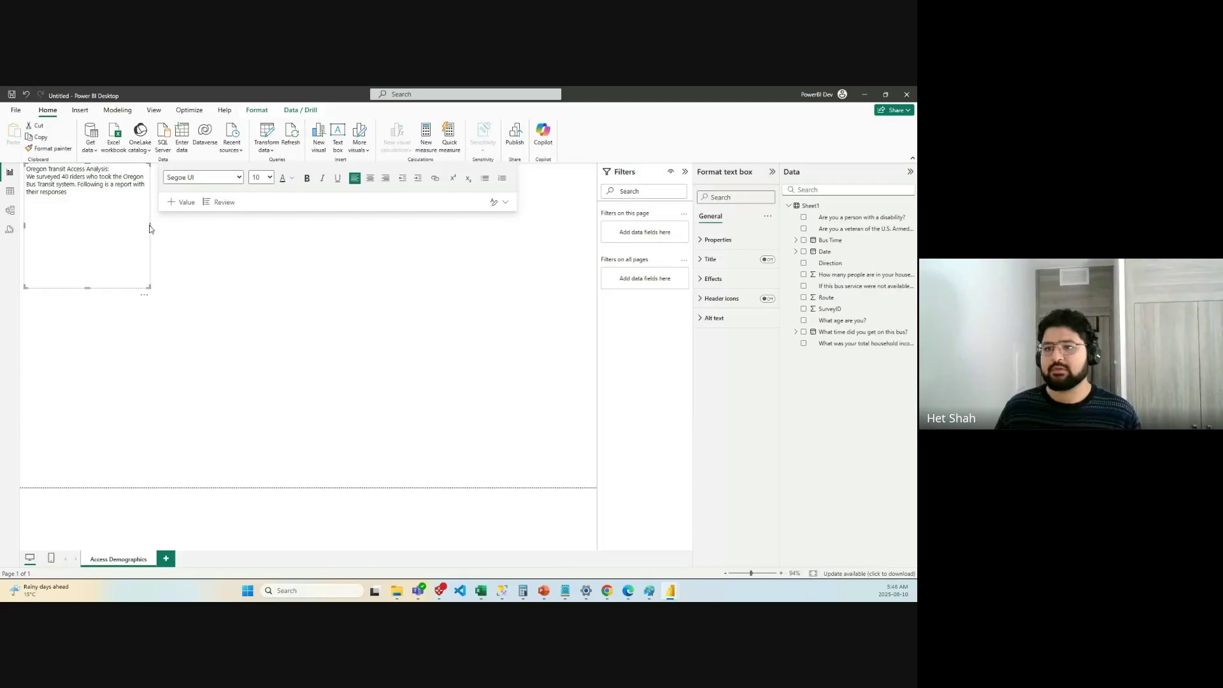
drag(150, 225, 460, 235)
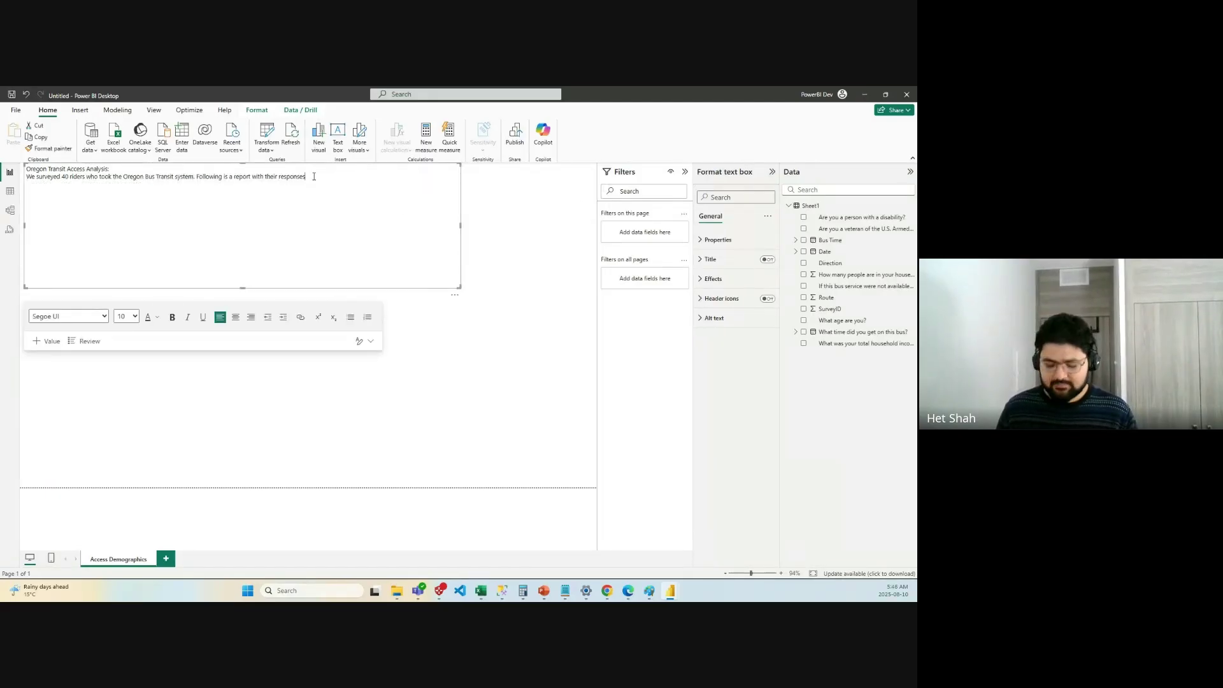
text(.)
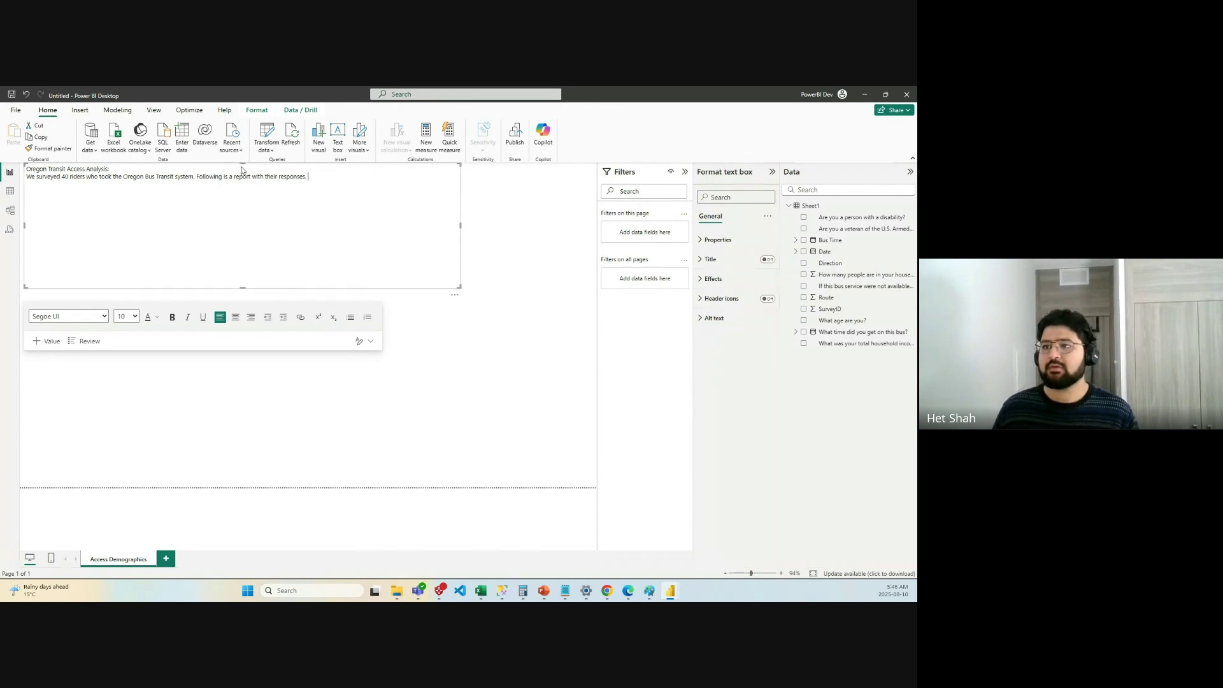
Set the font size of the heading "Oregon Transit Access Analysis:" to 20.
drag(115, 168, 23, 170)
click(126, 317)
click(125, 447)
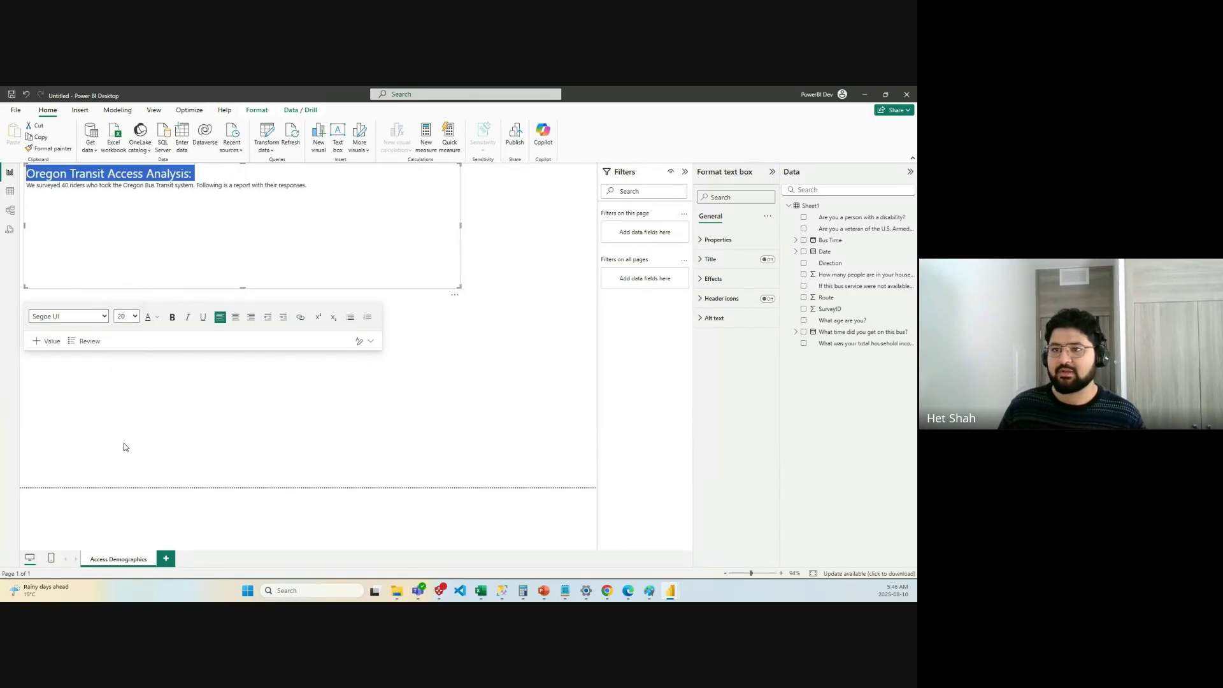
Set the font size of the description line under the heading to 14.
key(ctrl+a)
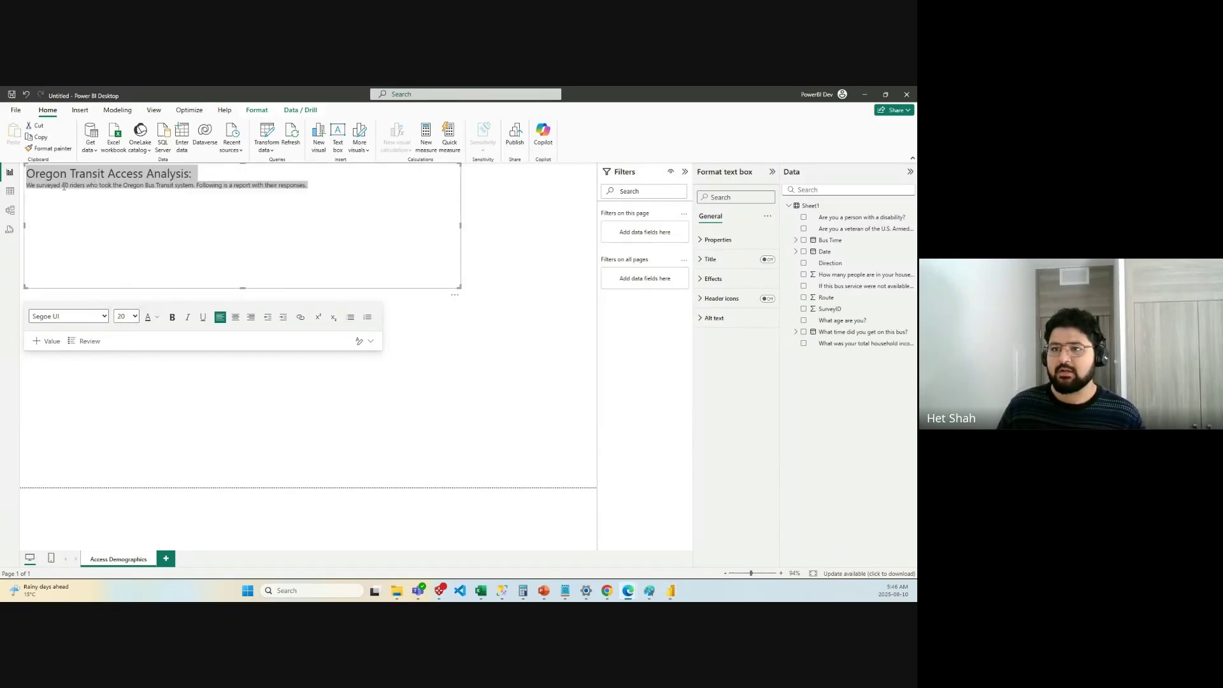
drag(318, 189, 26, 186)
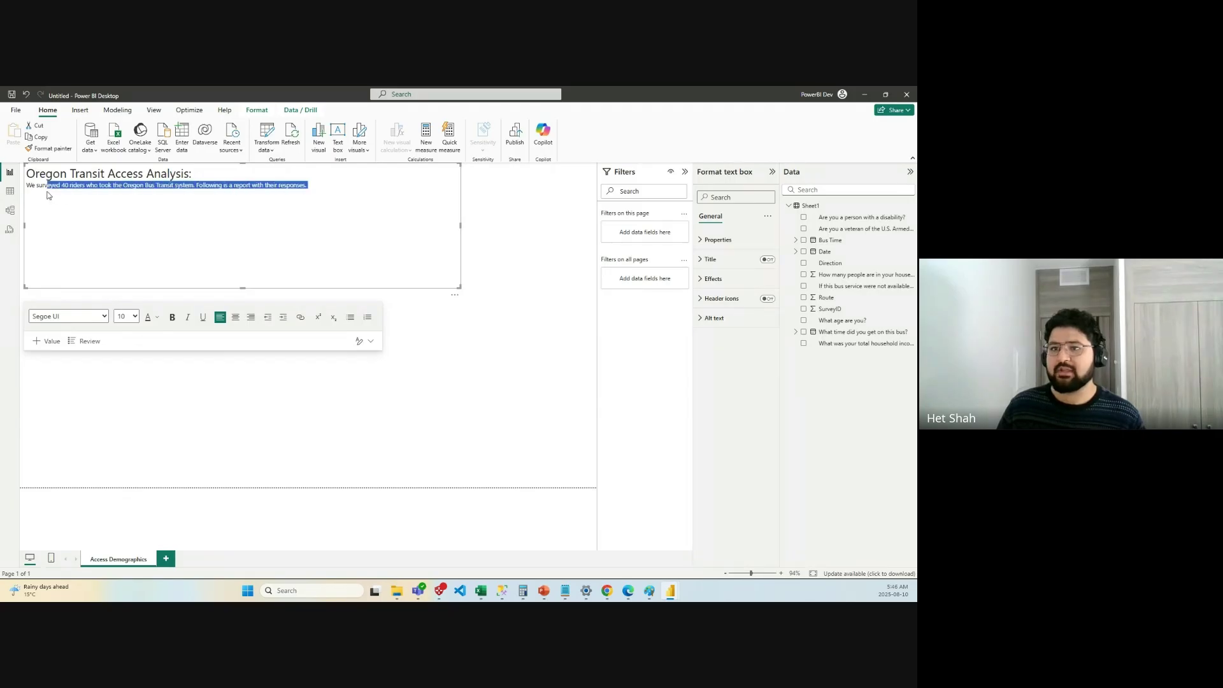
click(141, 320)
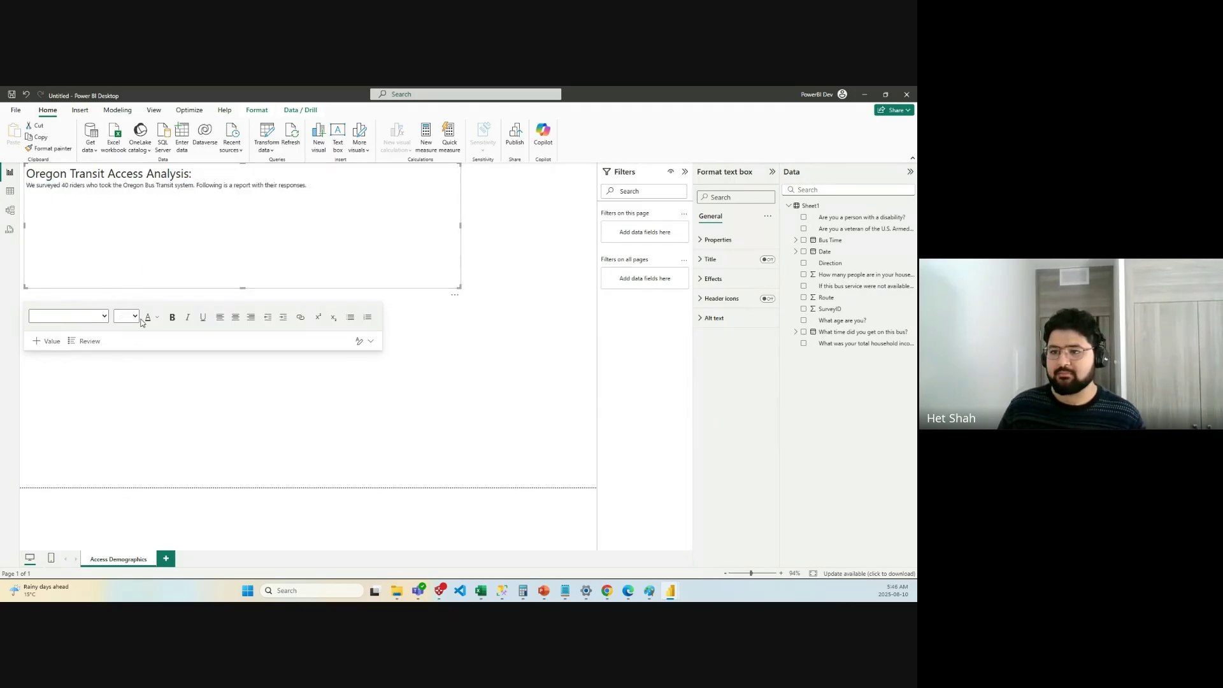
drag(304, 186, 28, 189)
click(135, 317)
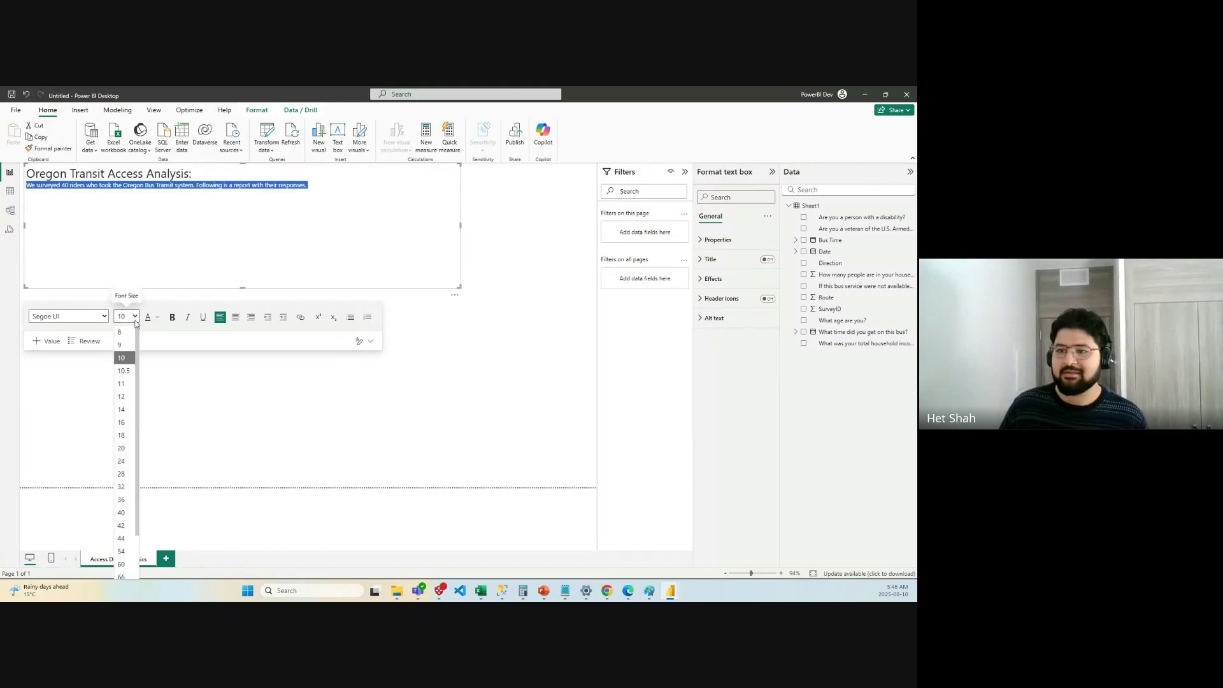
click(123, 411)
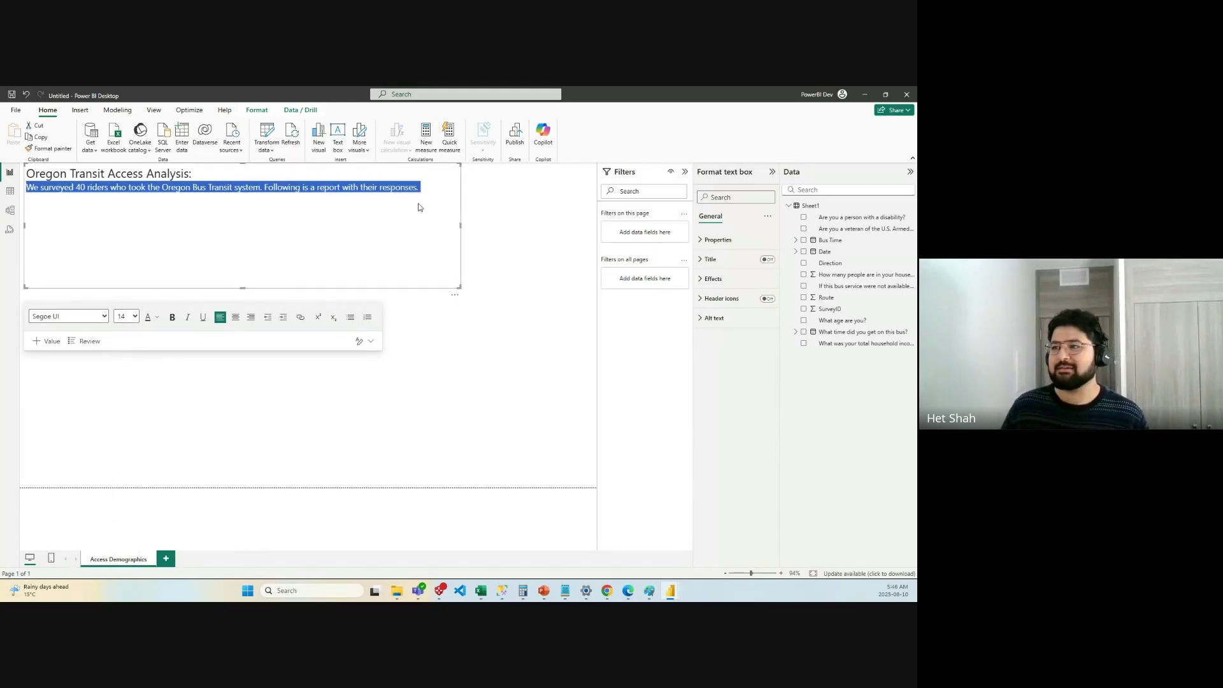
click(426, 186)
Shrink the text box to fit closely around its two lines of text and deselect it.
drag(456, 290, 449, 198)
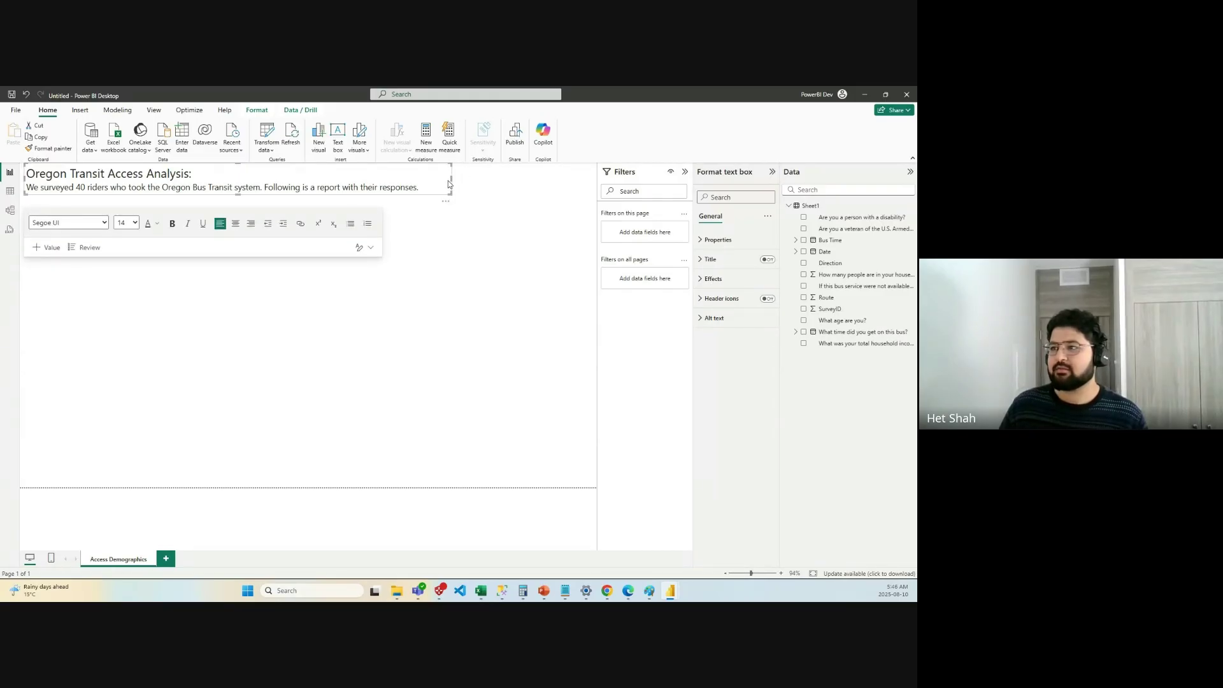
click(471, 186)
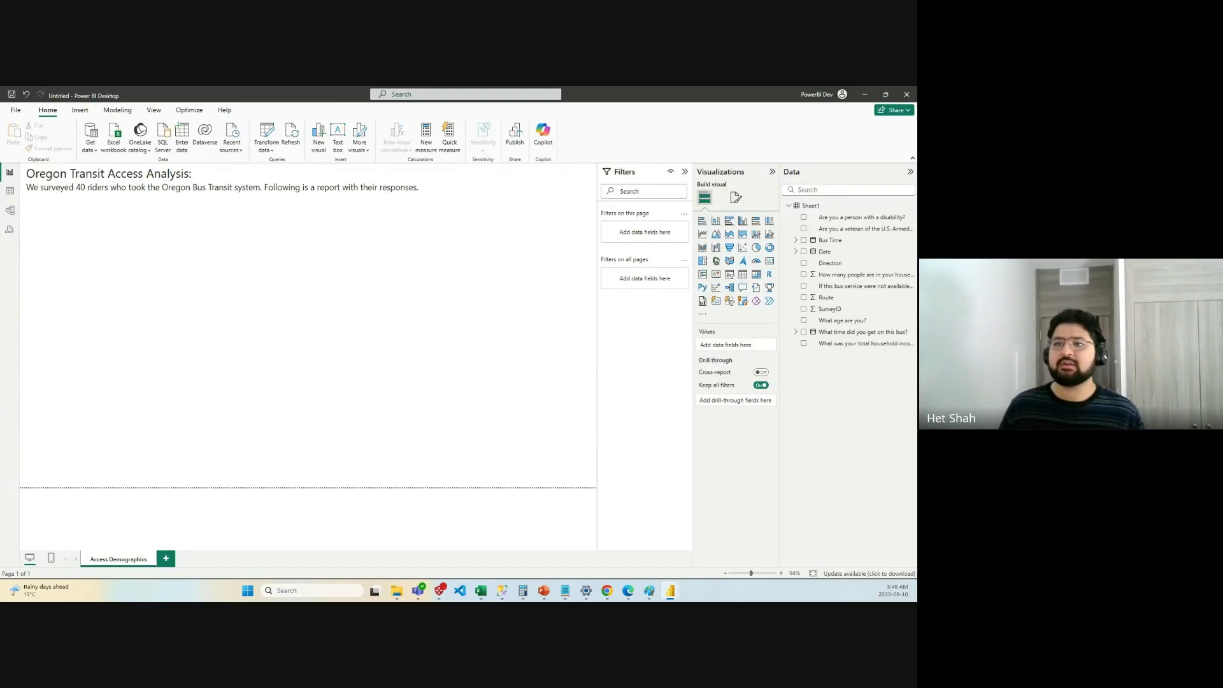
click(159, 181)
click(416, 227)
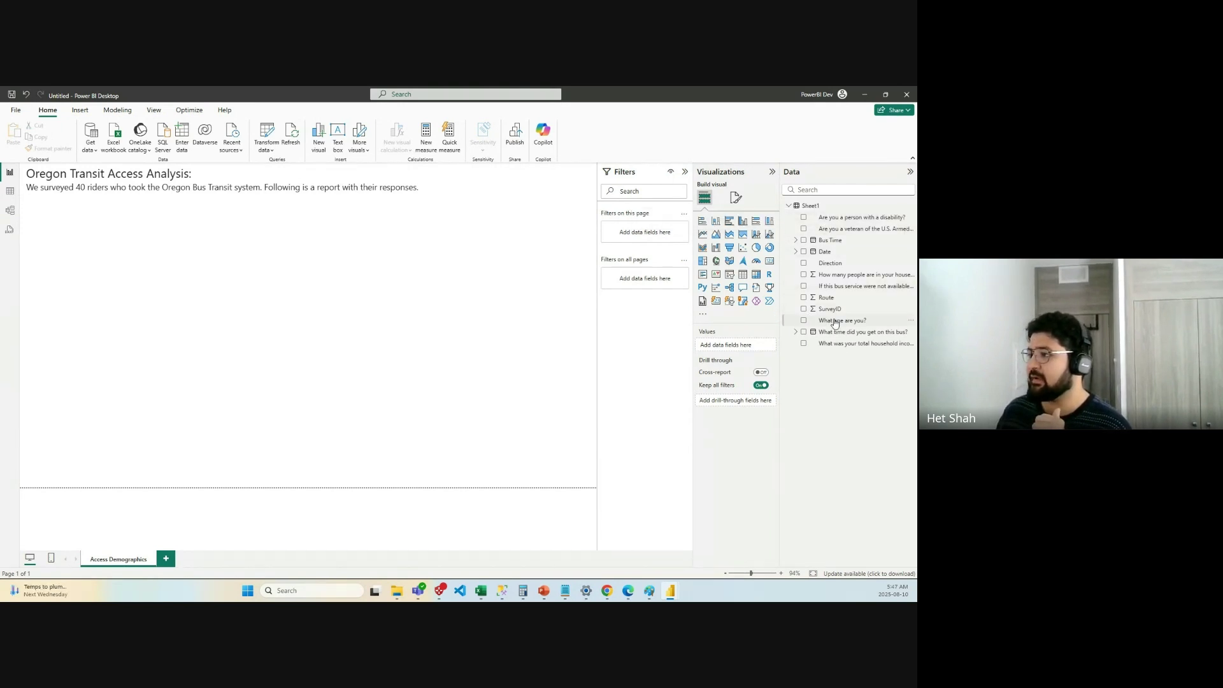
Insert a stacked bar chart with "What age are you?" on the Y-axis and its count on the X-axis.
click(702, 221)
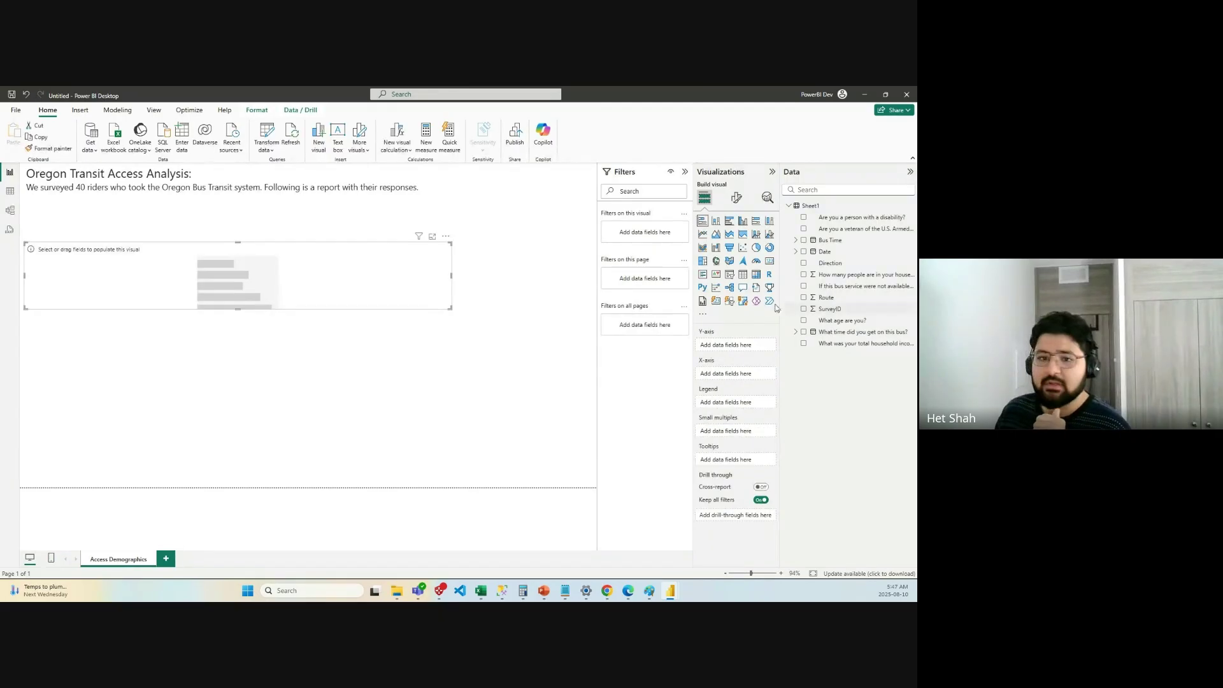
click(847, 321)
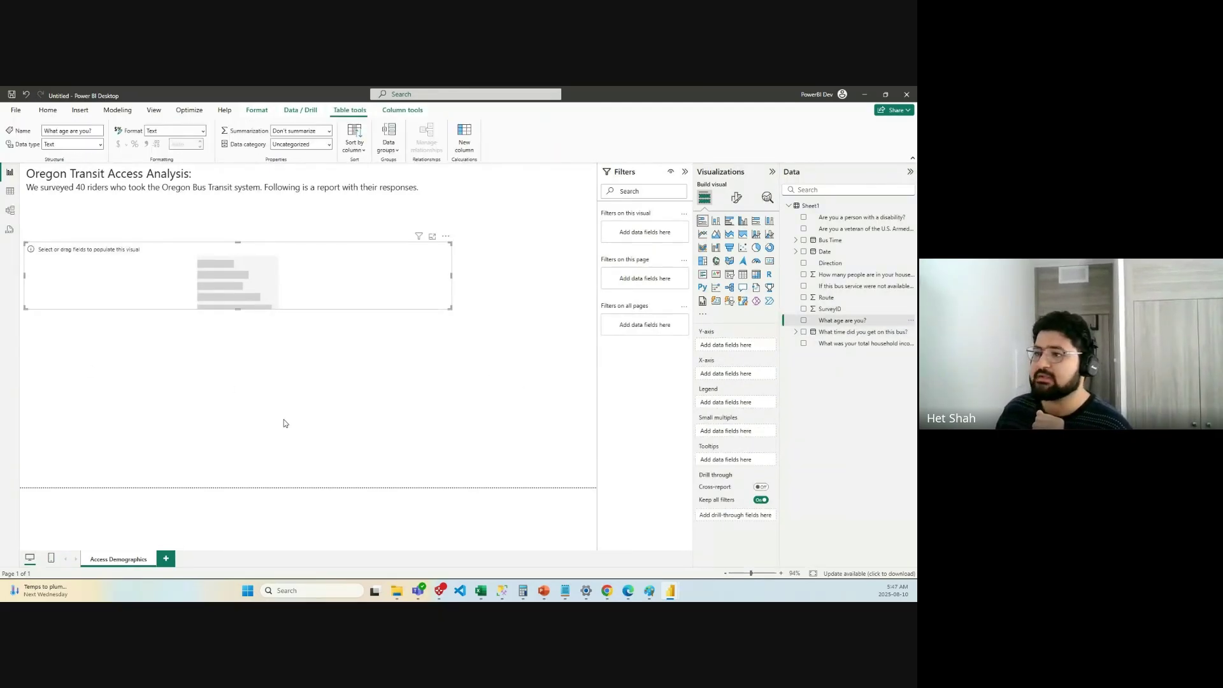
click(804, 321)
drag(841, 321, 758, 349)
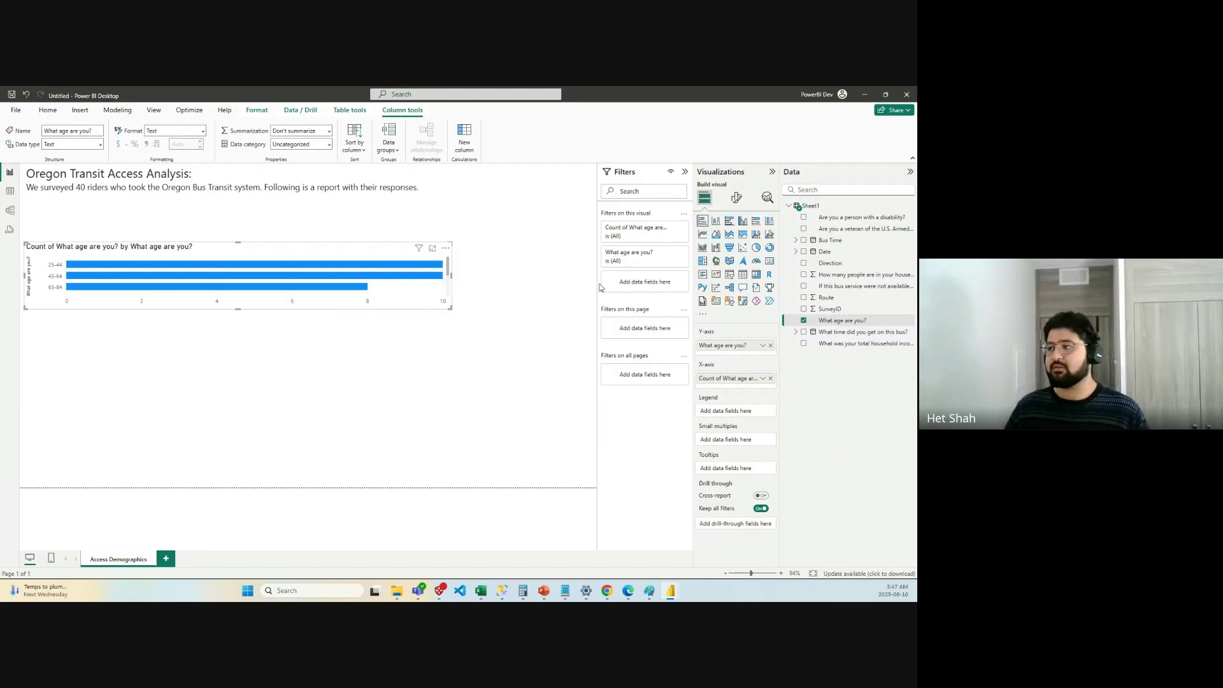
Convert the age bar chart to a stacked column chart and make it narrower and taller.
click(716, 221)
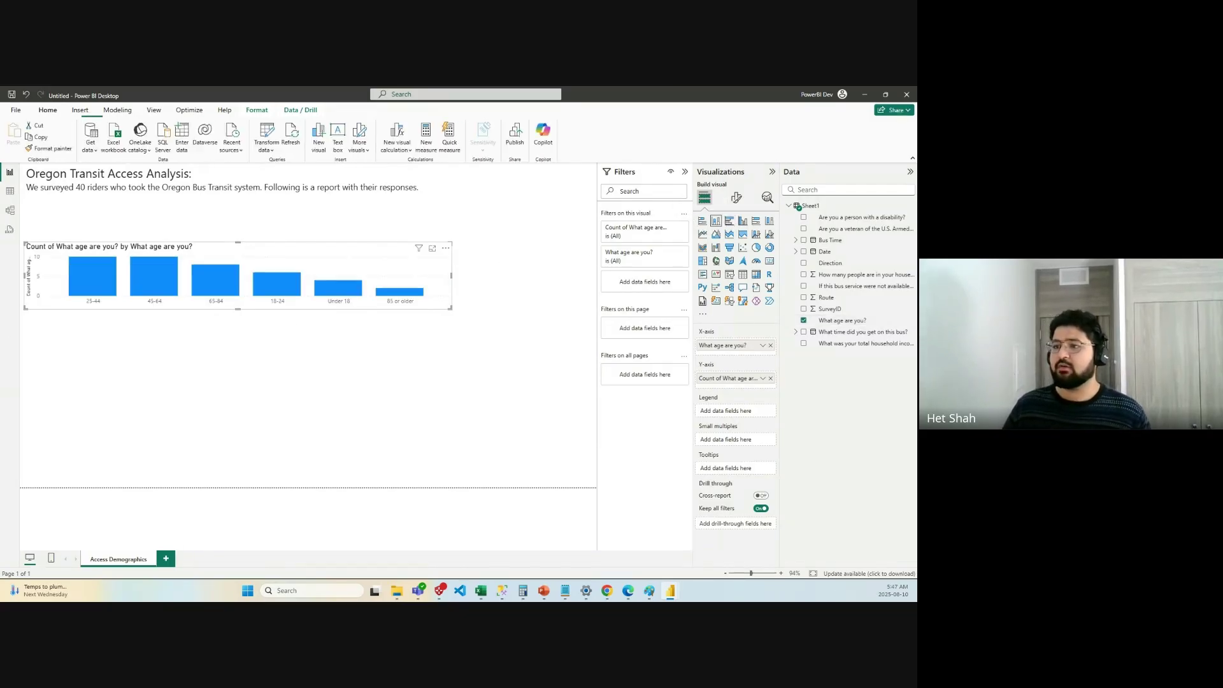
drag(450, 308, 336, 407)
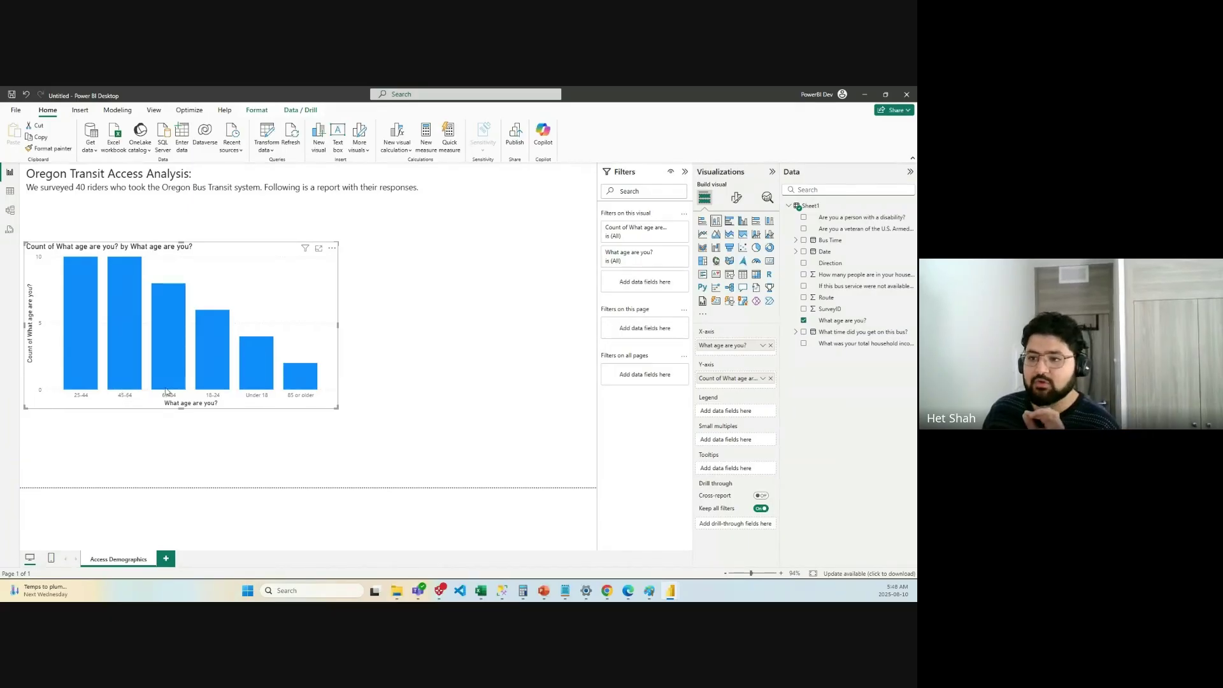
Clear both axes of the column chart, then put "What age are you?" back on the X-axis and its count on the Y-axis.
click(770, 345)
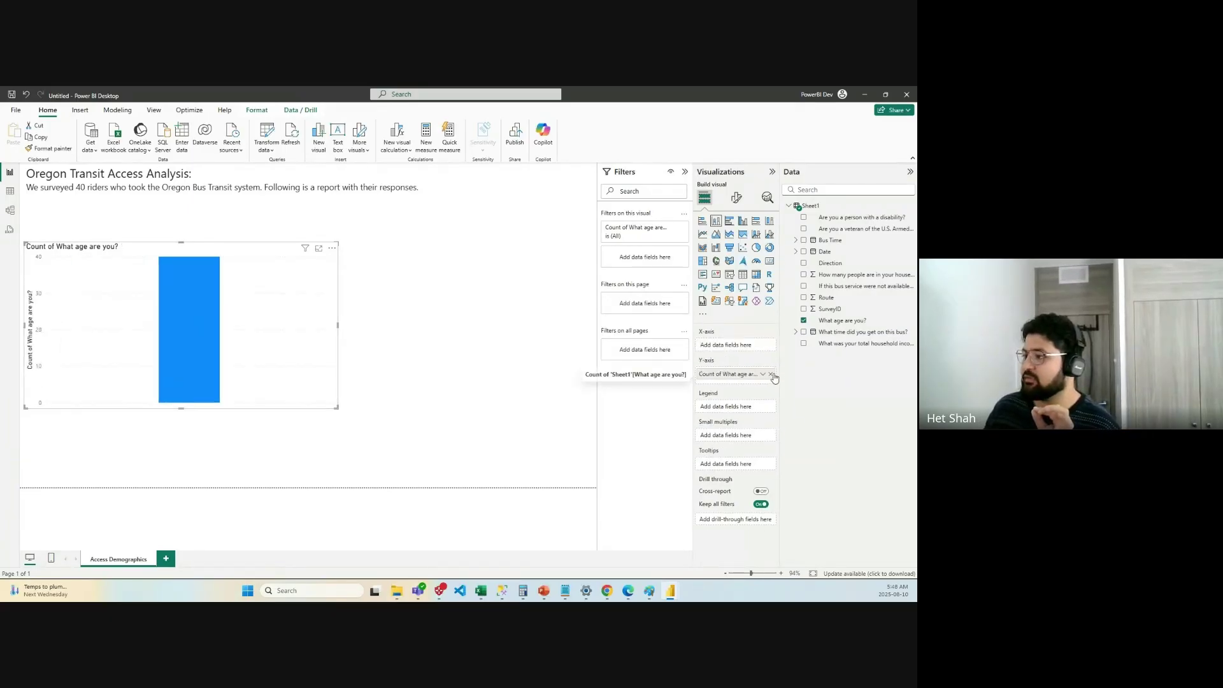
click(771, 374)
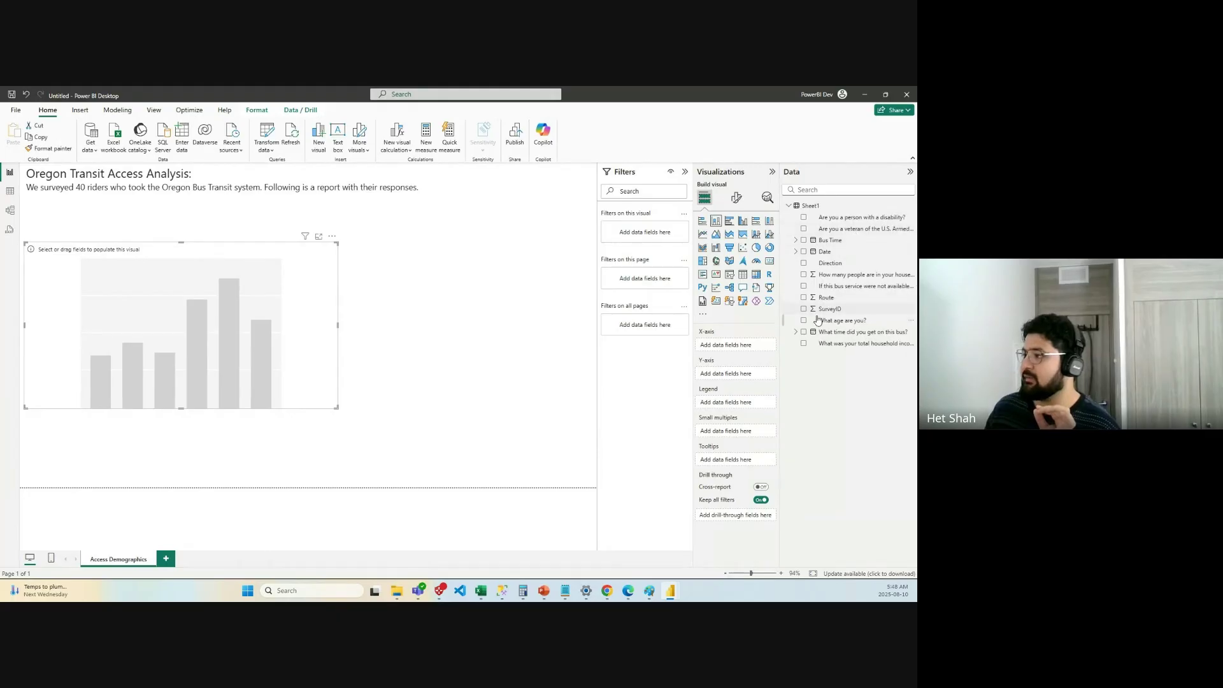
drag(844, 320, 732, 344)
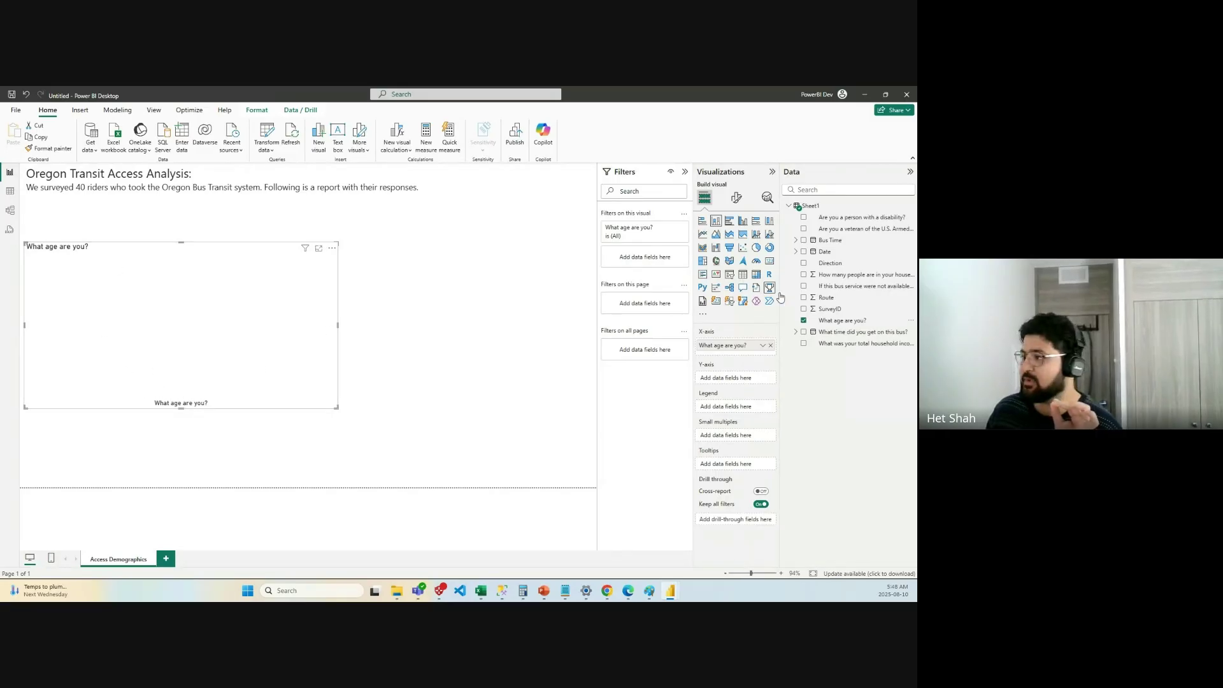
drag(816, 328, 728, 382)
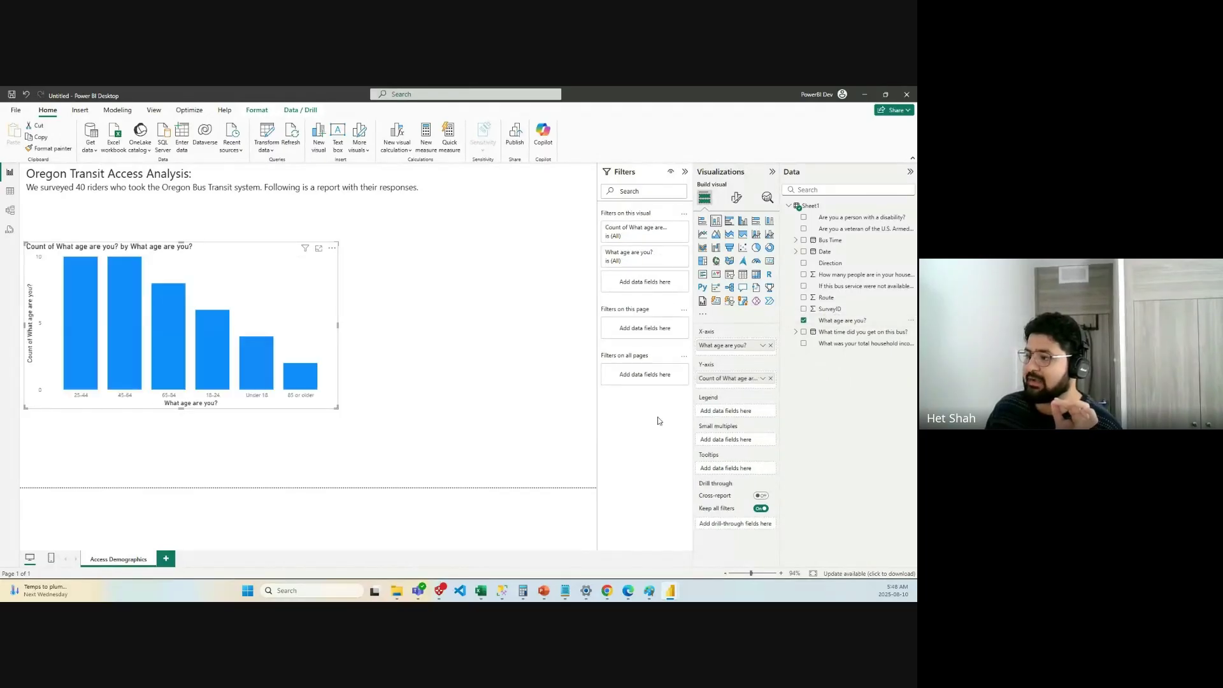
Show the Y-axis age count as a percent of grand total.
click(762, 378)
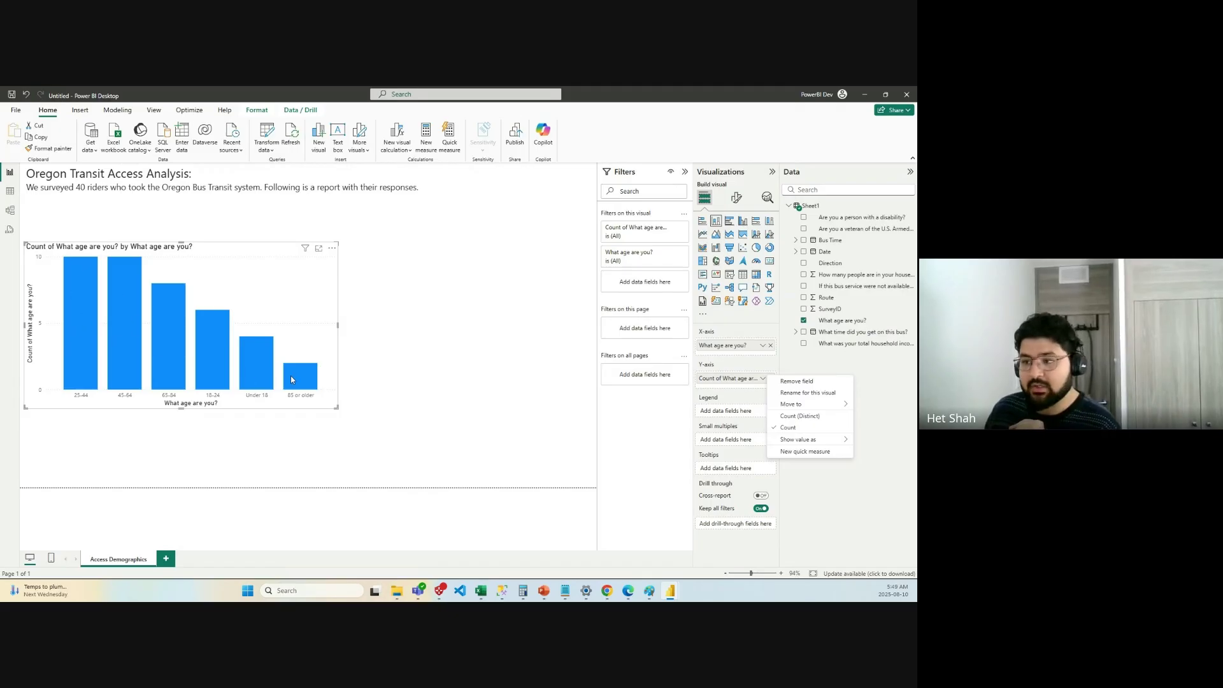
click(653, 438)
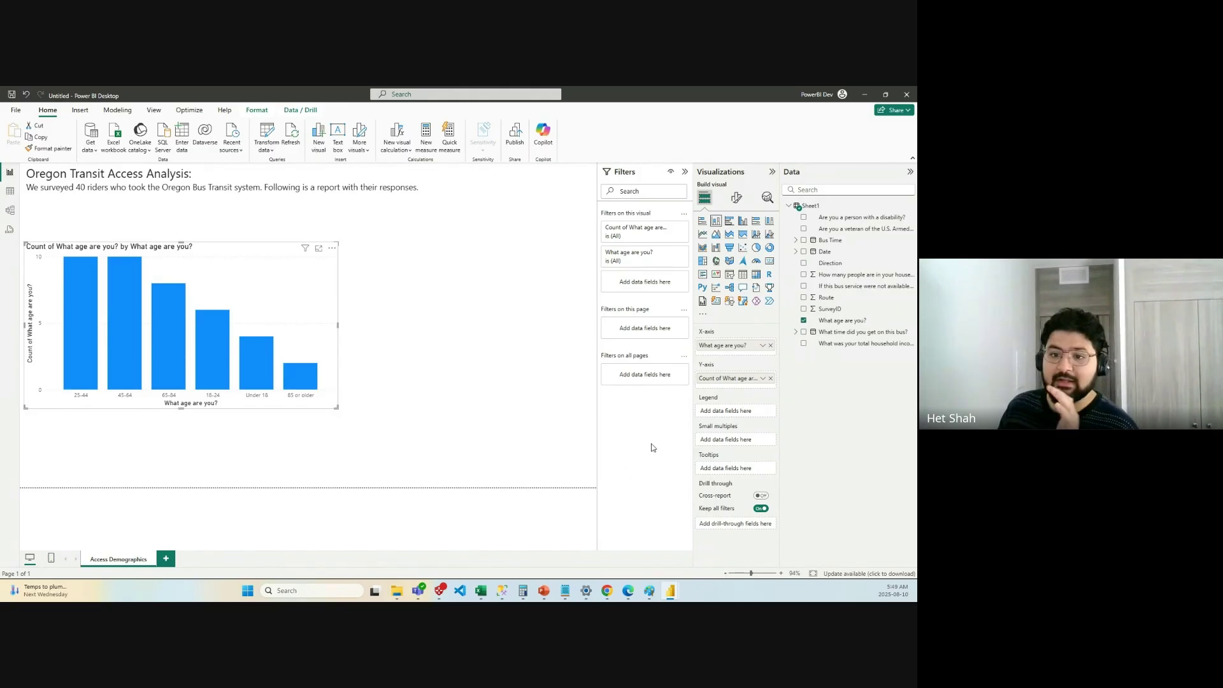
right_click(763, 378)
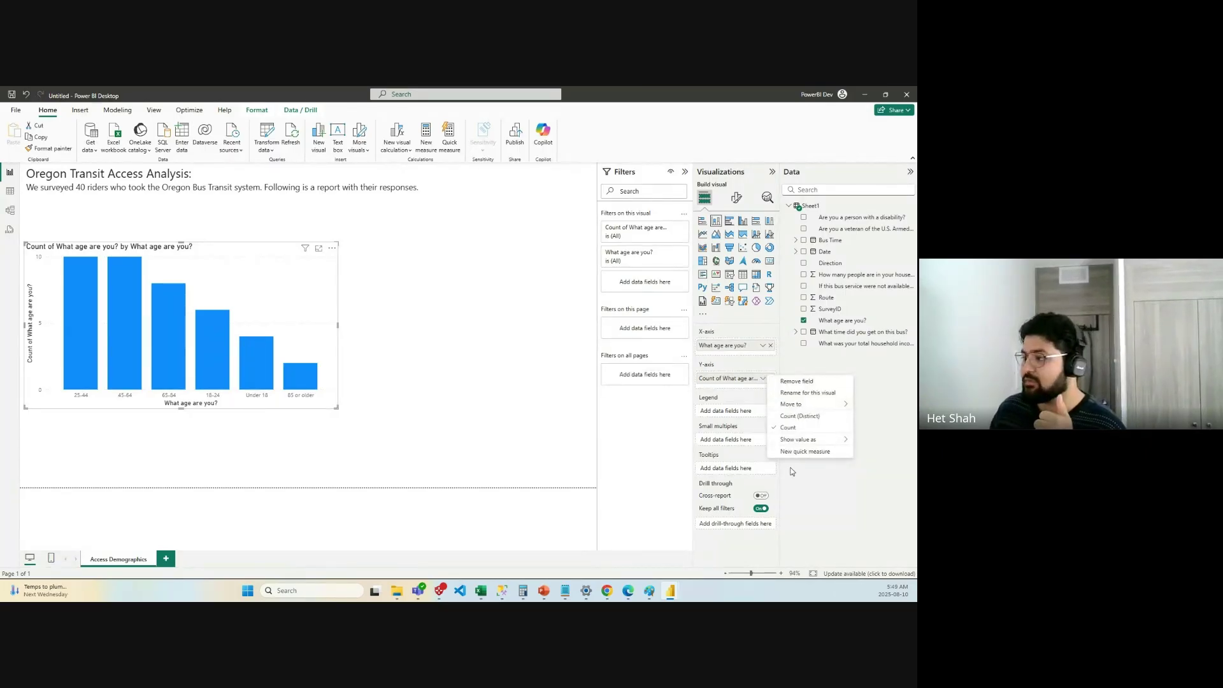
mouse_move(828, 440)
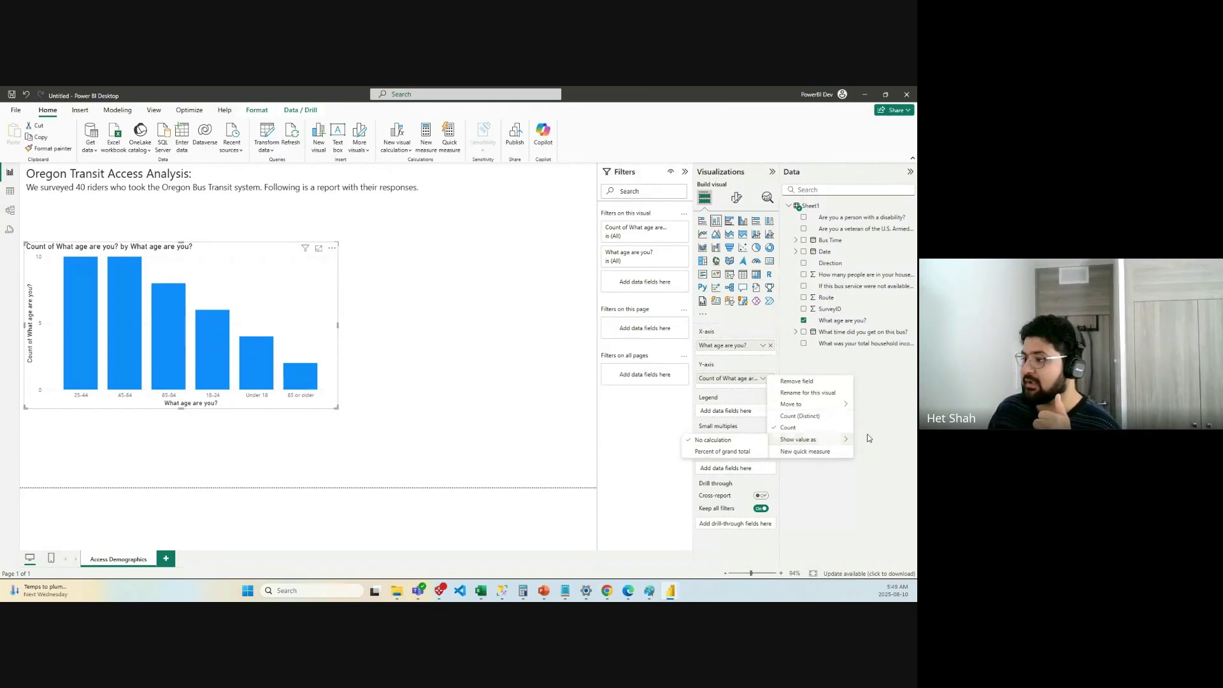
click(725, 453)
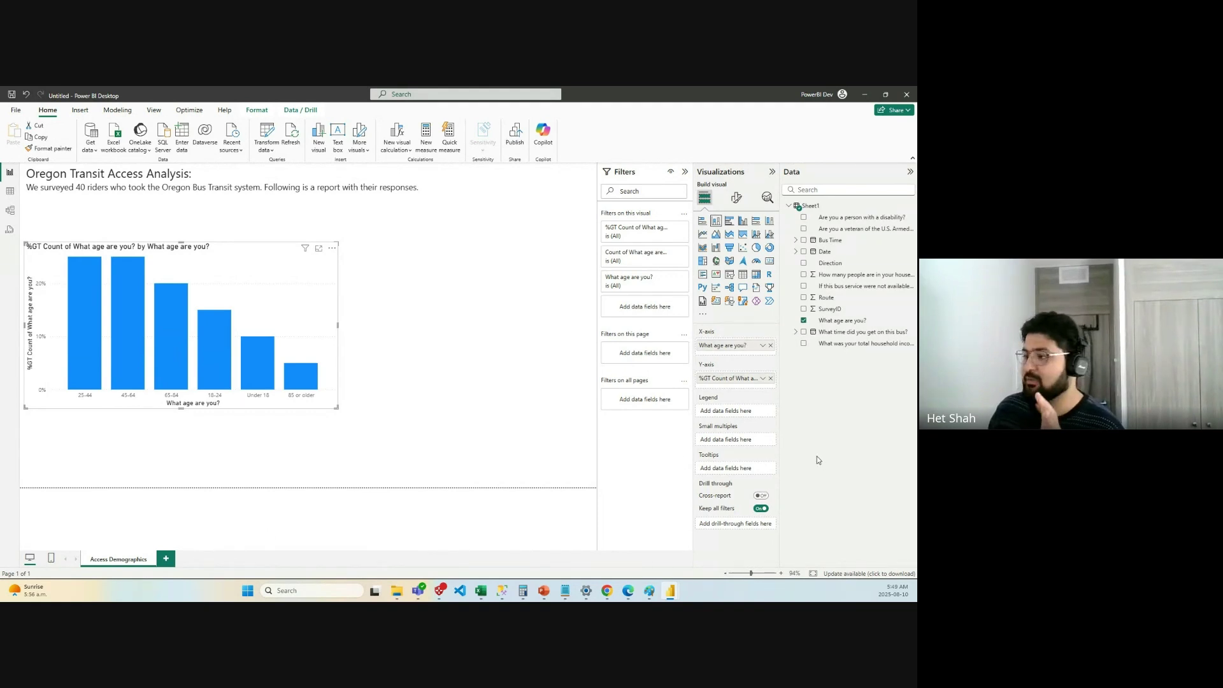
Set the Y-axis age count back to being shown with no calculation.
click(764, 379)
mouse_move(821, 440)
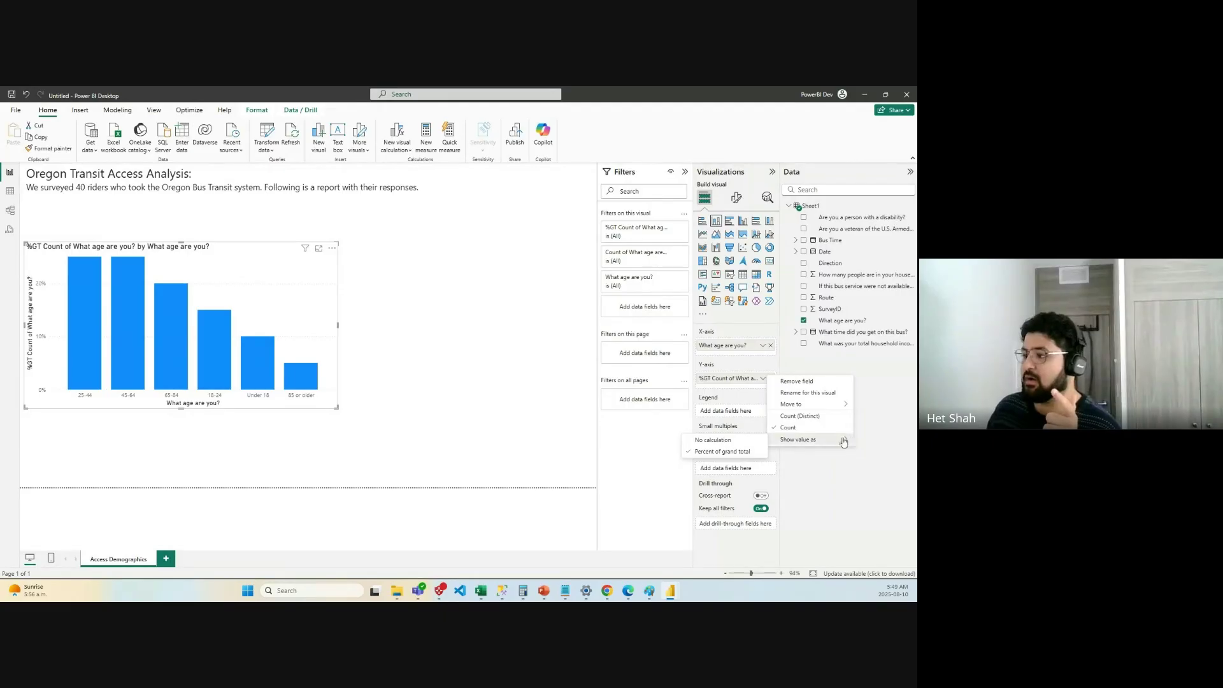
click(817, 439)
mouse_move(815, 441)
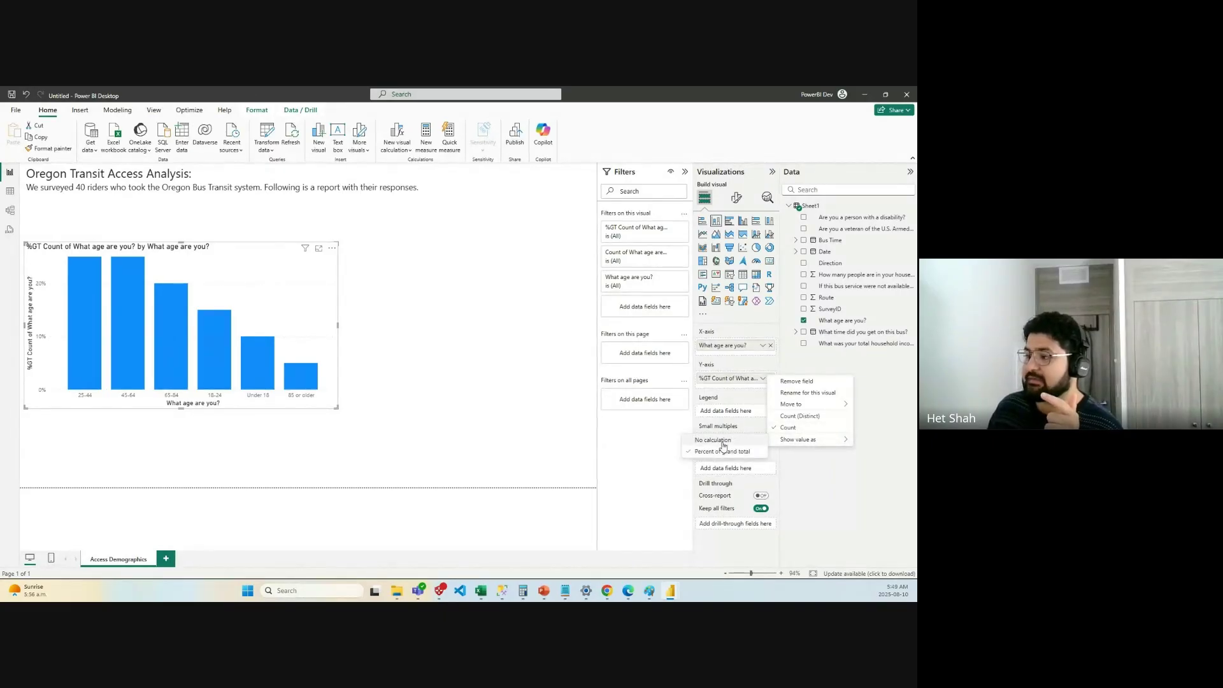
click(725, 440)
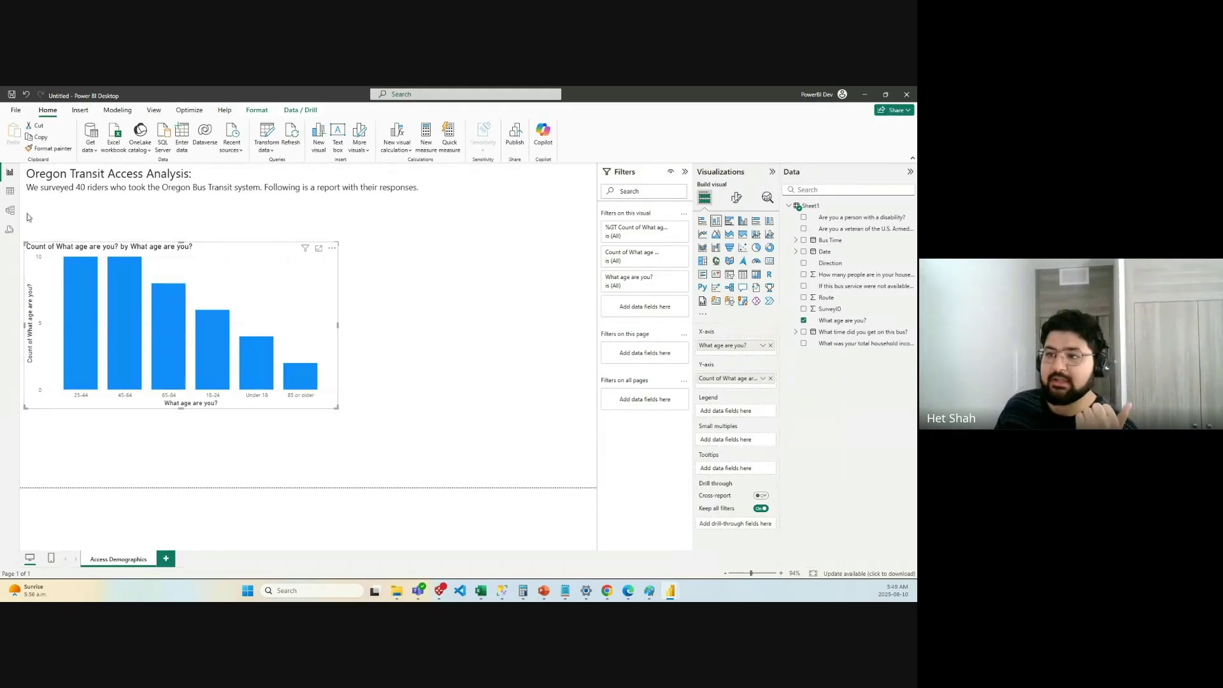
Move the age column chart up directly beneath the text box, shrink it to leave room beside it, and keep it selected.
drag(183, 255, 197, 209)
drag(337, 360, 229, 347)
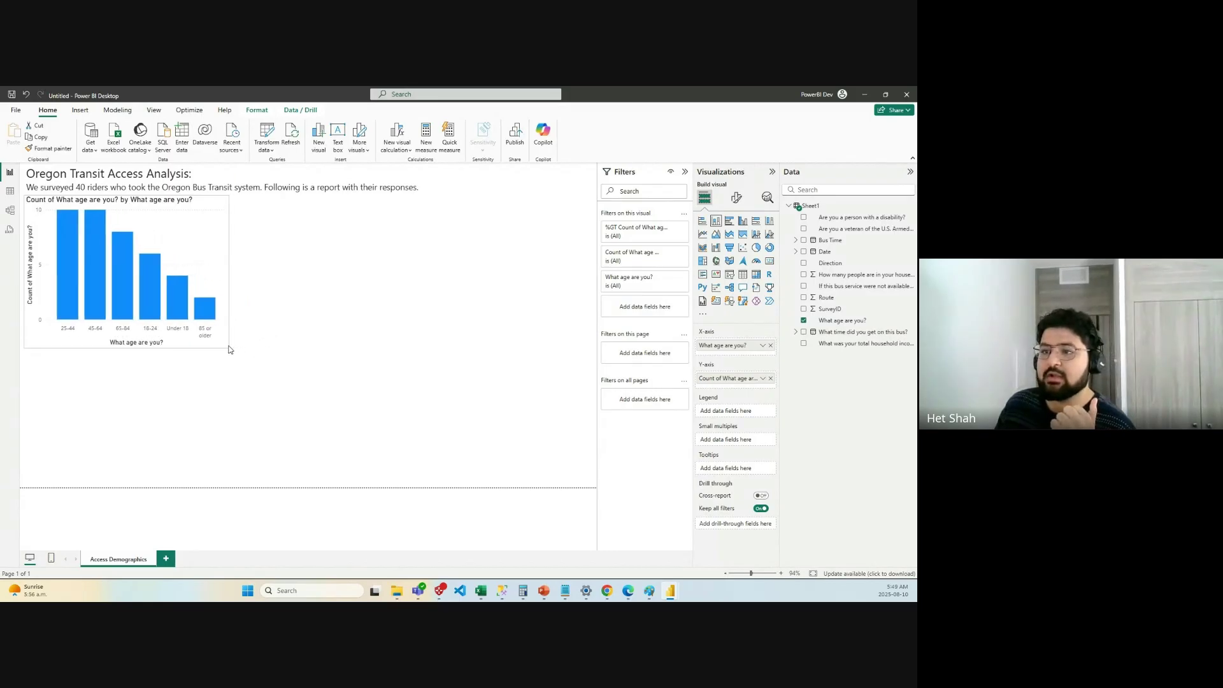
click(279, 359)
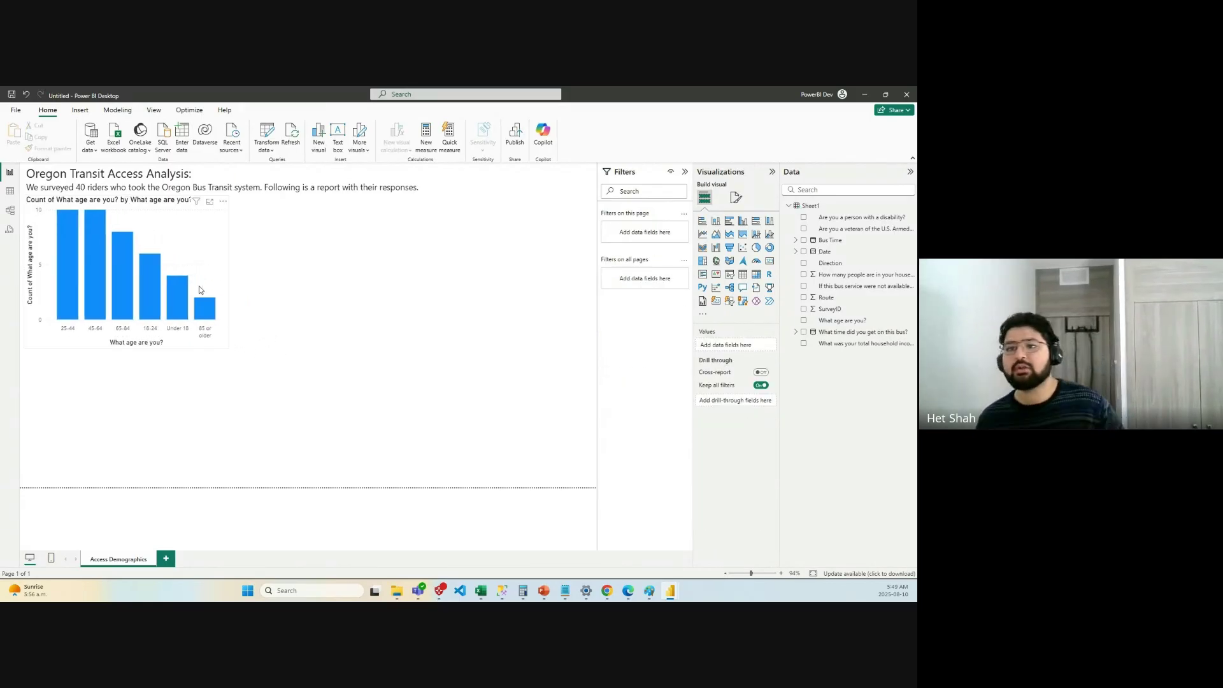
click(177, 241)
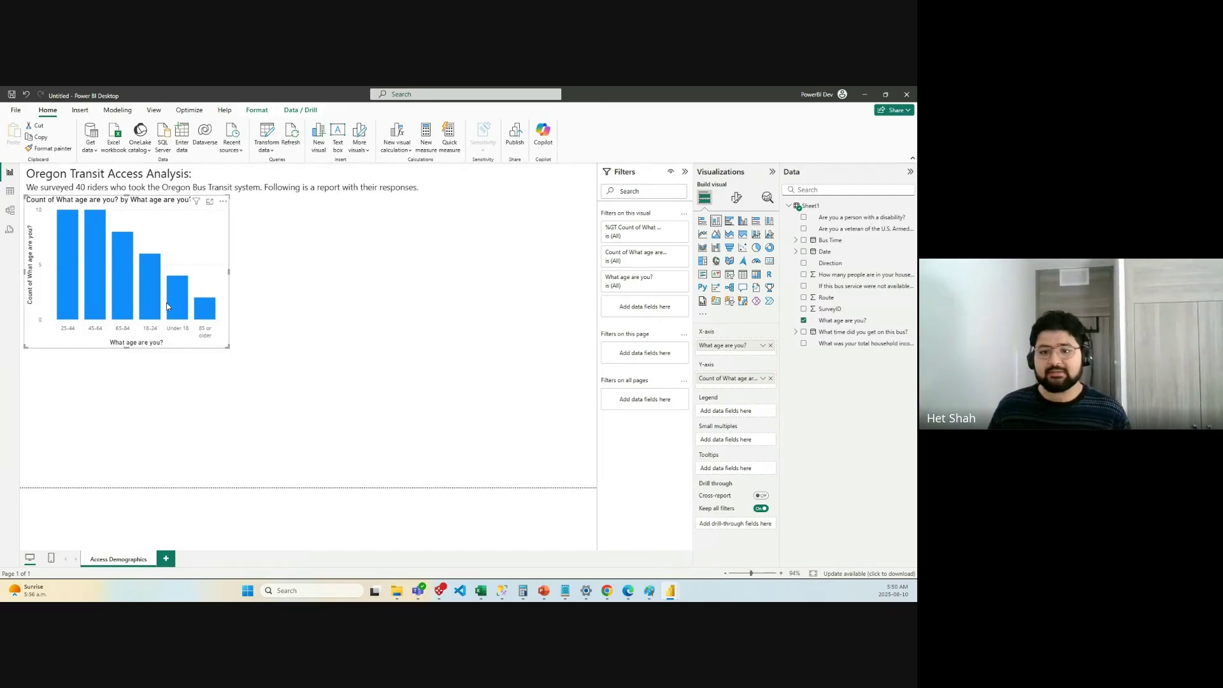
Enlarge the age column chart and move it down slightly along the page edge, leaving a gap beneath the text box.
drag(229, 347, 287, 377)
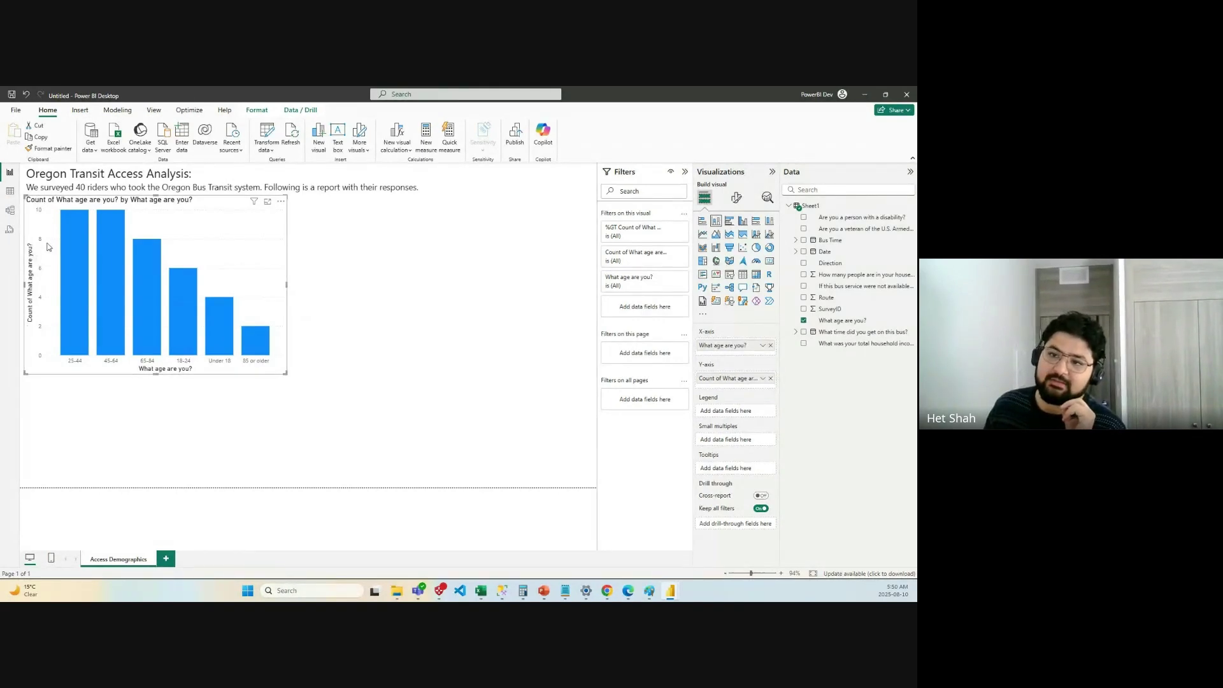
drag(48, 212, 44, 256)
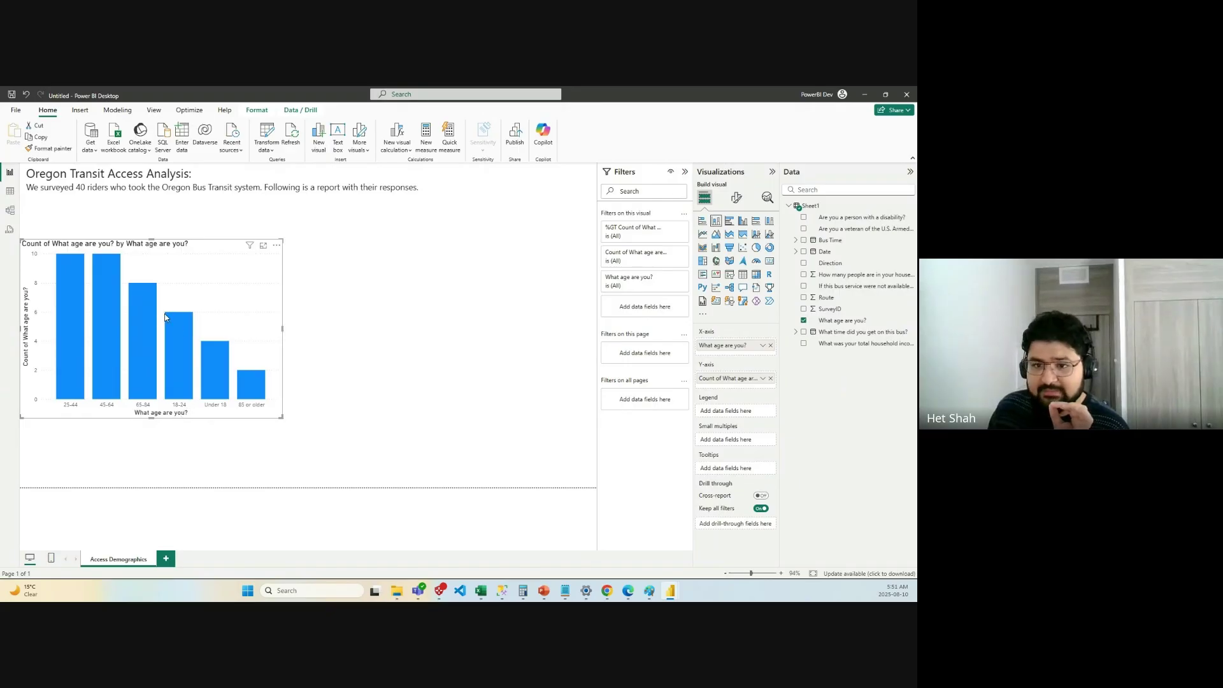
mouse_move(196, 382)
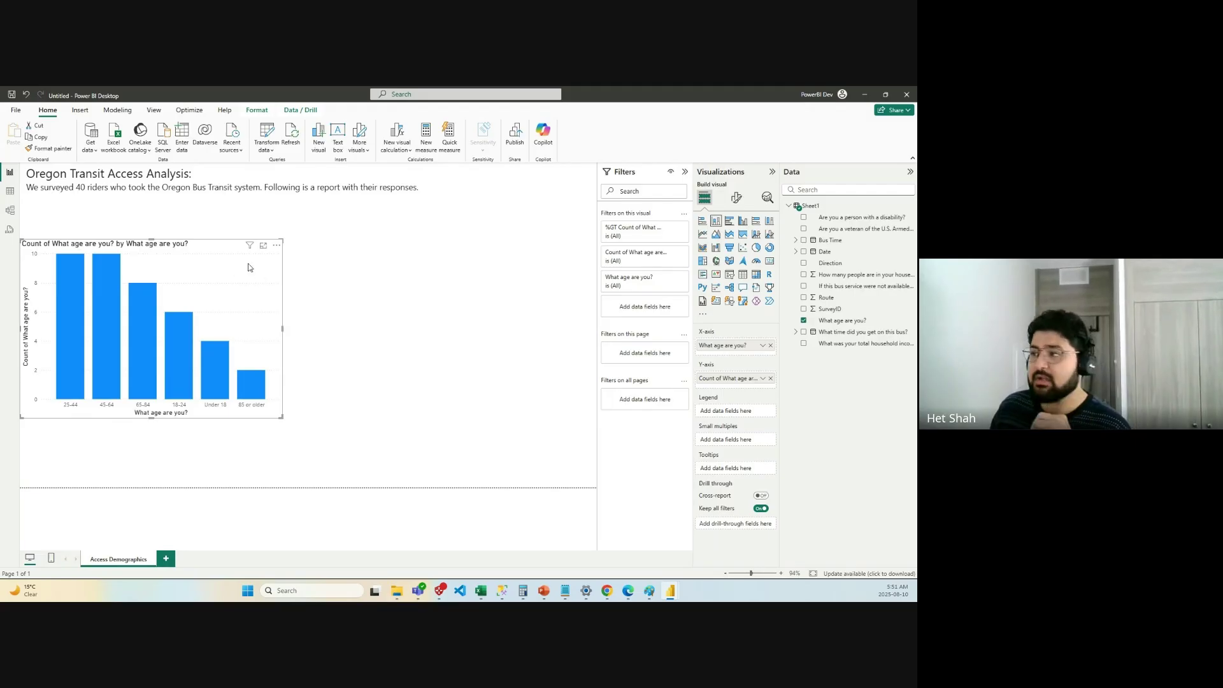
click(736, 197)
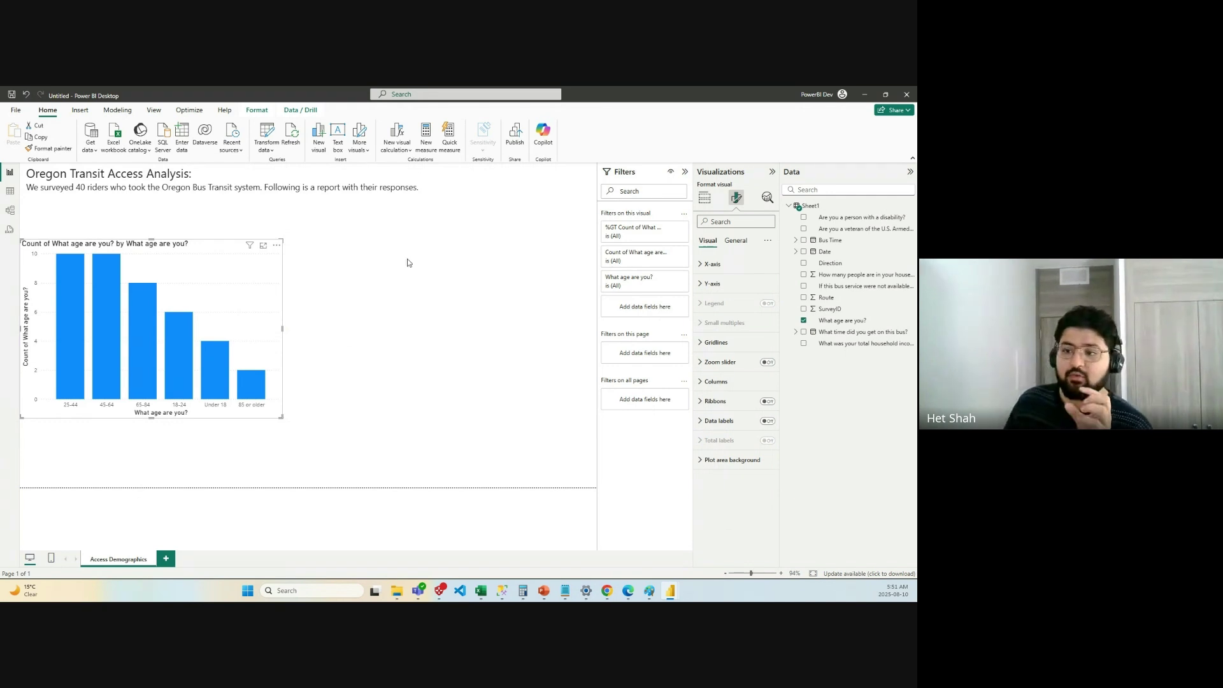
click(734, 242)
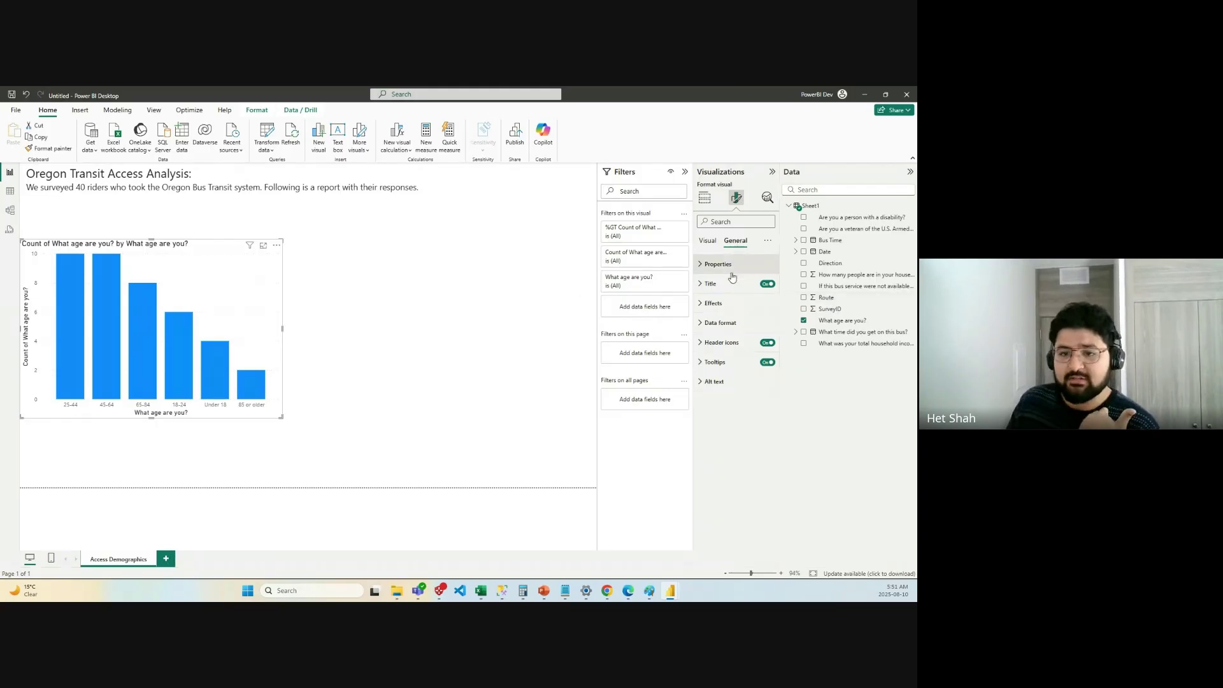
drag(264, 188, 422, 188)
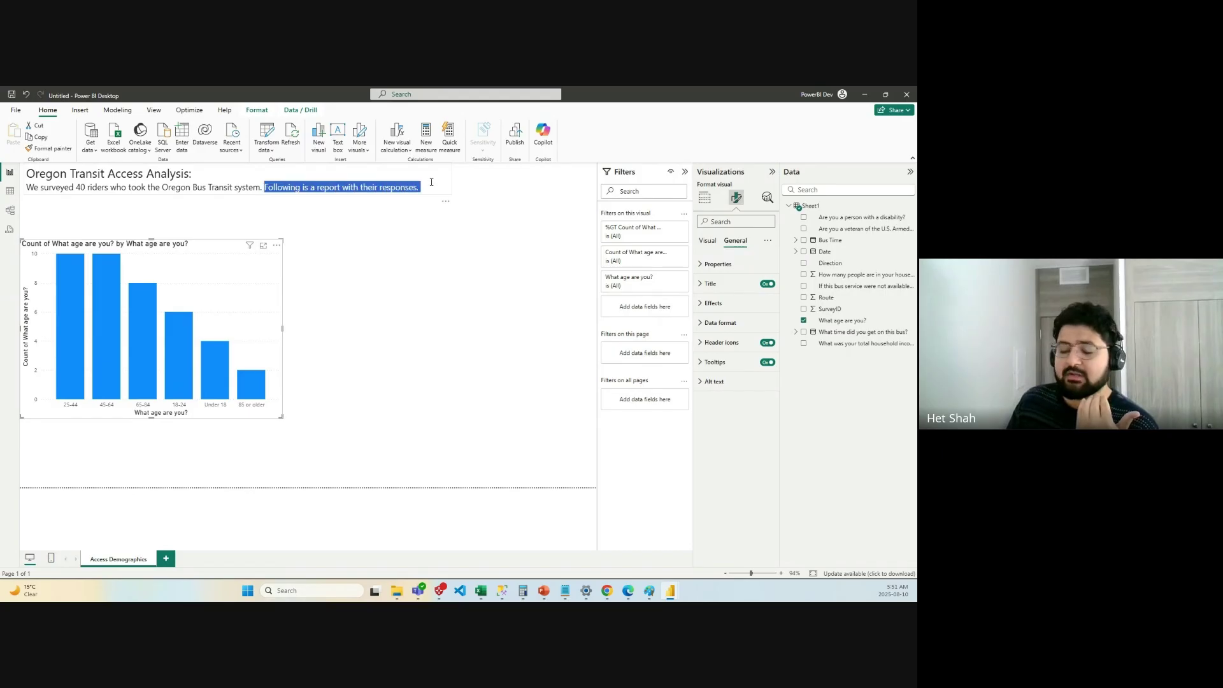
click(484, 379)
Change the age column chart's title text to "What age are you?".
click(190, 246)
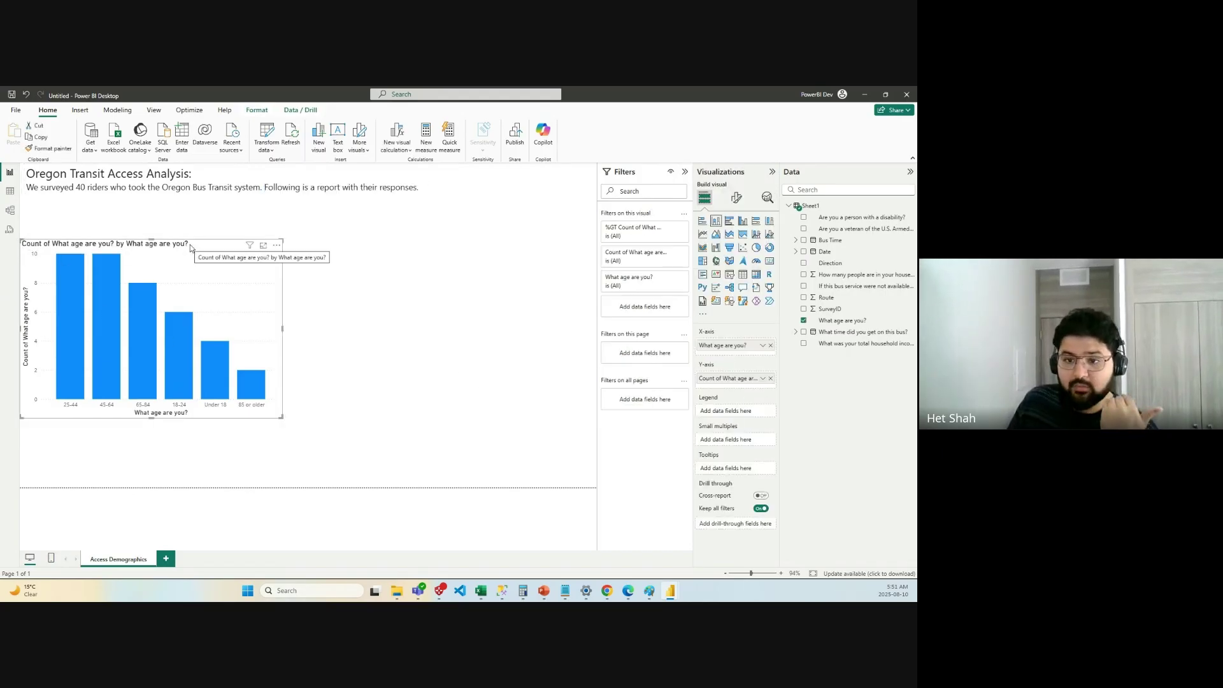
click(737, 198)
click(737, 241)
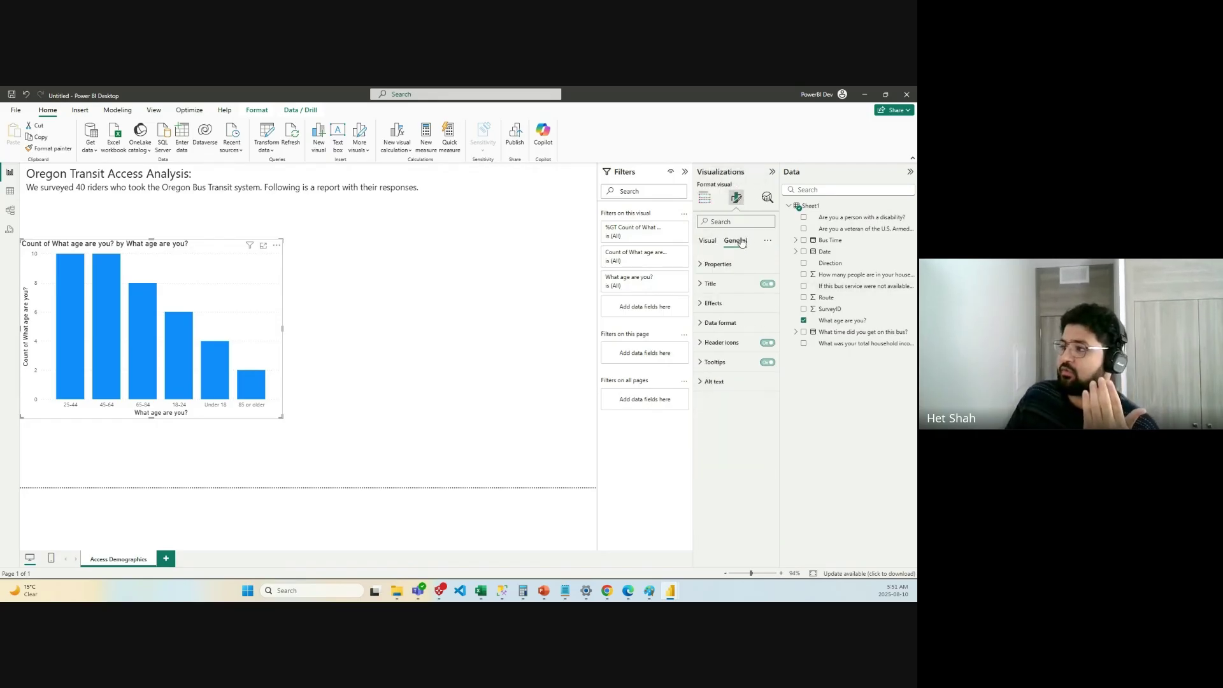
click(703, 292)
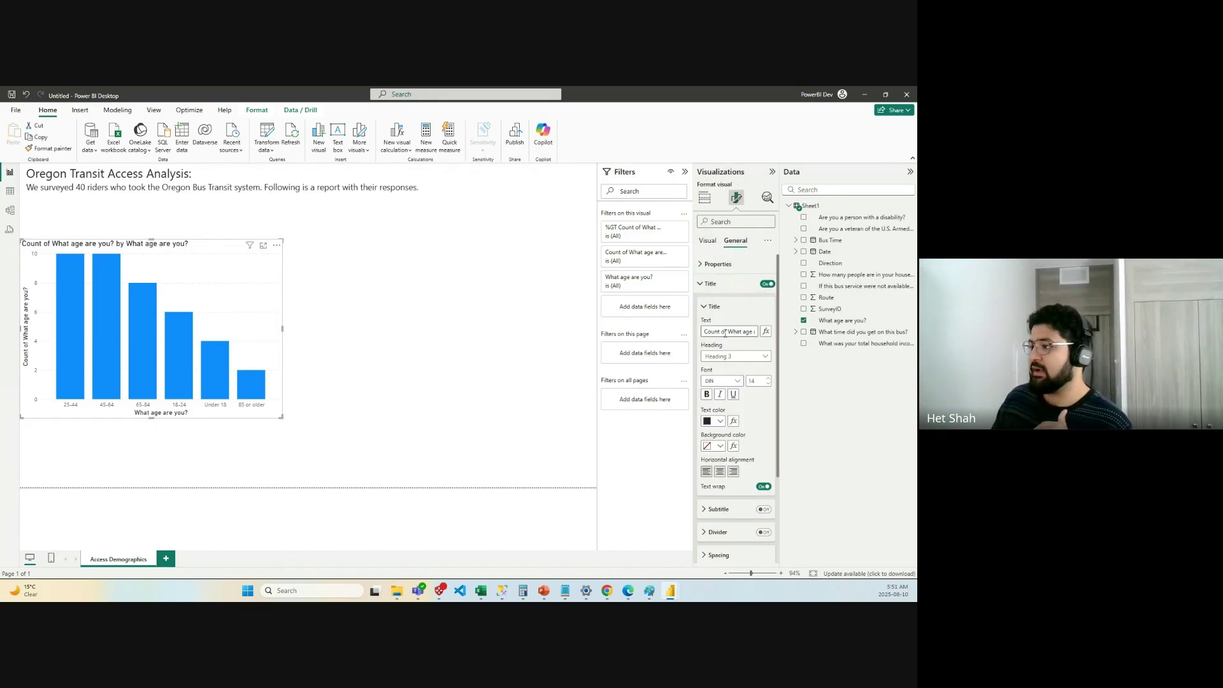
drag(729, 331, 670, 323)
key(BackSpace)
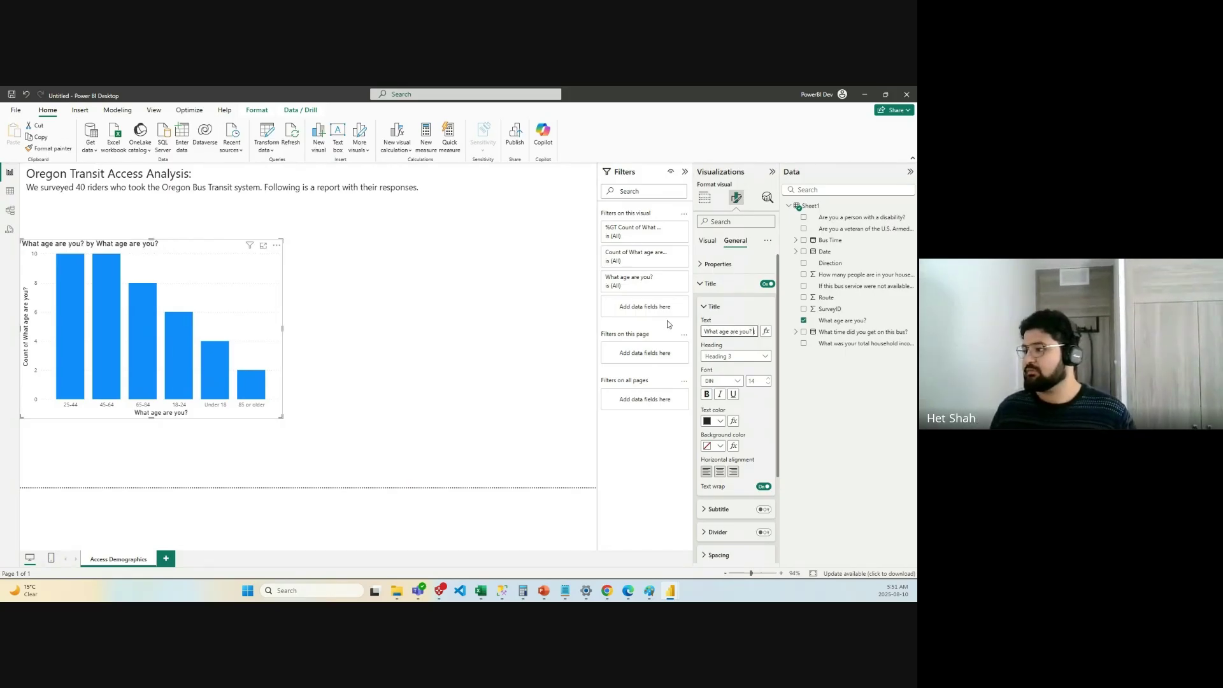
key(ctrl+a)
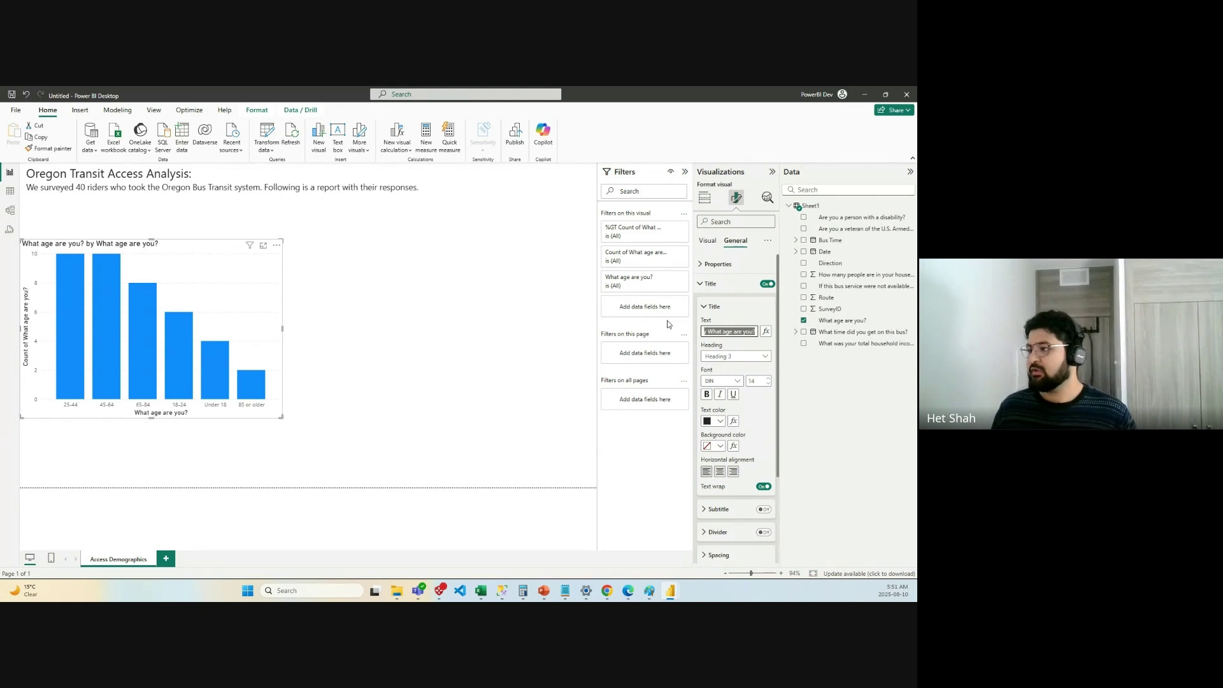
text(What age are you?)
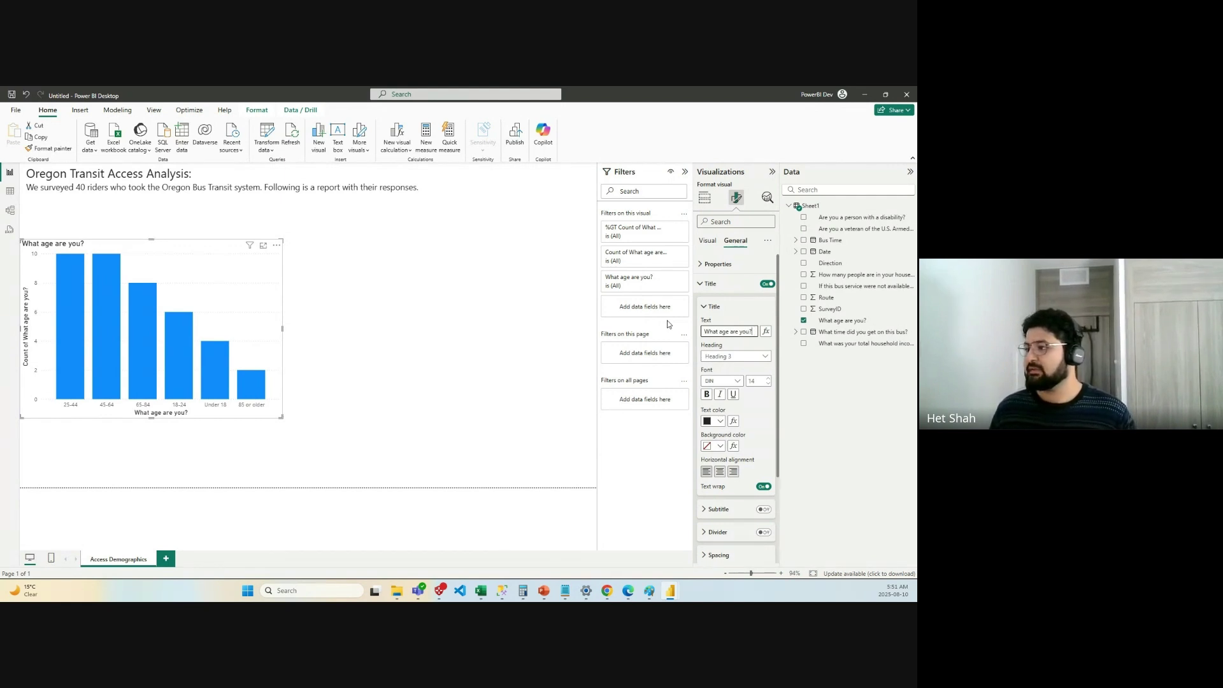
Reopen the age chart's title settings and examine the available heading levels and text colors.
click(705, 198)
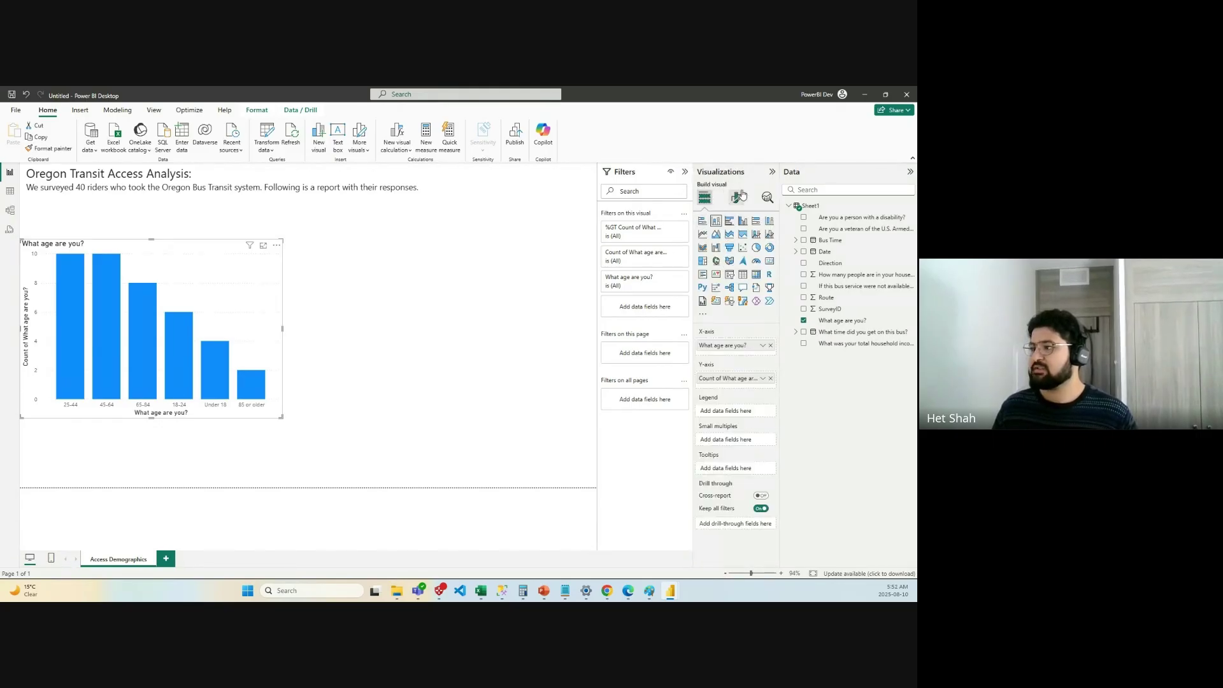
click(737, 200)
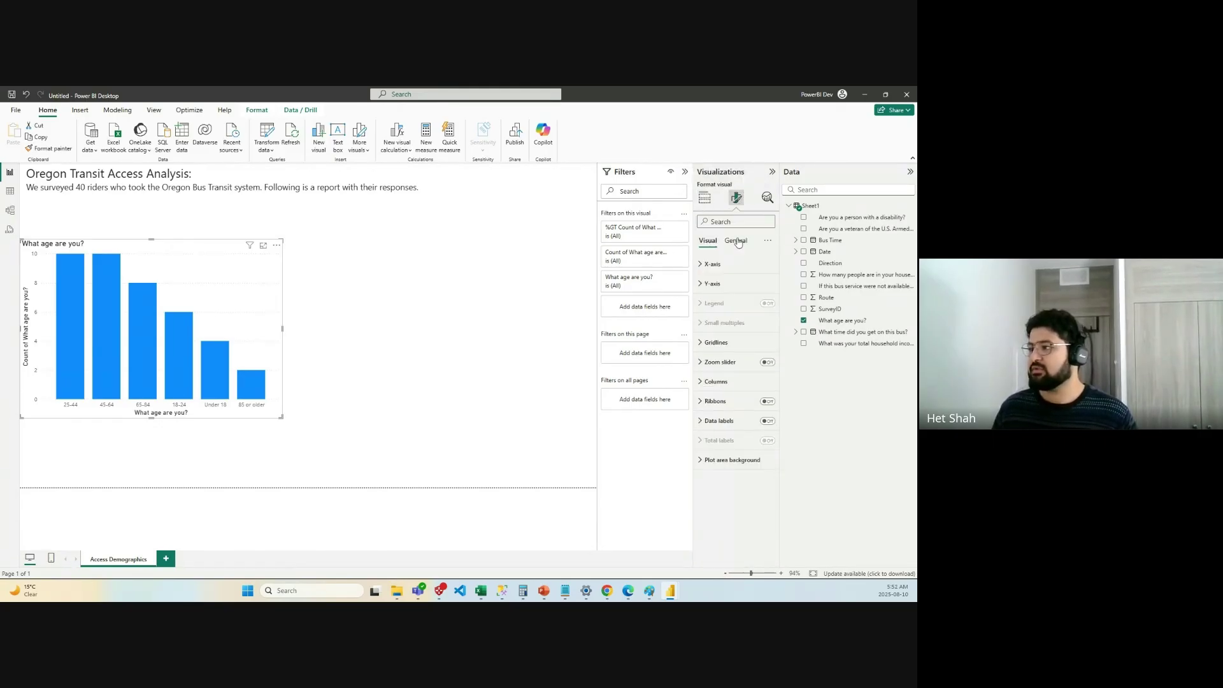
click(738, 240)
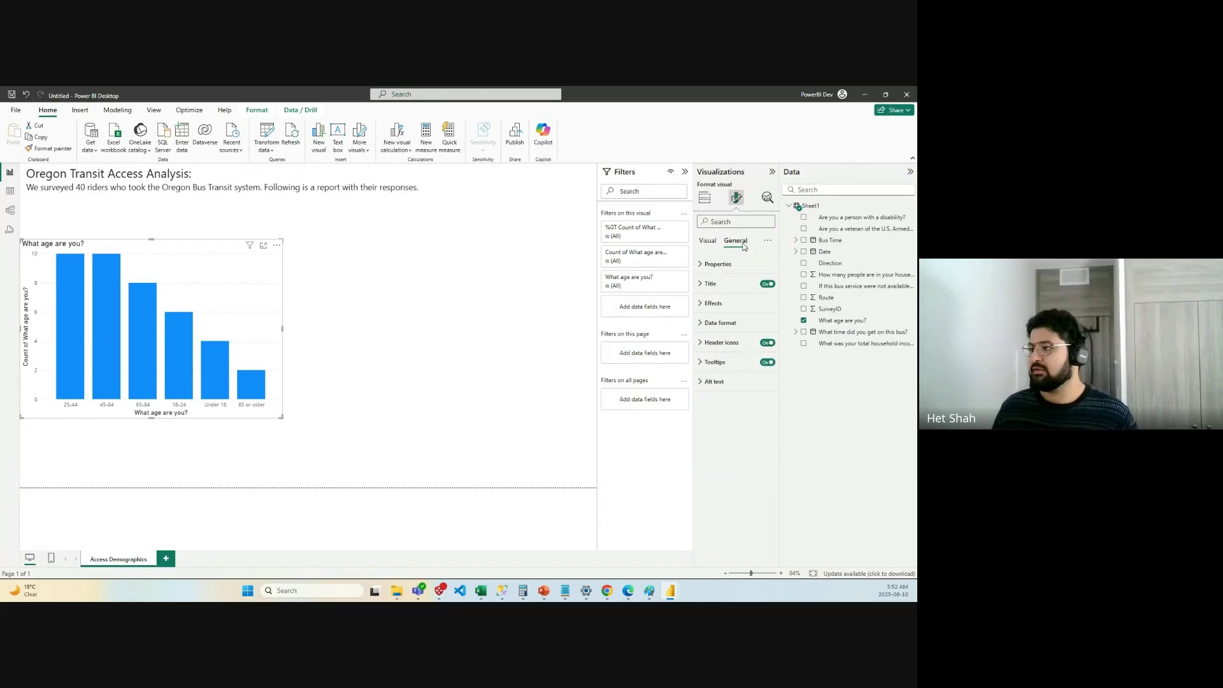
click(726, 284)
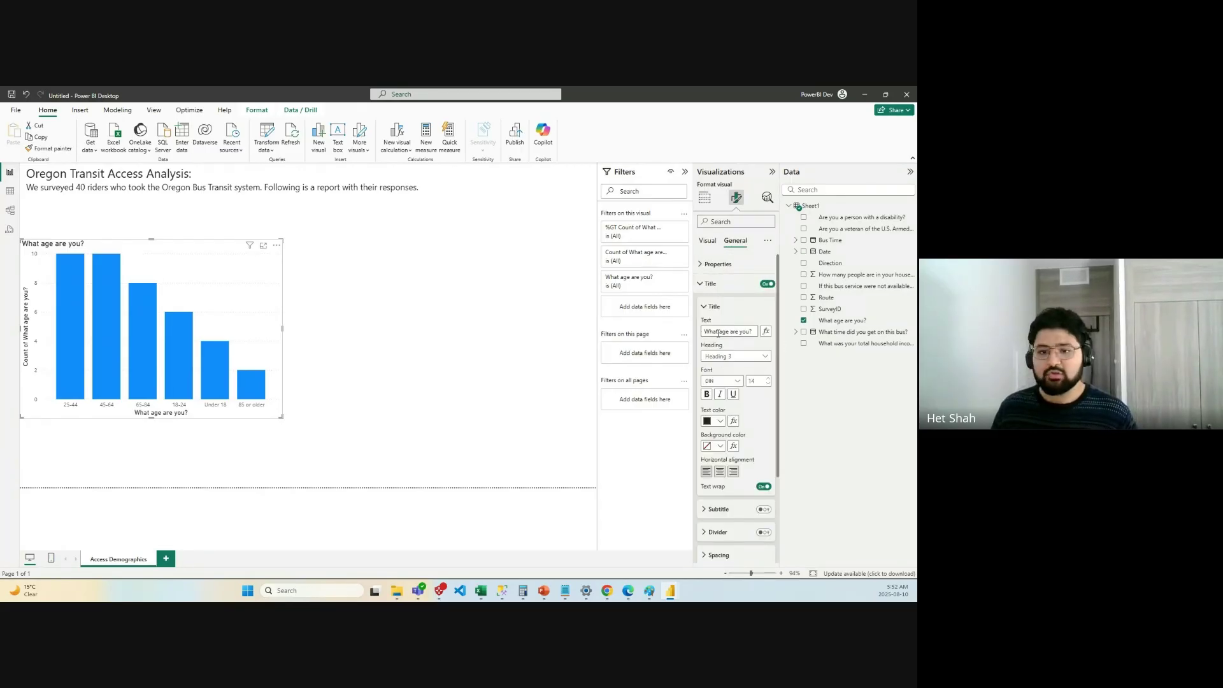
click(745, 356)
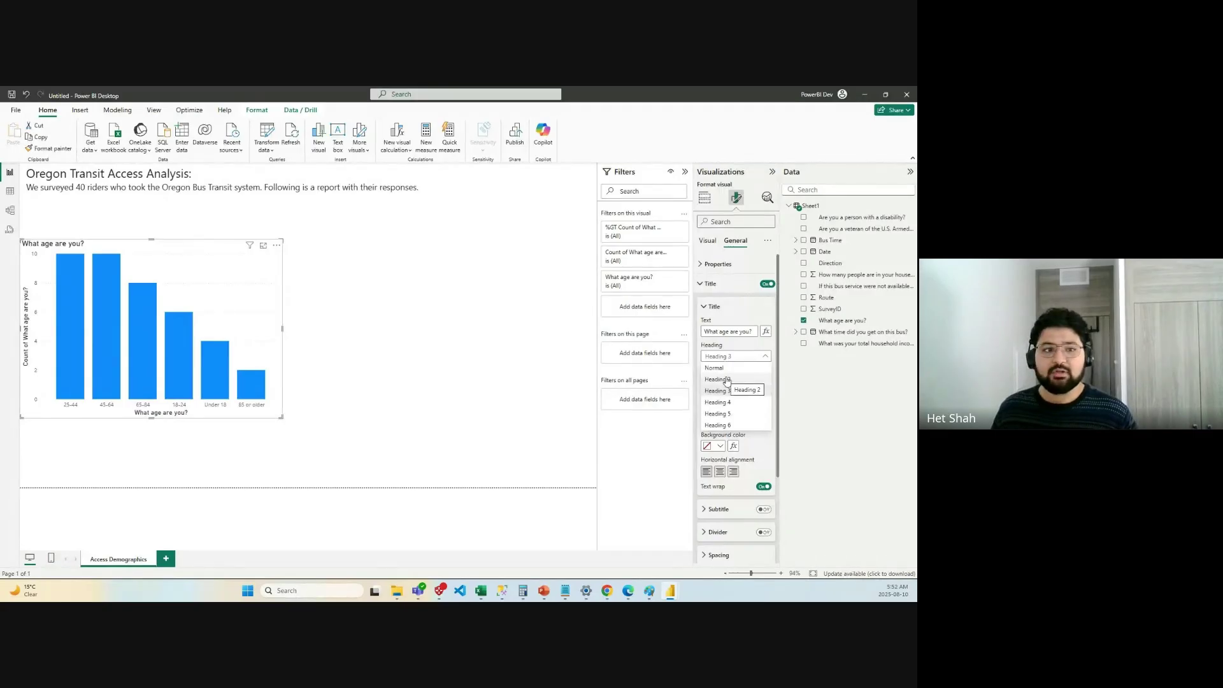
click(765, 357)
click(721, 422)
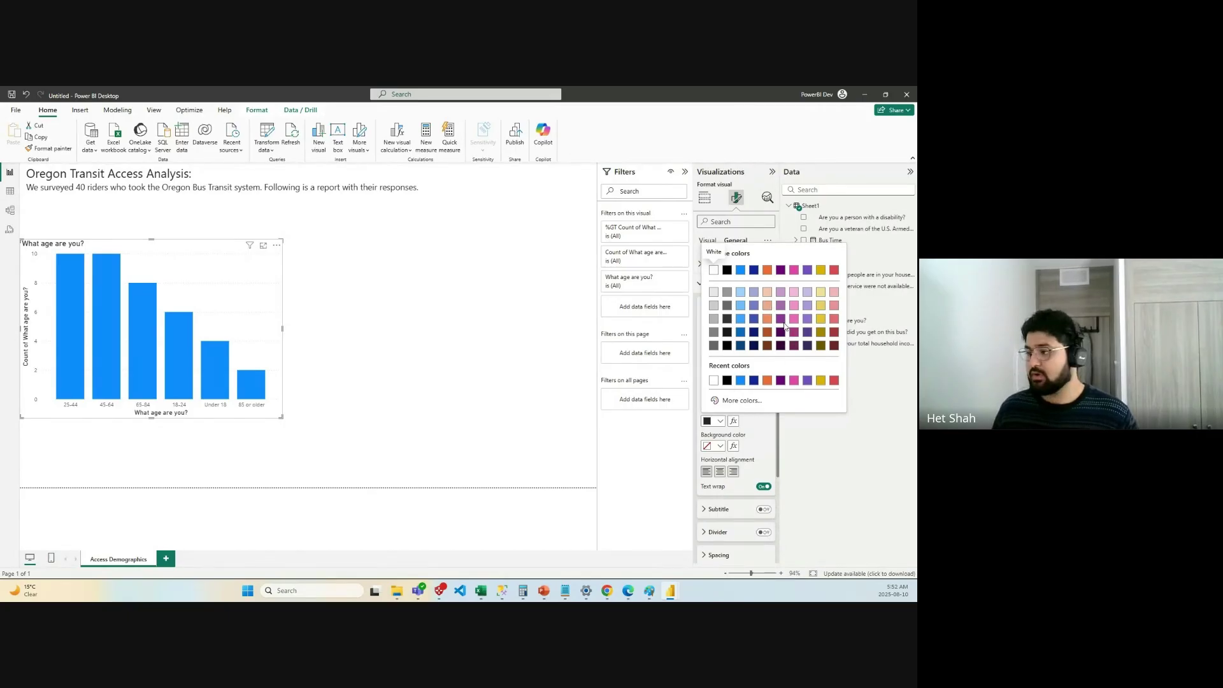
click(799, 441)
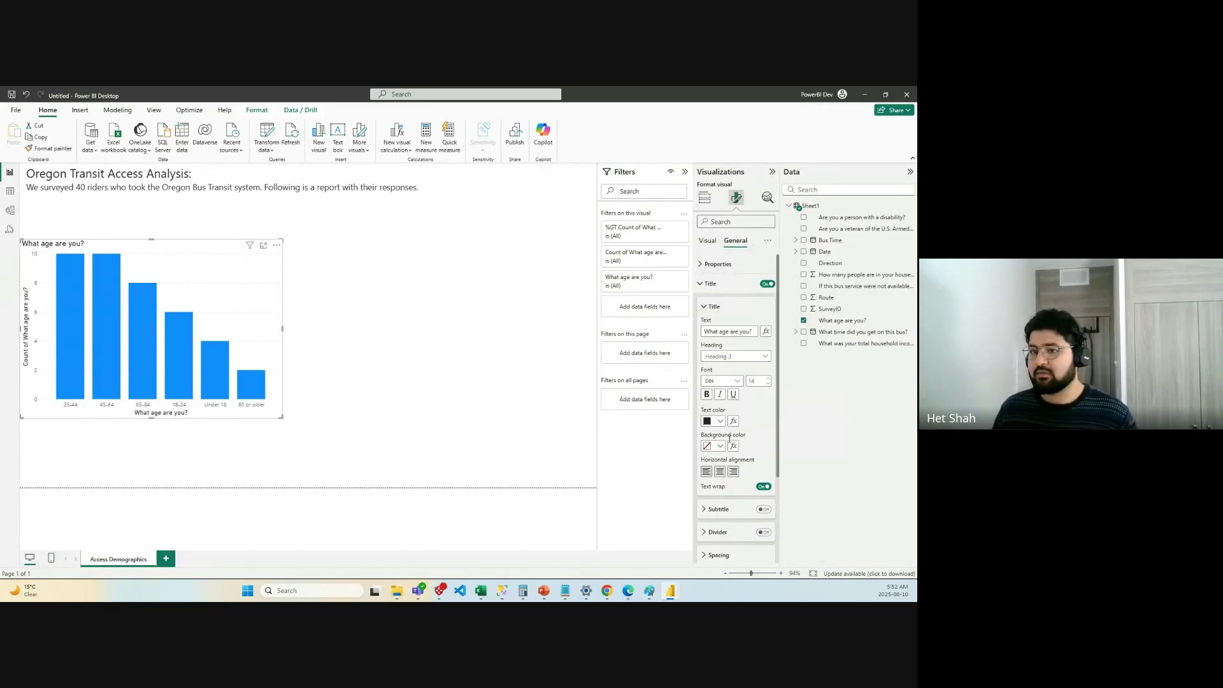
Try centering the age chart's title, return it to left alignment, and close the title settings.
click(721, 472)
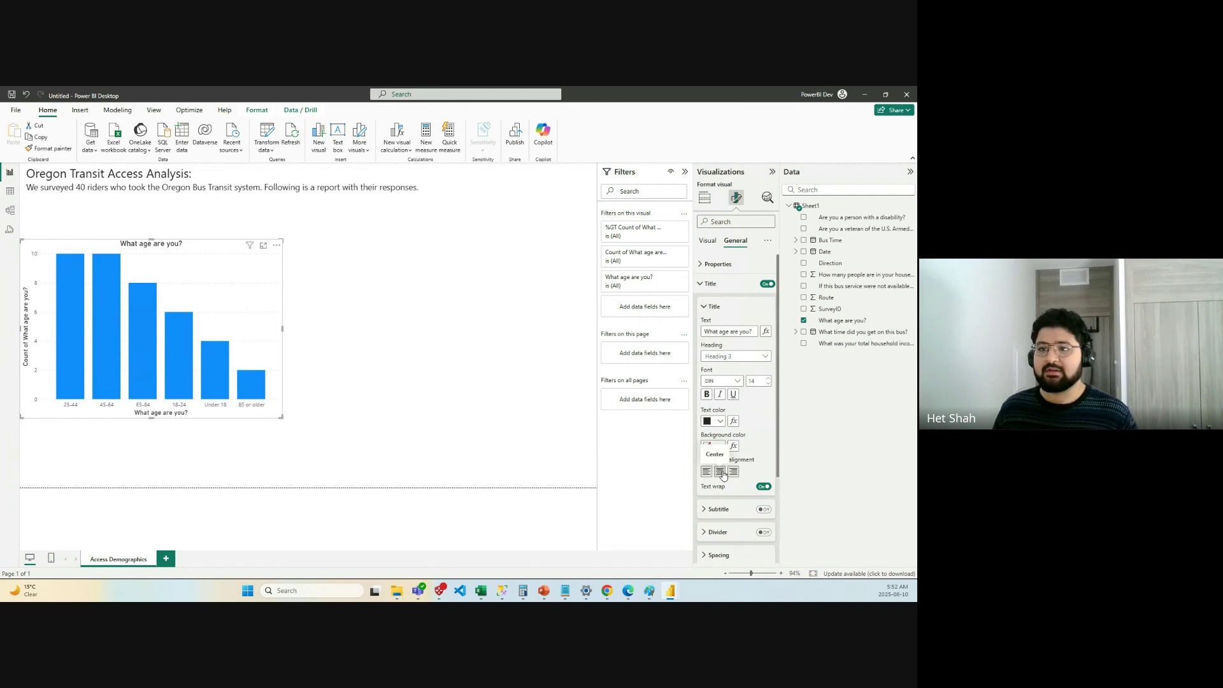
click(706, 471)
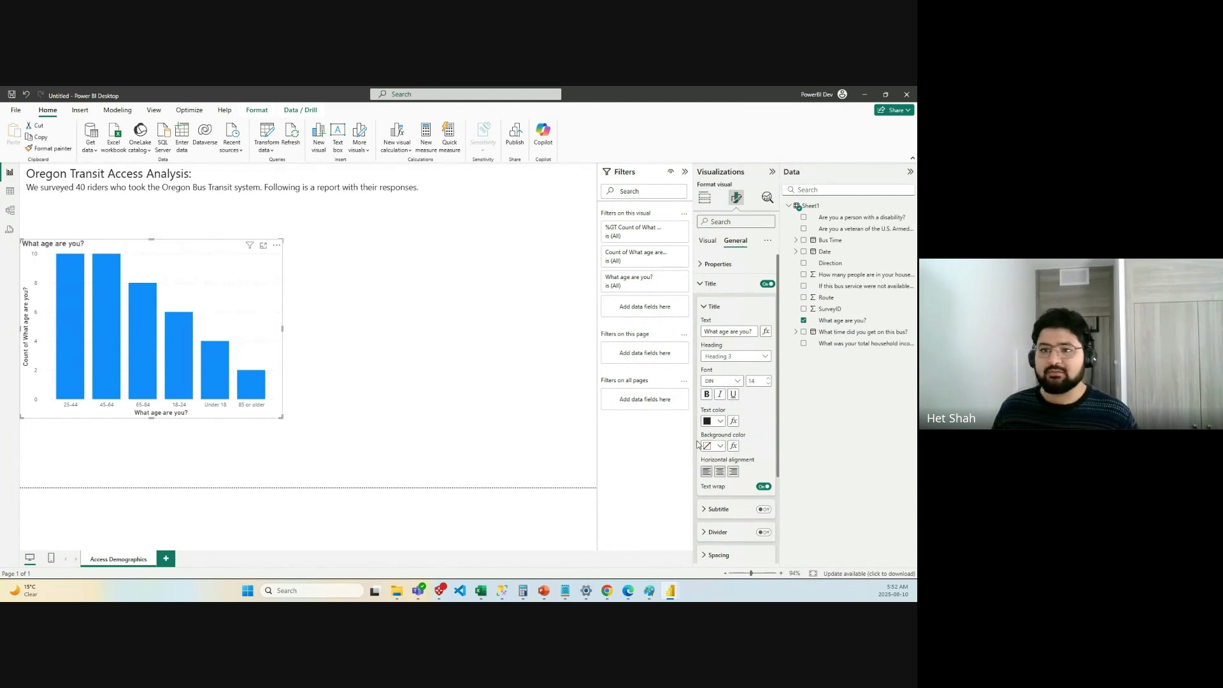
click(721, 472)
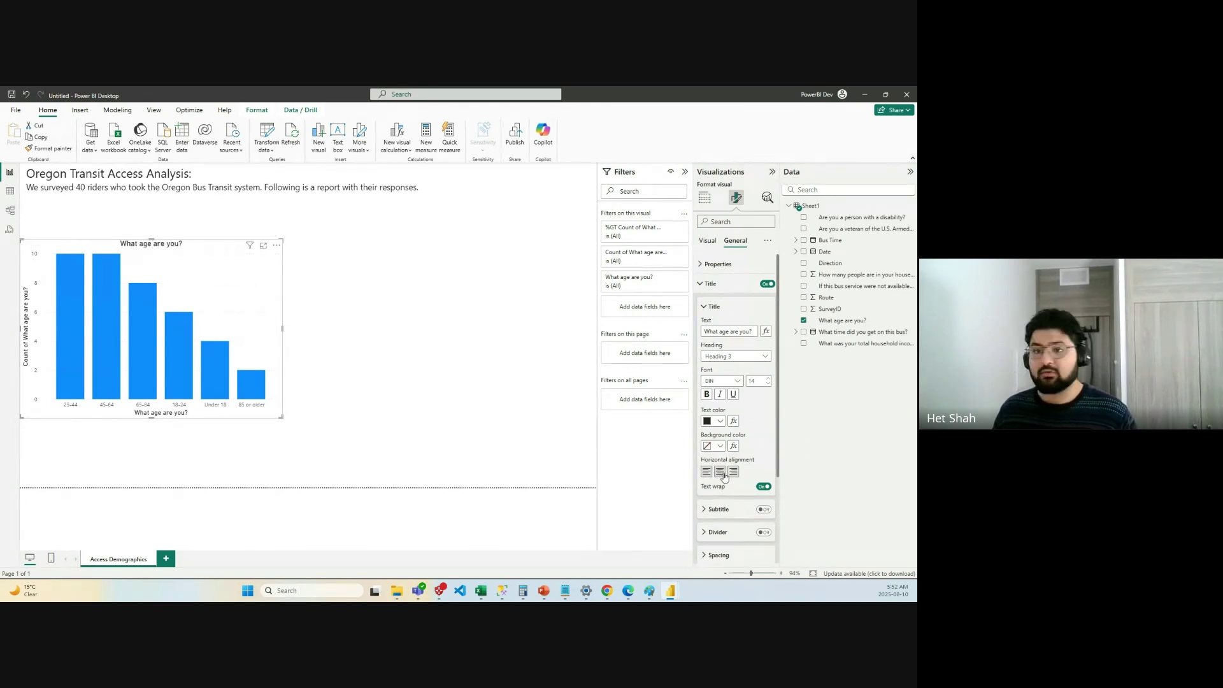
click(706, 471)
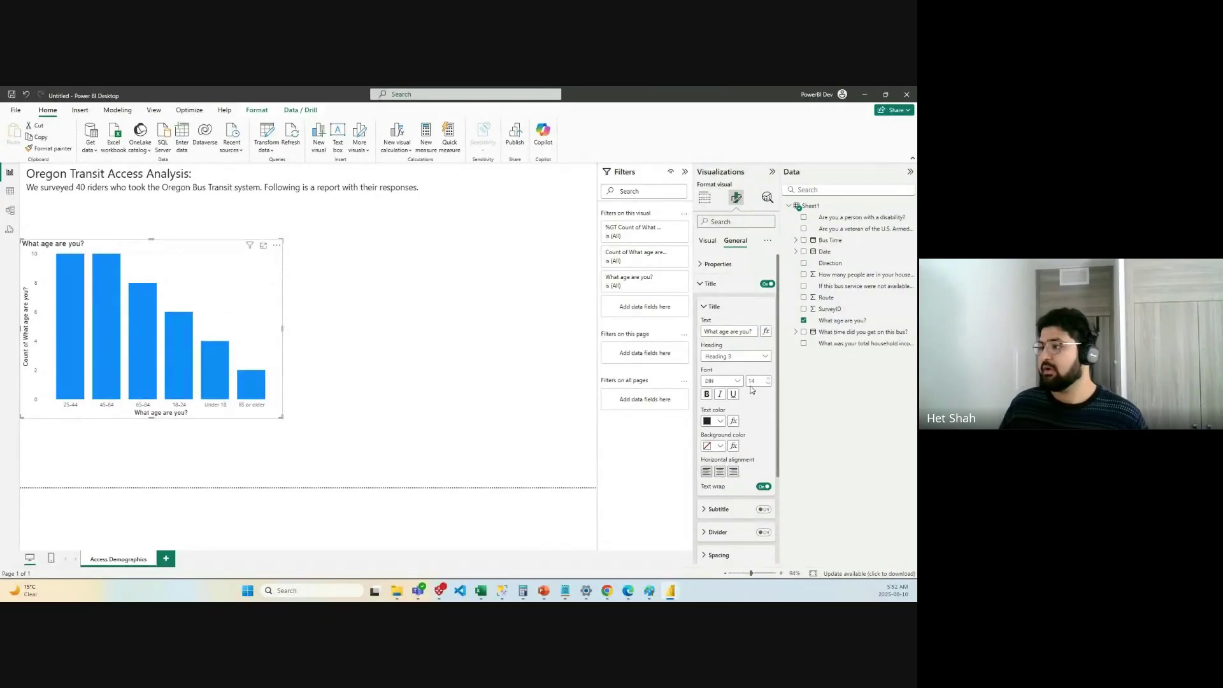
click(711, 308)
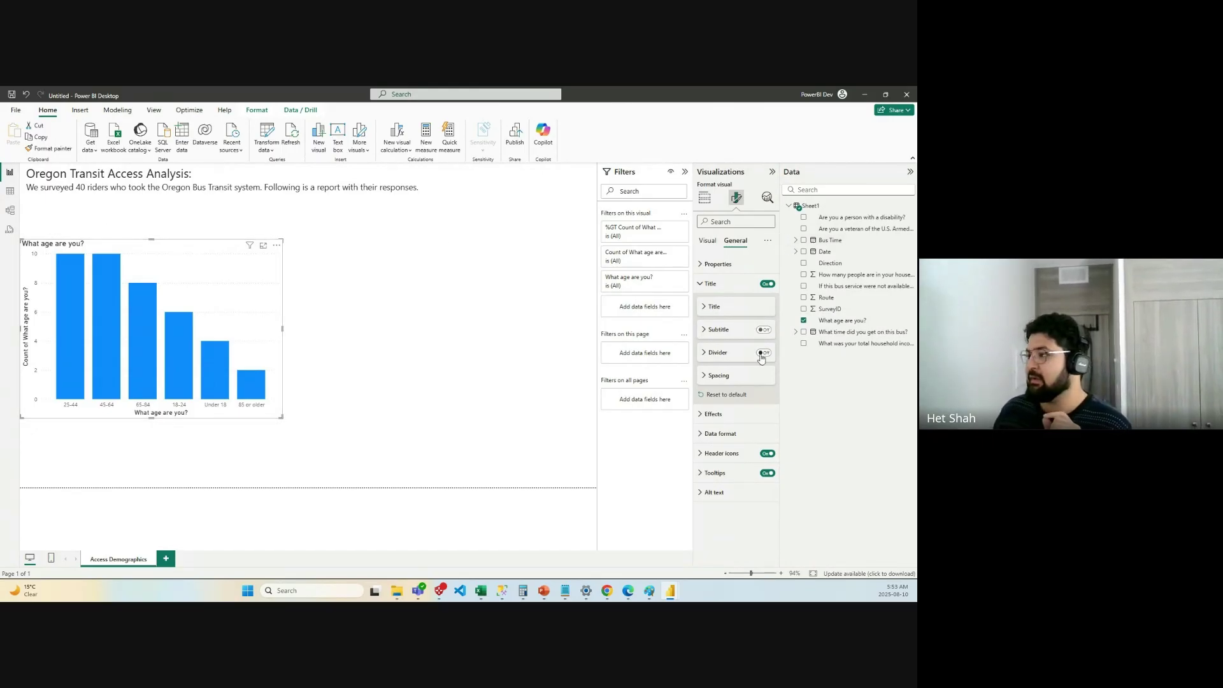
click(707, 284)
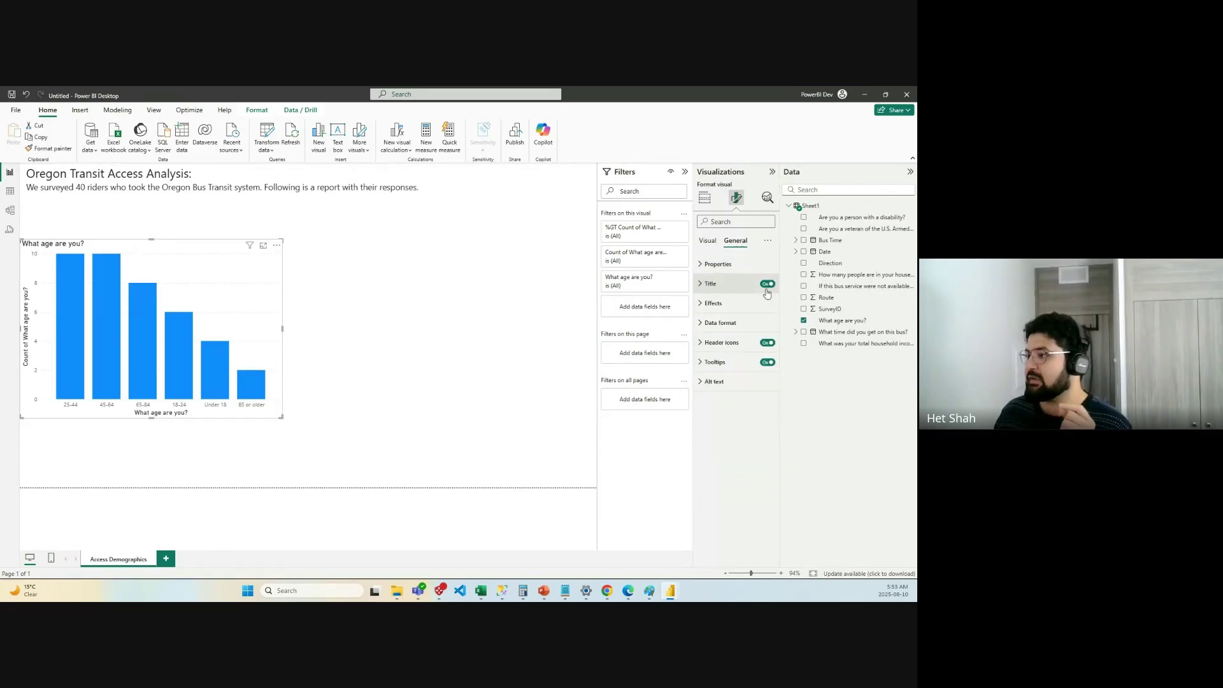
Turn on data labels for the age column chart and set their position to Inside end.
click(708, 242)
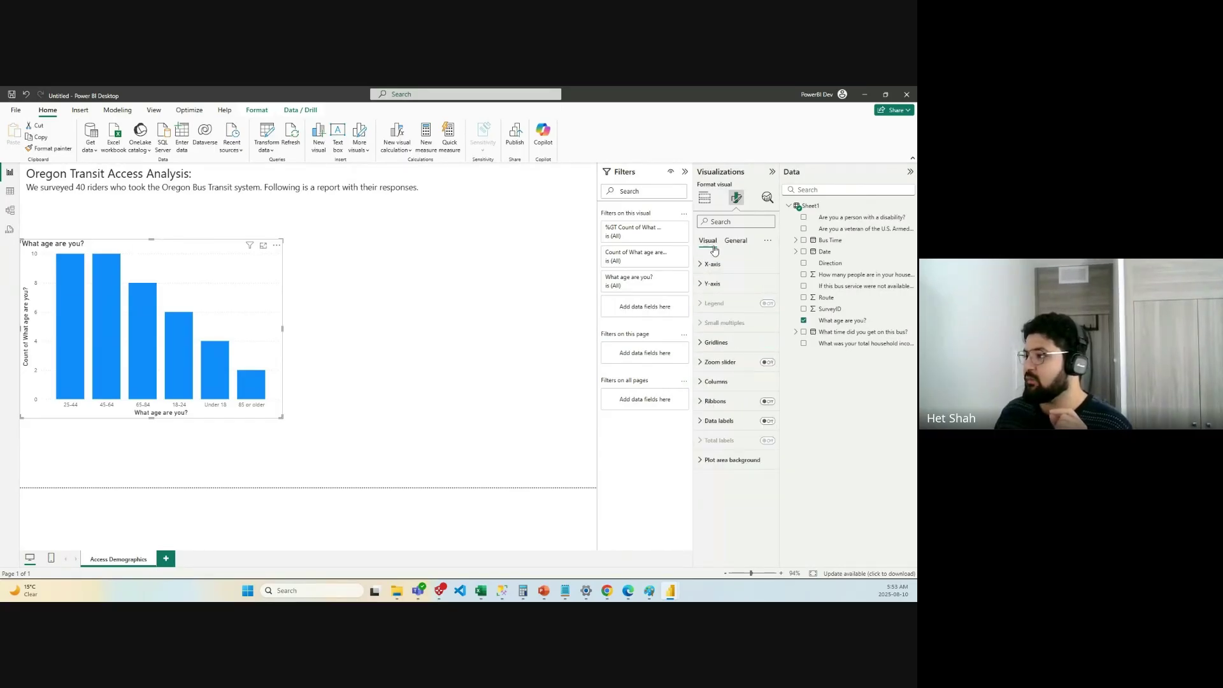
click(767, 422)
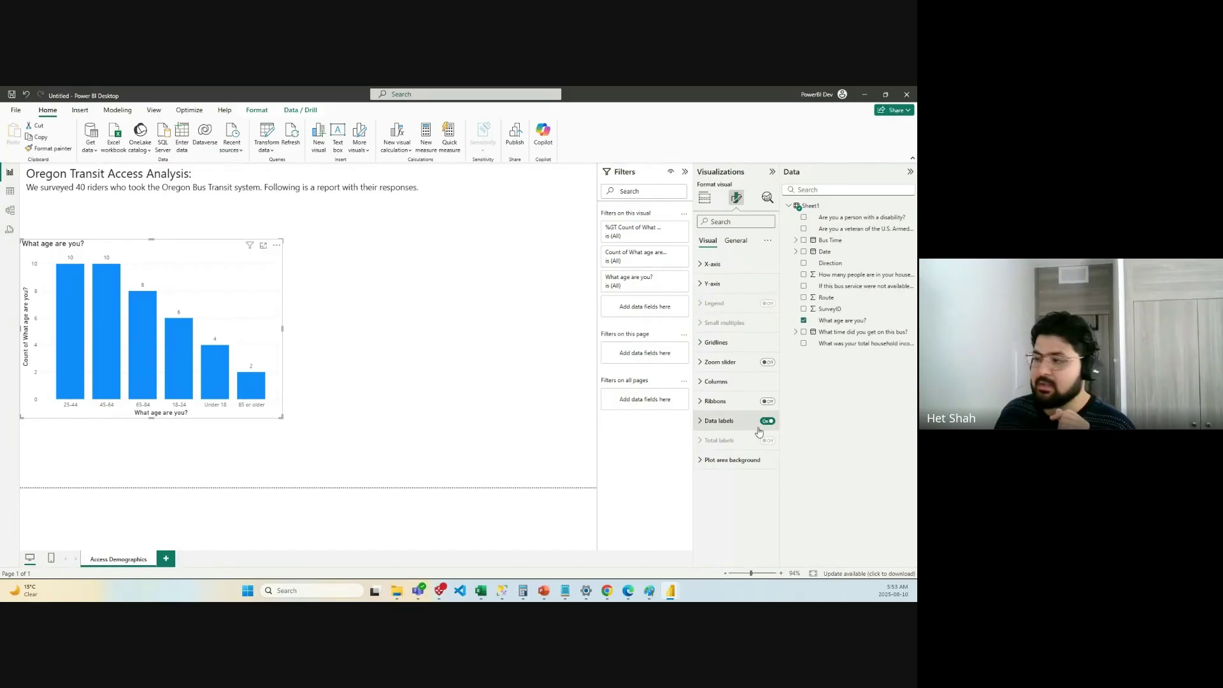
click(700, 426)
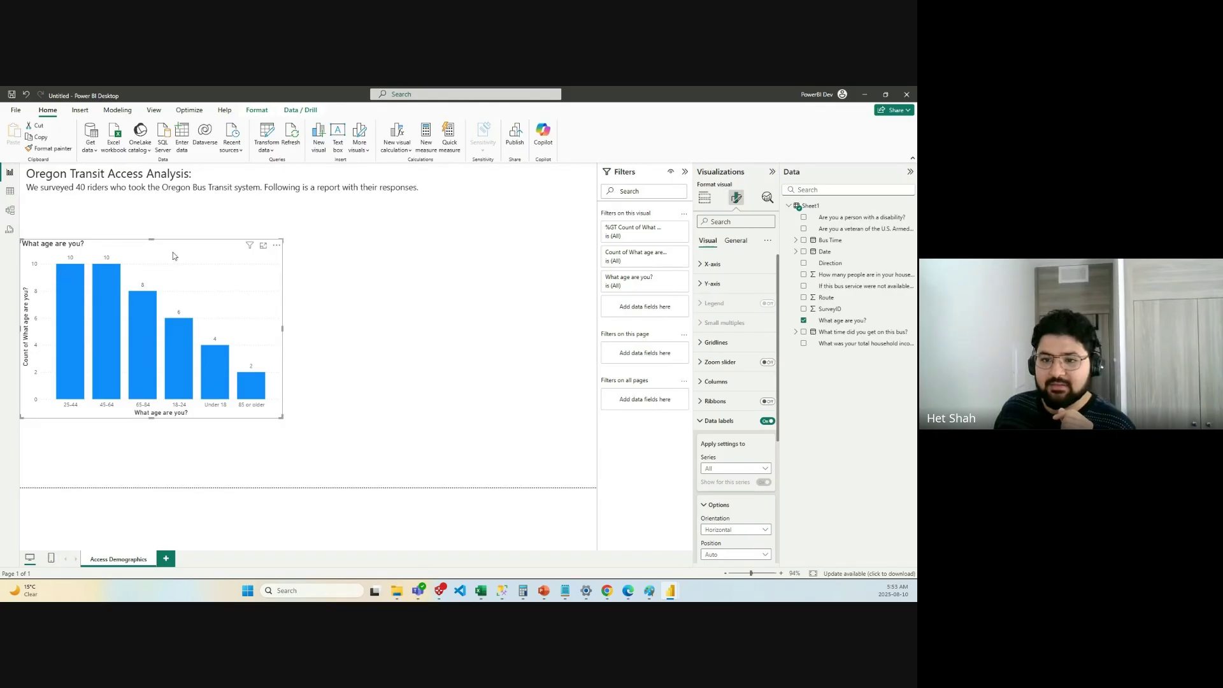
scroll(724, 502, down, 2)
scroll(724, 502, down, 2)
click(761, 351)
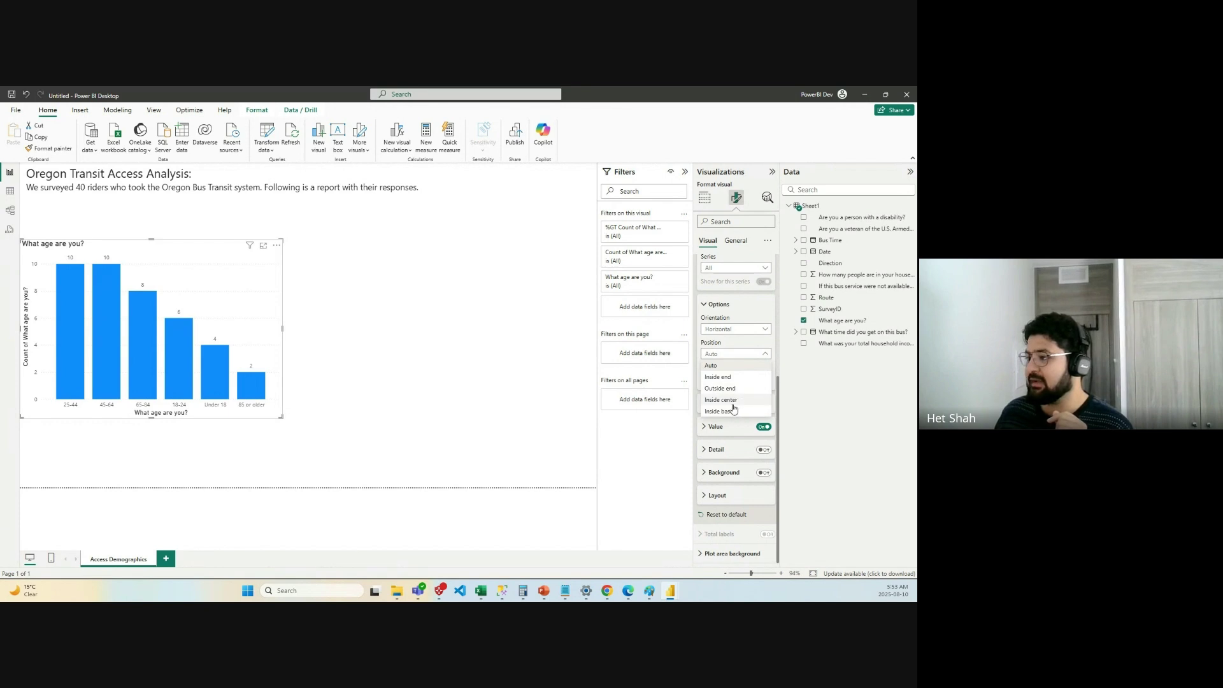
click(731, 379)
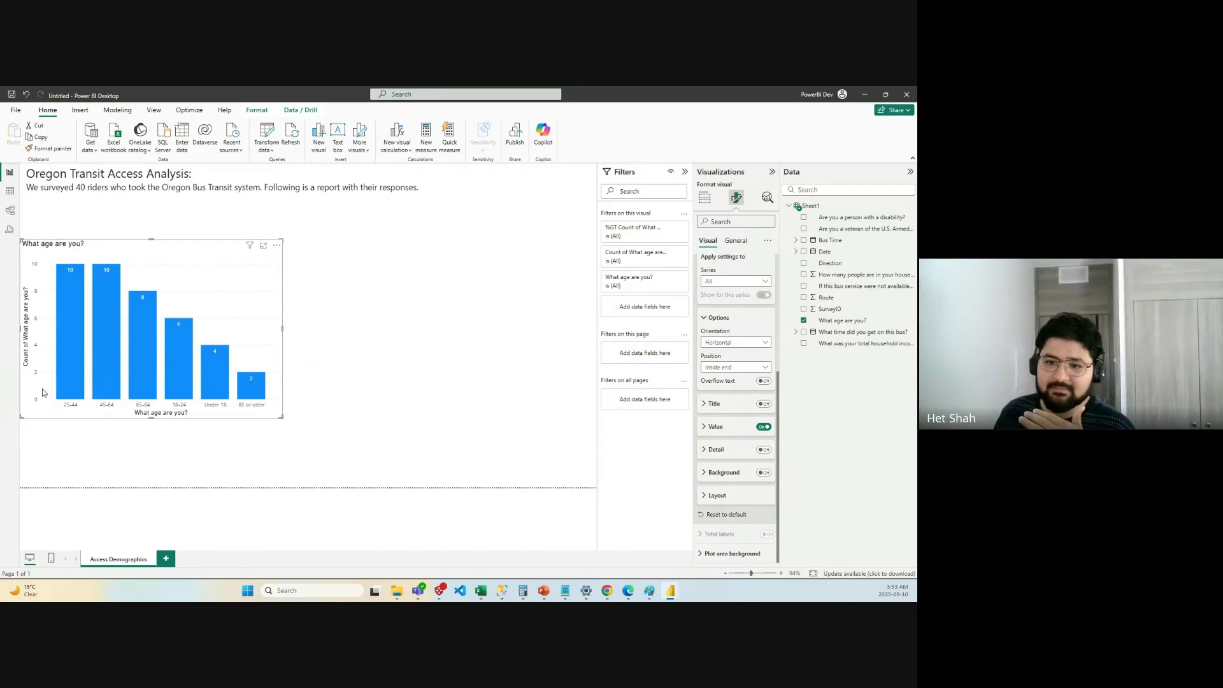
Turn off the Y-axis title and the Y-axis values of the age column chart.
key(alt+Tab)
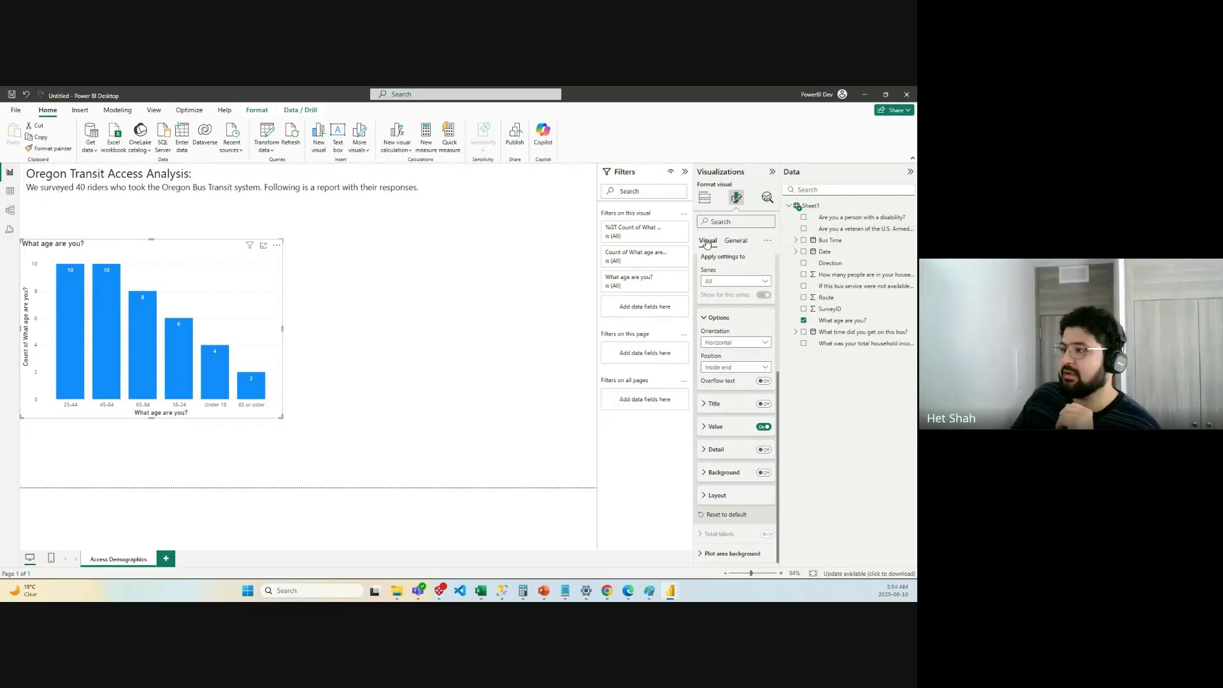
scroll(753, 296, up, 3)
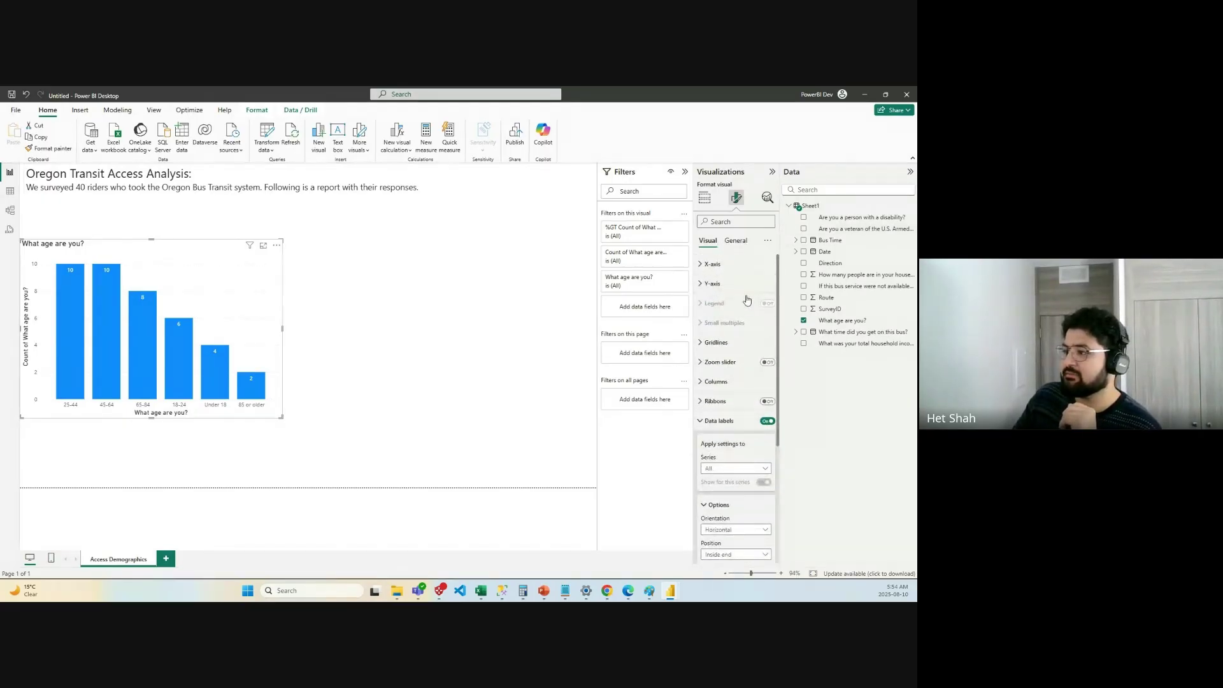
click(704, 421)
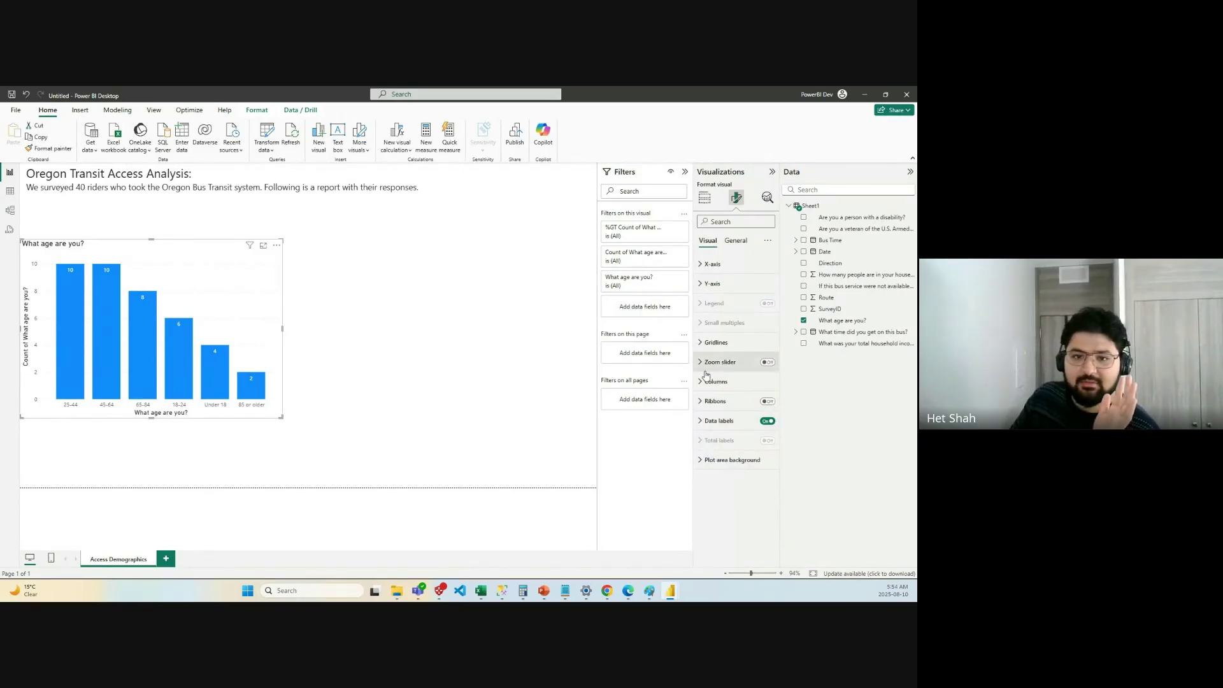
click(701, 284)
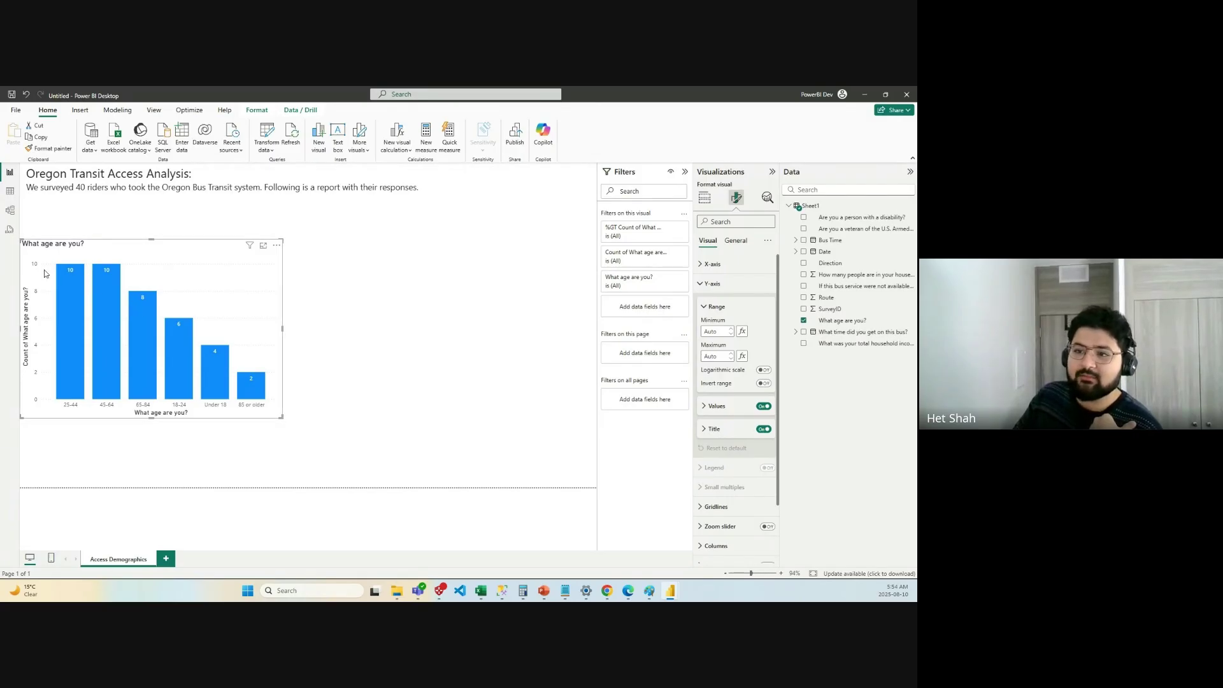
mouse_move(71, 274)
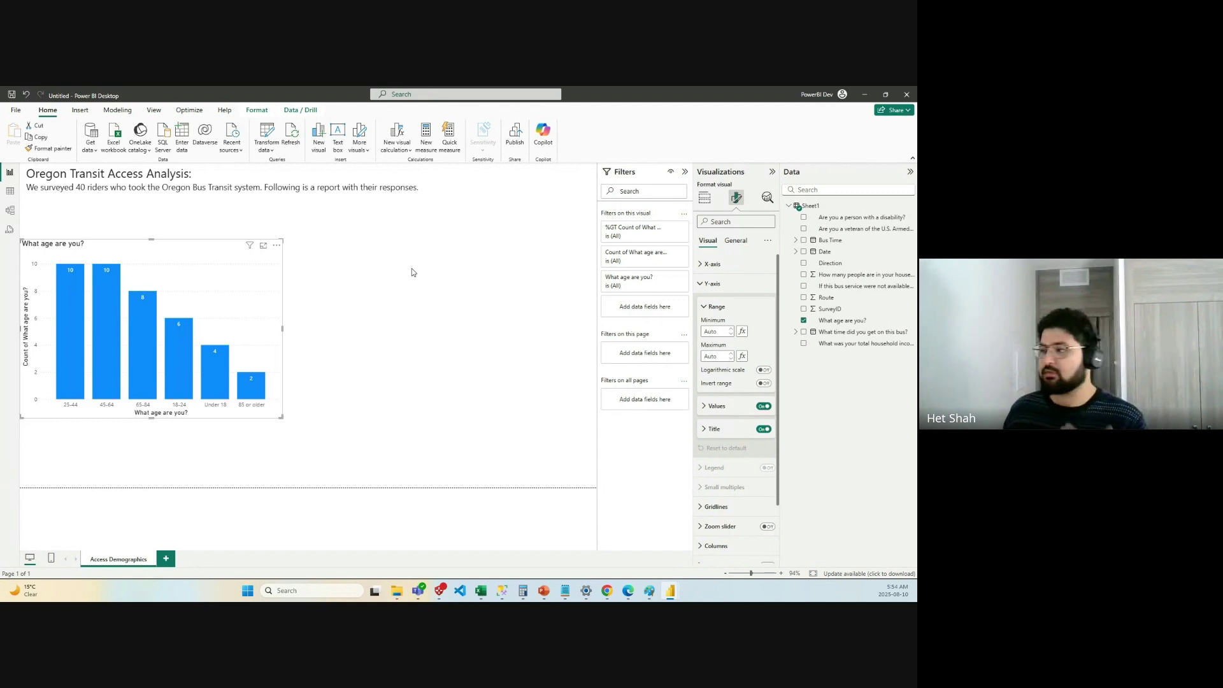
click(764, 430)
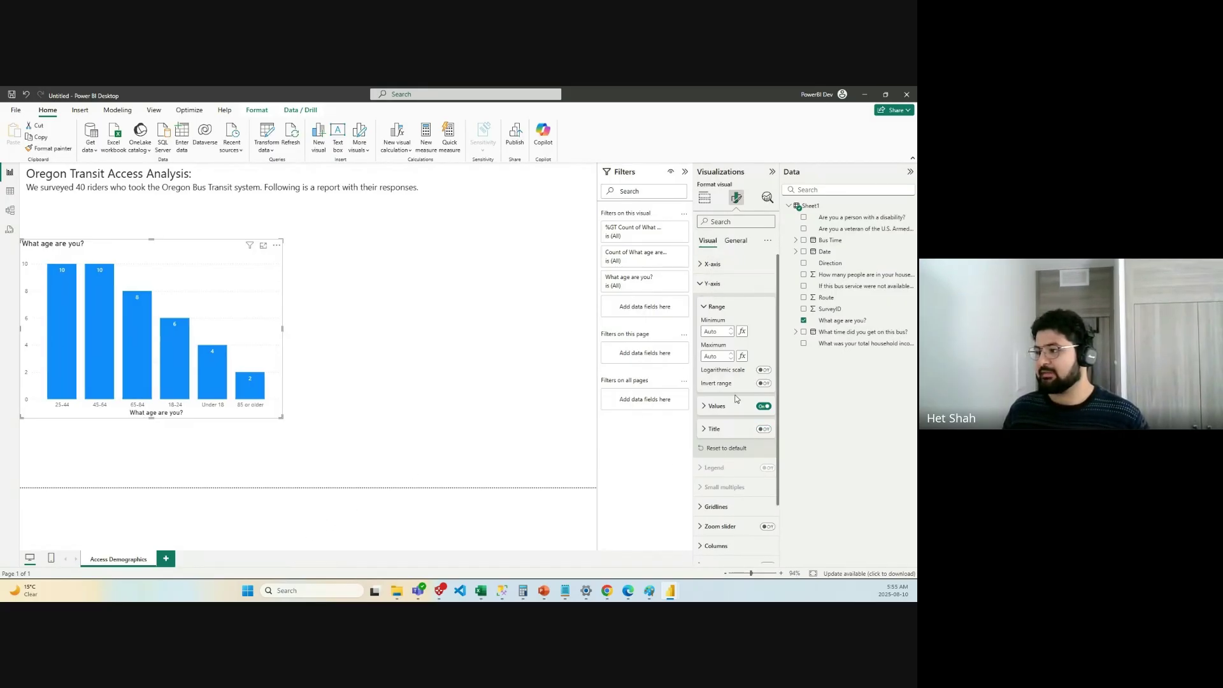
click(763, 407)
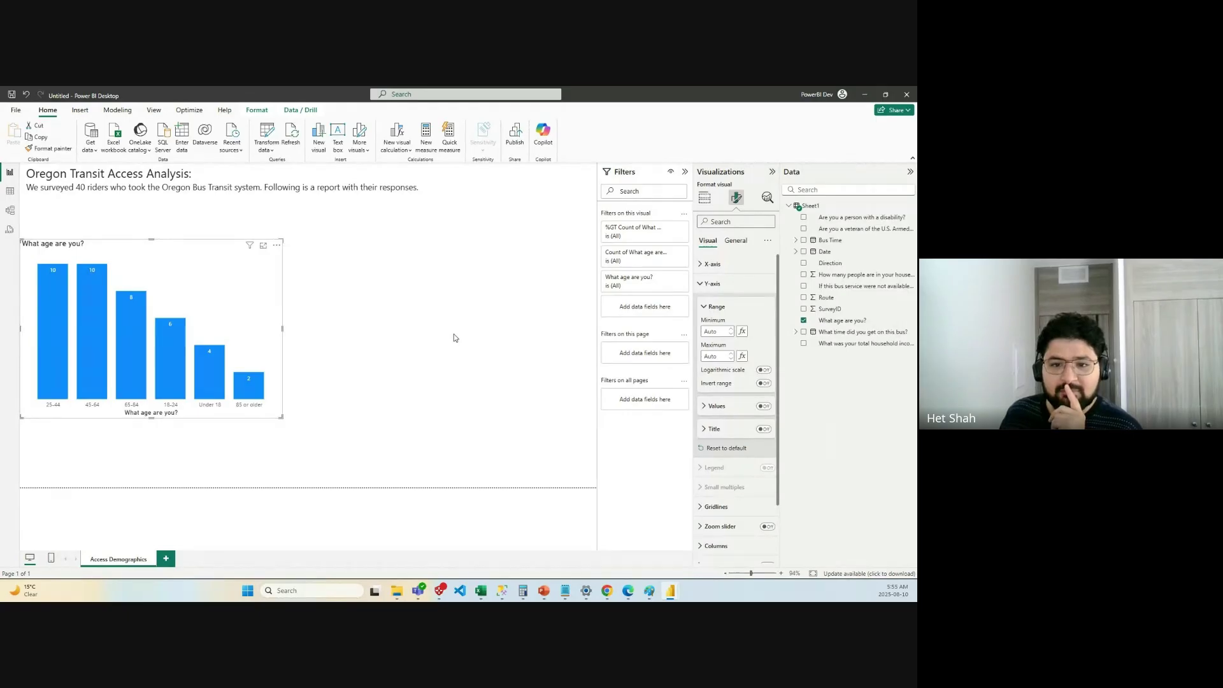
click(709, 284)
Turn off the age chart's X-axis title and move the chart up to just below the introductory text.
click(708, 264)
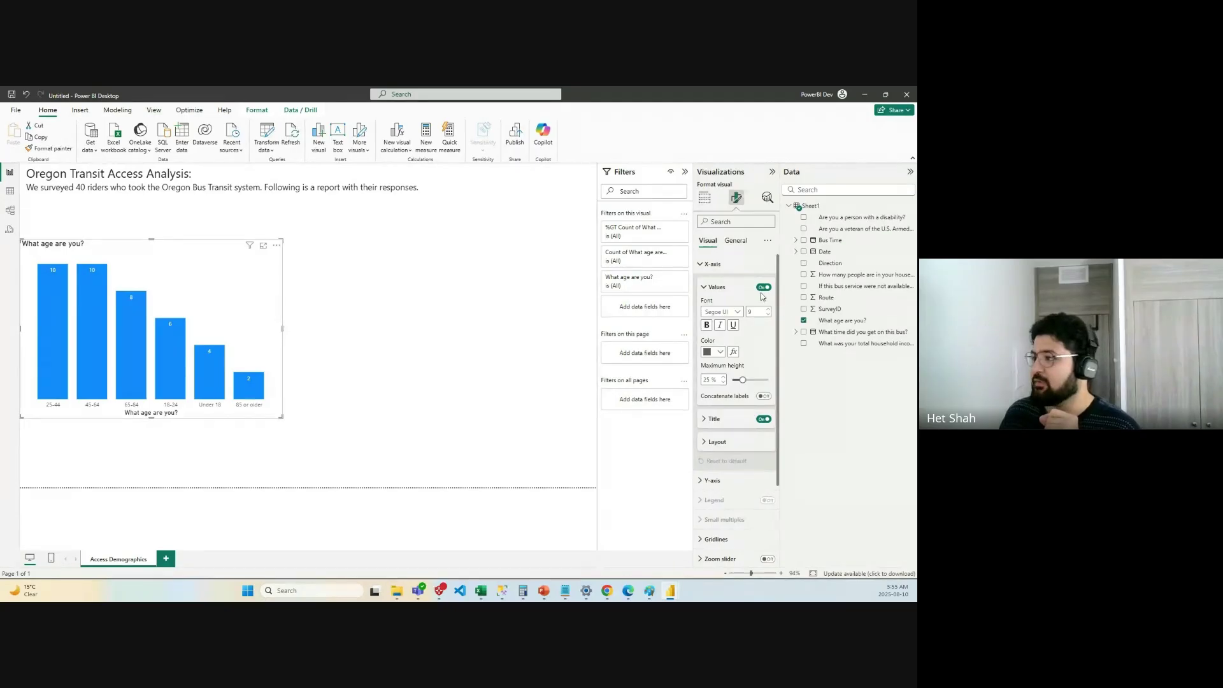
click(763, 419)
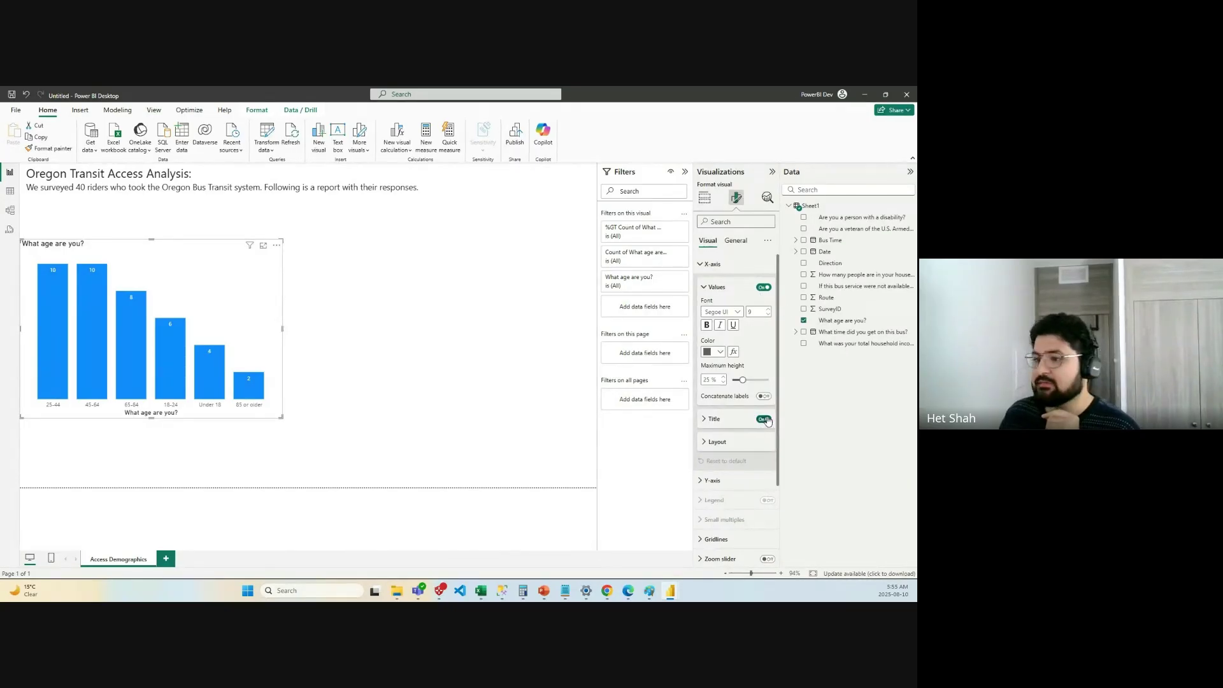
drag(89, 250, 88, 211)
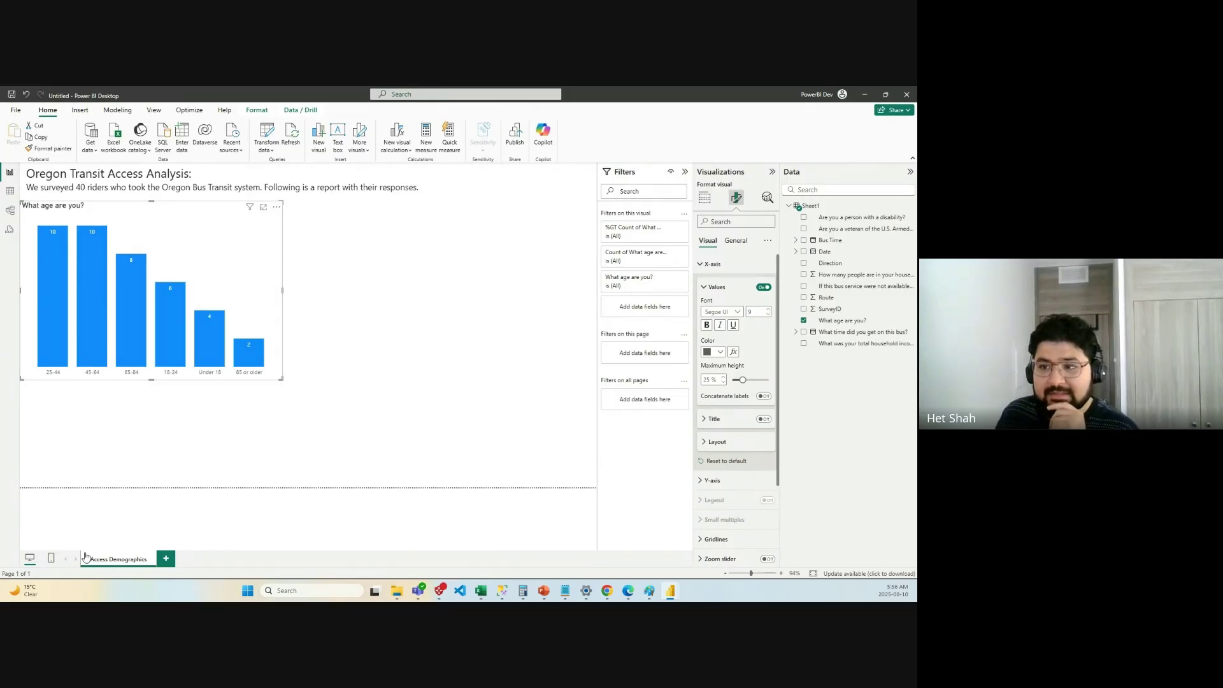
Try hiding the age chart's X-axis values and turn them back on.
mouse_move(158, 312)
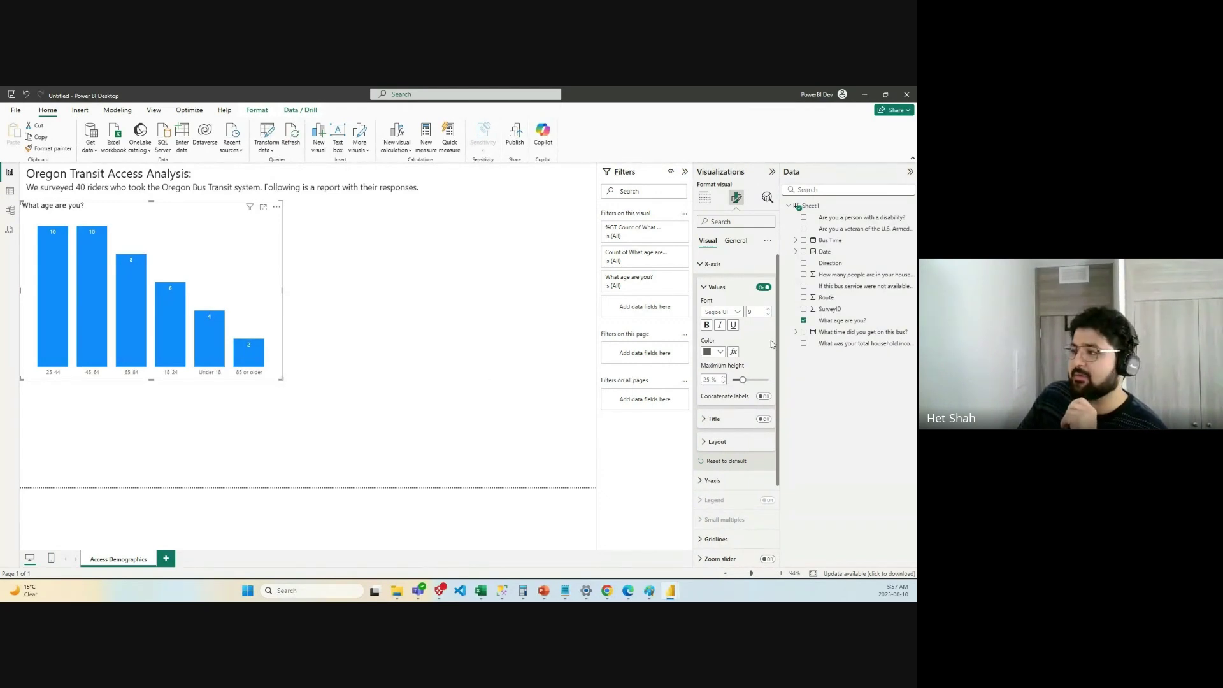
click(763, 288)
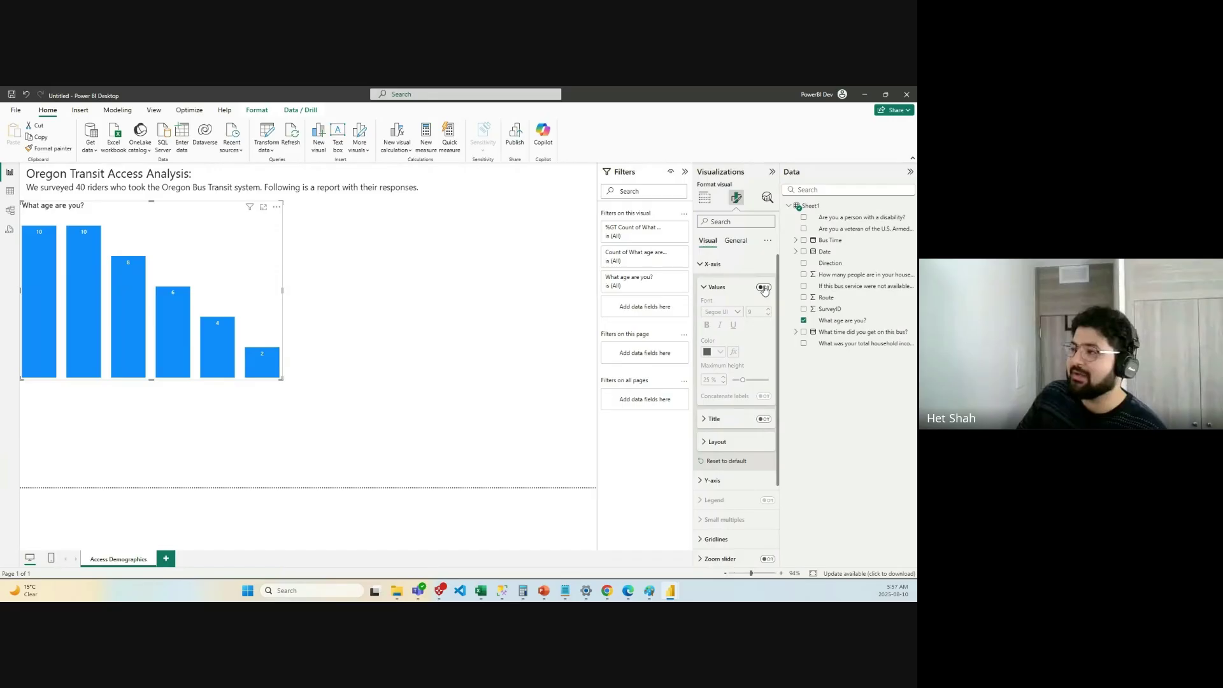
click(763, 287)
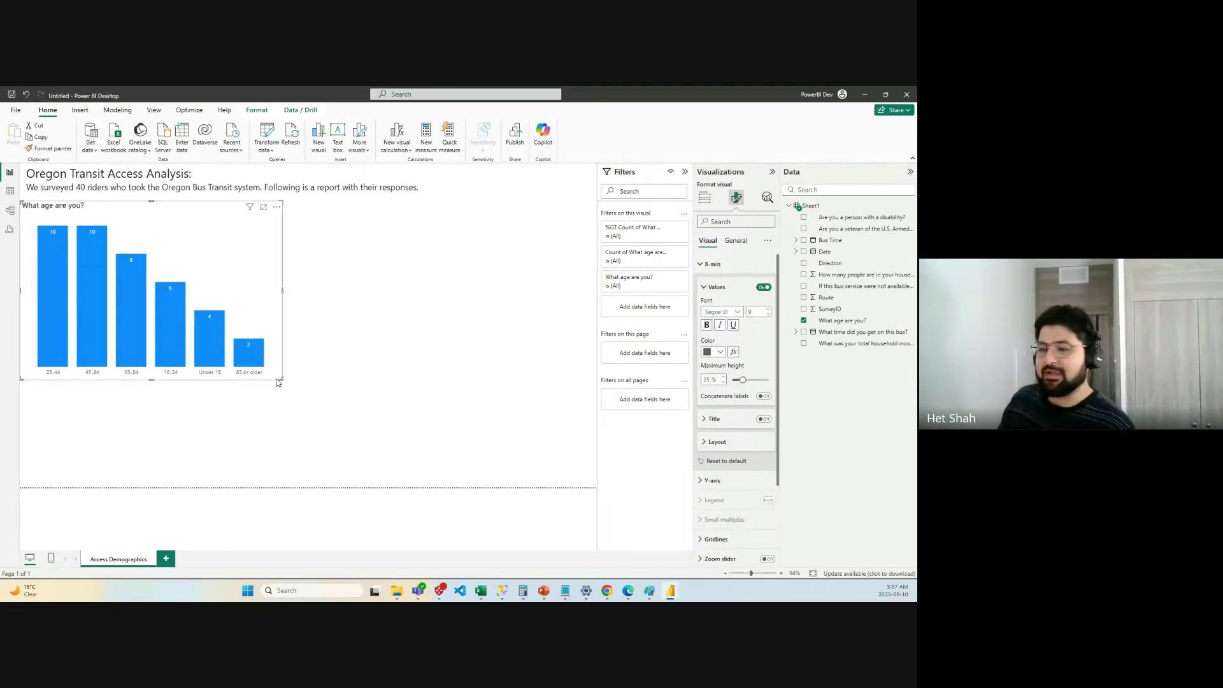
Shrink the age column chart in width and height and shift it slightly to align with the heading text.
drag(281, 379, 207, 349)
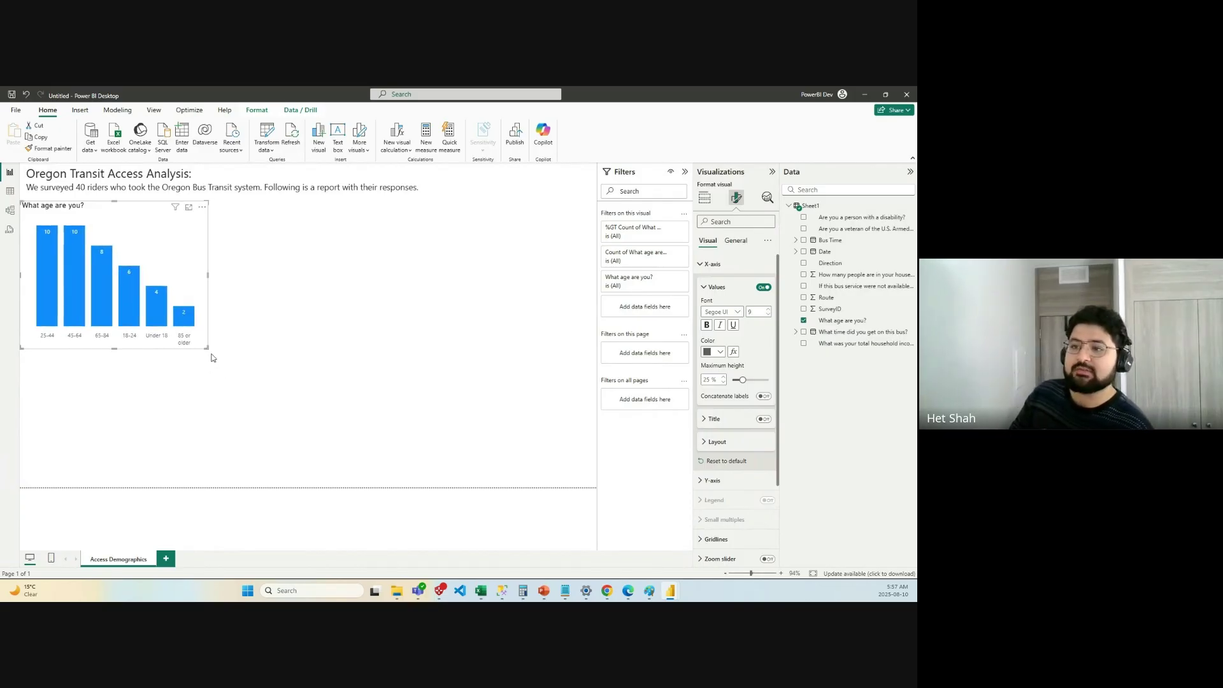
click(214, 366)
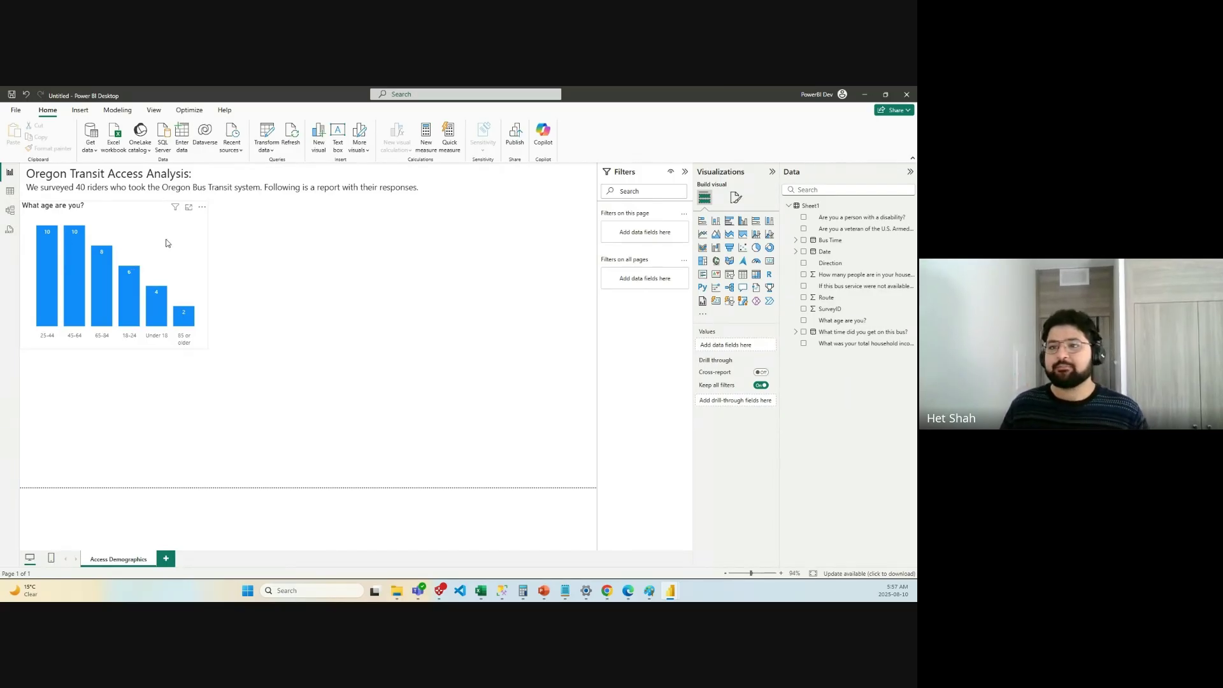
drag(170, 238, 173, 236)
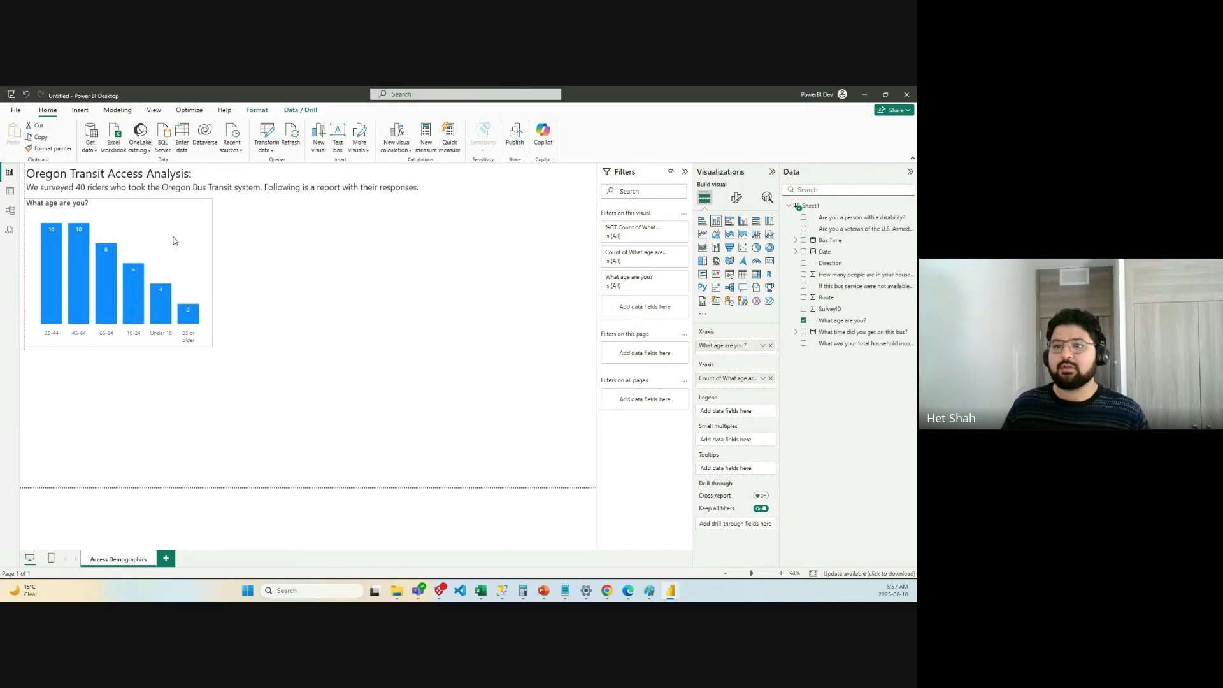
click(243, 264)
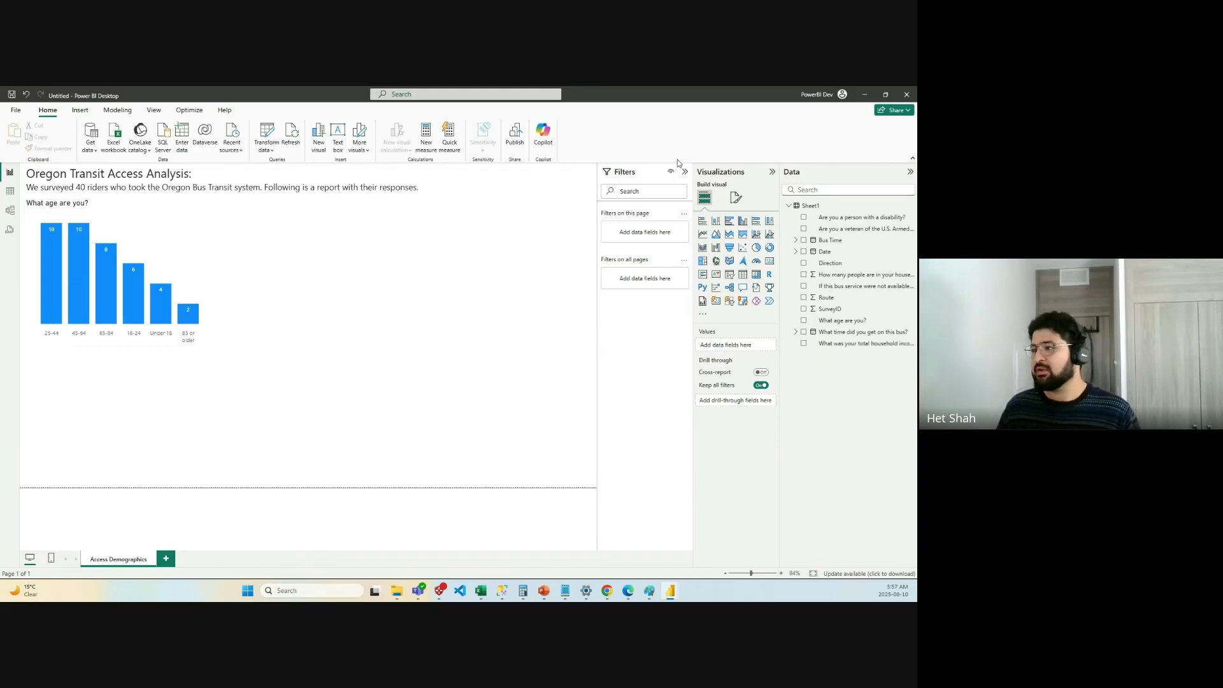
Fine-tune the age chart's width by moving its right edge, leaving the chart slightly narrower.
click(738, 200)
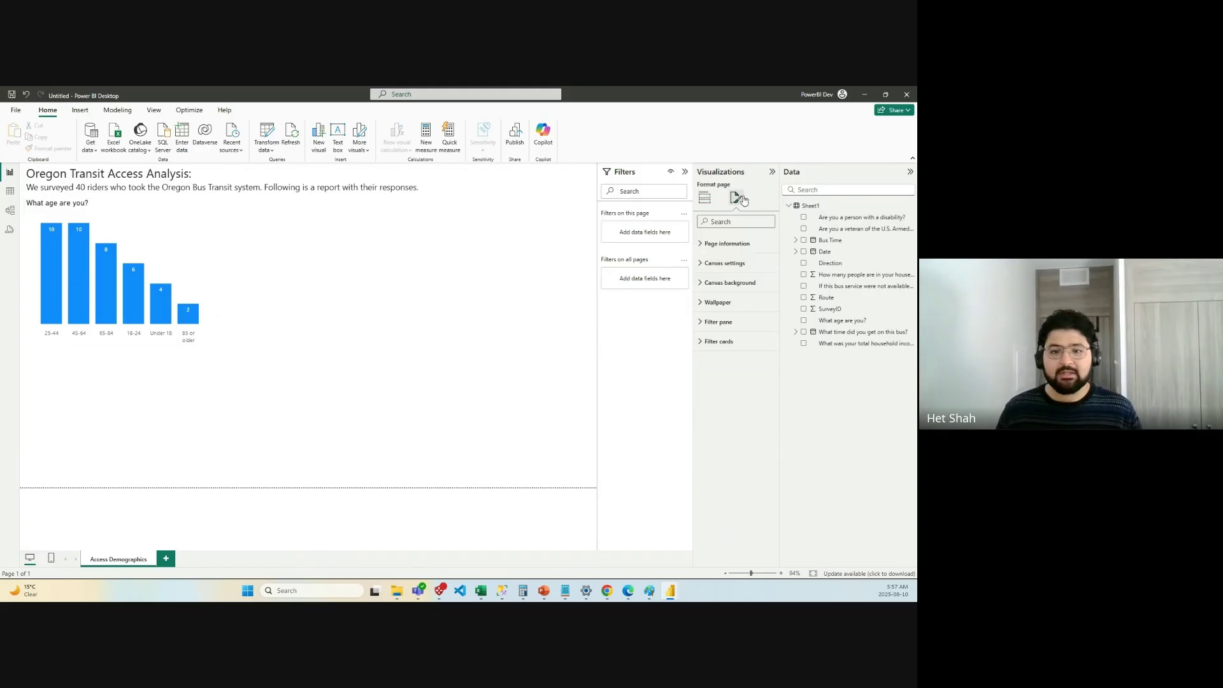
click(212, 274)
drag(212, 274, 216, 275)
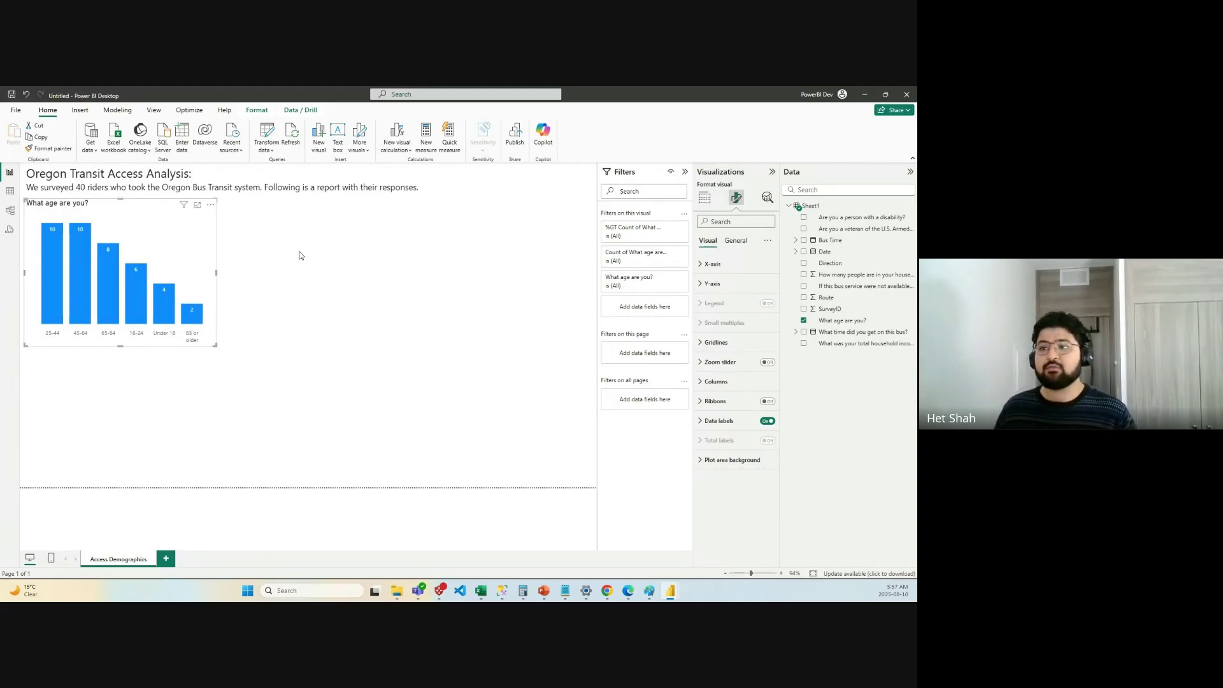
drag(217, 274, 209, 280)
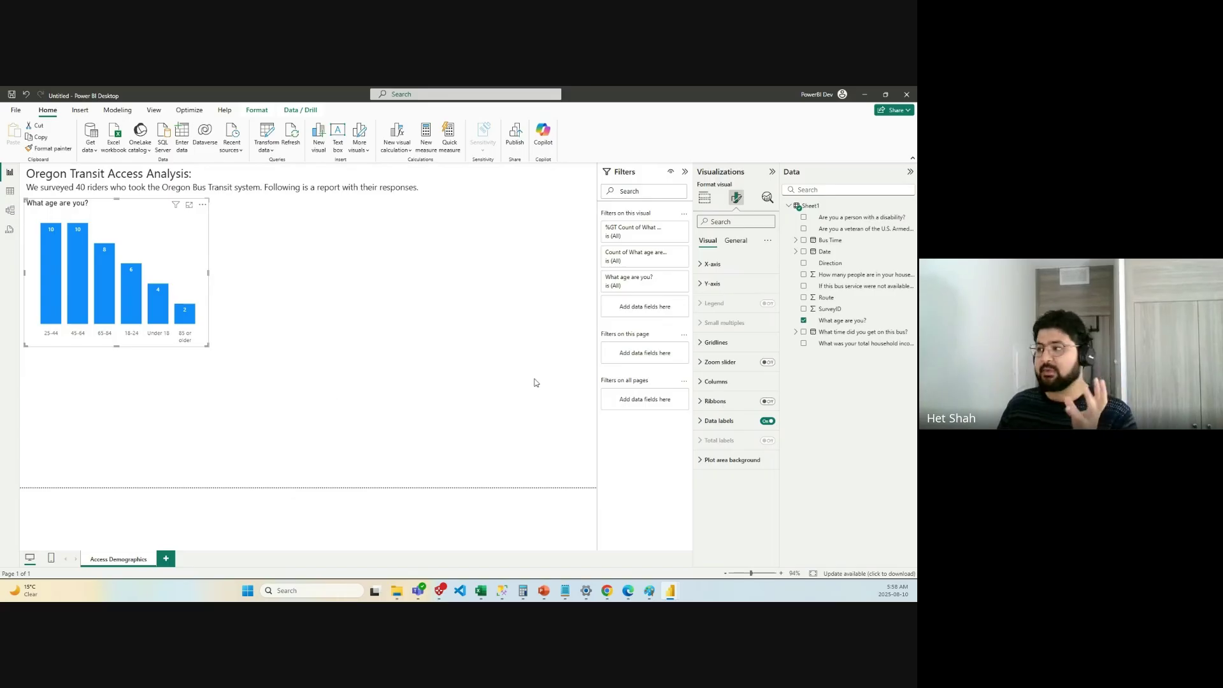
Examine the available column colors and the general formatting options for the age chart.
click(716, 381)
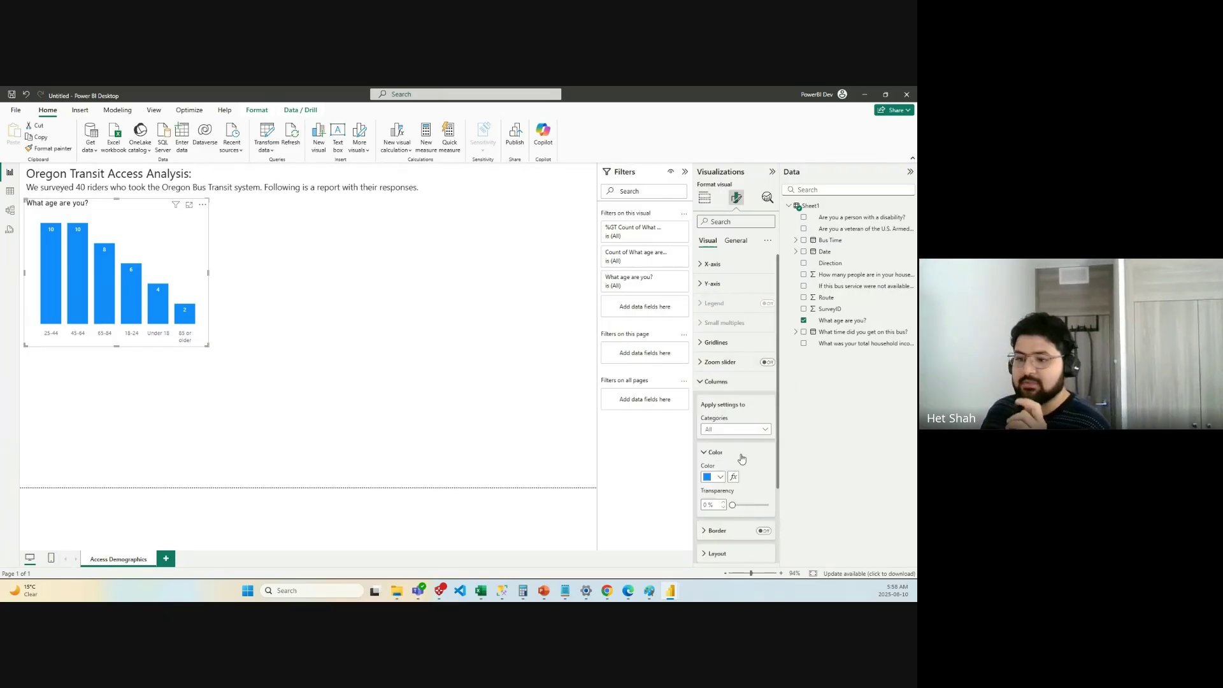
scroll(751, 457, down, 2)
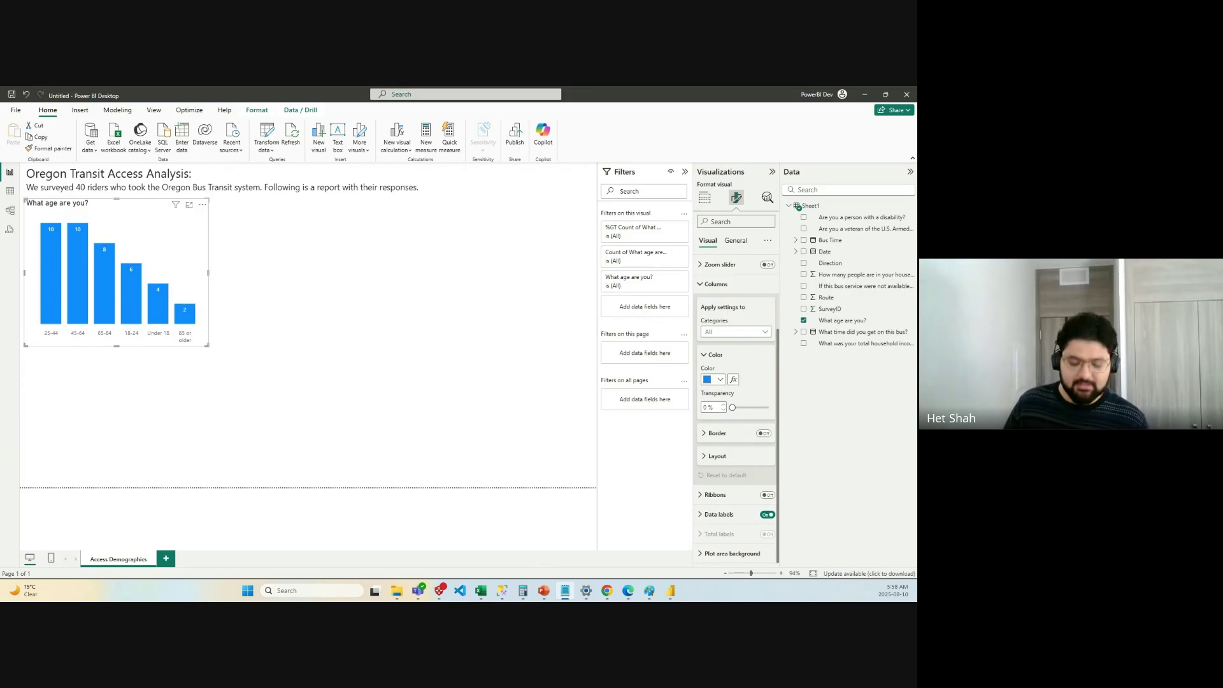
click(714, 380)
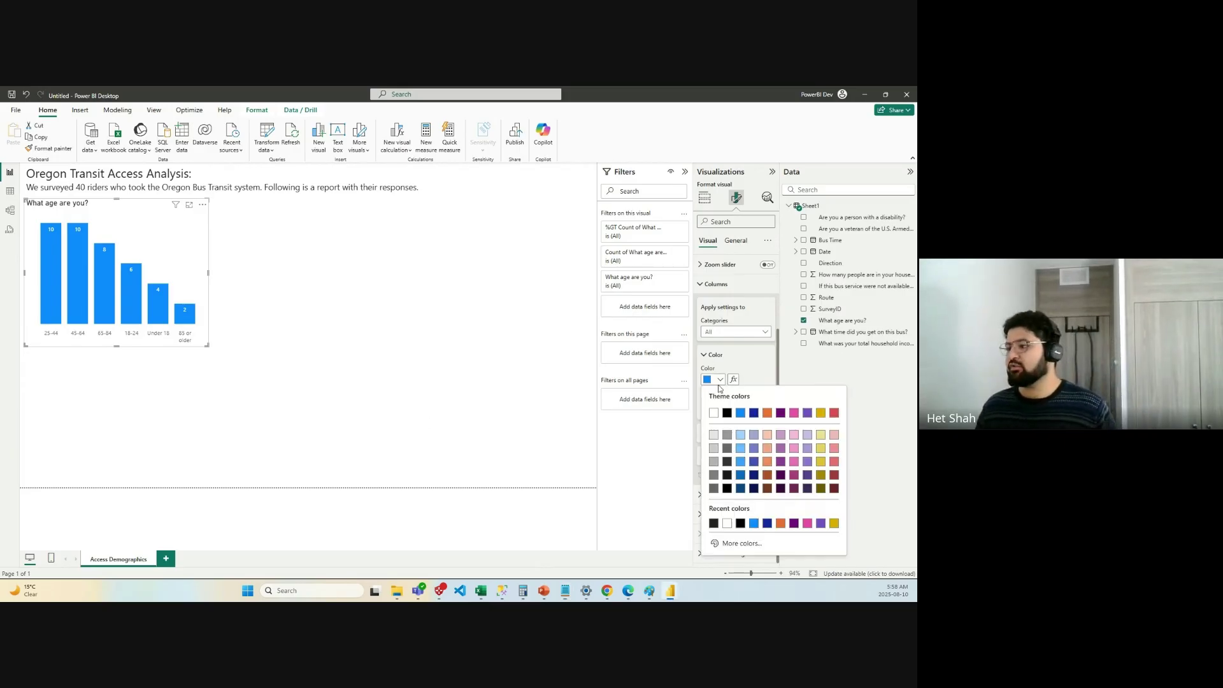
click(763, 377)
click(726, 286)
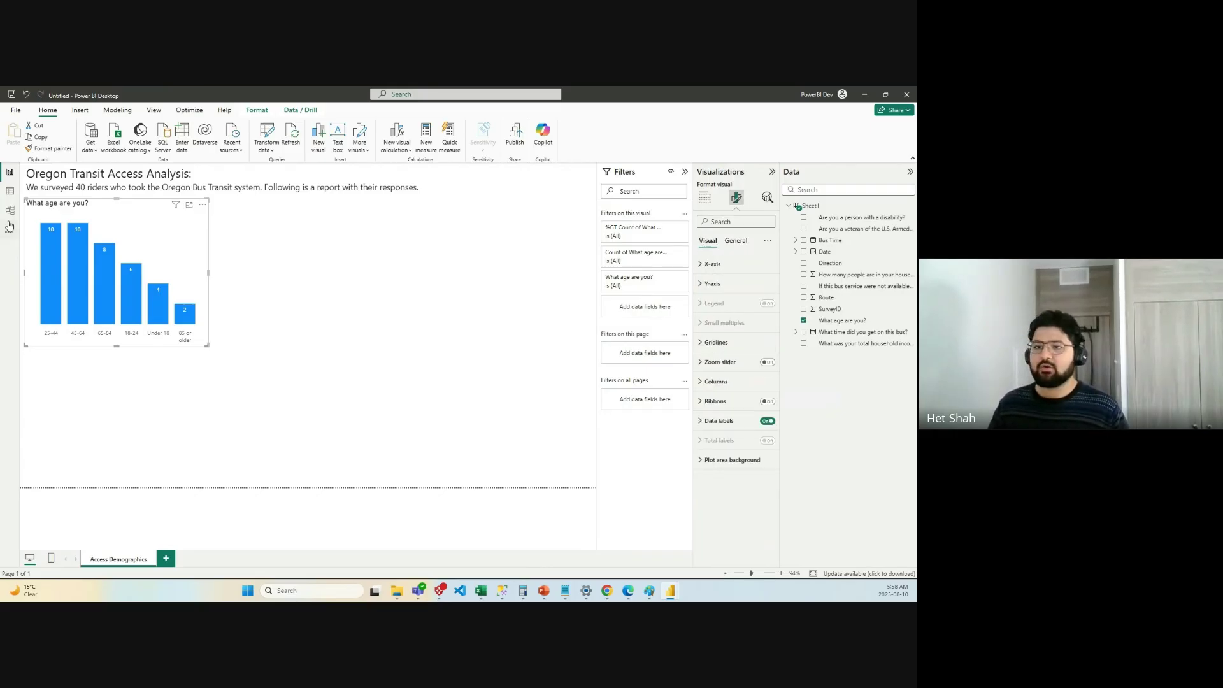
click(737, 242)
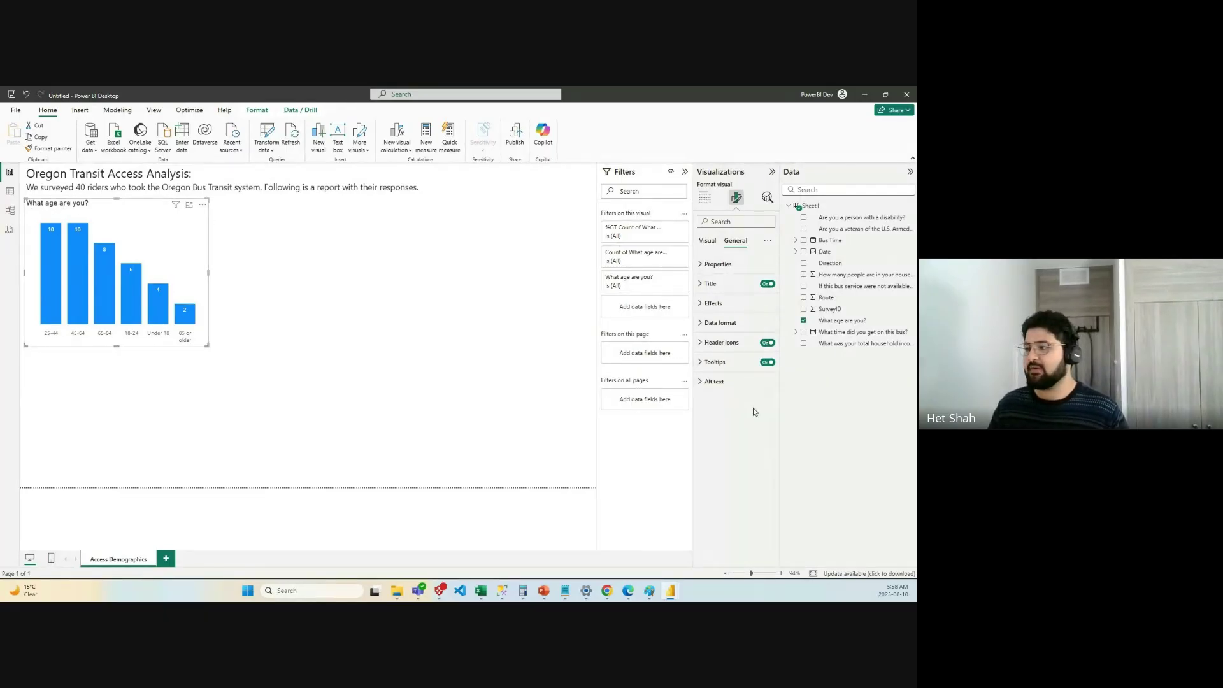
click(707, 241)
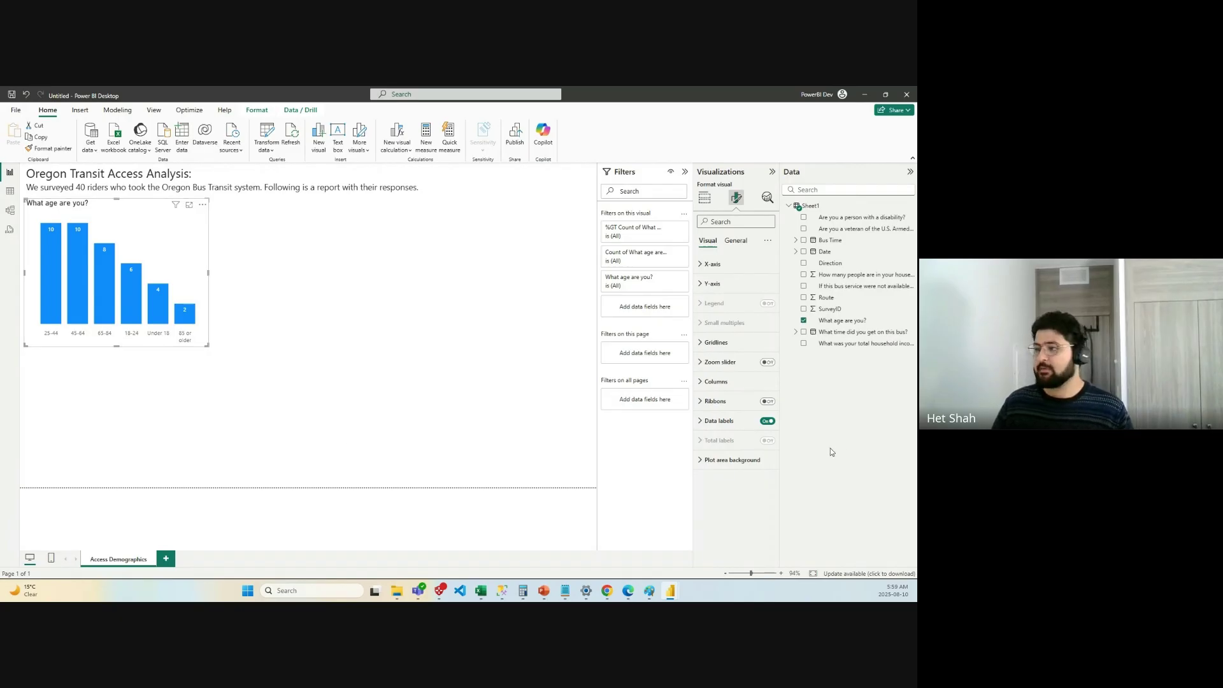
Set the color of all columns in the age chart to the custom hex value #A8337D.
click(703, 380)
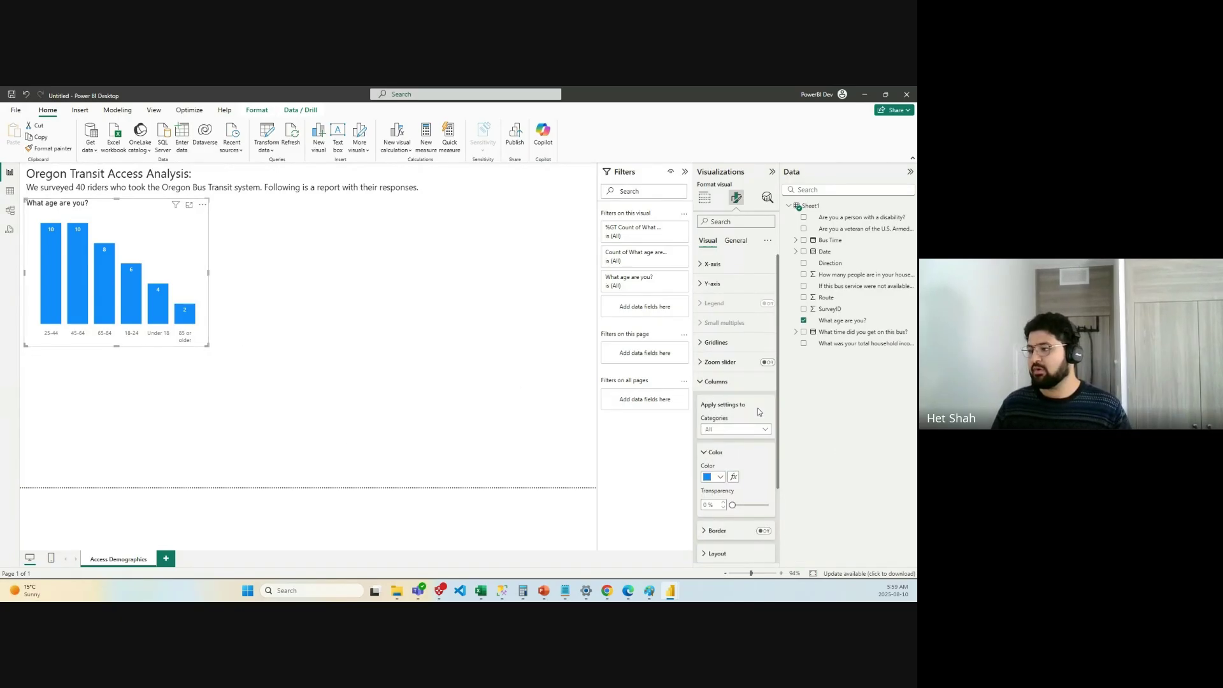
scroll(752, 398, down, 3)
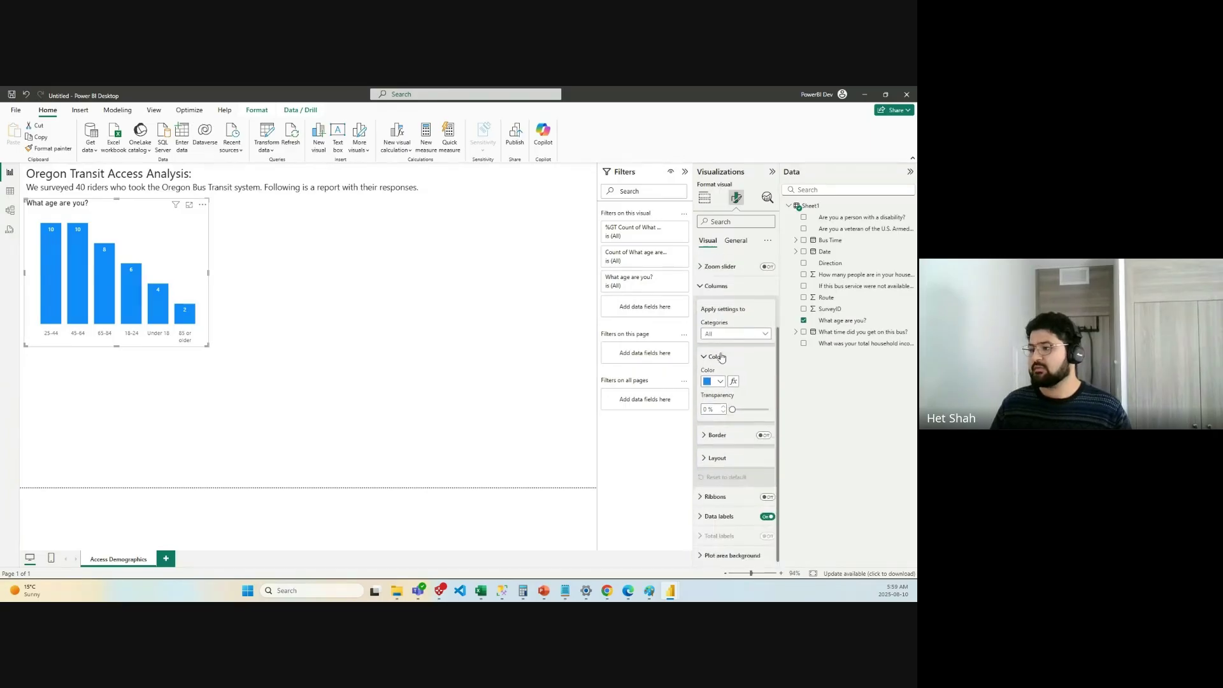
click(765, 336)
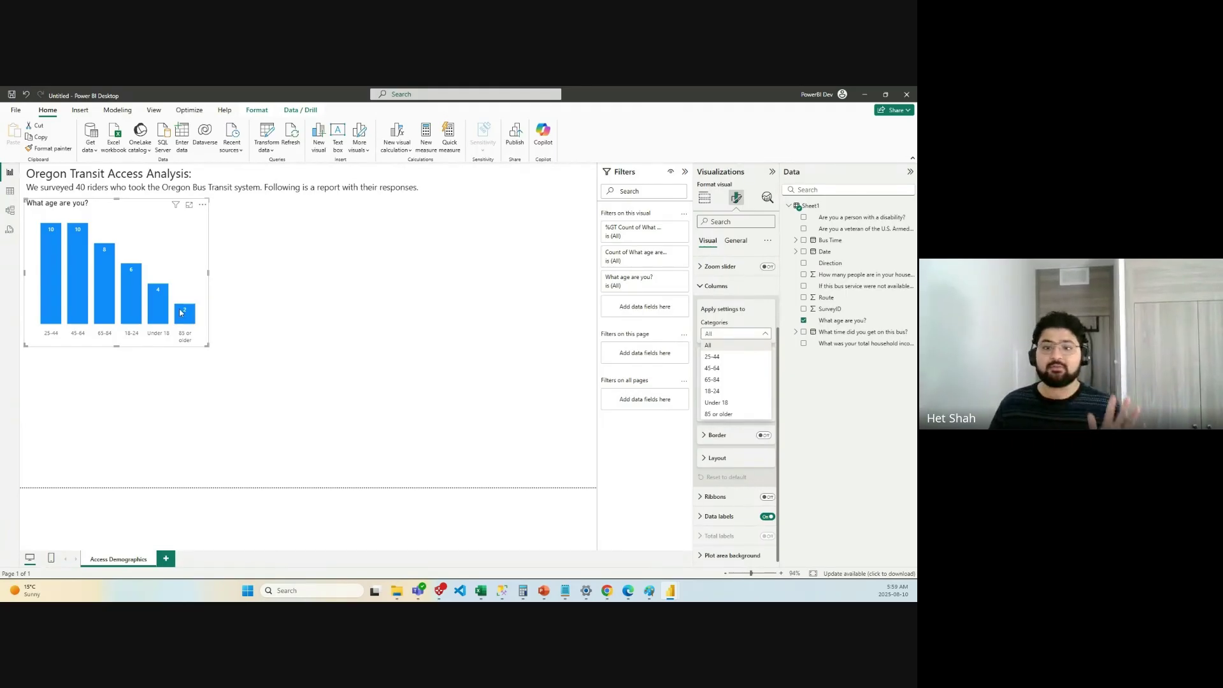
click(281, 298)
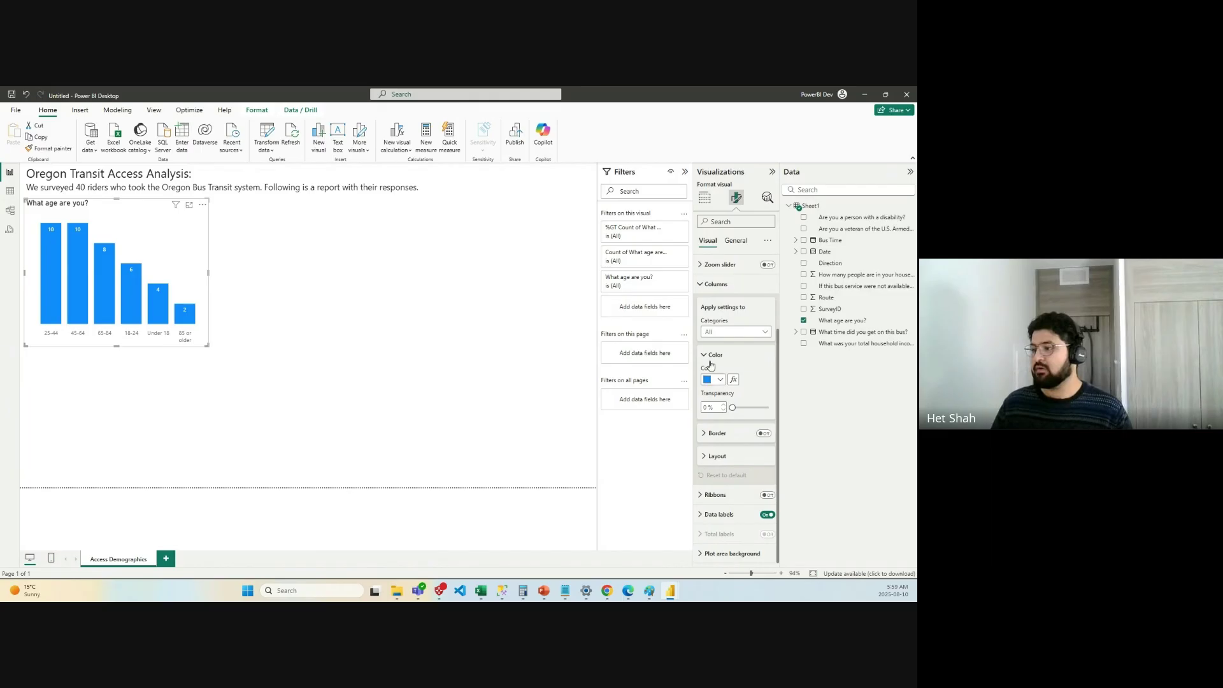
click(720, 380)
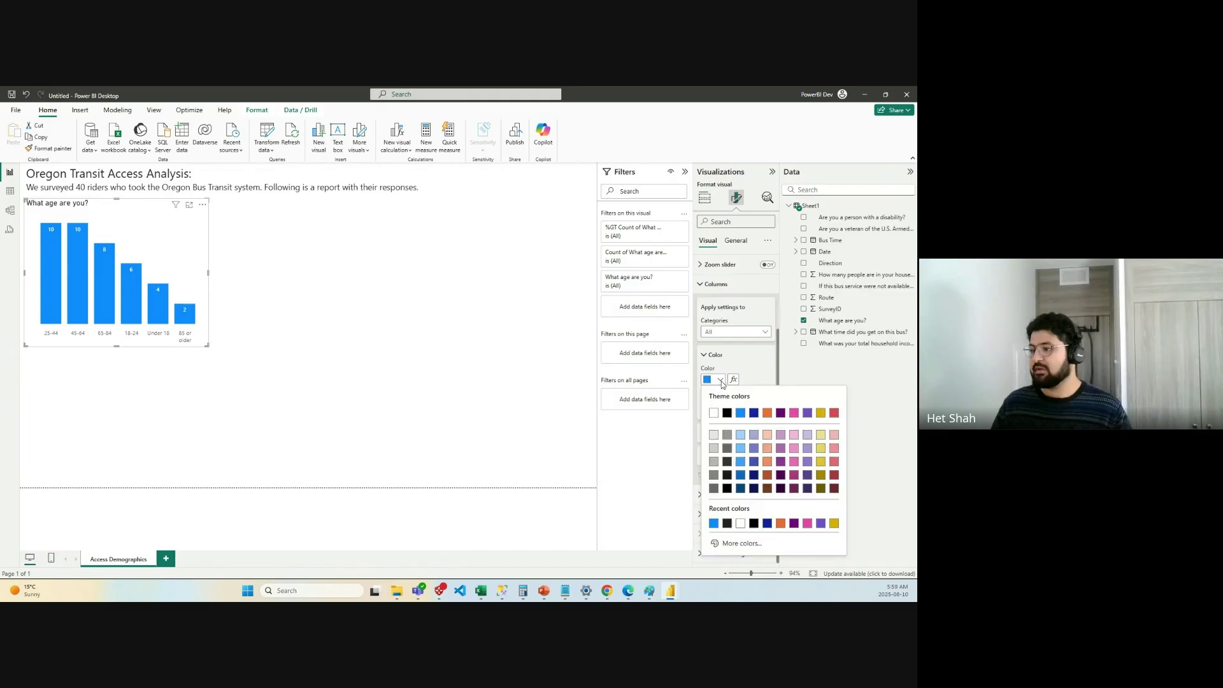
click(740, 543)
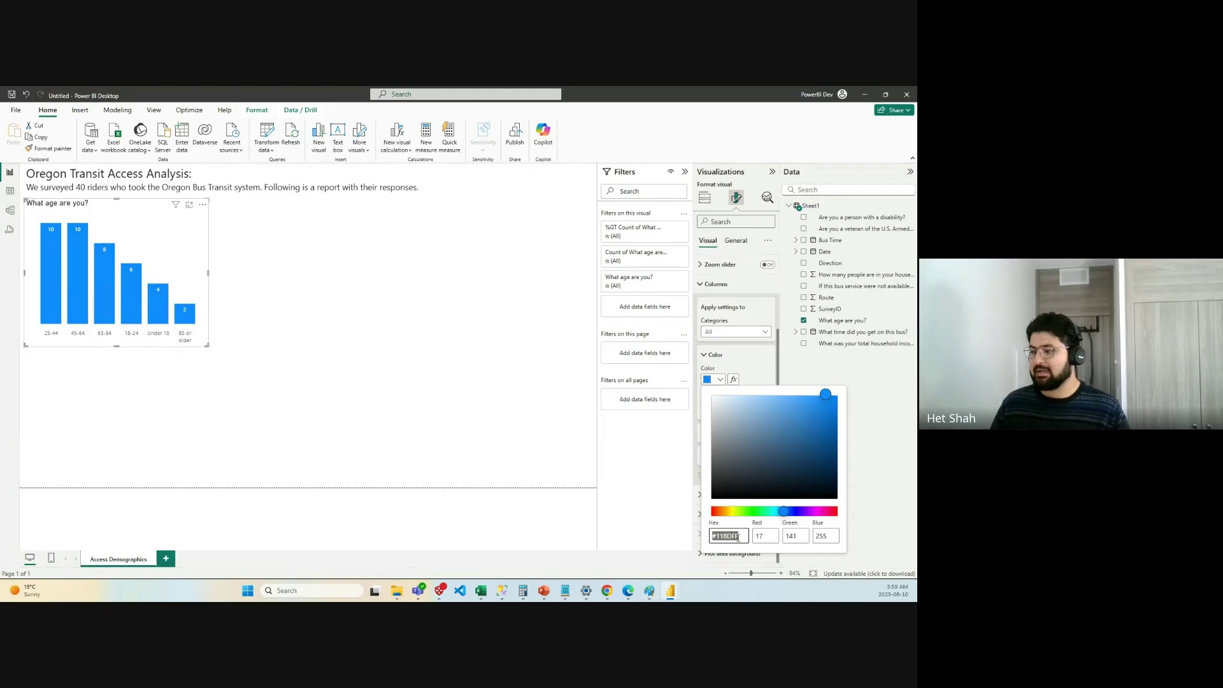
text(#A8337D)
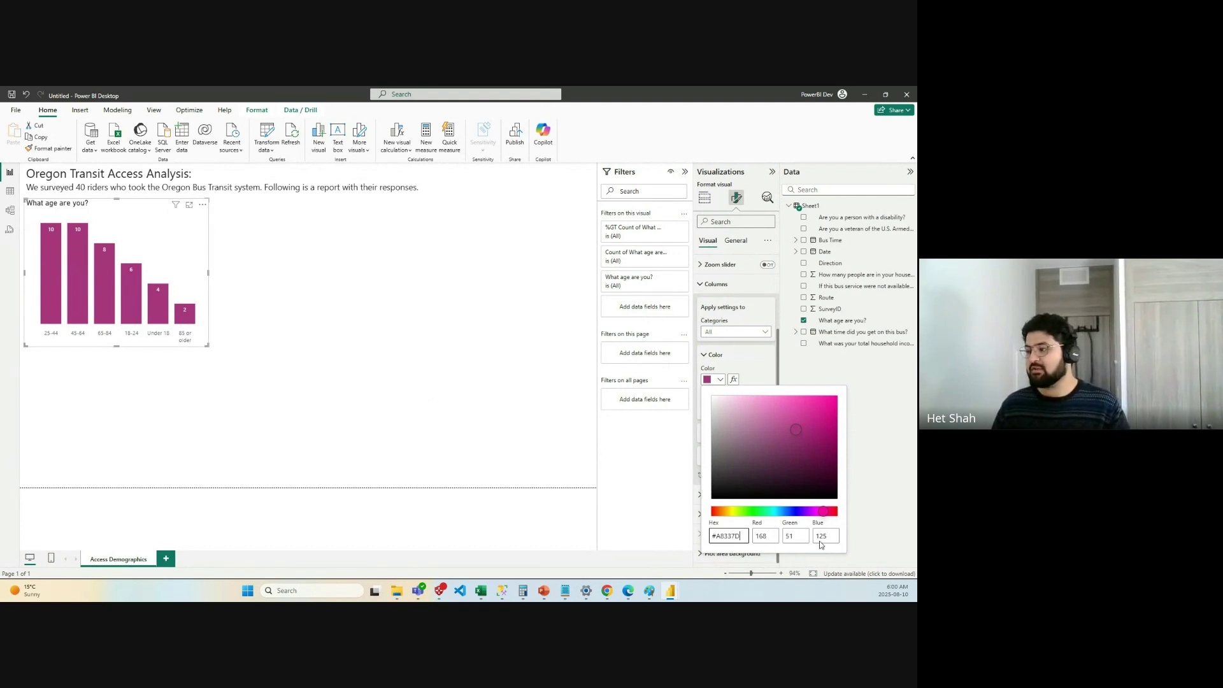
click(855, 449)
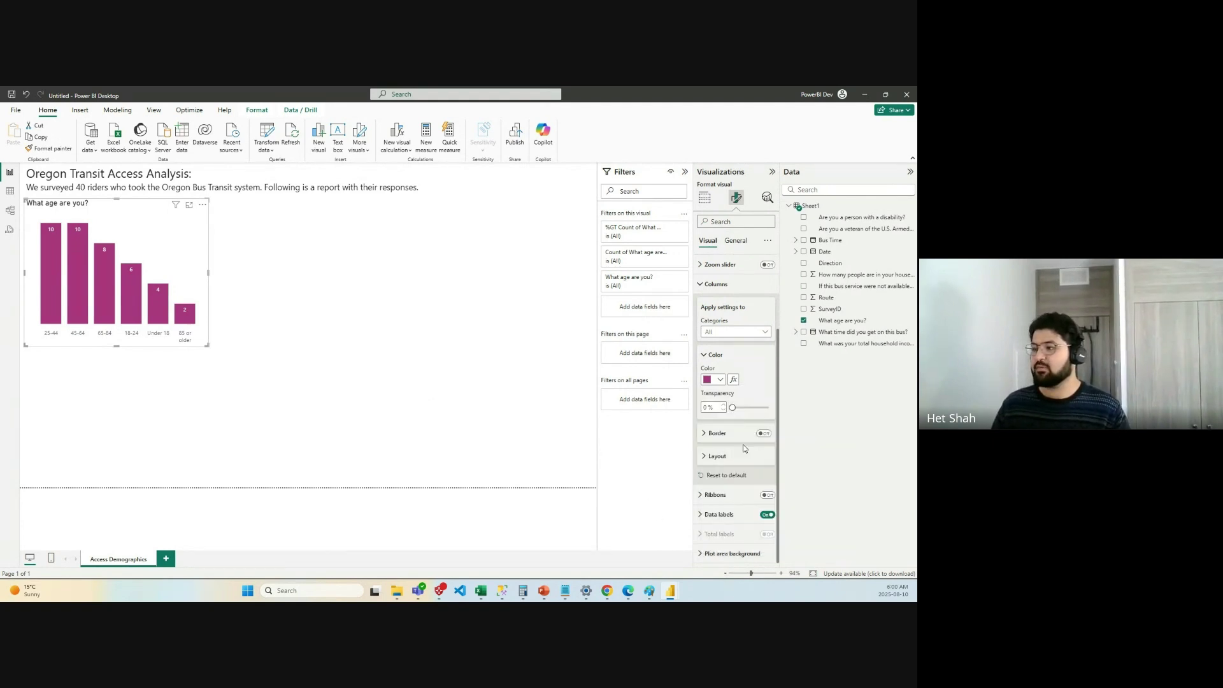
click(722, 382)
click(283, 420)
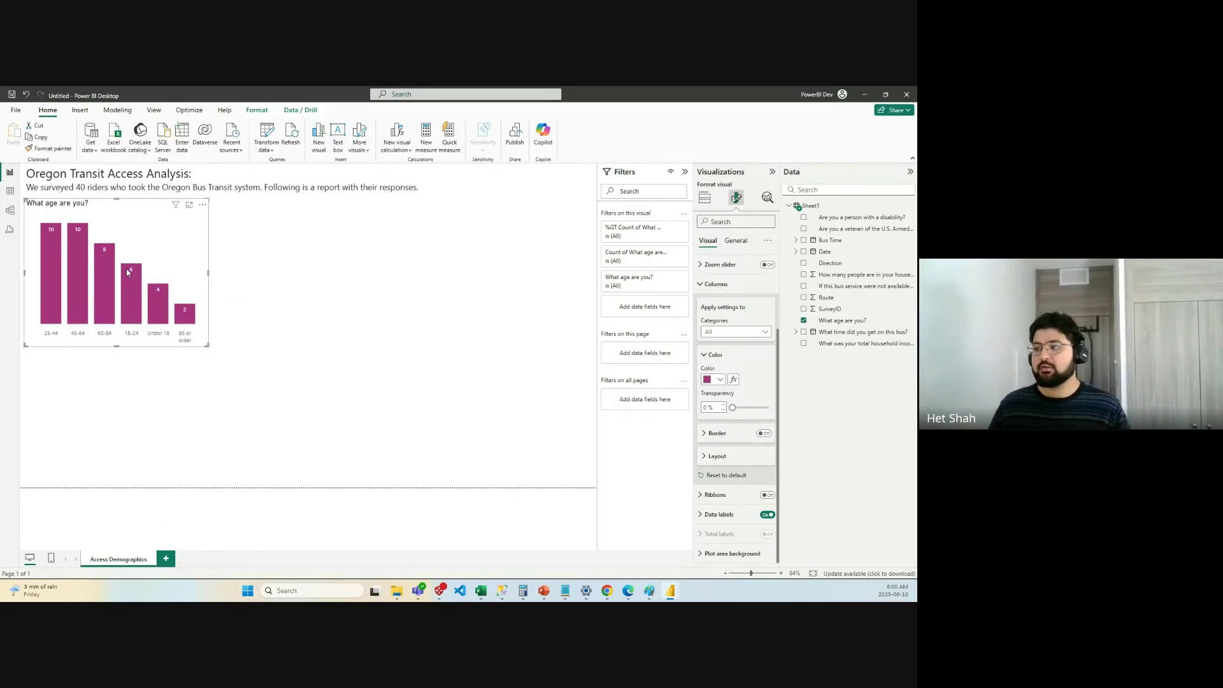
Try coloring only the 45-64 category's column black in the age chart.
click(746, 332)
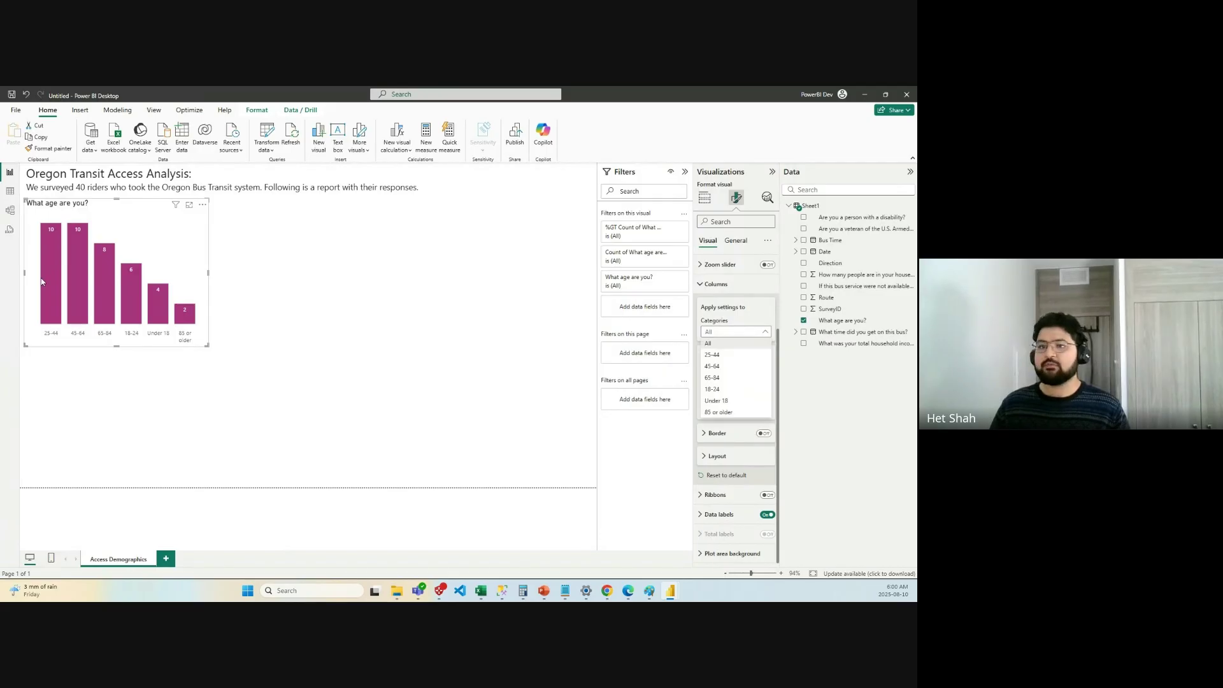
key(Escape)
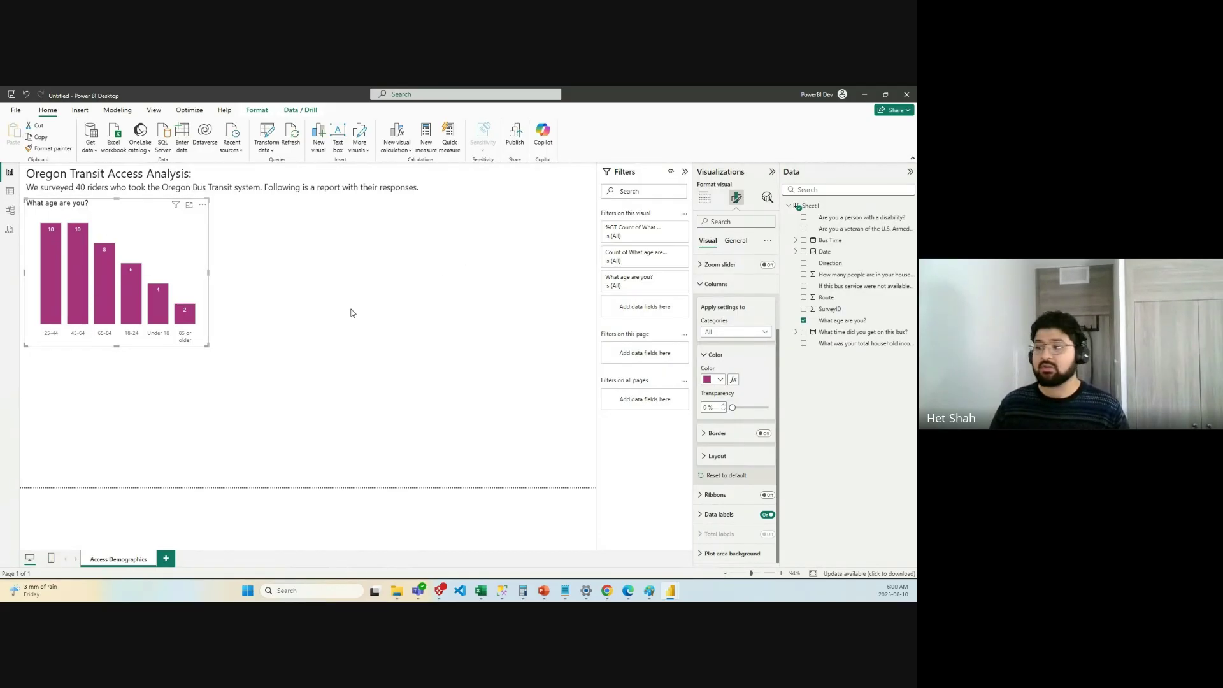
click(760, 332)
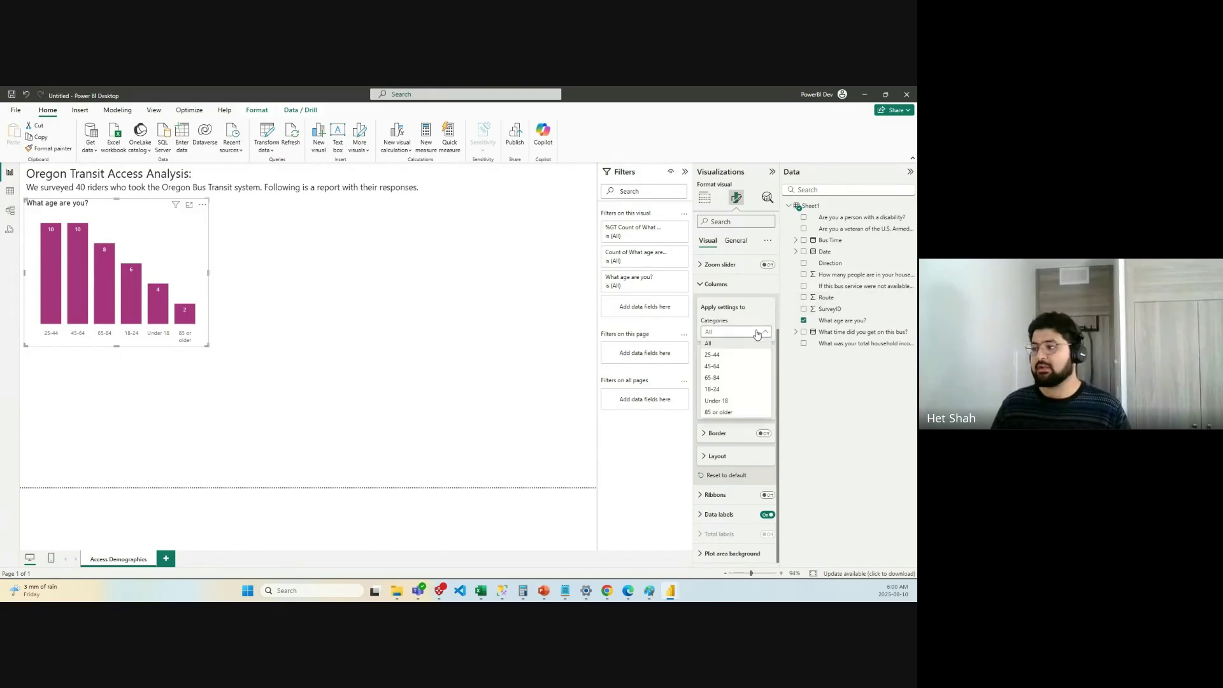
click(713, 366)
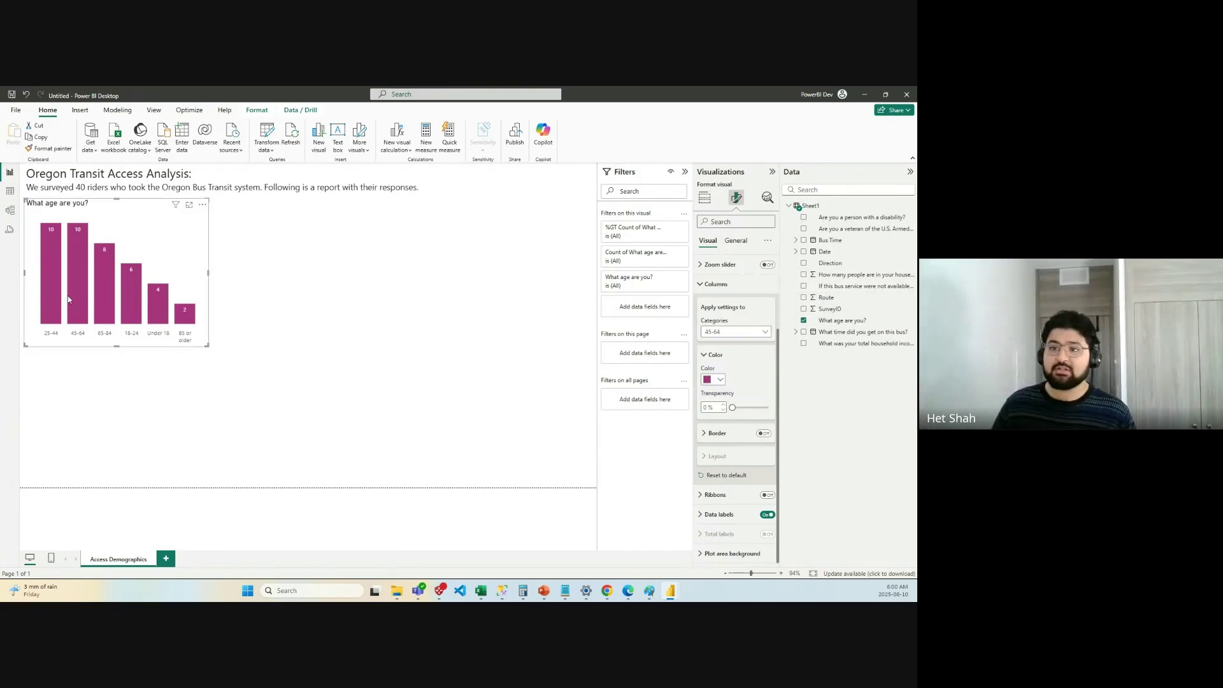
click(722, 381)
click(742, 522)
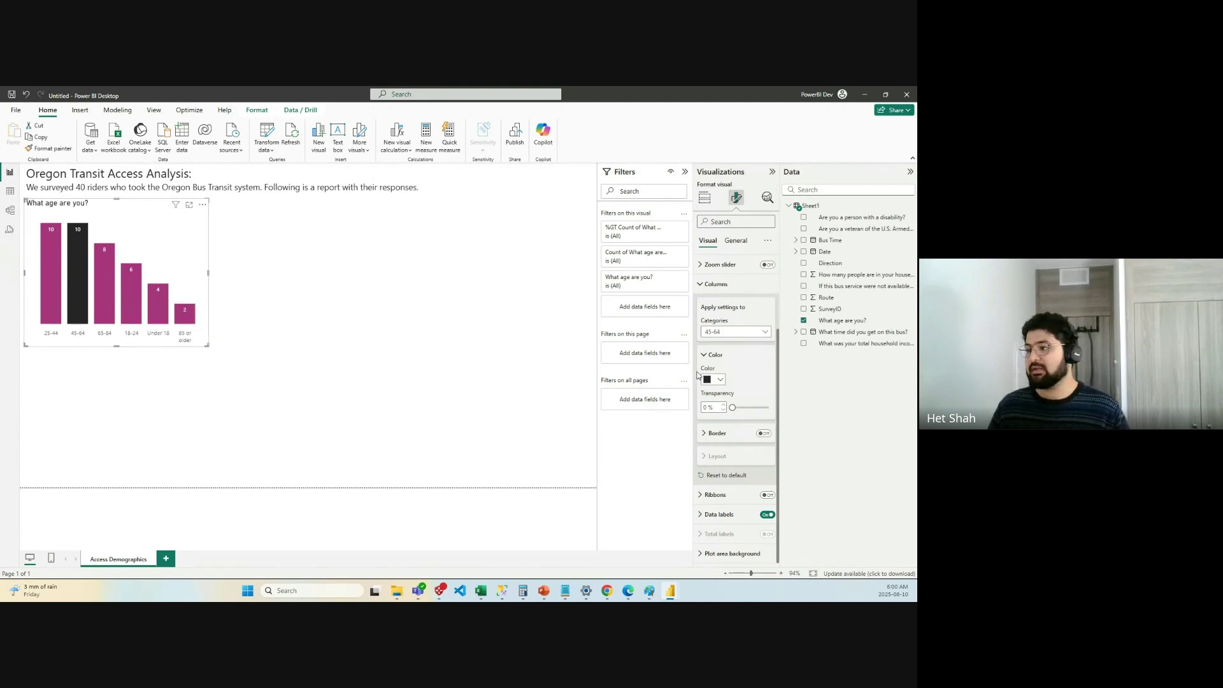
Return the 45-64 column to the magenta shade used by the other columns.
click(719, 380)
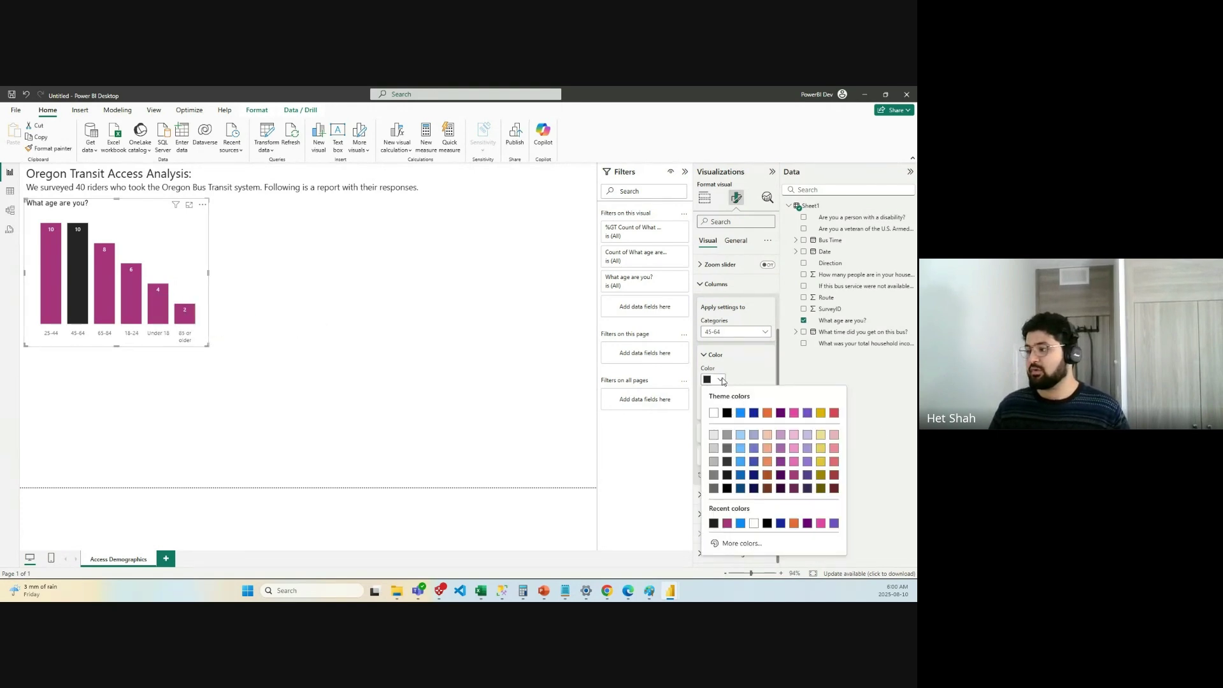
click(727, 524)
click(411, 315)
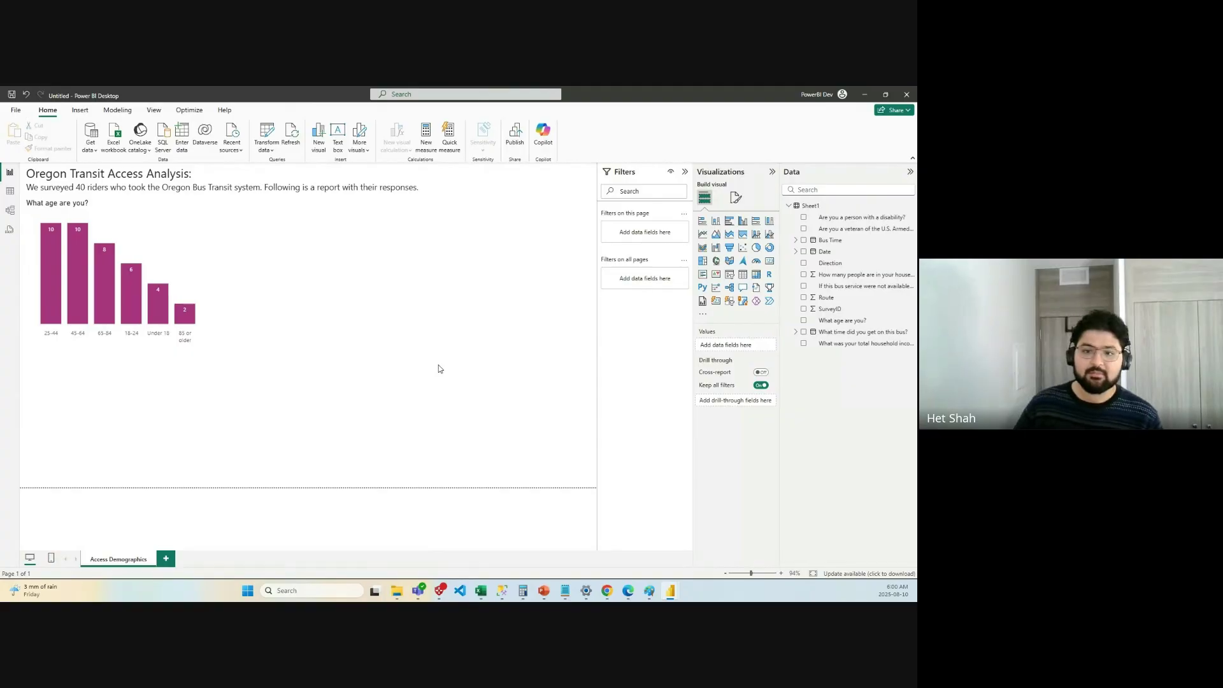
Shrink the age column chart slightly in both width and height from its lower corner.
click(173, 230)
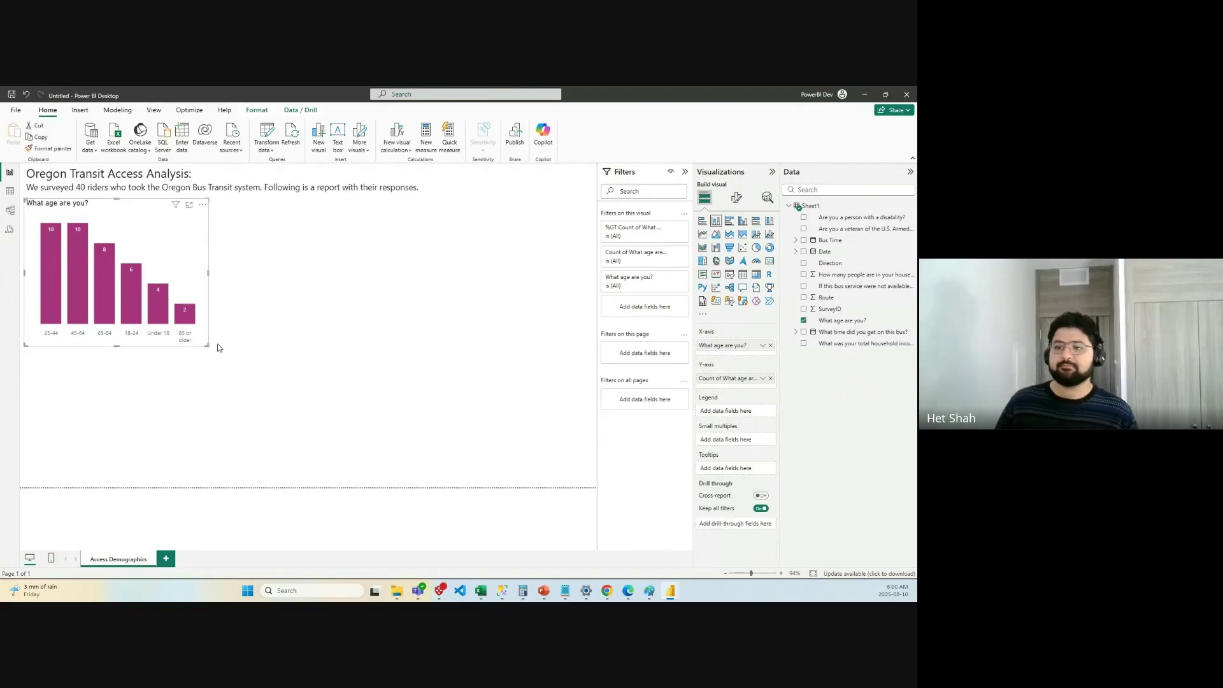
drag(206, 345, 200, 340)
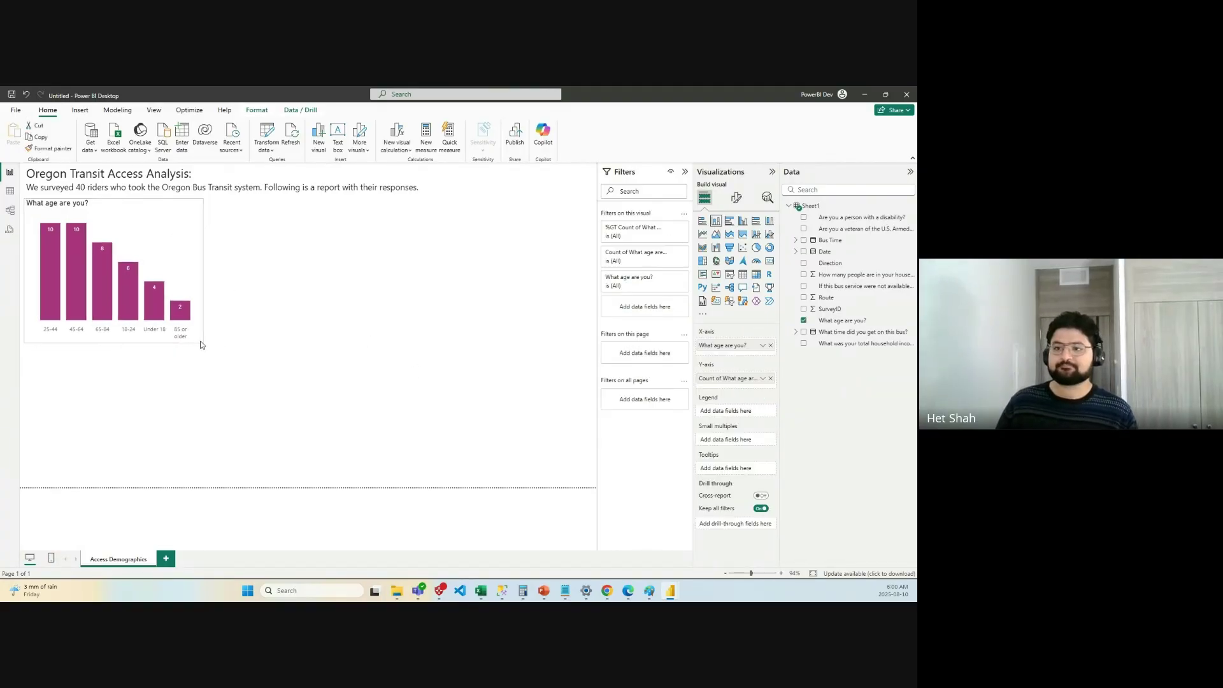
click(308, 322)
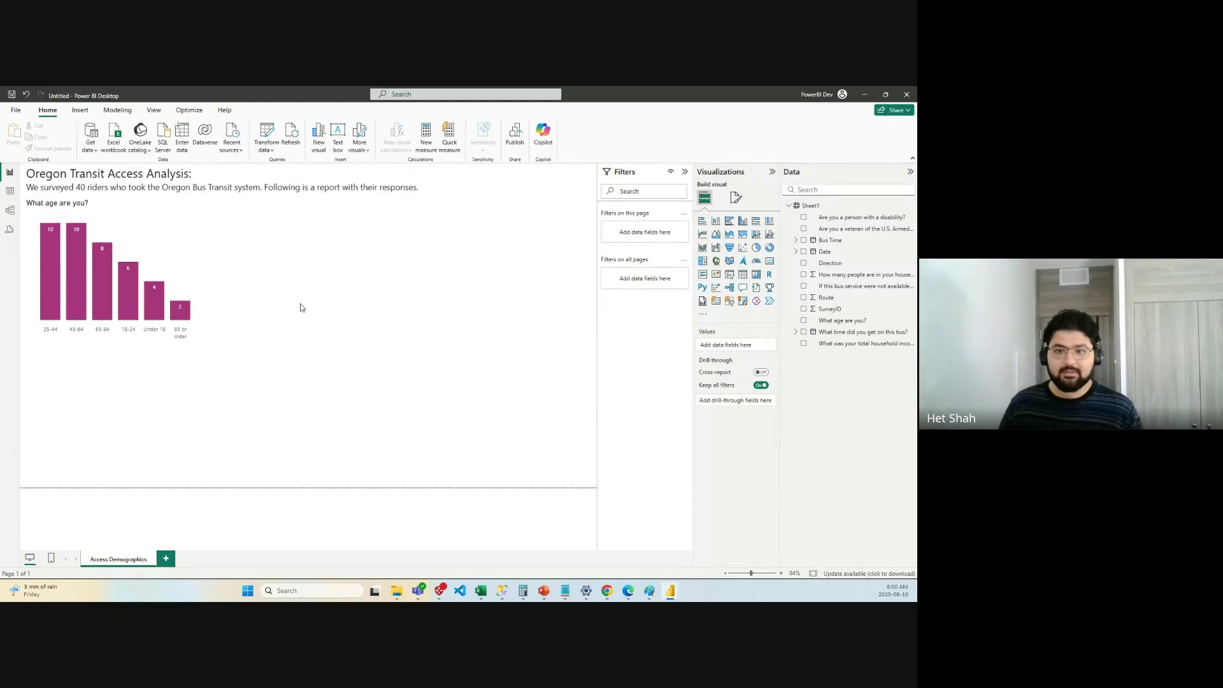
click(113, 242)
click(386, 268)
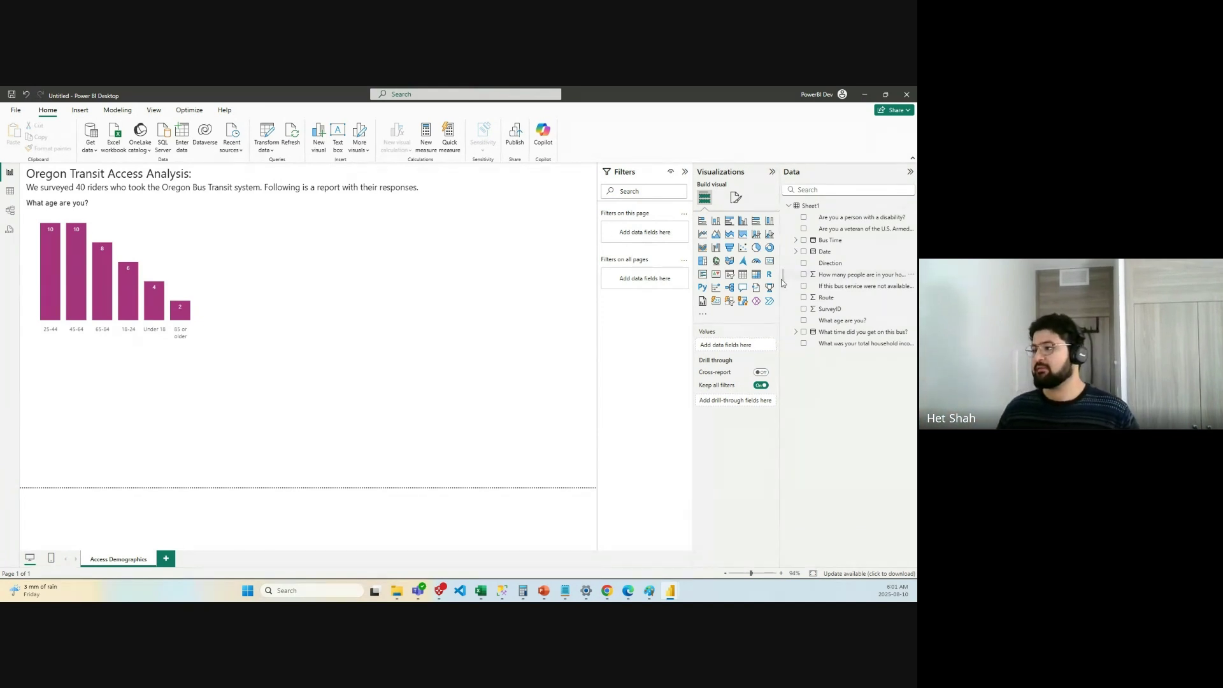
Widen the field list for longer field names and add an empty pie chart directly below the age chart.
drag(780, 287, 716, 287)
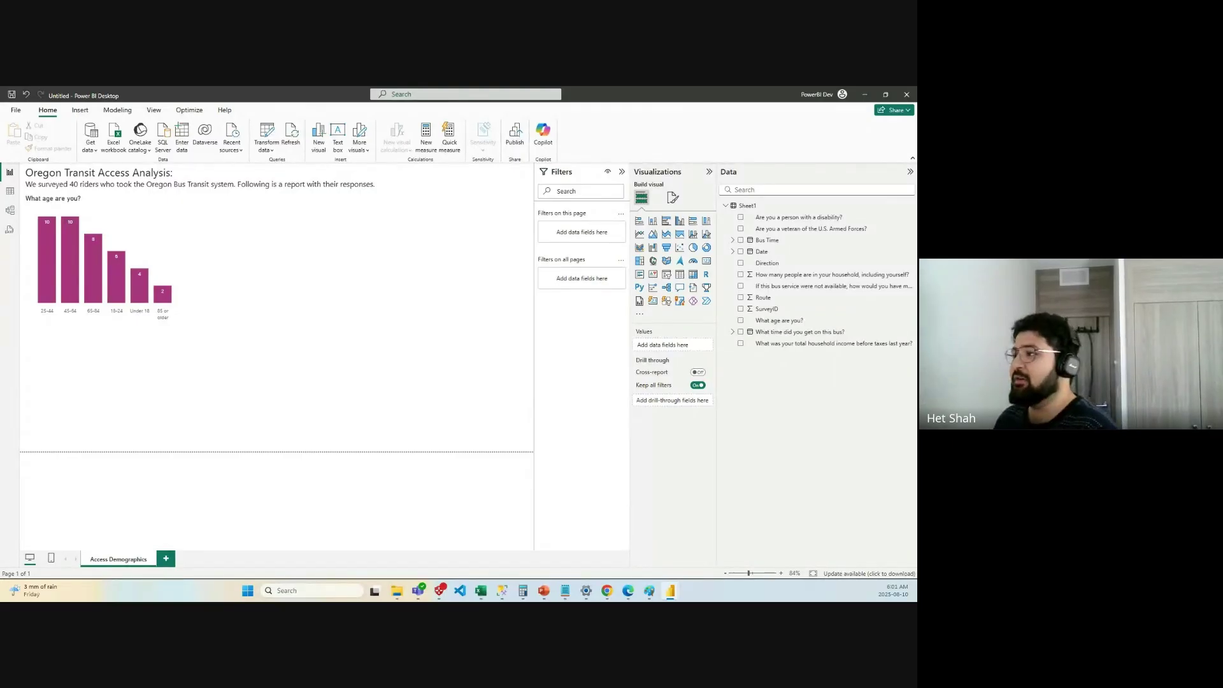
click(693, 248)
mouse_move(88, 336)
mouse_down()
mouse_move(178, 357)
mouse_move(85, 336)
mouse_up()
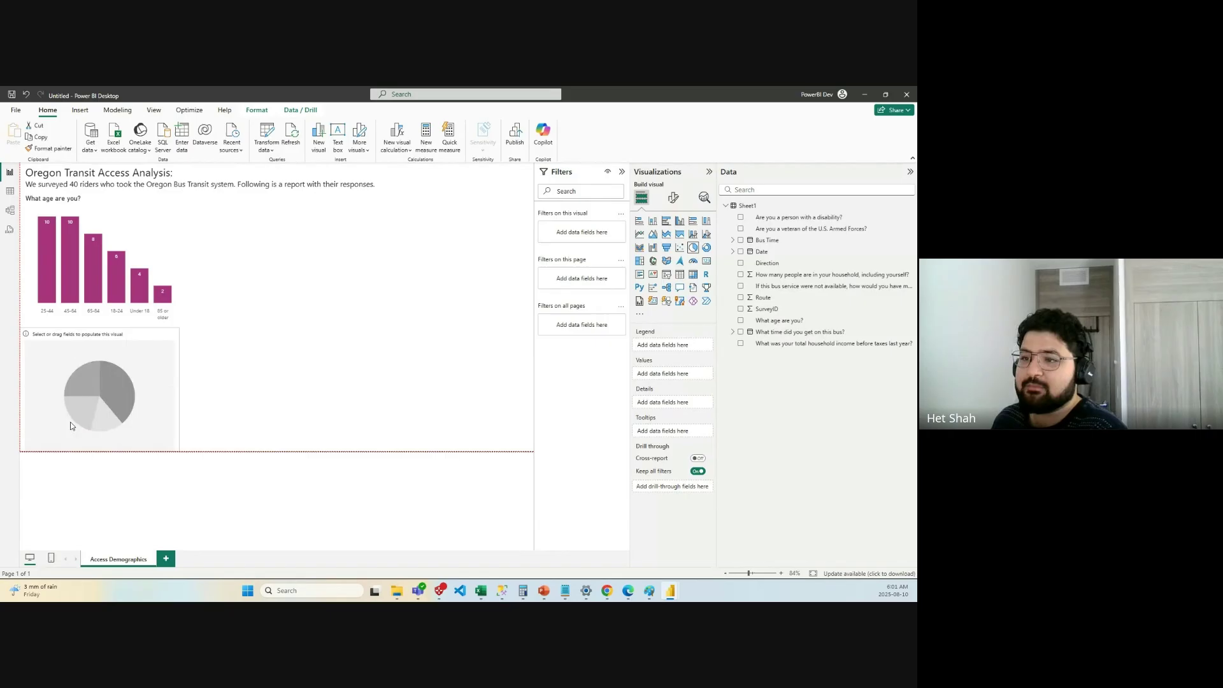
click(101, 364)
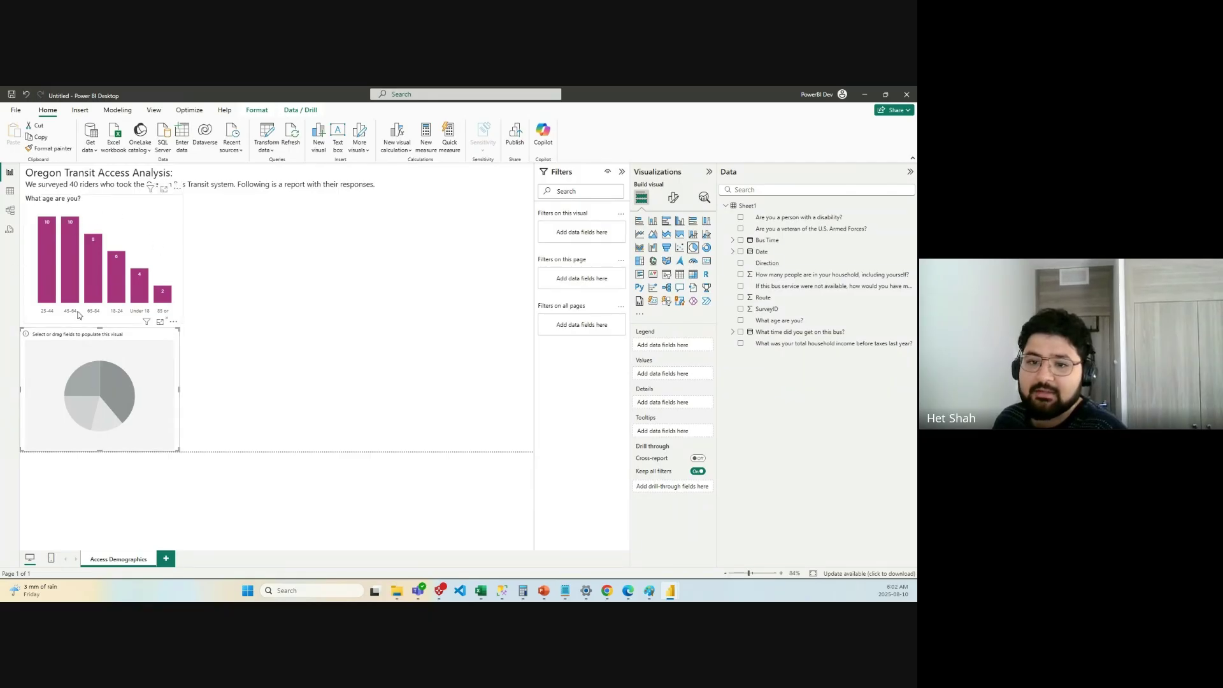
Try the empty pie chart beside the age chart, and place it back directly beneath that chart, aligned with it.
drag(113, 374, 303, 249)
click(171, 375)
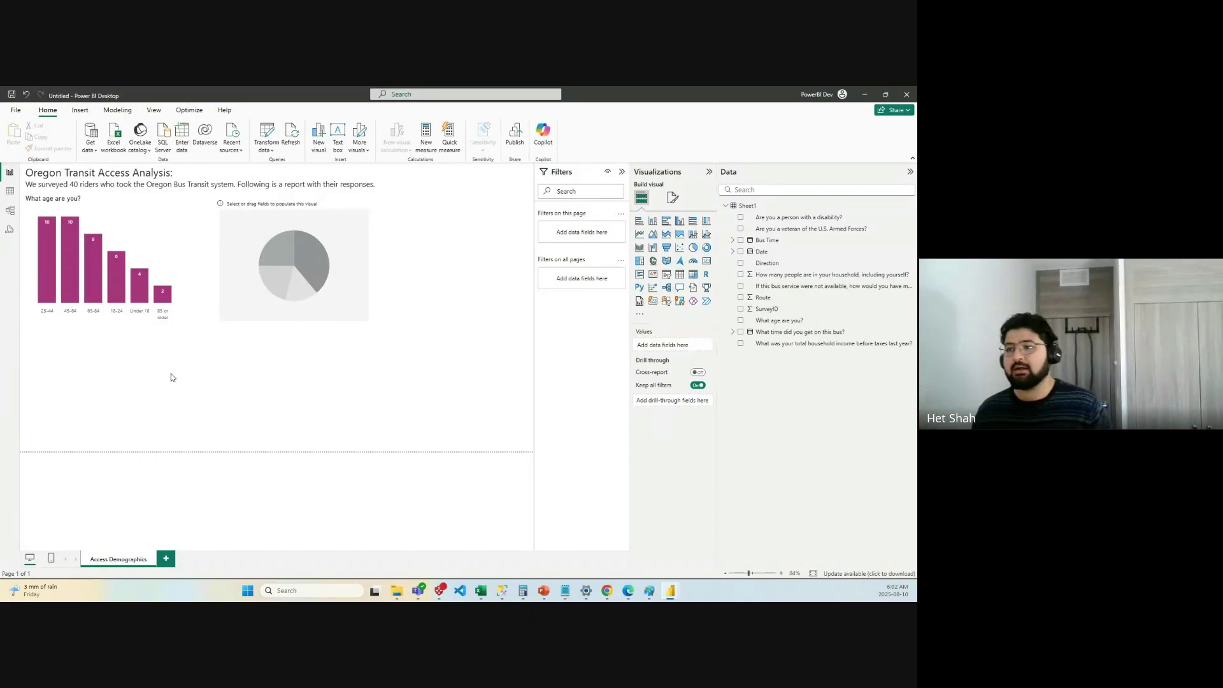
drag(346, 235, 157, 387)
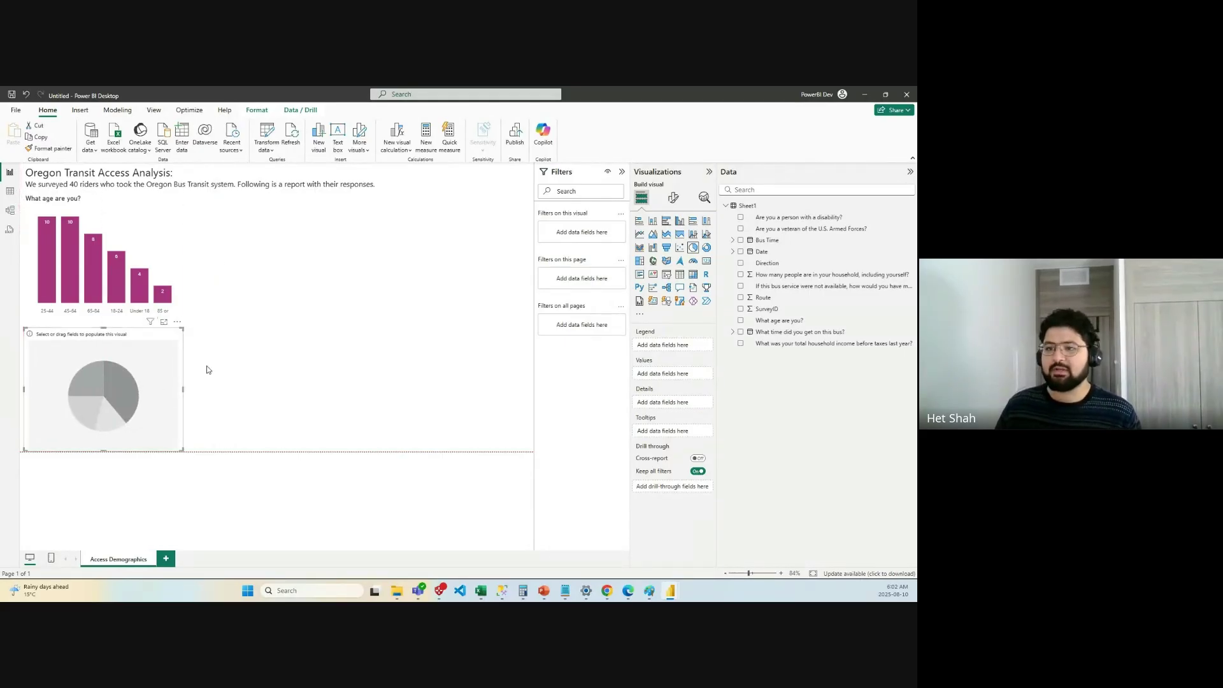
click(220, 298)
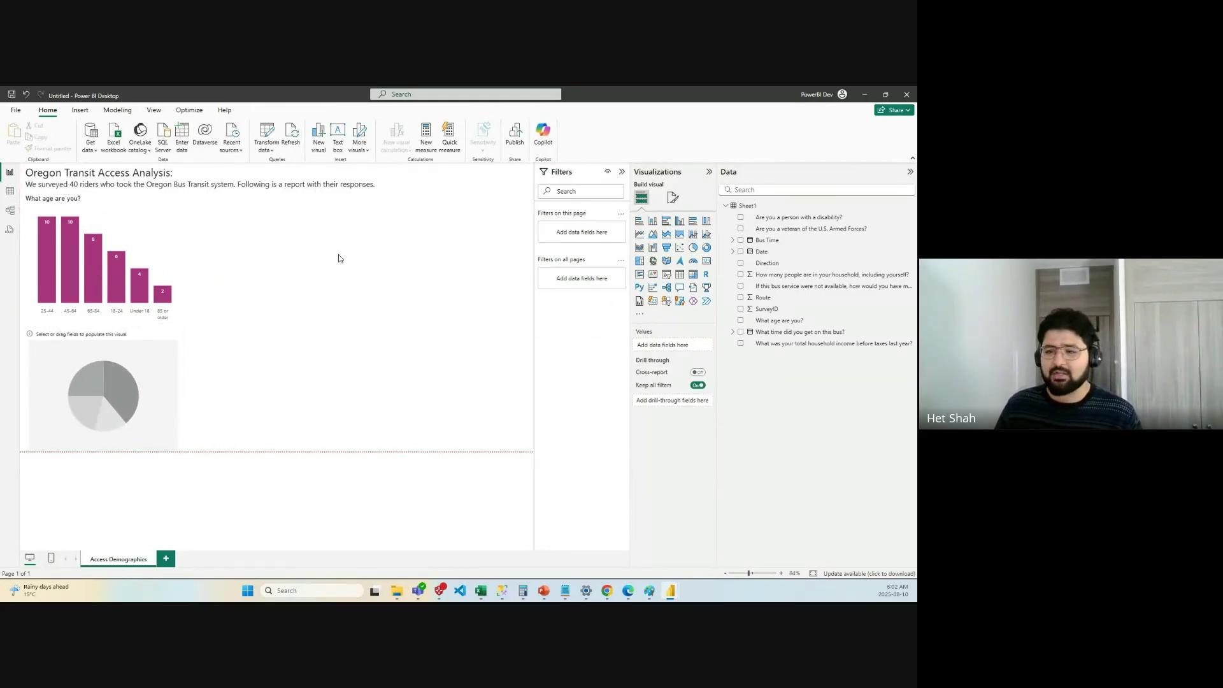
Assign "Are you a person with a disability?" to both the values and the legend of the pie chart.
click(104, 364)
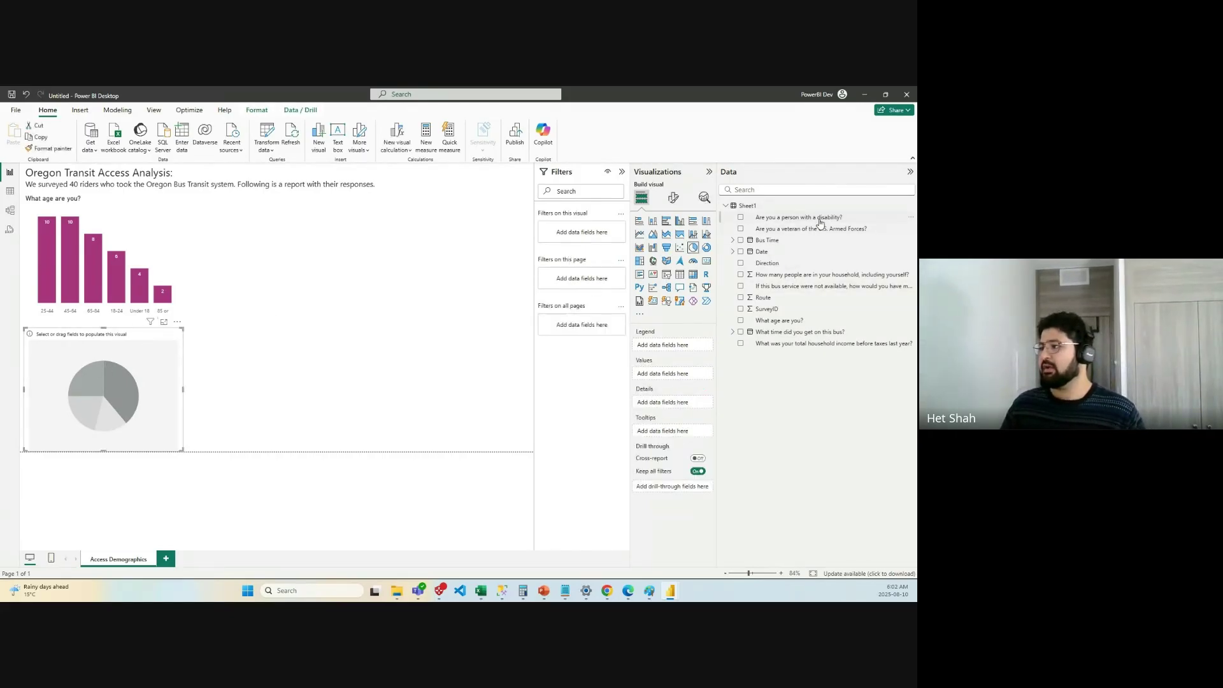
drag(820, 221, 683, 375)
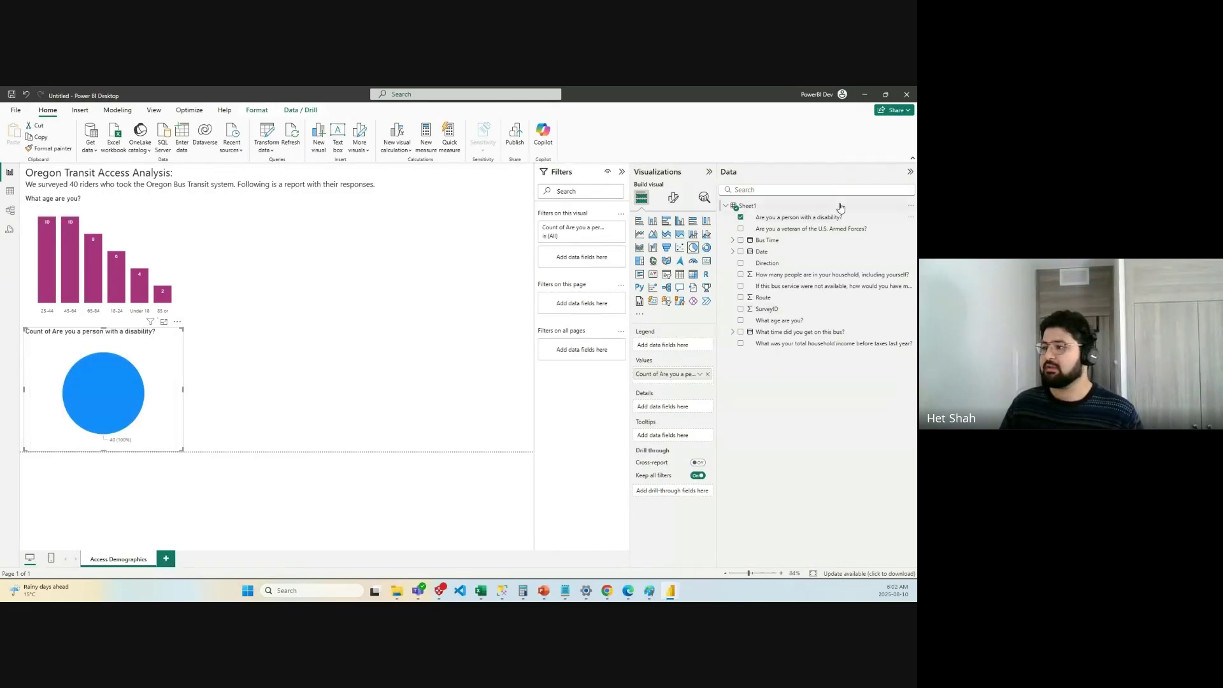
drag(832, 223, 656, 347)
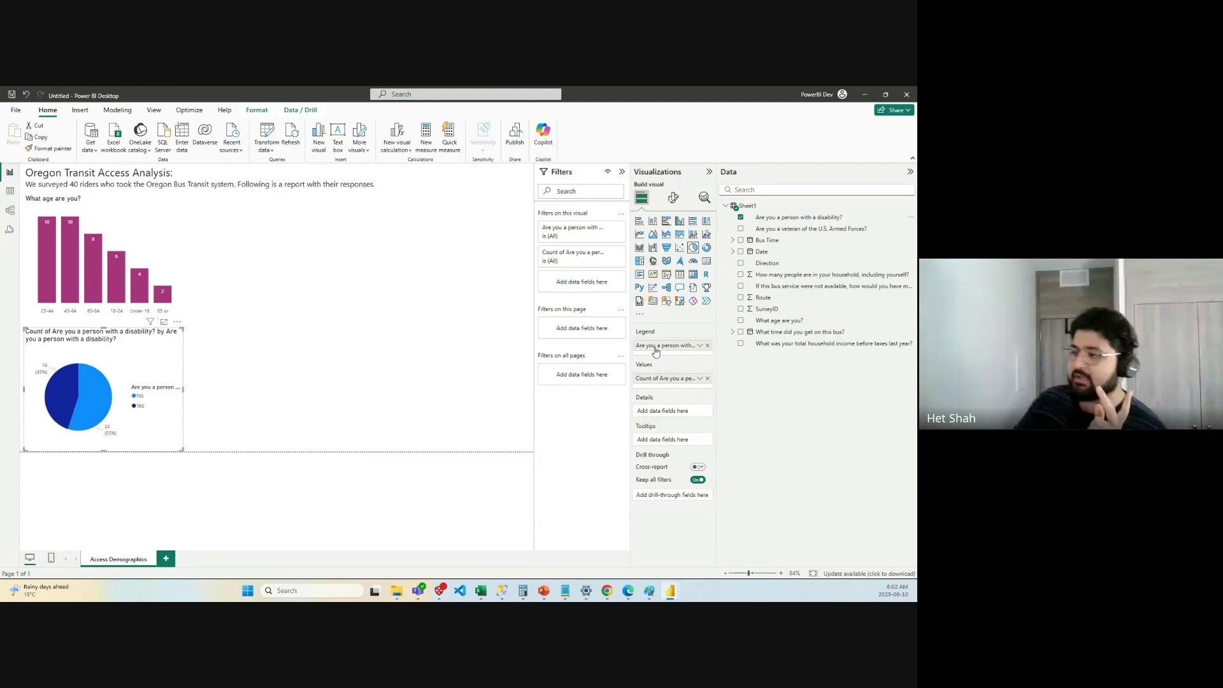
drag(666, 347, 640, 341)
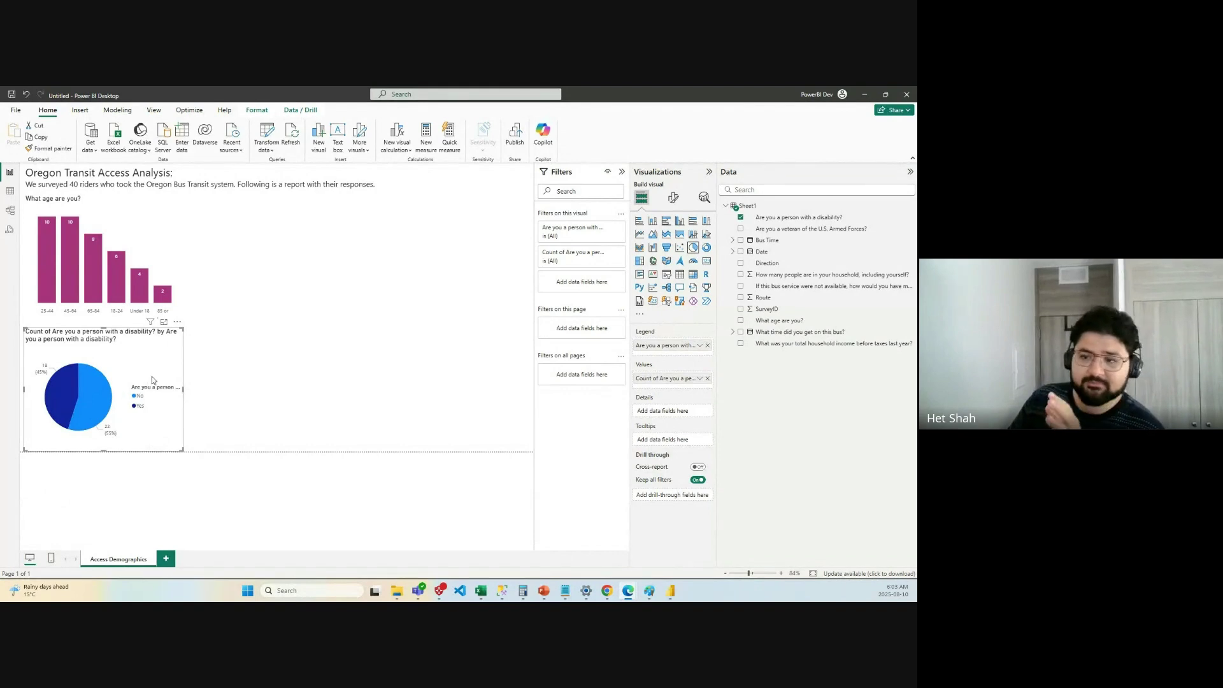
click(261, 365)
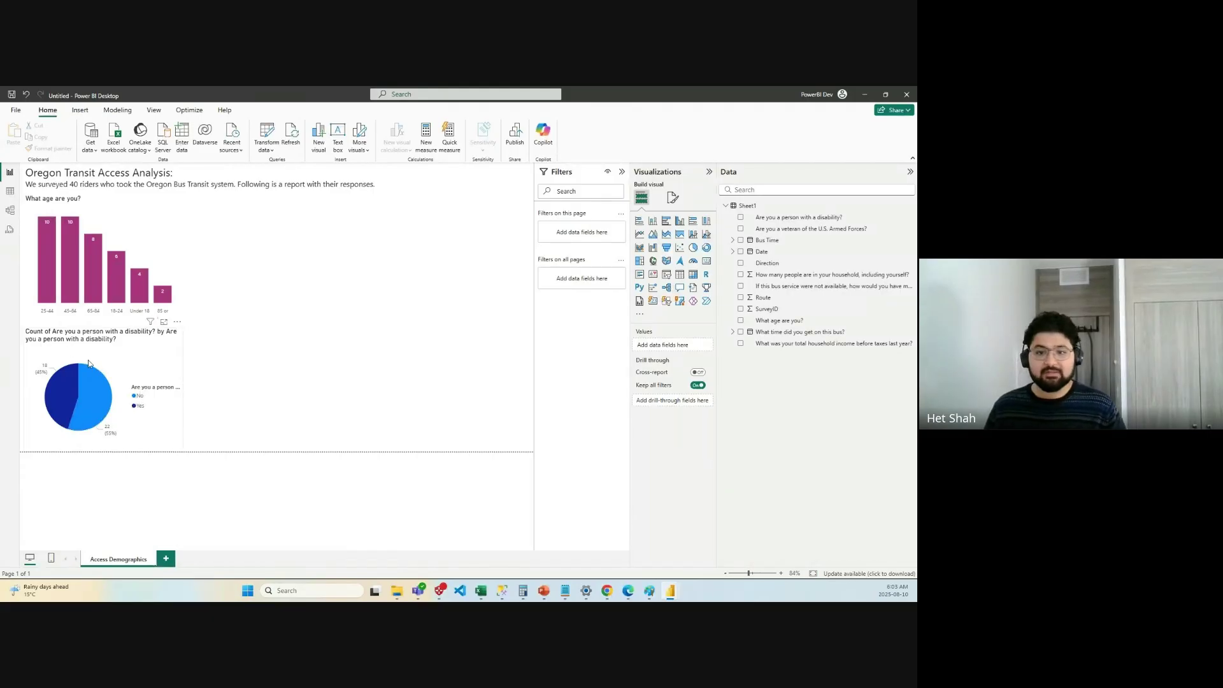
Set the contents of the disability pie chart's detail labels to category and percent of total.
click(152, 369)
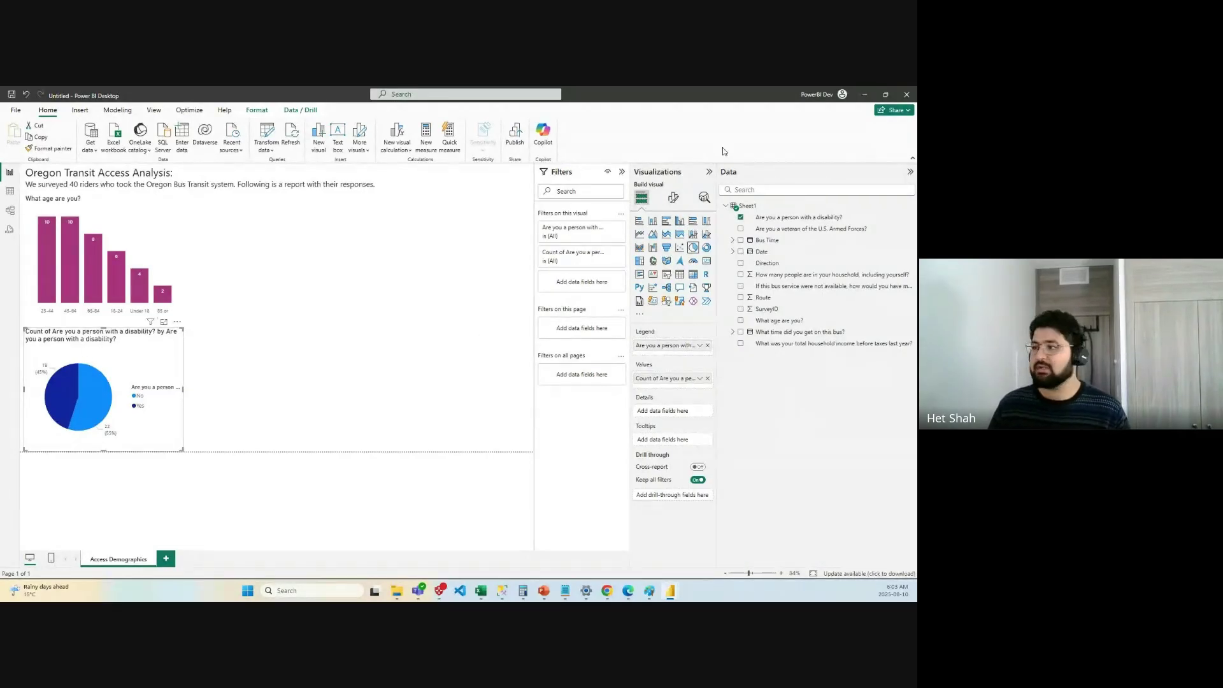
click(673, 198)
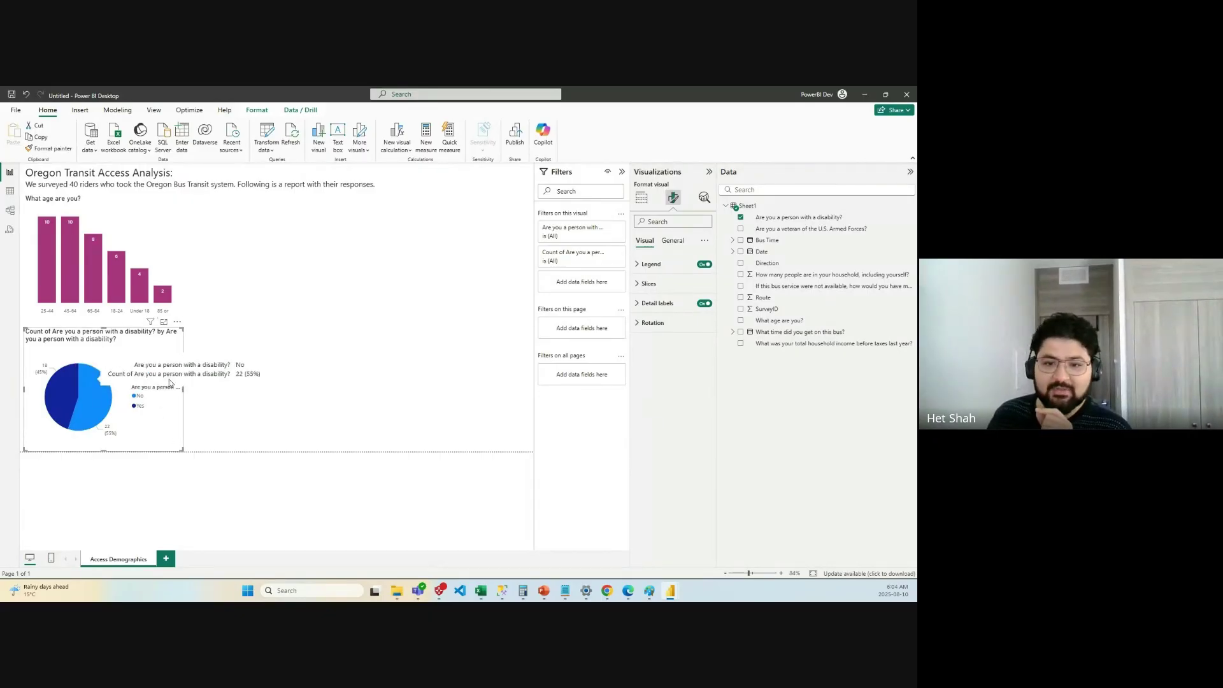
click(637, 303)
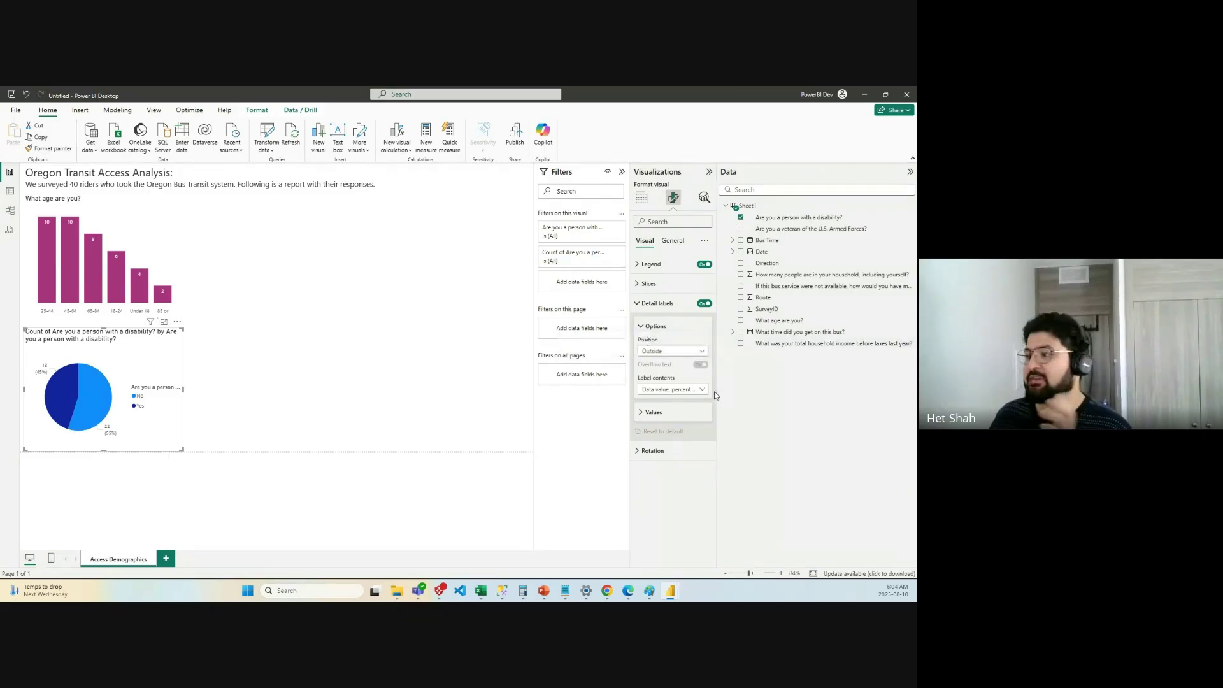
click(651, 305)
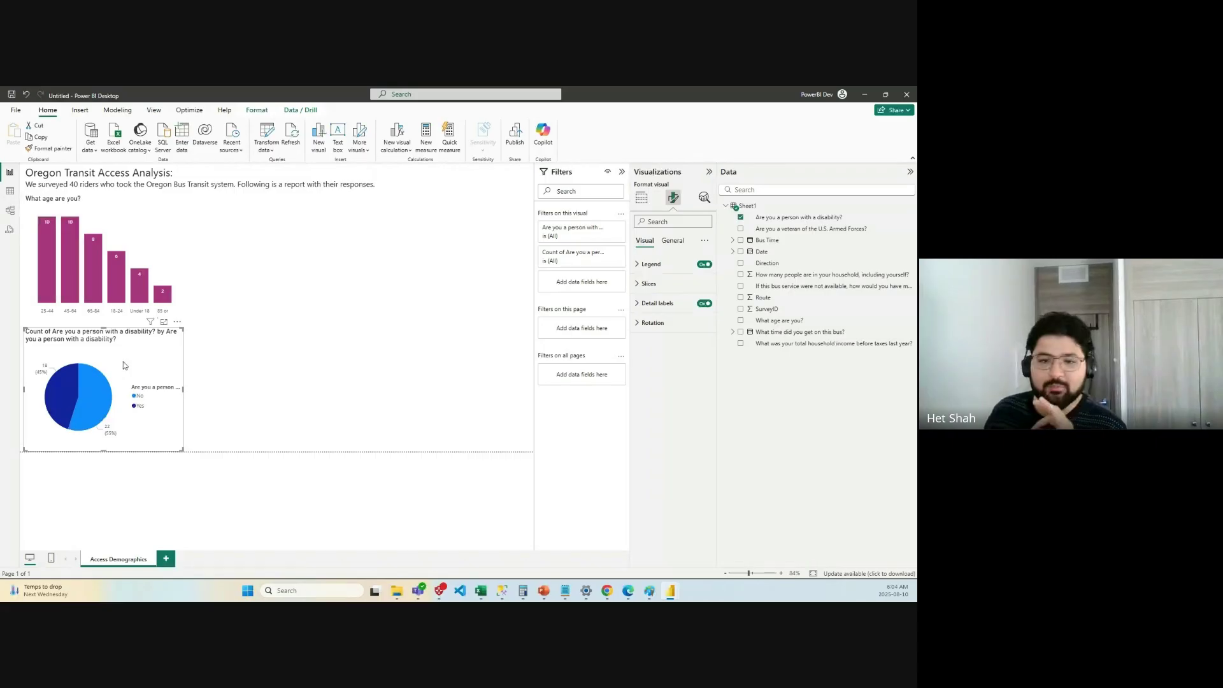
click(651, 303)
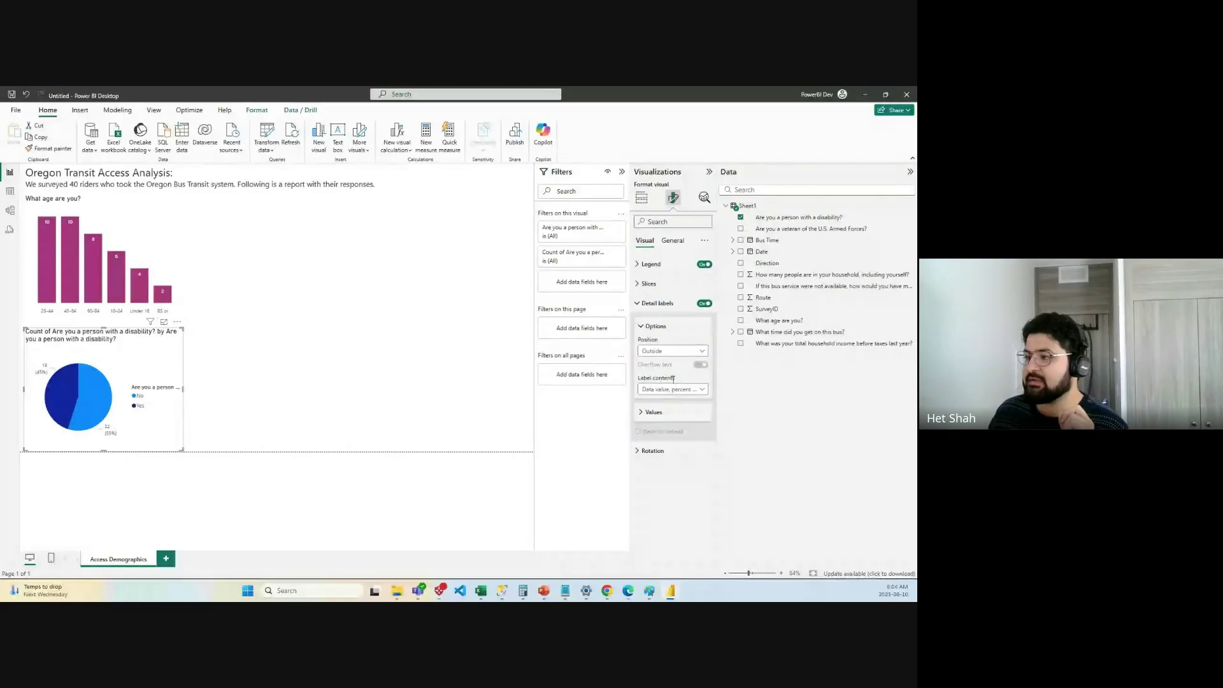
click(702, 389)
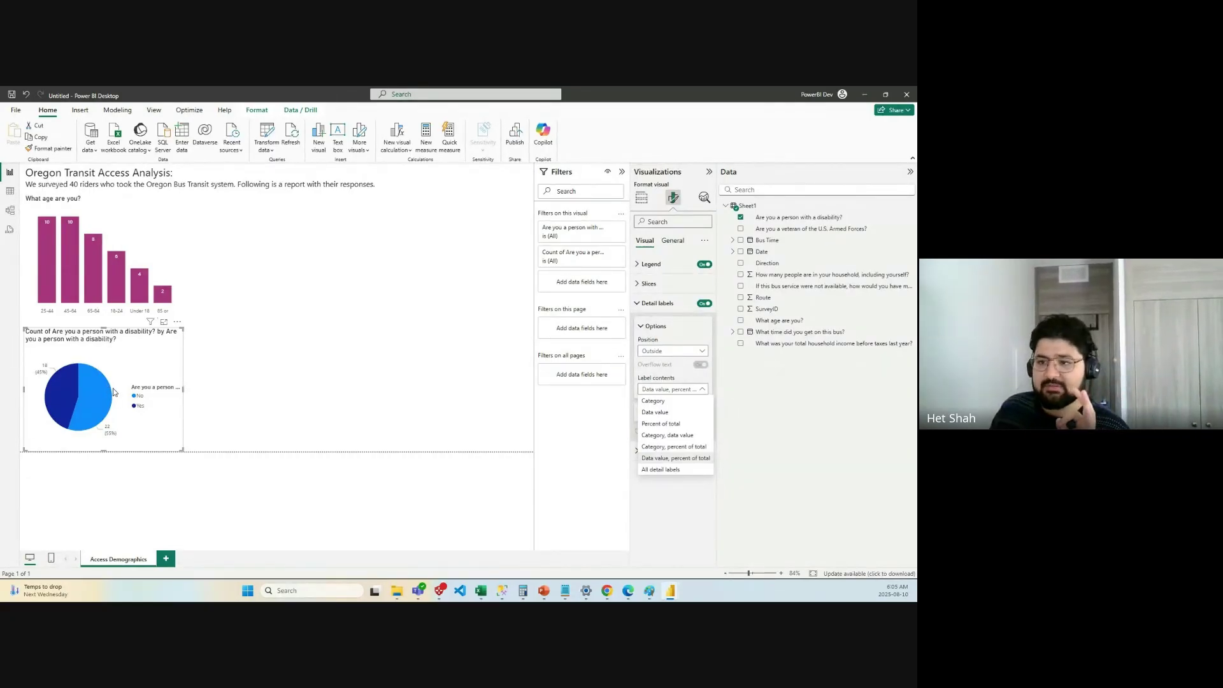
click(674, 446)
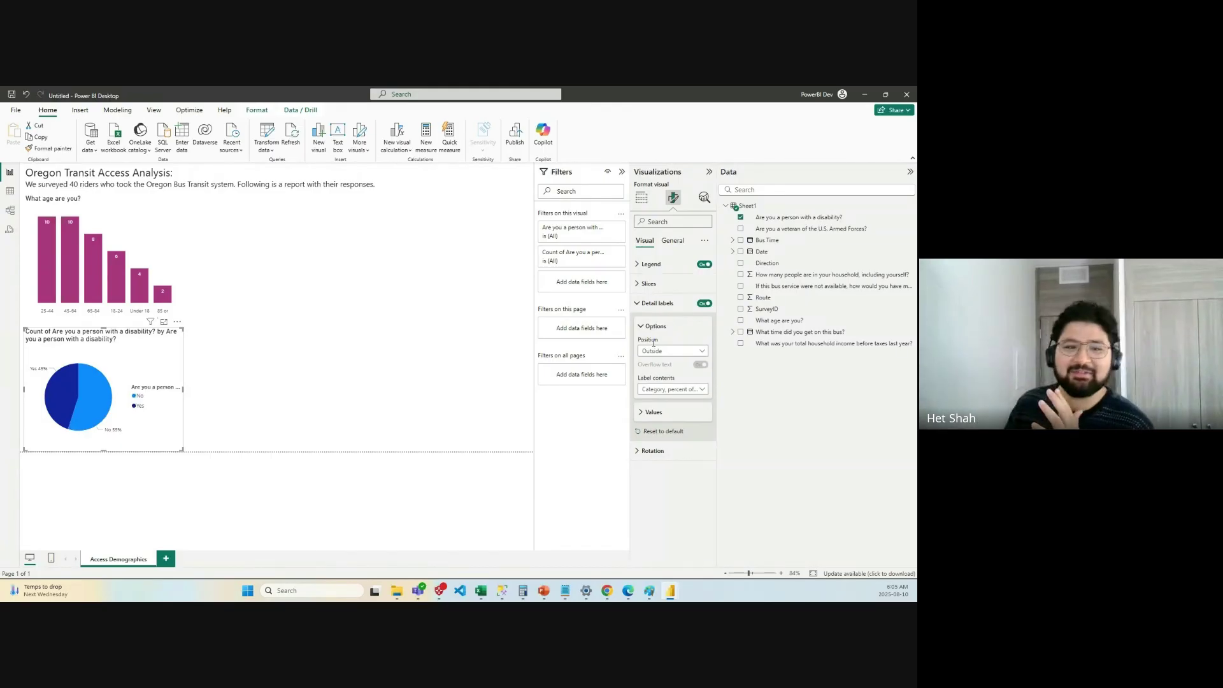
Position the pie chart's detail labels inside the slices and turn off its legend.
click(690, 354)
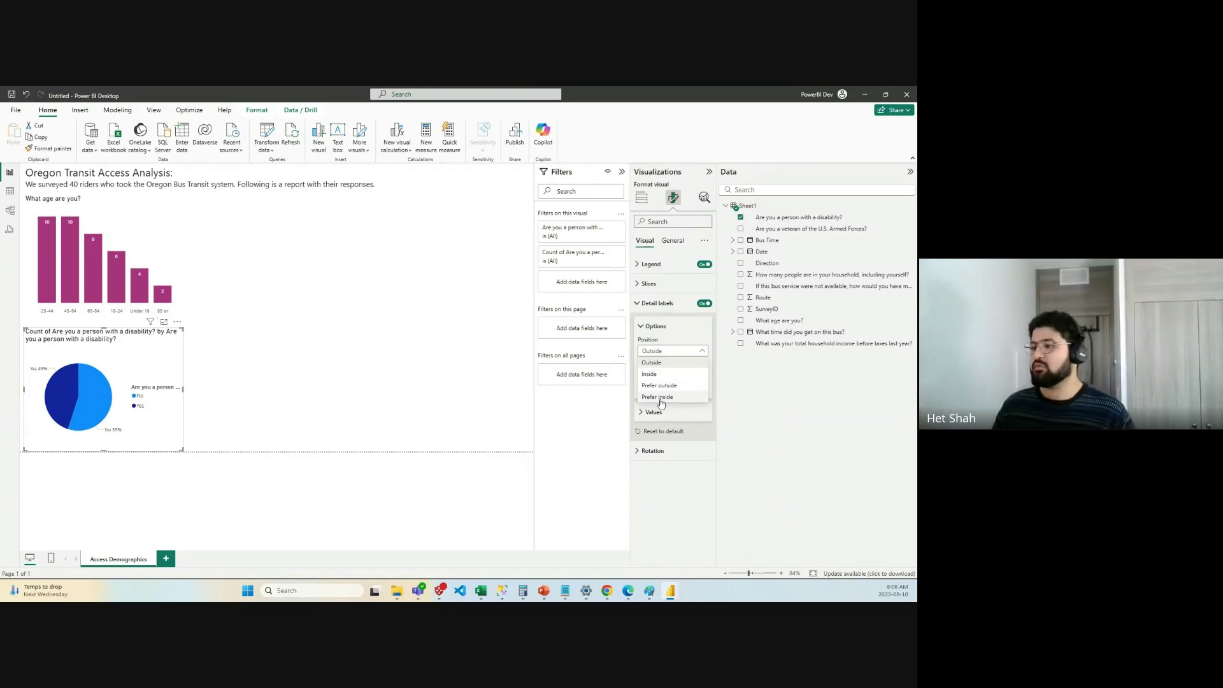
click(653, 374)
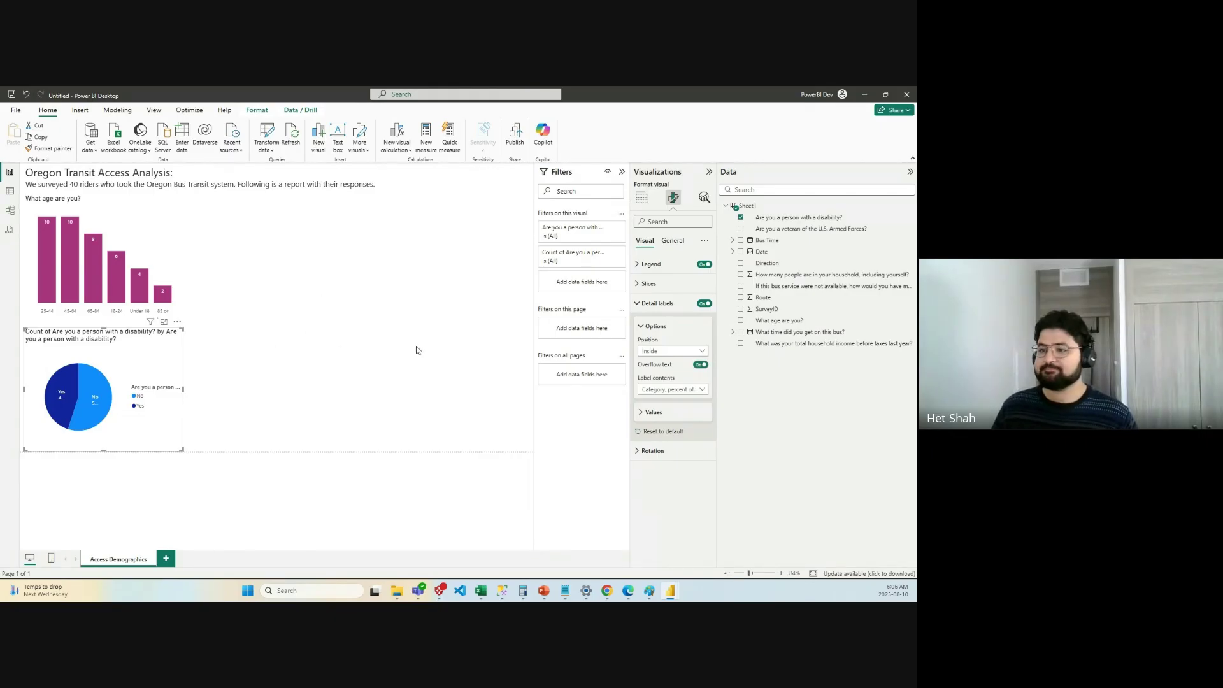
click(640, 304)
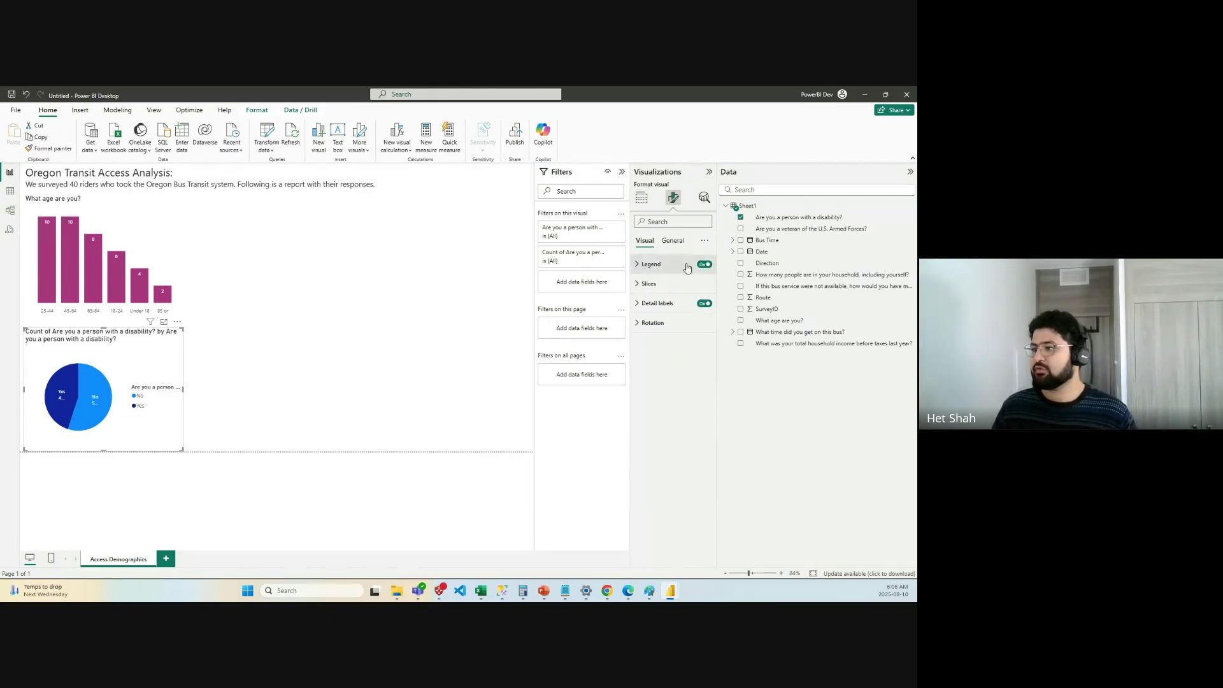
click(704, 263)
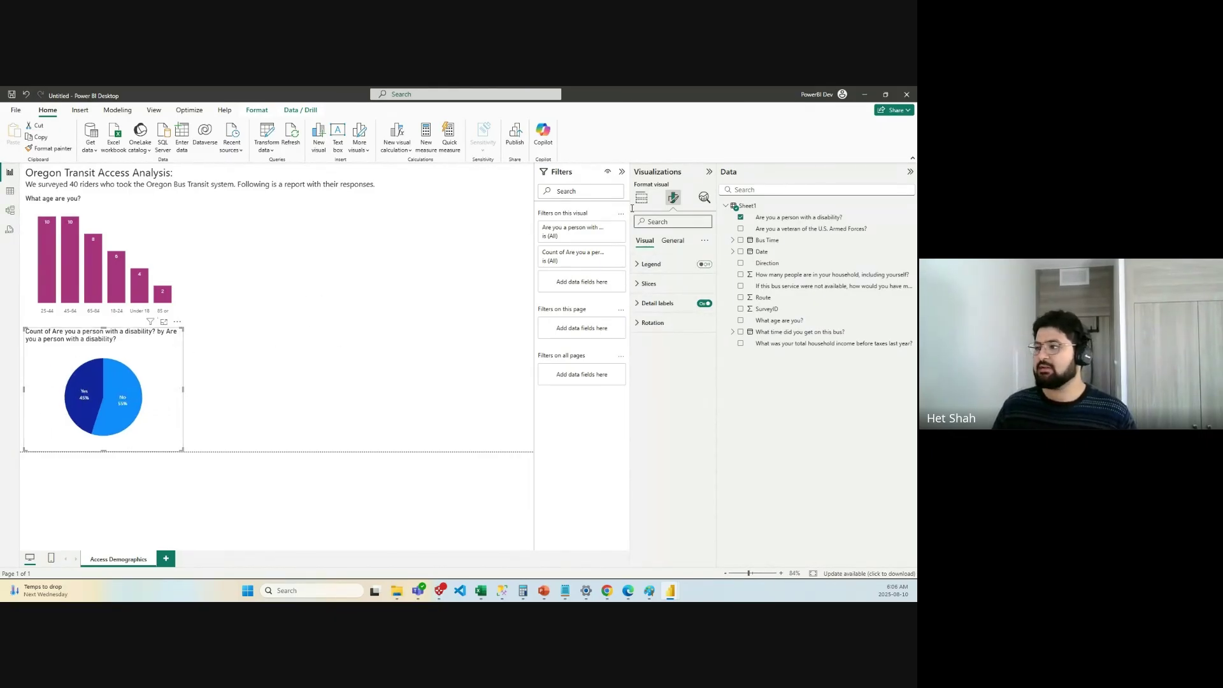
Remove "Count of" from the start of the disability pie chart's title.
click(672, 241)
click(709, 288)
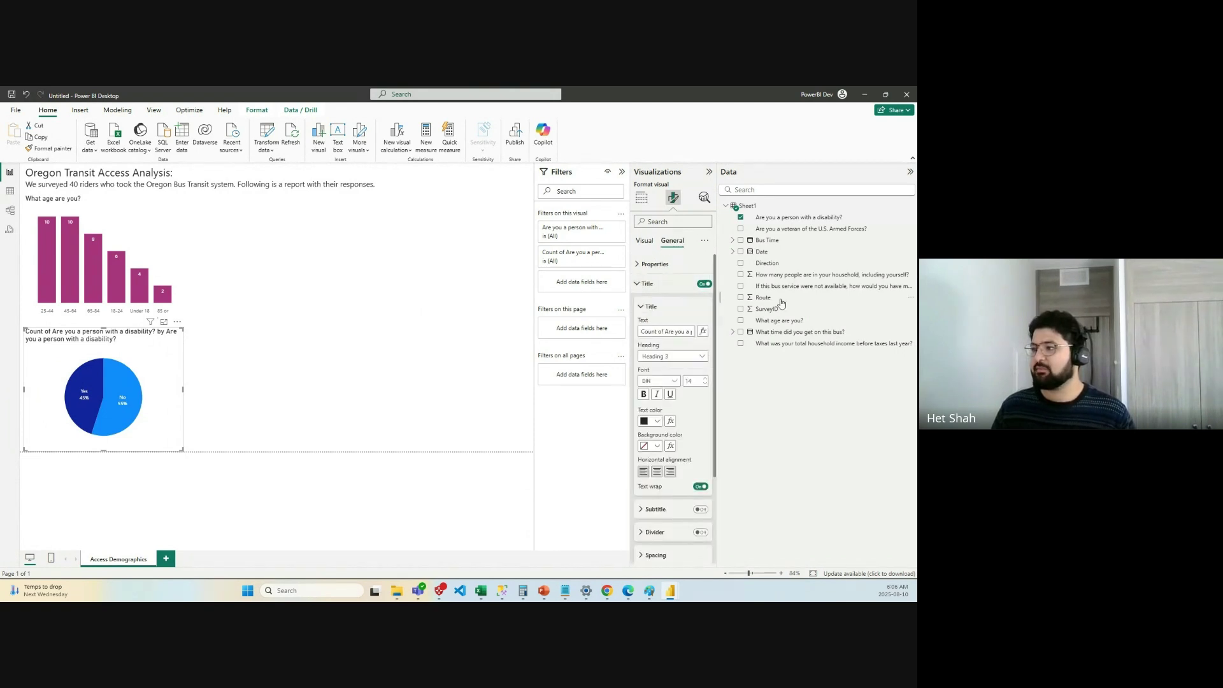
click(664, 332)
key(BackSpace)
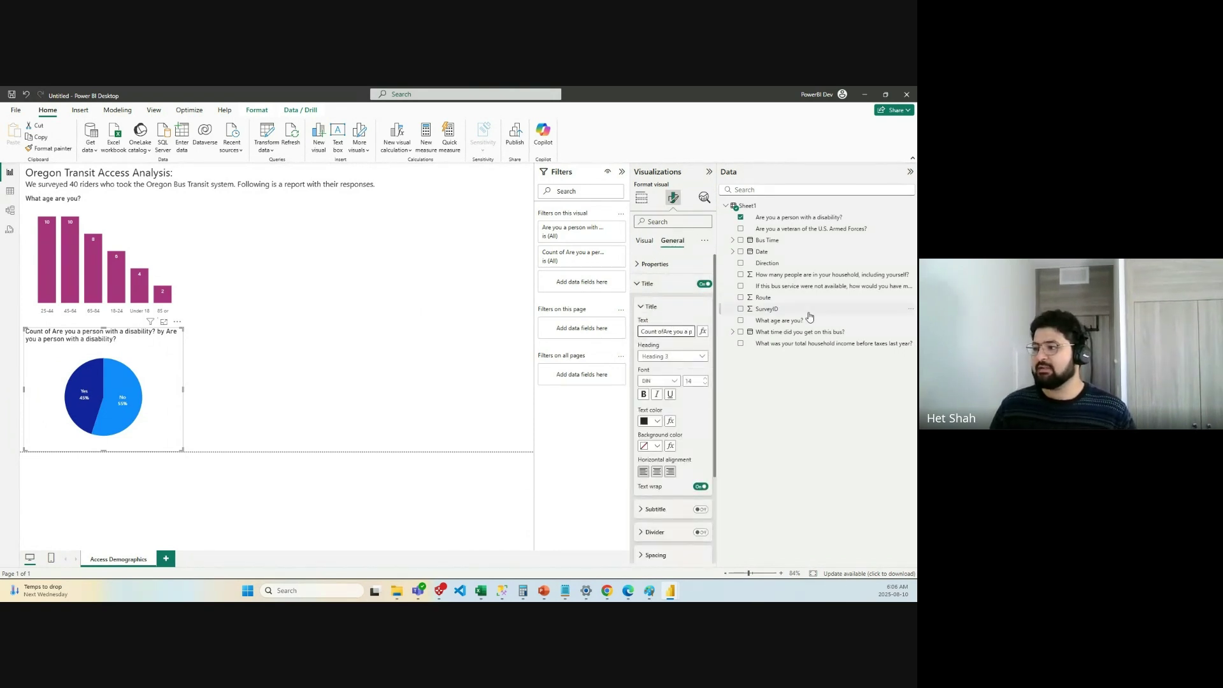
key(BackSpace)
key(BackSpace)
key(BackSpace)
key(BackSpace)
key(BackSpace)
key(BackSpace)
key(BackSpace)
key(BackSpace)
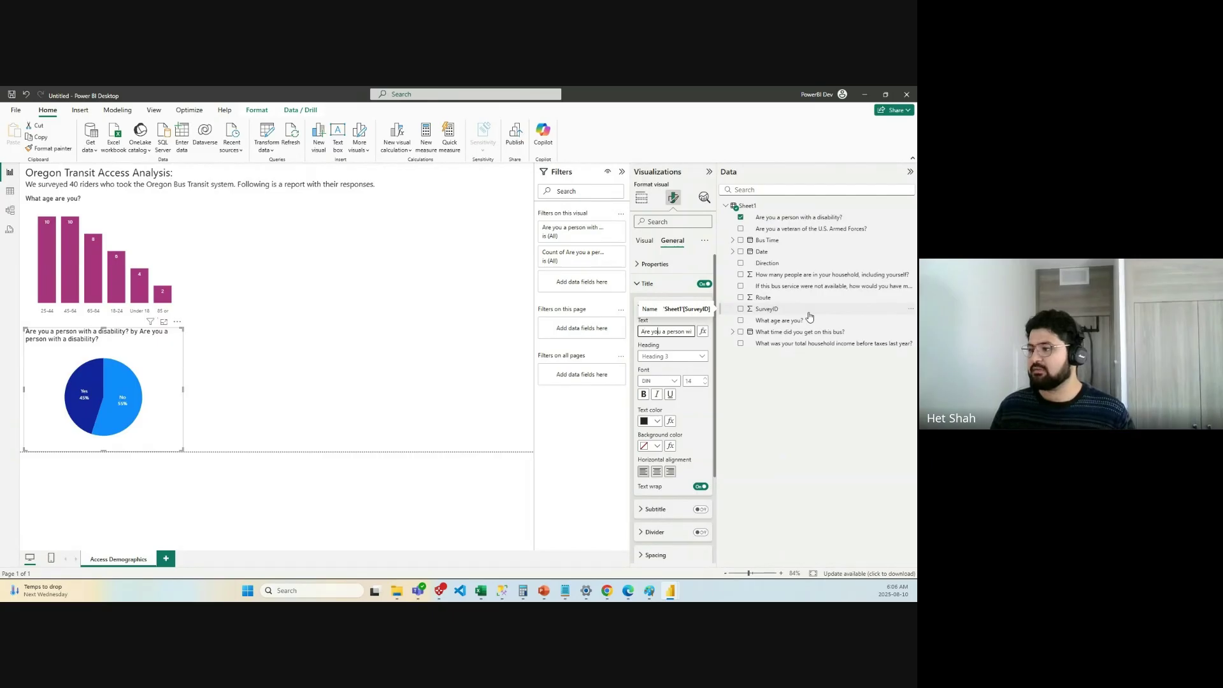
Delete the trailing "by Are you a person with a disability?" so the pie chart's title reads "Are you a person with a disability?".
key(Right)
key(Right)
key(Right)
key(Right)
key(Right)
key(Right)
key(Right)
key(Right)
key(Right)
key(Right)
key(Right)
key(Right)
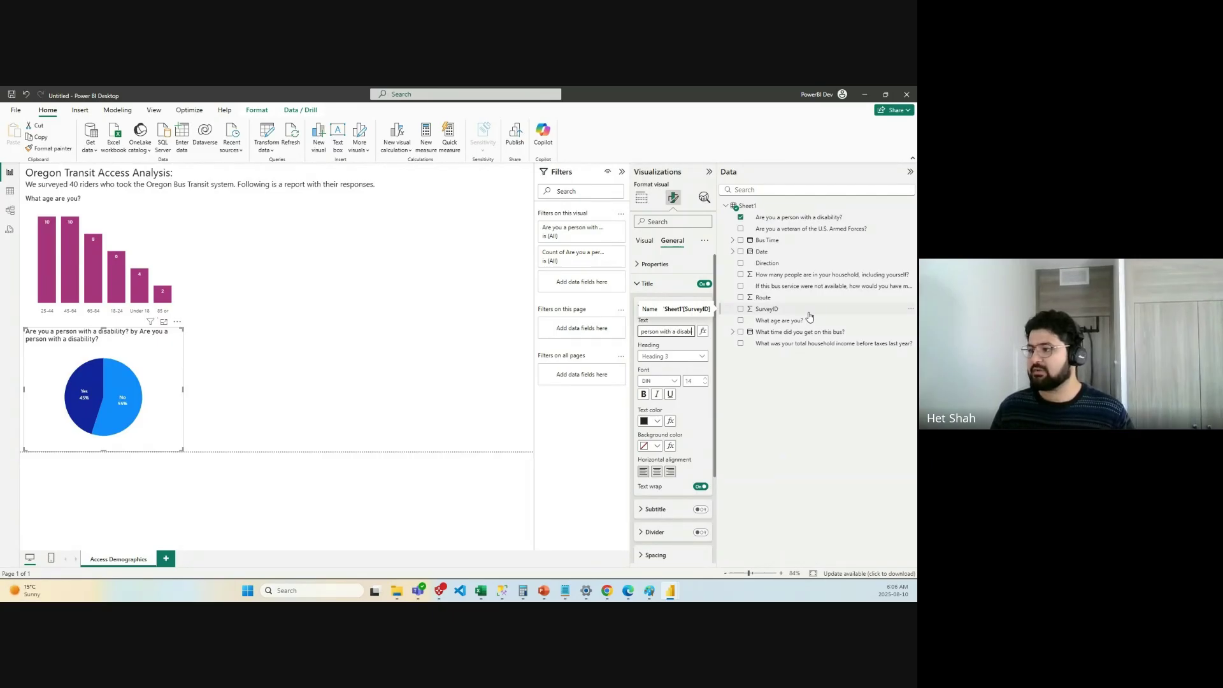
key(Right)
key(Right)
key(Right)
key(Right)
key(Right)
key(shift+Right)
key(shift+Right)
key(shift+Right)
key(shift+Right)
key(shift+Right)
key(shift+Right)
key(shift+Right)
key(shift+Right)
key(shift+Right)
key(shift+Right)
key(shift+Right)
key(shift+Right)
key(shift+Right)
key(shift+Right)
key(shift+Right)
key(shift+Right)
key(shift+Right)
key(shift+Right)
key(shift+Right)
key(shift+Right)
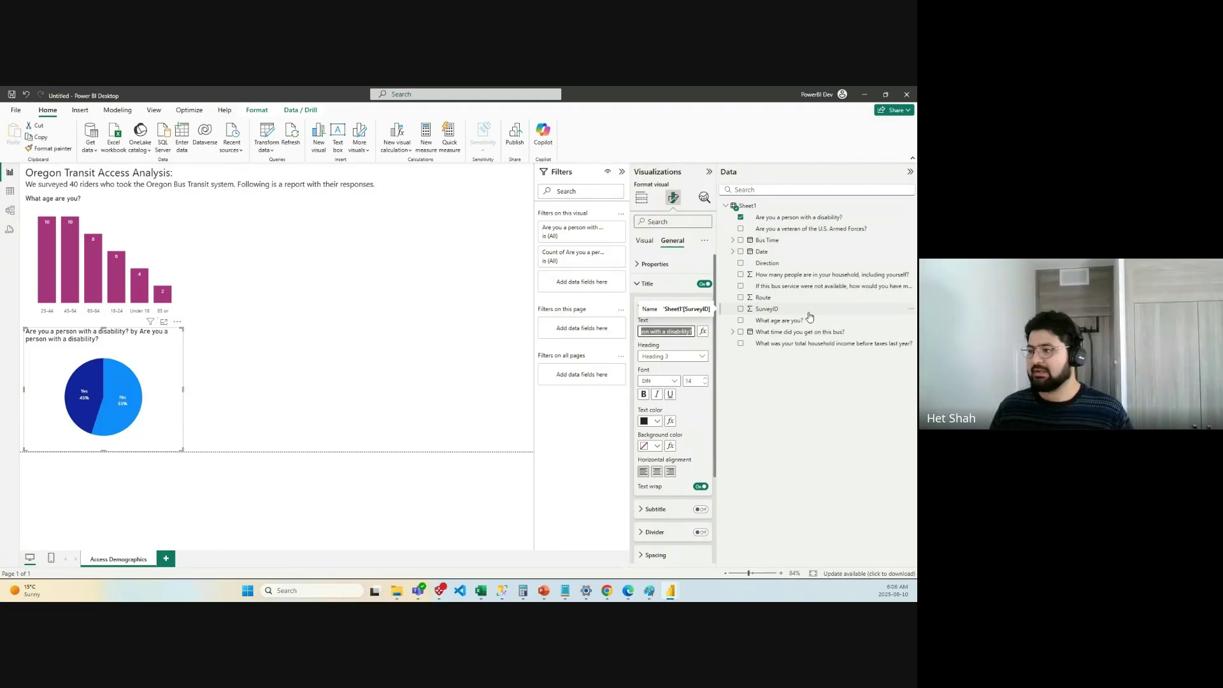
key(Delete)
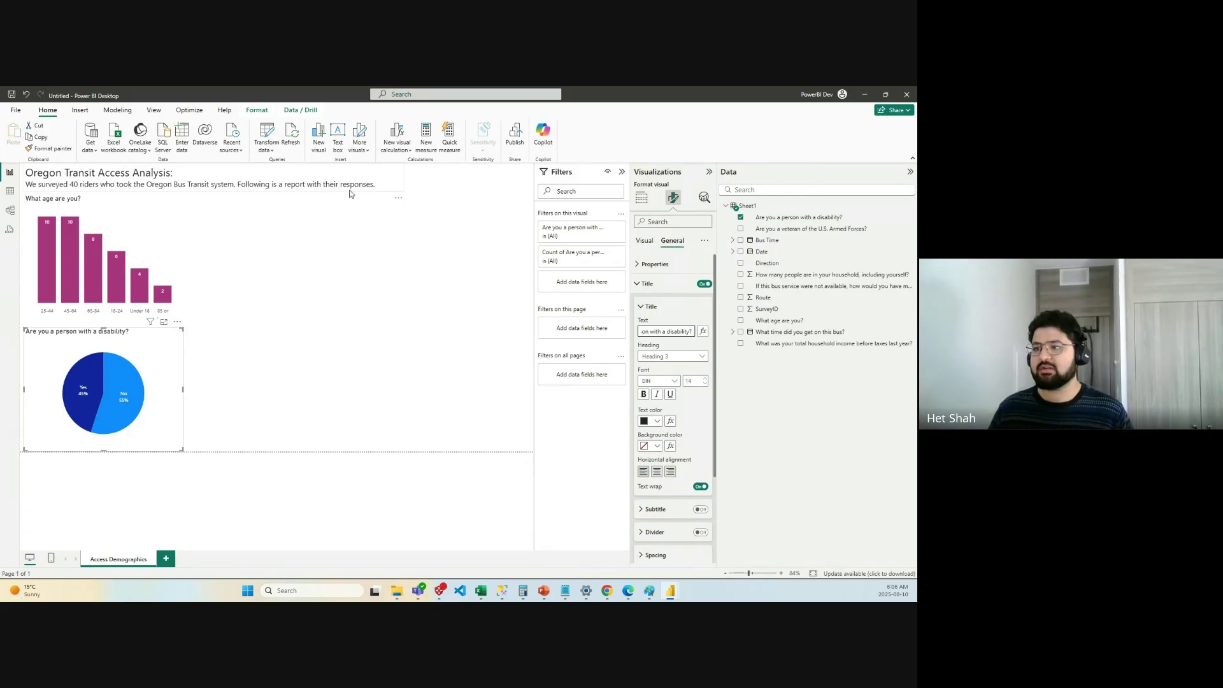
click(334, 331)
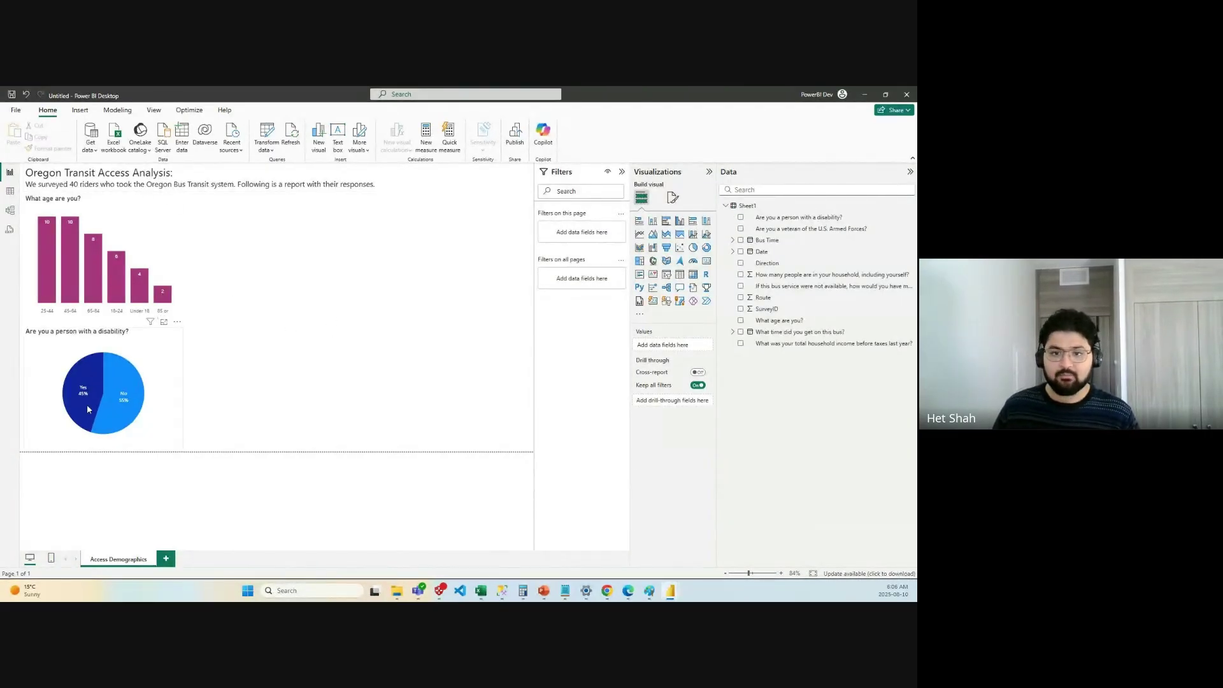
Set the pie chart's "No" slice to the recently used magenta of the age chart's columns.
click(153, 347)
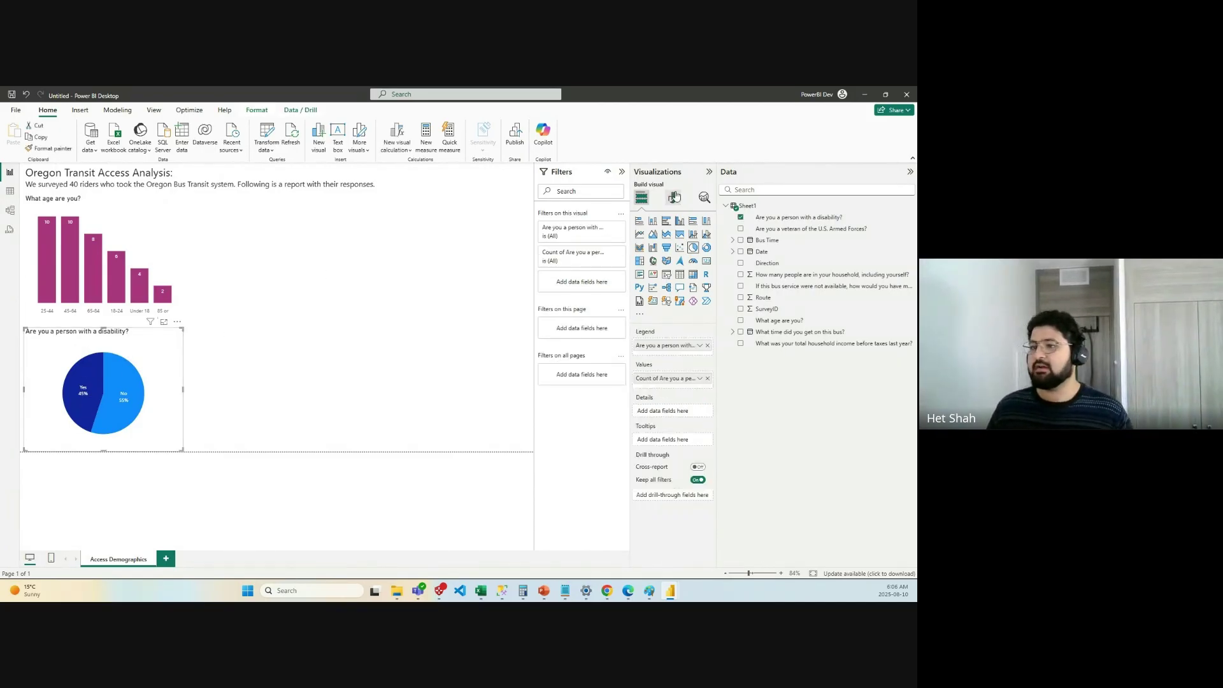
click(673, 197)
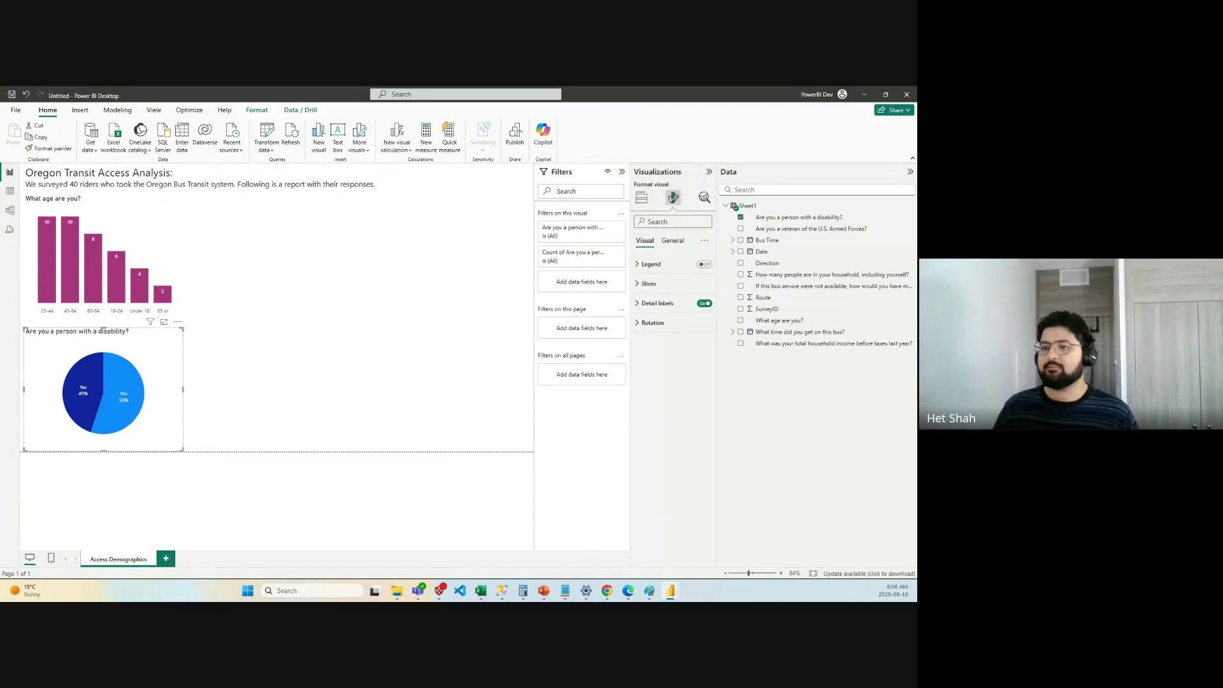
click(119, 250)
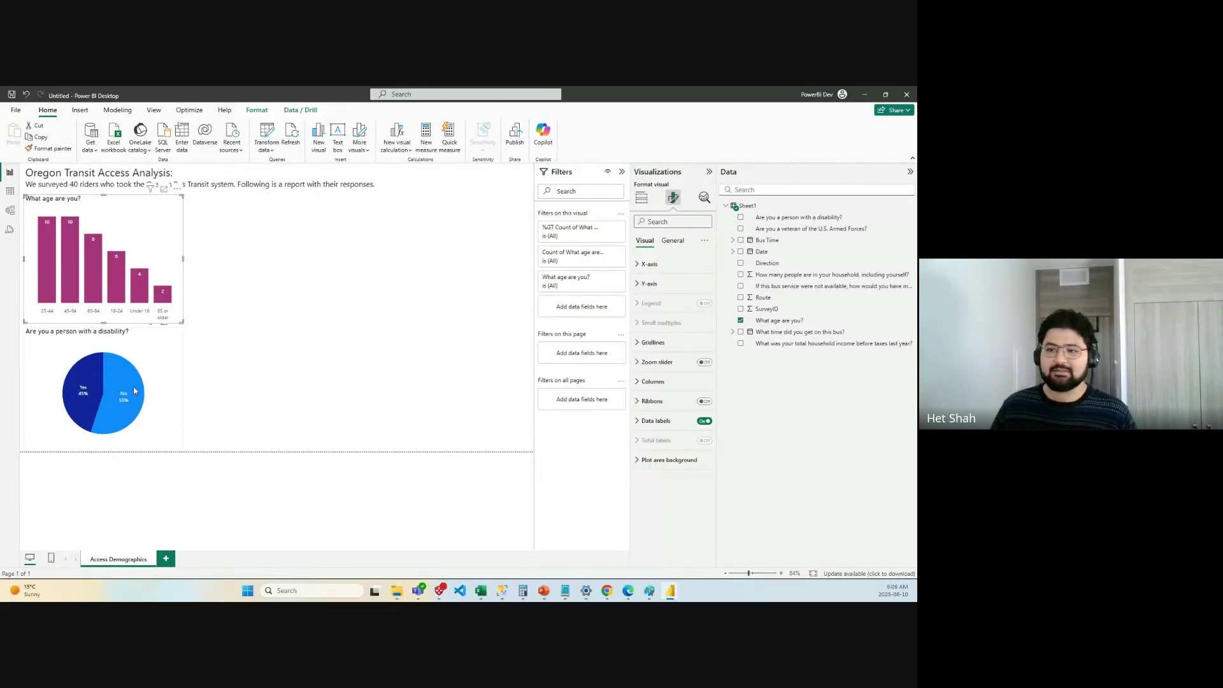
click(133, 391)
click(145, 396)
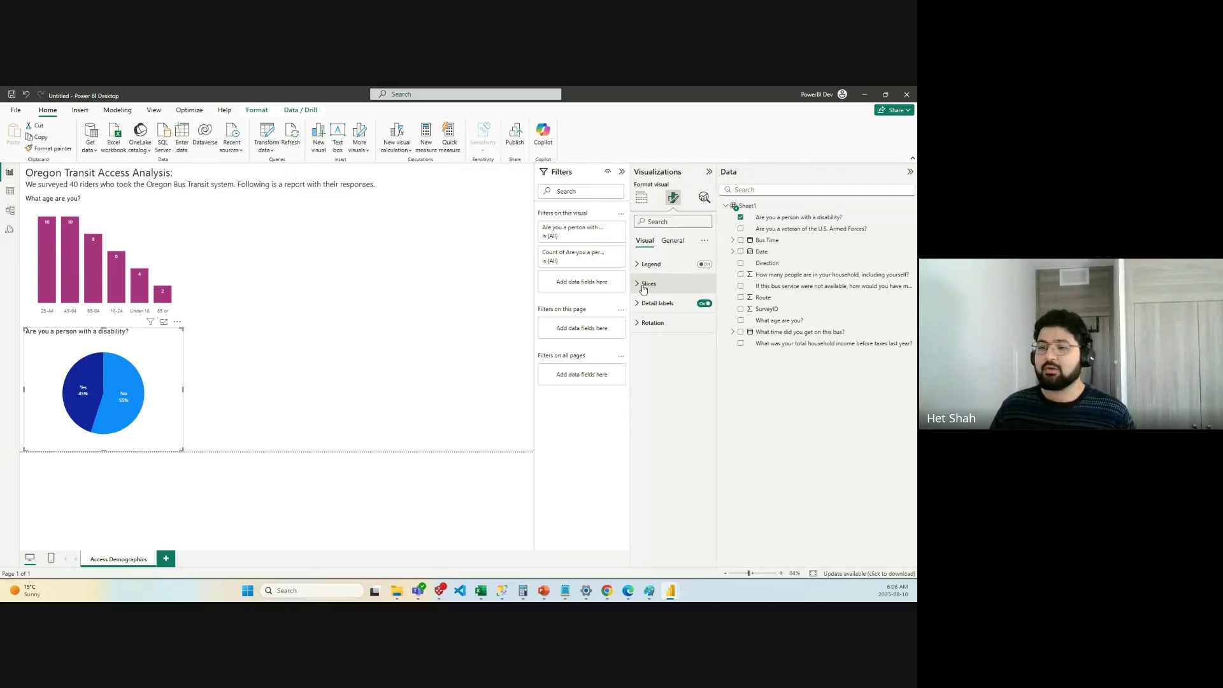
click(153, 238)
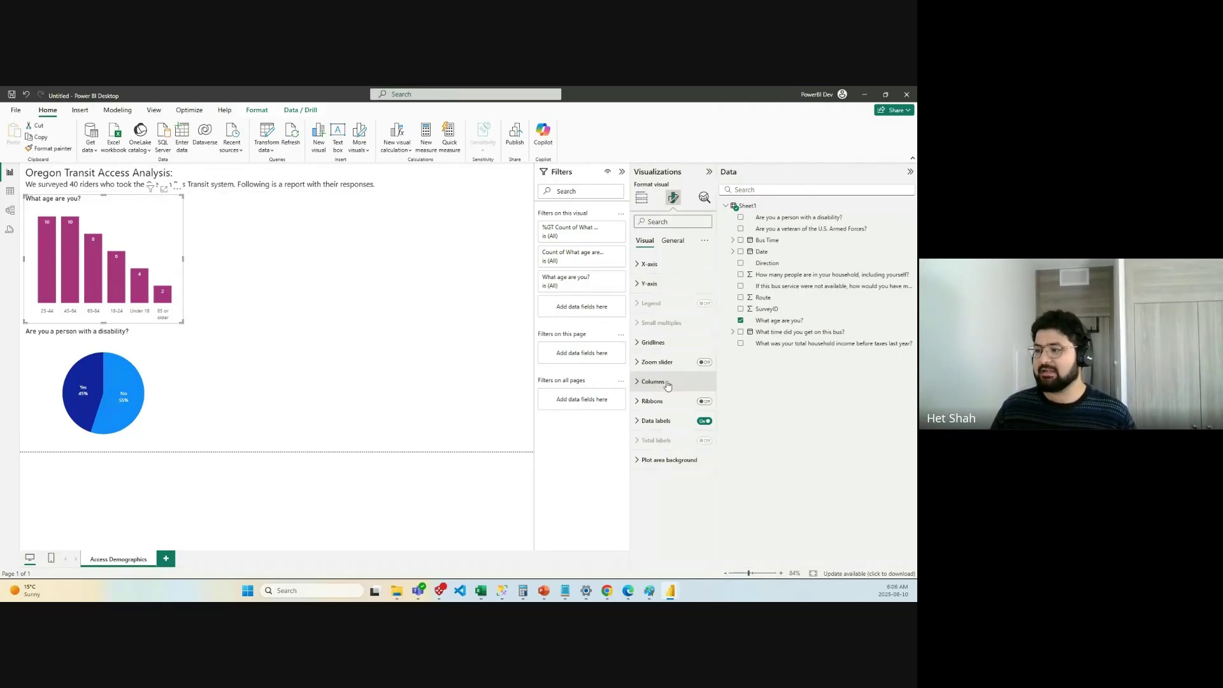
click(159, 358)
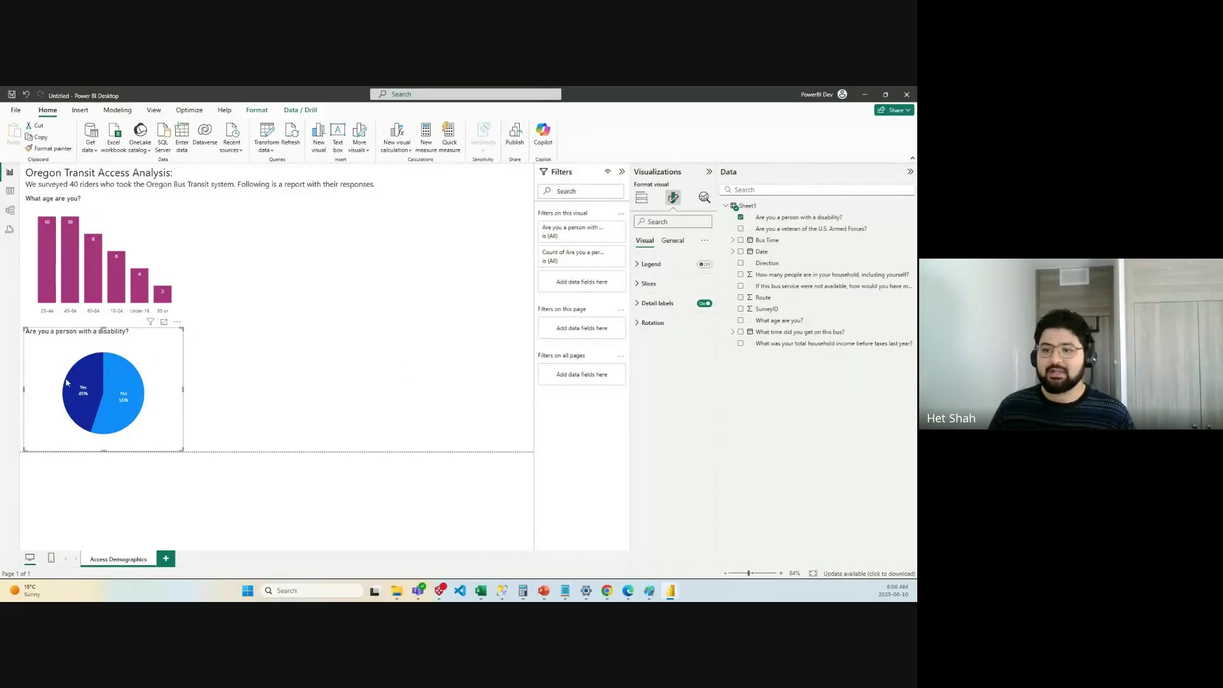
click(653, 285)
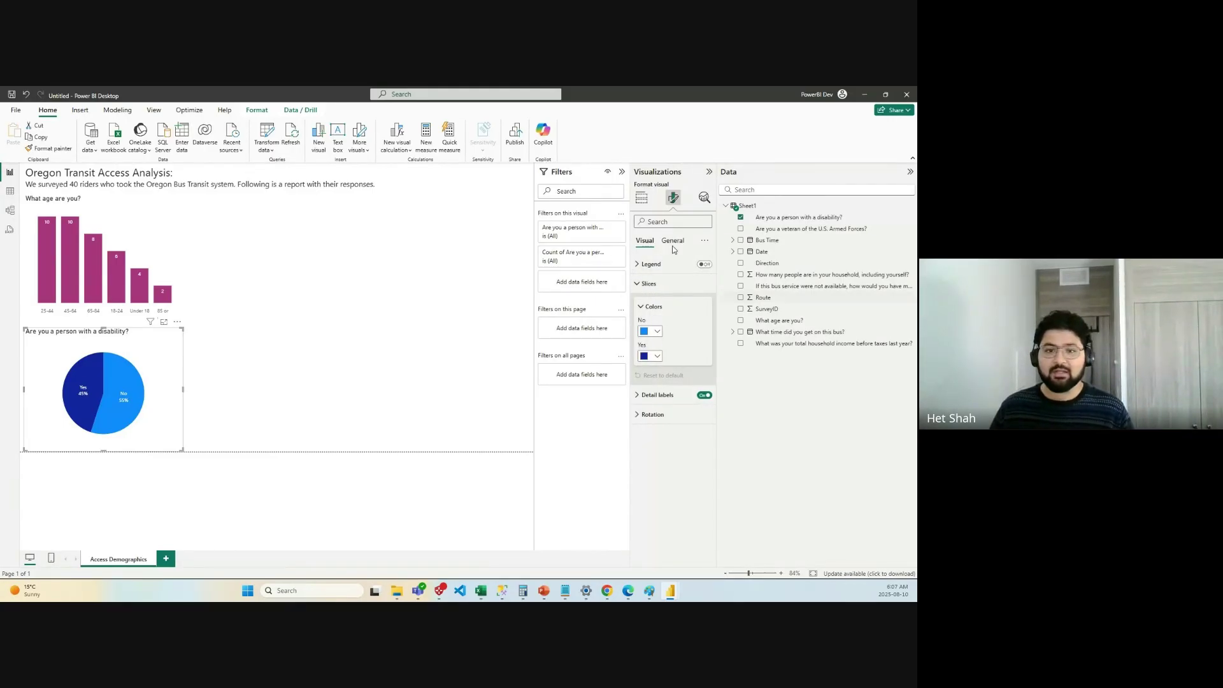
click(657, 331)
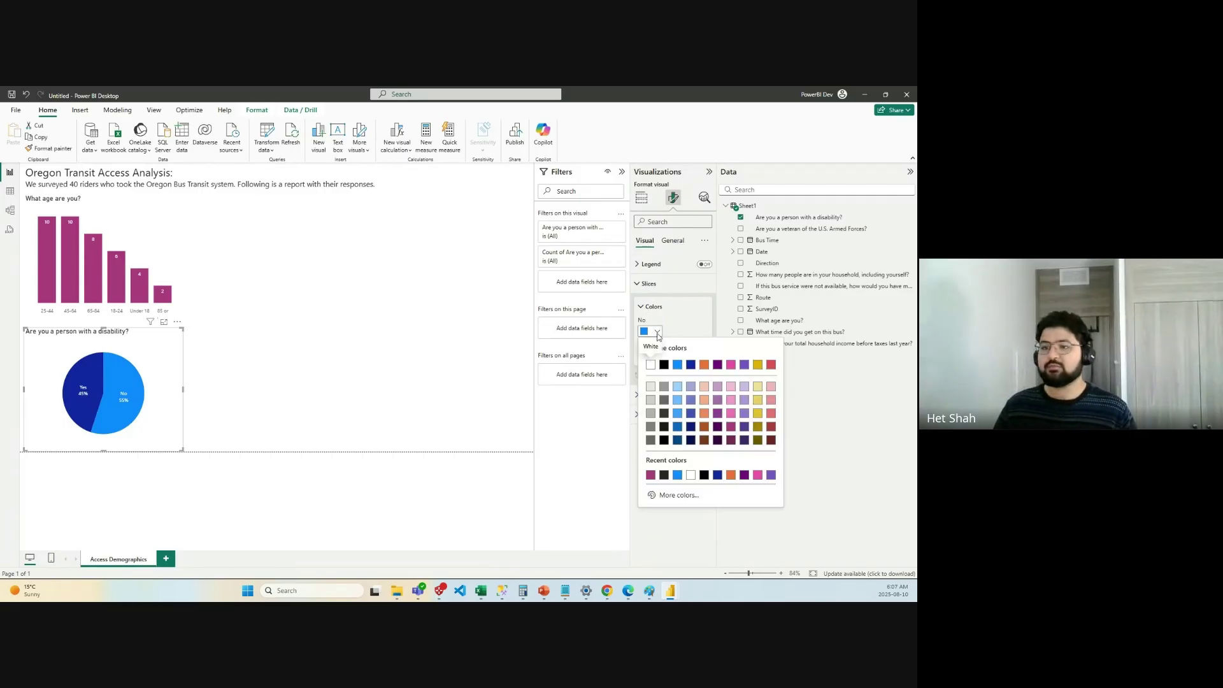
click(658, 336)
click(658, 336)
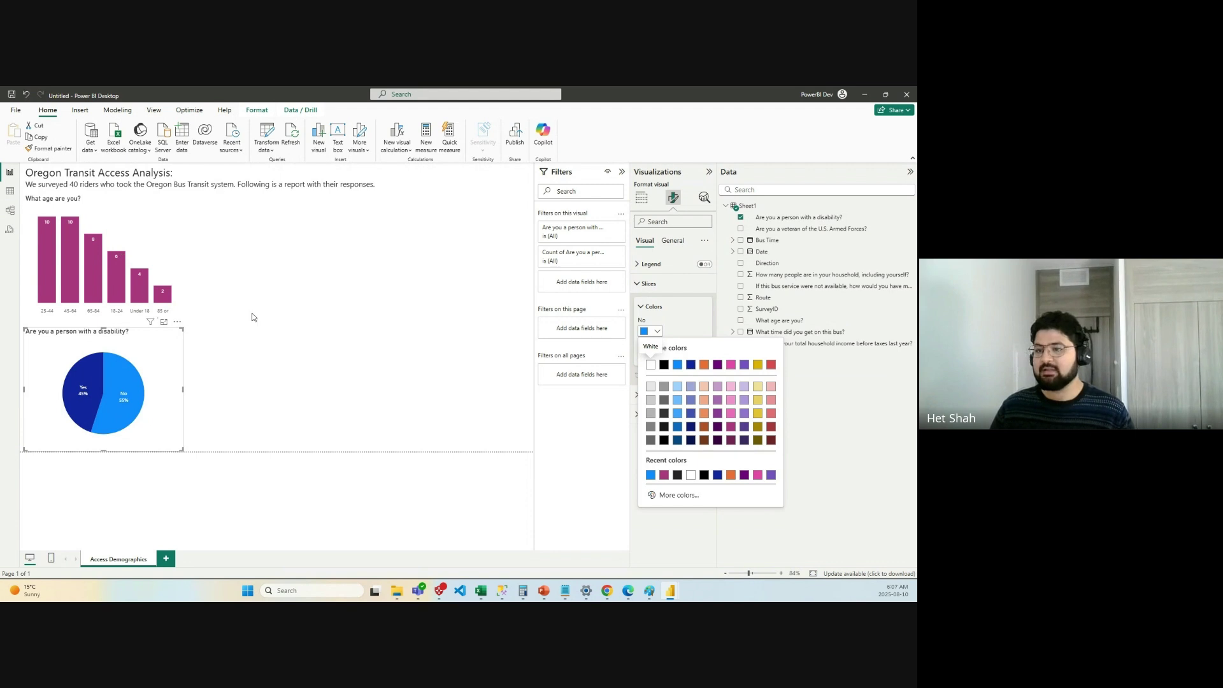
click(662, 475)
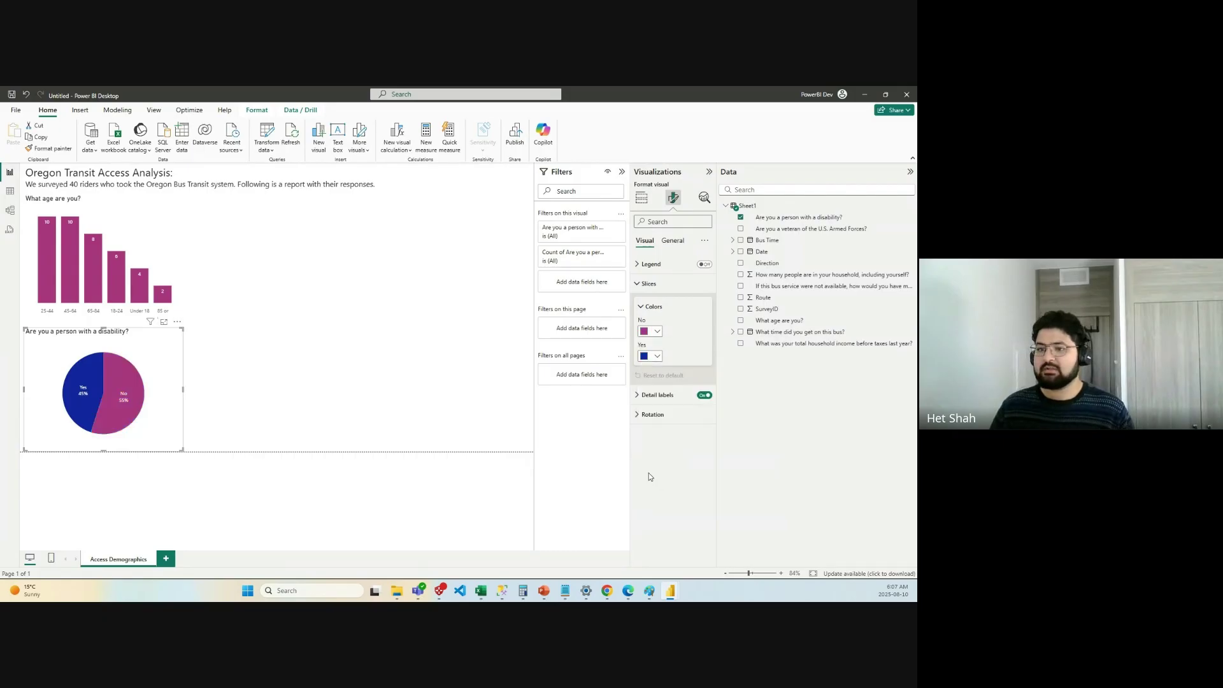
click(410, 318)
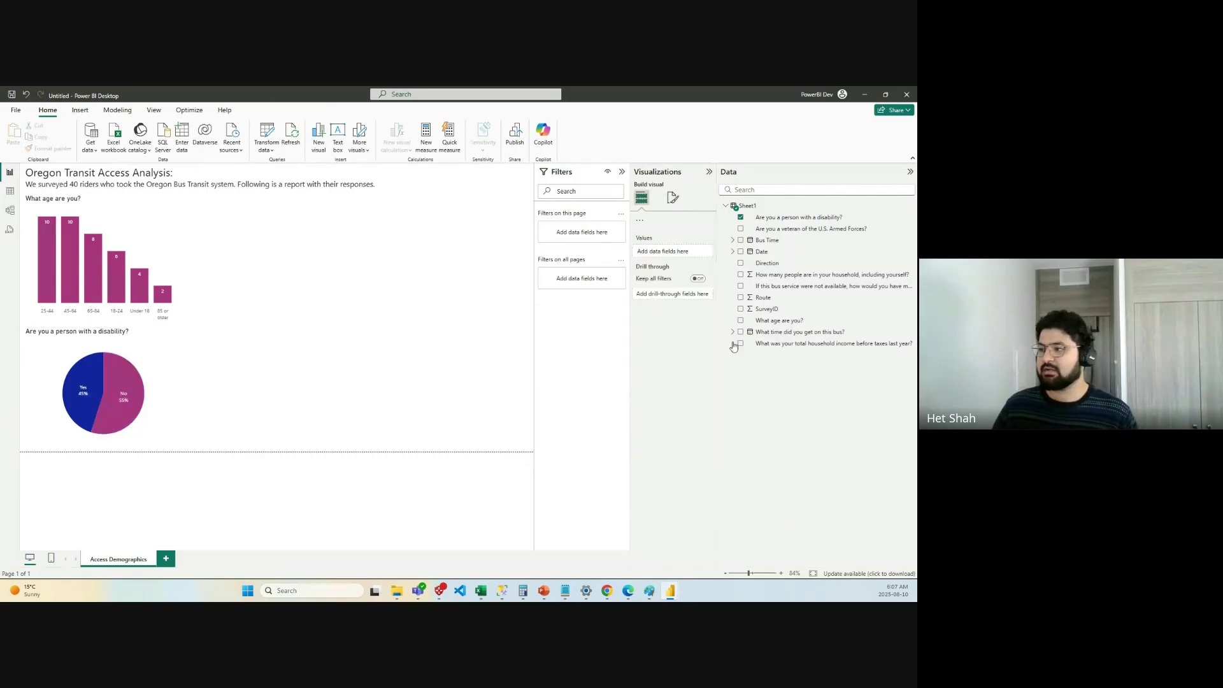
Set the pie chart's "Yes" slice to the custom color #717BC5.
click(150, 363)
click(676, 197)
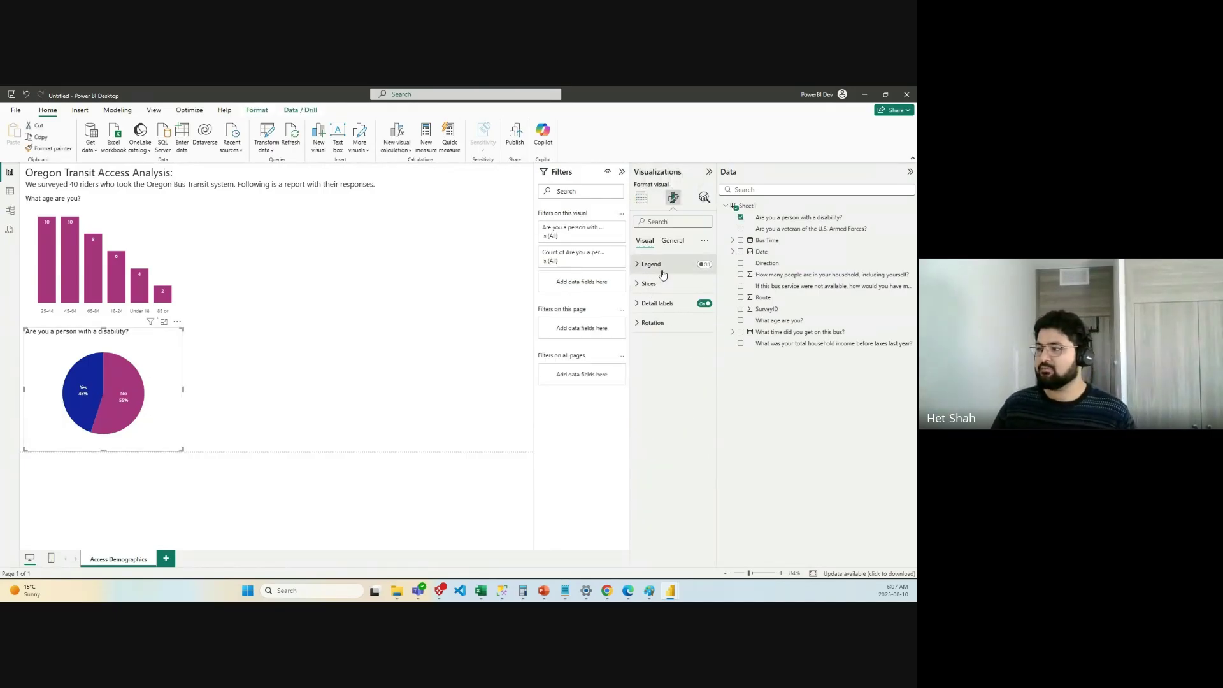
click(650, 283)
click(657, 360)
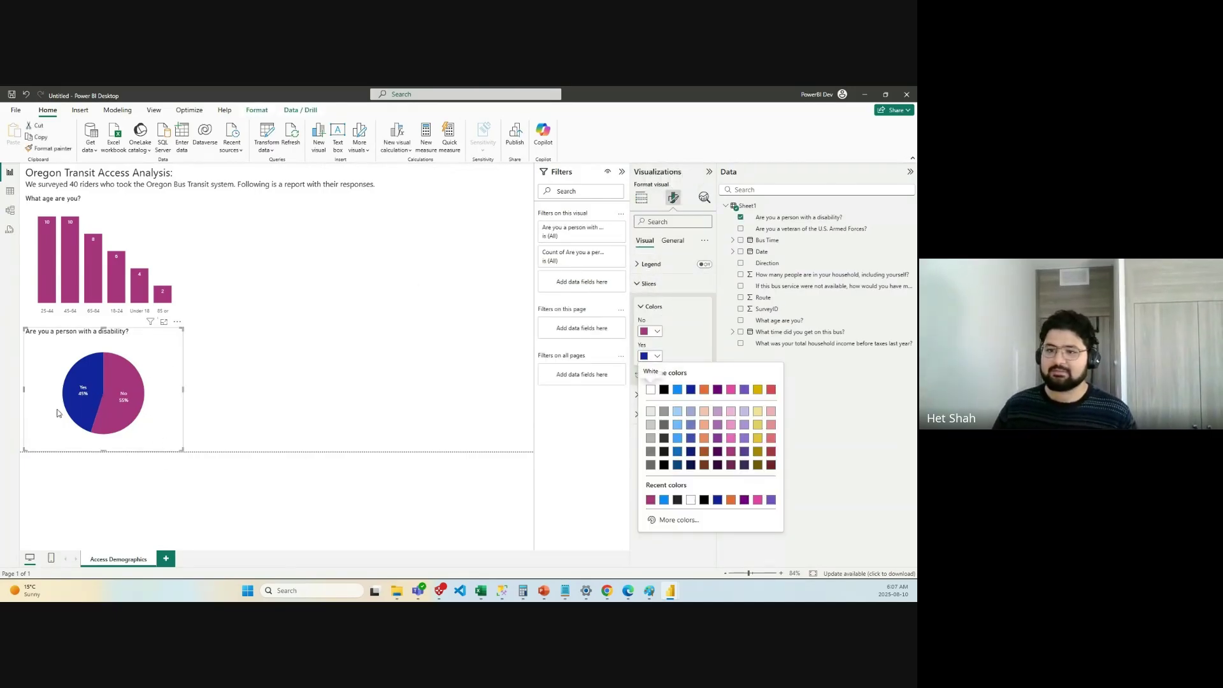
click(675, 519)
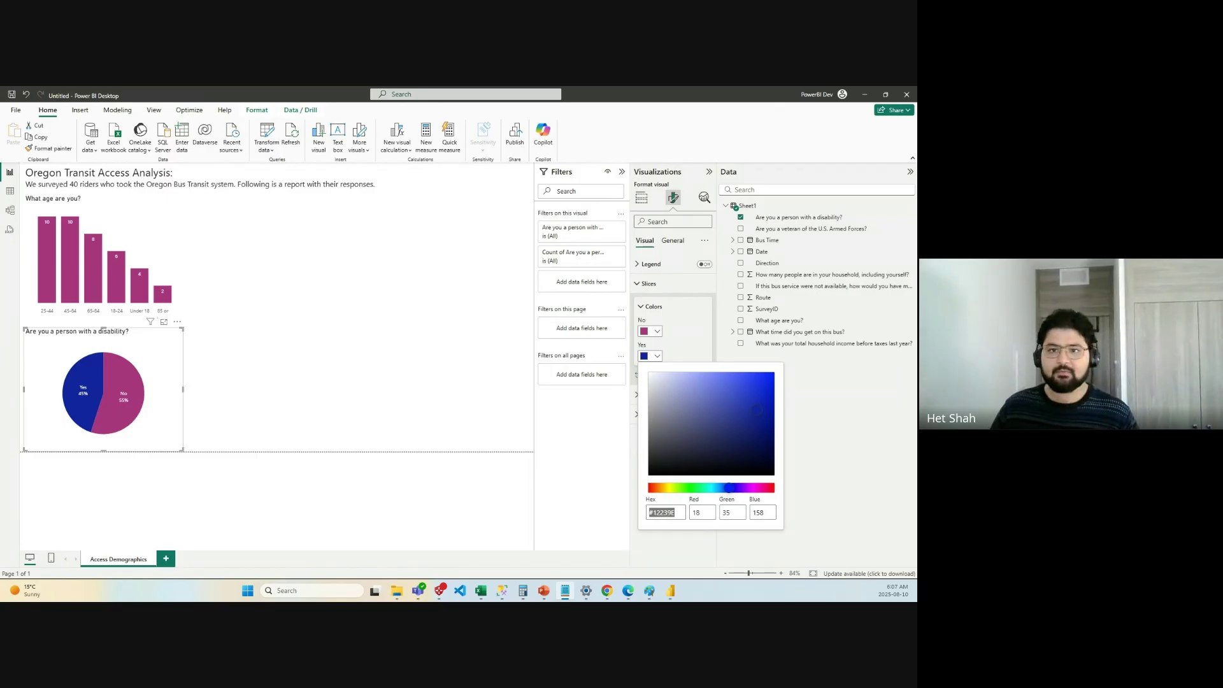
text(#717BC5)
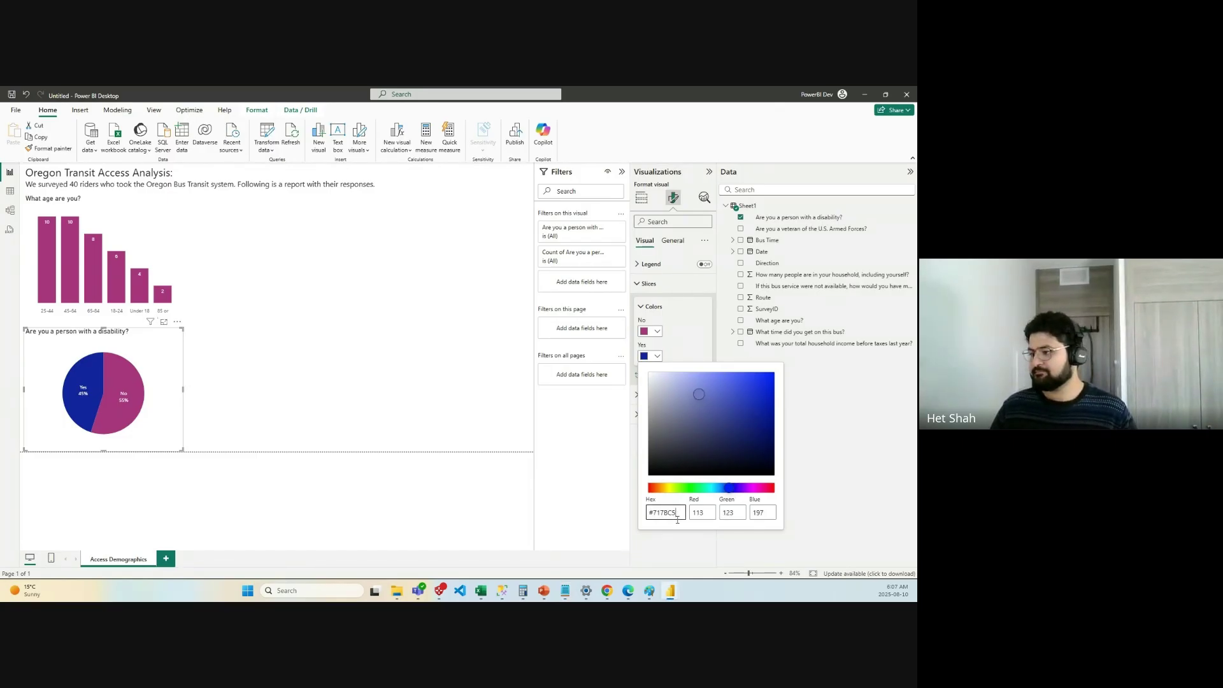
click(587, 462)
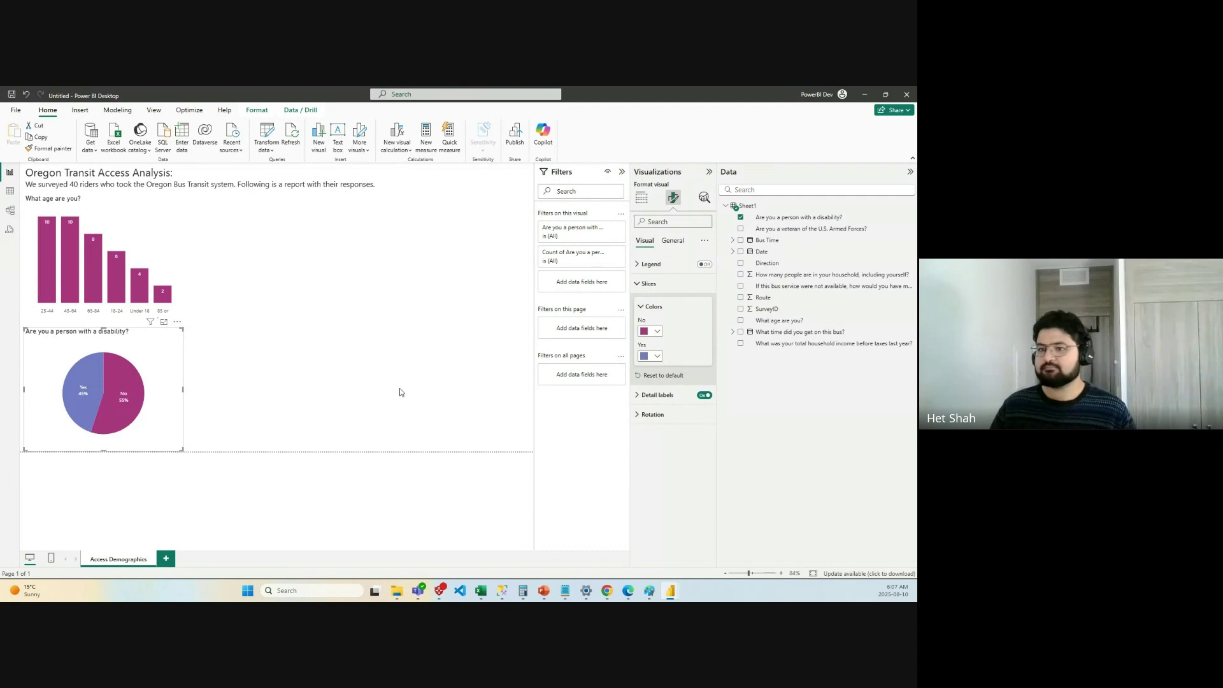
click(360, 365)
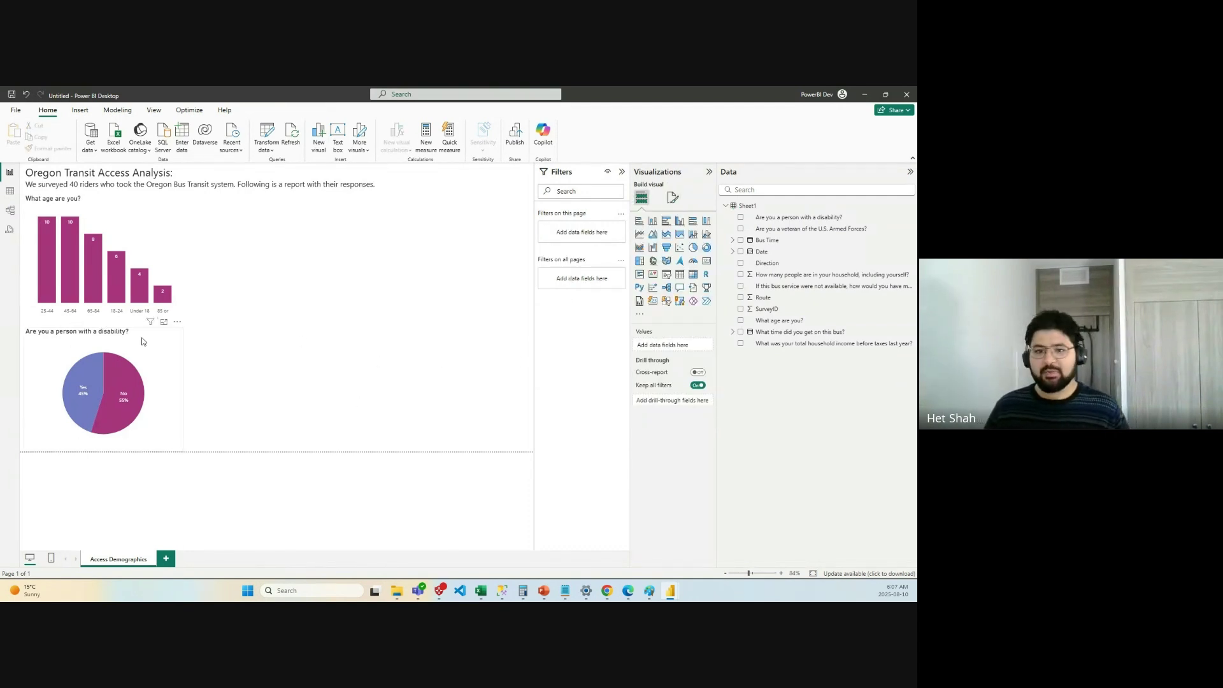
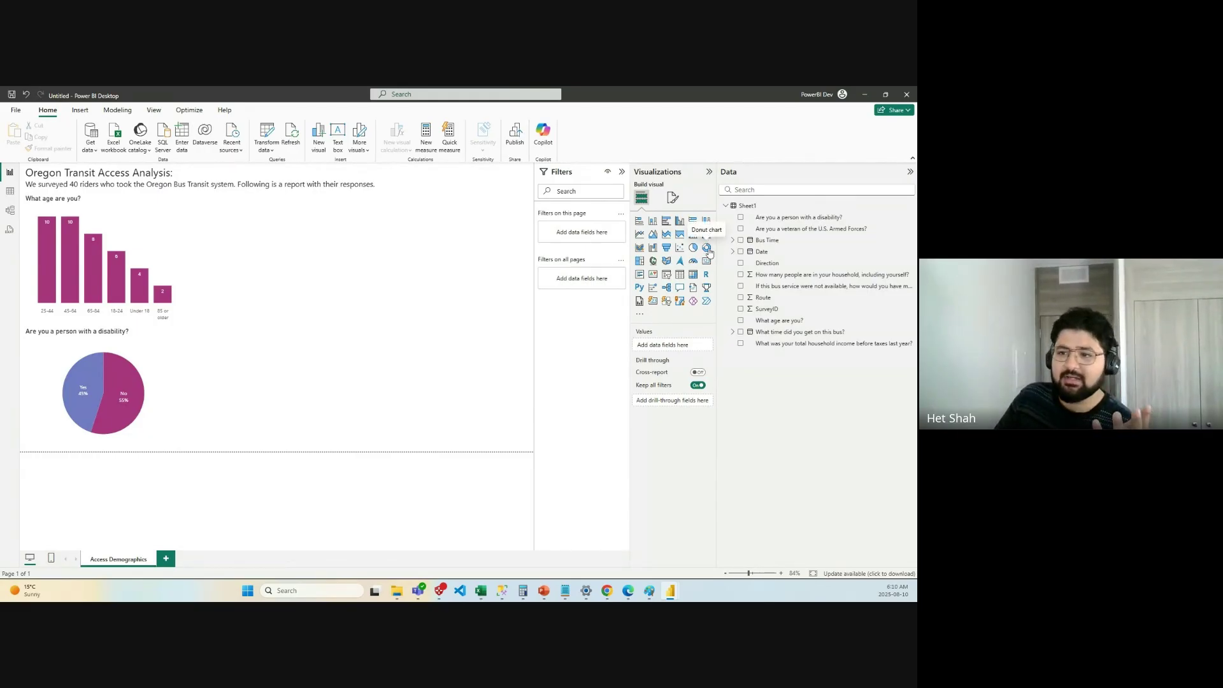
Add a donut chart with "Are you a person with a disability?" as both its legend and its values.
click(707, 248)
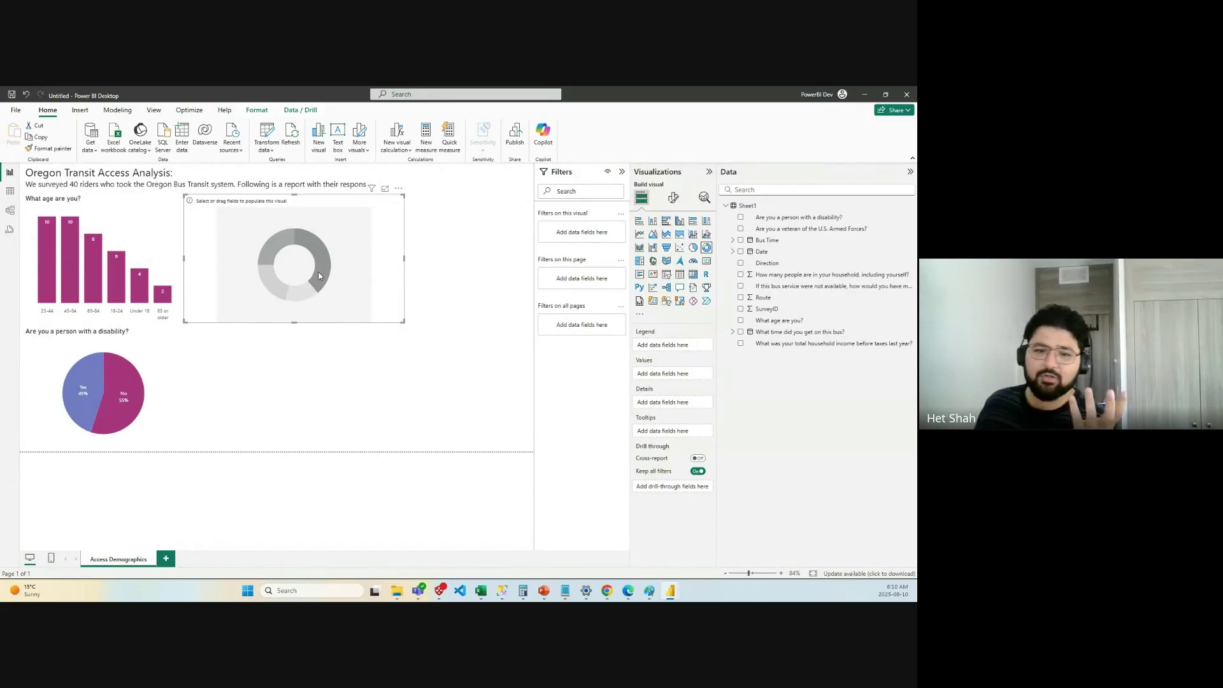
click(799, 218)
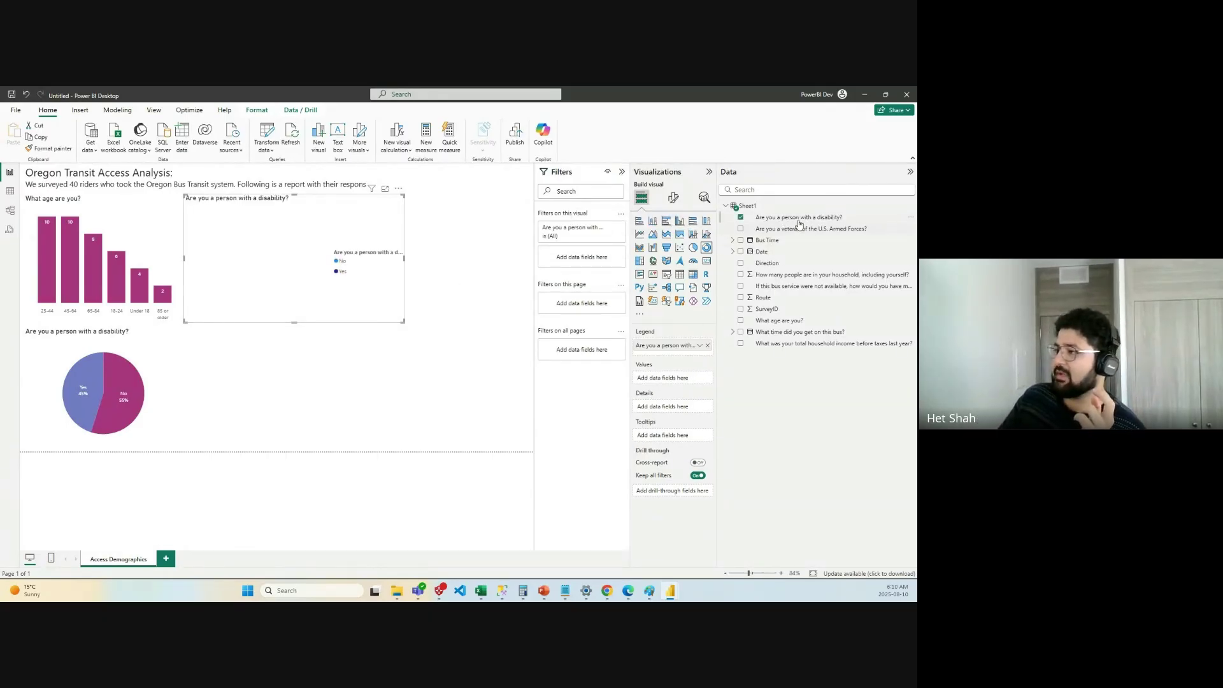
drag(793, 223, 669, 379)
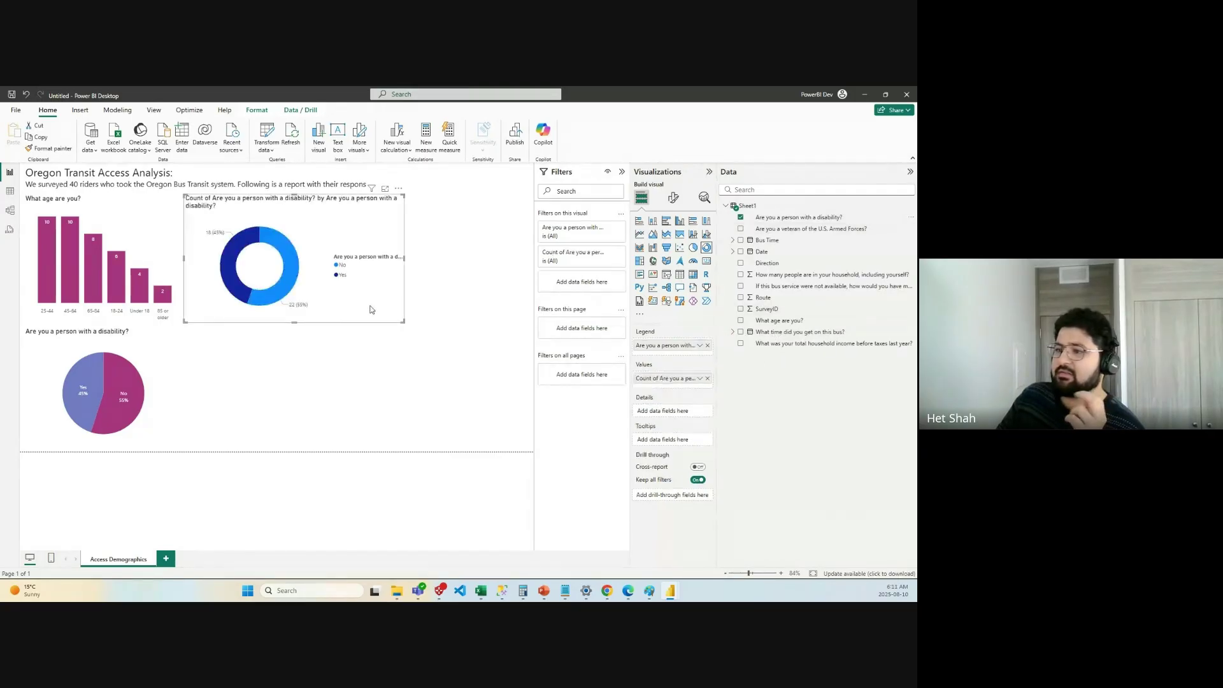
Place the donut chart's detail labels inside, showing category and percent of total, and turn off its legend.
click(674, 198)
click(650, 301)
click(695, 391)
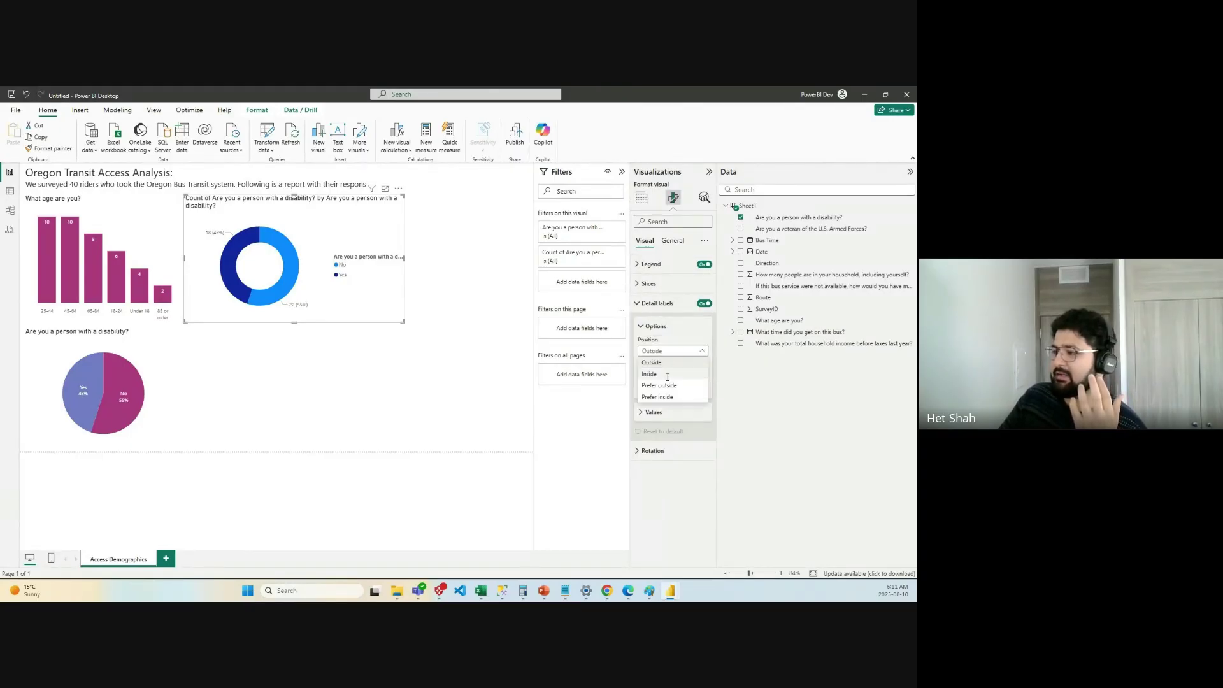
click(649, 374)
click(672, 389)
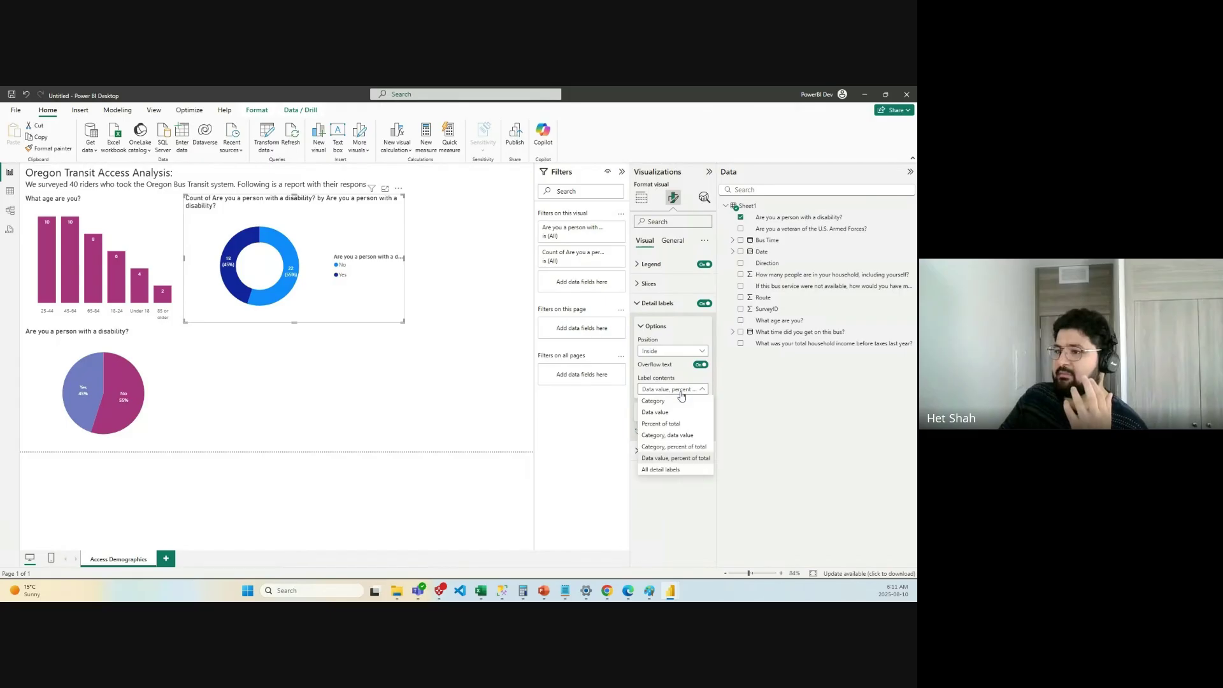
click(685, 447)
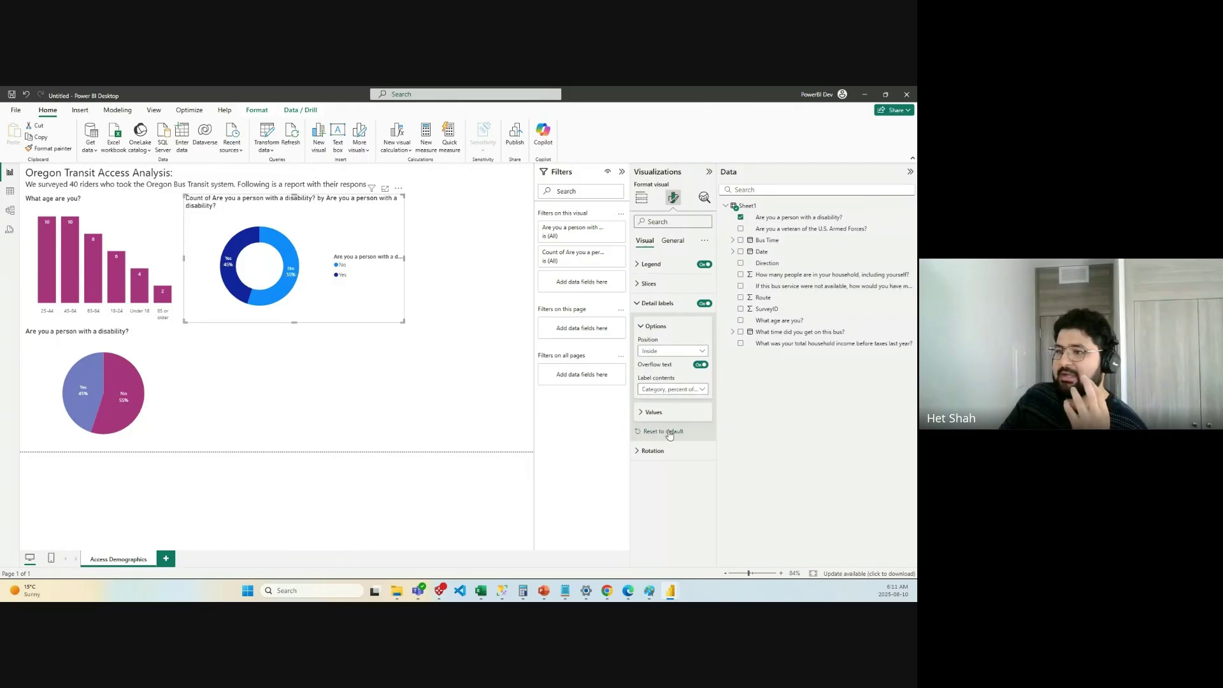
click(463, 332)
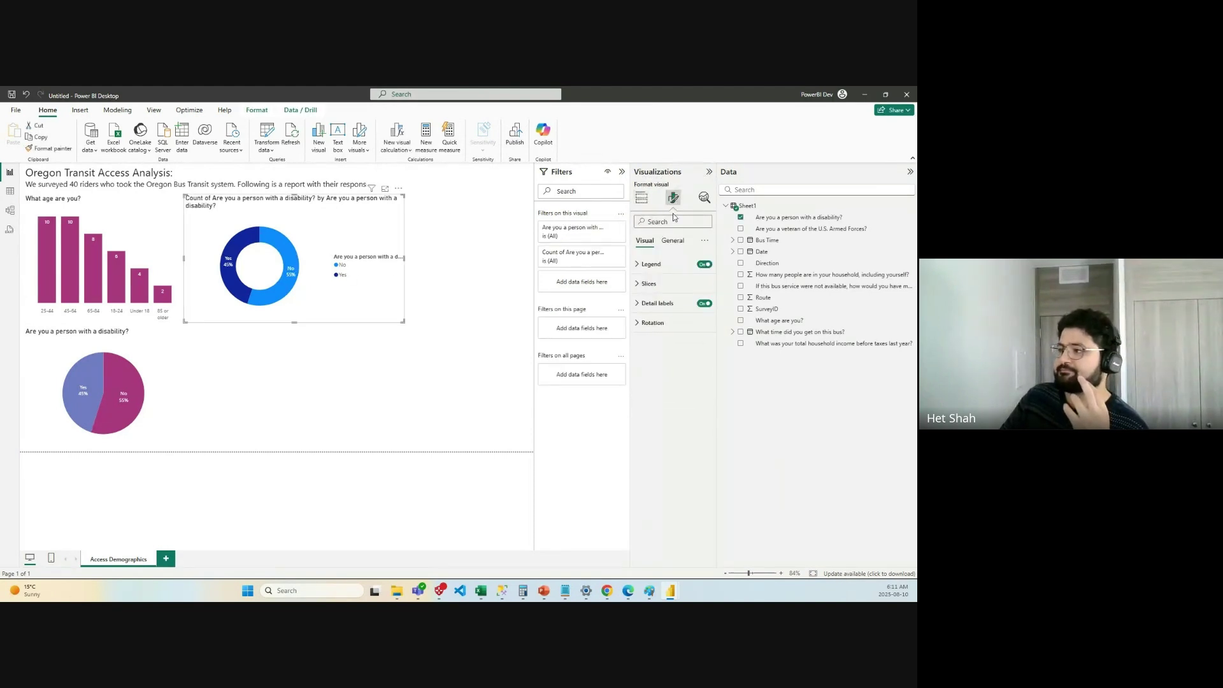
click(704, 264)
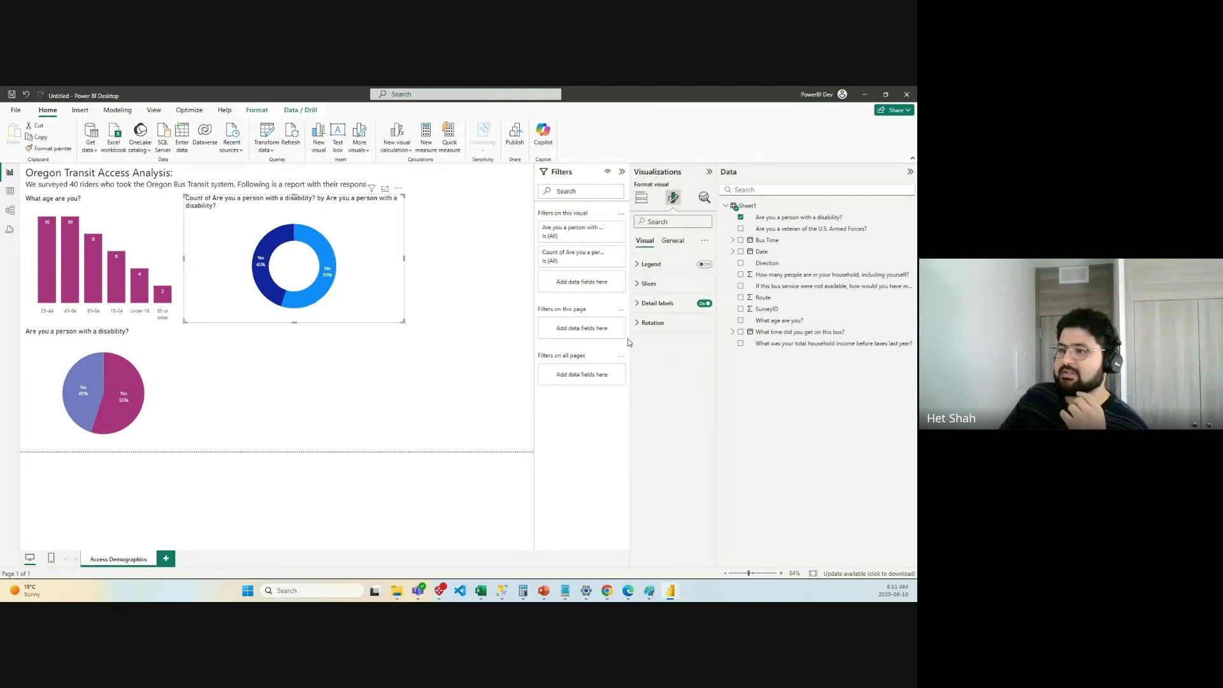
Shorten the donut chart's title to "Are you a person with a disability?".
click(675, 241)
click(704, 284)
click(638, 283)
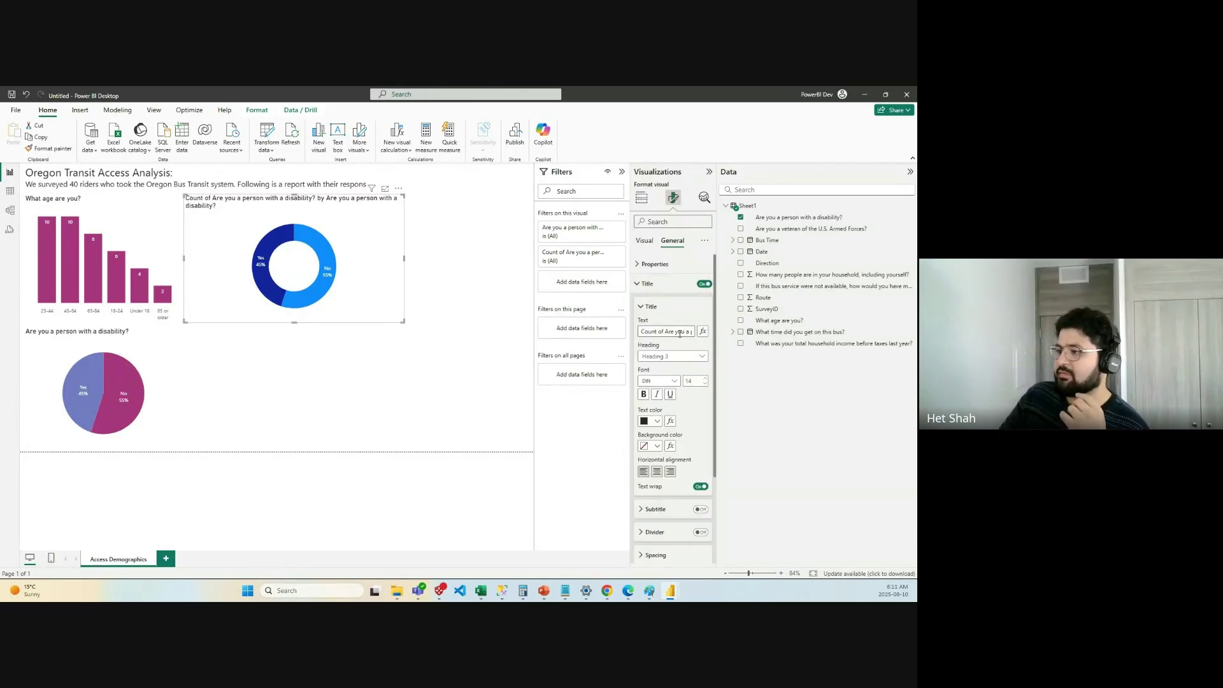
drag(665, 332, 619, 336)
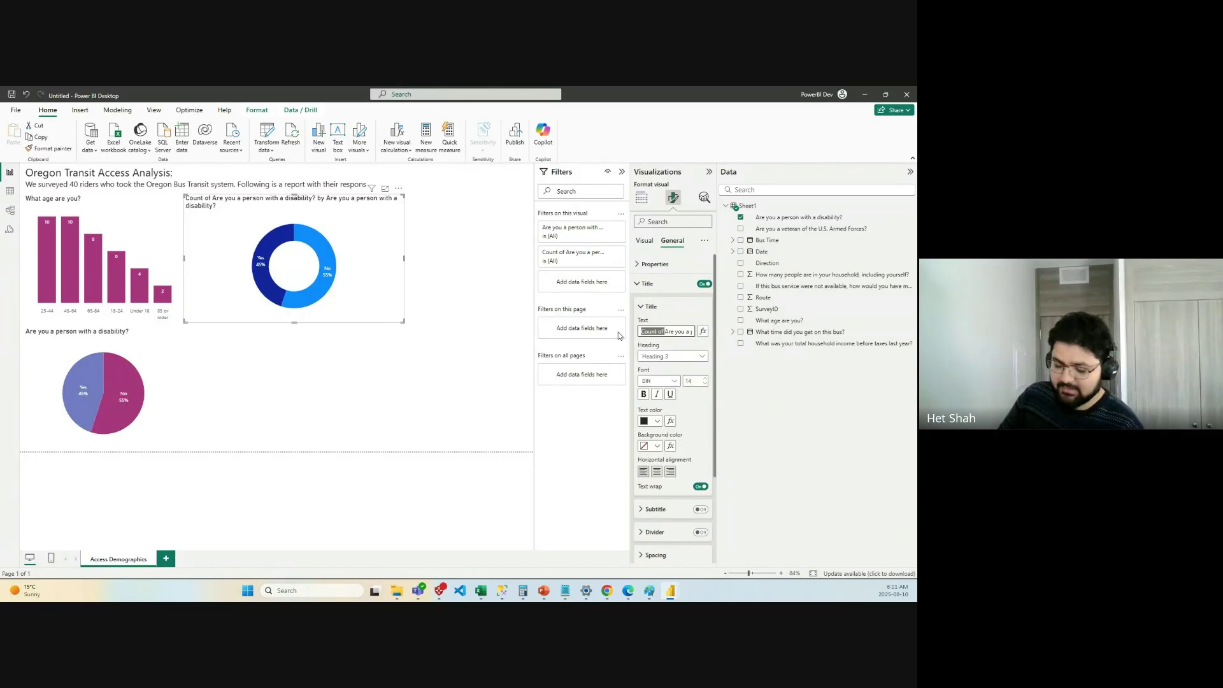
key(BackSpace)
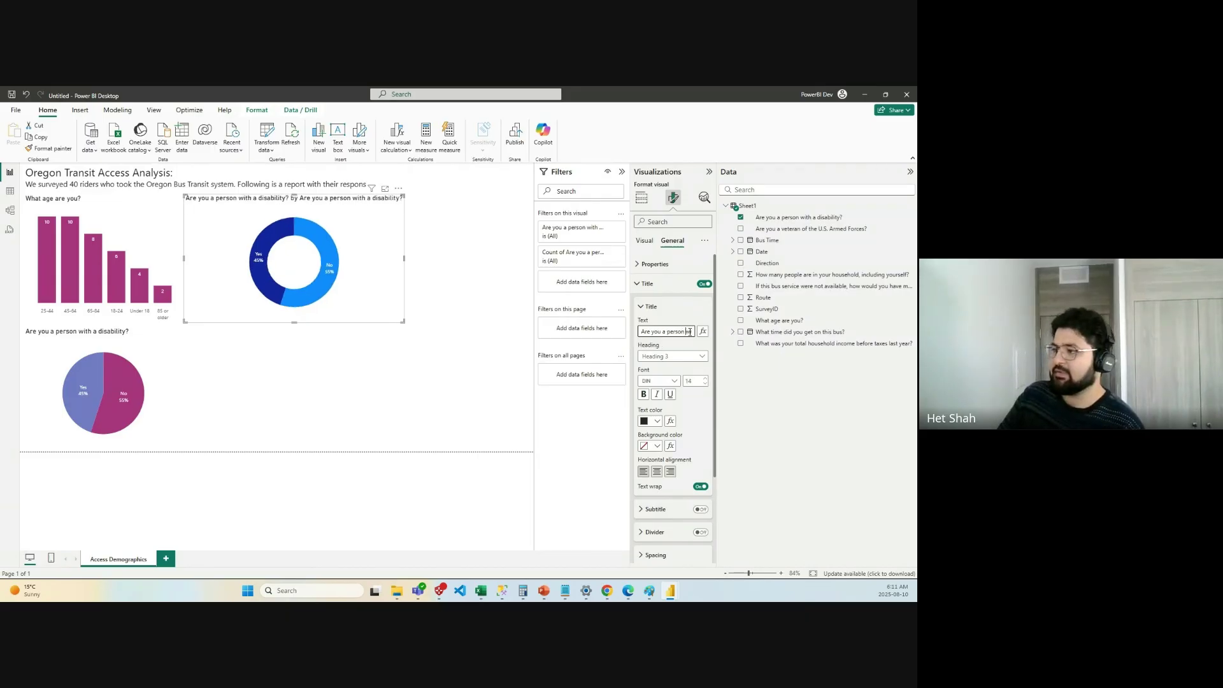
key(Right)
key(Right)
key(Right)
key(Right)
key(Right)
key(Right)
key(Right)
key(Right)
key(Right)
key(Right)
key(Right)
key(Right)
key(Right)
key(Right)
key(Right)
key(Right)
key(Right)
key(Right)
key(Right)
key(Right)
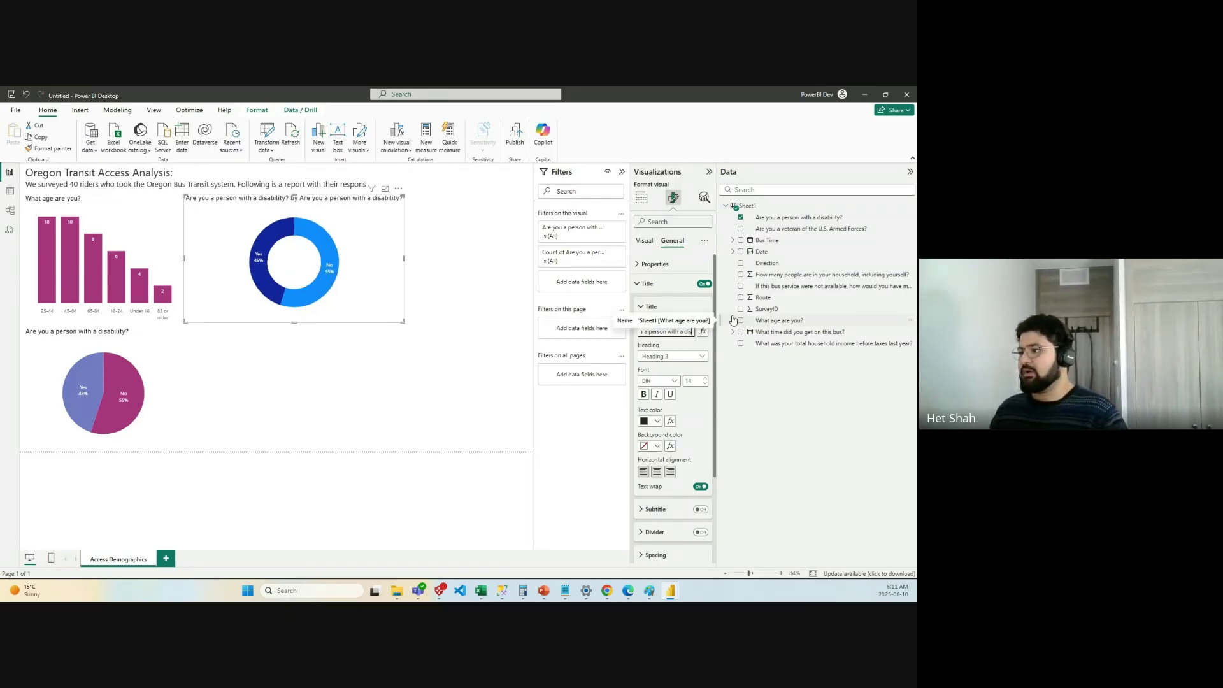
key(Right)
key(Right)
key(Right)
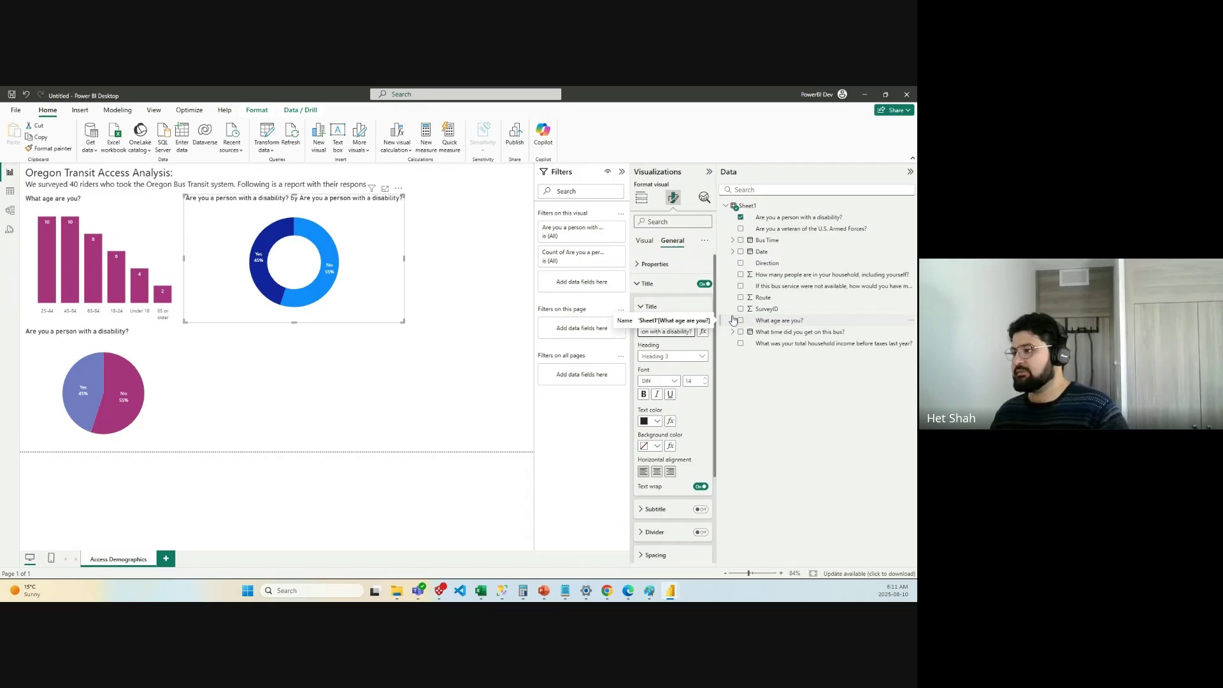
key(Delete)
key(Delete)
key(Delete)
key(Delete)
key(Delete)
key(Delete)
key(Delete)
key(Delete)
key(Delete)
key(Delete)
key(Delete)
key(Delete)
key(Delete)
key(Delete)
key(Delete)
key(Delete)
key(shift+Right)
key(shift+Right)
key(shift+Right)
key(shift+Right)
key(shift+Right)
key(shift+Right)
key(shift+Right)
key(shift+Right)
key(shift+Right)
key(shift+Right)
key(shift+Right)
key(shift+Right)
key(shift+Right)
key(shift+Right)
key(shift+Right)
key(shift+Right)
key(shift+Right)
key(shift+Right)
key(shift+Right)
key(shift+Right)
key(shift+Right)
key(shift+Right)
key(shift+Right)
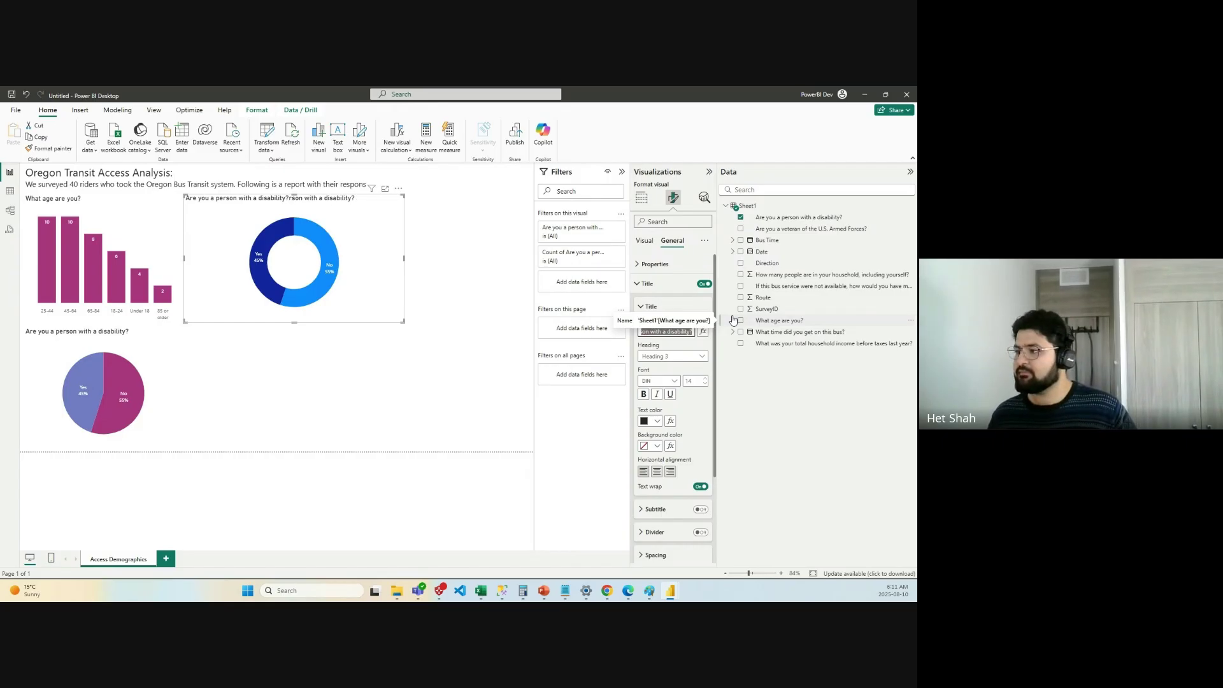
key(Delete)
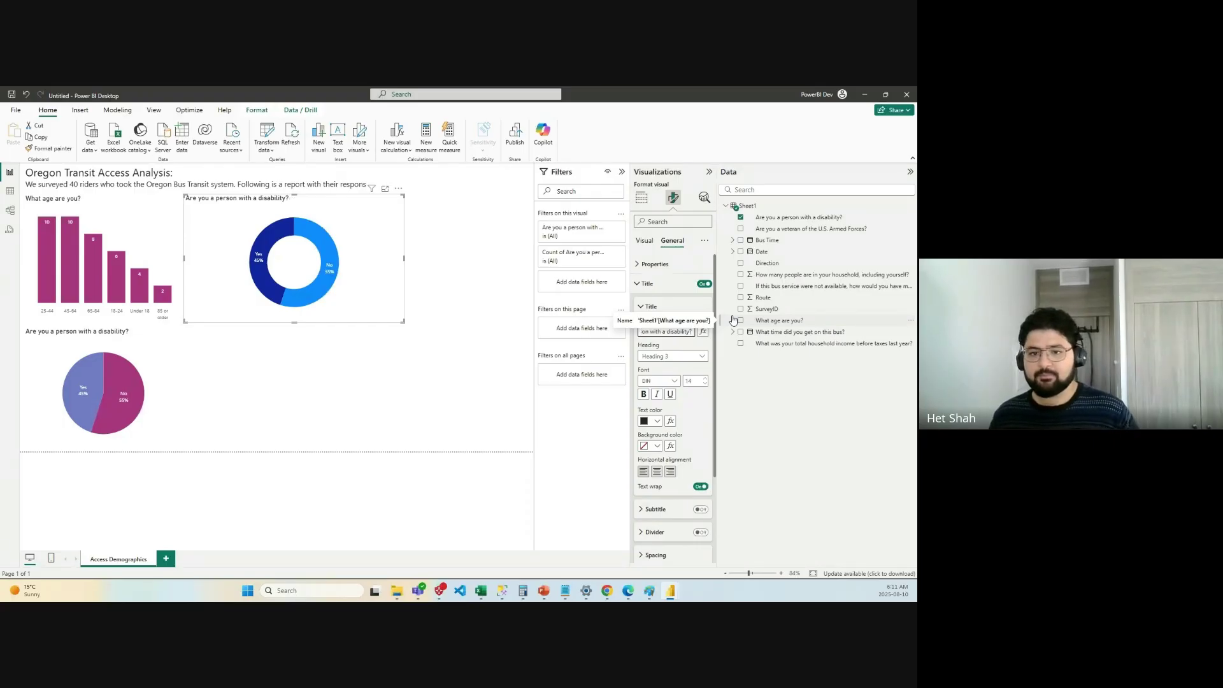
click(595, 418)
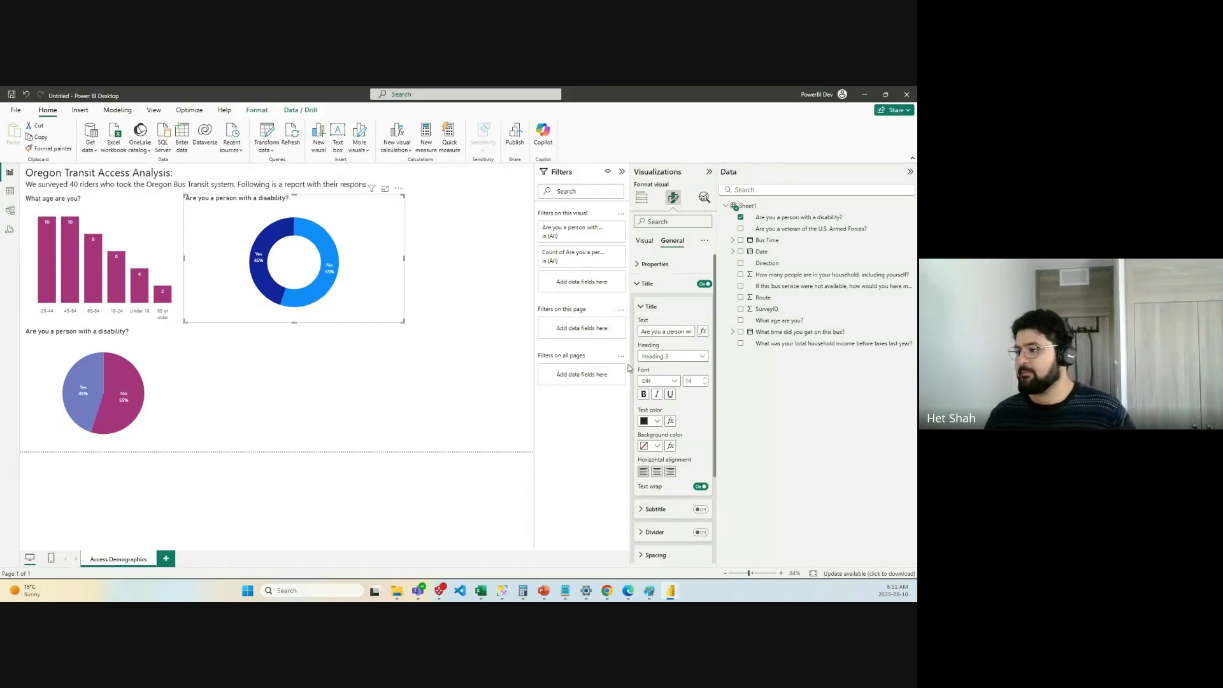
Color the donut chart like the pie chart, with the recently used magenta for "No" and periwinkle blue for "Yes".
click(645, 243)
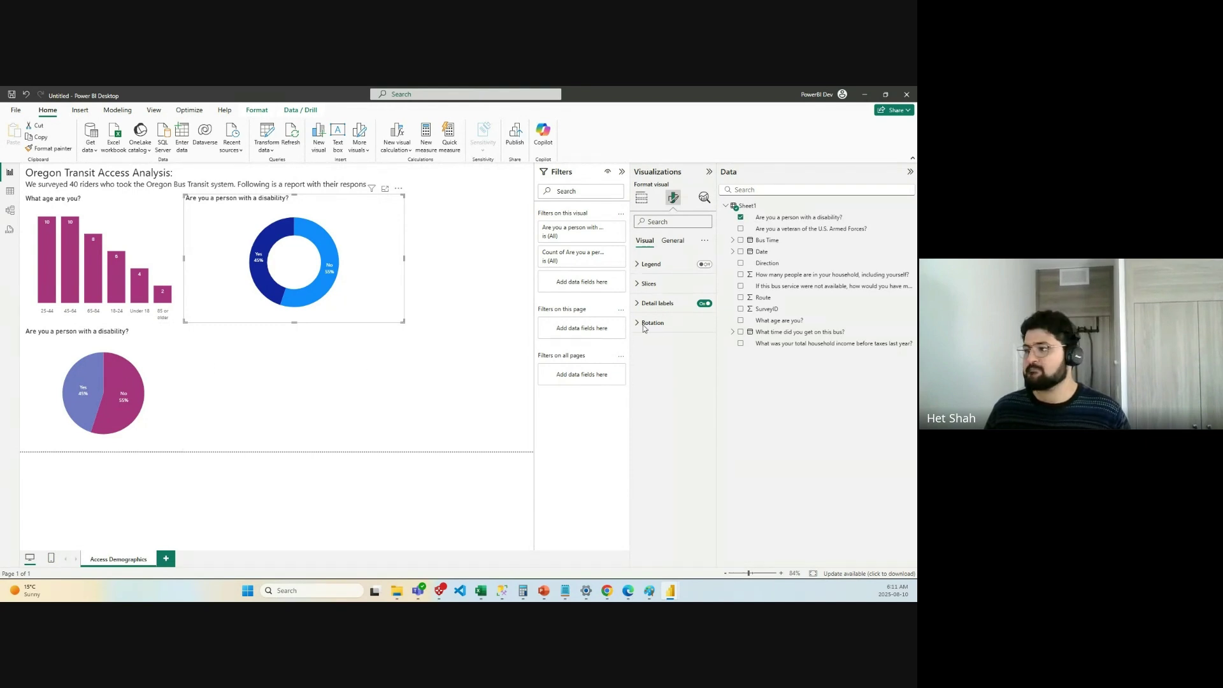
click(650, 283)
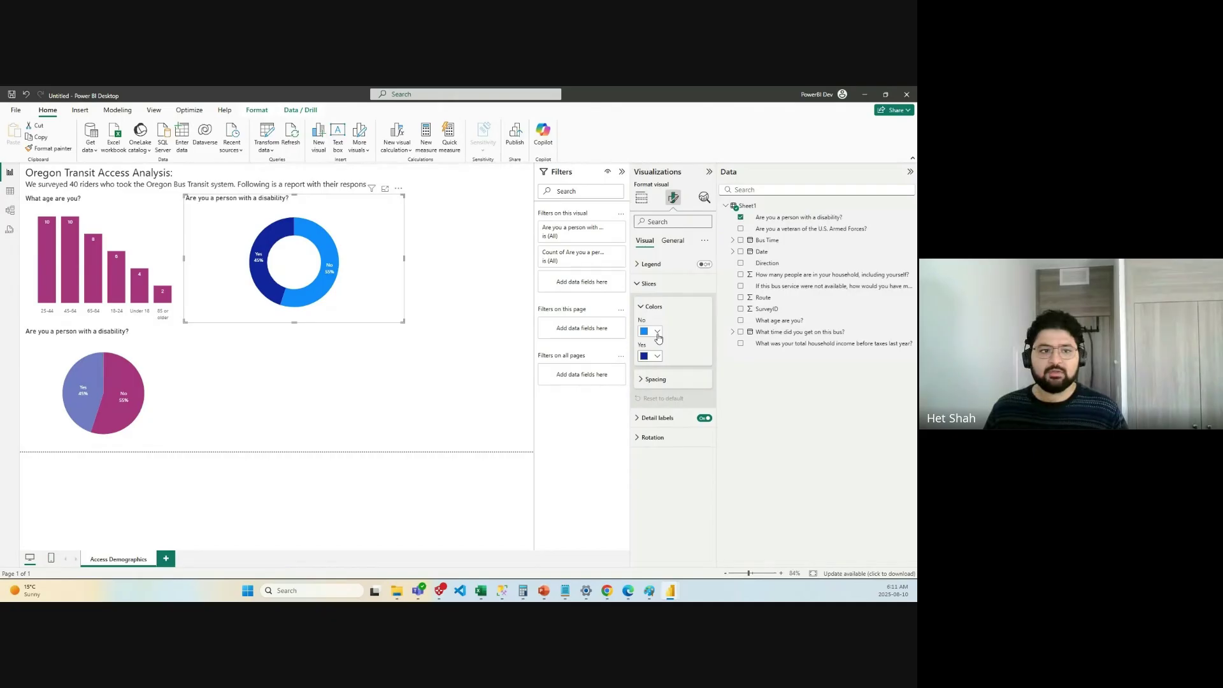
click(658, 332)
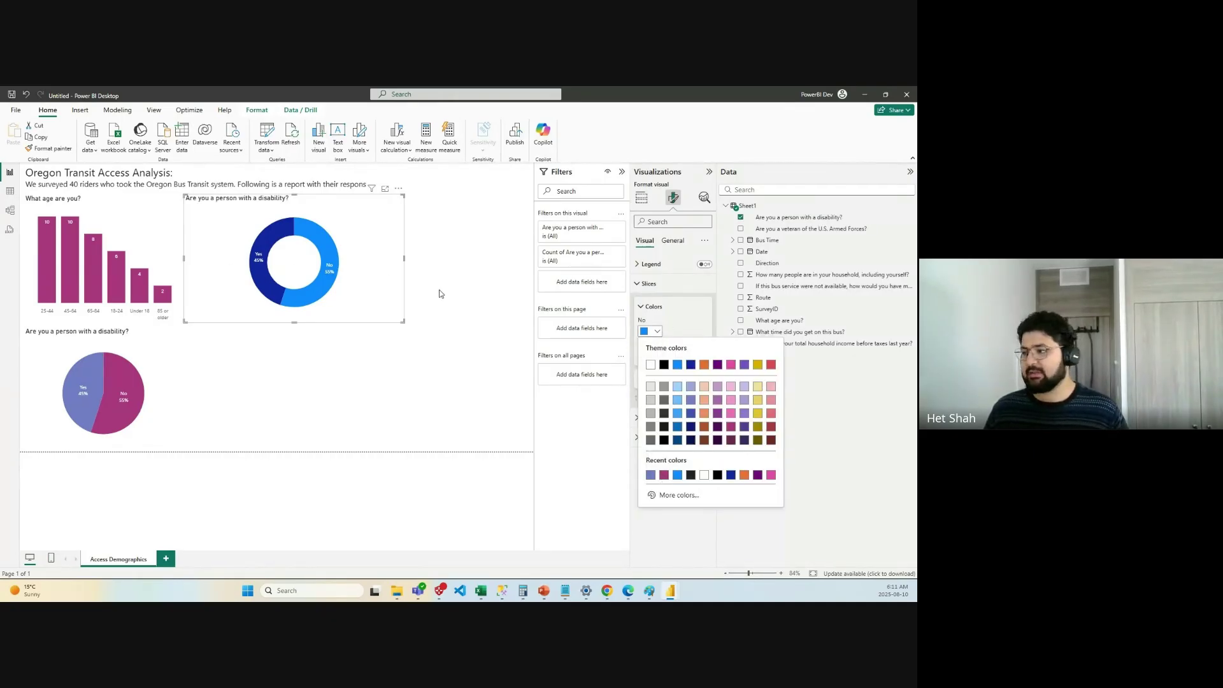
click(663, 476)
click(650, 358)
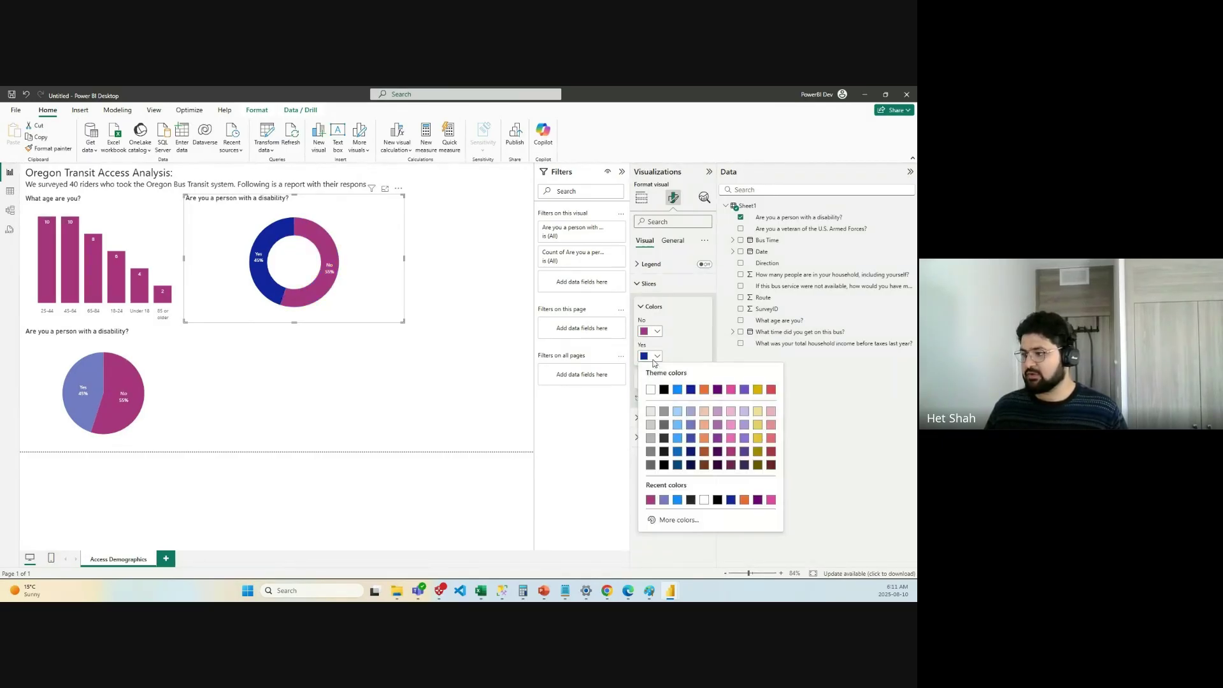
click(664, 500)
click(508, 399)
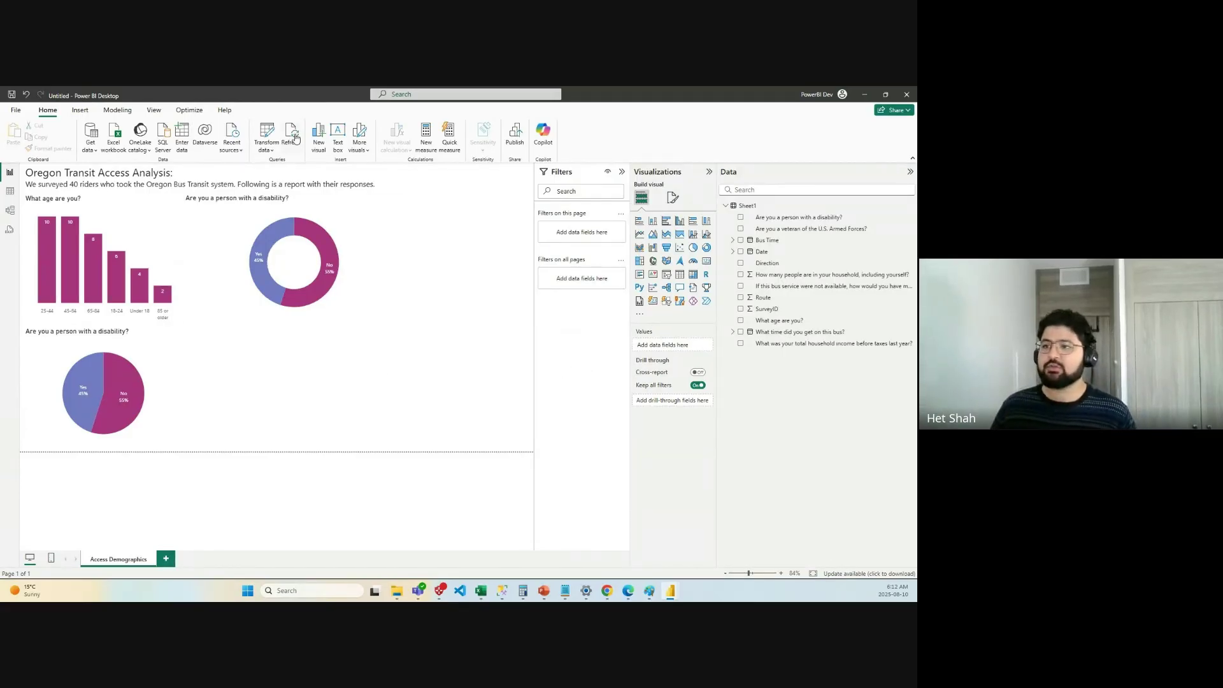
Narrow the donut chart from its outer side to about two thirds of its width.
click(302, 207)
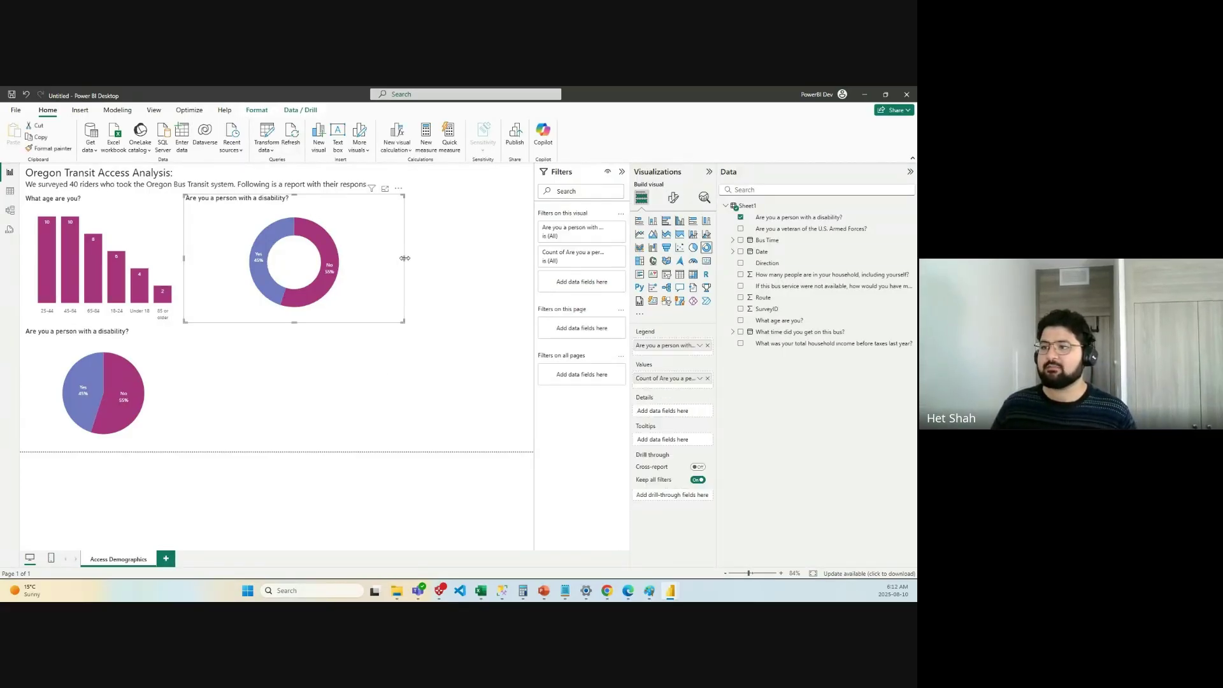
drag(403, 258, 335, 265)
click(213, 363)
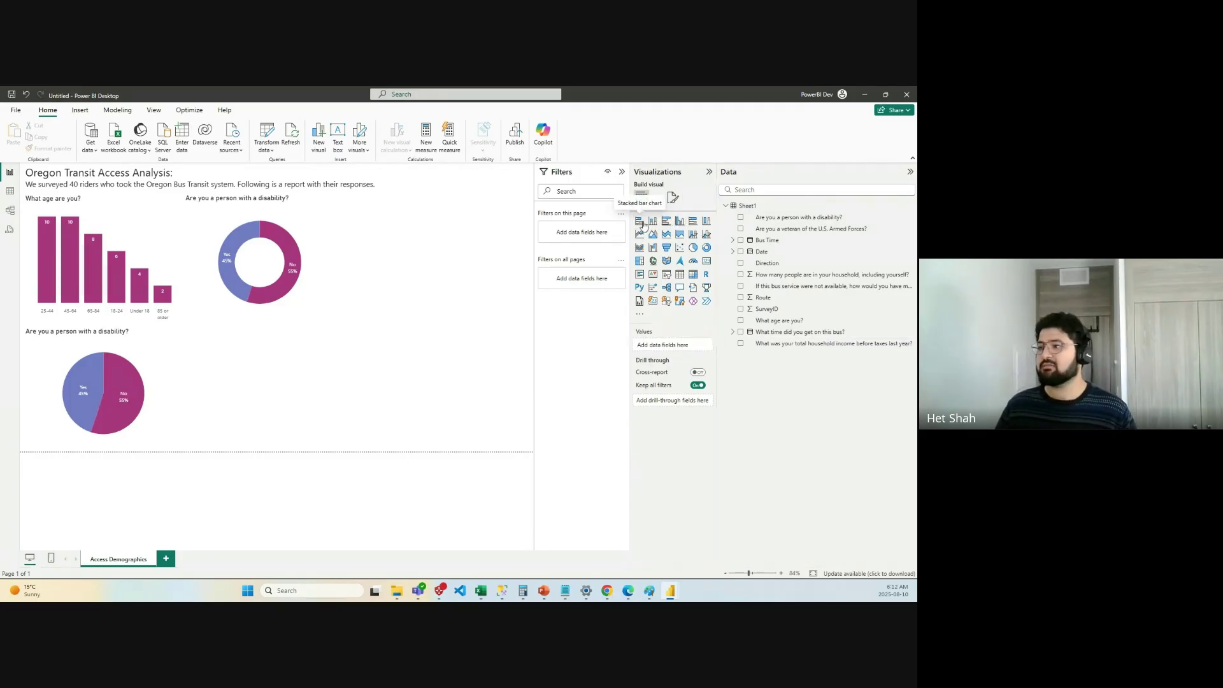
Add a stacked bar chart below the donut with the total household income question on both axes, and widen it to fit the income labels.
click(639, 221)
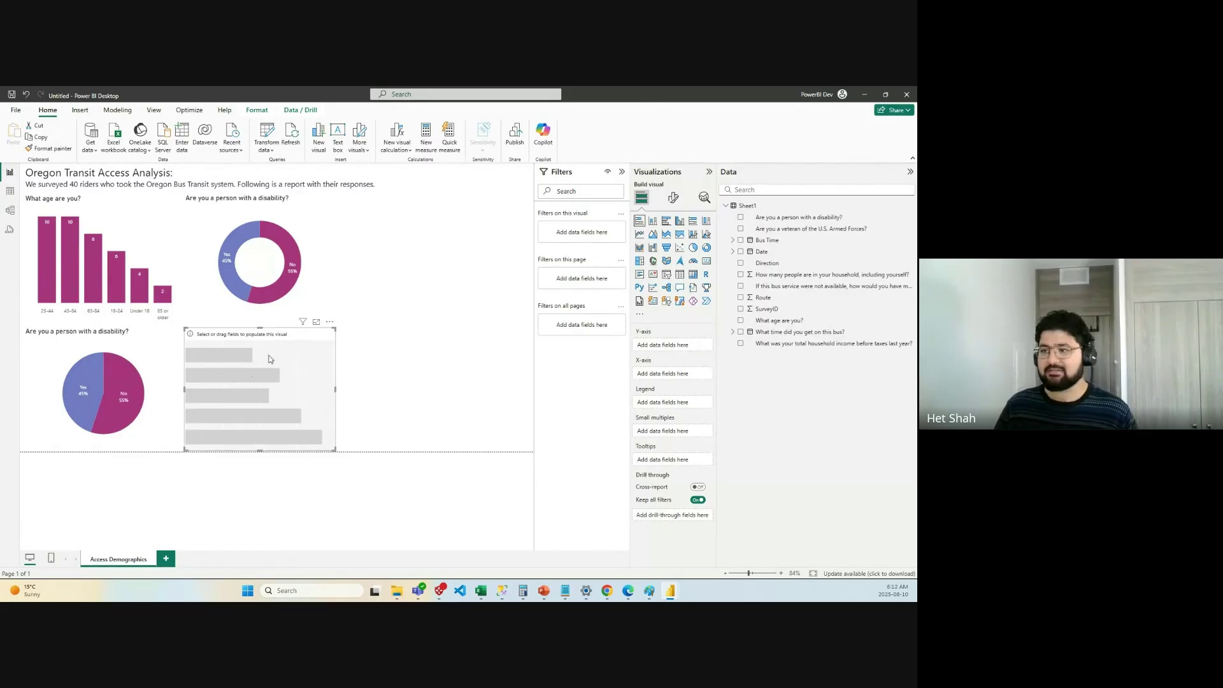
drag(788, 333, 678, 348)
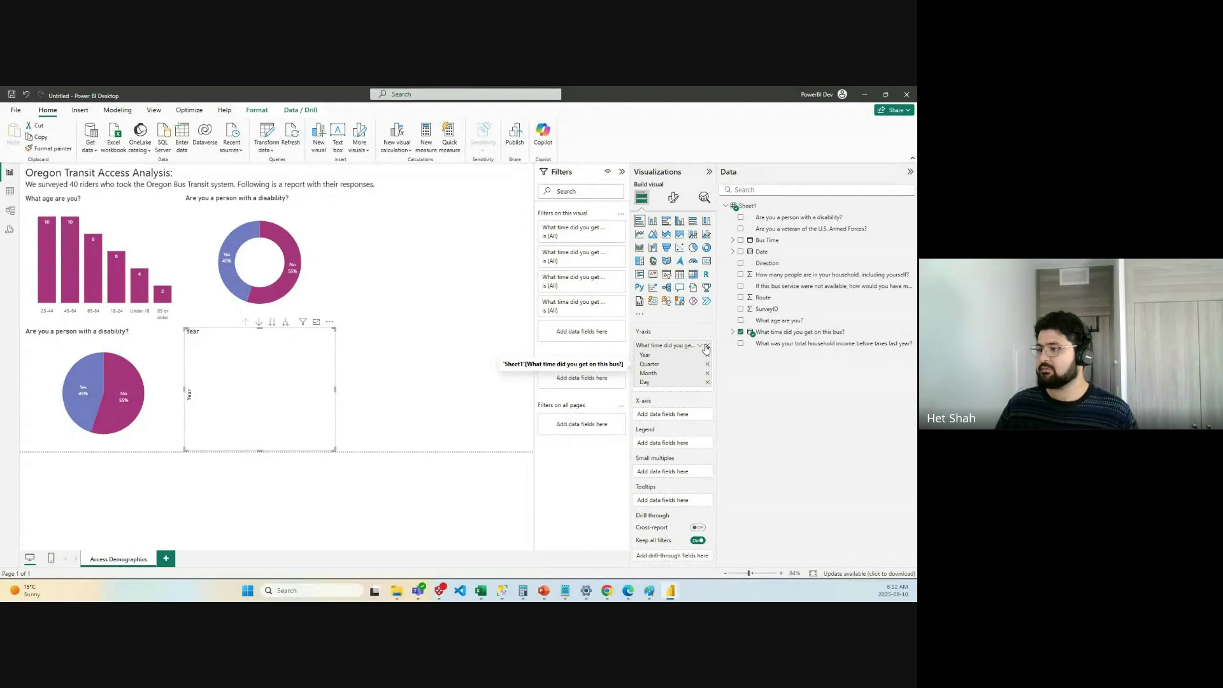
click(706, 347)
drag(806, 346, 666, 349)
drag(801, 346, 691, 380)
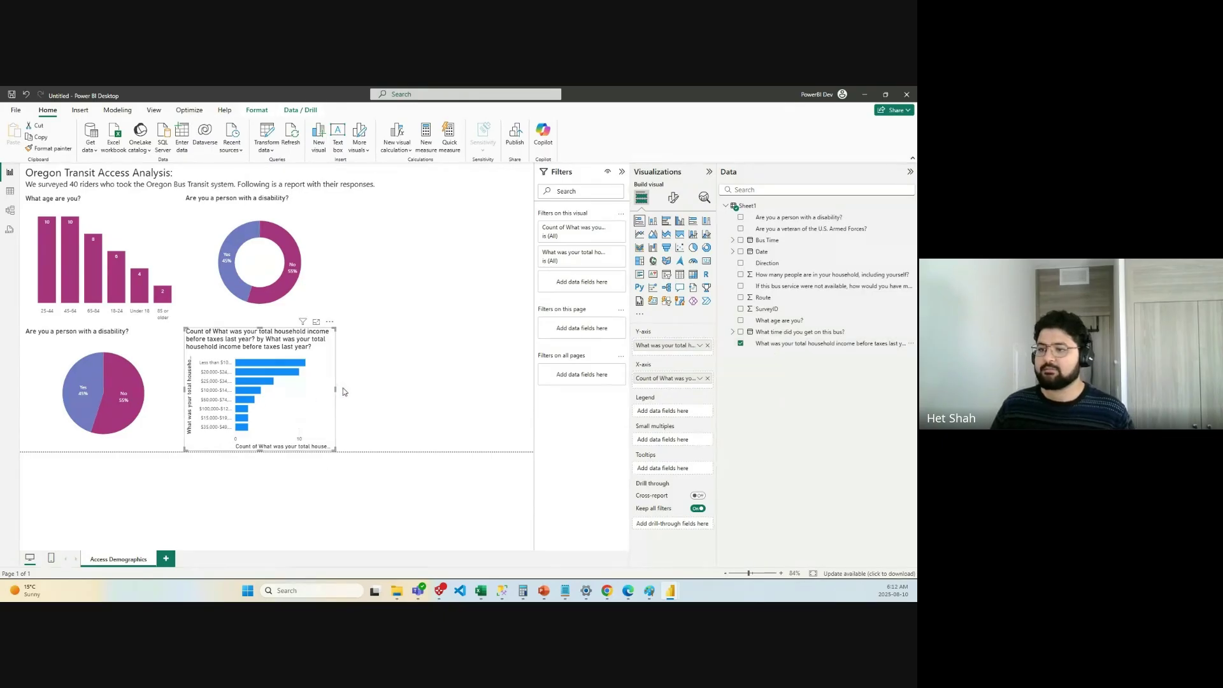
drag(340, 395, 439, 389)
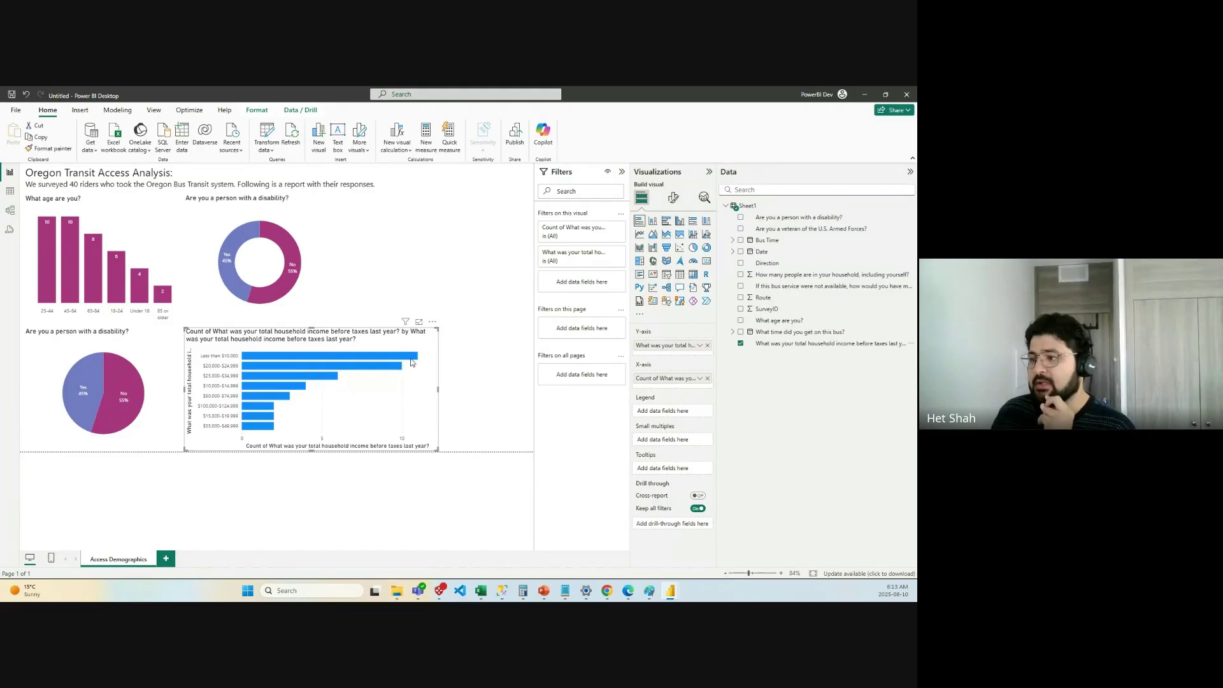
drag(438, 388, 360, 389)
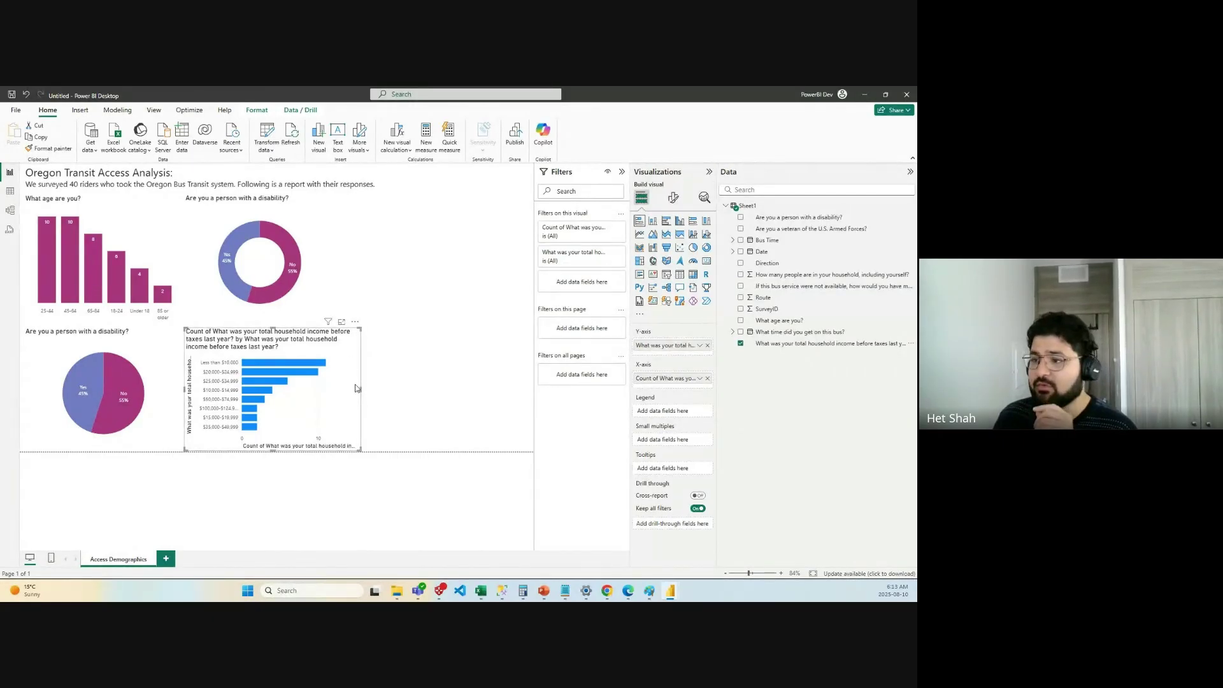
Shorten the household income bar chart's title to "What was your total household income before taxes last year?".
click(674, 198)
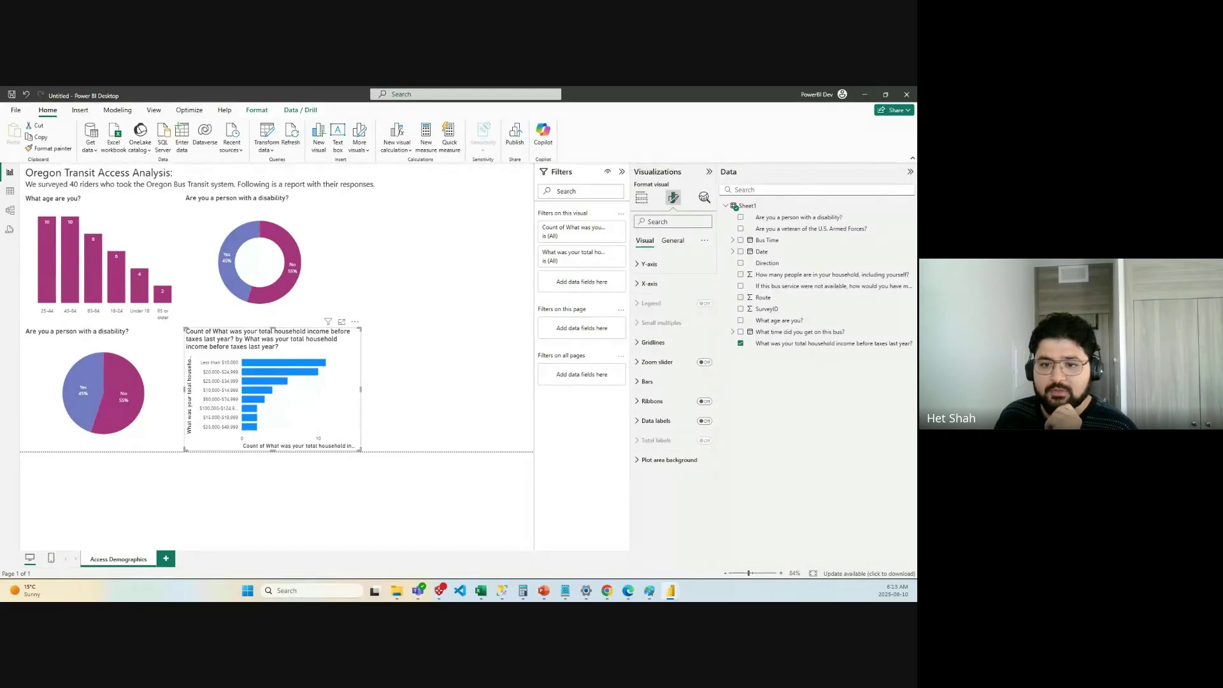
click(672, 242)
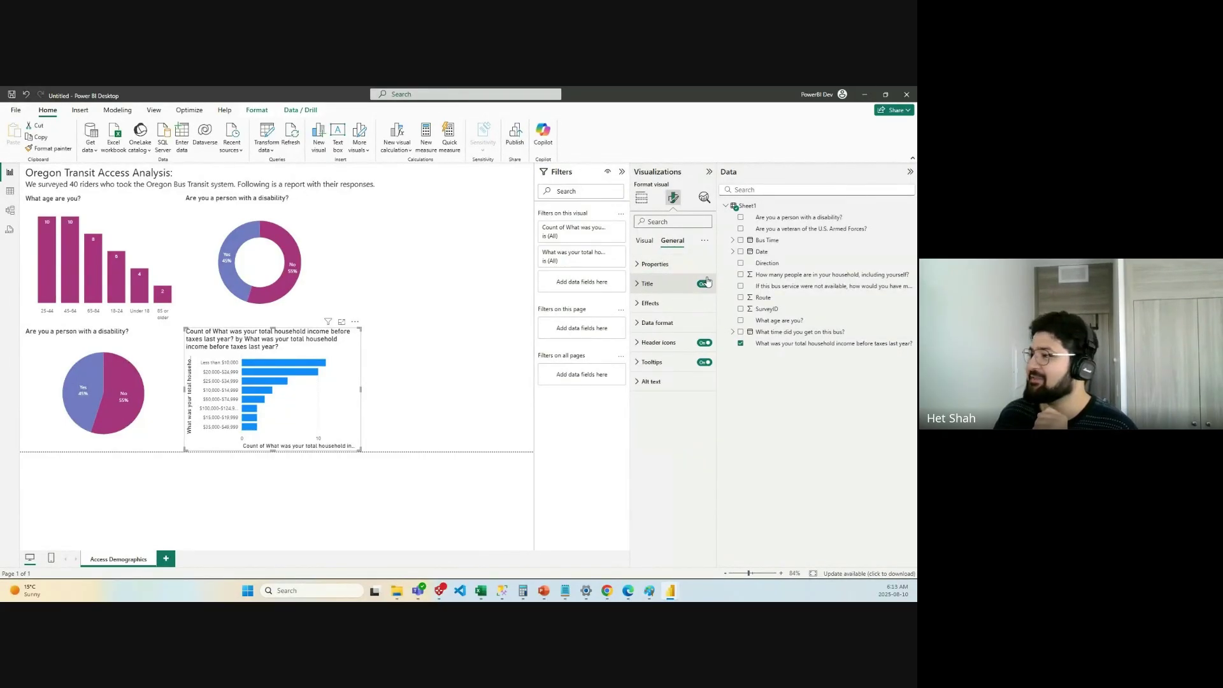
click(656, 285)
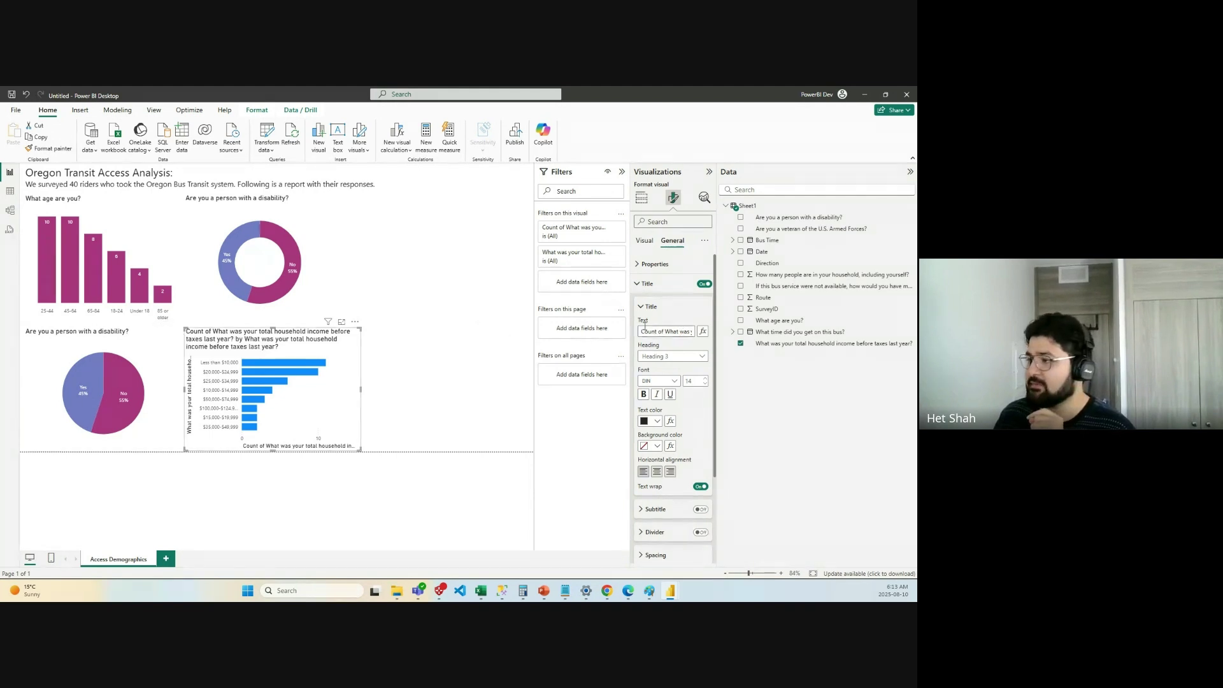
drag(664, 331, 632, 327)
key(BackSpace)
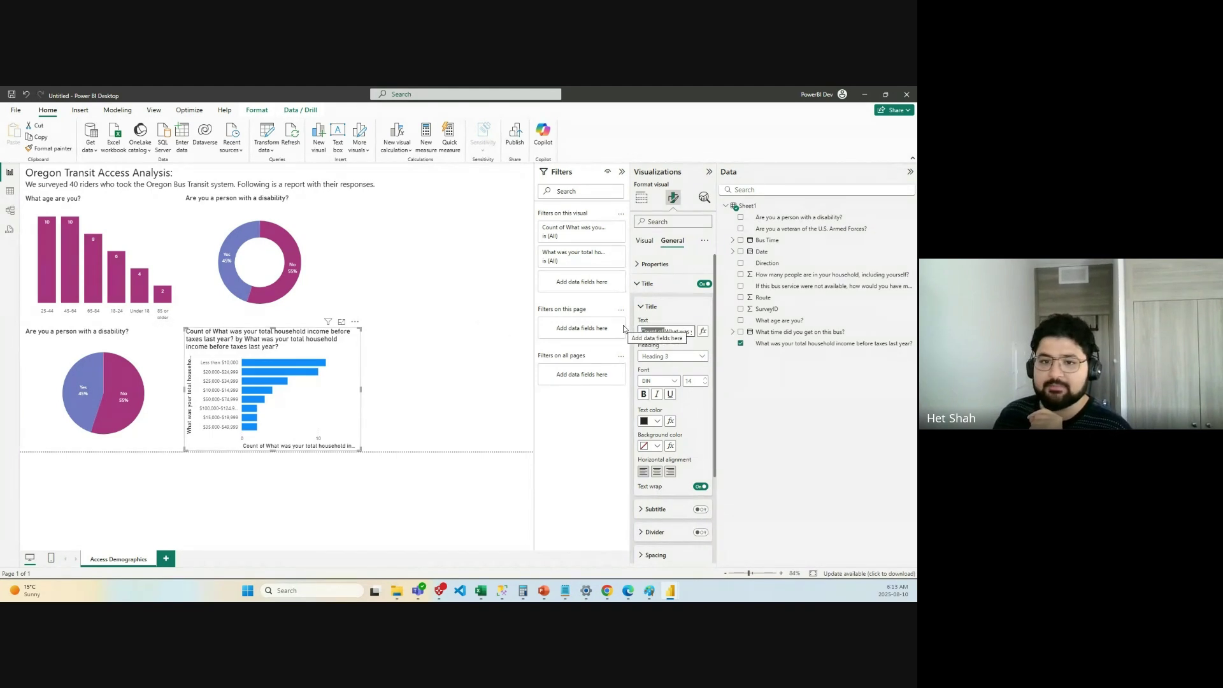
key(Right)
key(Right)
key(Right)
key(Right)
key(Right)
key(Right)
key(Right)
key(Right)
key(Right)
key(Right)
key(Right)
key(Right)
key(Right)
key(Right)
key(Right)
key(Right)
key(Right)
key(Right)
key(Right)
key(Right)
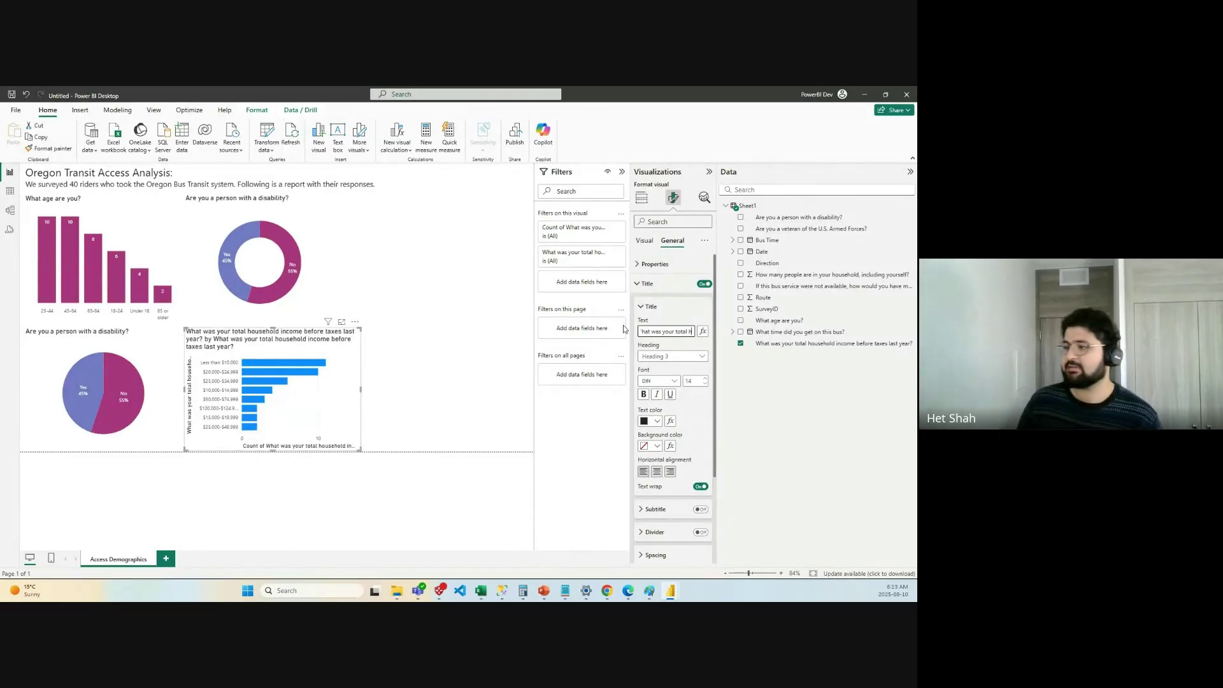
key(Right)
key(Right)
key(Right)
key(Right)
key(Right)
key(Right)
key(Right)
key(Right)
key(Right)
key(Right)
key(Right)
key(Right)
key(Right)
key(Right)
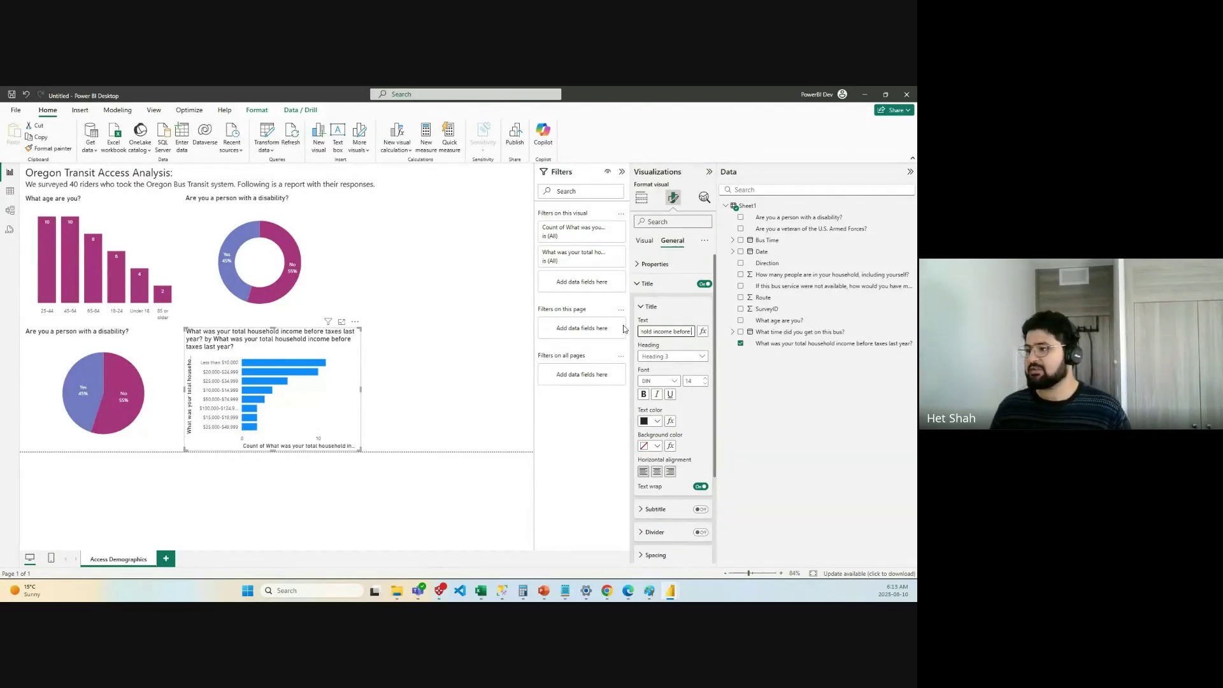
key(Right)
key(Right)
key(Right)
key(Right)
key(Right)
key(Right)
key(Right)
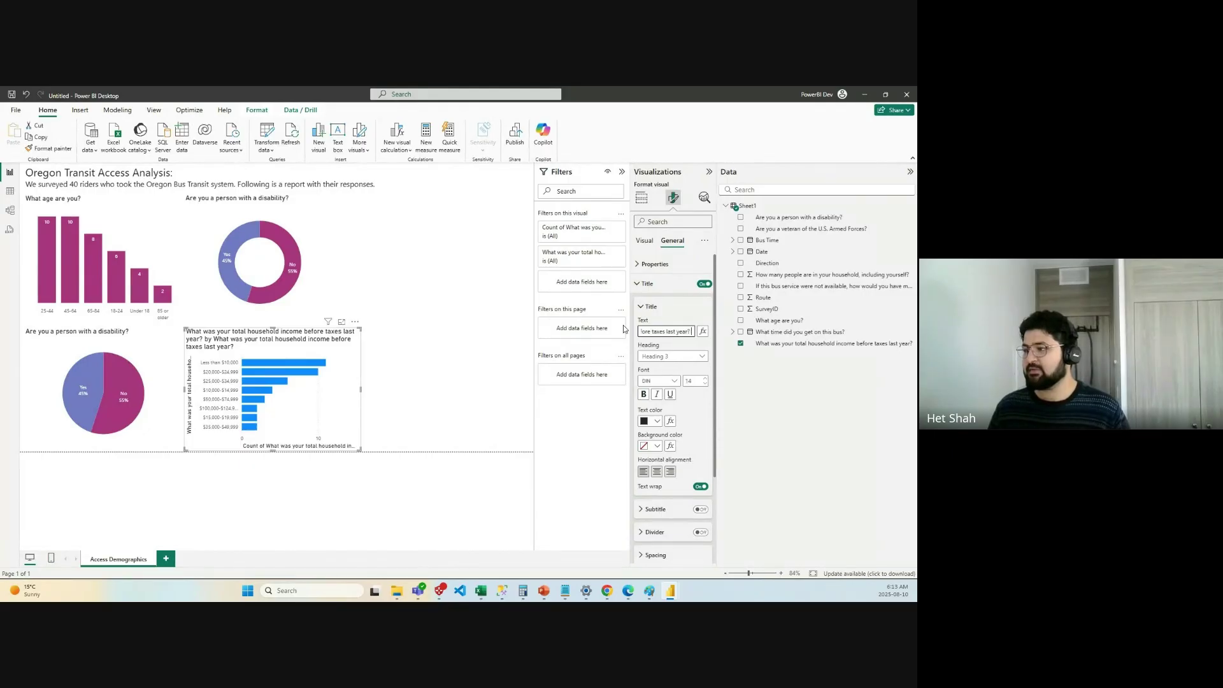
key(Right)
key(Right)
key(Right)
key(Right)
key(Right)
key(Right)
key(Right)
key(Right)
key(Right)
key(Right)
key(Right)
key(Right)
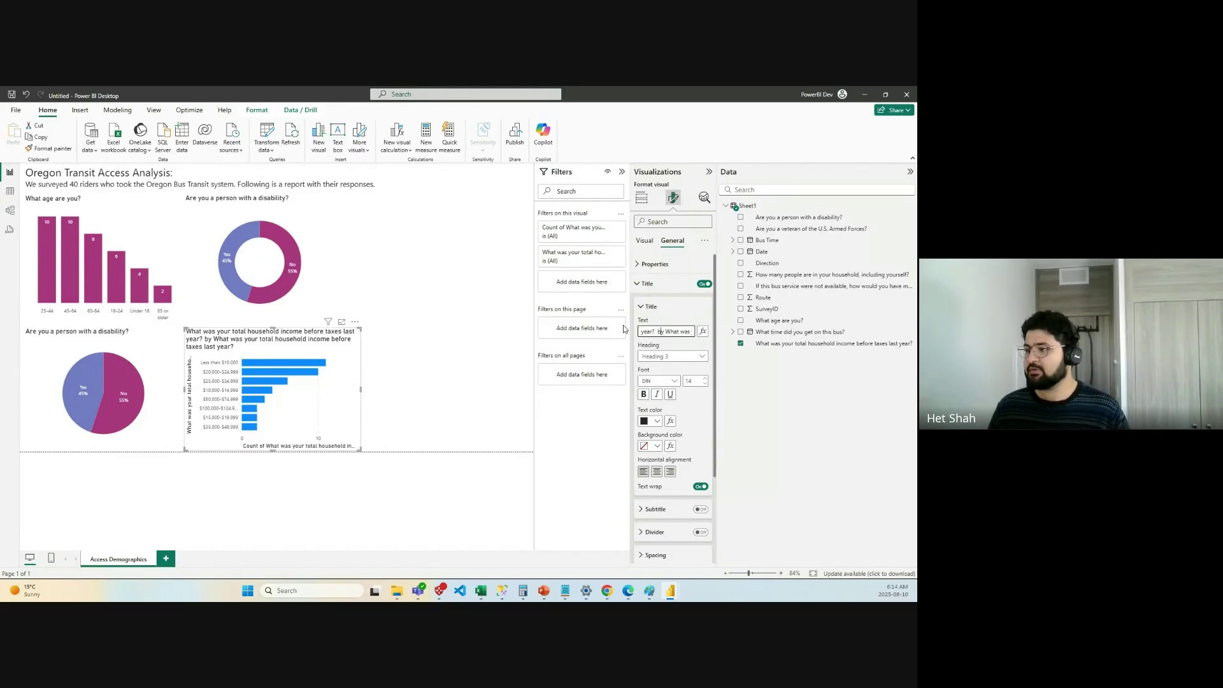
key(shift+Left)
key(shift+Left)
key(shift+Left)
key(shift+Left)
key(shift+Left)
key(shift+Left)
key(shift+Left)
key(shift+Left)
key(shift+Left)
key(shift+Left)
key(shift+Left)
key(shift+Left)
key(shift+Left)
key(shift+Left)
key(shift+Left)
key(shift+Left)
key(shift+Left)
key(shift+Left)
key(shift+Left)
key(shift+Left)
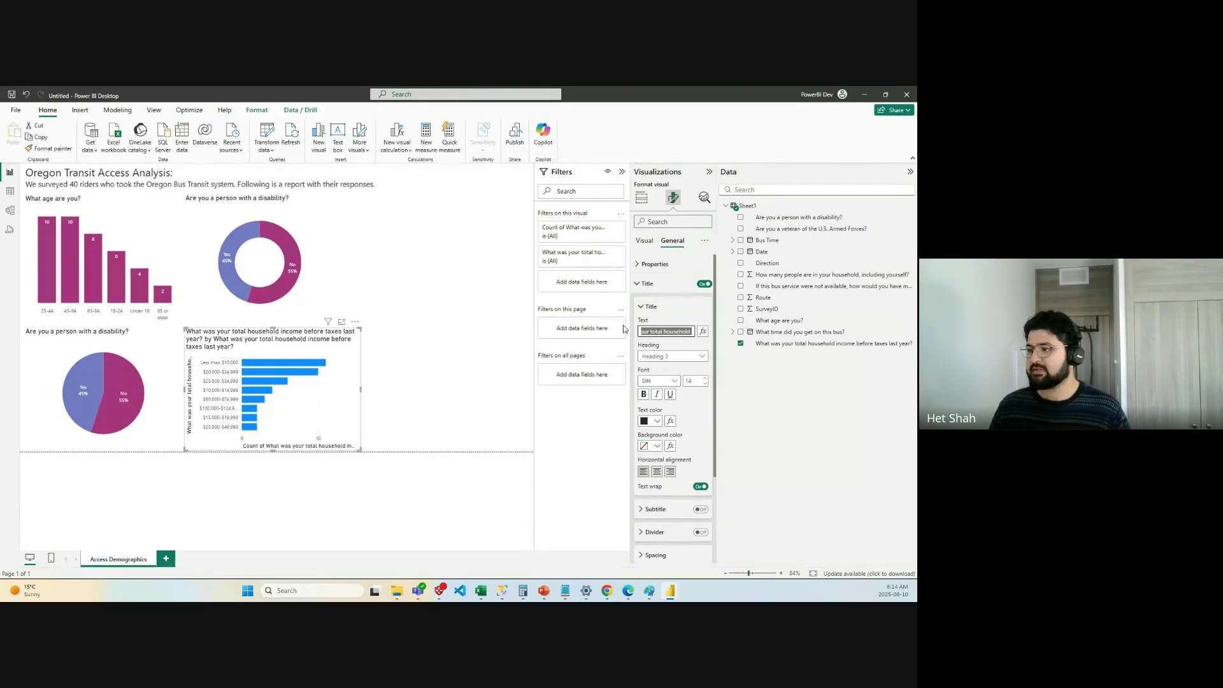
key(BackSpace)
click(511, 376)
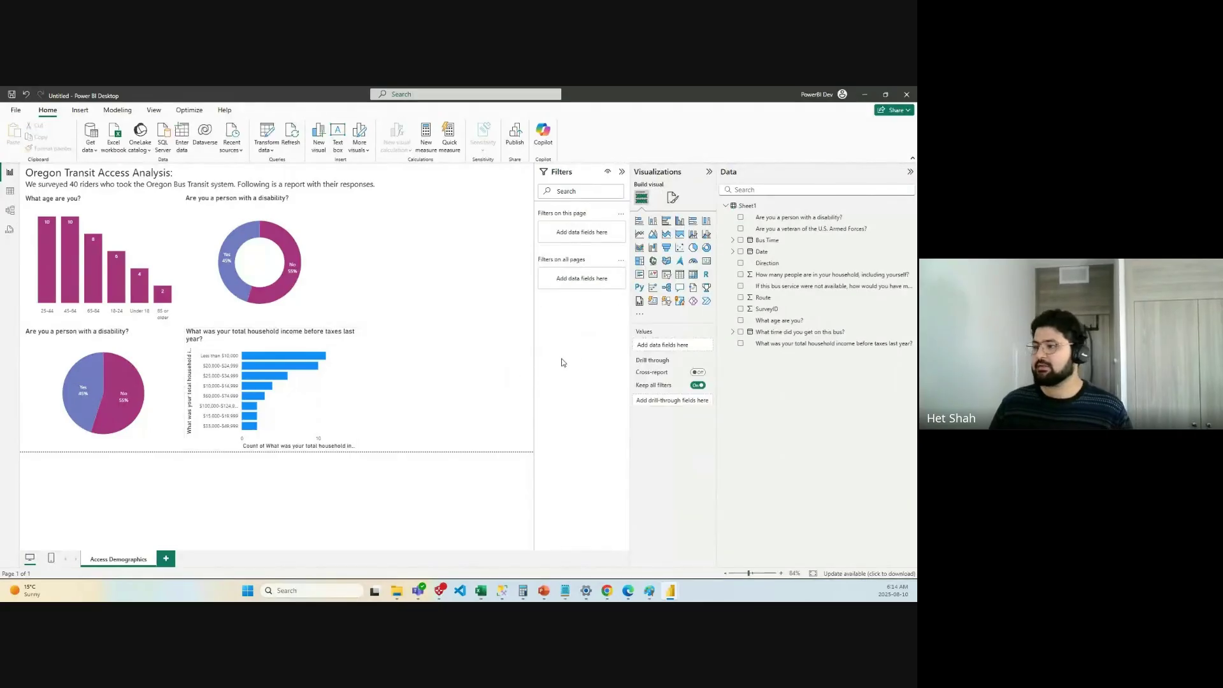
Turn off the X-axis values and the X-axis title on the household income bar chart.
click(671, 198)
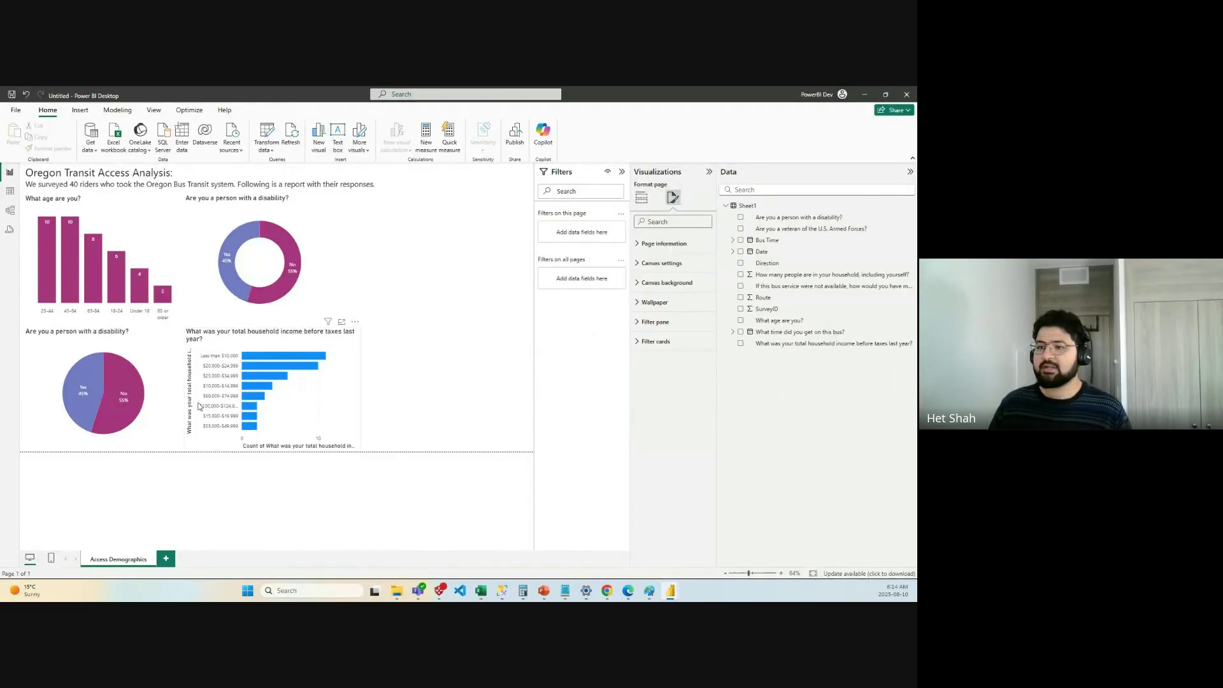
click(286, 431)
click(641, 199)
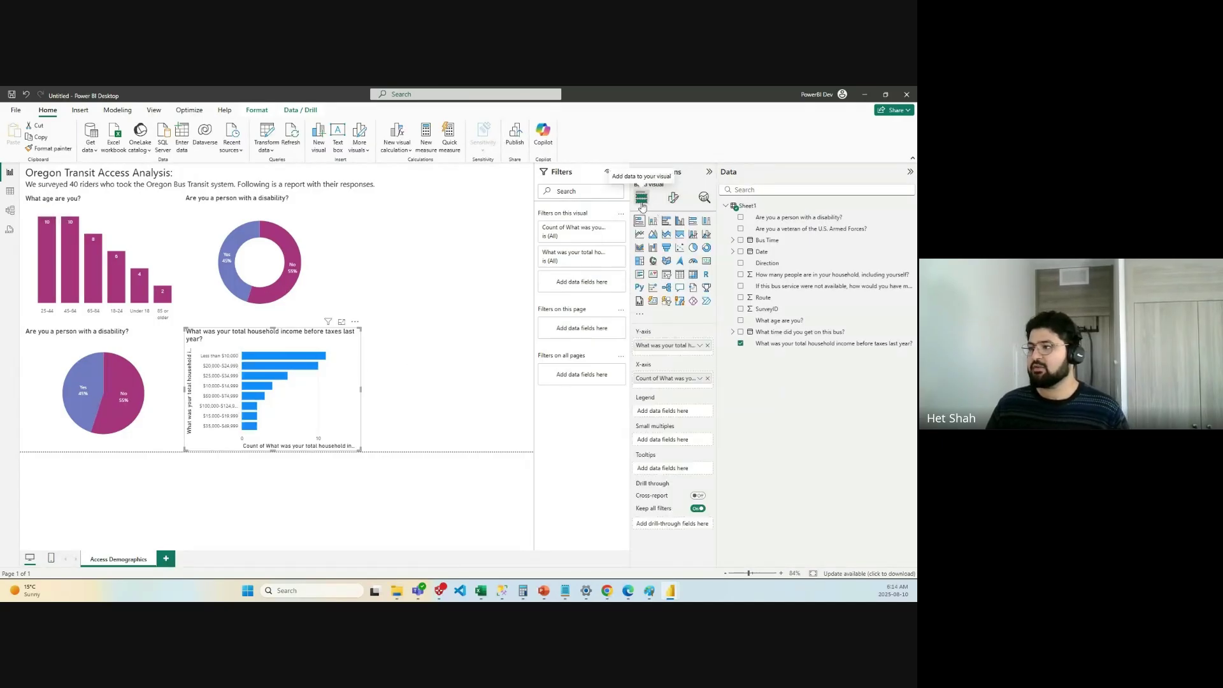
click(673, 198)
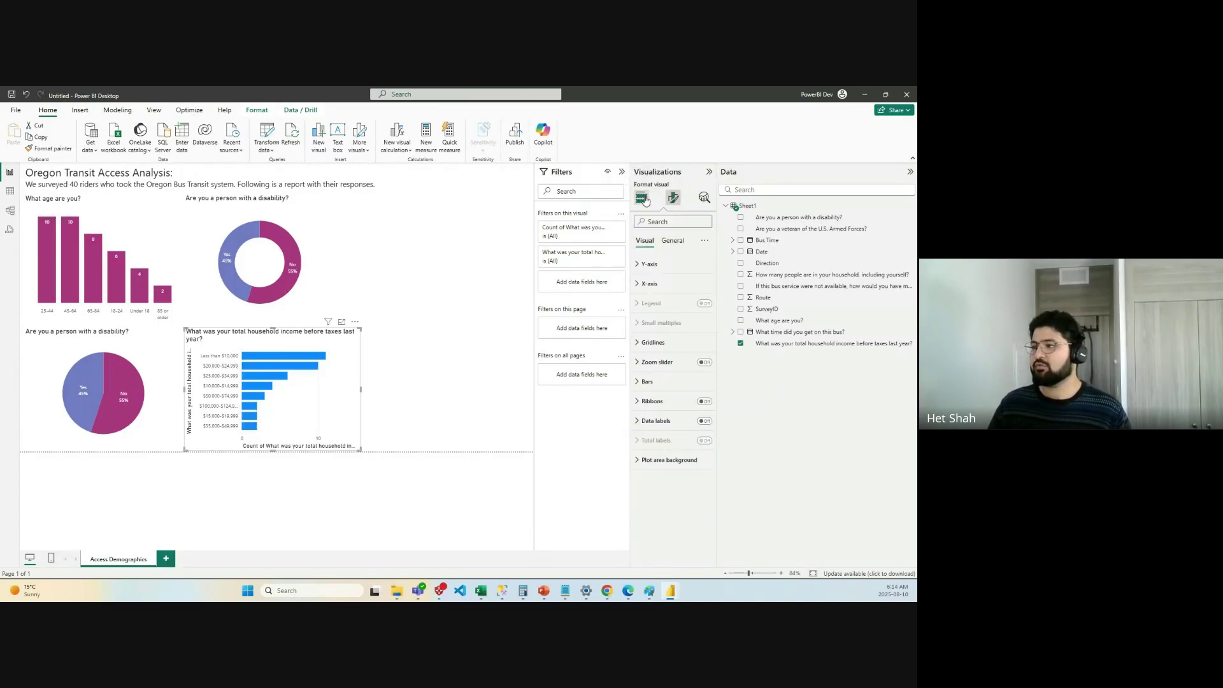
click(647, 283)
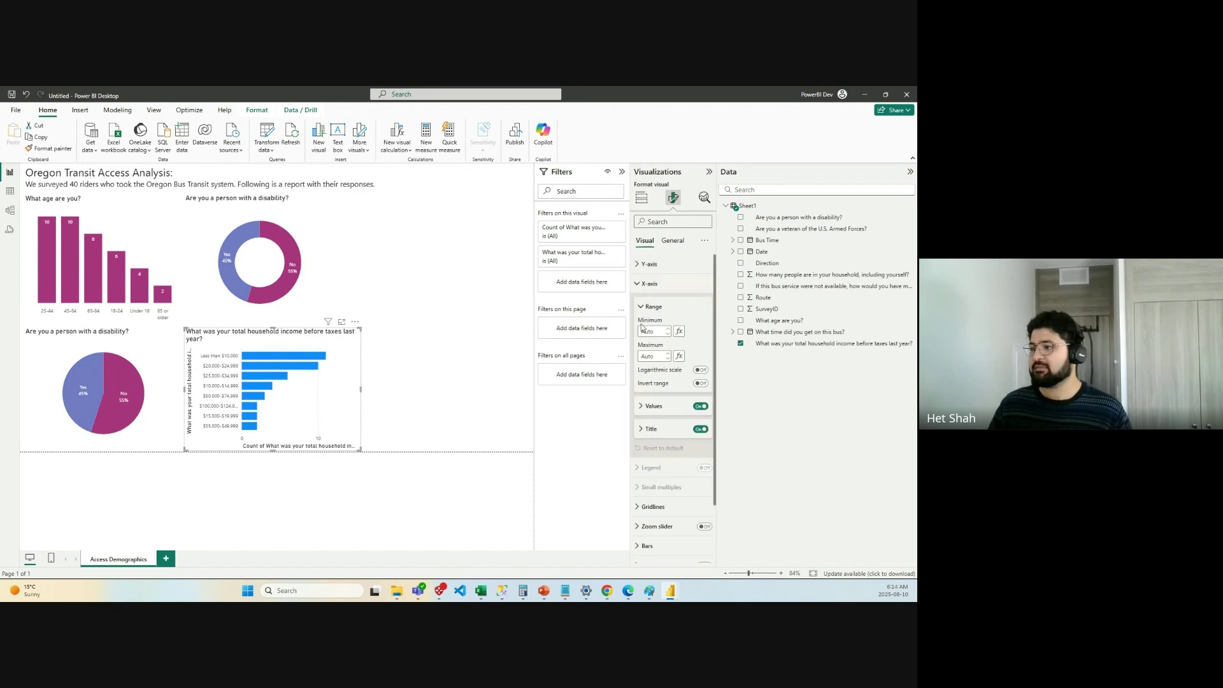
click(700, 405)
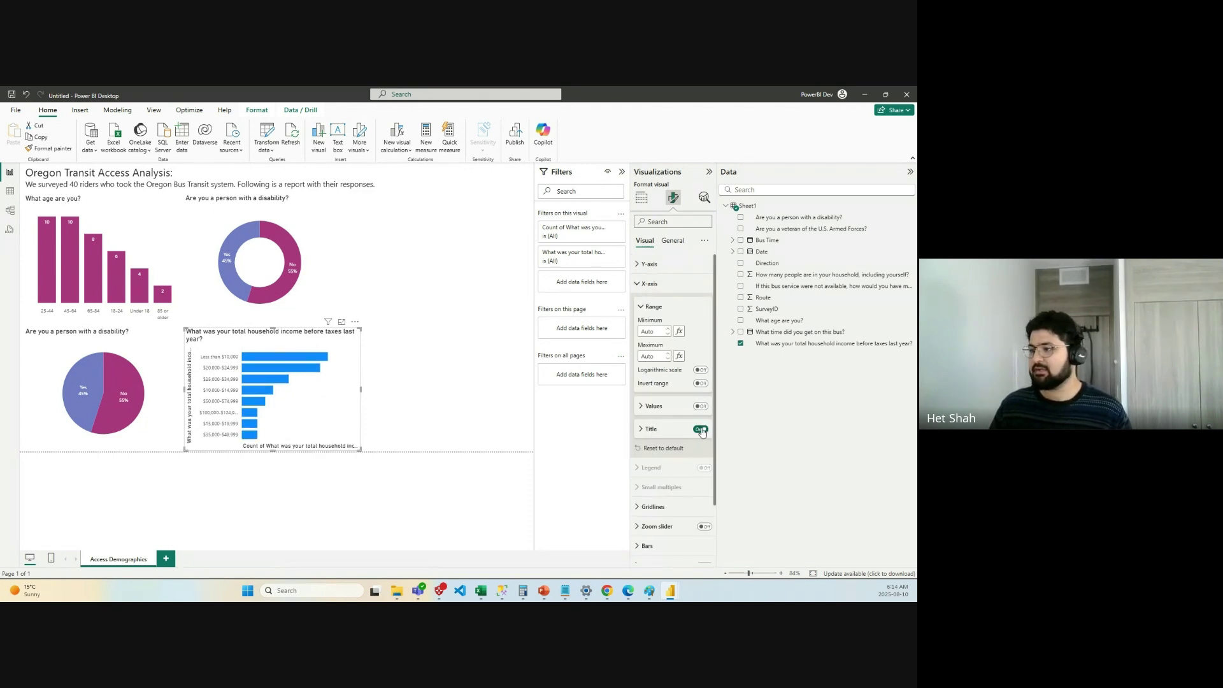
click(701, 429)
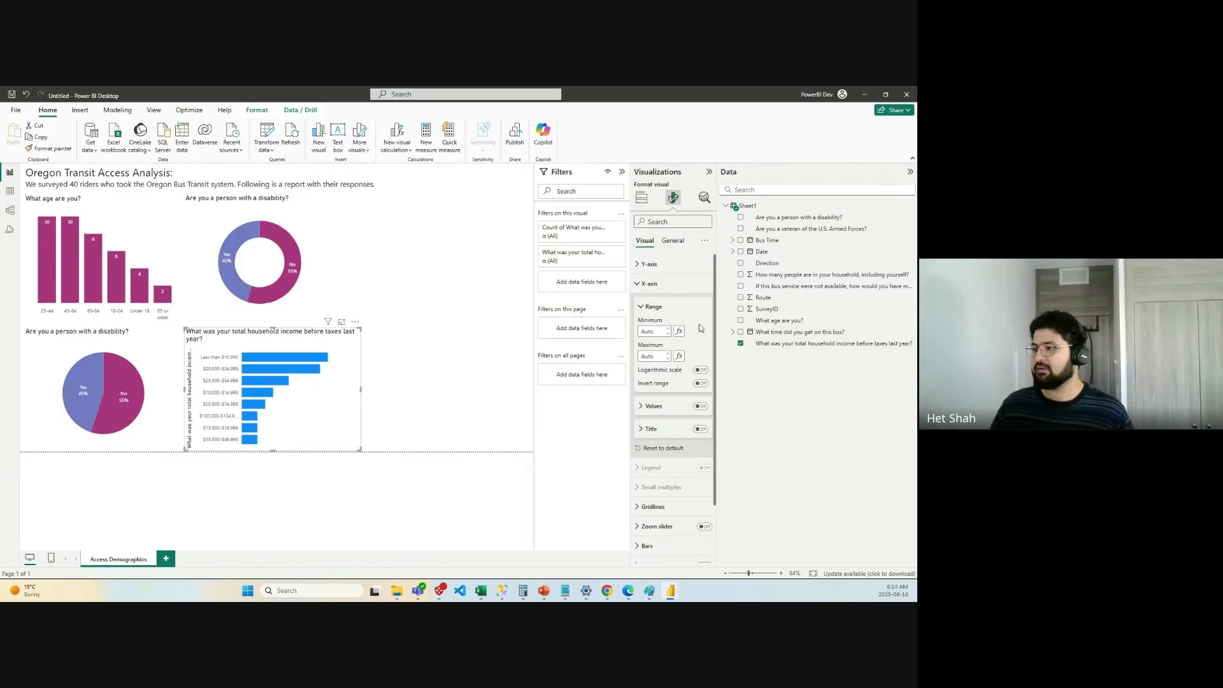
click(645, 308)
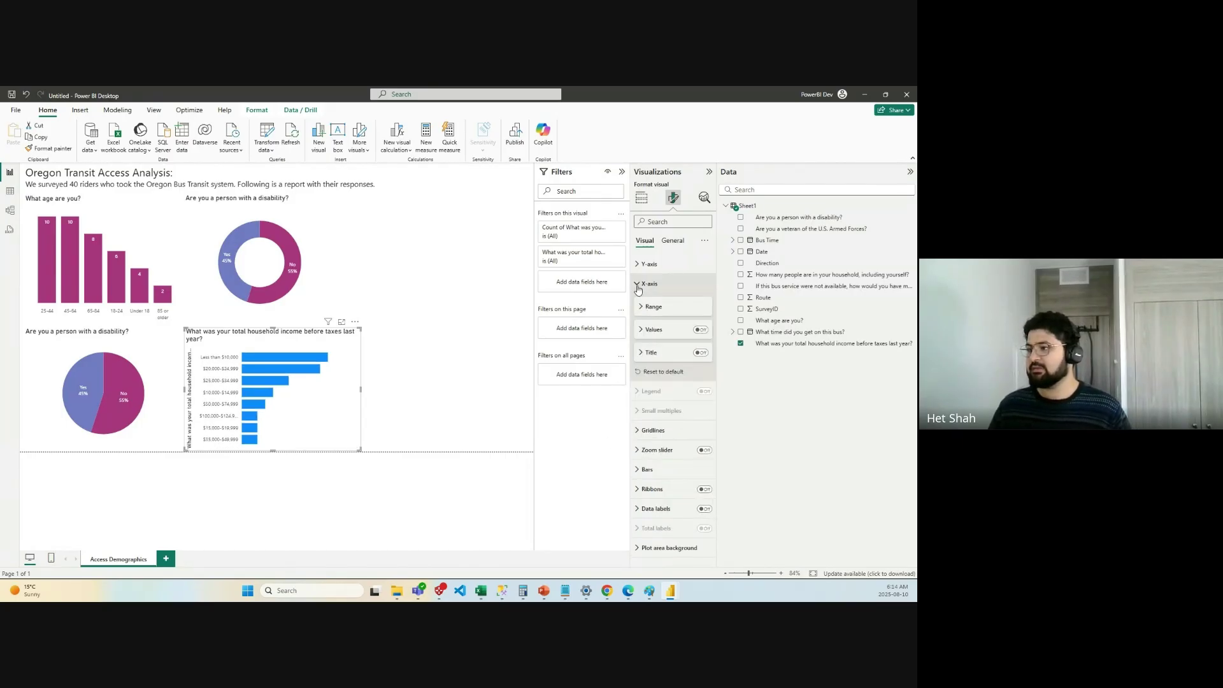
click(656, 285)
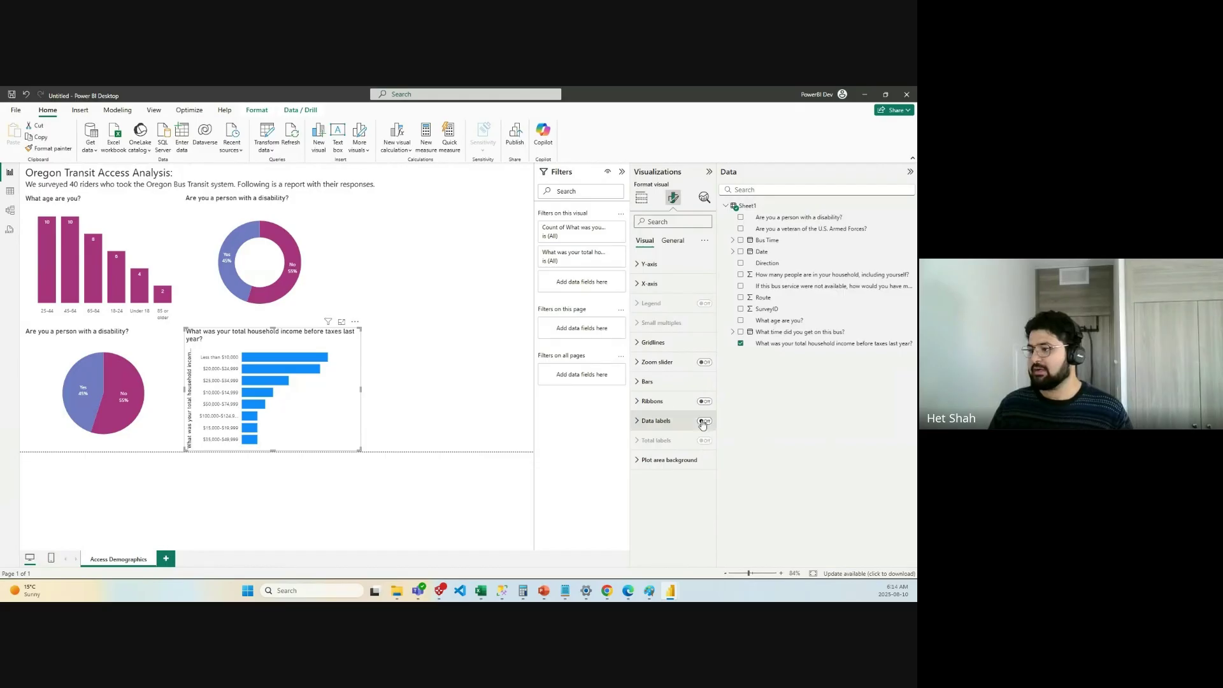
Turn on data labels for the household income bars and set their position to Inside end.
click(705, 421)
click(641, 423)
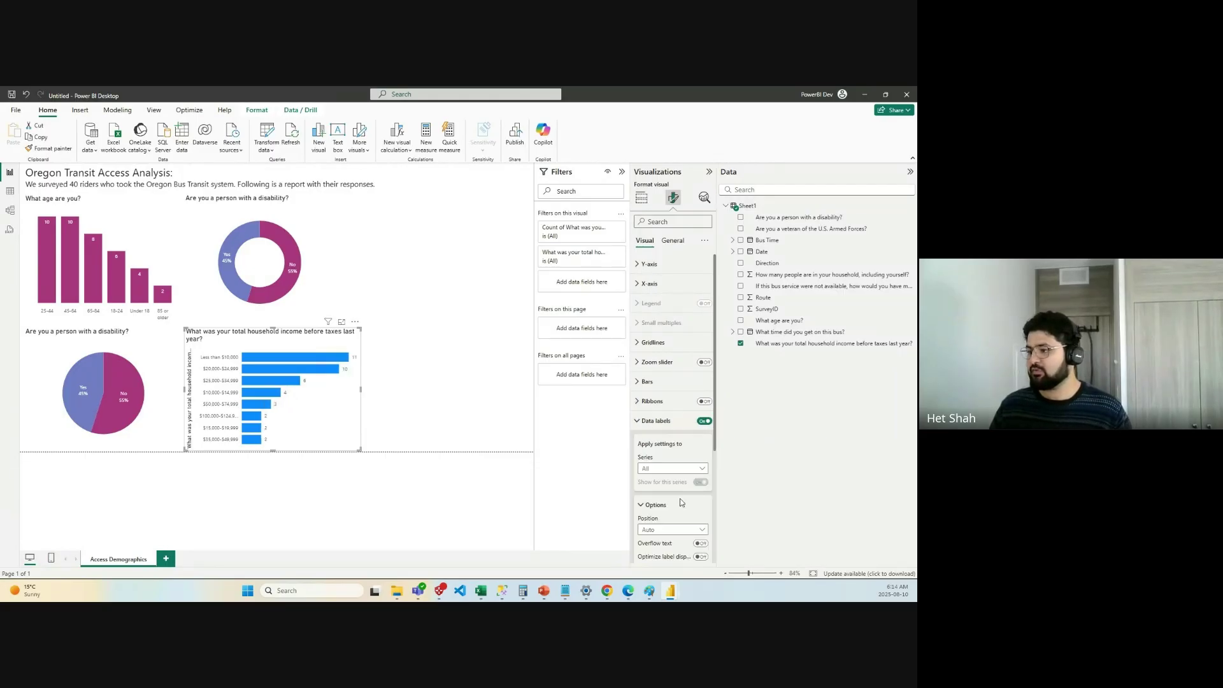
scroll(695, 456, down, 3)
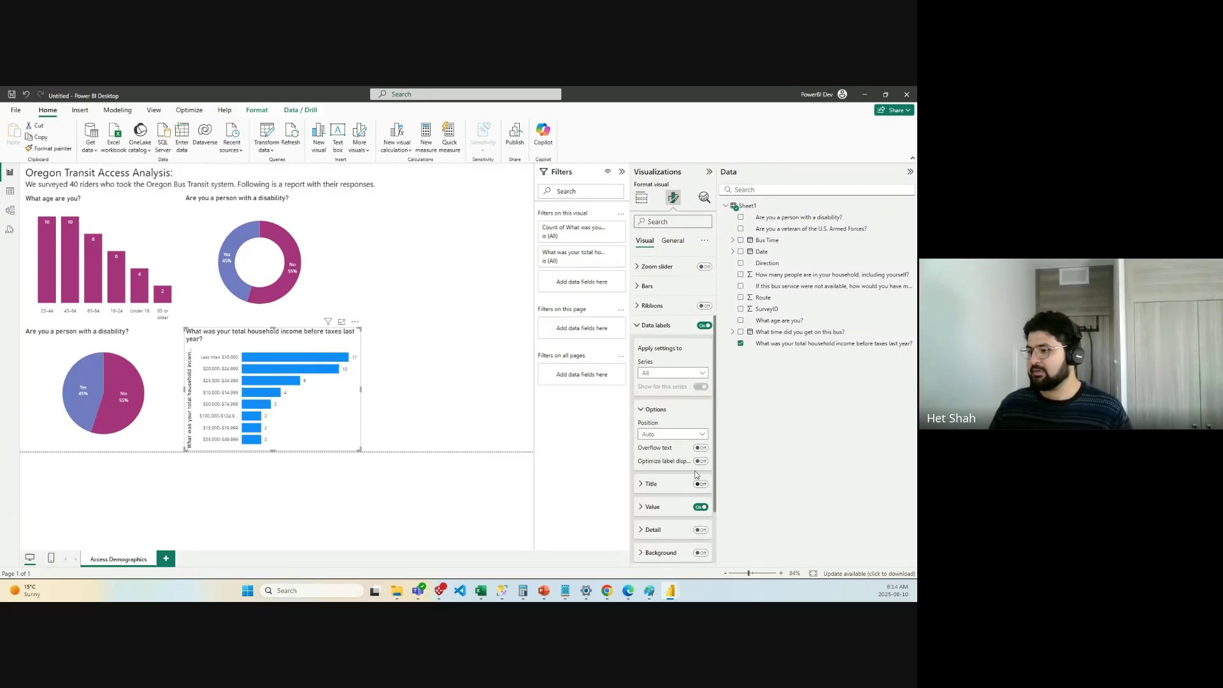
click(693, 436)
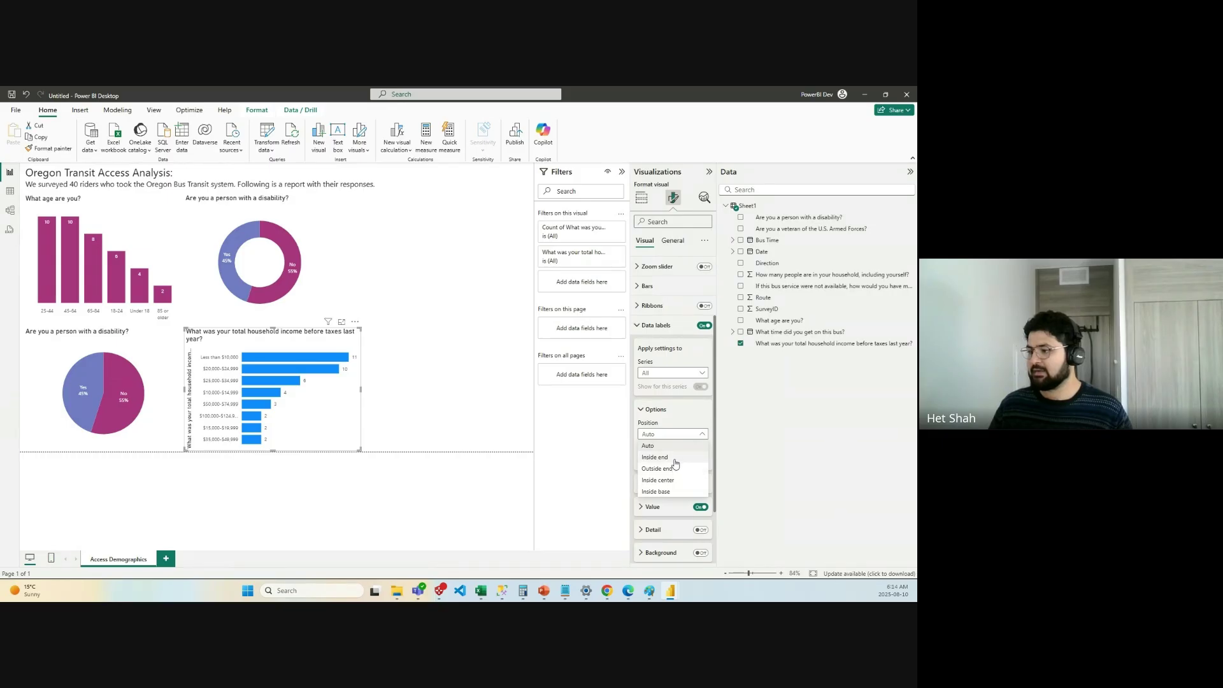
click(675, 460)
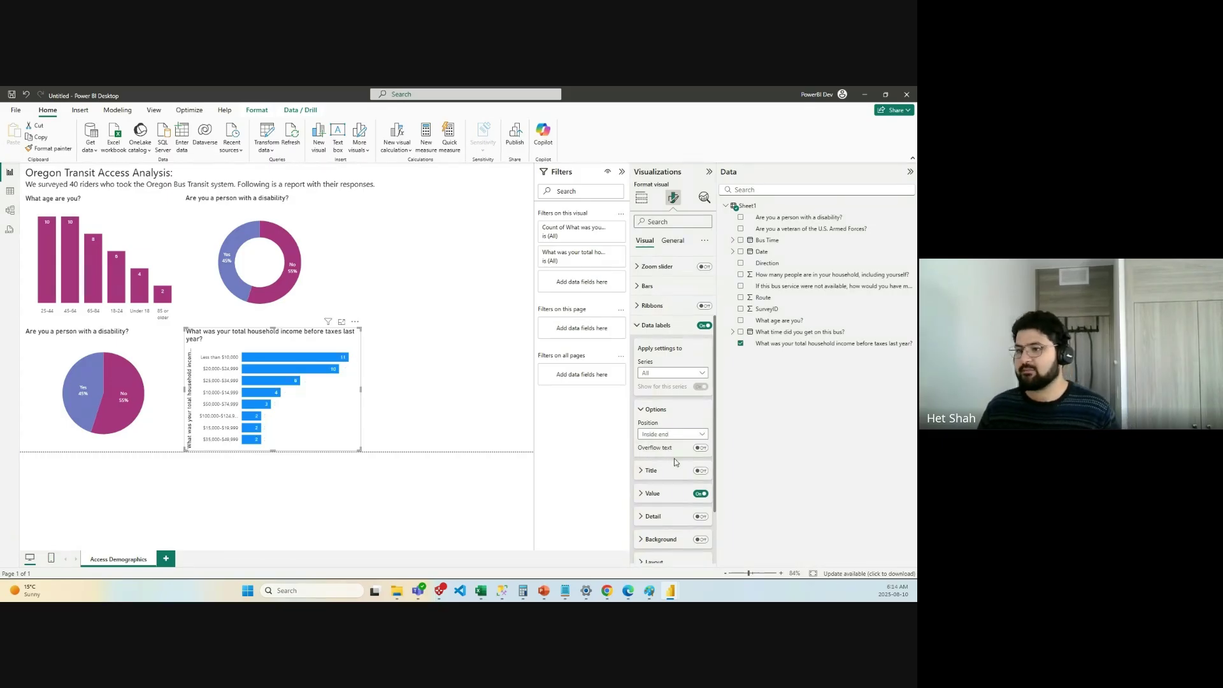
scroll(663, 441, down, 2)
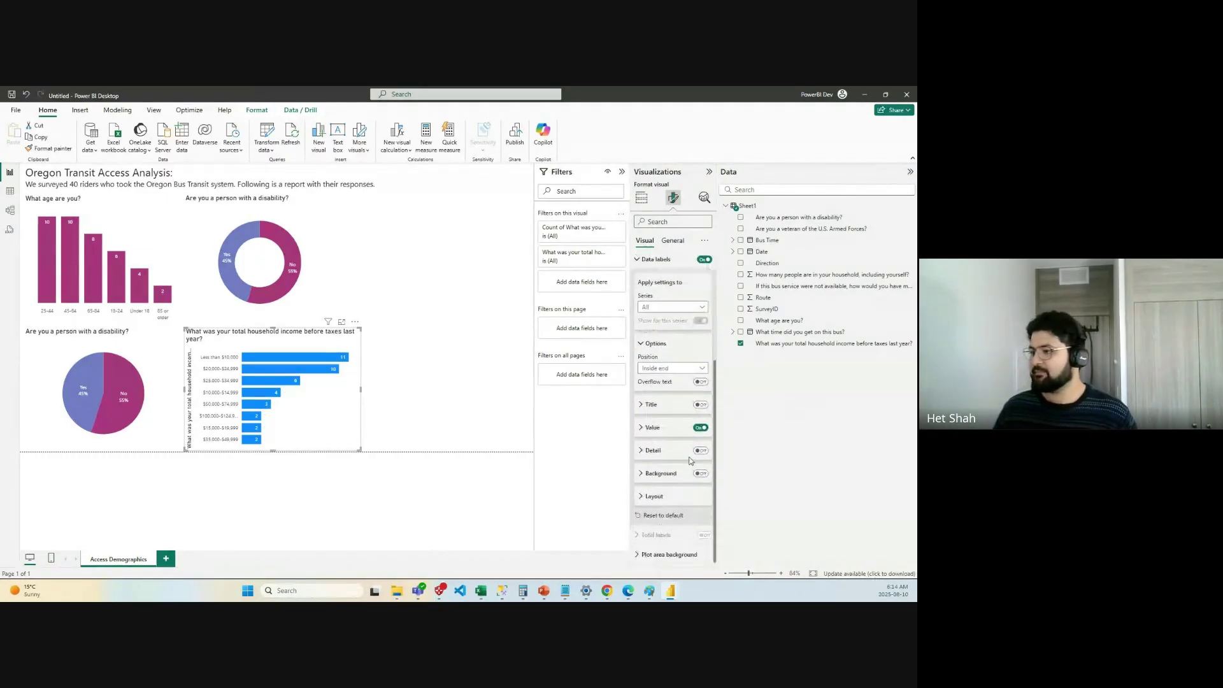
click(641, 451)
click(641, 451)
click(644, 476)
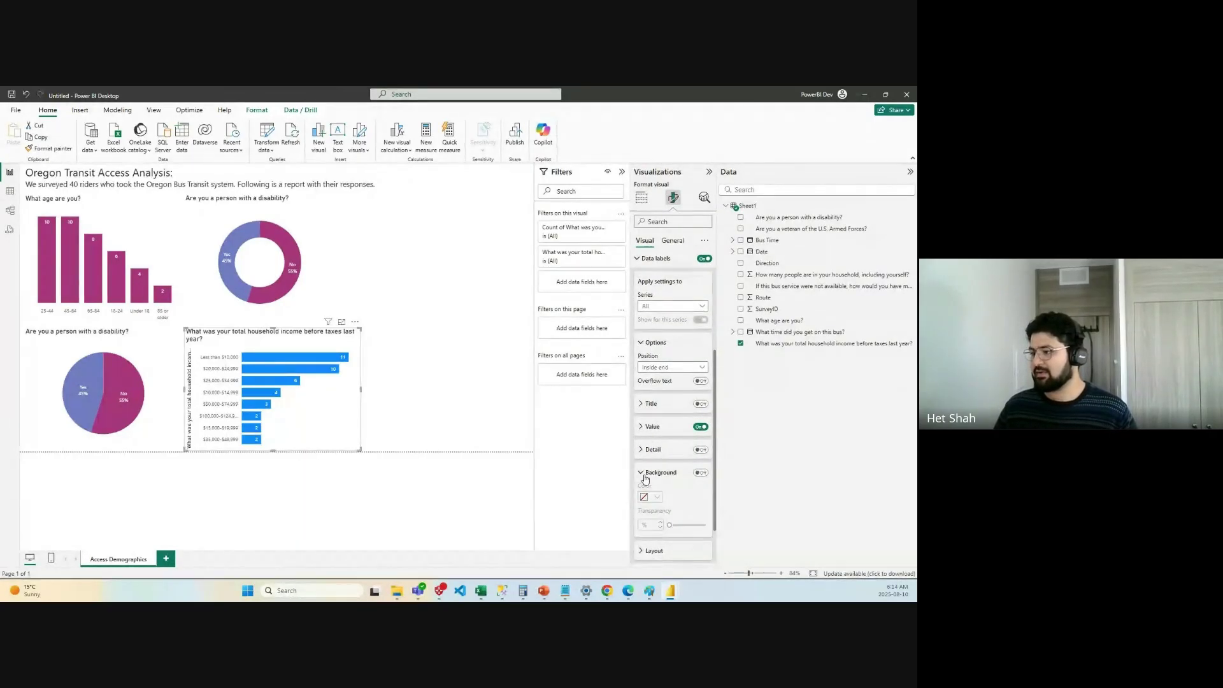
click(646, 478)
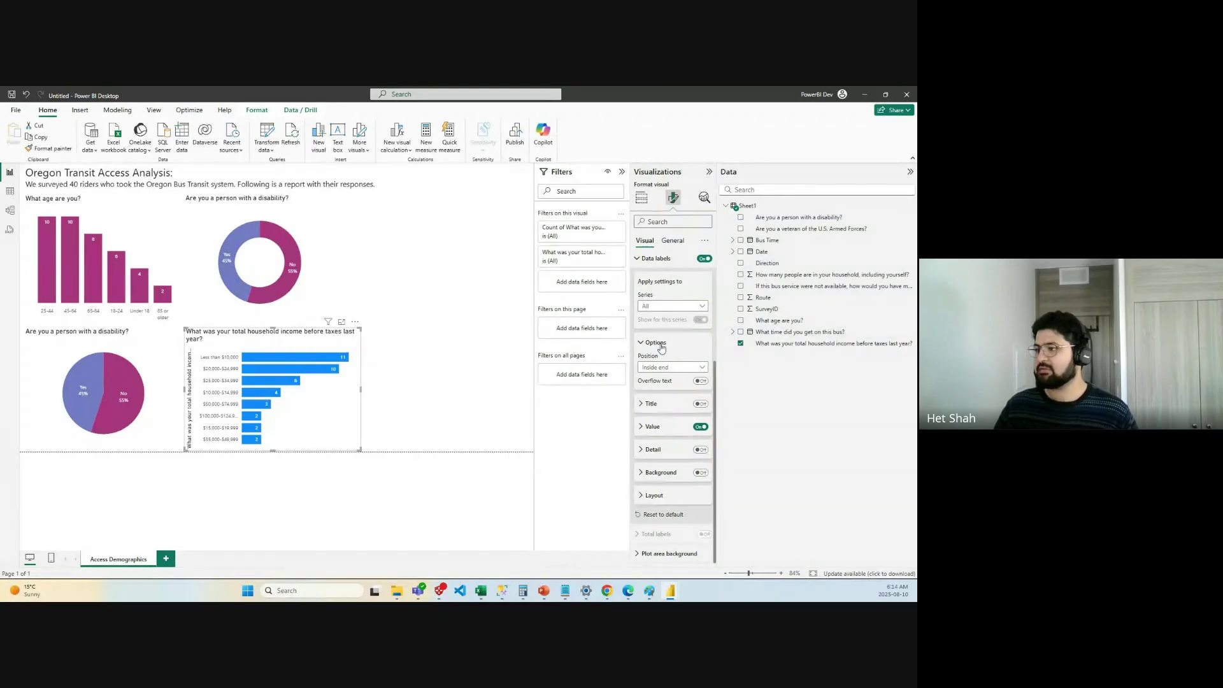
Color all the household income bars with the recently used magenta.
click(655, 259)
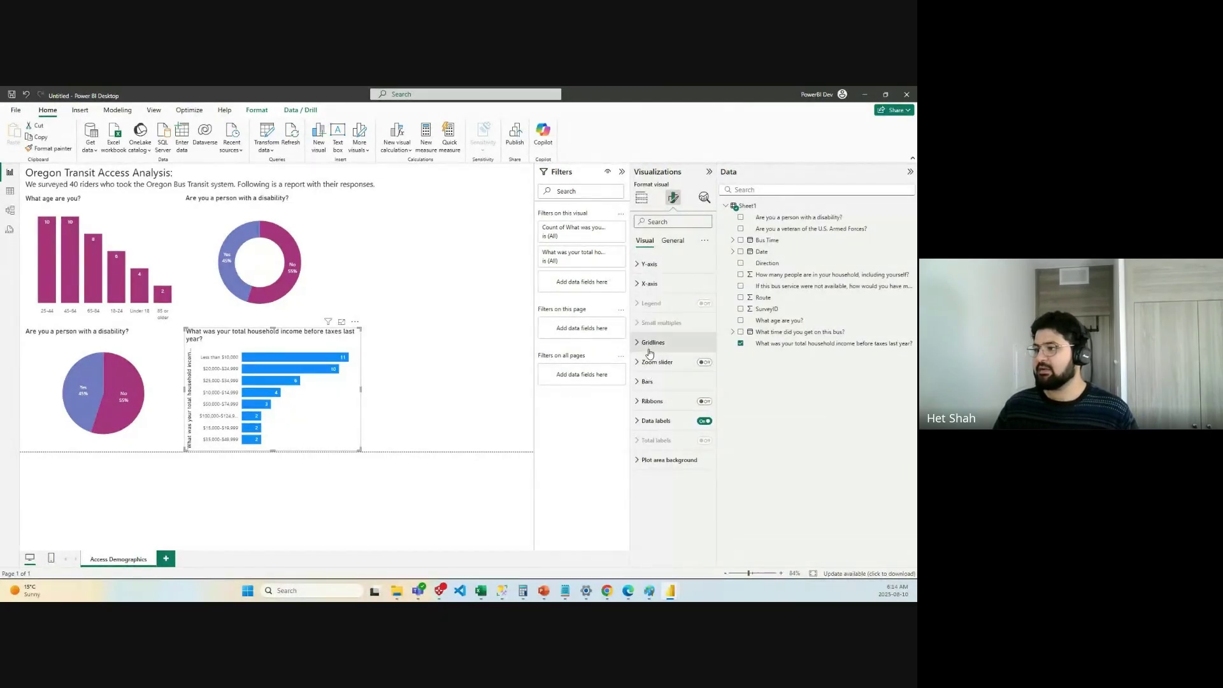
click(648, 381)
scroll(687, 354, down, 2)
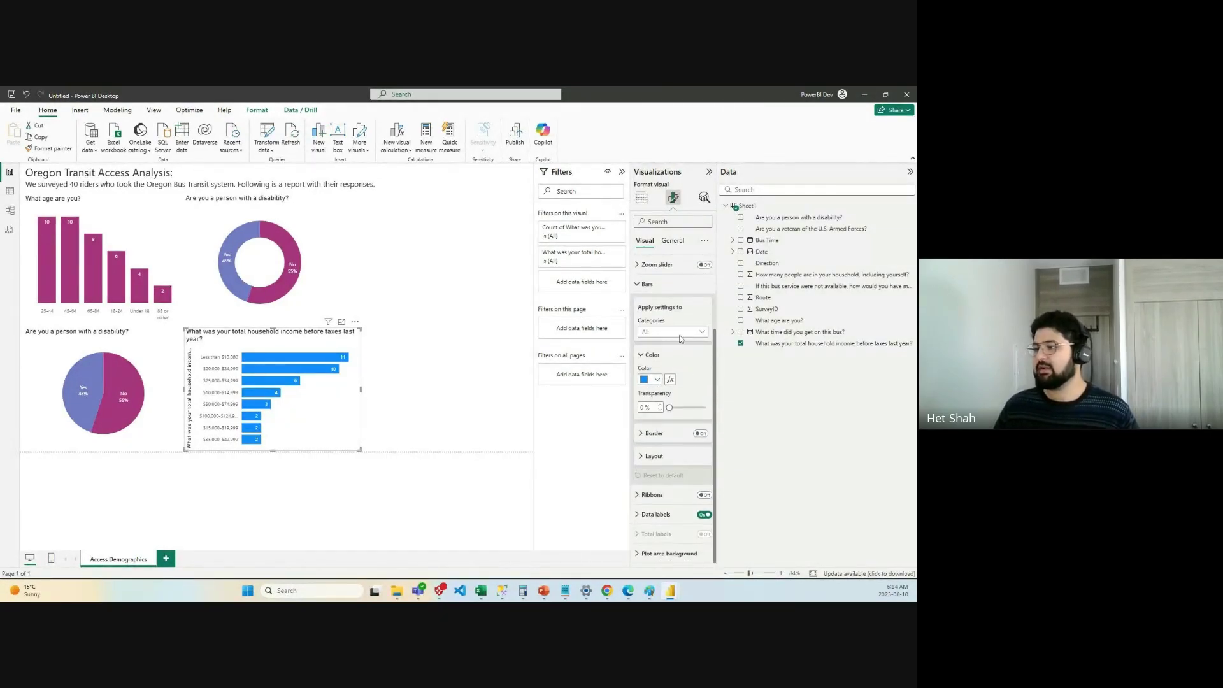
click(656, 381)
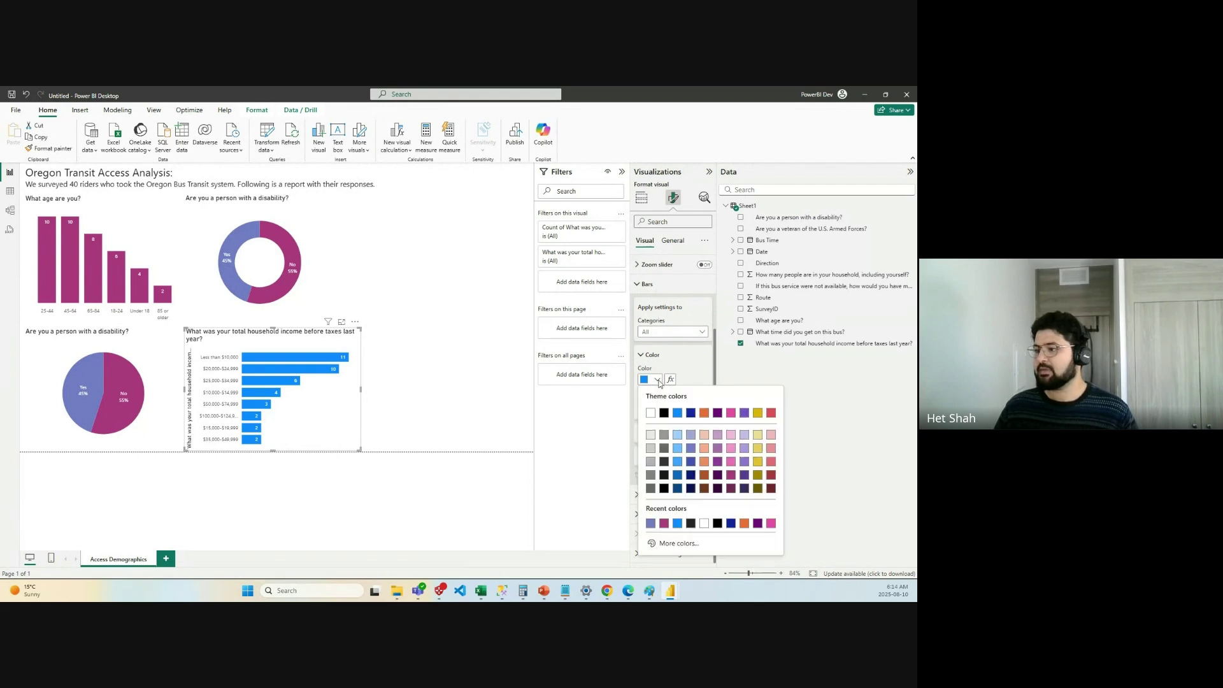
click(665, 523)
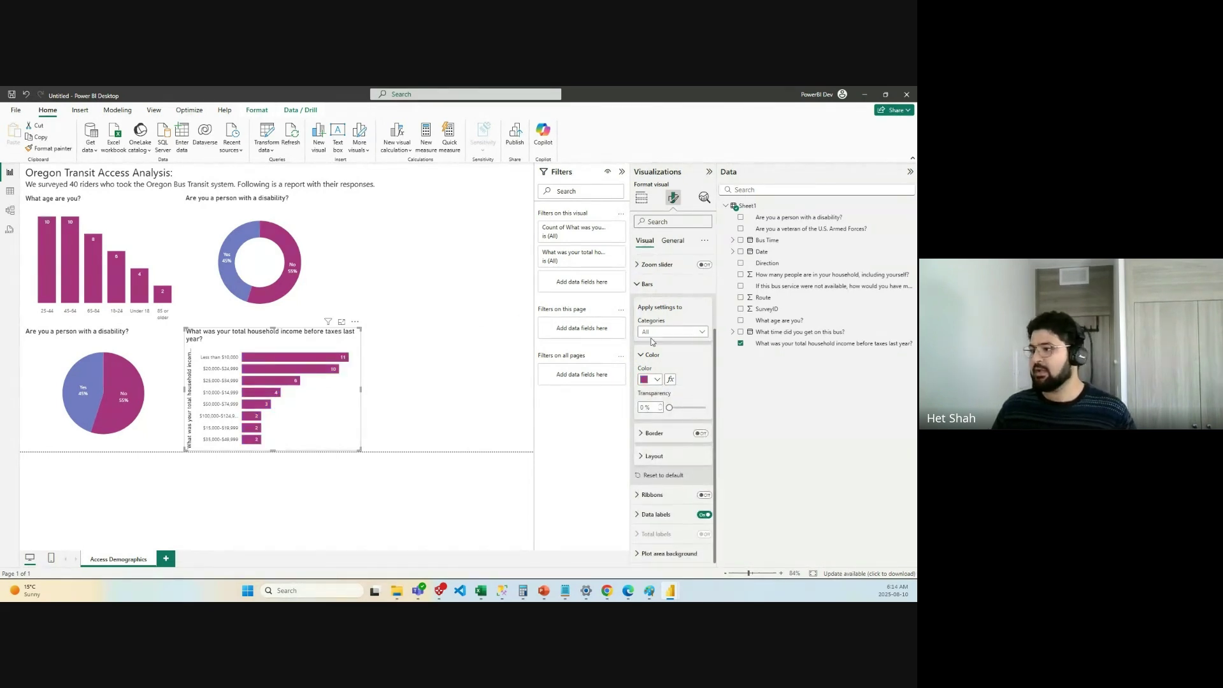
Turn off the Y-axis title on the household income bar chart and move the chart slightly up.
click(647, 284)
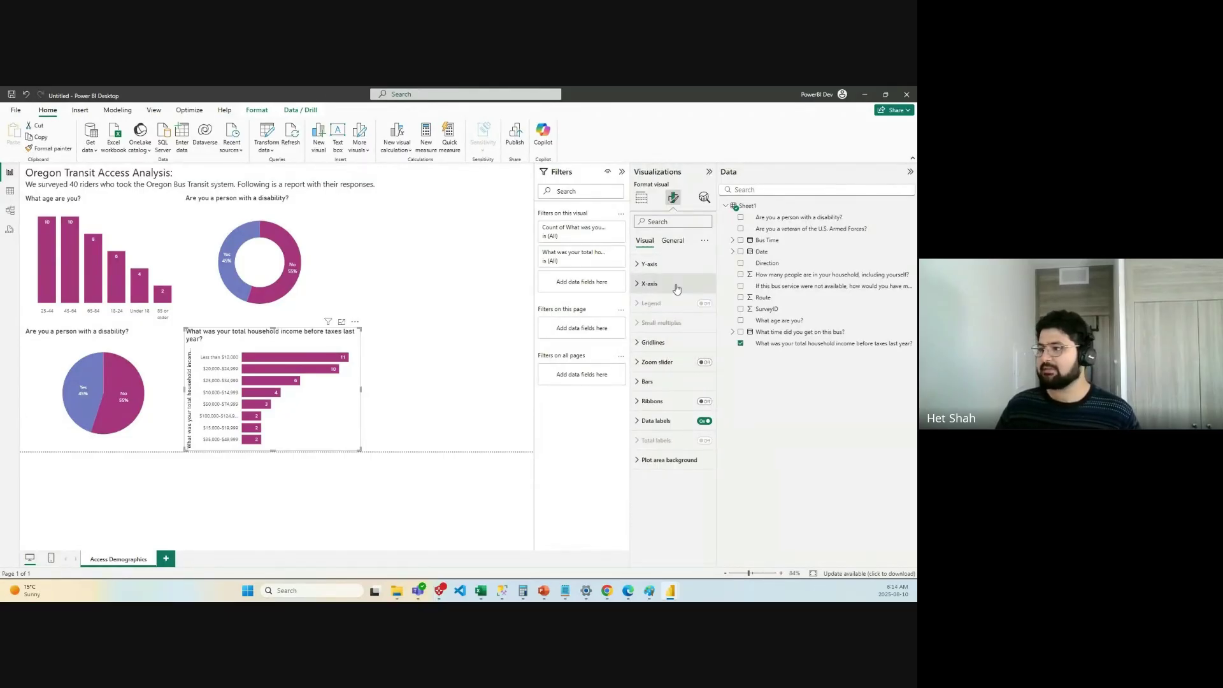
click(663, 265)
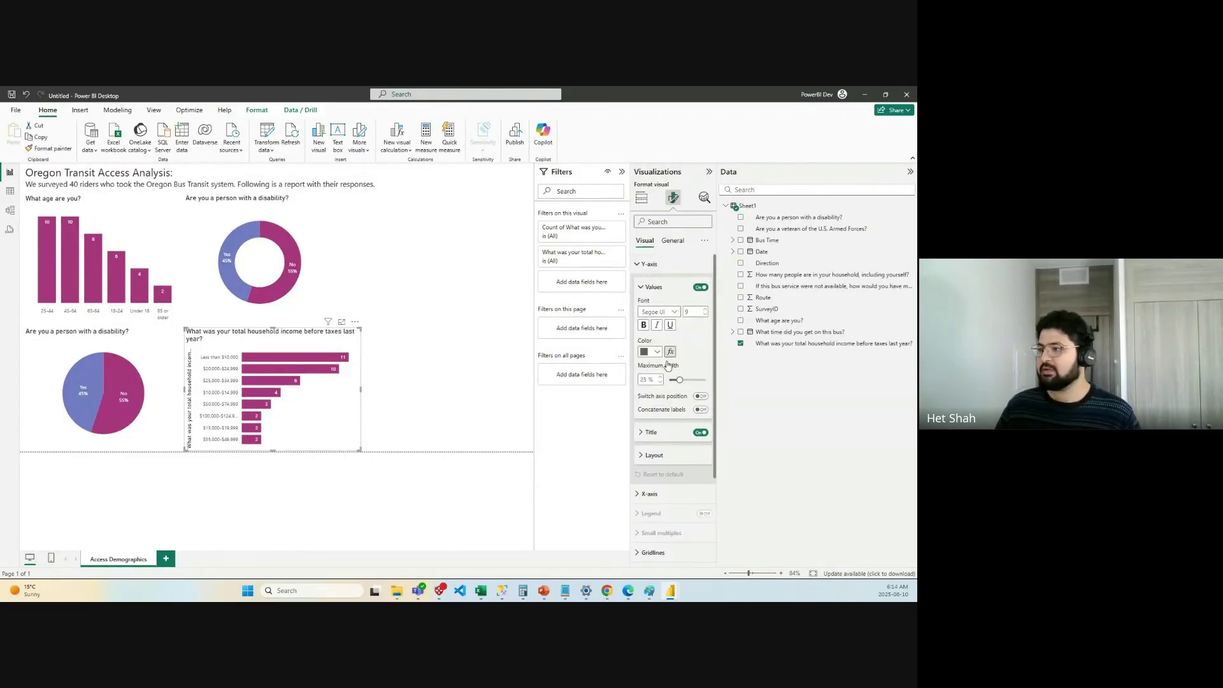
click(700, 433)
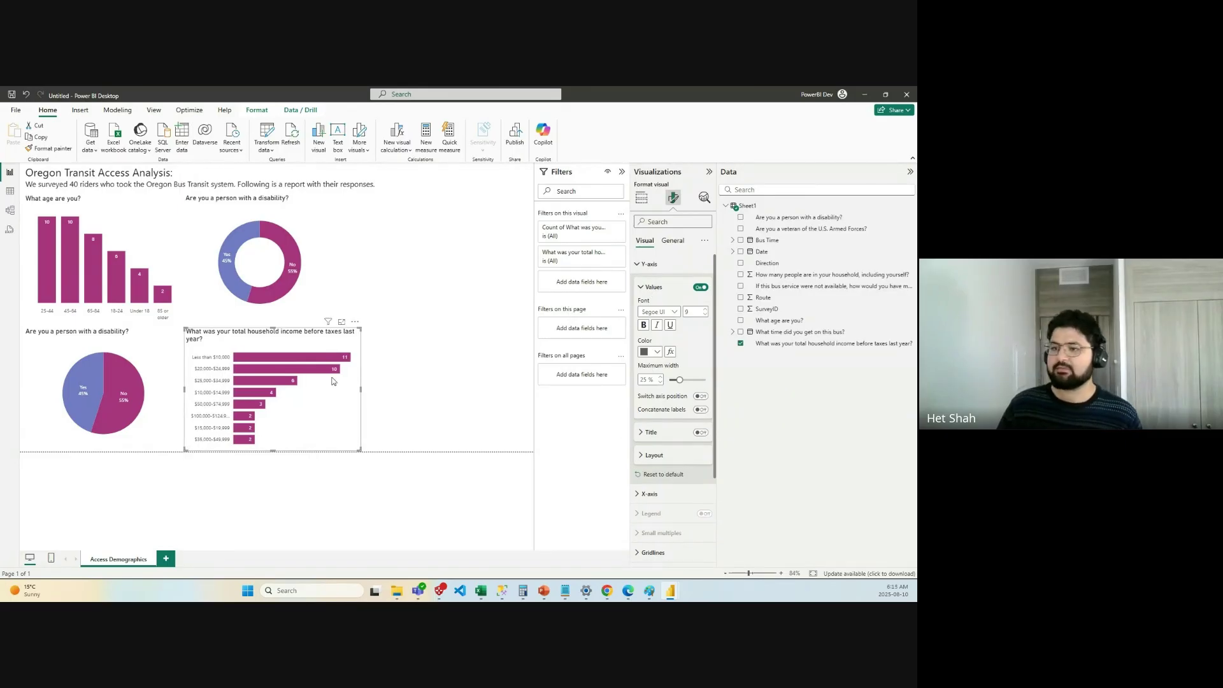
click(299, 323)
drag(275, 340, 274, 337)
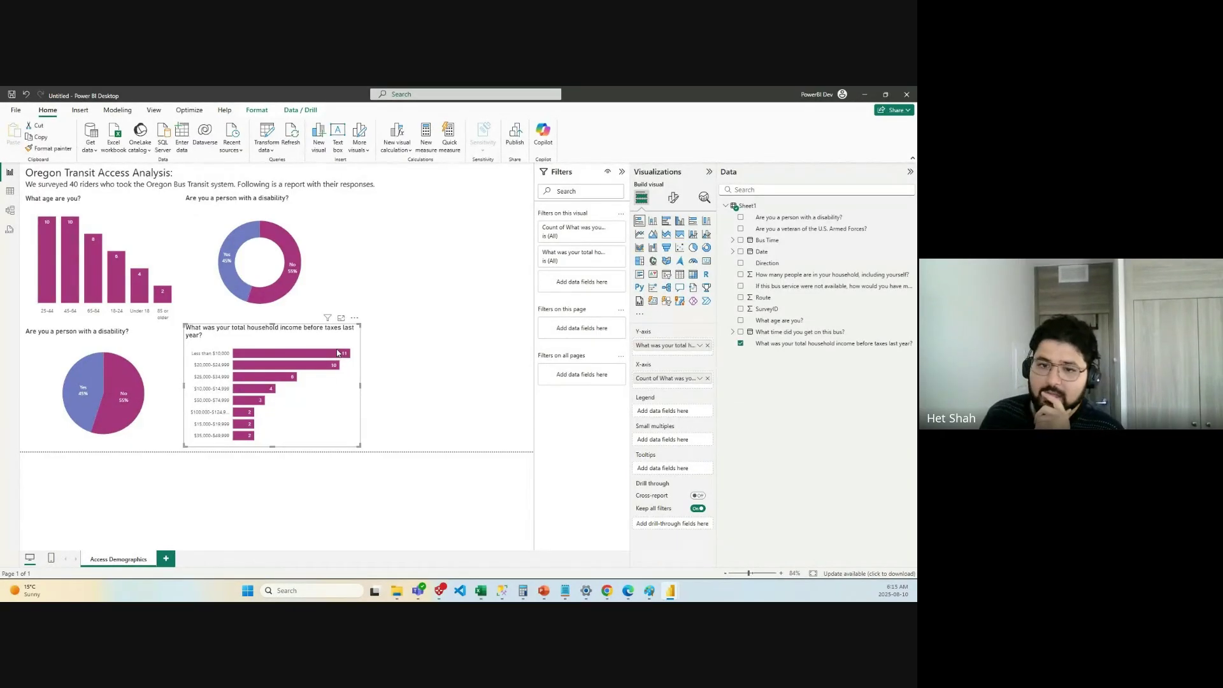
mouse_move(337, 353)
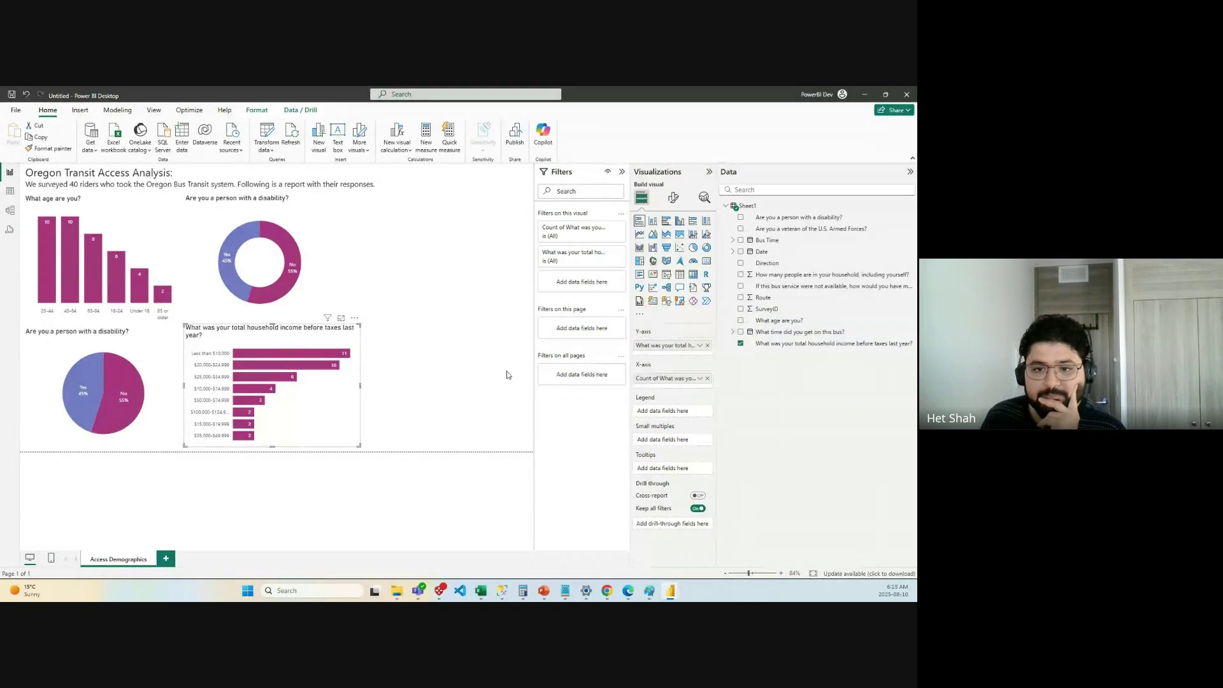
click(673, 198)
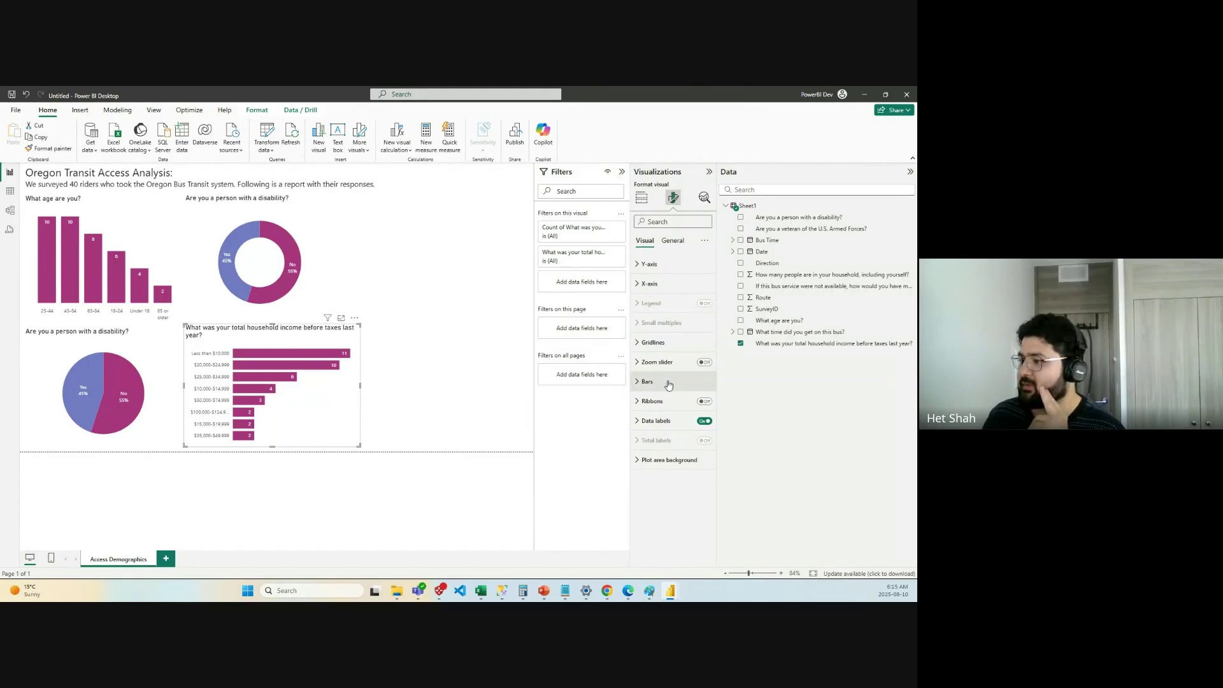
click(656, 421)
scroll(663, 382, down, 3)
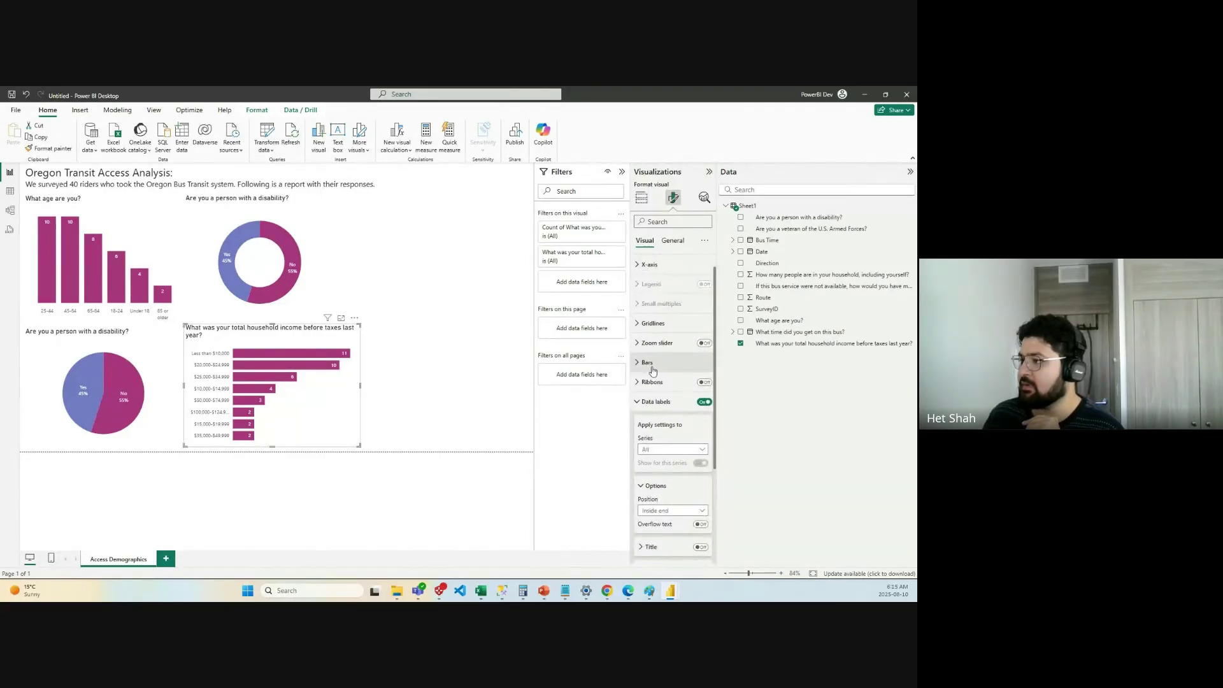
click(673, 243)
click(644, 241)
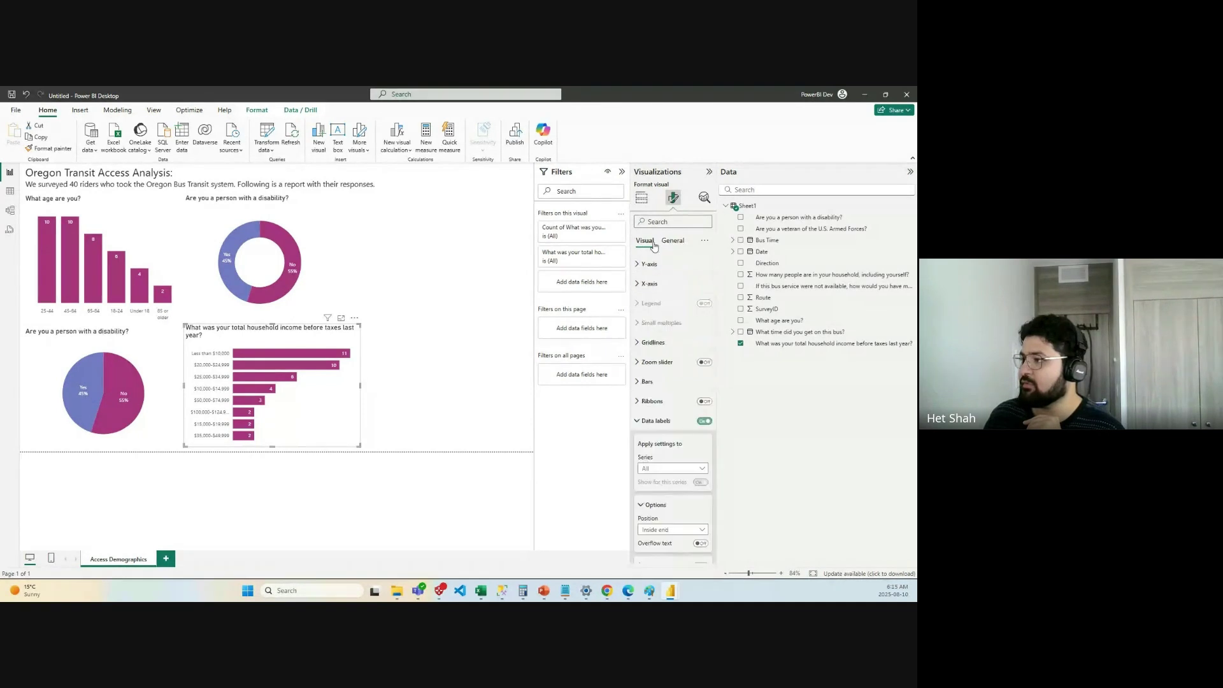
click(641, 264)
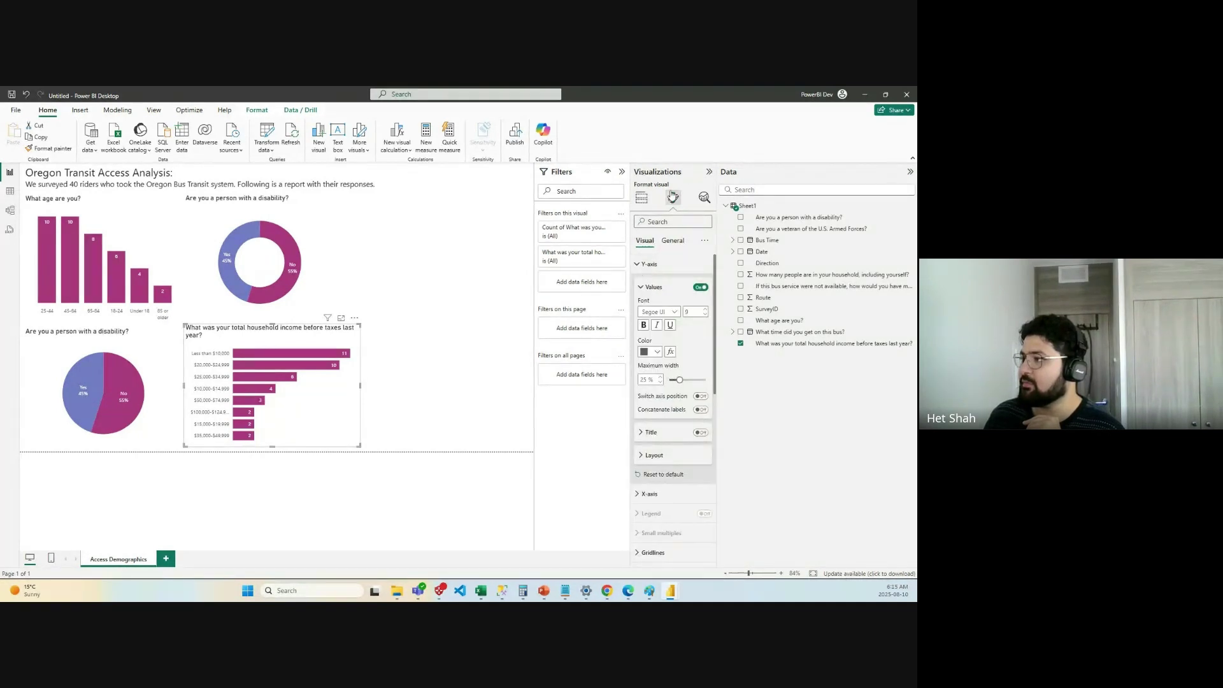
Show the household income chart's X-axis count as Percent of grand total.
click(641, 197)
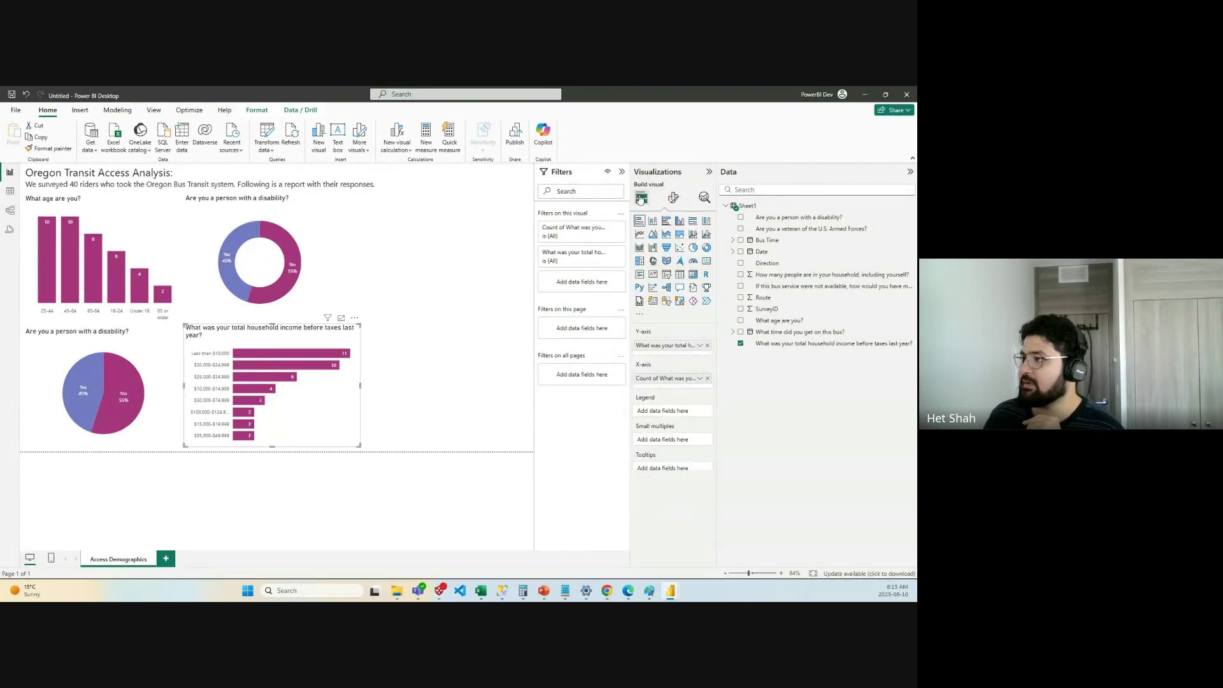
click(701, 378)
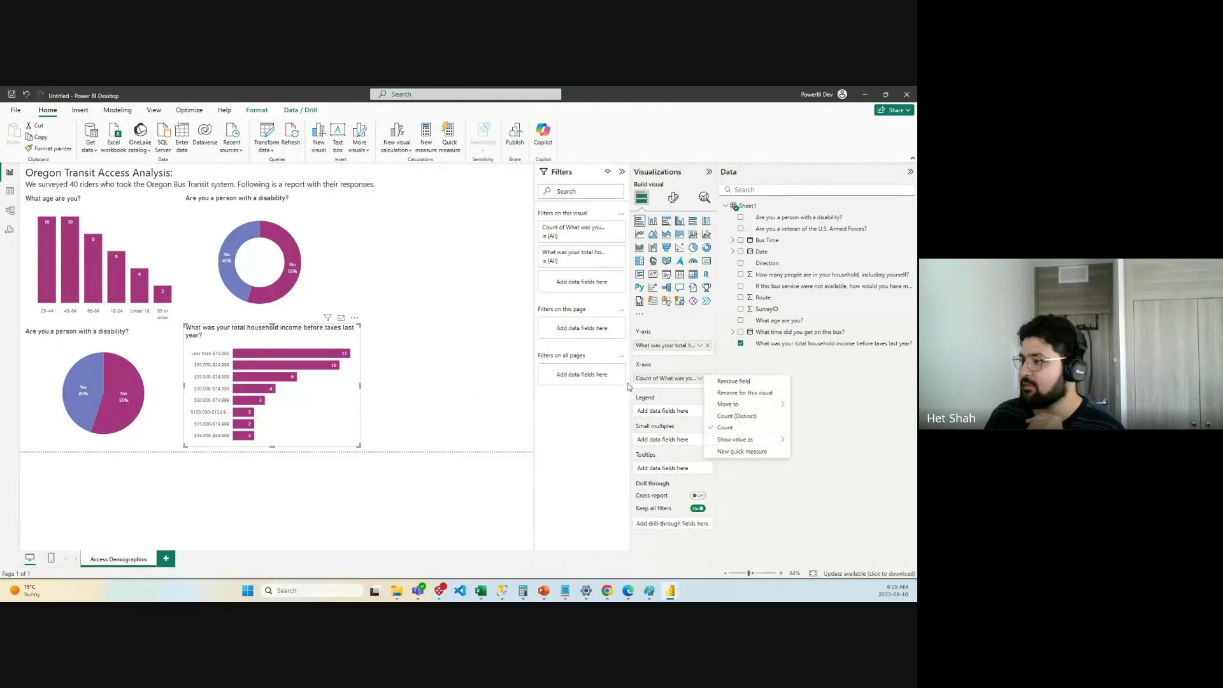
mouse_move(732, 441)
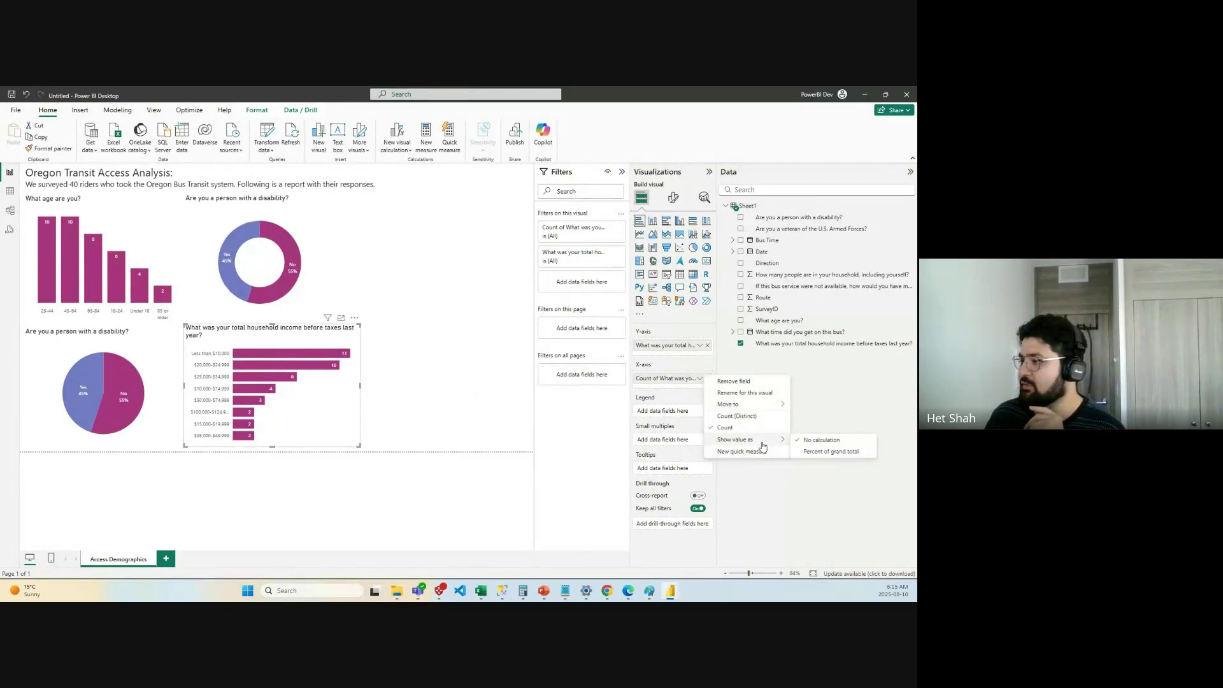
click(820, 454)
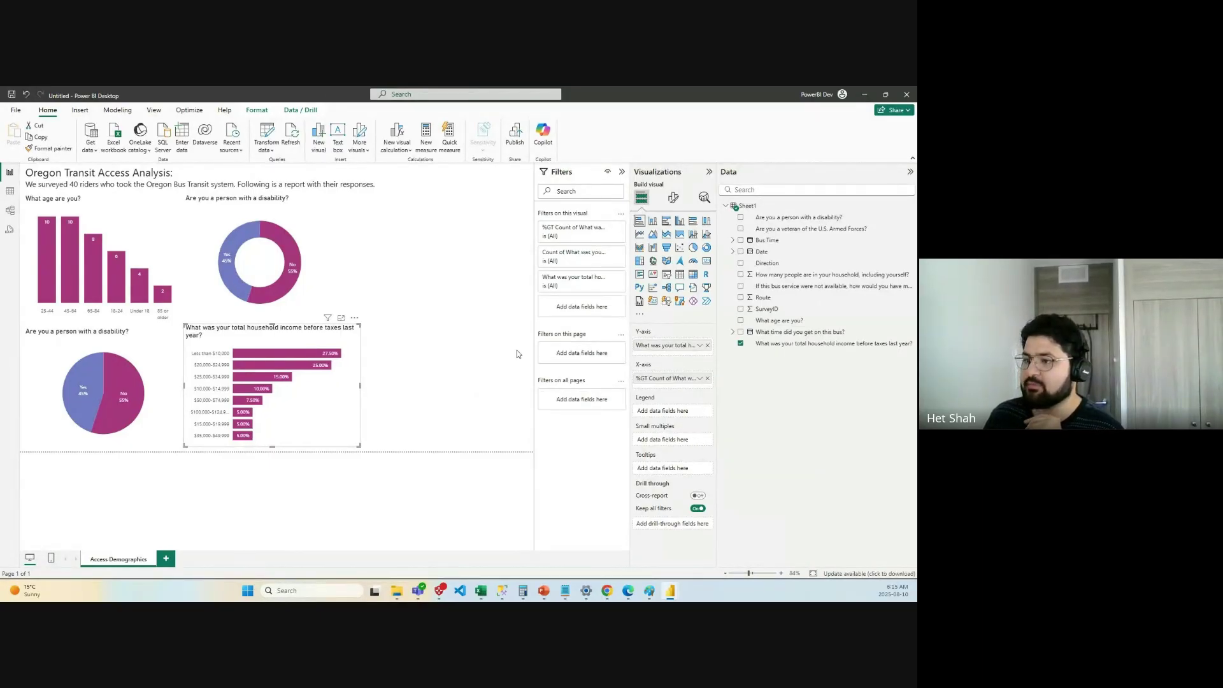
Check the household income chart's bar formatting and the value display setting of its X-axis field.
click(675, 199)
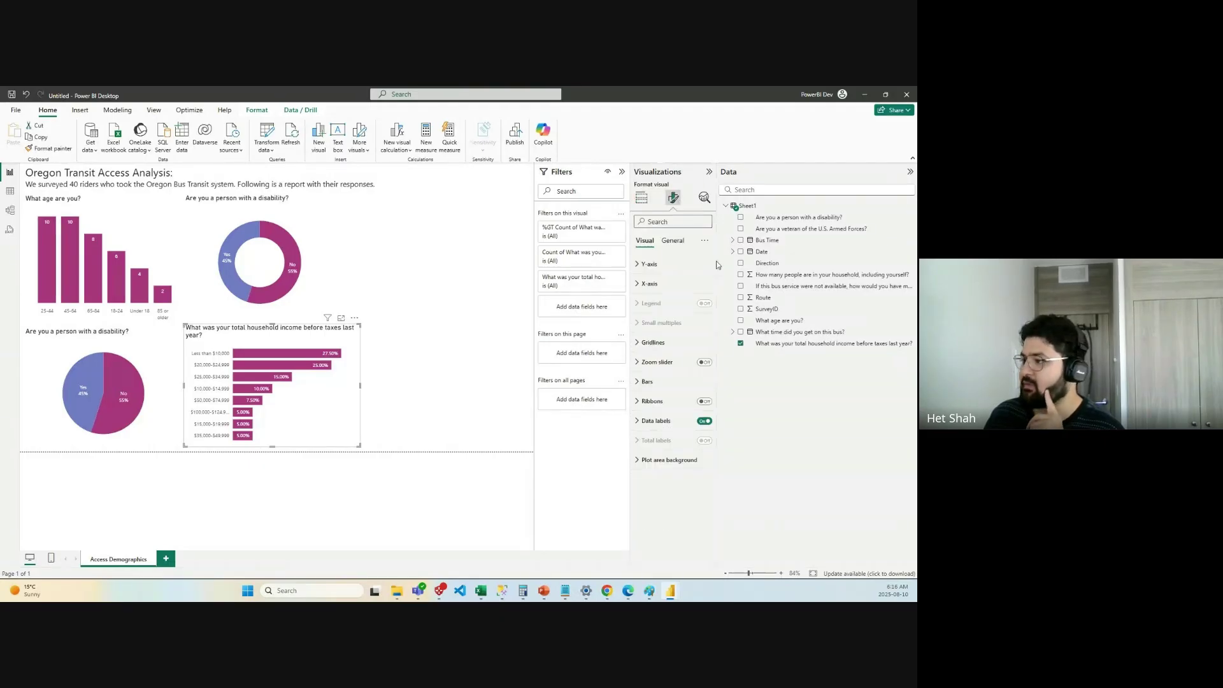
click(647, 381)
scroll(694, 414, down, 2)
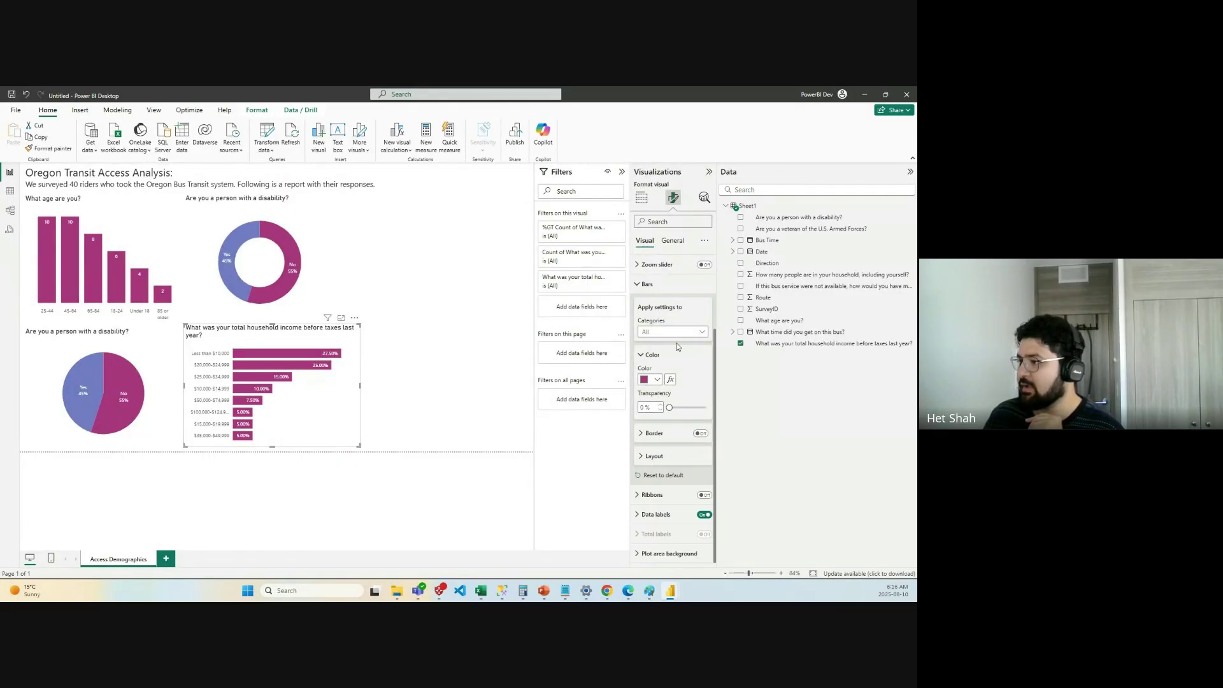
click(656, 290)
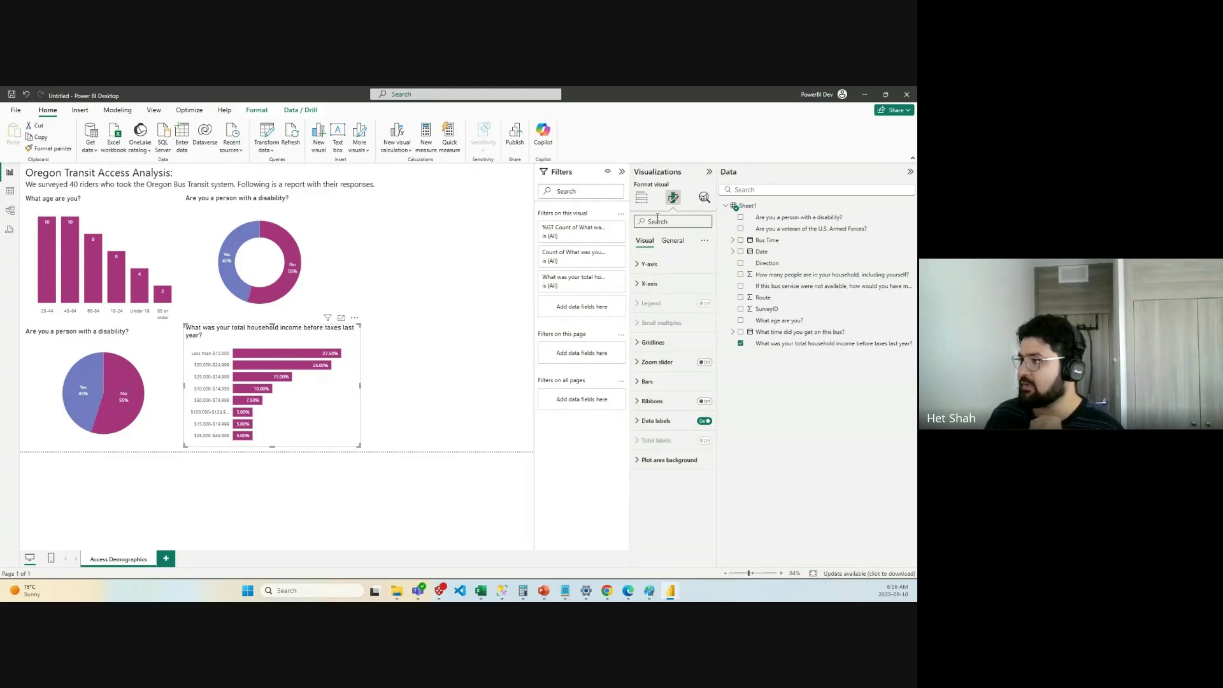
click(641, 199)
click(698, 380)
mouse_move(739, 440)
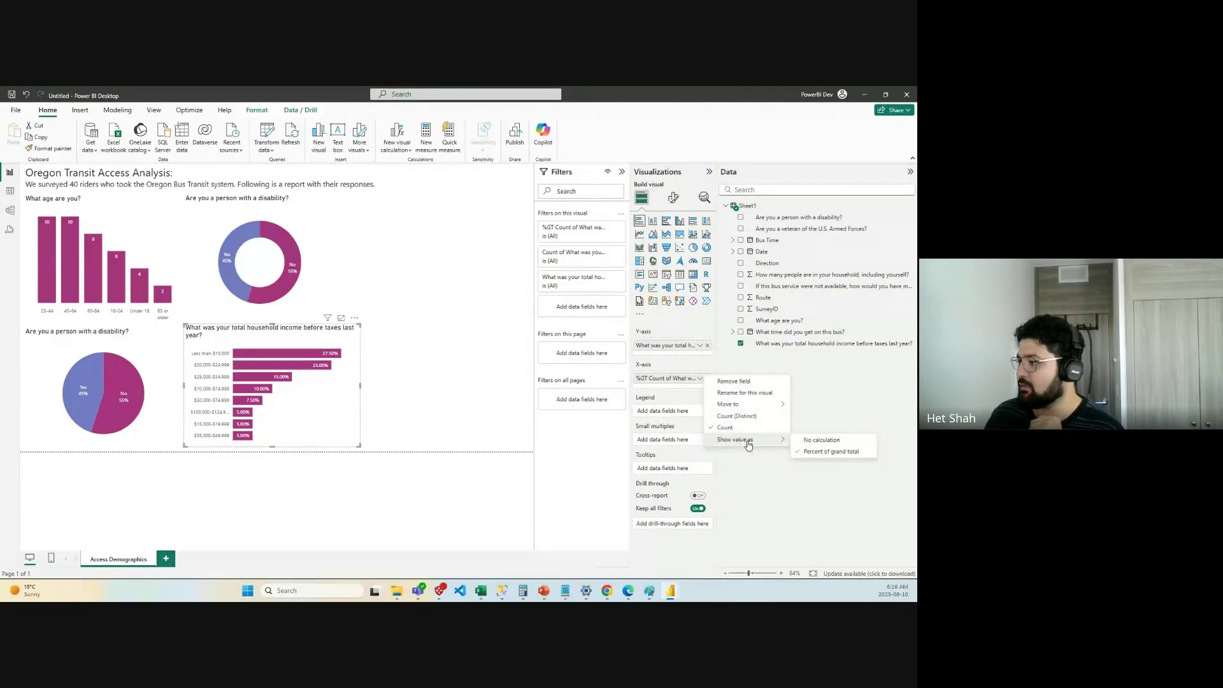
click(821, 453)
click(480, 353)
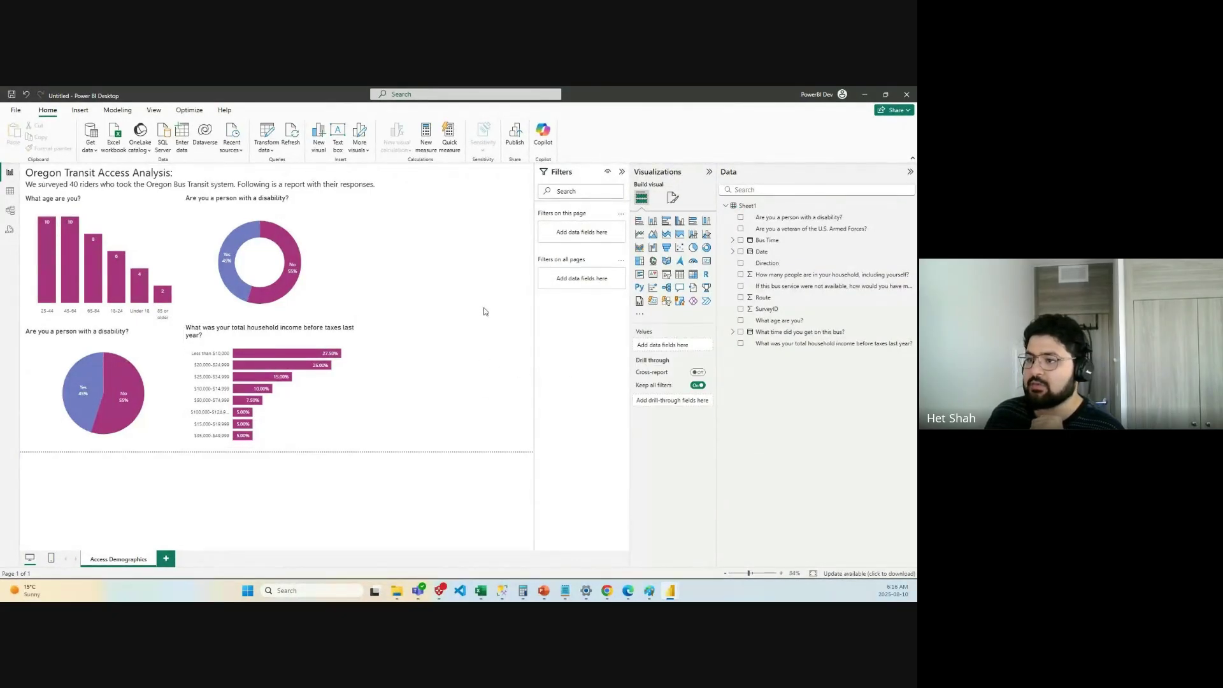
Cross-highlight the report by the "Less than $10,000" income bar and clear the highlighting.
click(283, 358)
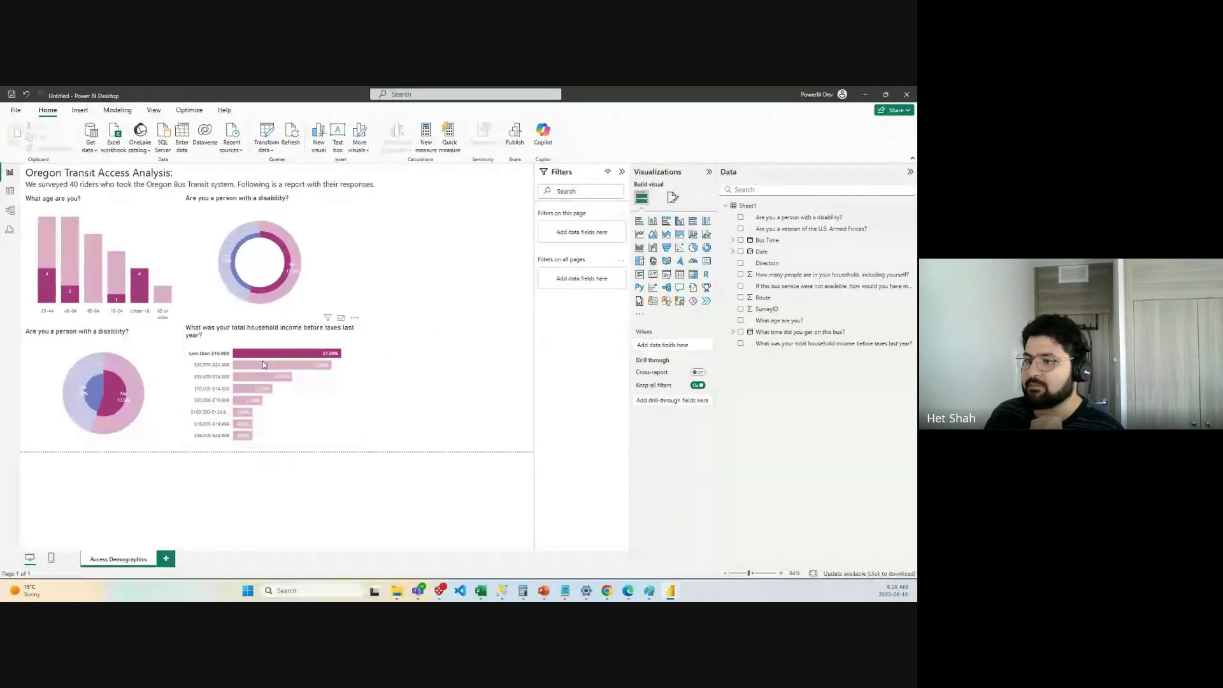
click(283, 364)
click(319, 355)
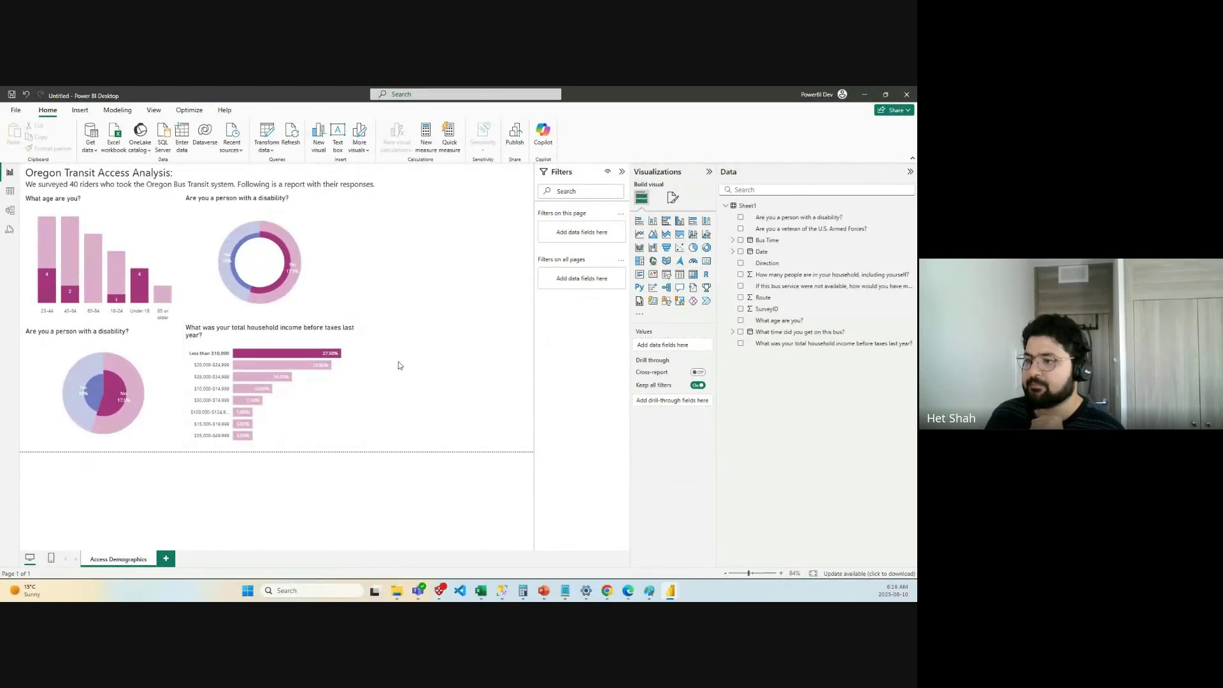
click(321, 355)
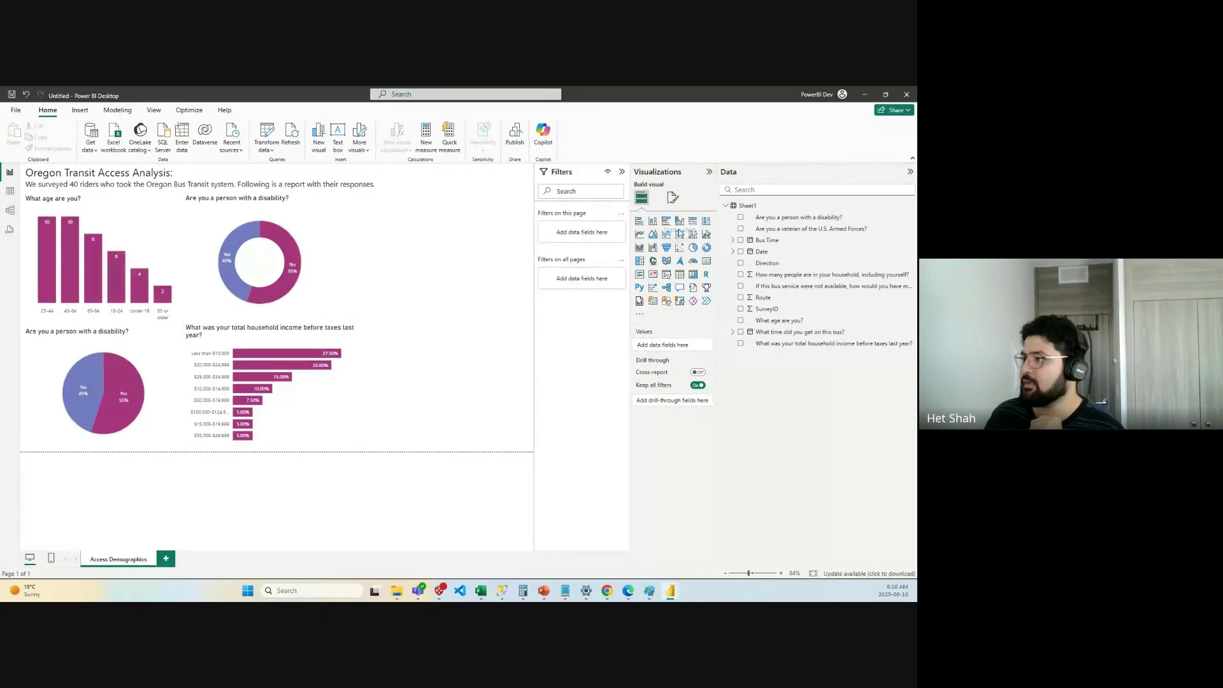
Format the household income chart's data label values as whole percentages without decimal places.
click(669, 197)
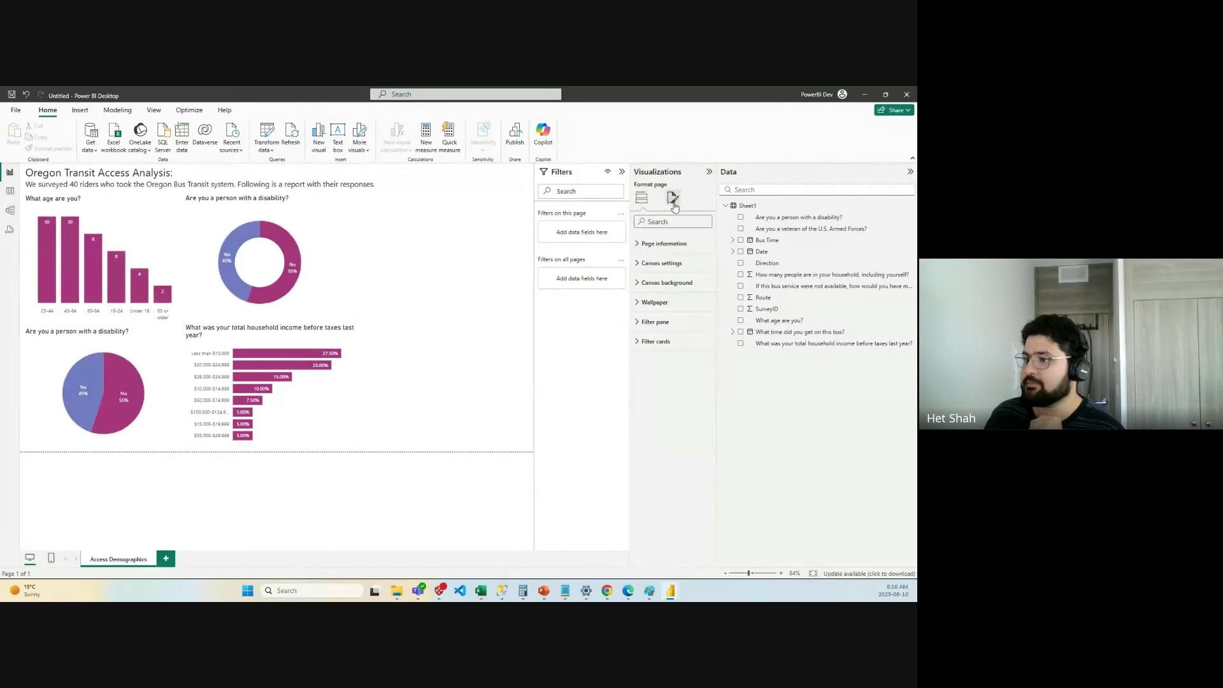
click(323, 377)
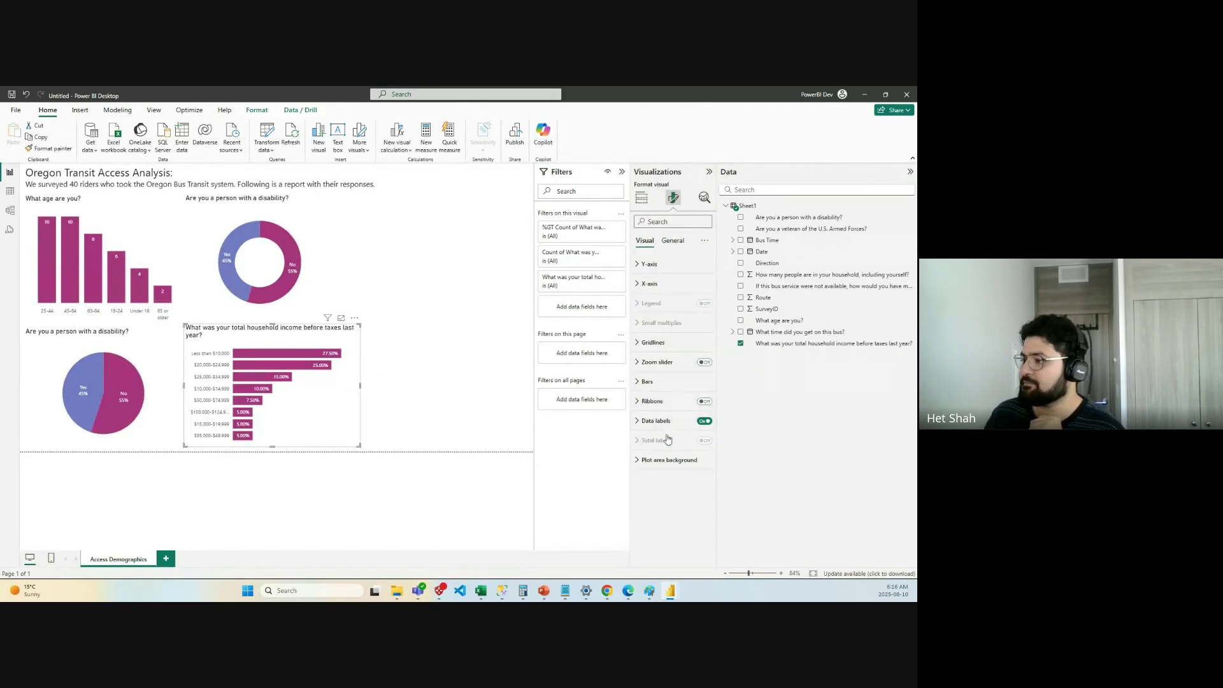
click(694, 426)
scroll(707, 414, down, 3)
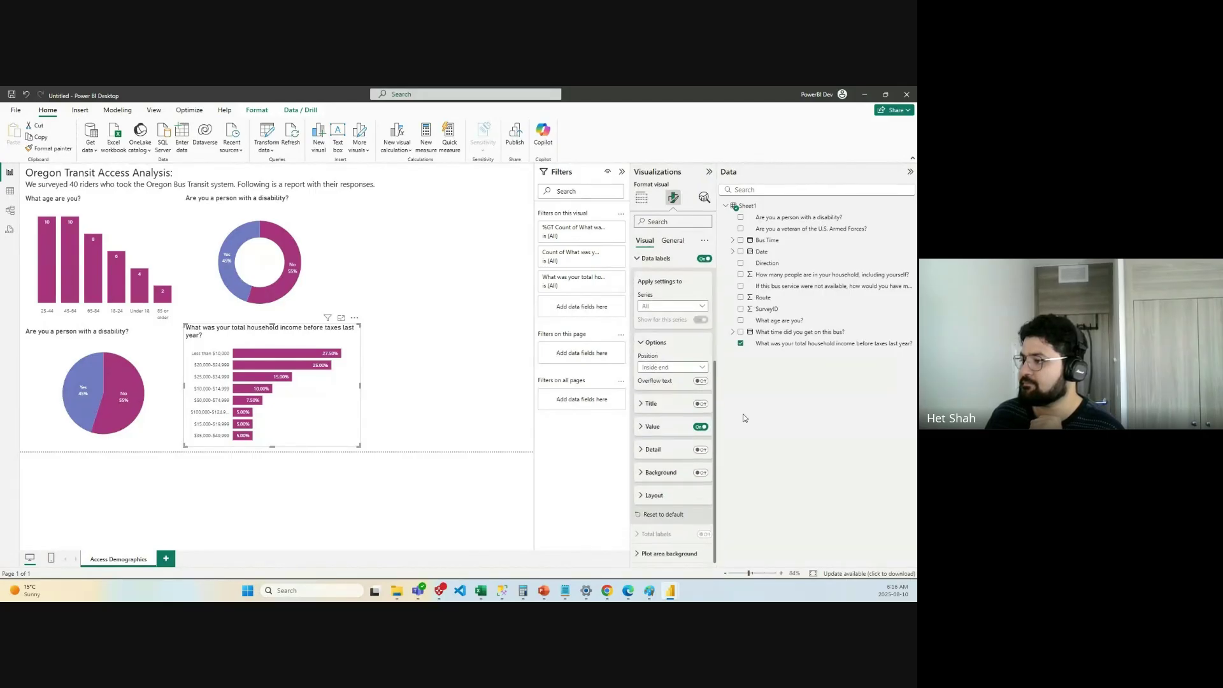
click(653, 428)
scroll(660, 454, down, 2)
scroll(663, 458, down, 2)
click(669, 466)
click(472, 422)
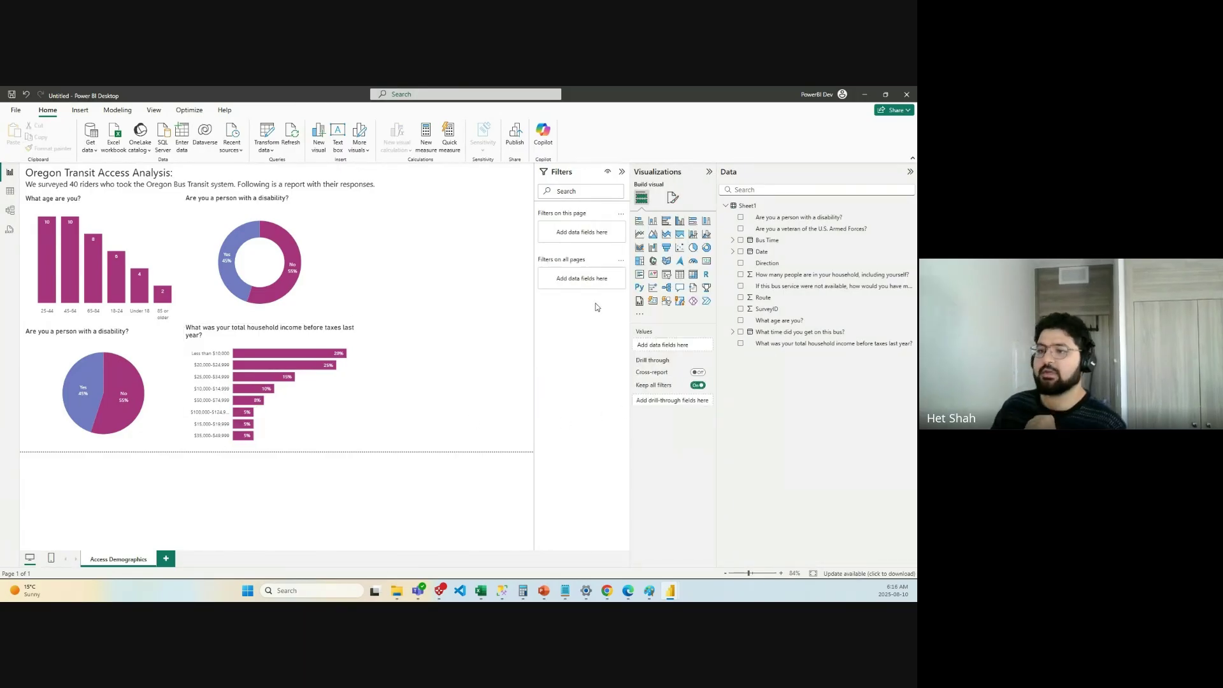
Move the household income chart to the upper row of the report page, beside the disability donut chart.
click(332, 405)
click(472, 314)
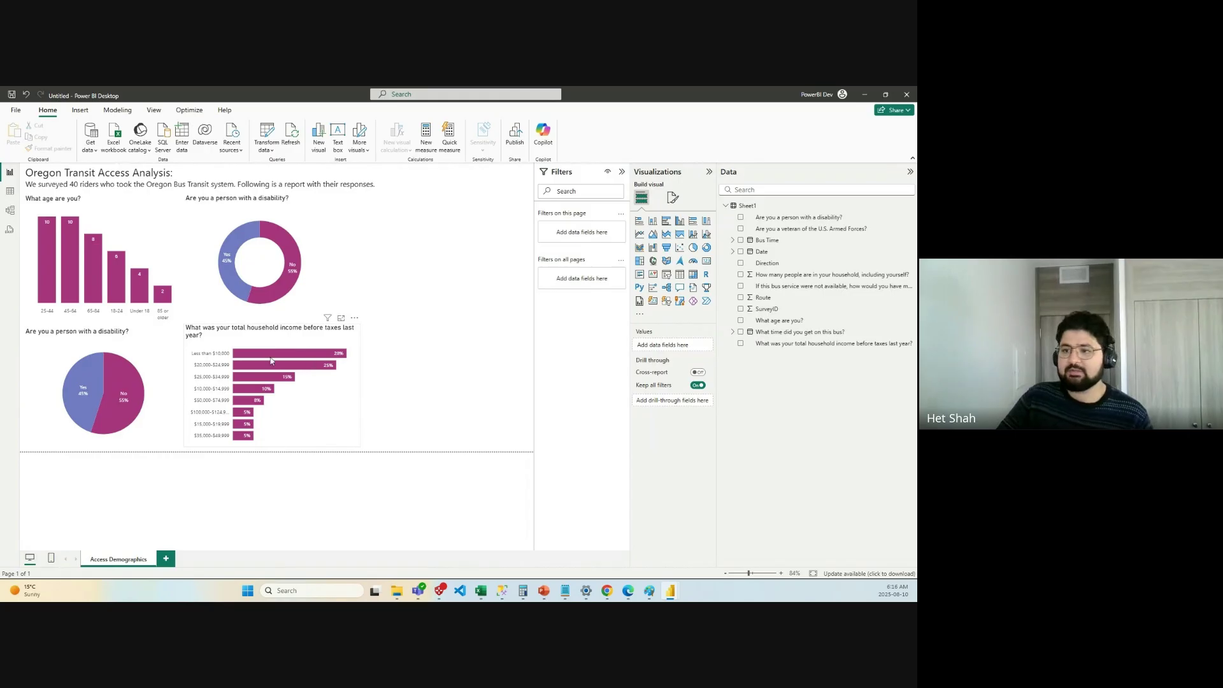
click(275, 336)
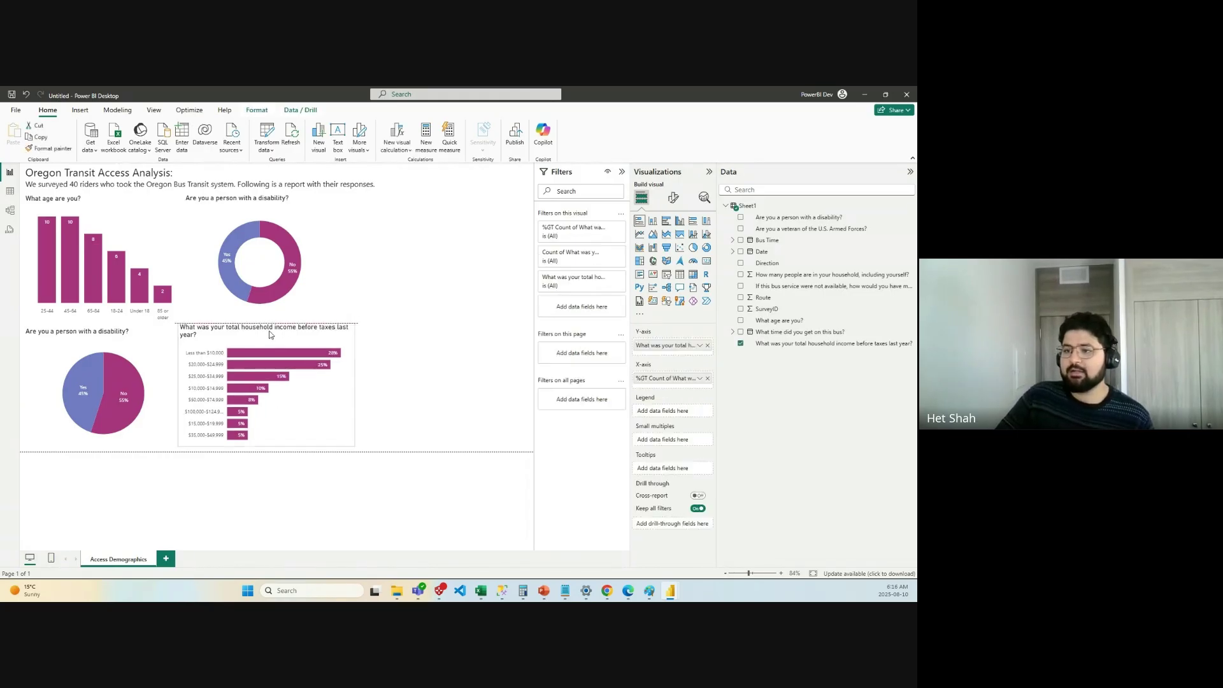
click(405, 319)
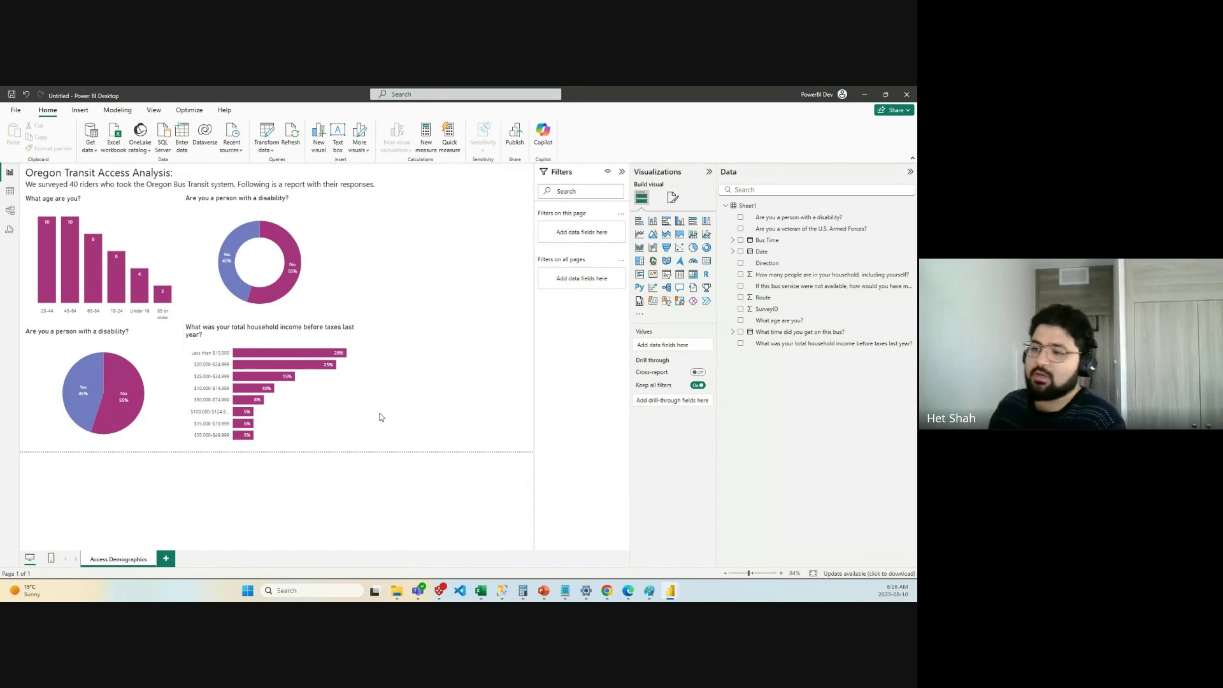
drag(312, 411, 528, 270)
click(468, 354)
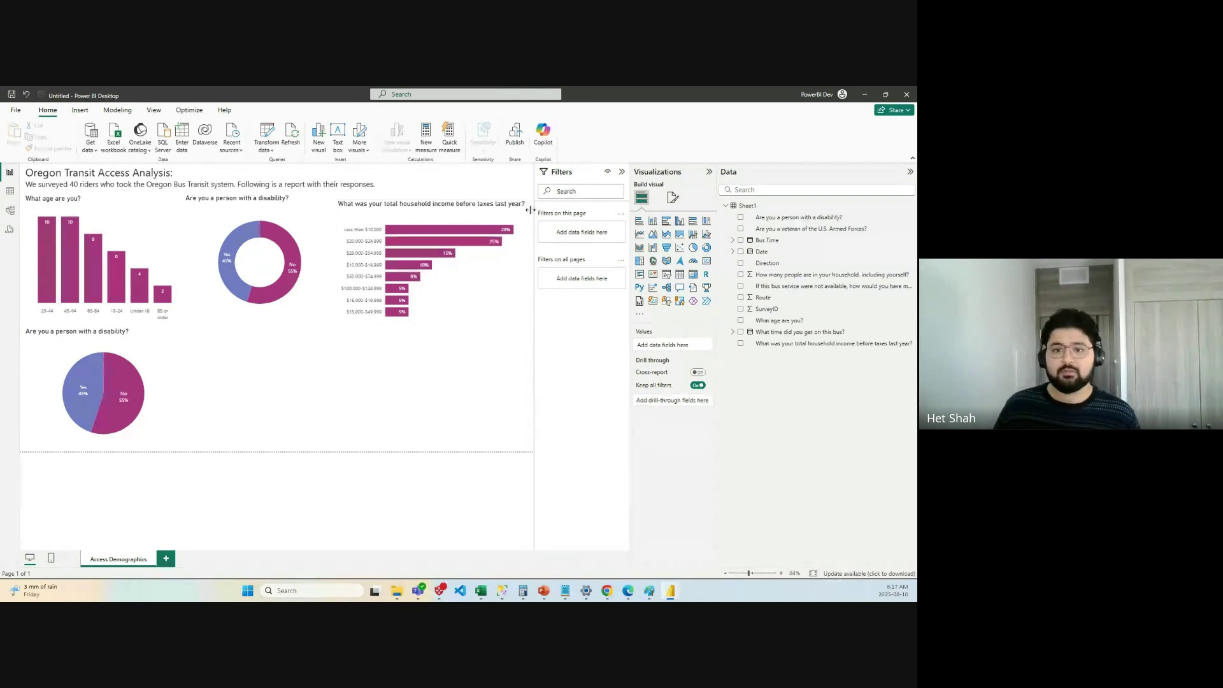
Widen the household income chart and position it between the donut chart and the page's edge.
click(409, 208)
drag(409, 208, 402, 202)
drag(515, 253, 527, 254)
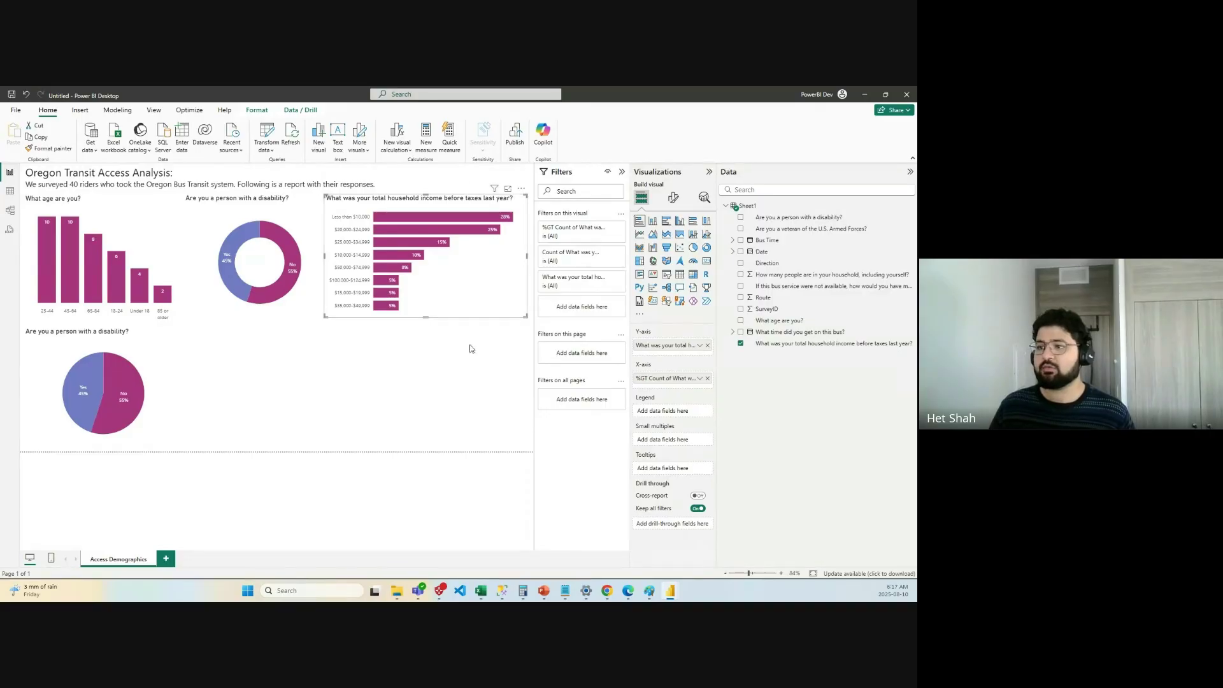
click(444, 339)
drag(439, 253, 475, 257)
click(440, 373)
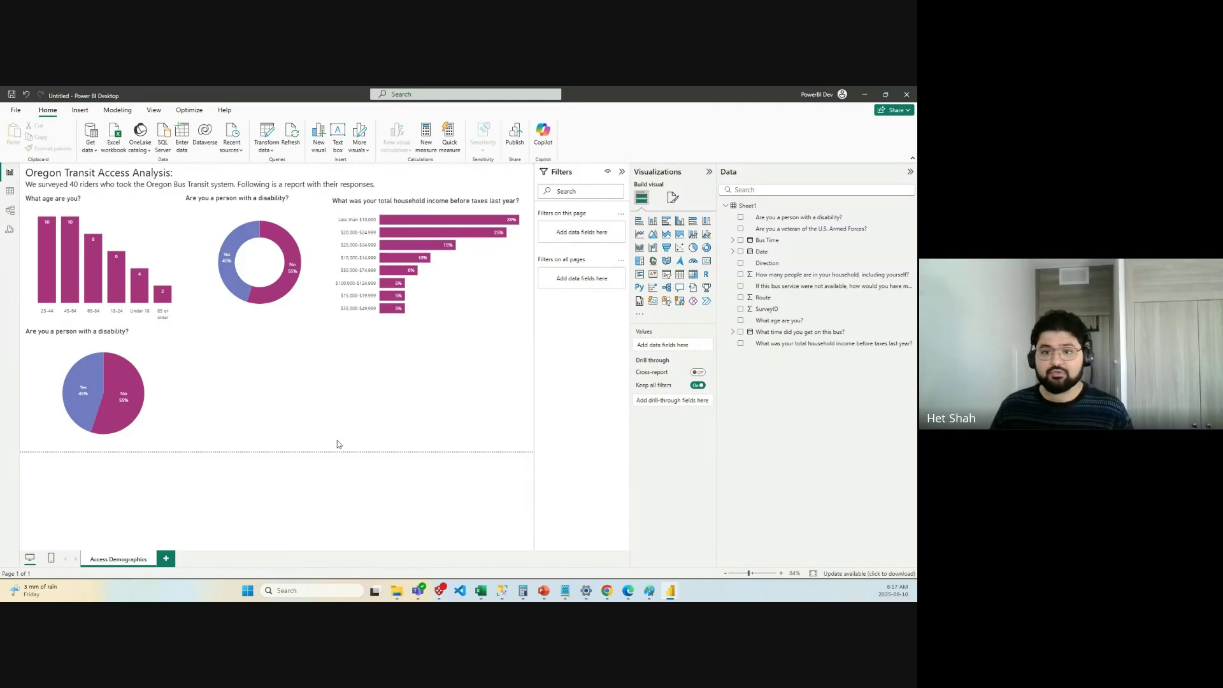
Show the household income chart's X-axis count as percent of grand total and nudge the chart slightly toward the disability donut chart.
click(503, 288)
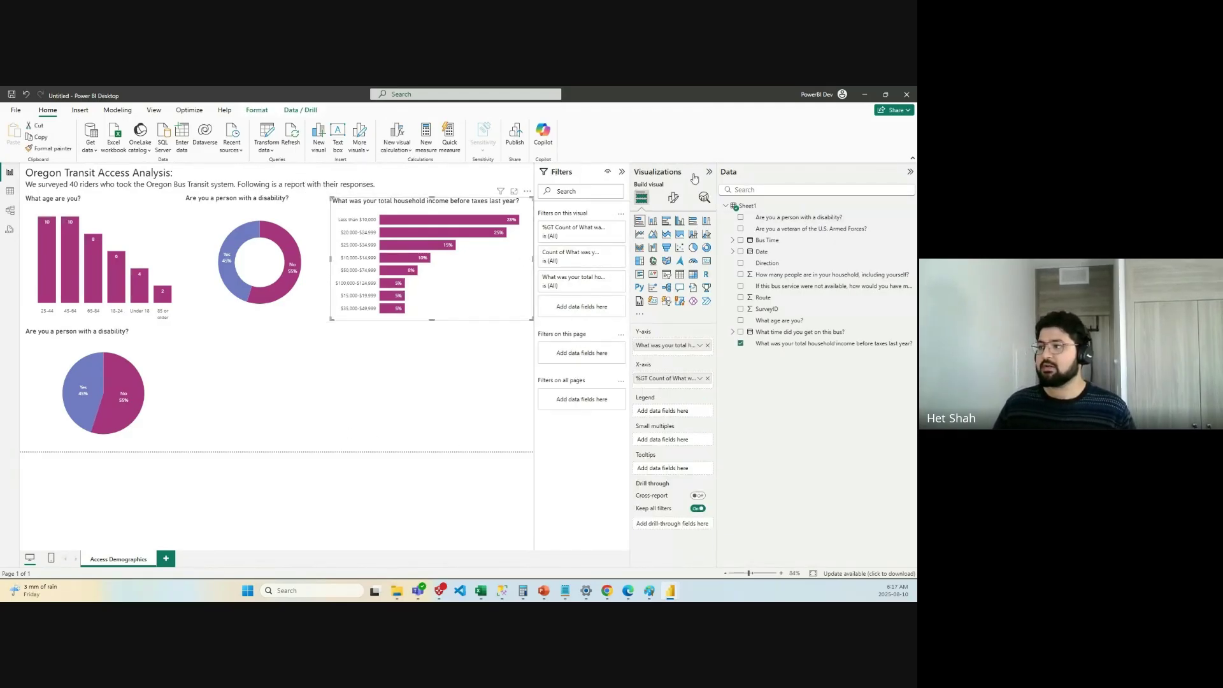
click(674, 198)
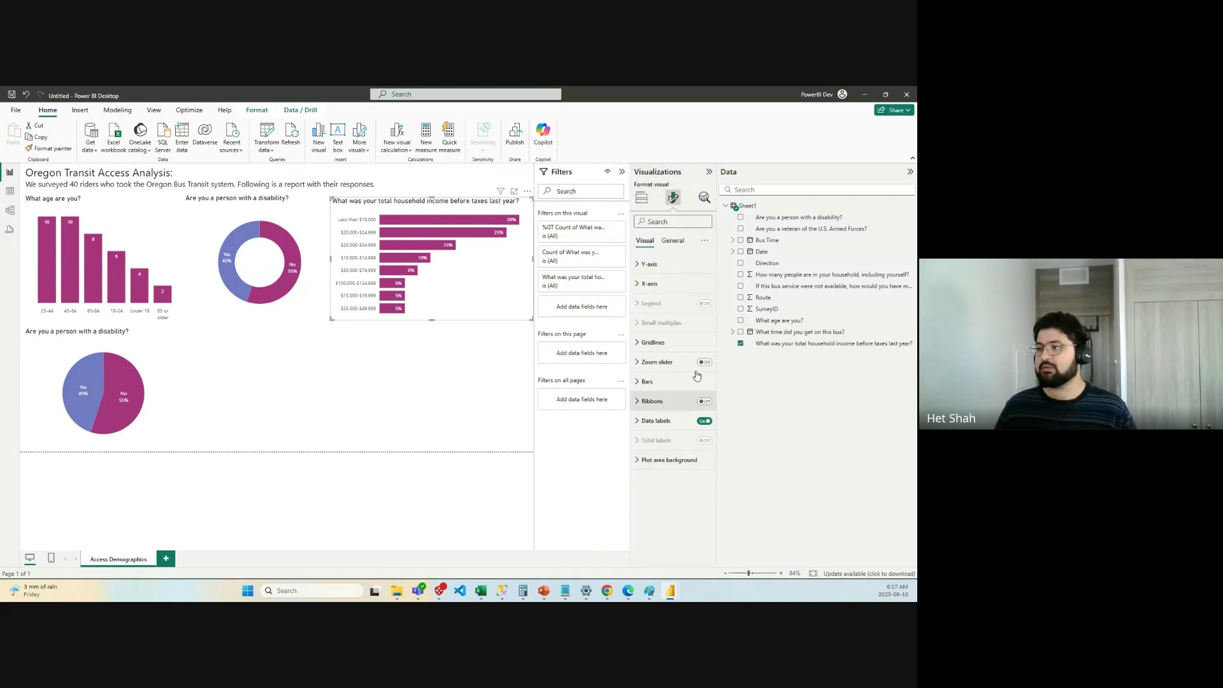
click(642, 198)
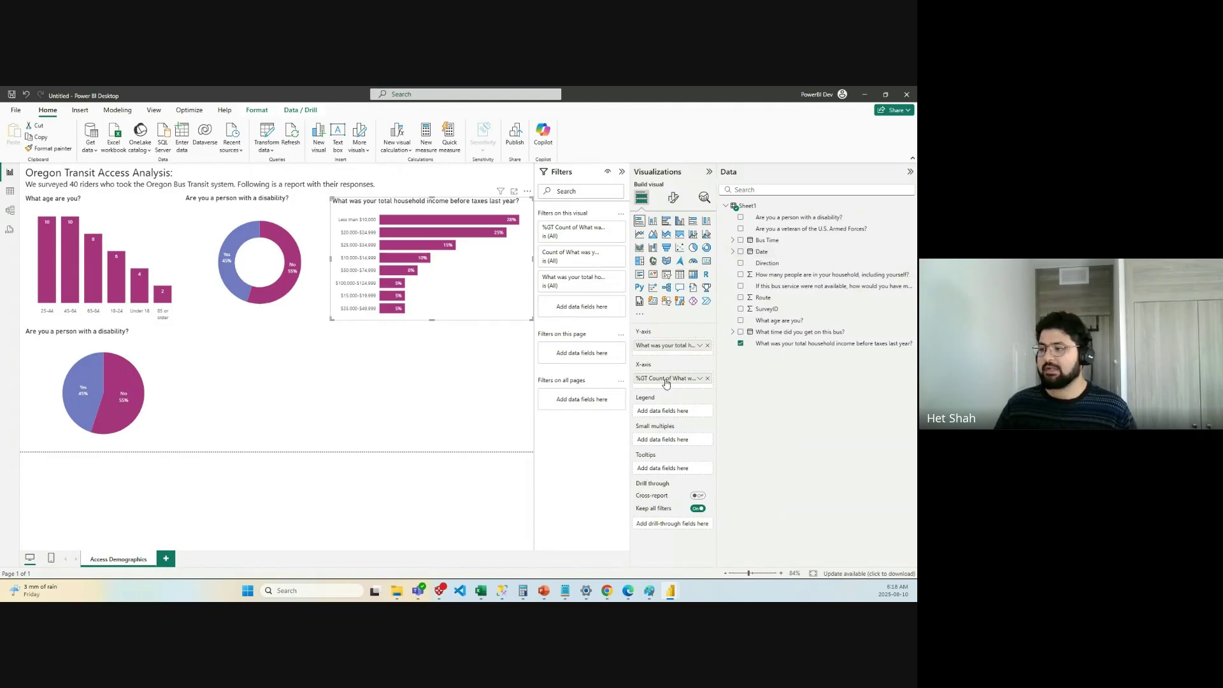
click(700, 380)
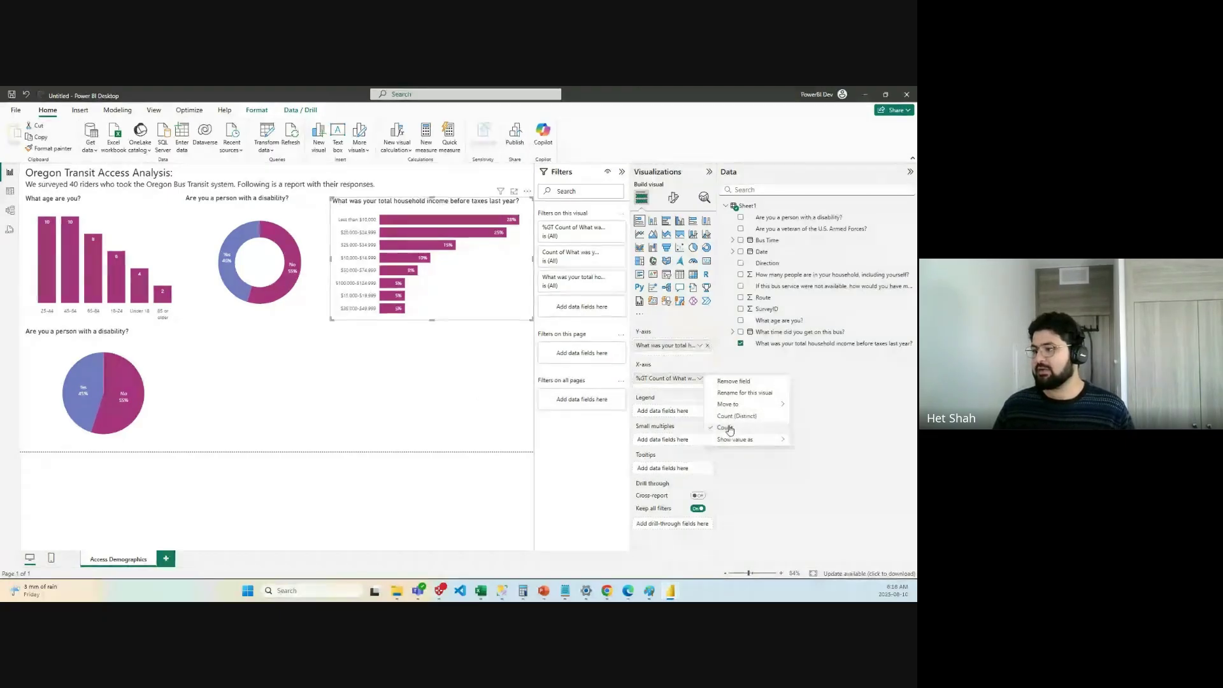
mouse_move(752, 444)
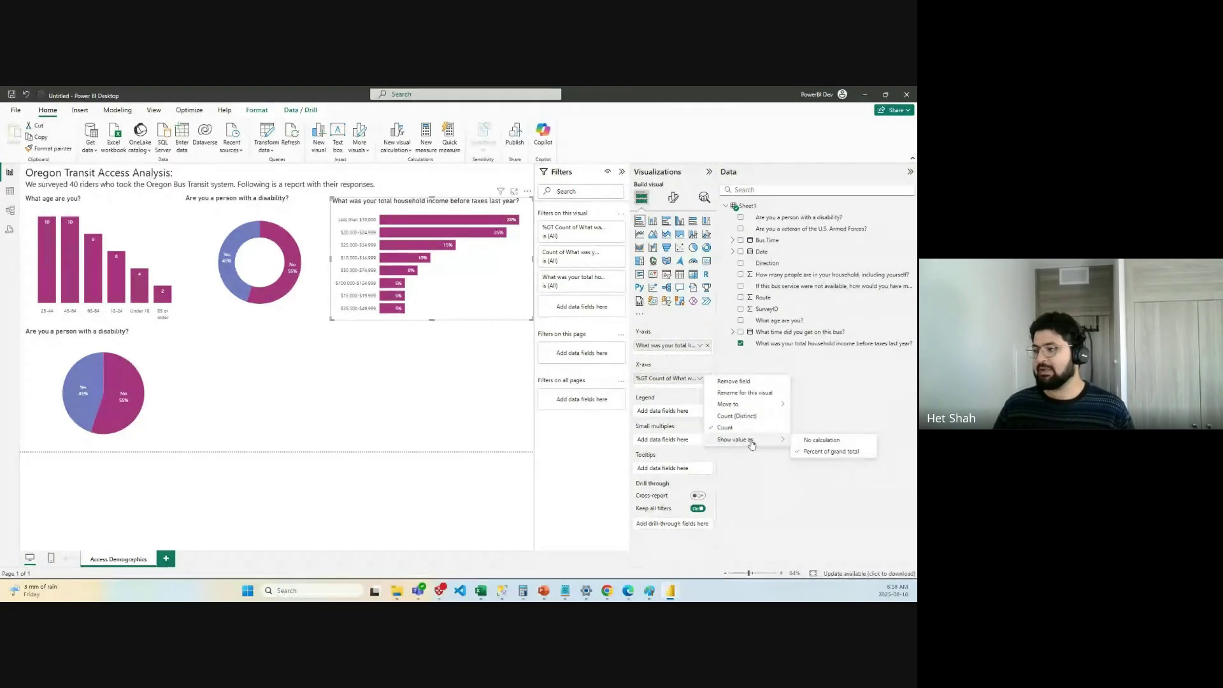
click(826, 453)
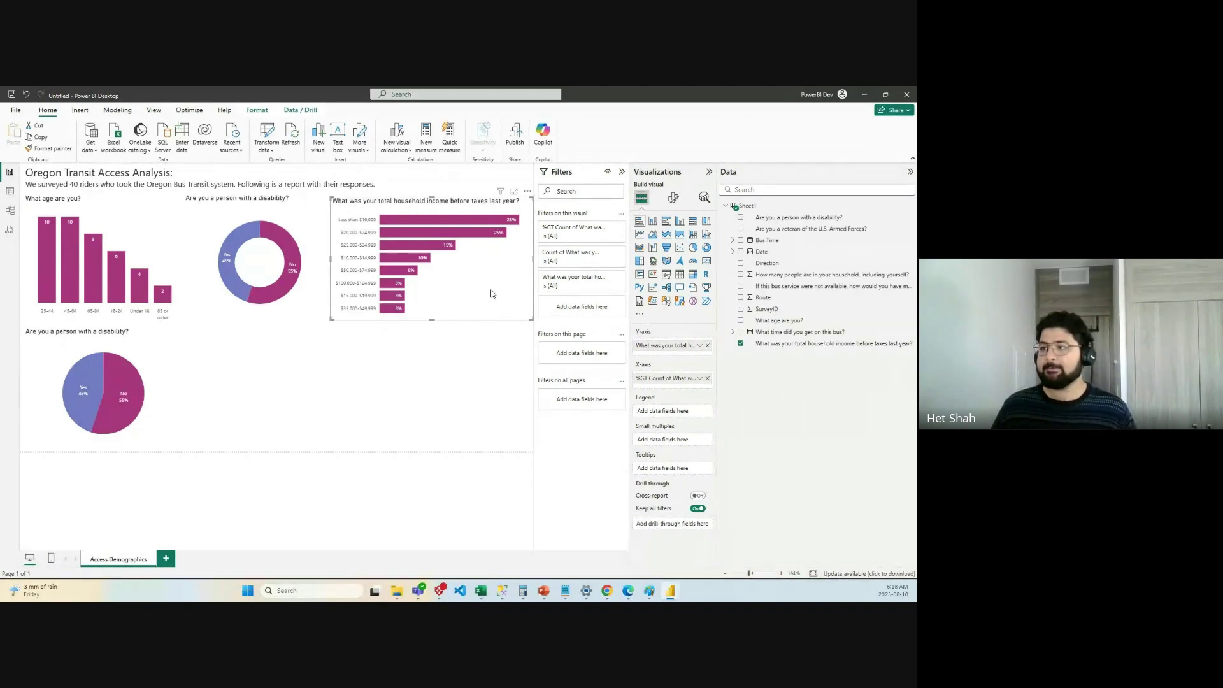
drag(490, 293, 486, 294)
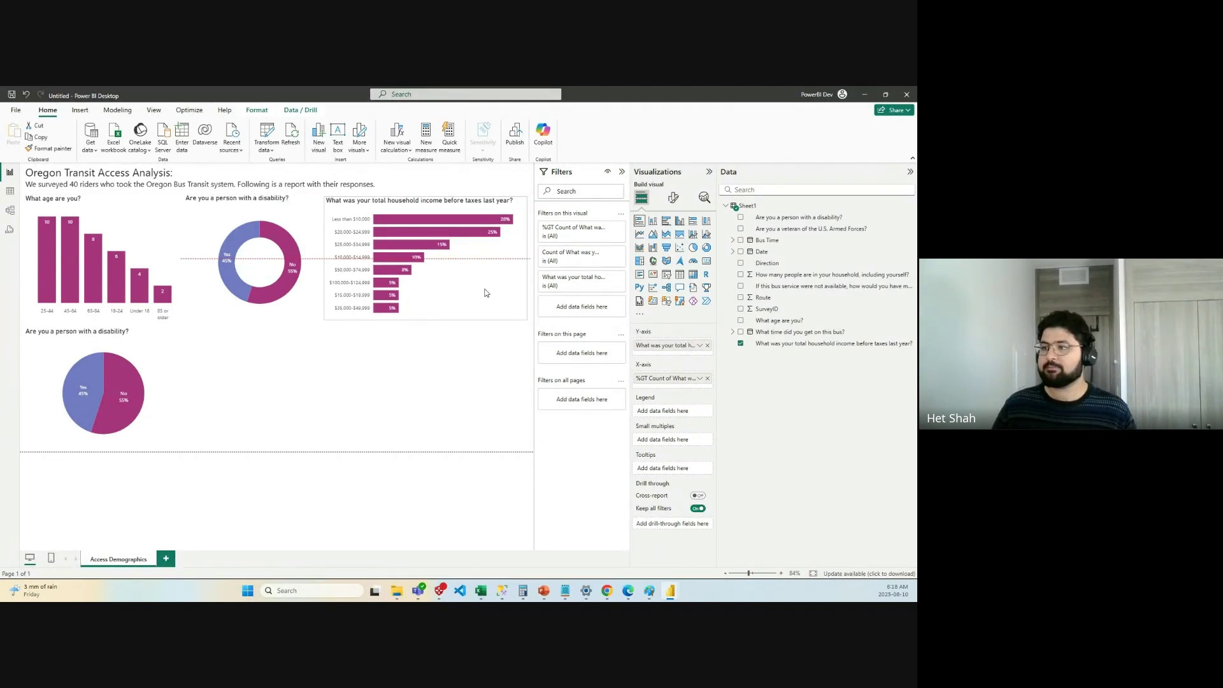
Add a wide stacked column chart counting the "If this bus service were not available" responses, placed beside the disability pie chart.
click(494, 360)
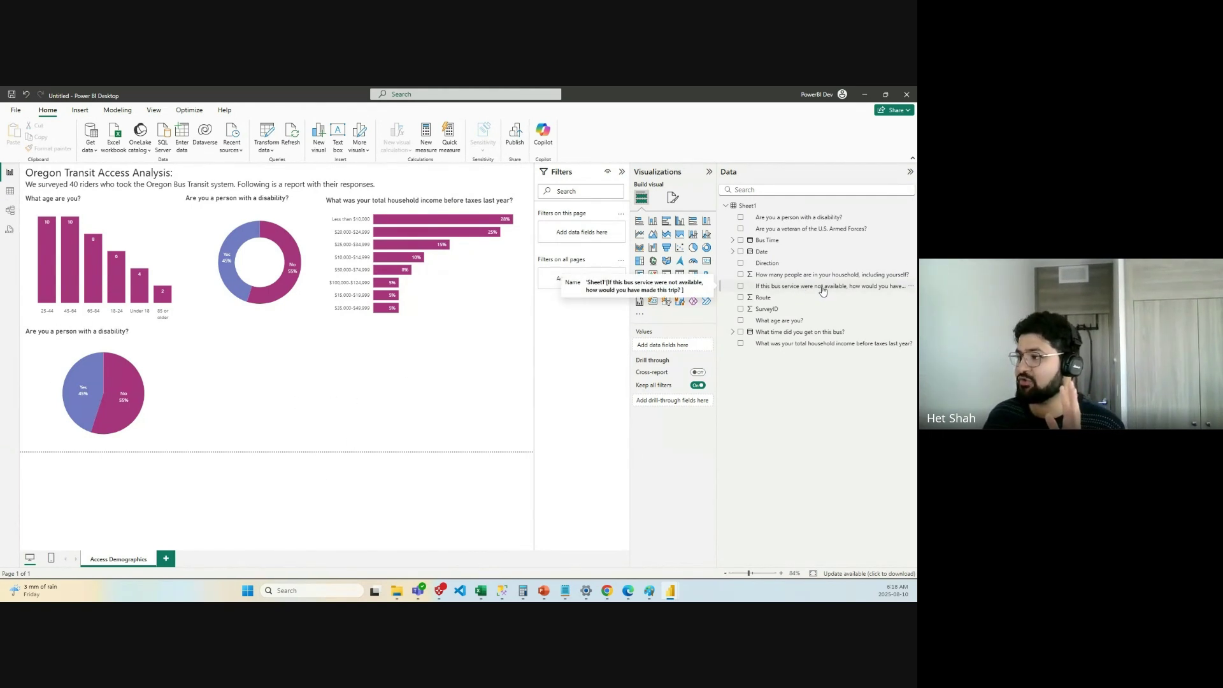
click(652, 222)
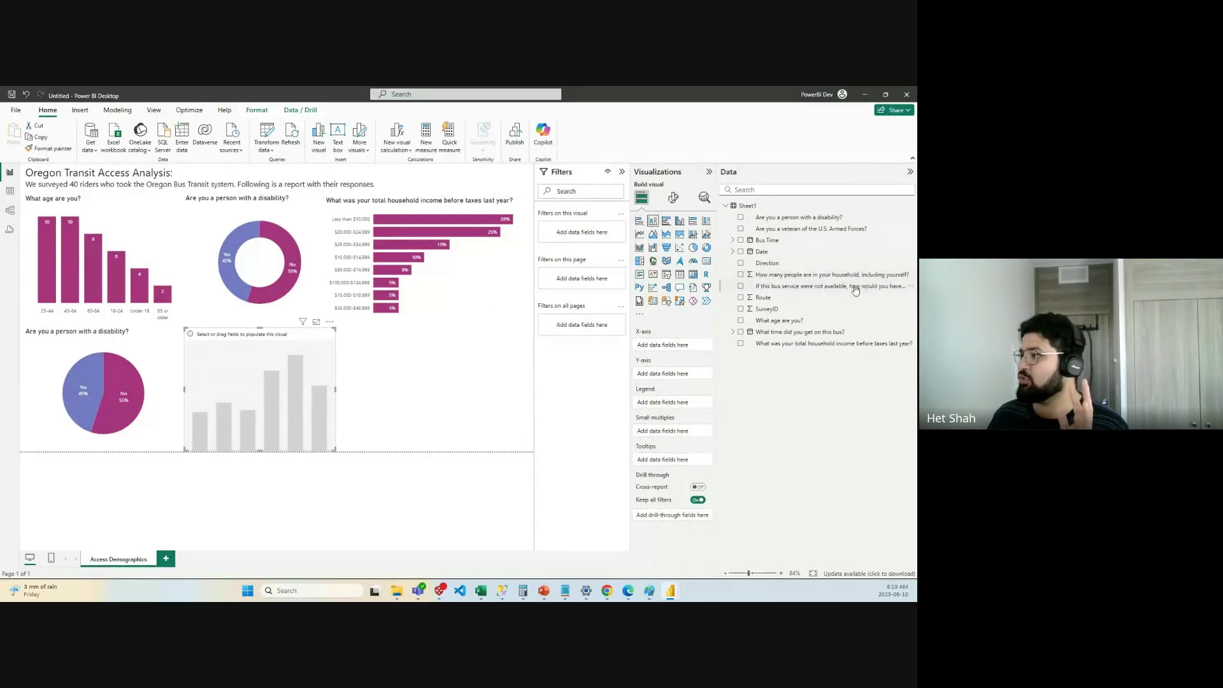
drag(820, 288, 672, 345)
drag(790, 289, 676, 379)
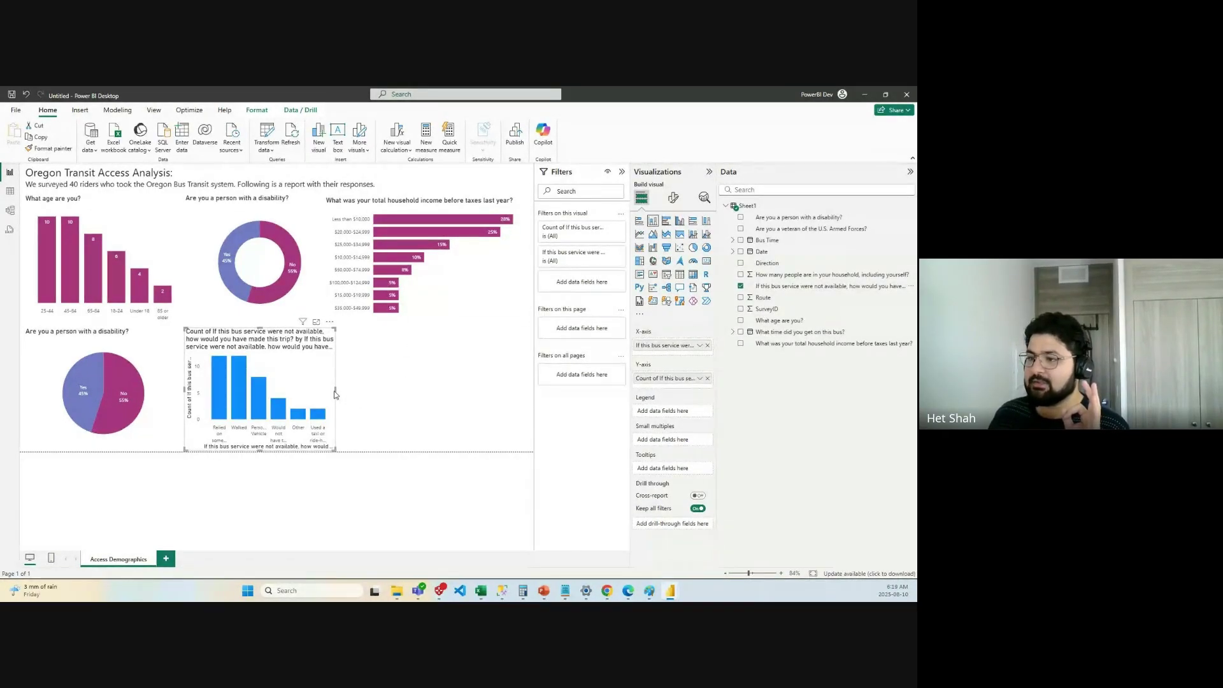
drag(335, 390, 514, 390)
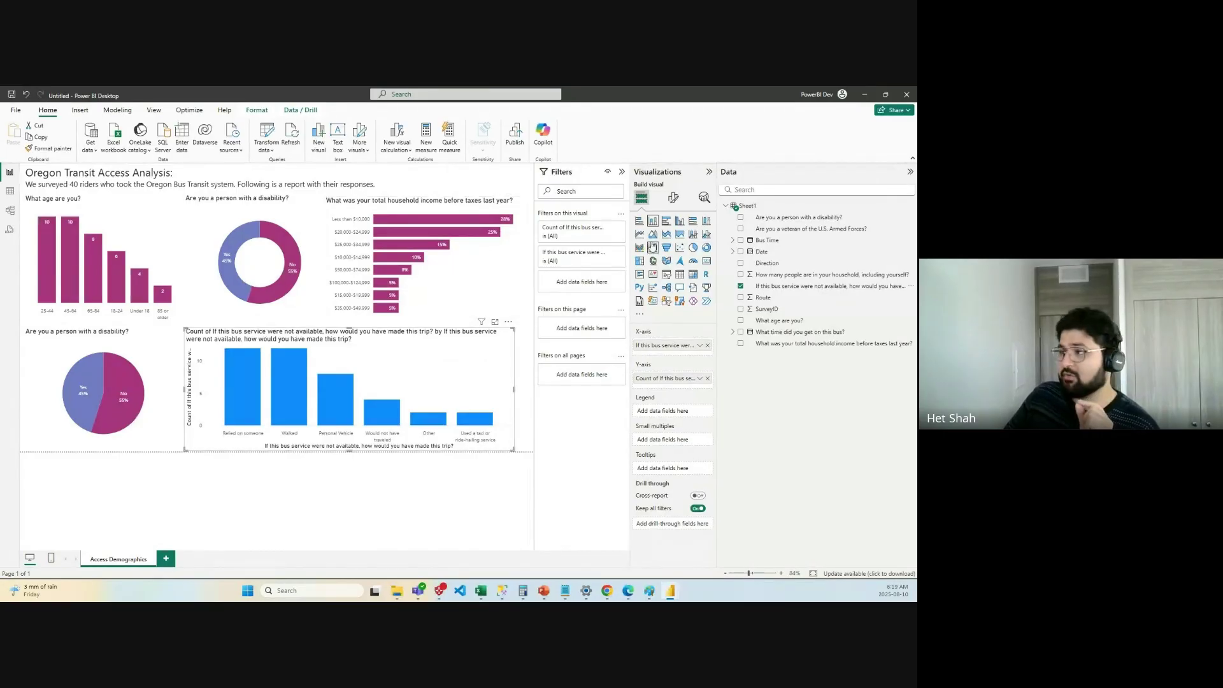
Try the bus alternatives chart as a treemap, stacked bar, stacked column, funnel and slicer.
click(643, 262)
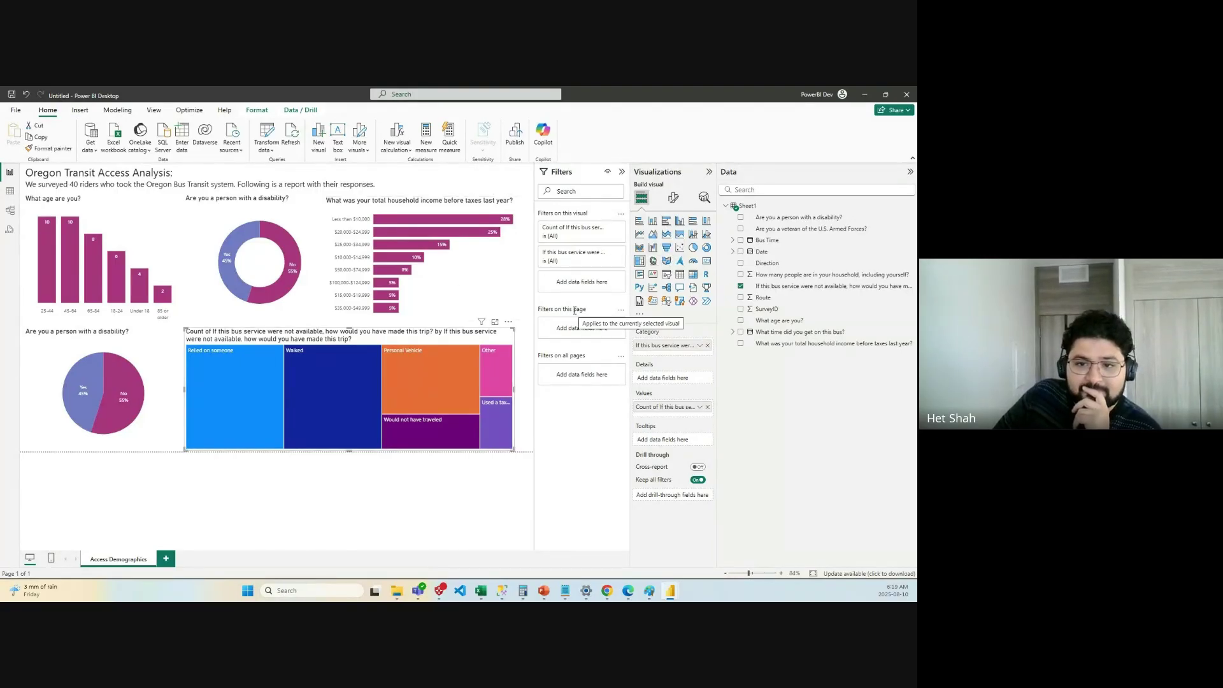
click(639, 221)
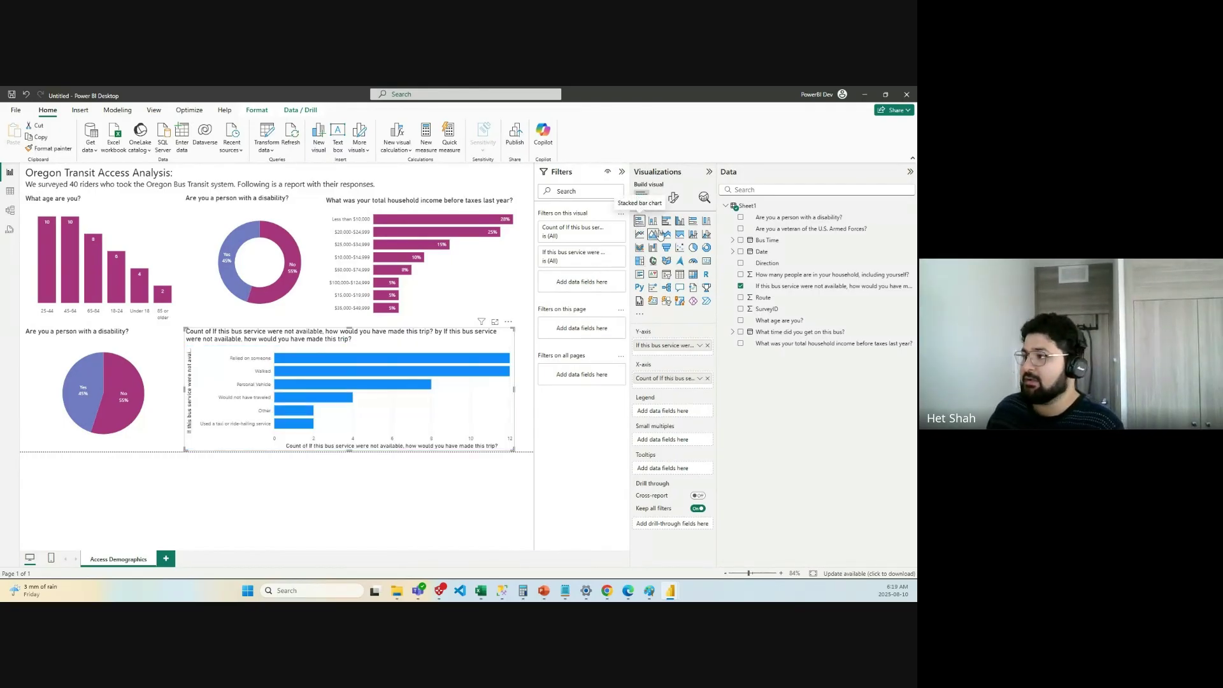
click(656, 222)
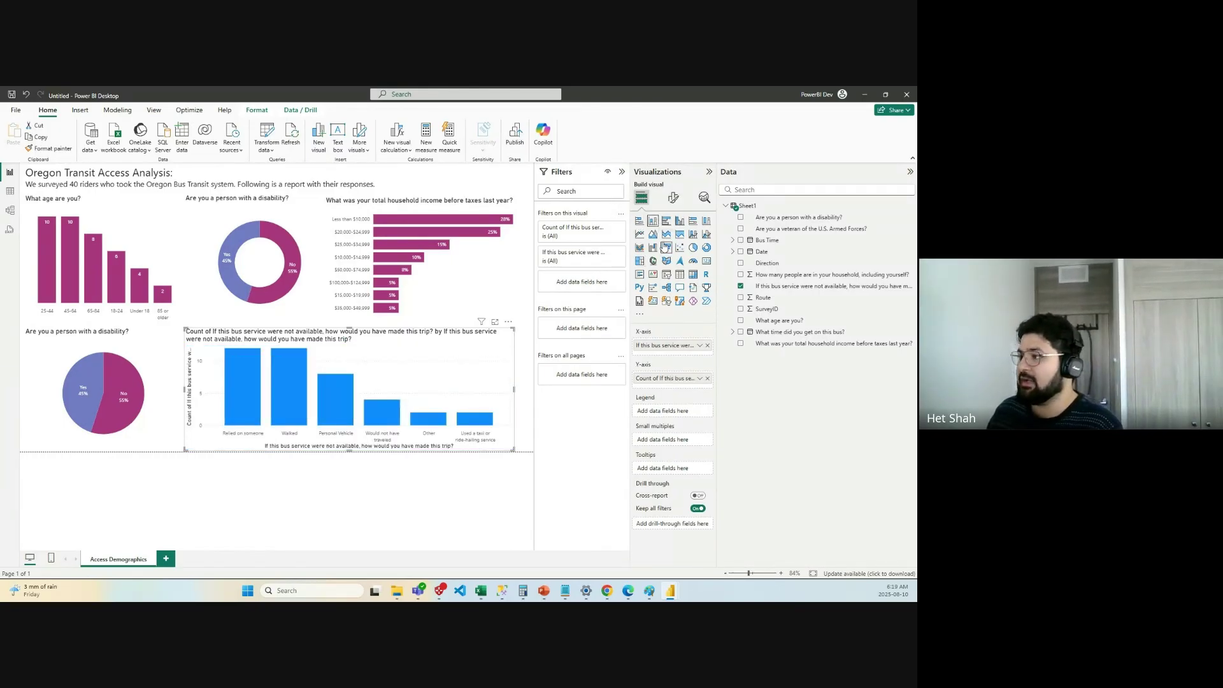
click(664, 247)
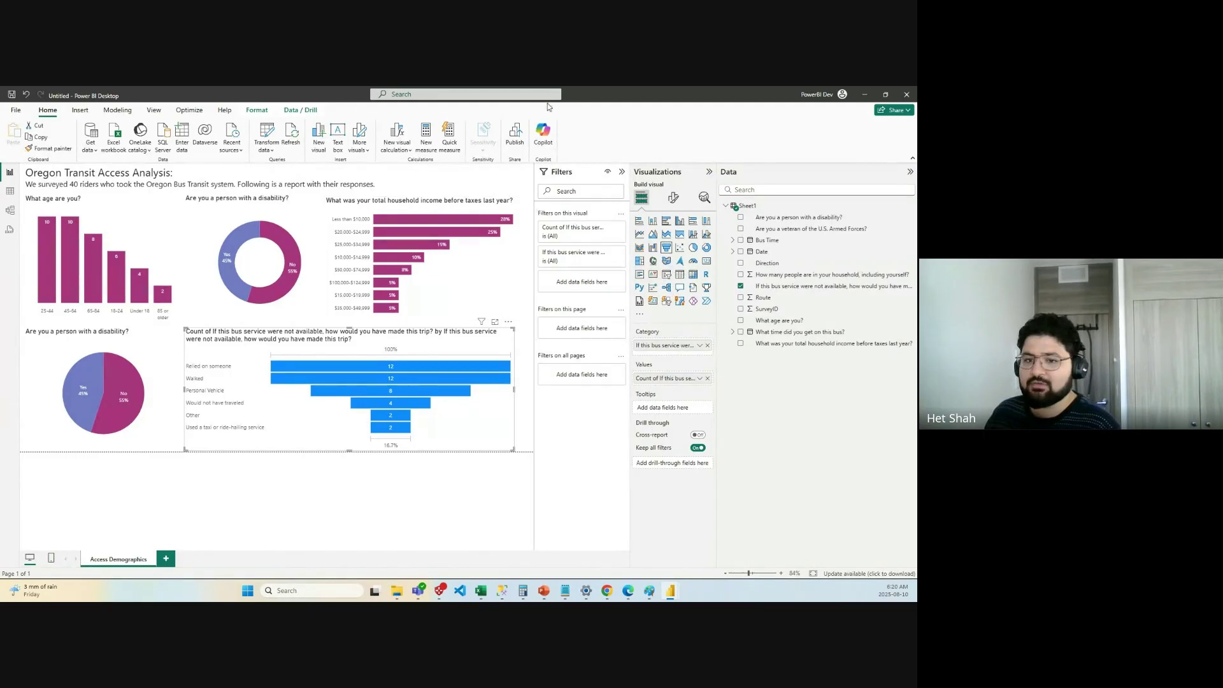
click(667, 275)
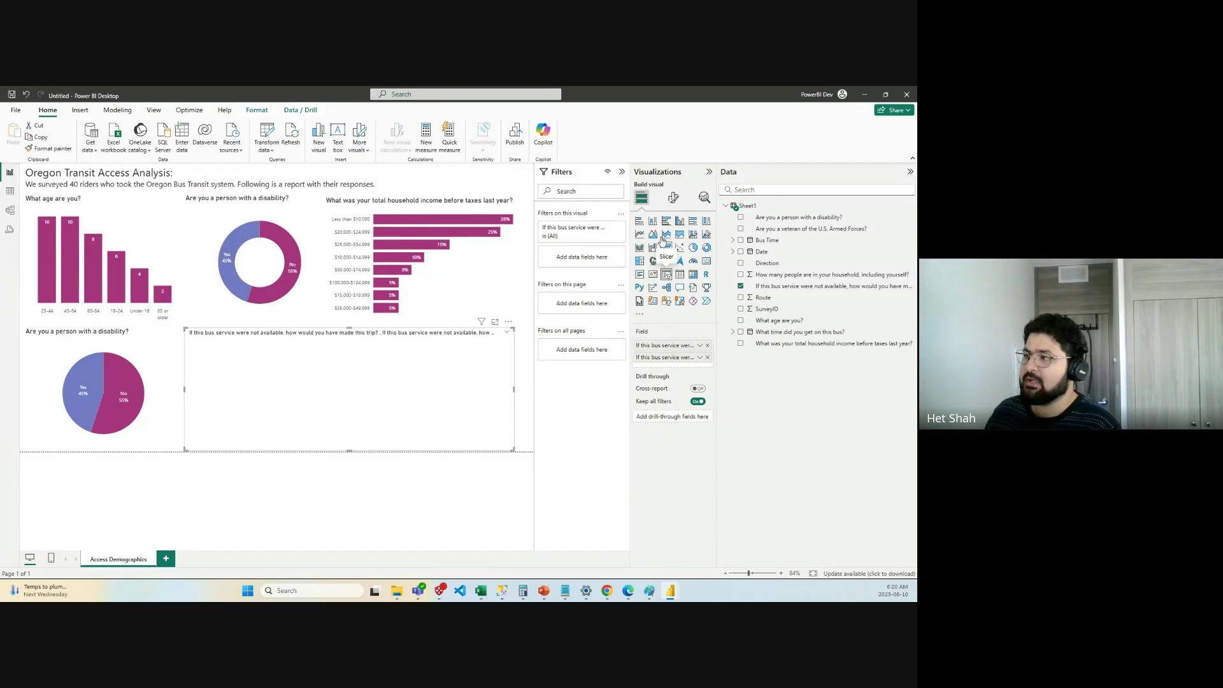
click(642, 262)
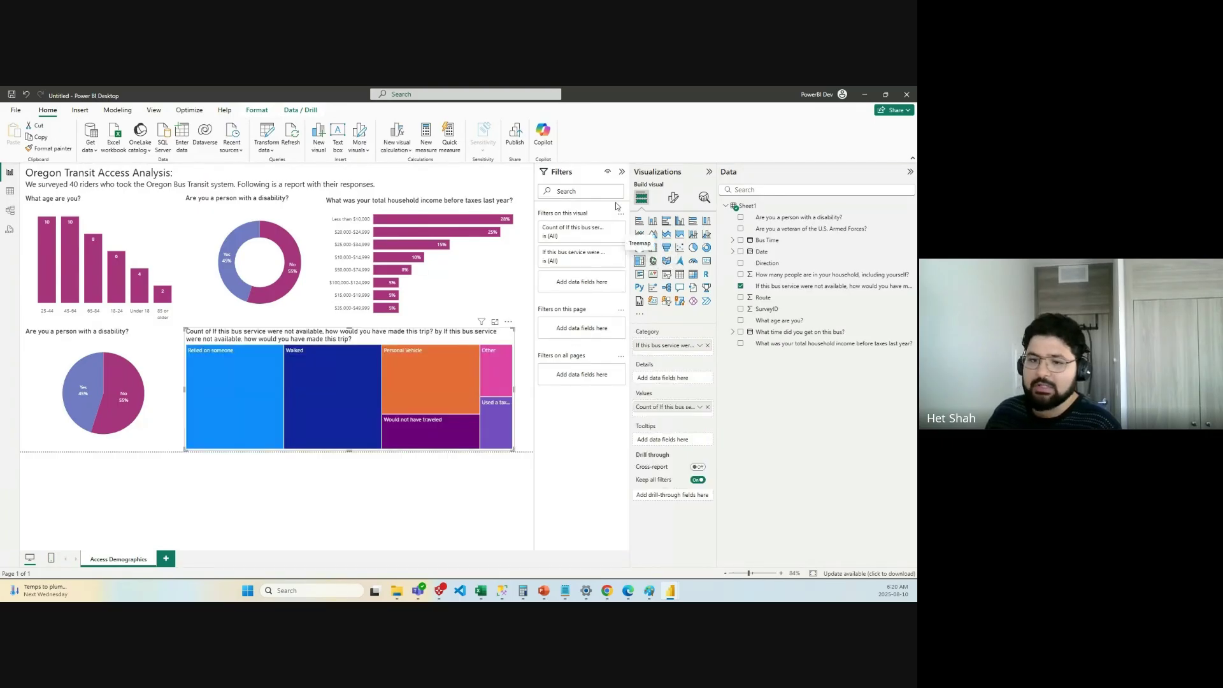
click(669, 248)
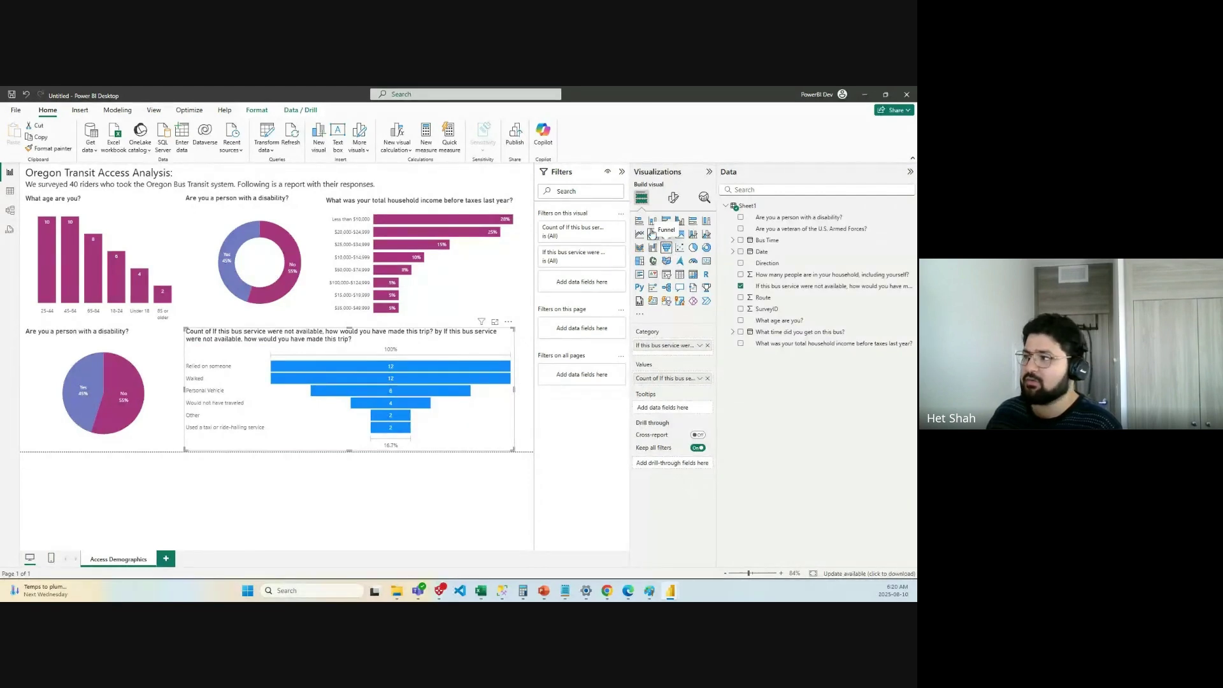
Compare the bus alternatives chart as a pie, 100% stacked bar, clustered bar, stacked column, stacked bar and treemap.
click(693, 248)
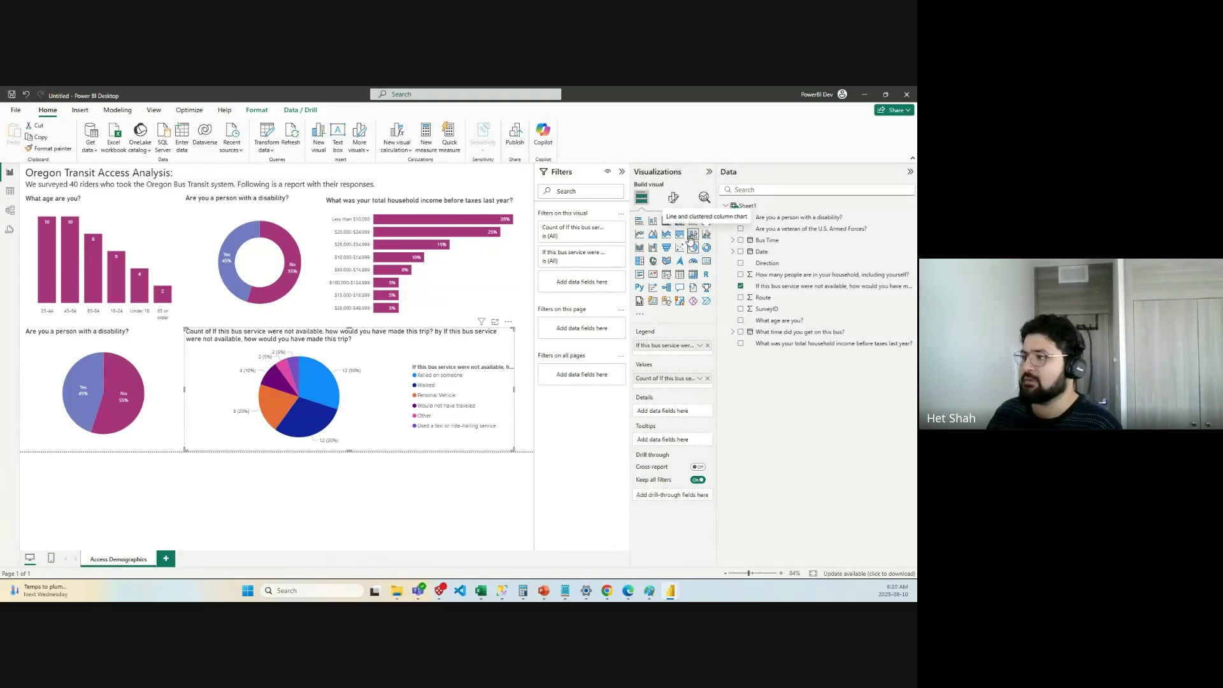
click(706, 222)
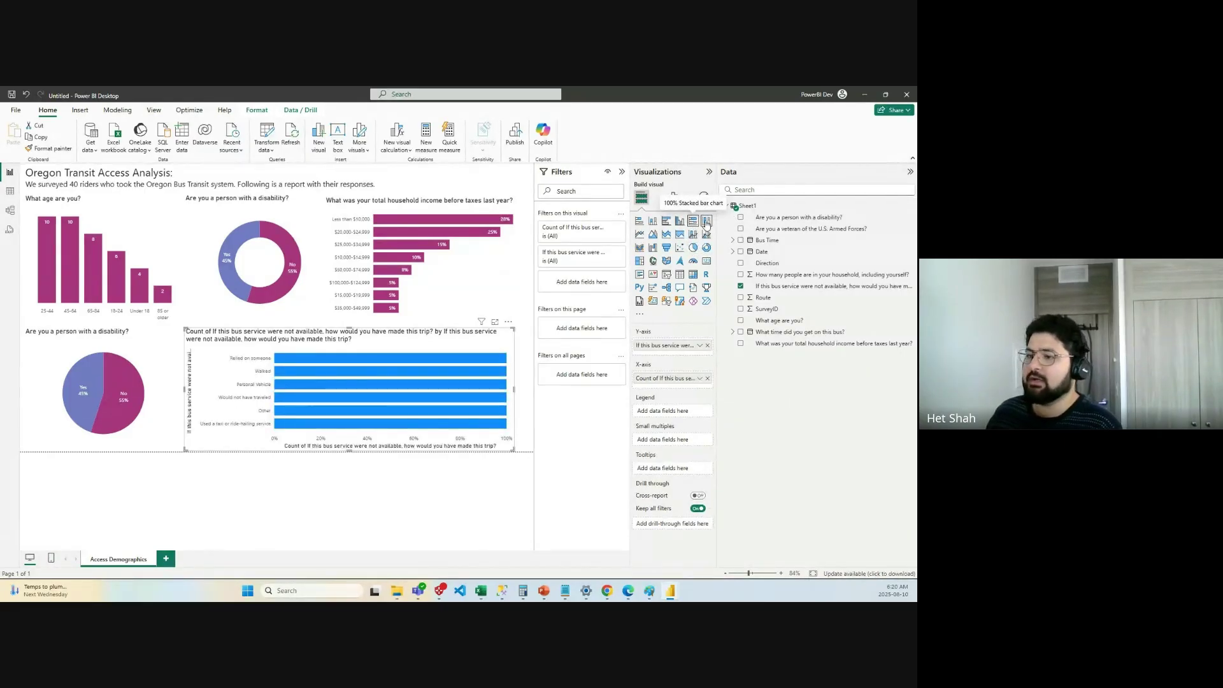
click(666, 222)
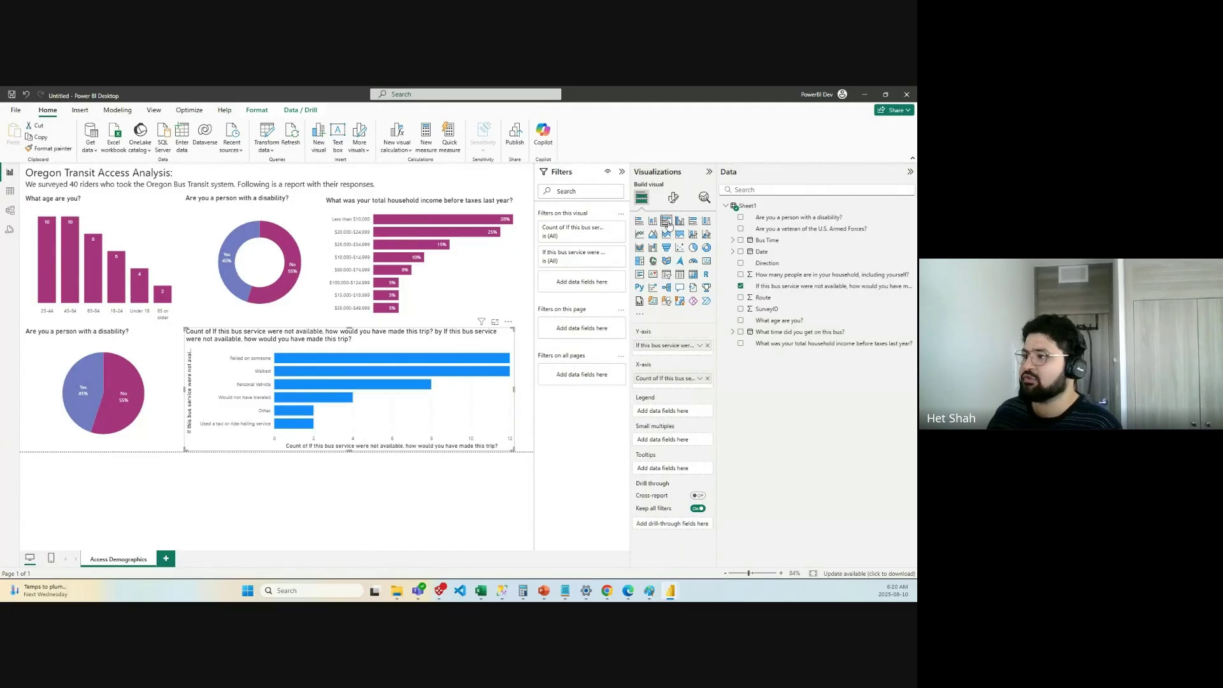
click(652, 221)
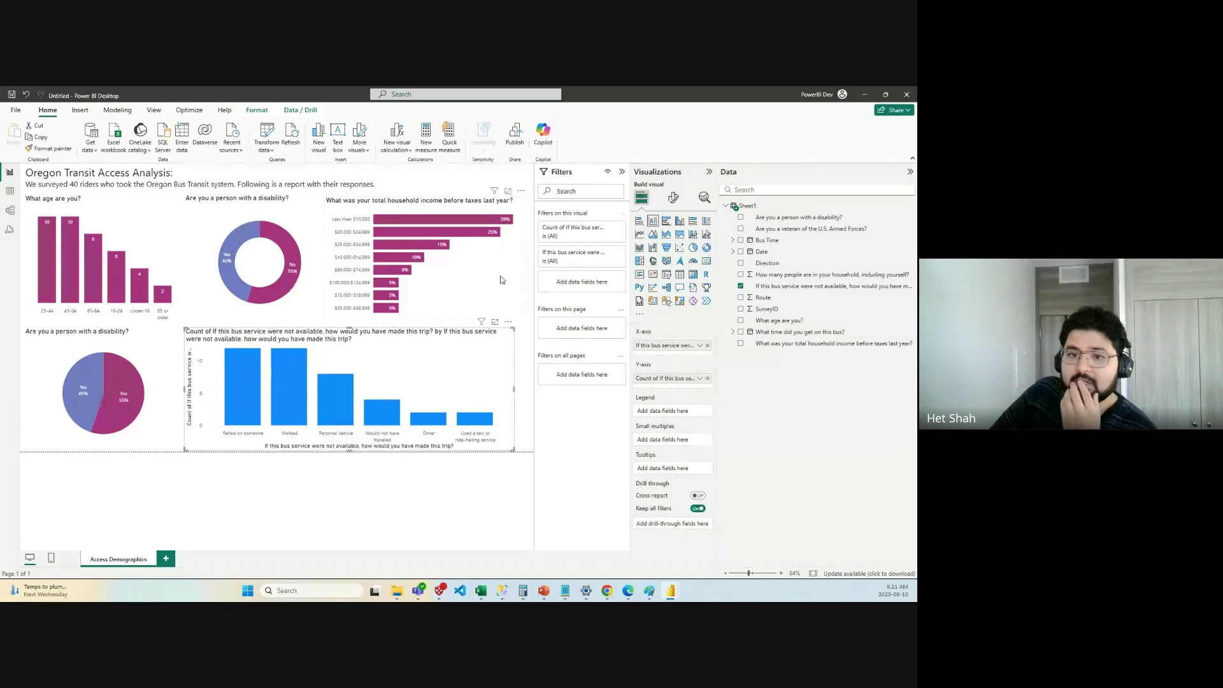
click(639, 221)
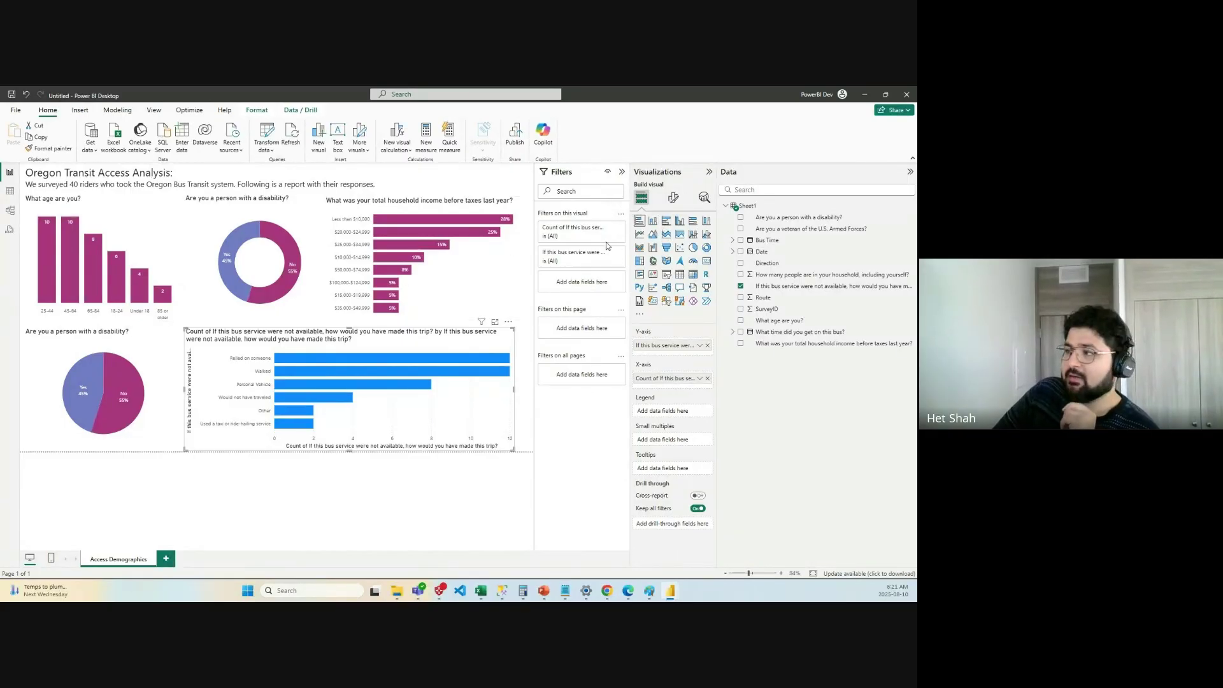
click(652, 221)
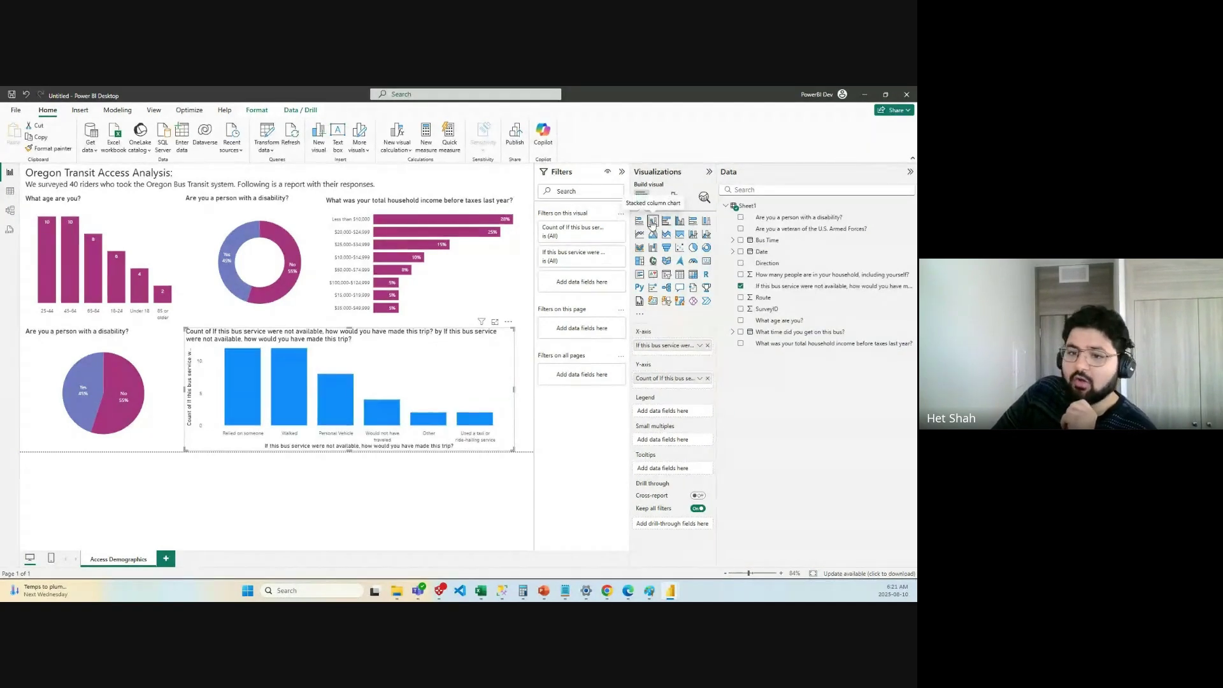
click(639, 260)
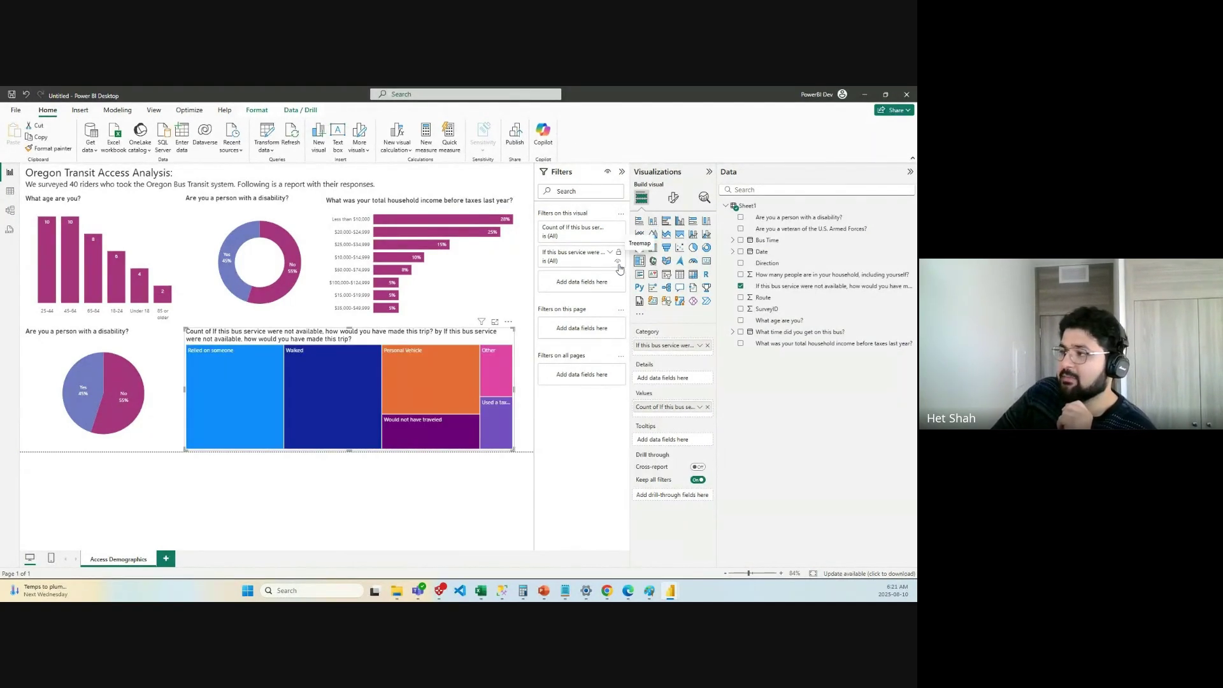
Convert the bus alternatives chart to a pie chart with detail labels showing category and percent of total.
click(694, 249)
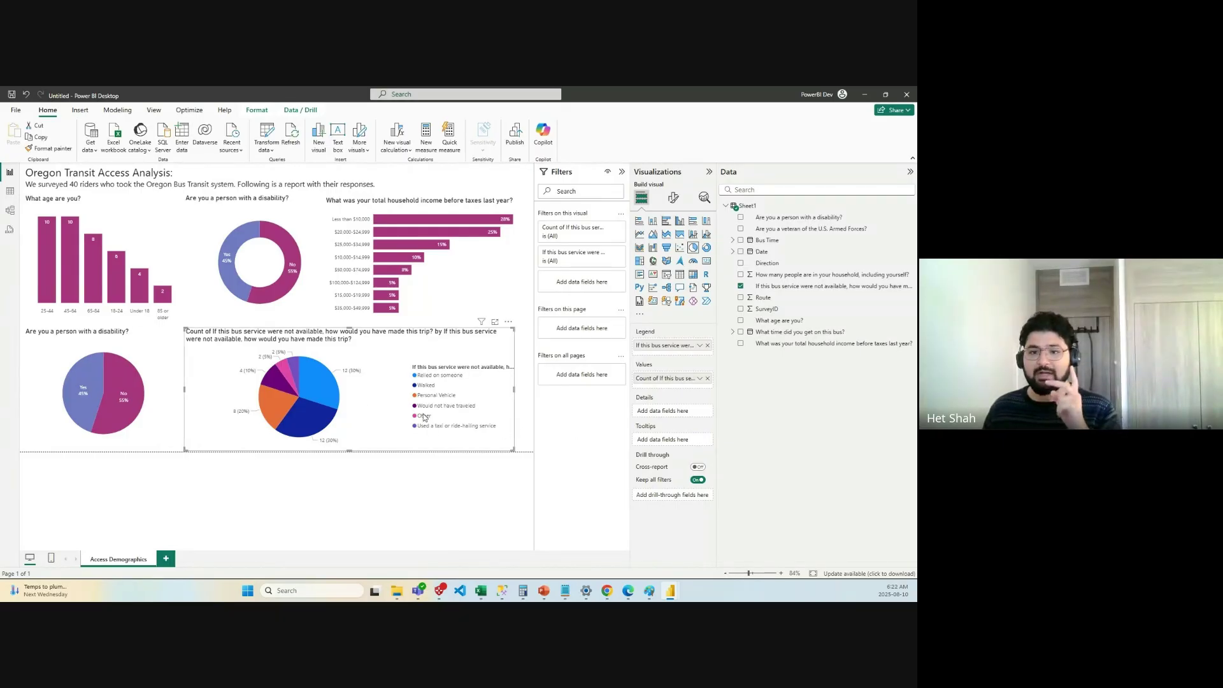
mouse_move(305, 439)
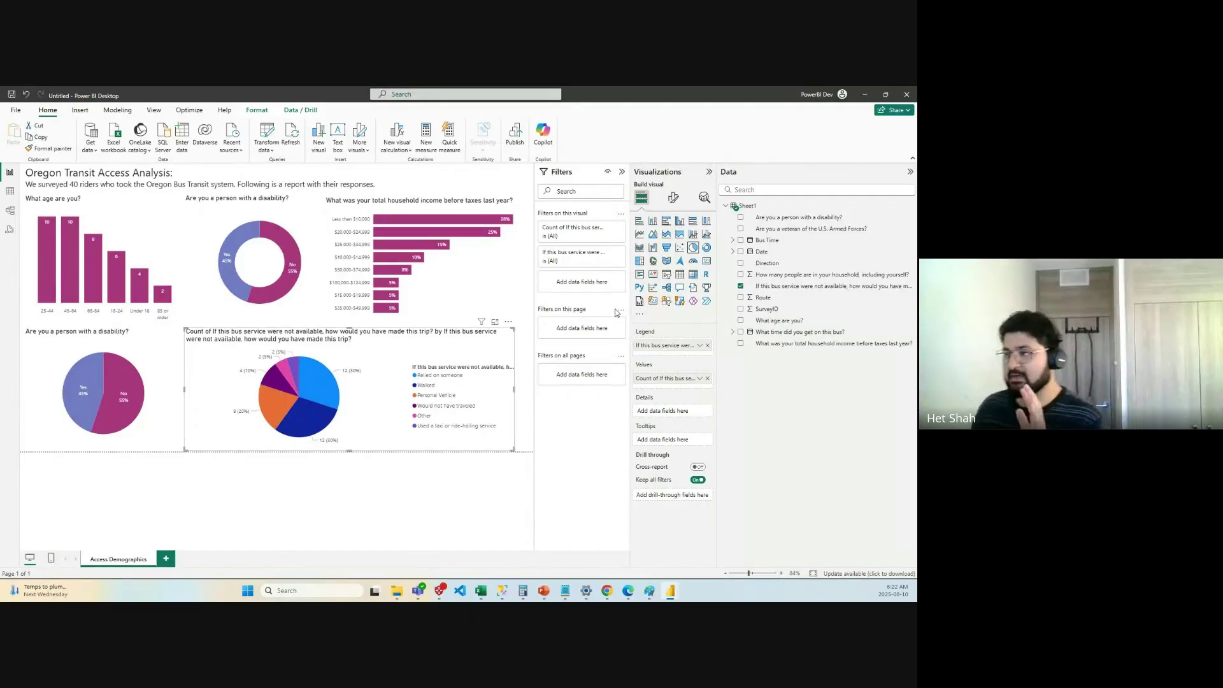
click(678, 196)
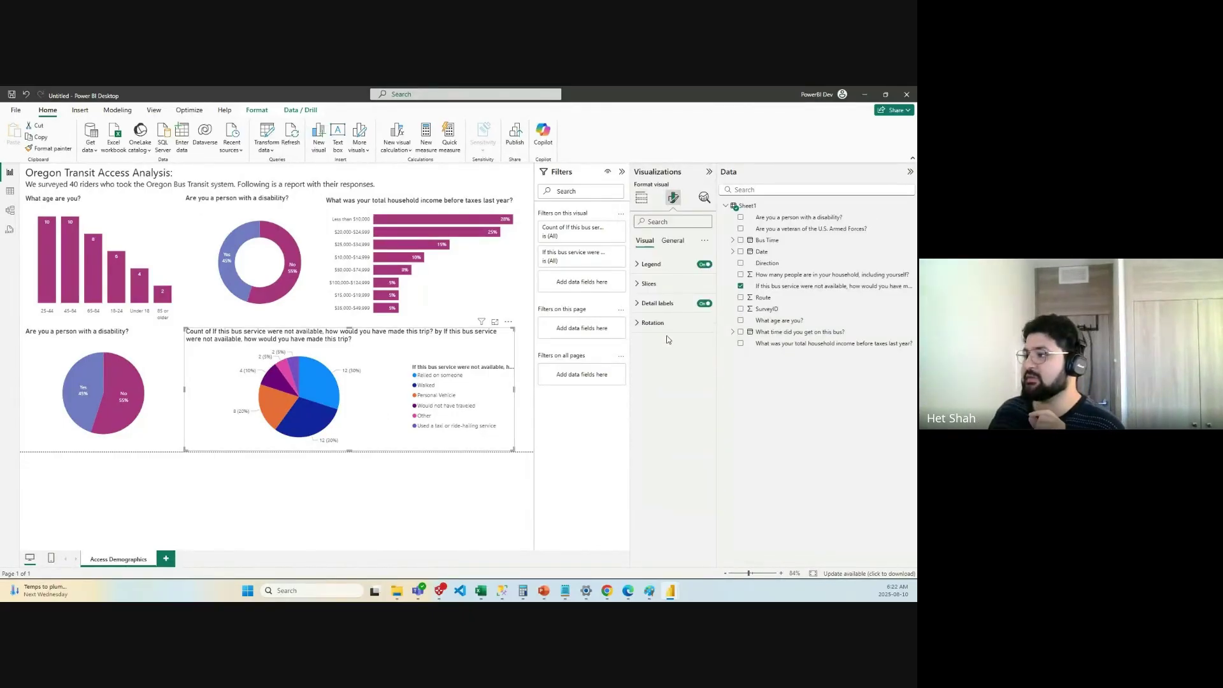
click(644, 304)
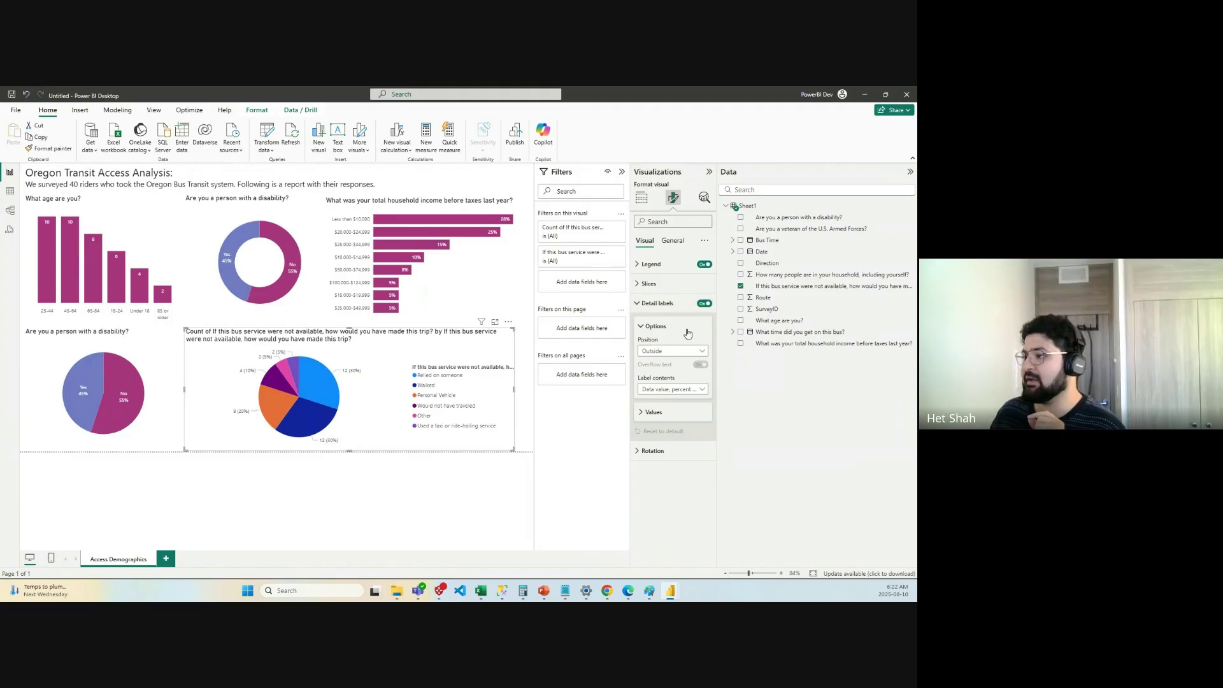
click(698, 390)
click(673, 447)
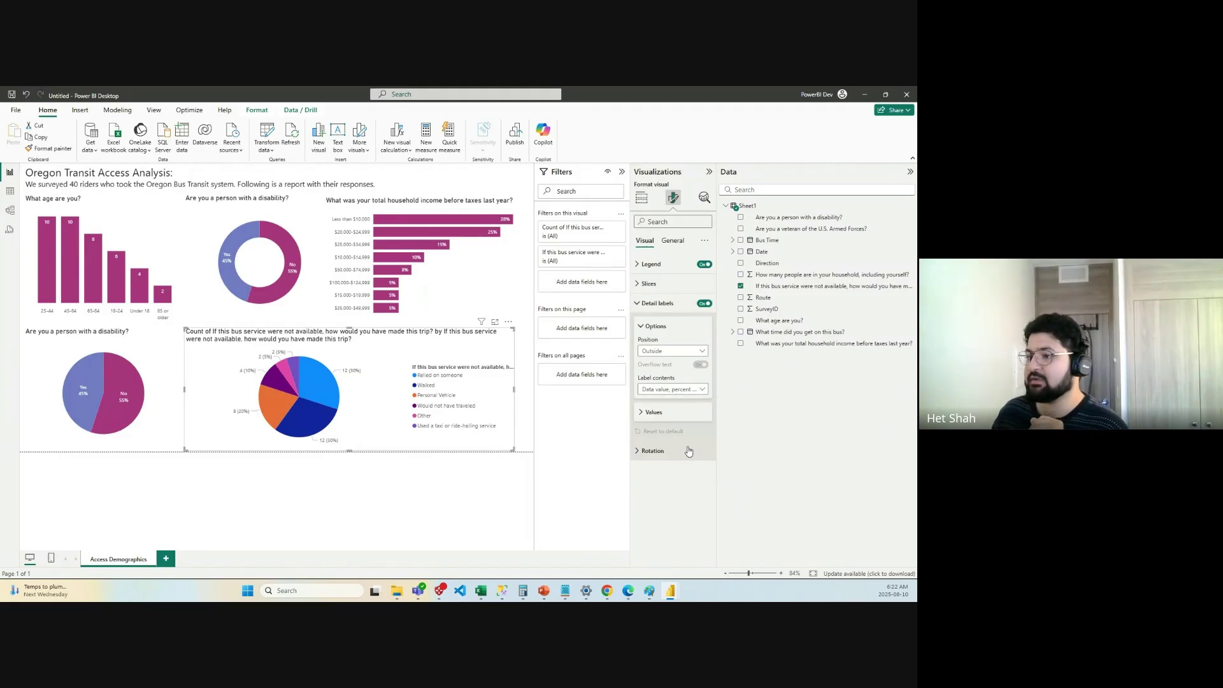
Try the Prefer inside position for the bus alternatives pie chart's detail labels and return them to Outside.
click(674, 351)
click(674, 397)
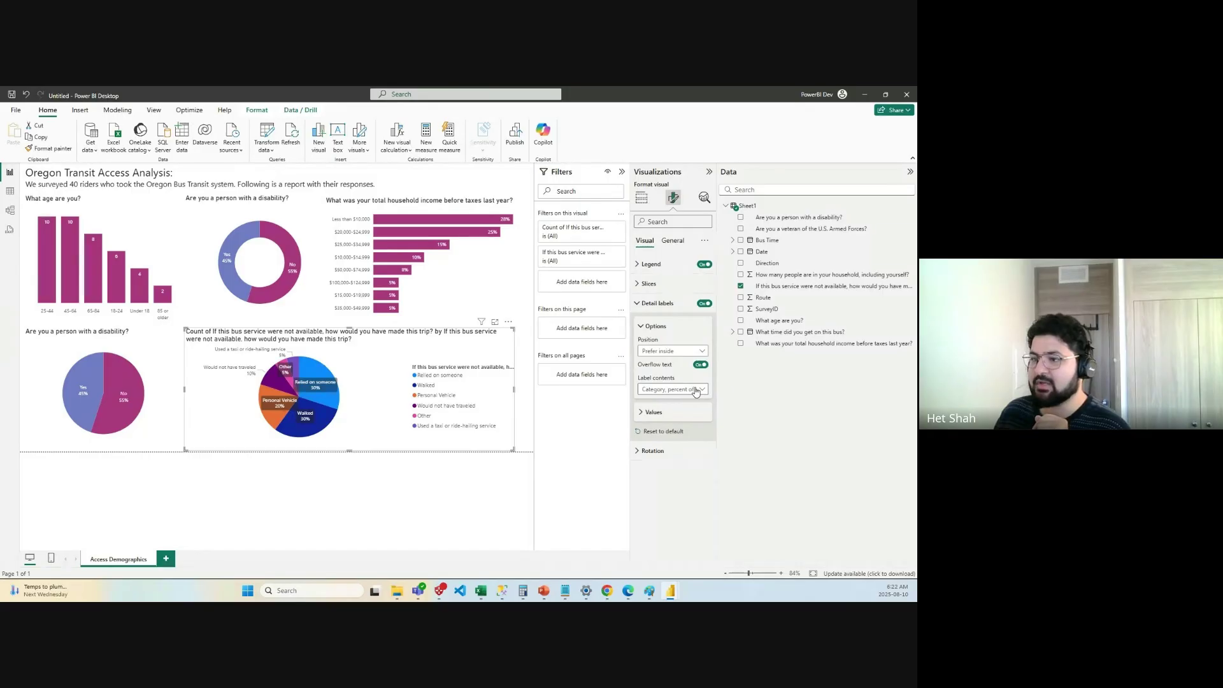
click(696, 390)
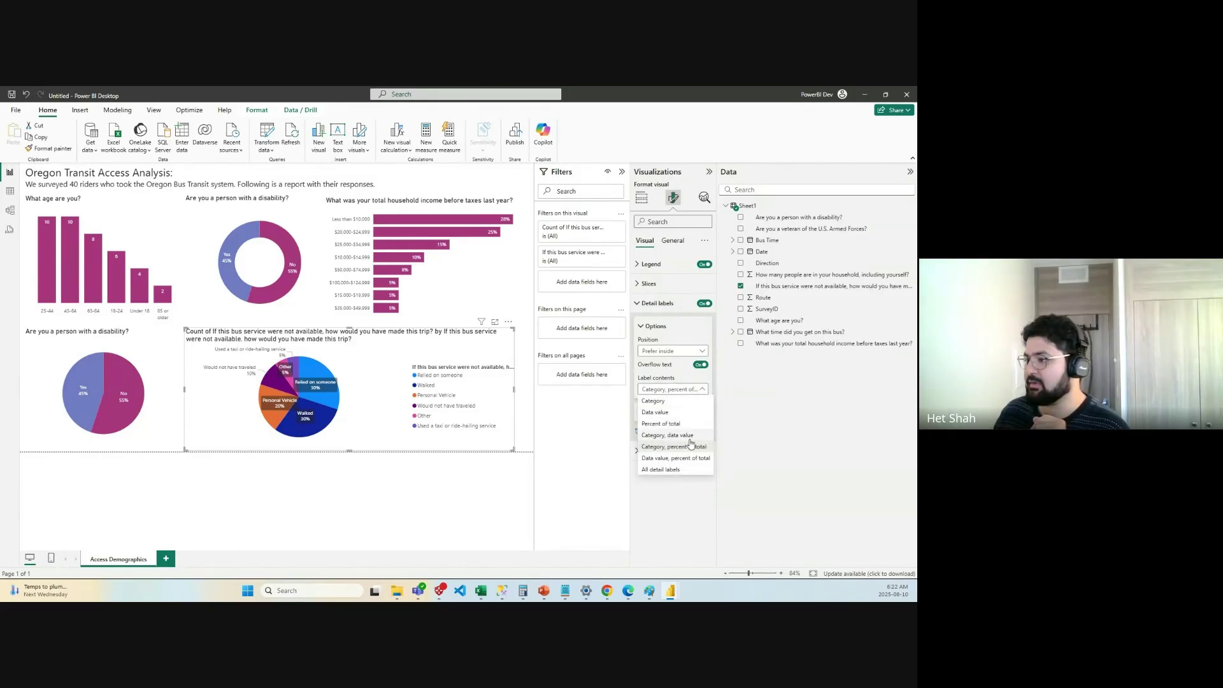
click(700, 388)
click(700, 352)
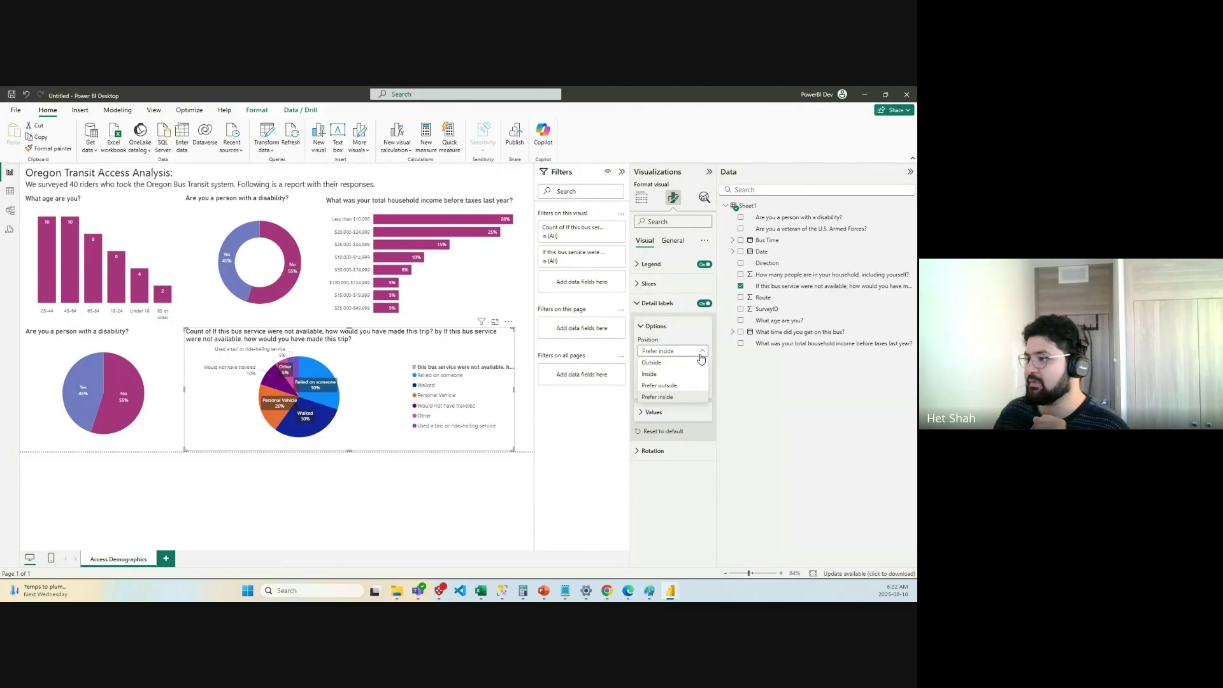
click(683, 397)
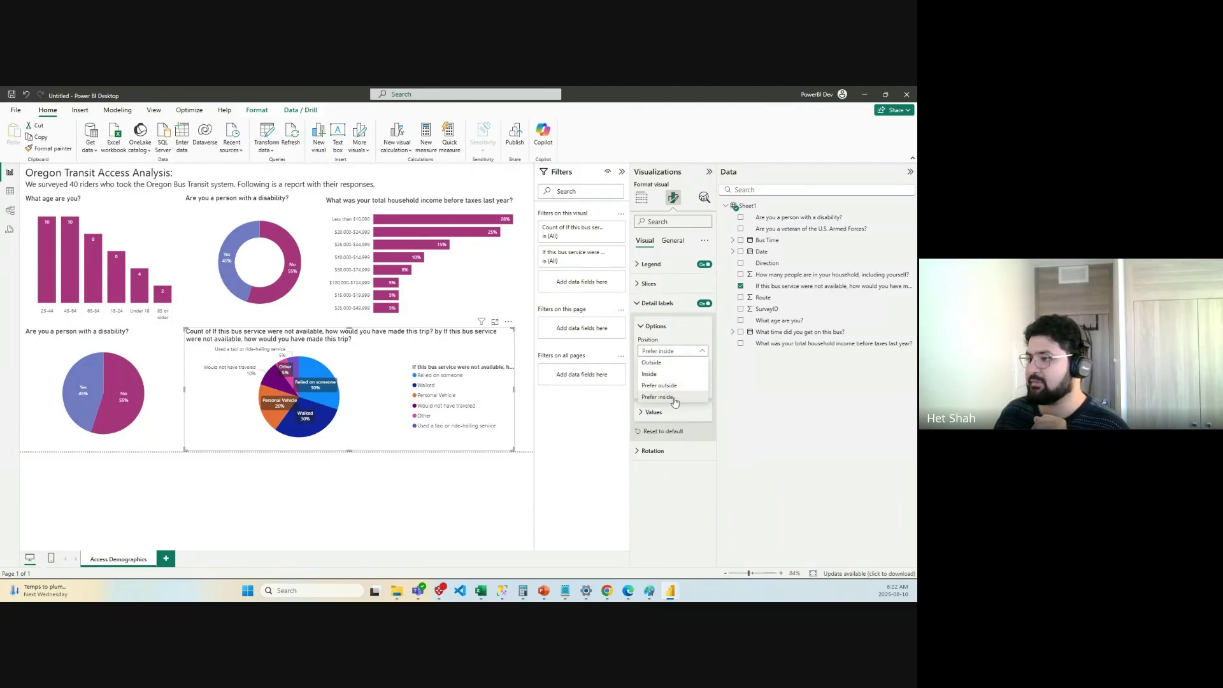
click(696, 354)
click(659, 362)
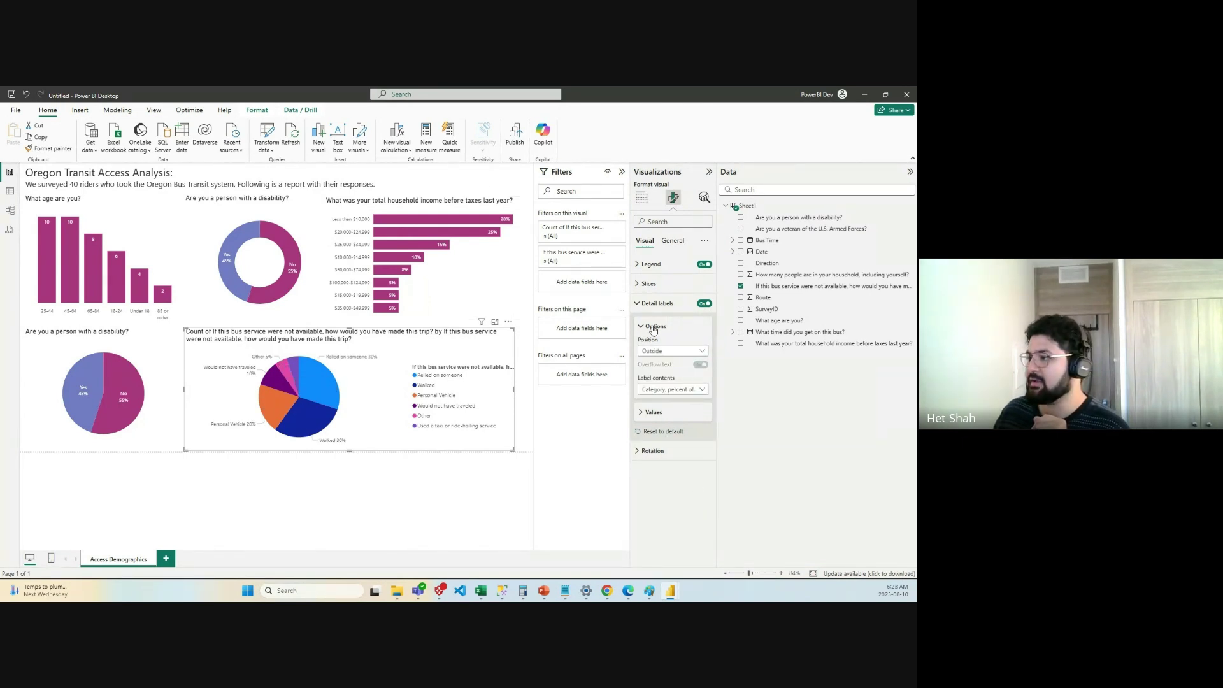
Turn off the bus alternatives pie chart's legend and inspect the highlighting and tooltip of the taxi or ride-hailing slice.
click(704, 264)
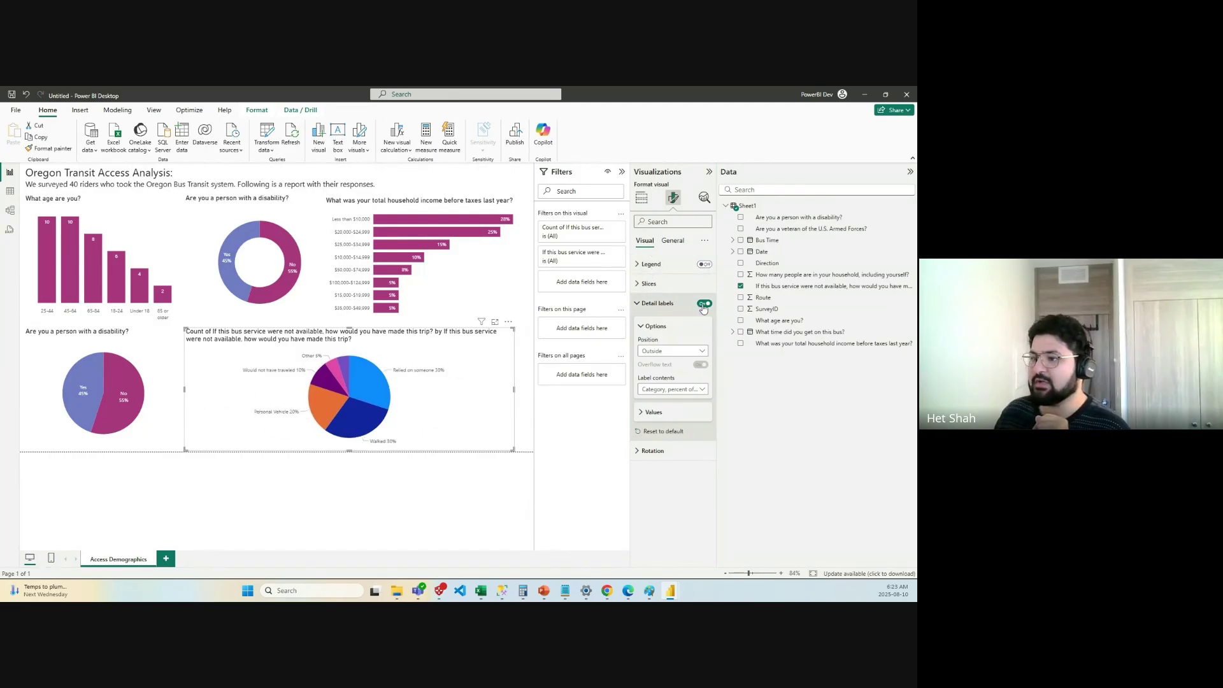
click(348, 370)
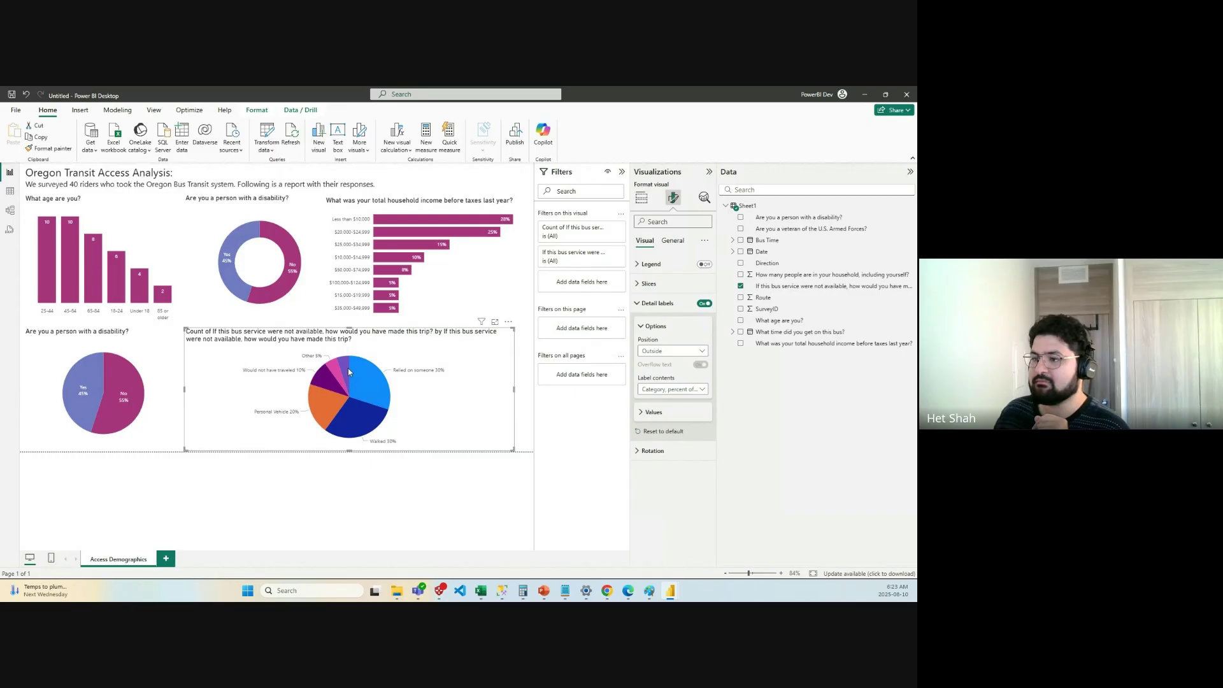
click(345, 361)
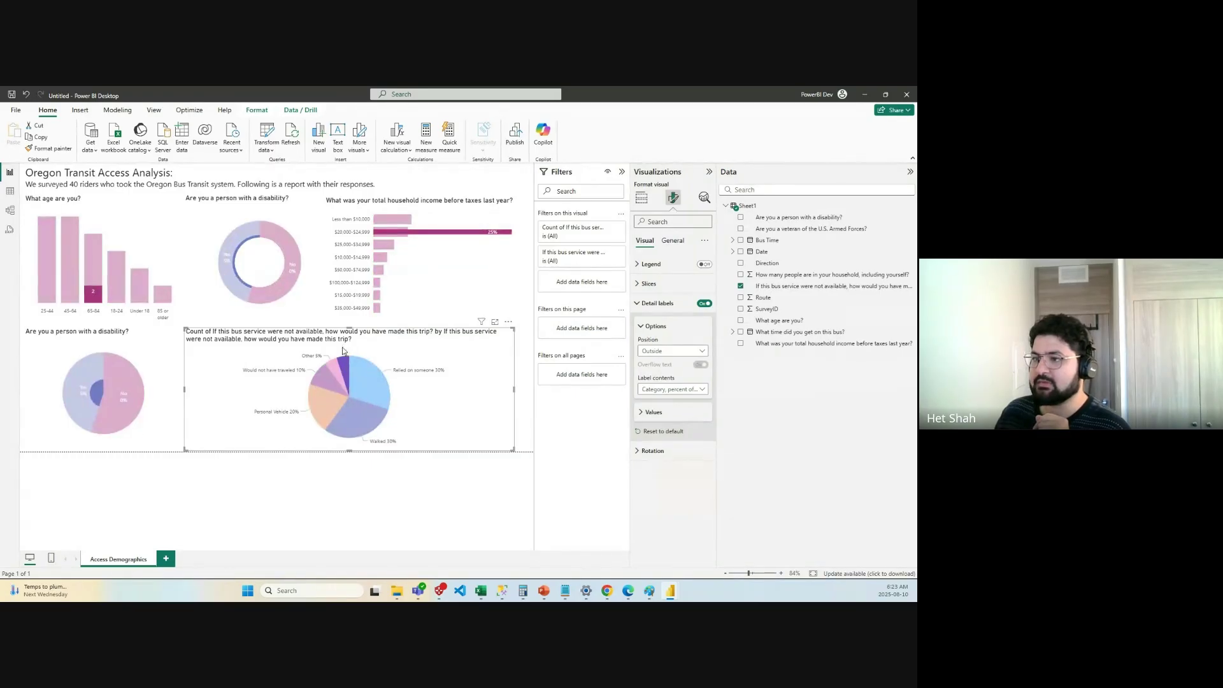
click(344, 361)
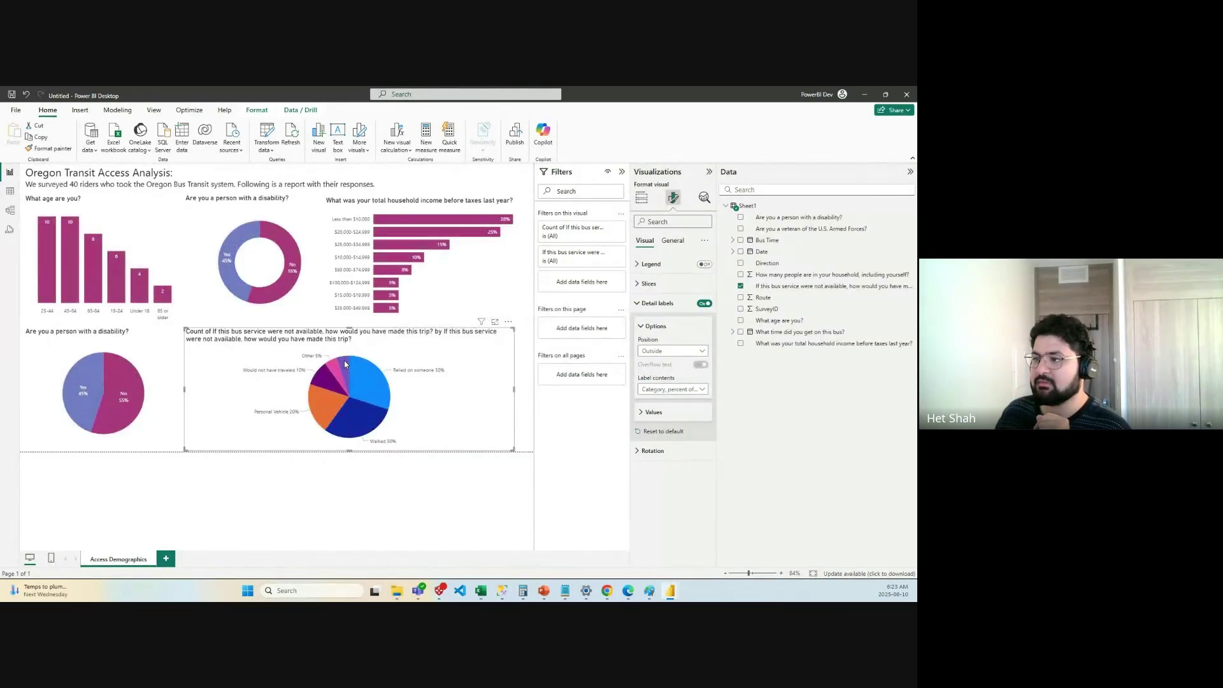
mouse_move(342, 361)
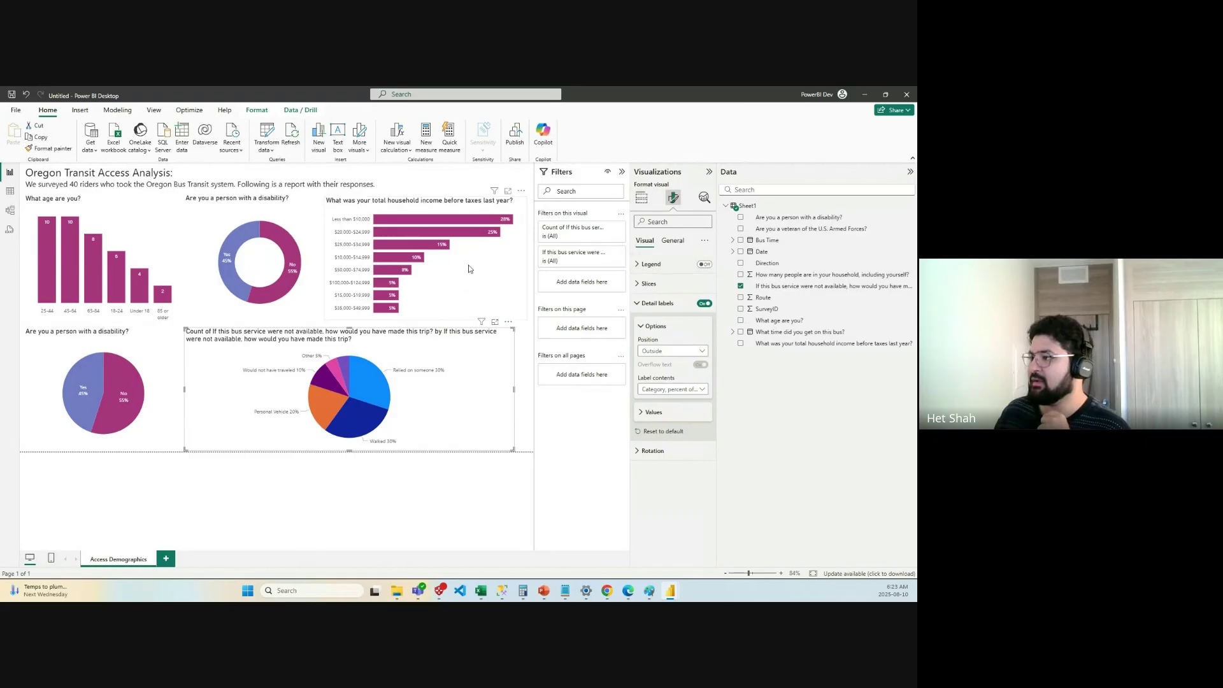
click(657, 303)
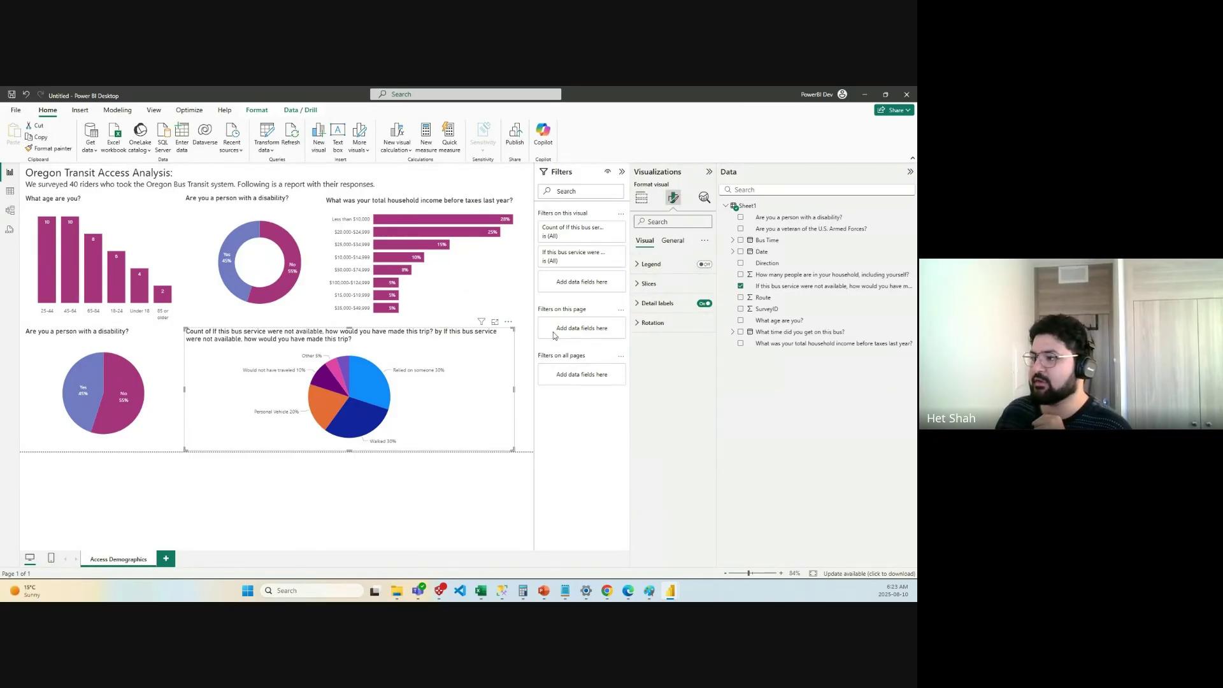
click(708, 171)
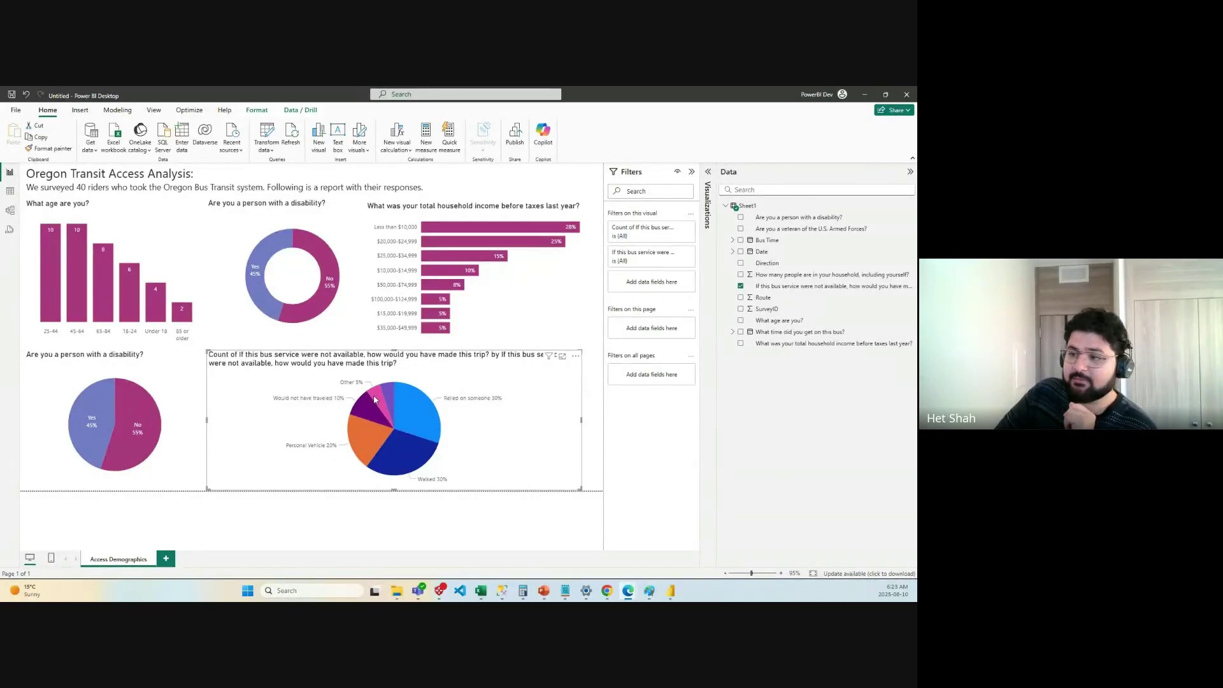
mouse_move(385, 391)
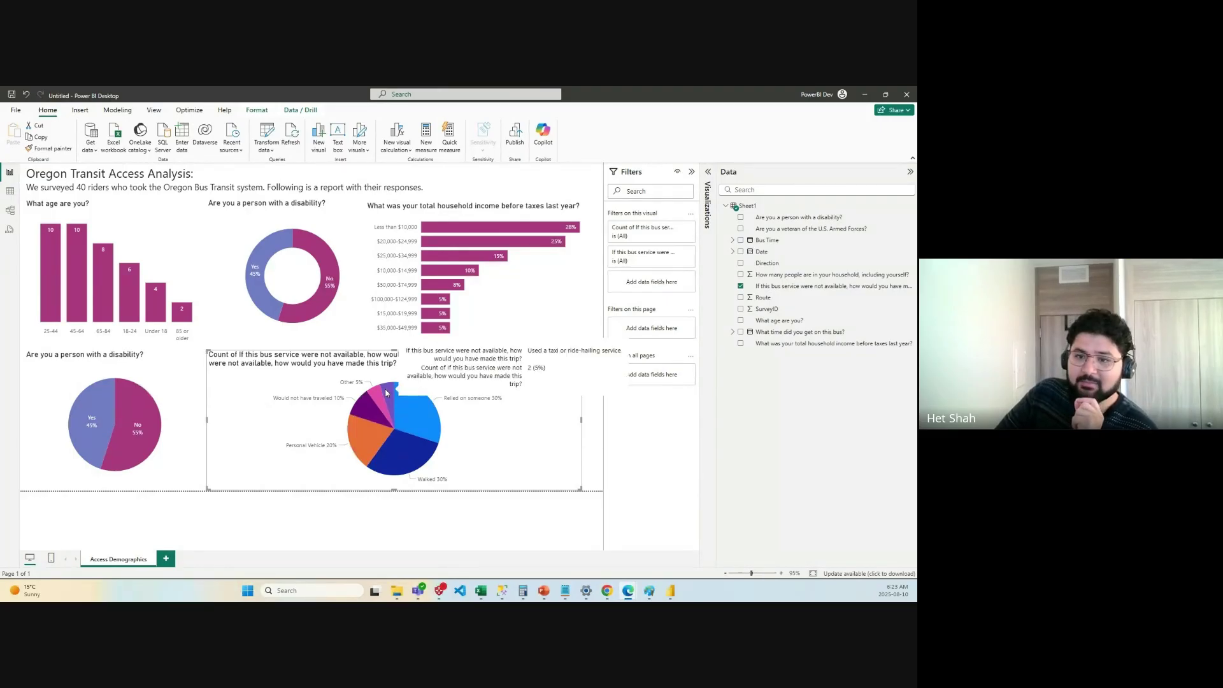
mouse_move(396, 418)
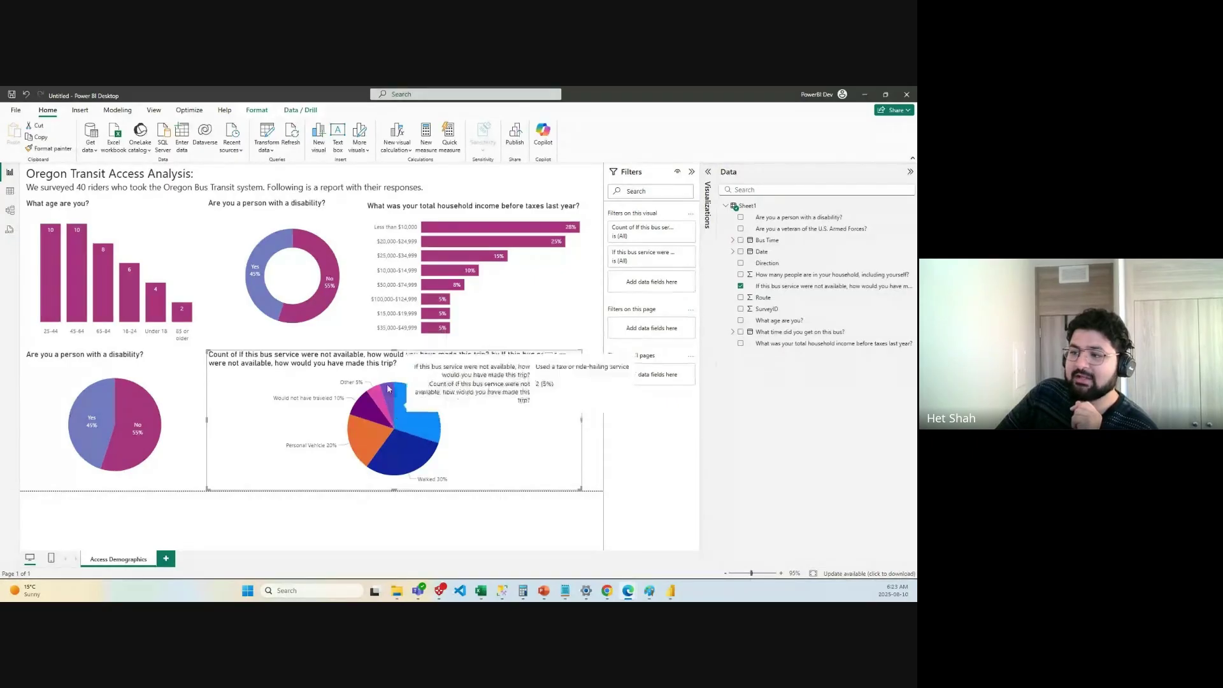
Try hiding the bus alternatives pie chart's title and turn the title back on.
click(710, 173)
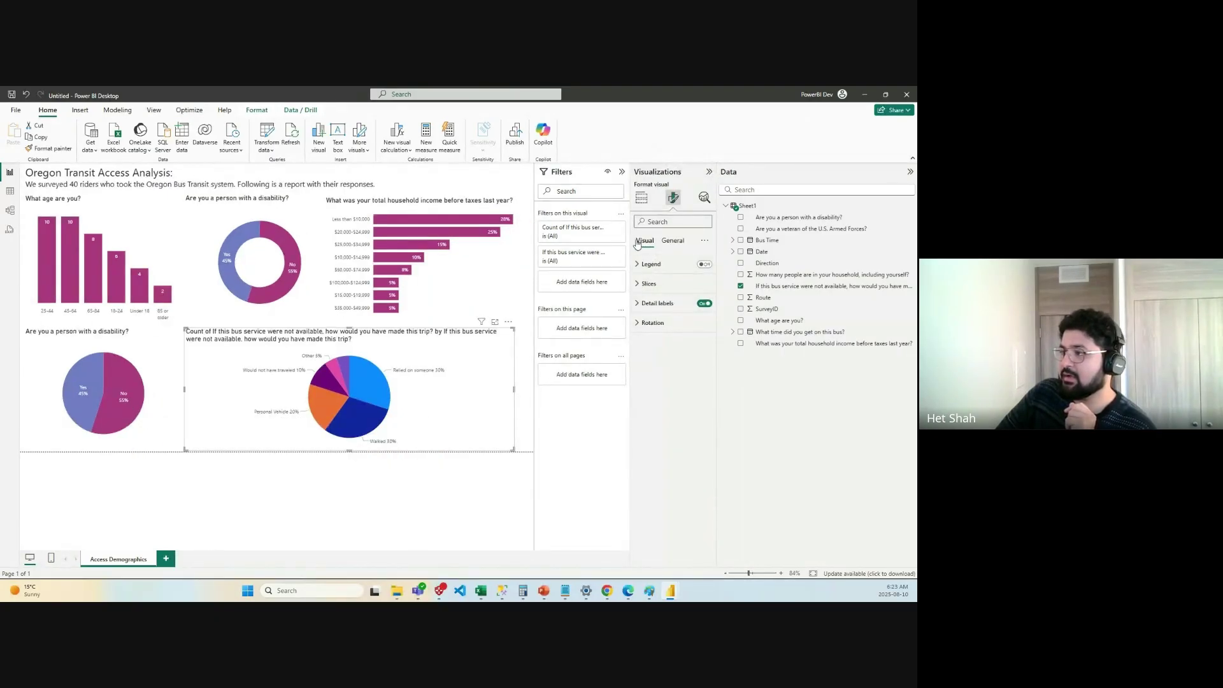
click(672, 241)
click(706, 284)
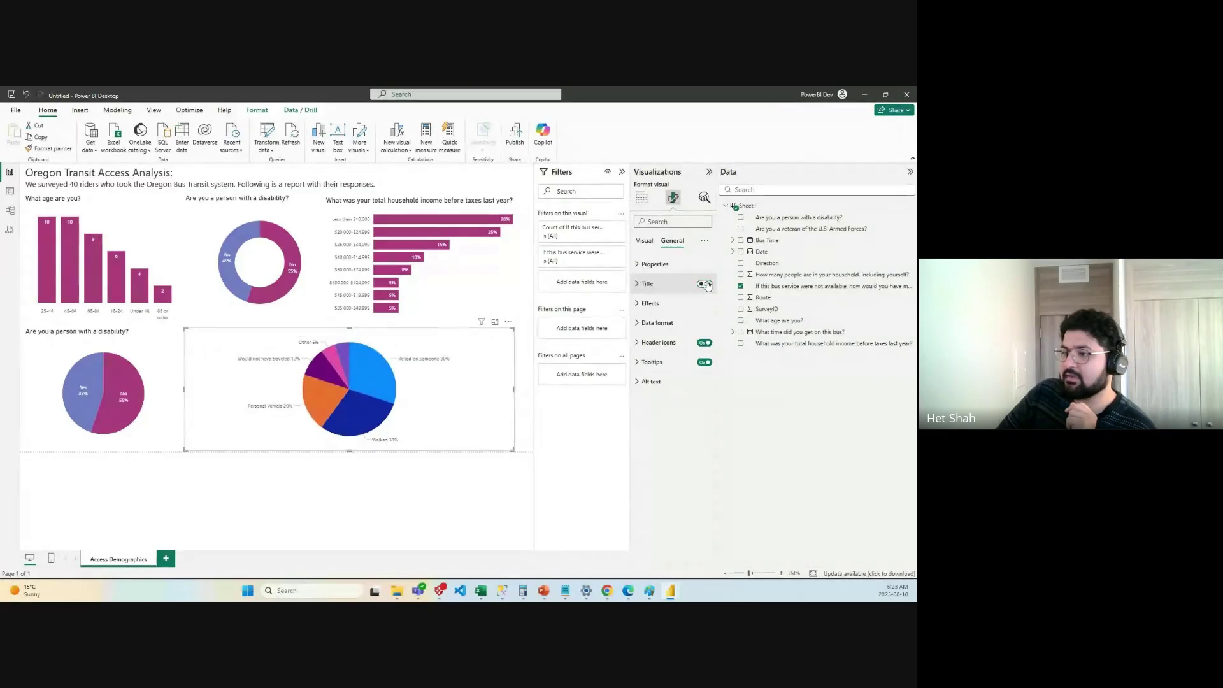
click(705, 284)
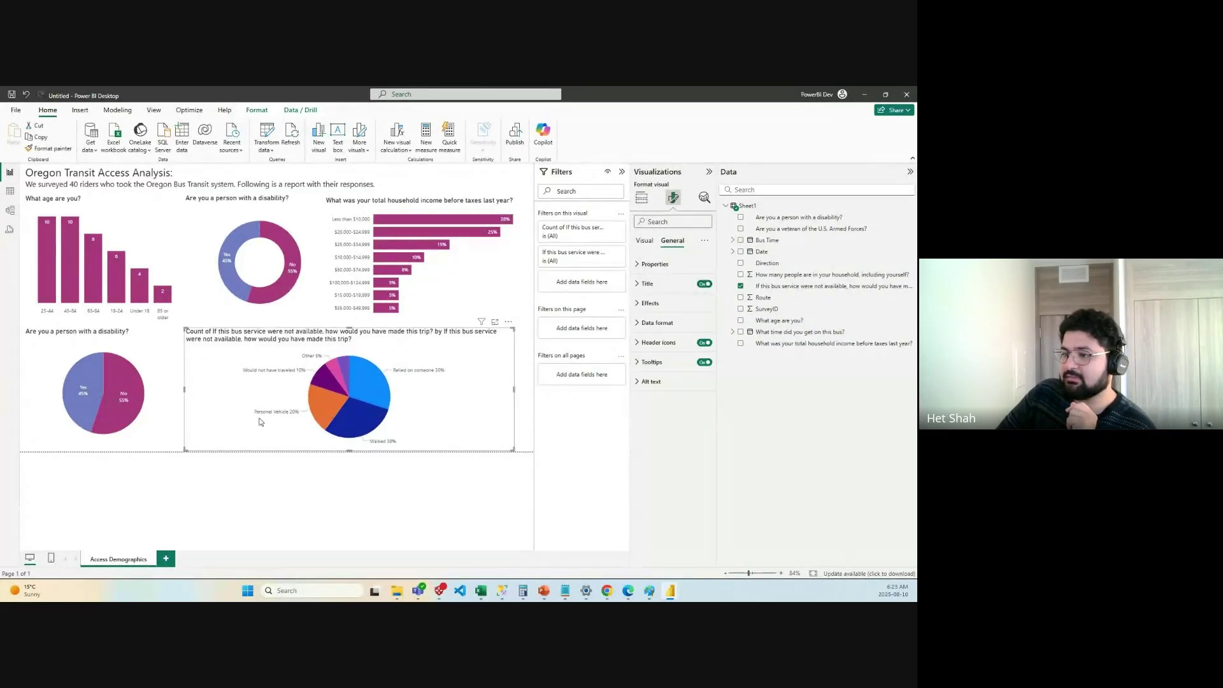
Cross-highlight the page's charts by the taxi or ride-hailing slice, clear the highlight and deselect the pie chart.
click(348, 367)
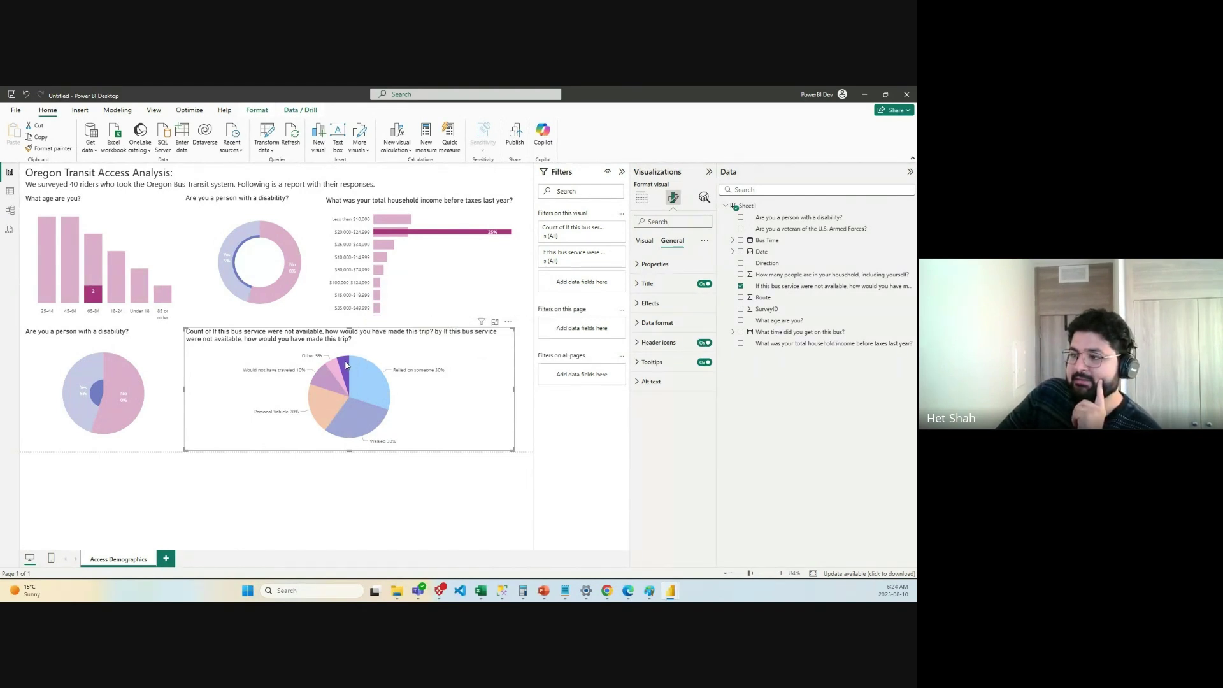
mouse_move(342, 364)
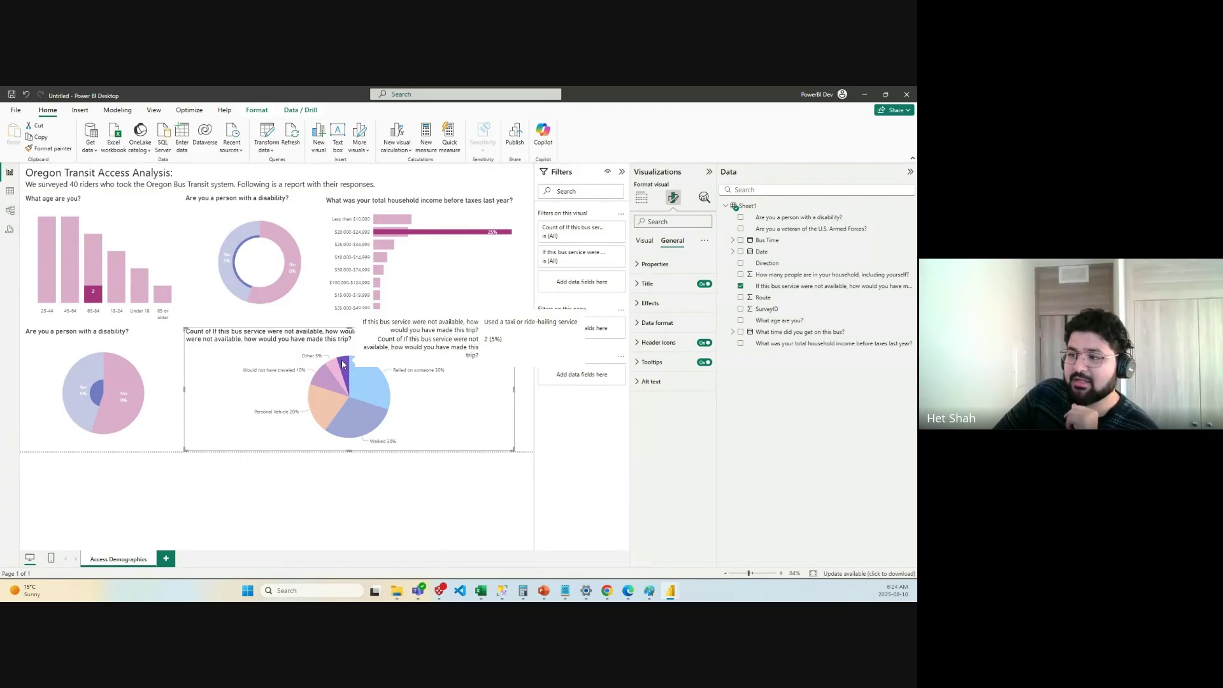
click(341, 361)
click(319, 494)
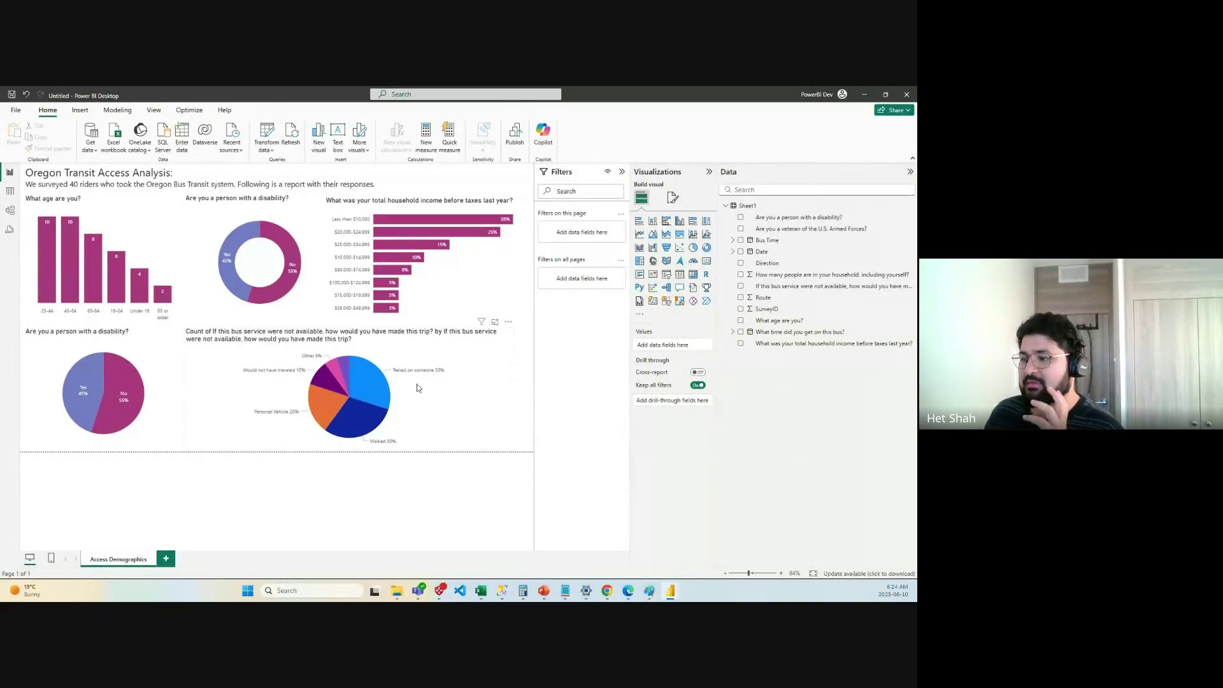
Remove the stray empty stacked column chart and try the bus alternatives chart as a stacked column and a treemap.
click(653, 221)
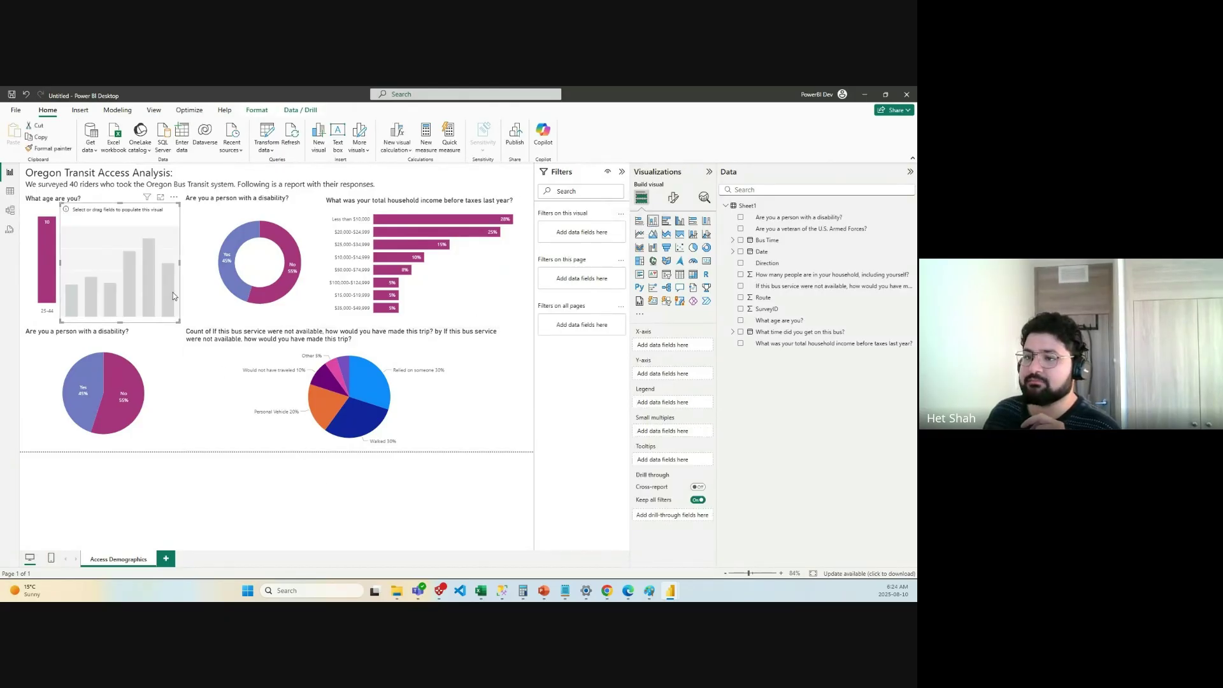
key(Delete)
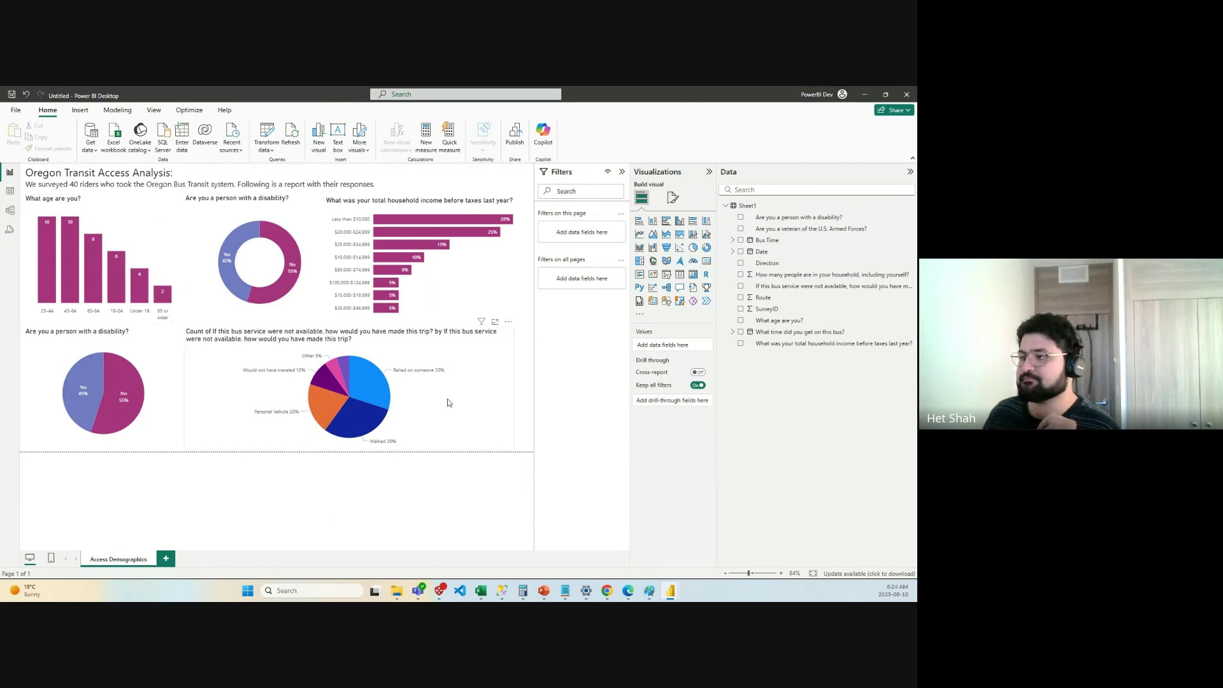
click(654, 221)
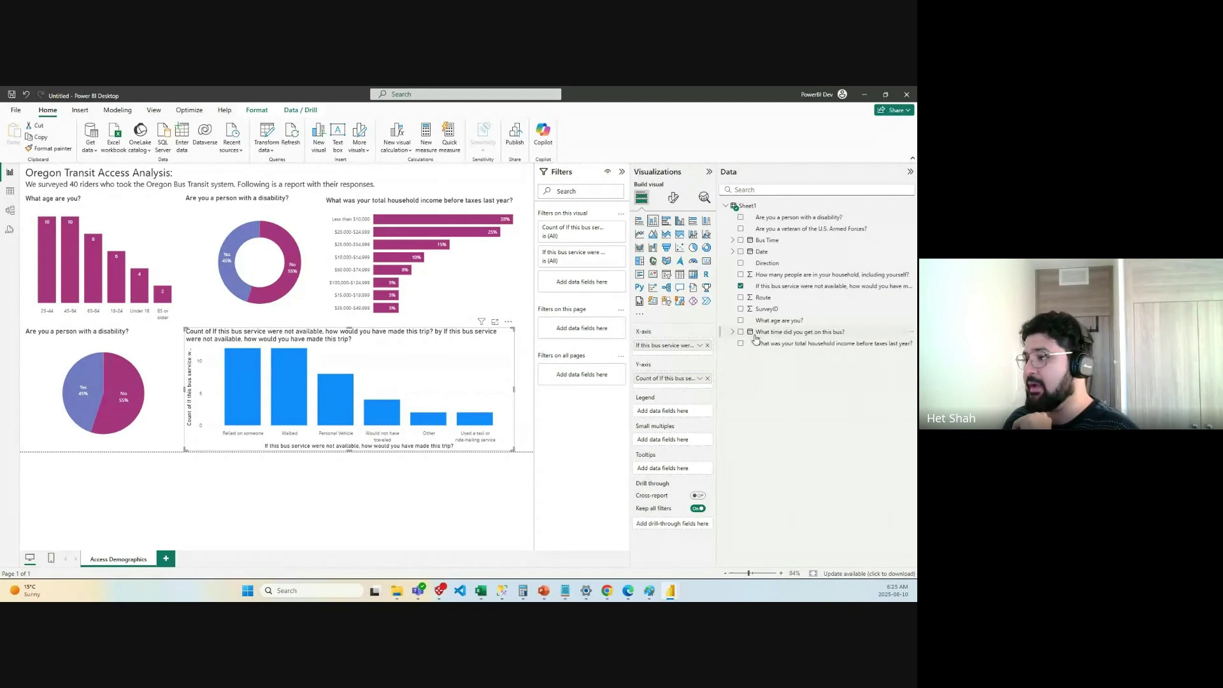
click(639, 261)
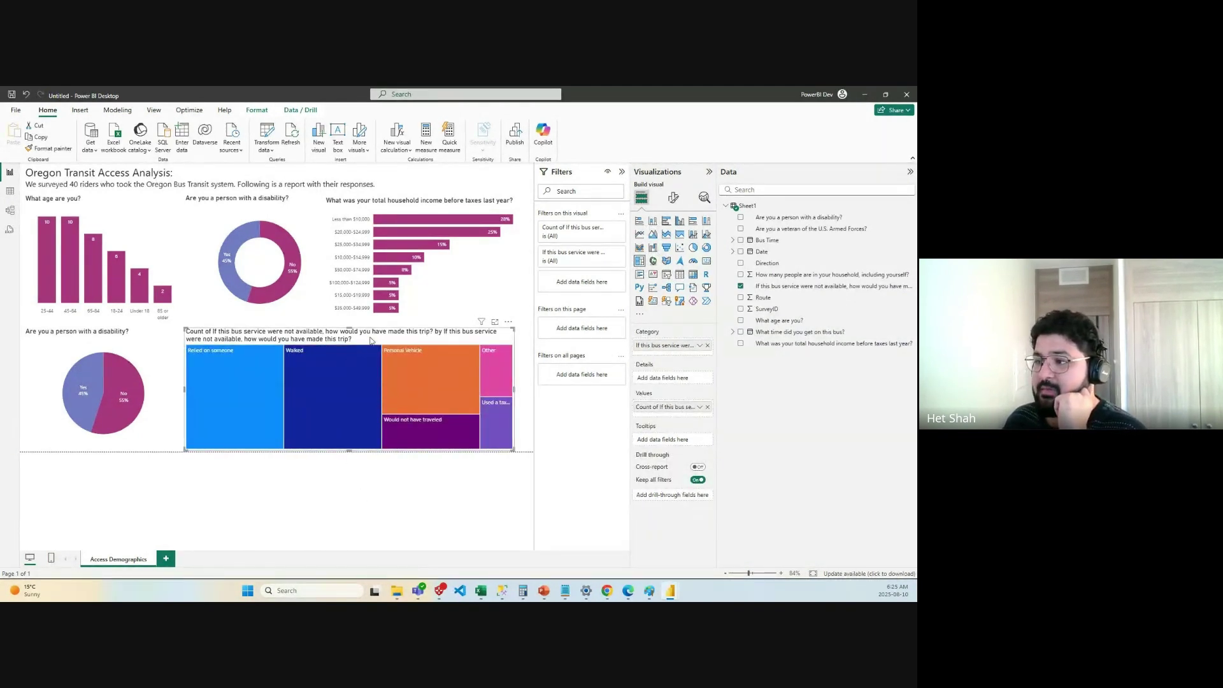
mouse_move(356, 350)
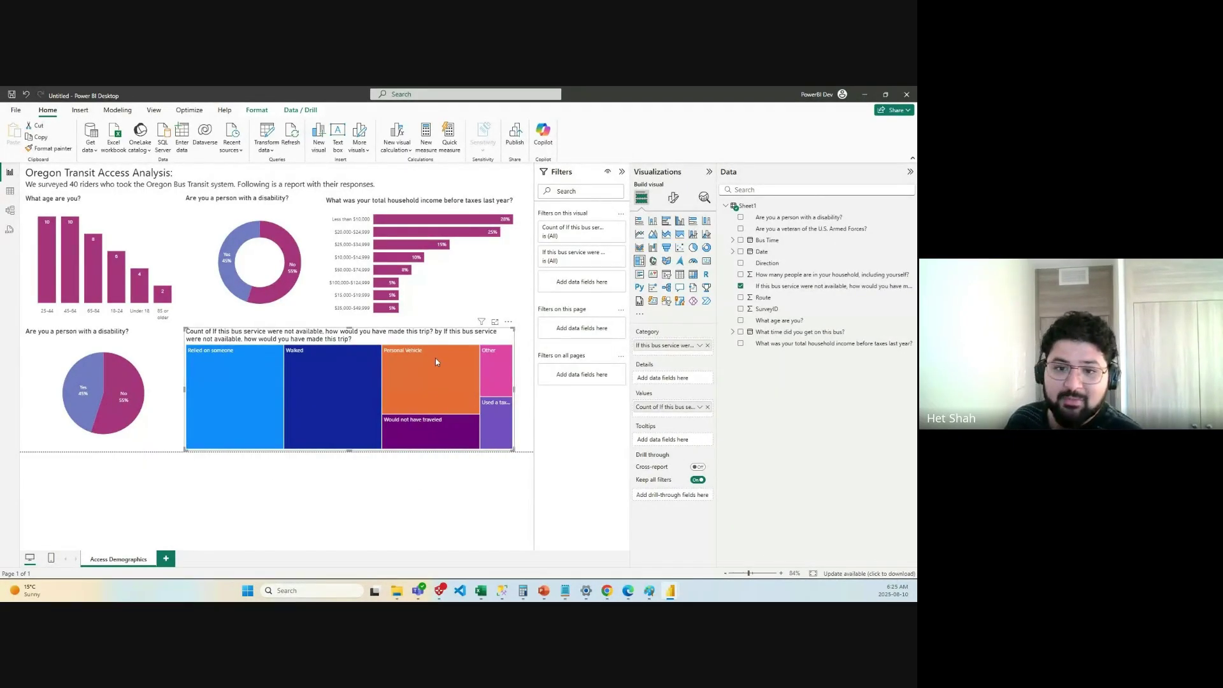
mouse_move(437, 359)
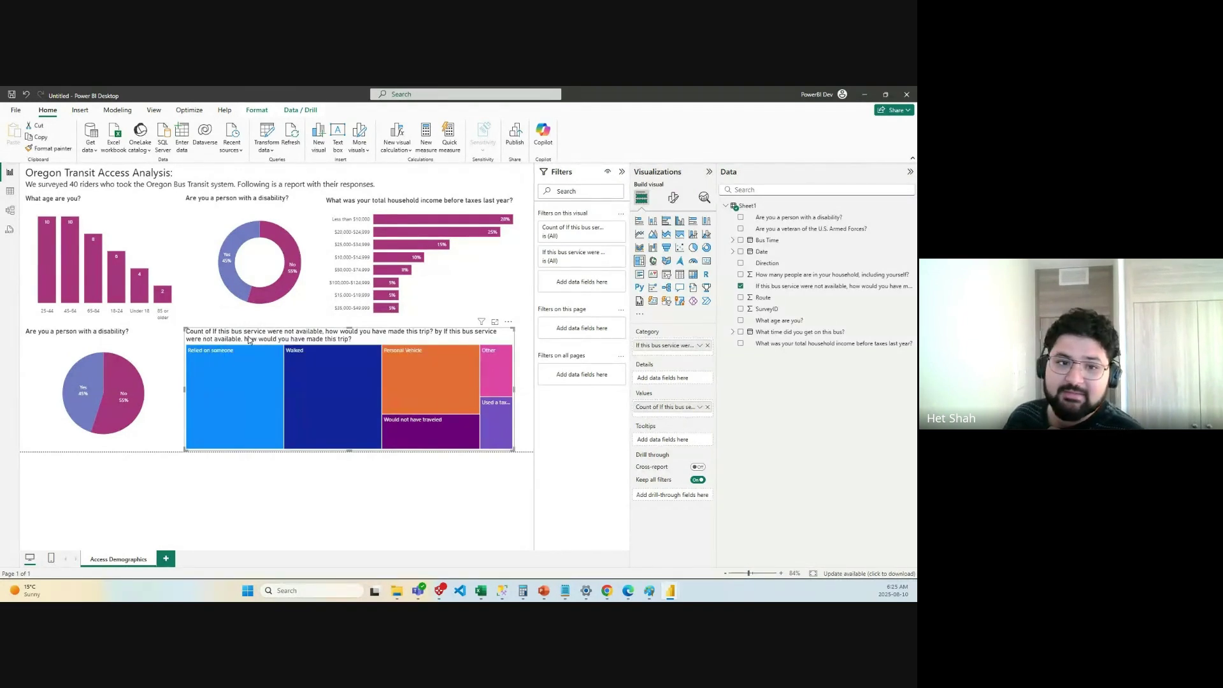
Convert the bus alternatives treemap to a stacked column chart and widen it slightly towards the page edge.
click(266, 504)
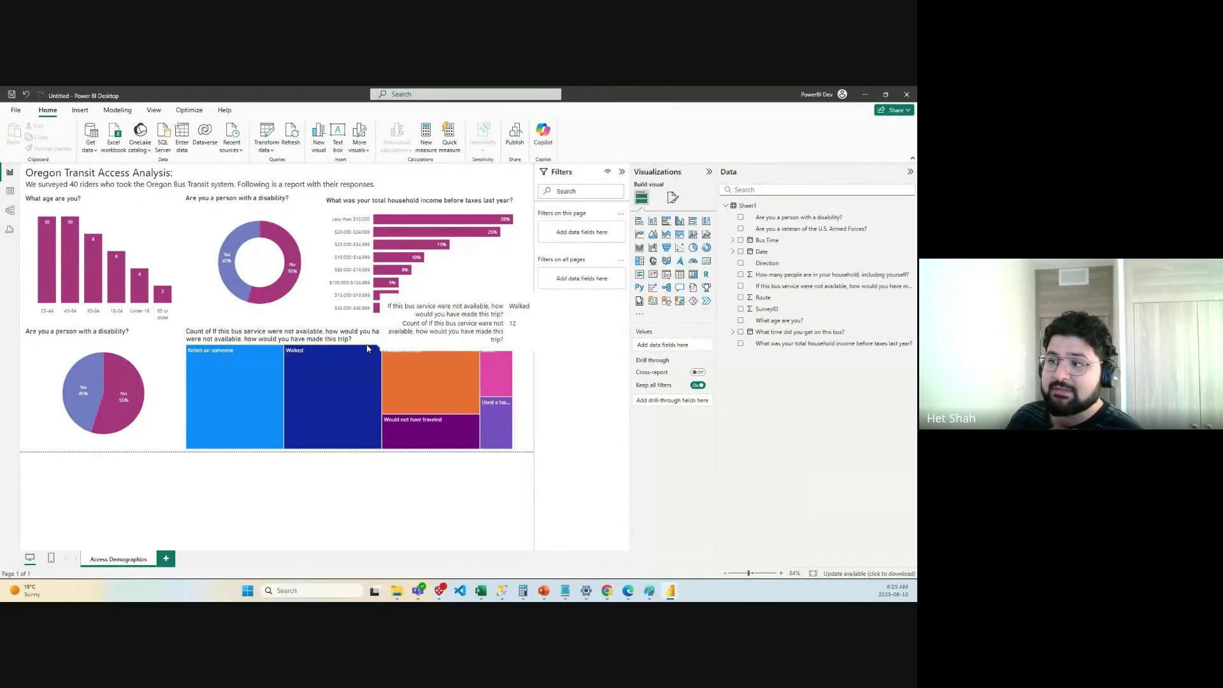
click(366, 386)
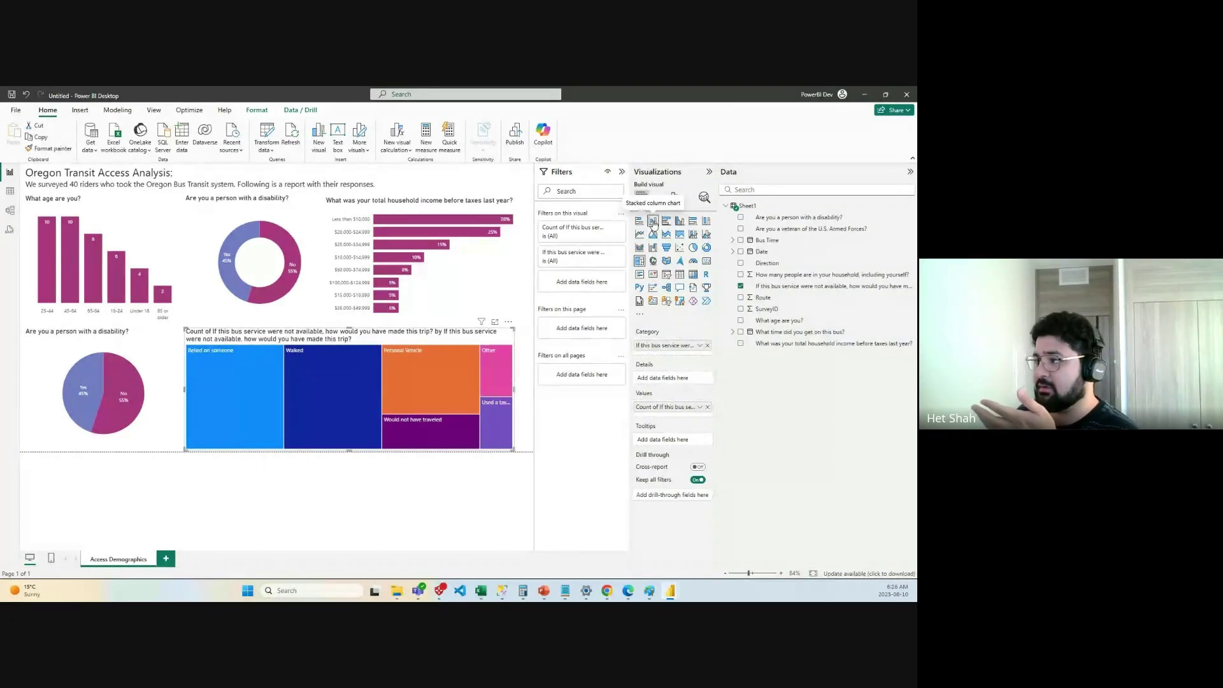
click(653, 221)
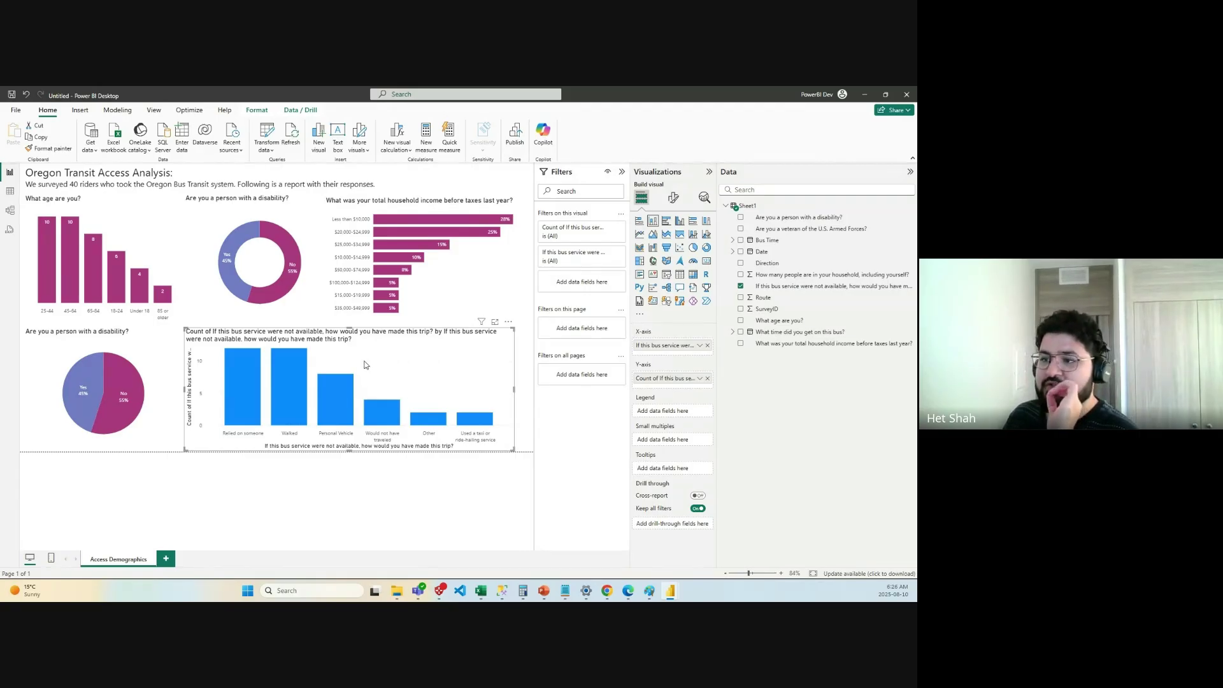
drag(373, 367, 372, 369)
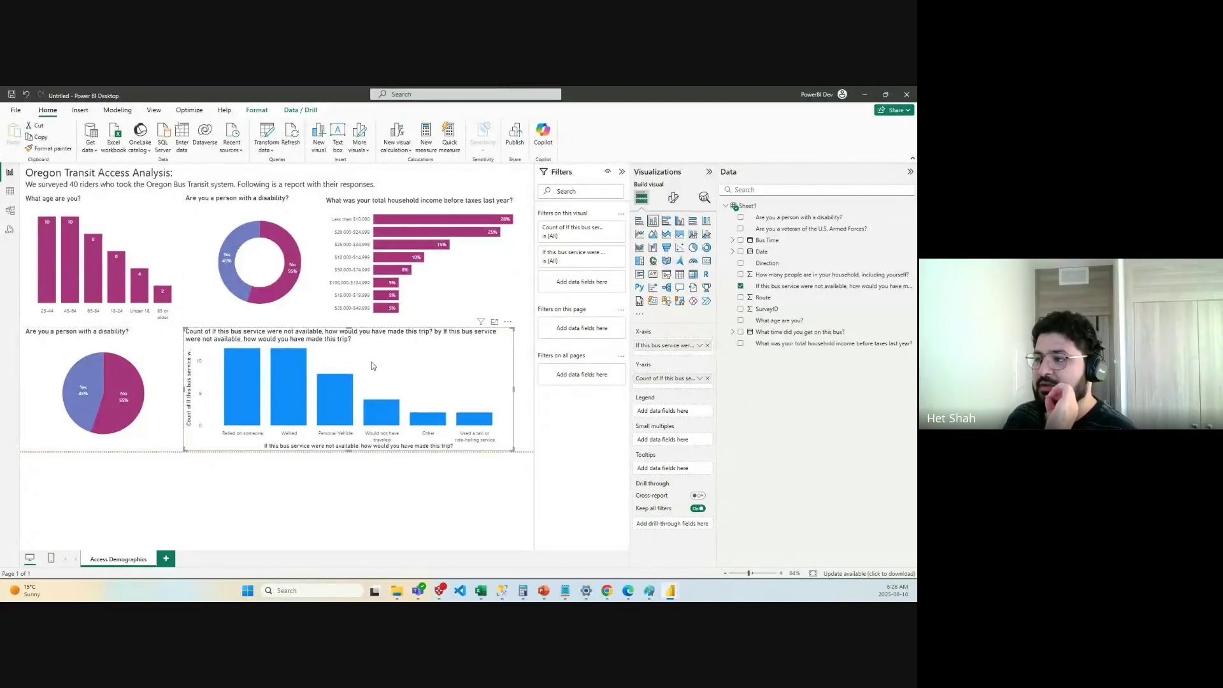
drag(513, 388, 525, 389)
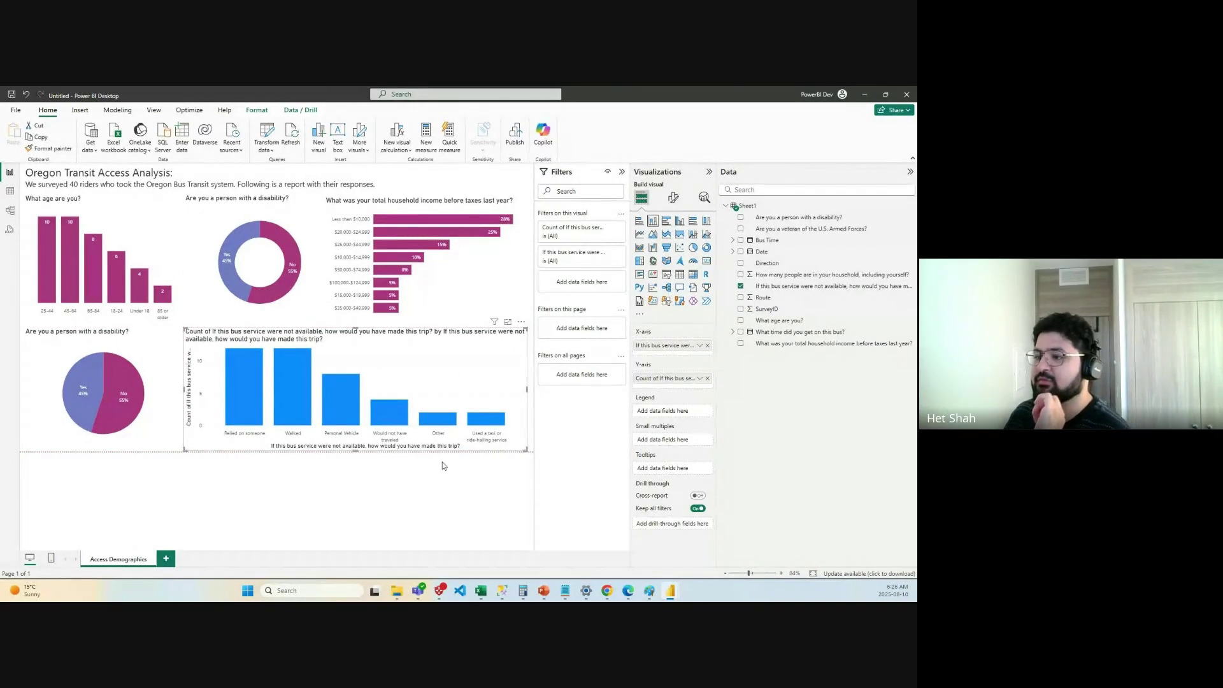
click(442, 462)
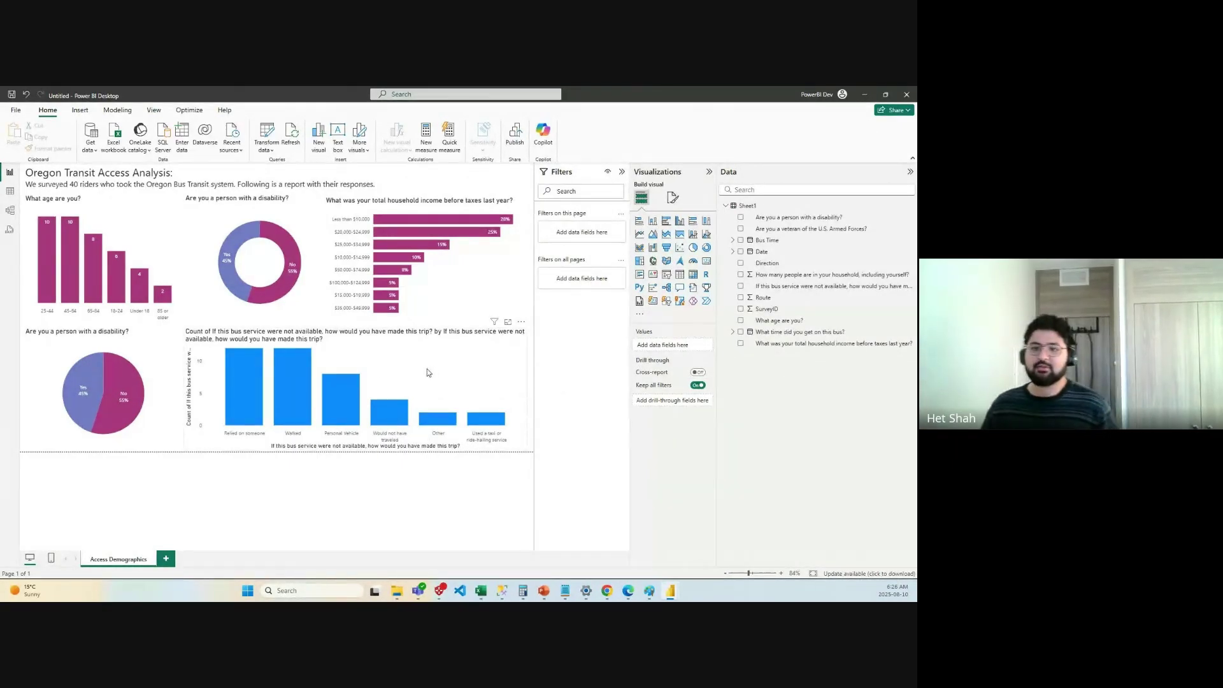
Turn off the Y-axis values and Y-axis title of the bus alternatives column chart.
click(451, 364)
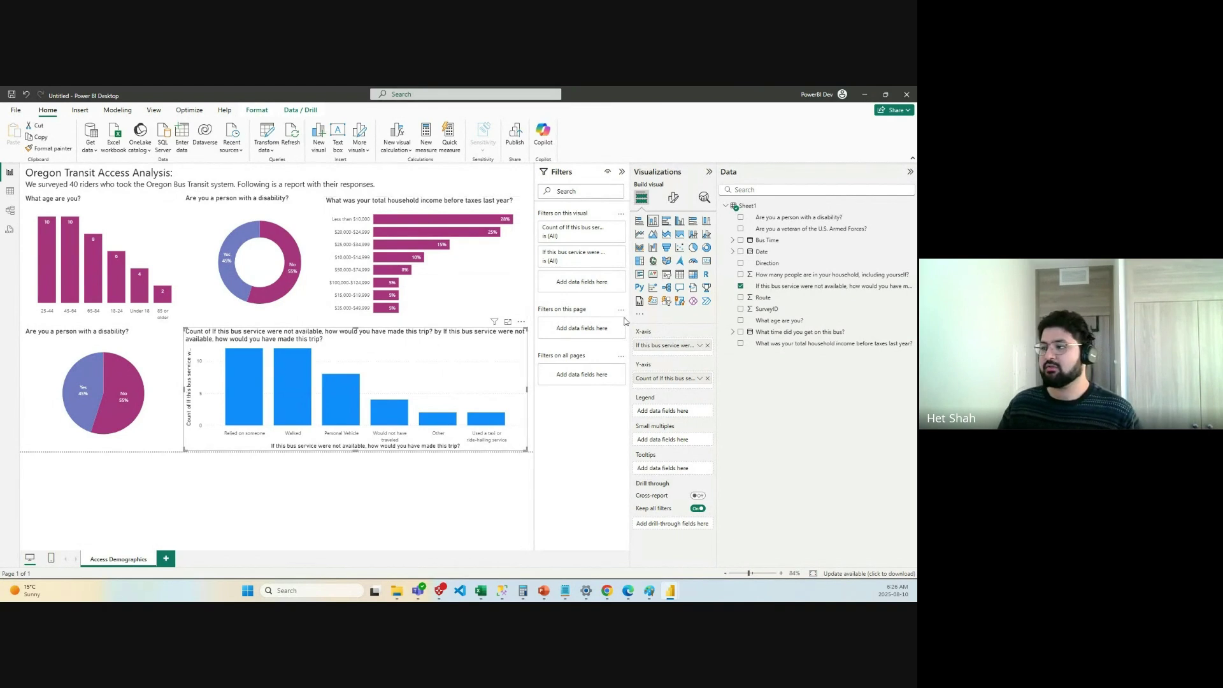
click(673, 198)
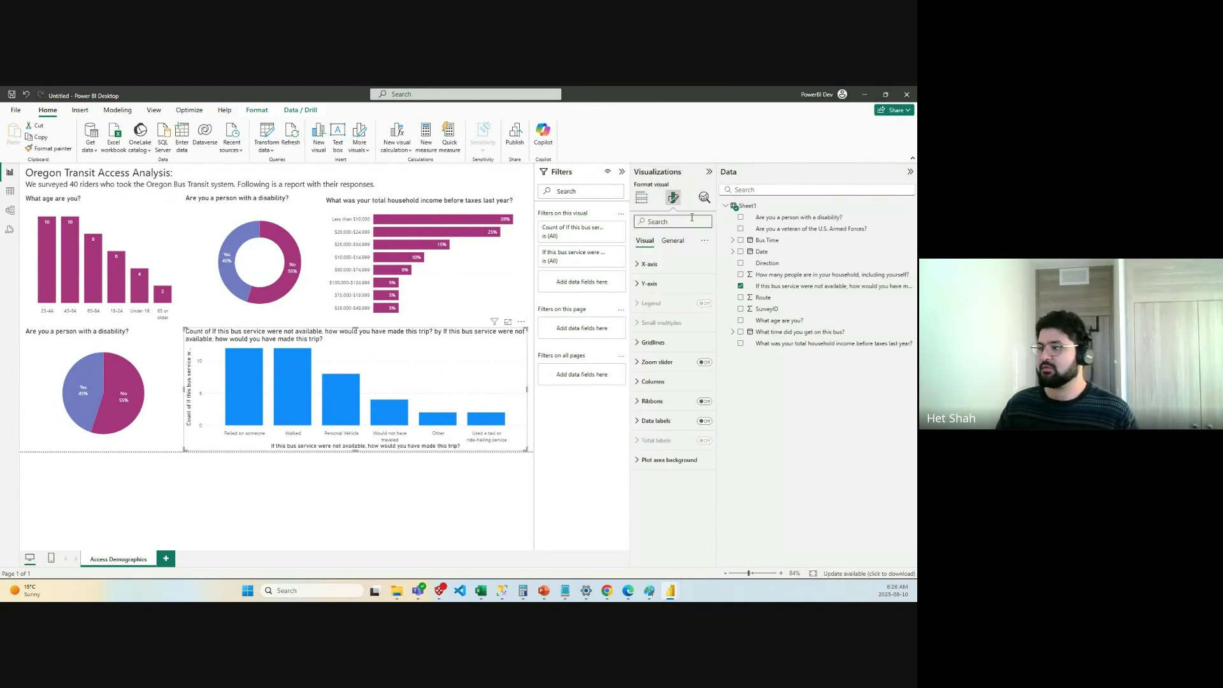
click(638, 270)
click(639, 266)
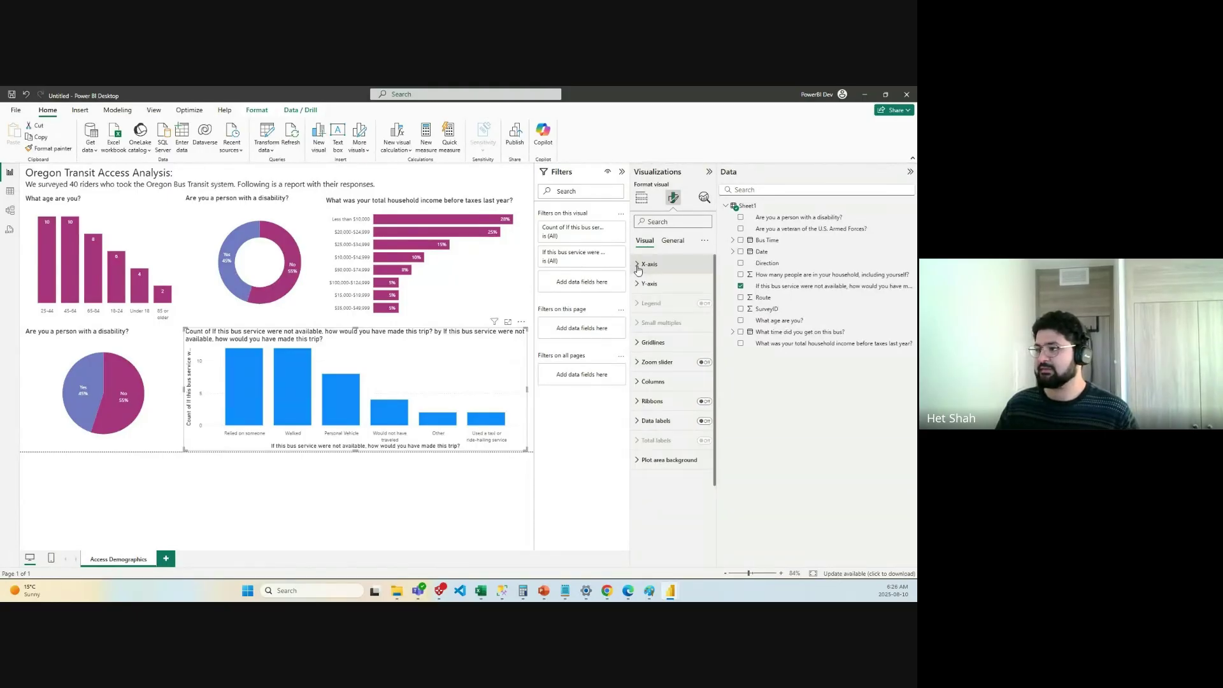
click(642, 284)
click(700, 406)
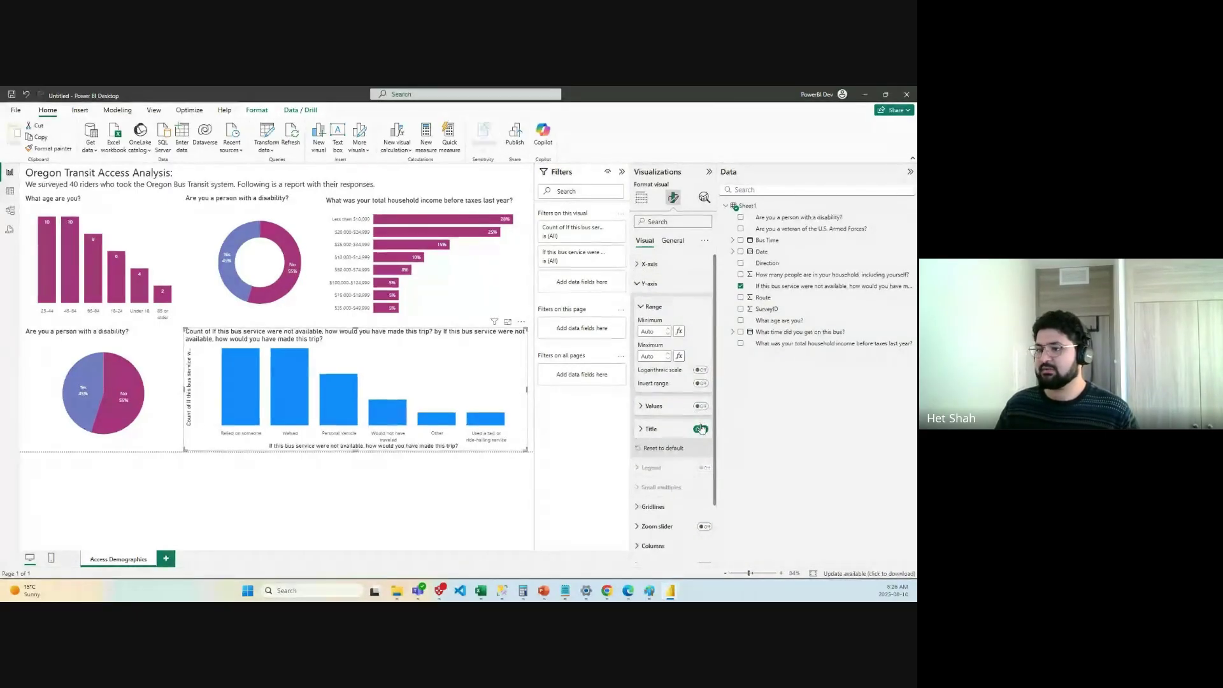
click(699, 430)
click(701, 430)
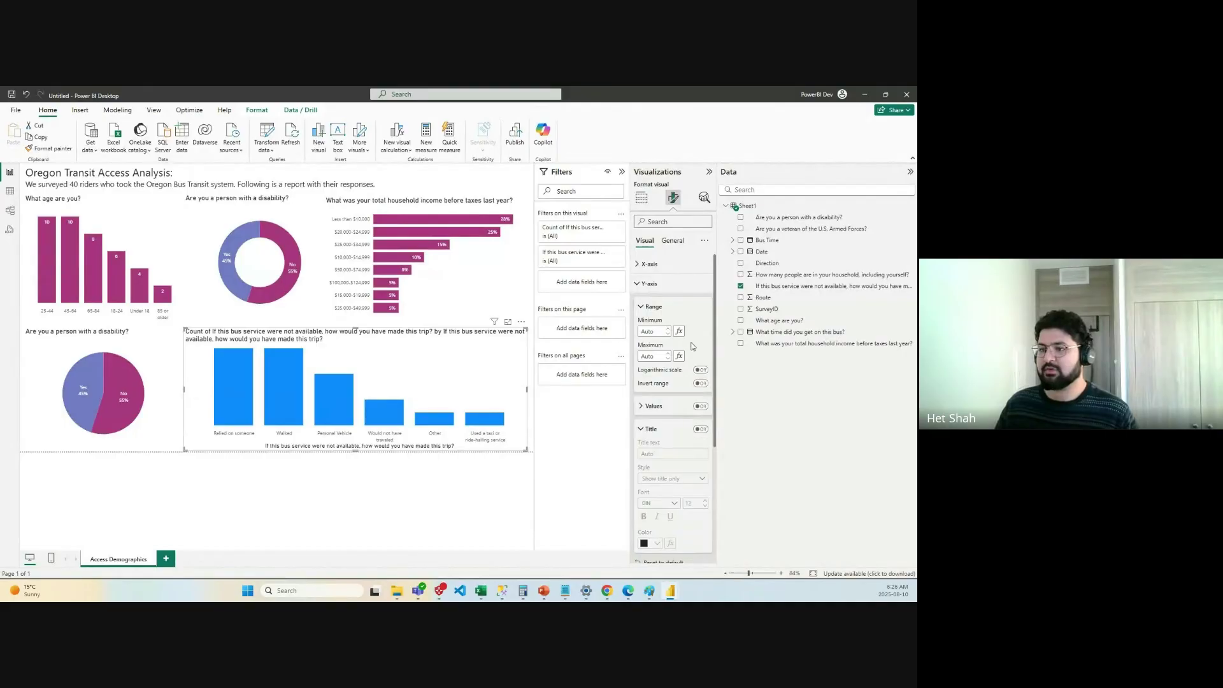
click(638, 285)
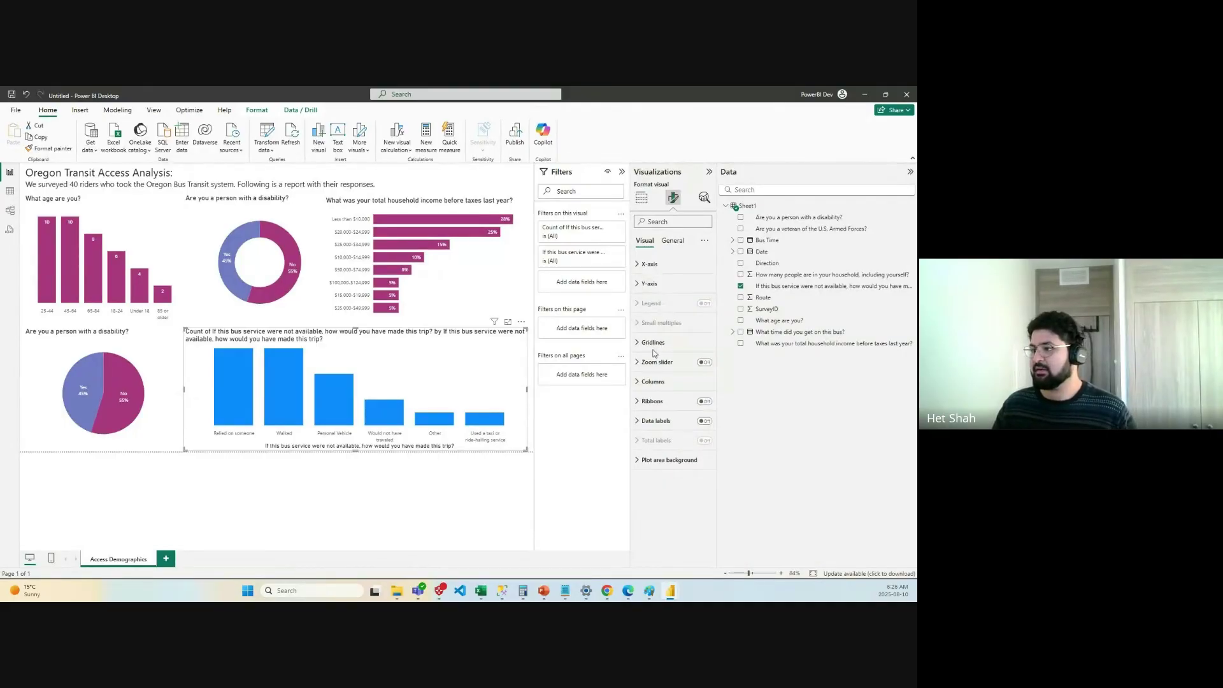
Recolour all columns of the bus alternatives chart with the periwinkle blue used for the Yes slices.
click(645, 382)
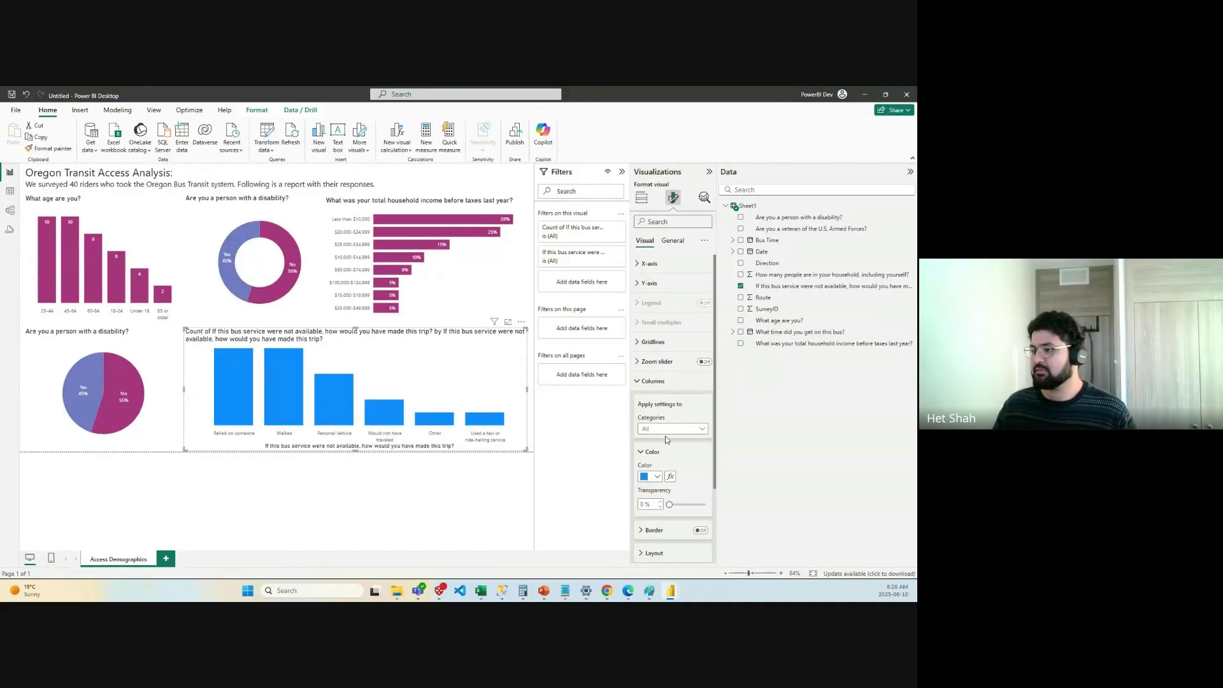
scroll(665, 435, down, 2)
click(661, 381)
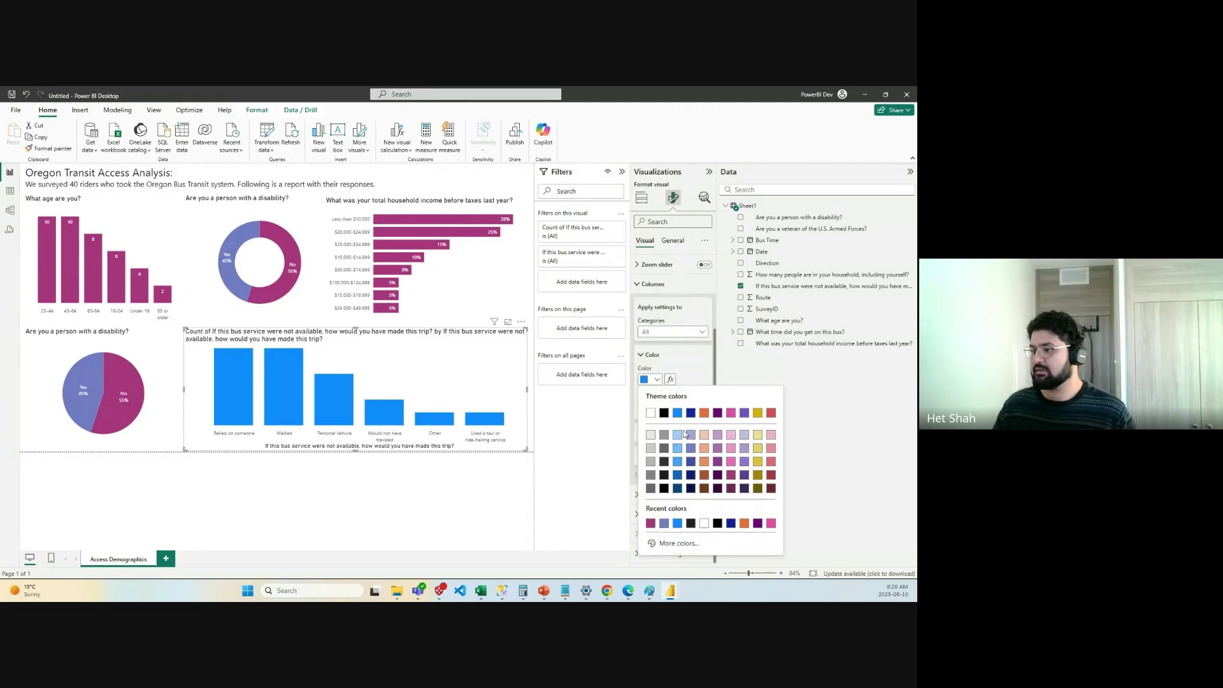
click(650, 525)
click(657, 380)
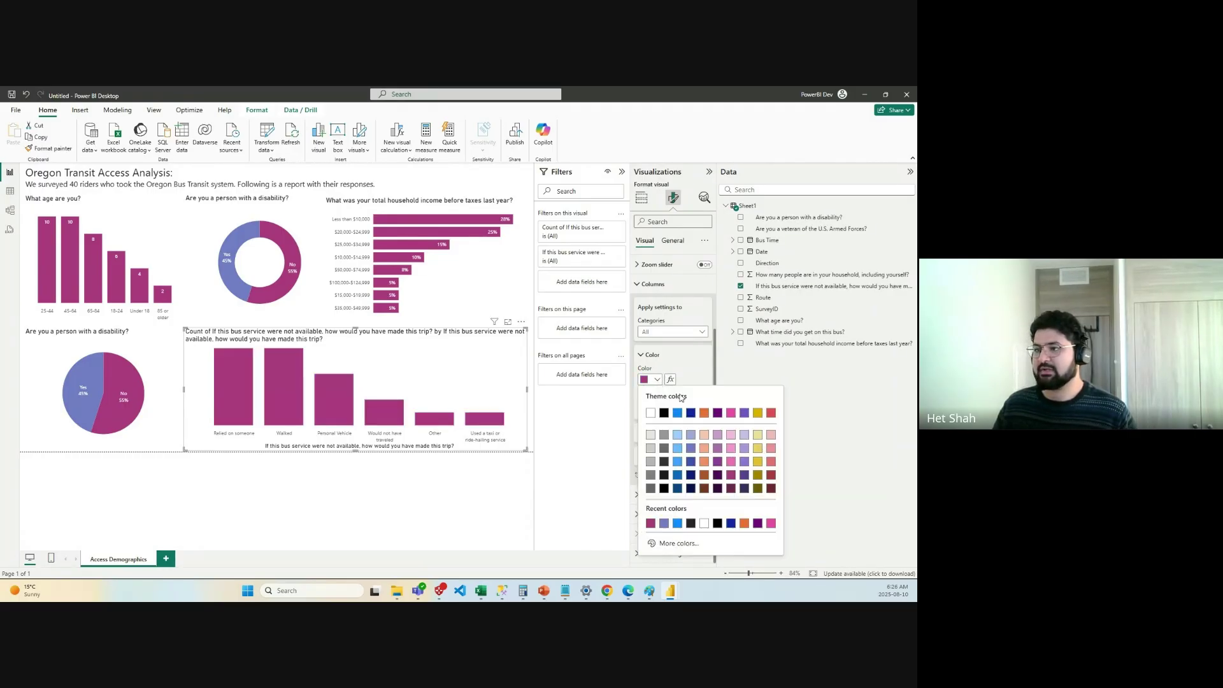
click(663, 524)
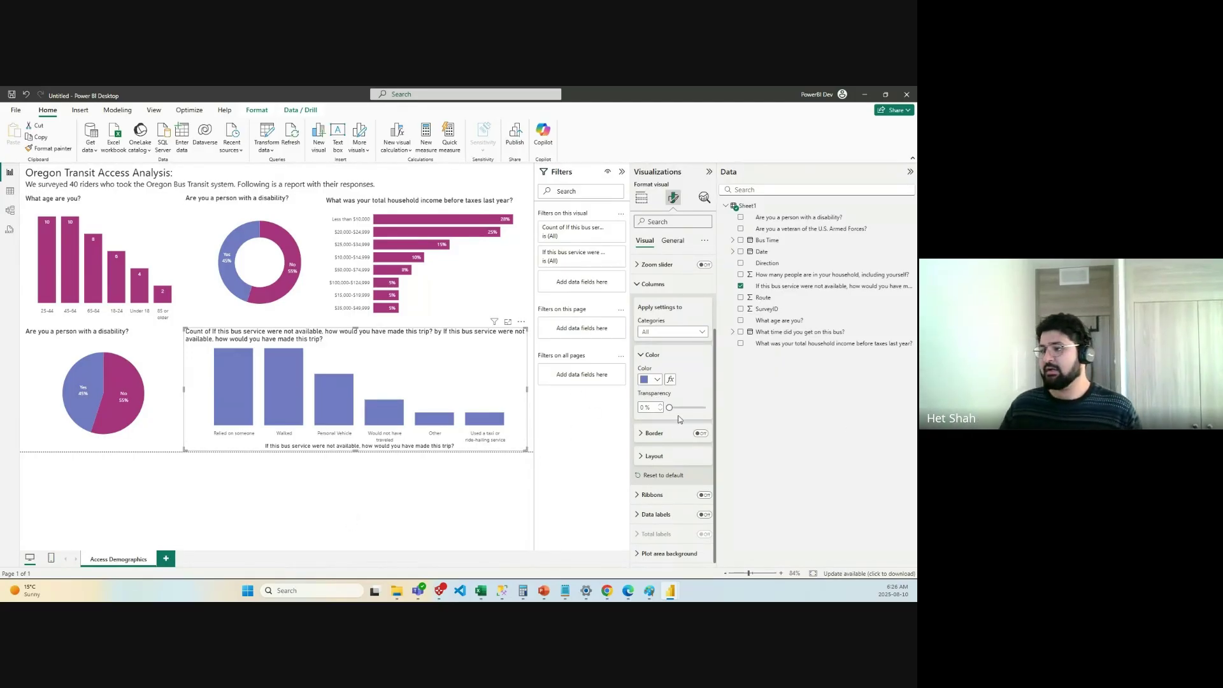
click(672, 240)
click(645, 241)
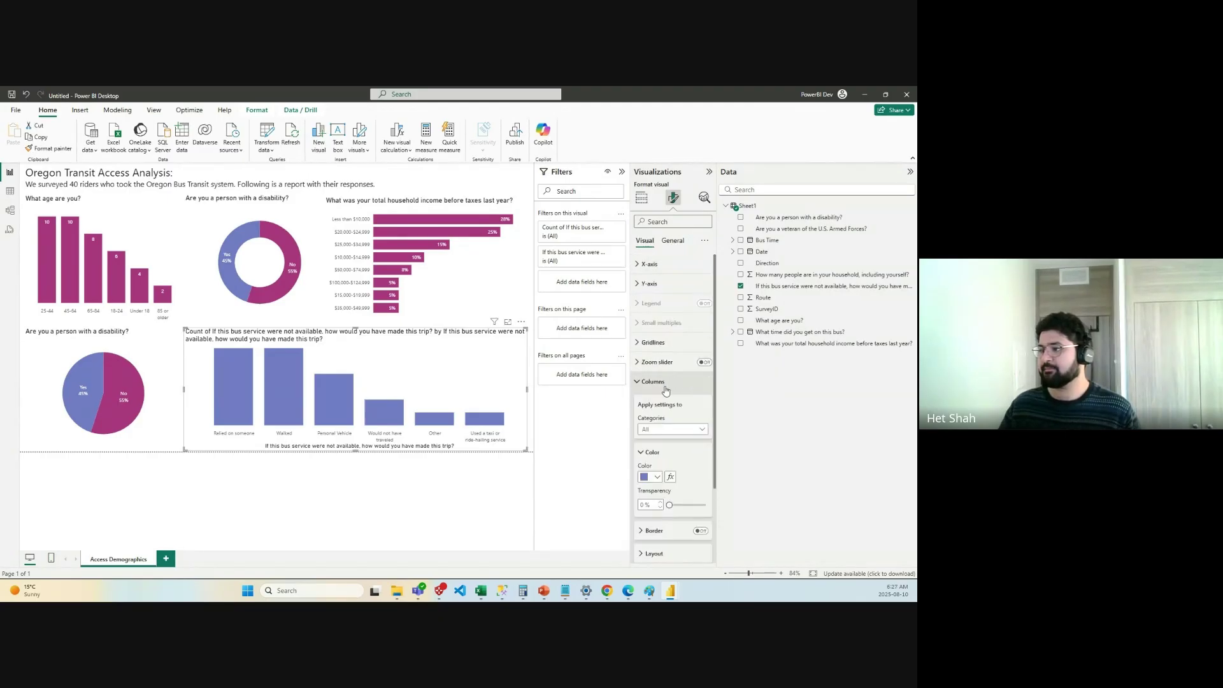
click(645, 382)
Turn on data labels for the bus alternatives columns and set their position to Inside end.
click(704, 420)
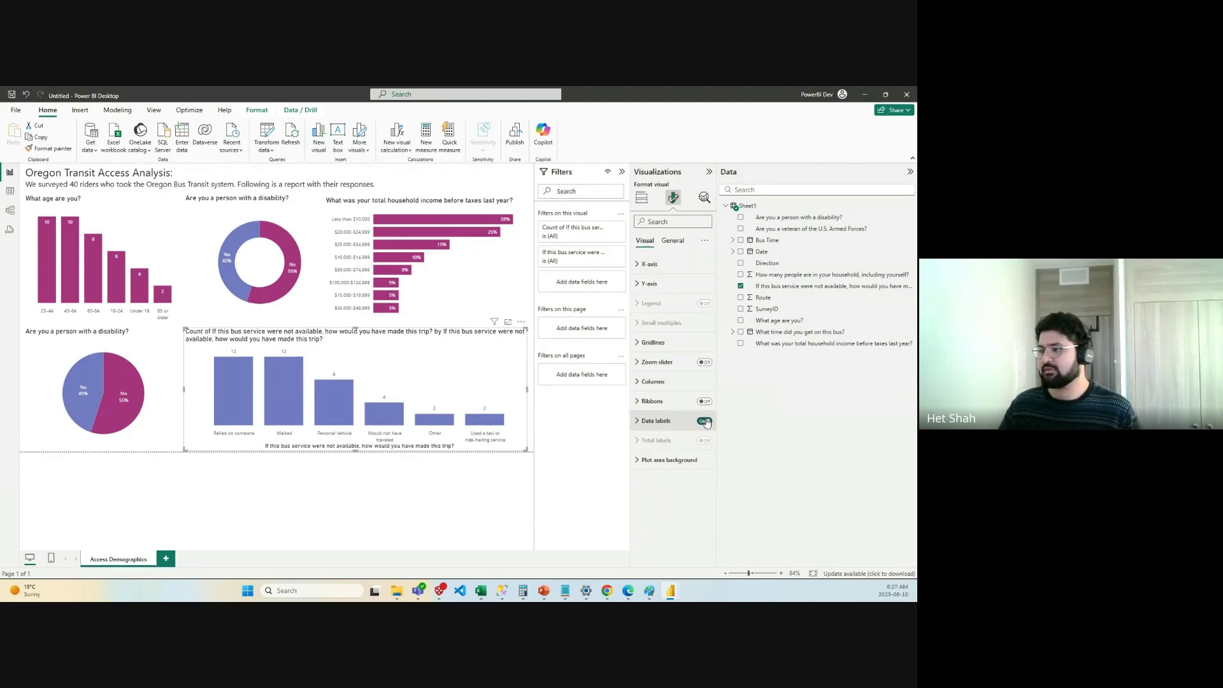
click(658, 421)
scroll(670, 485, down, 2)
scroll(670, 485, down, 1)
click(673, 411)
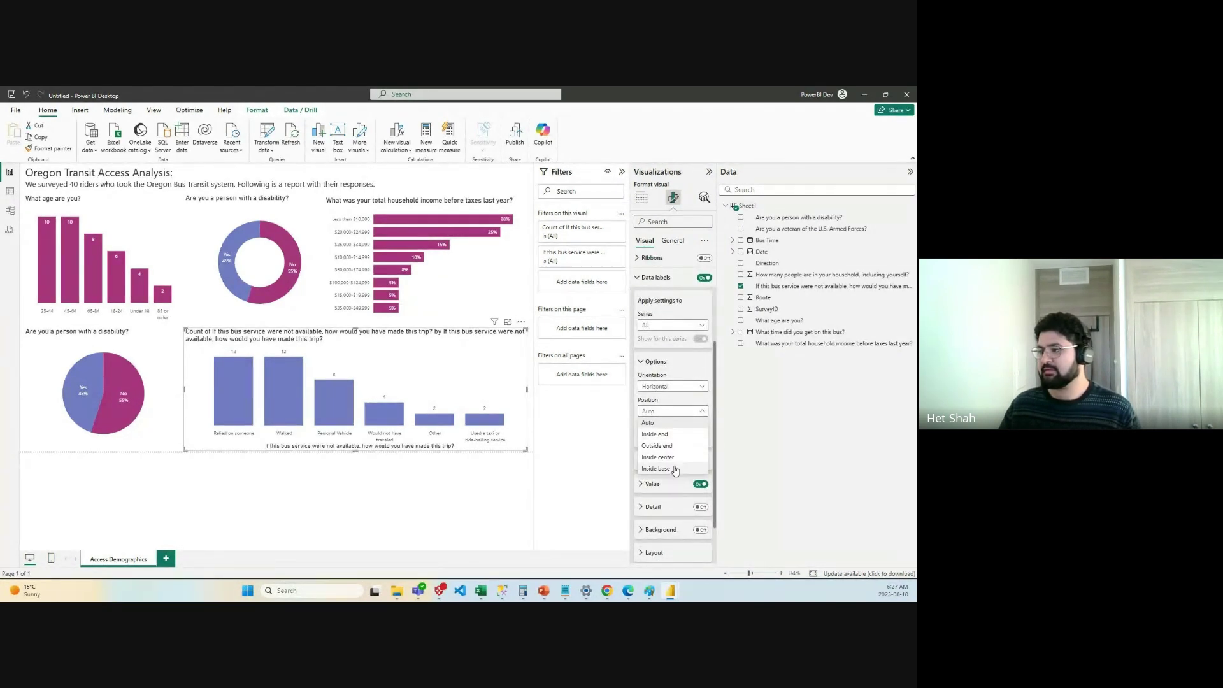
key(Escape)
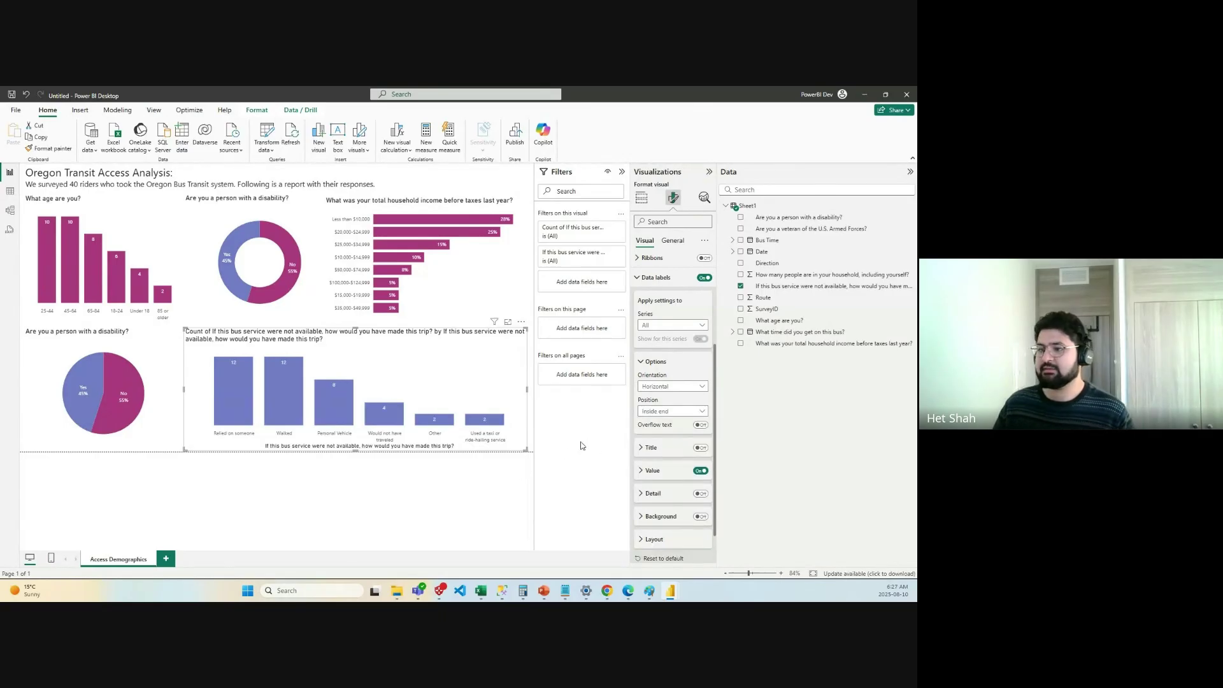
click(641, 362)
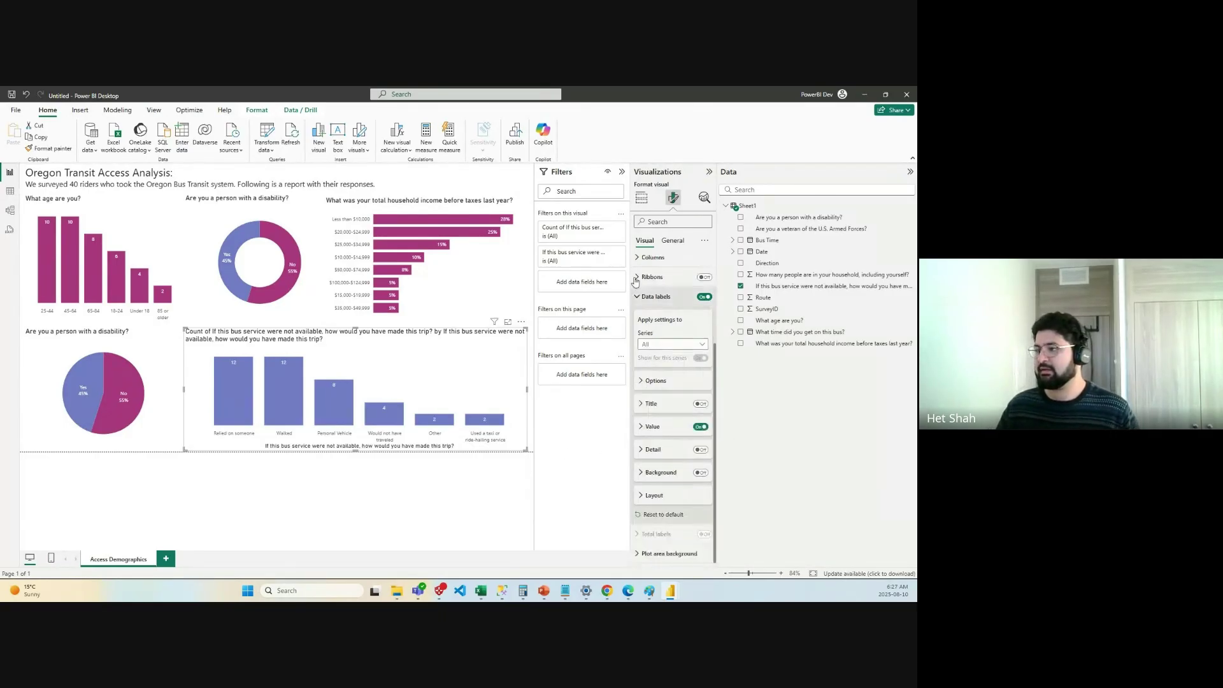
click(639, 296)
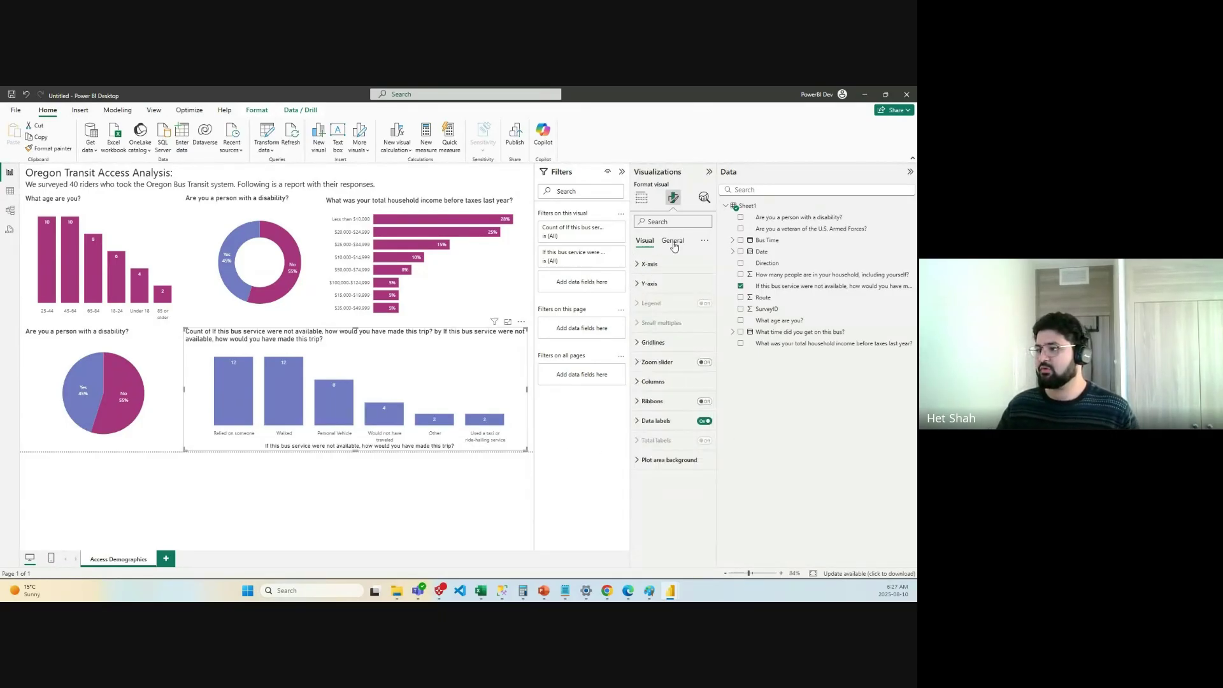
Show the bus alternatives chart's Y-axis count as percent of grand total.
click(642, 198)
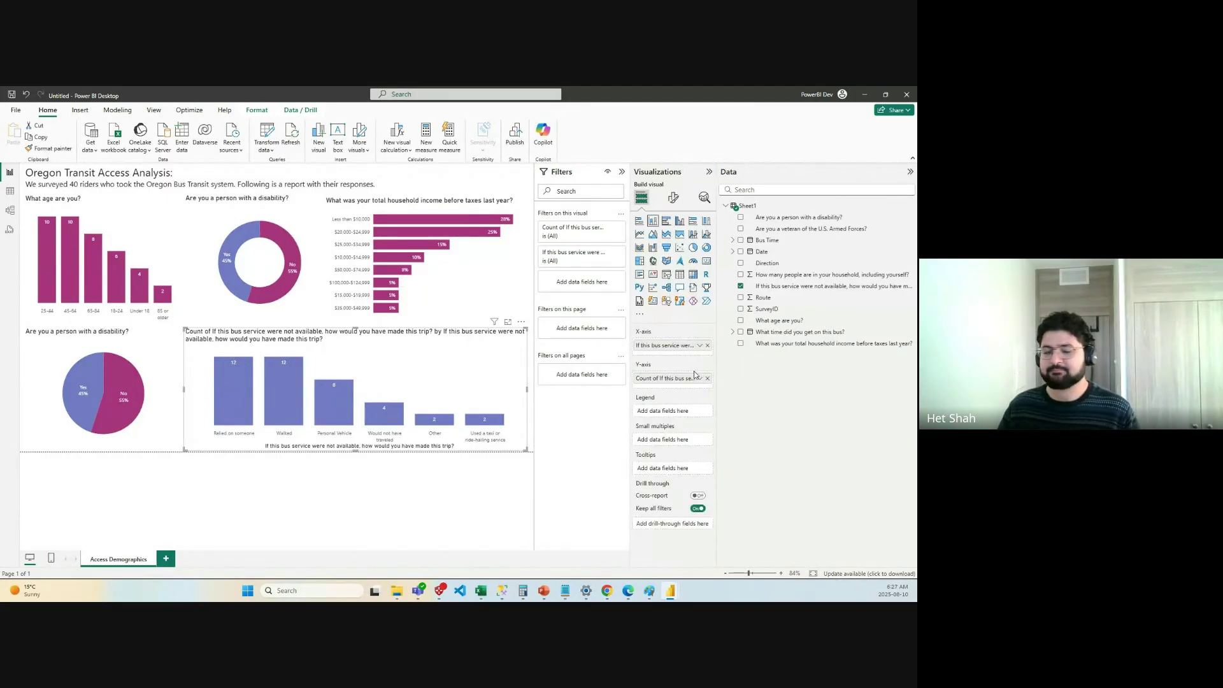
click(700, 378)
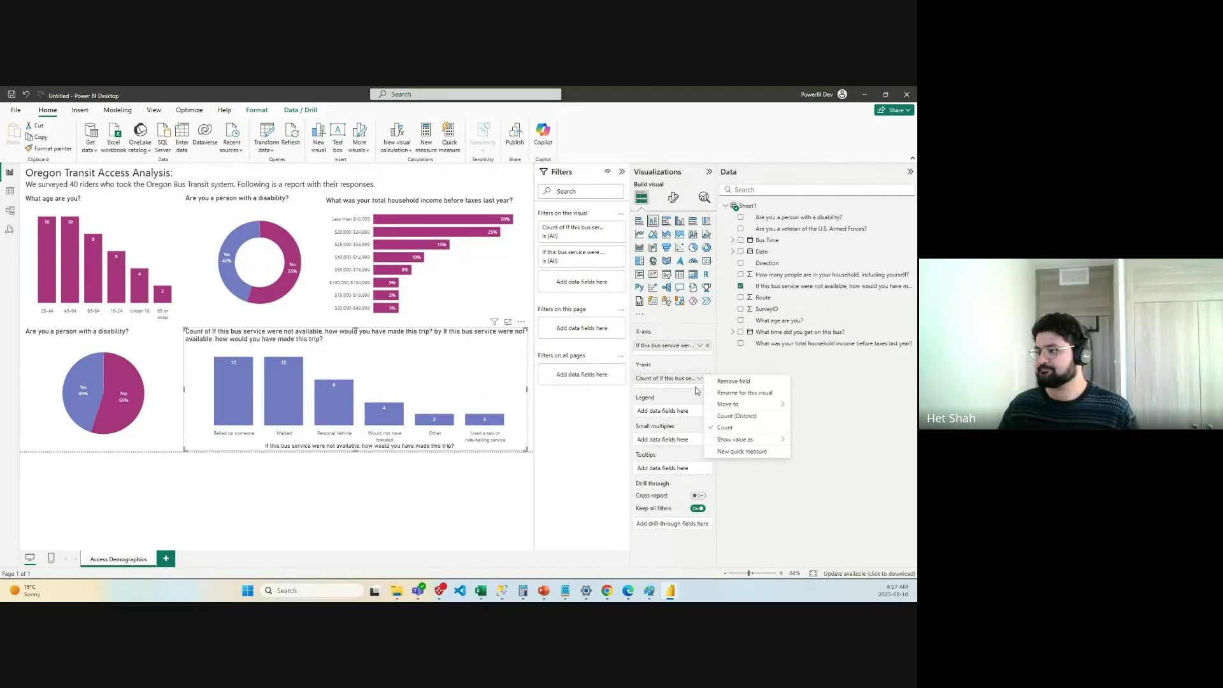
mouse_move(749, 443)
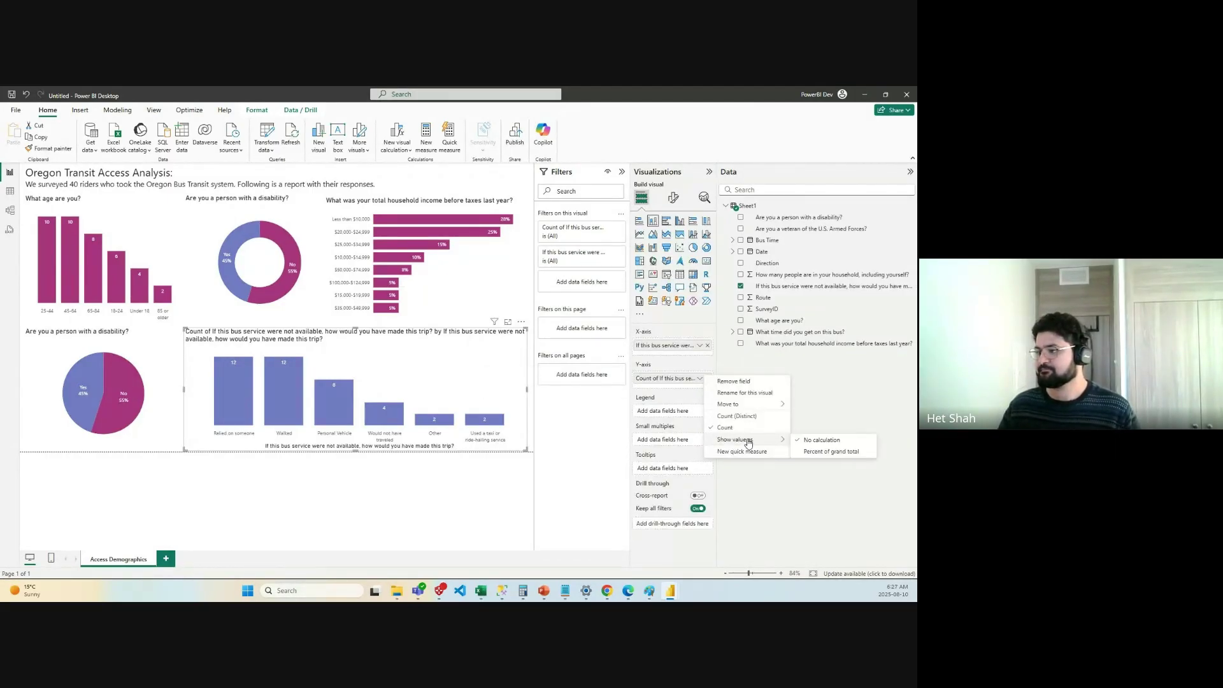
click(822, 451)
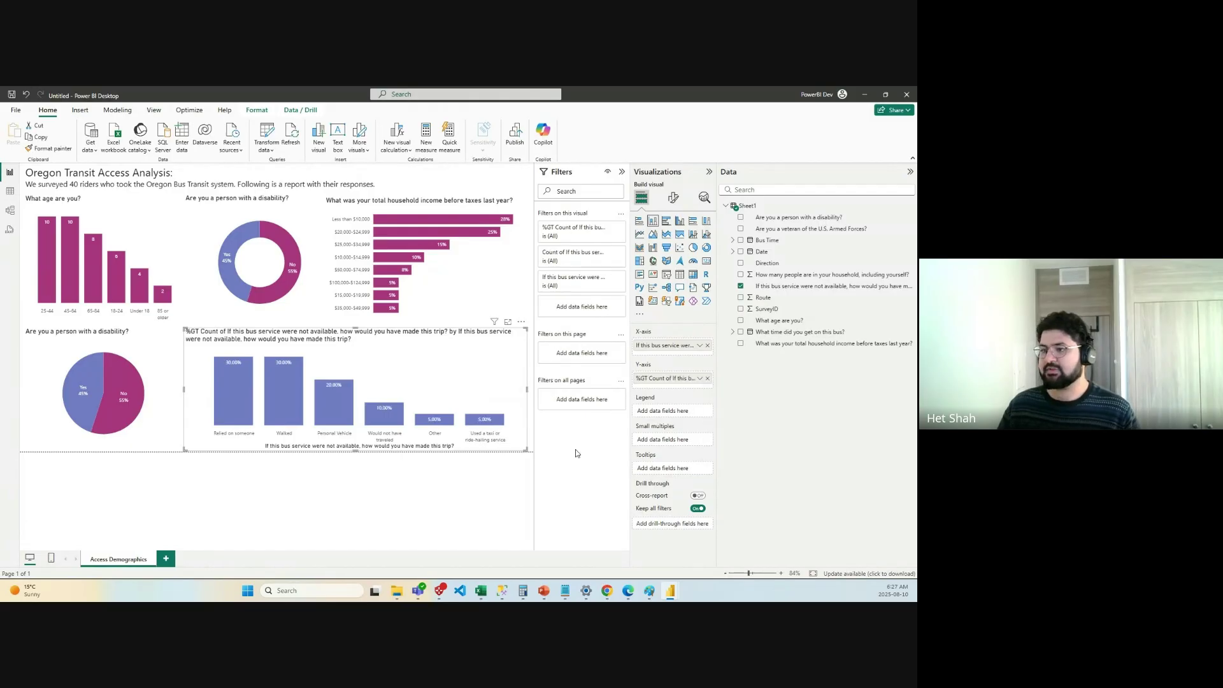
Set the value decimal places of the bus alternatives chart's data labels to 0 and deselect the chart.
click(673, 197)
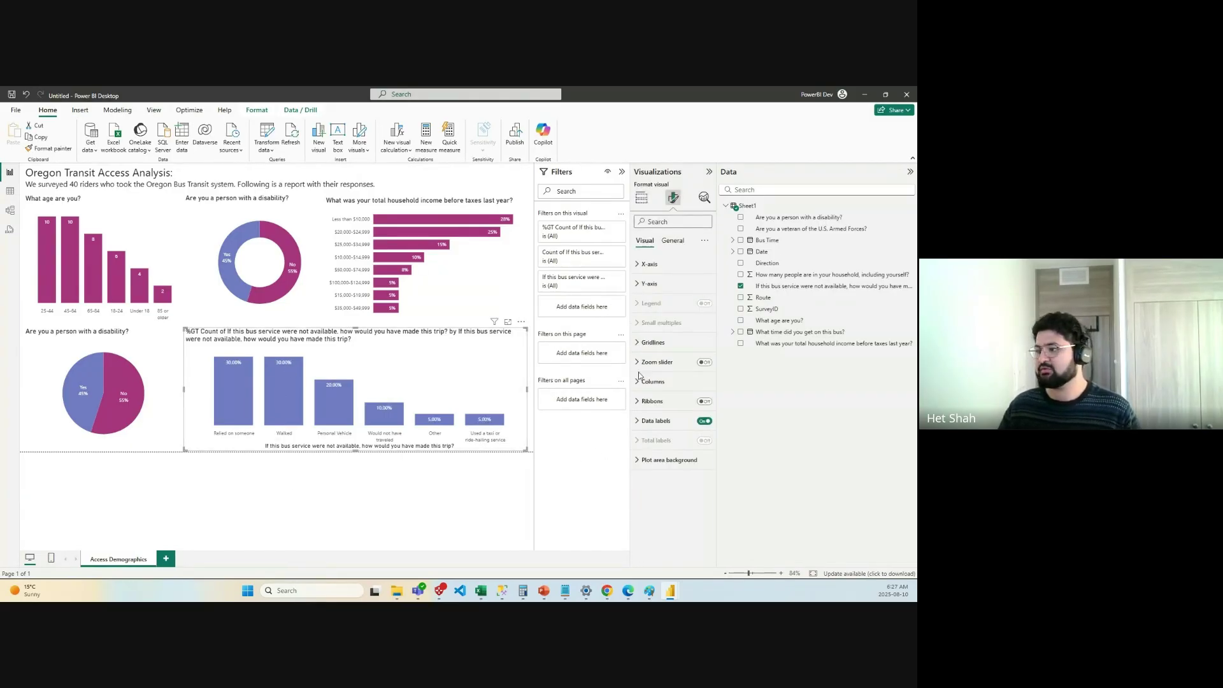
click(653, 422)
scroll(656, 433, down, 3)
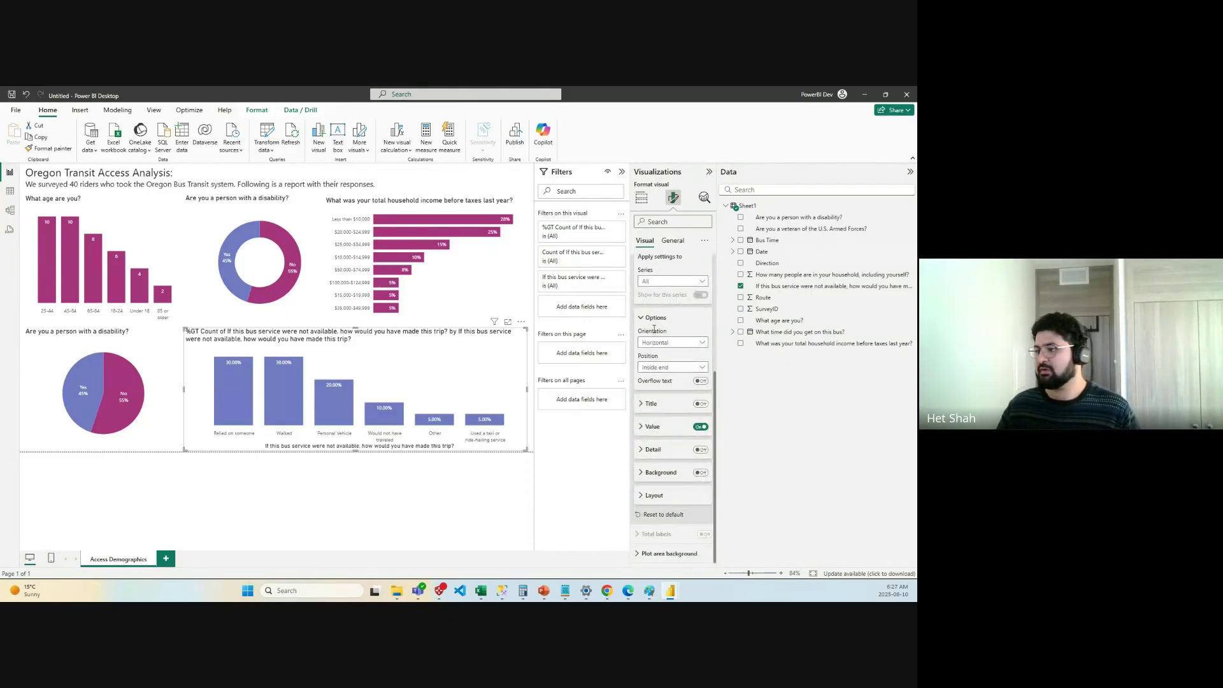
click(644, 427)
scroll(656, 414, down, 3)
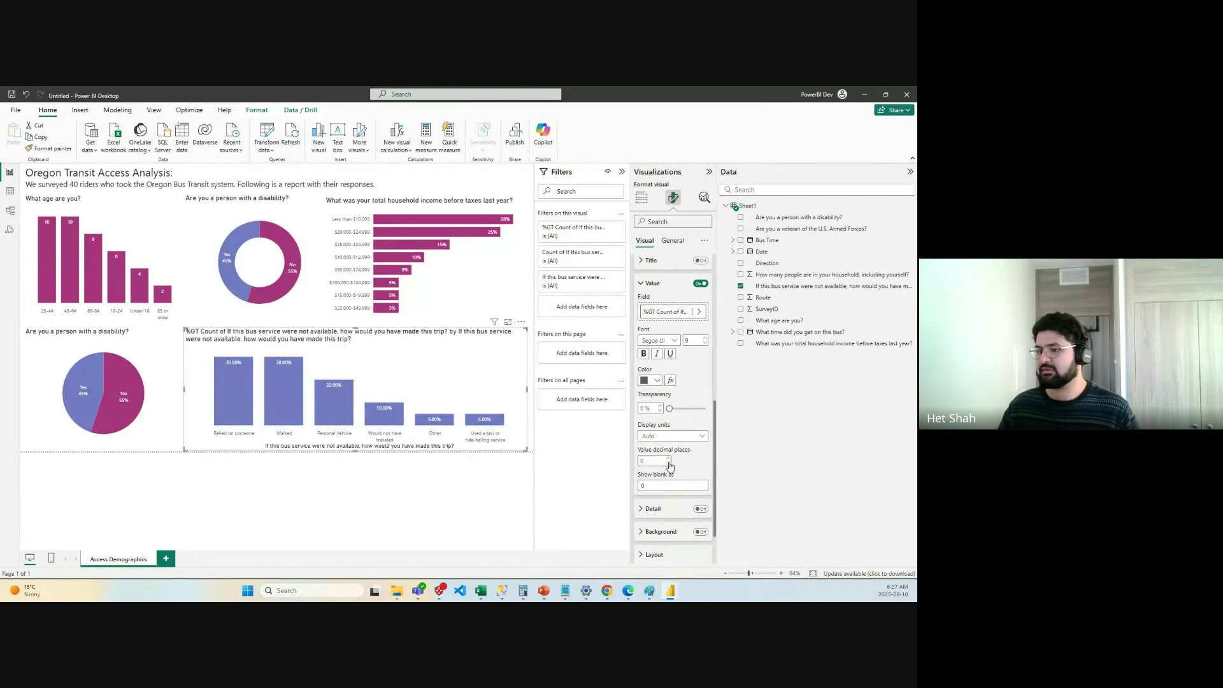
click(465, 487)
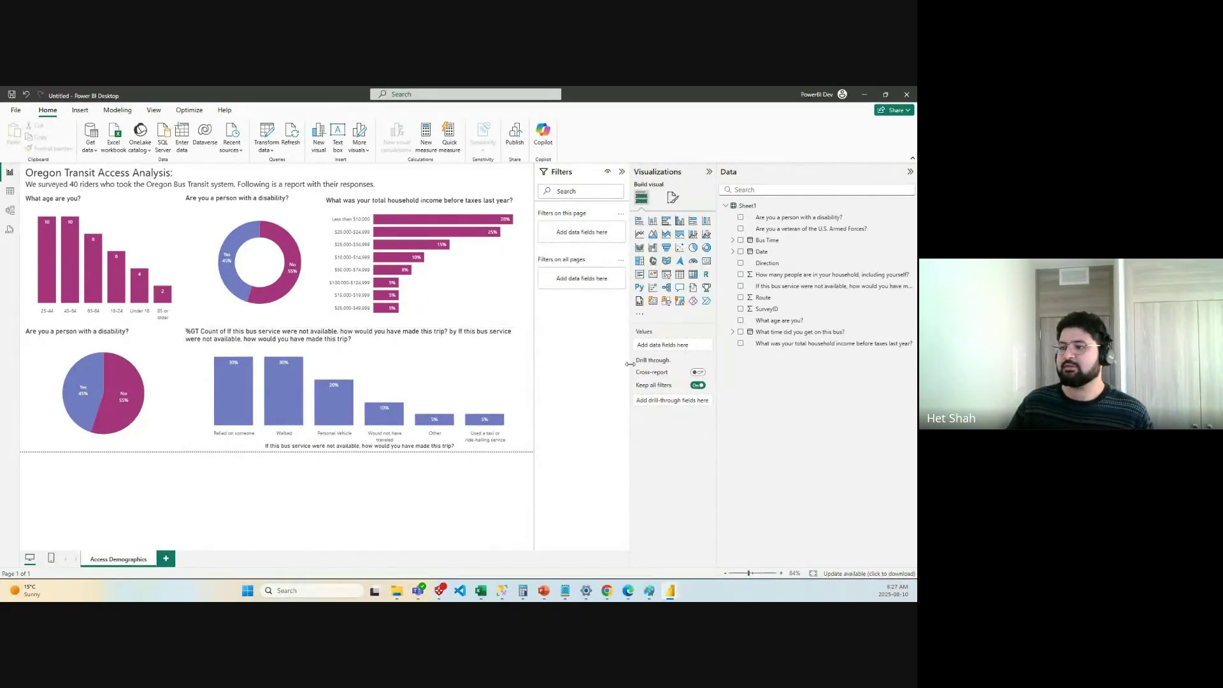
Turn off the X-axis title of the bus alternatives column chart.
click(472, 382)
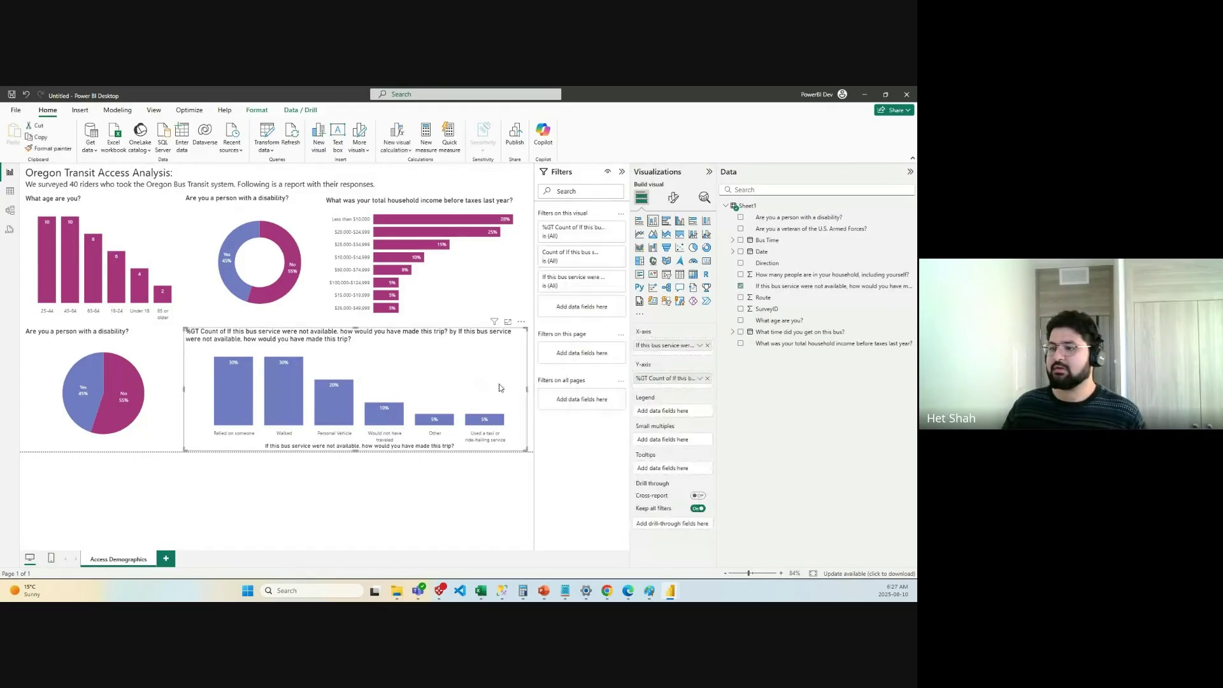
click(673, 199)
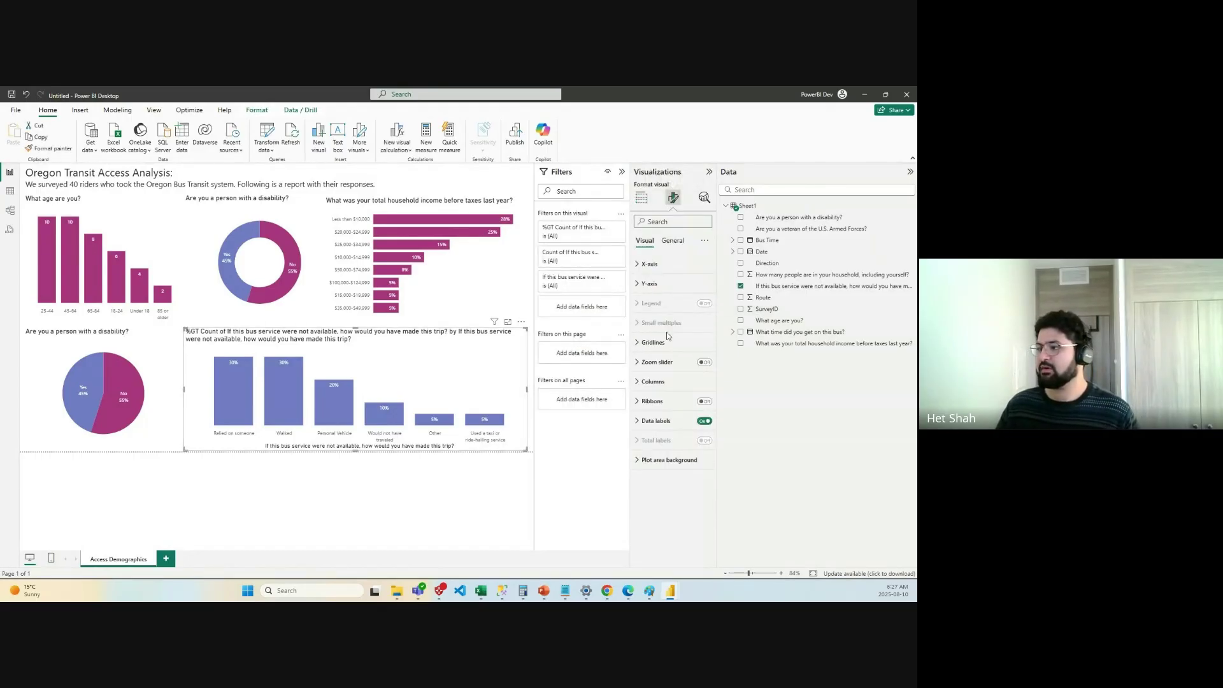
click(653, 264)
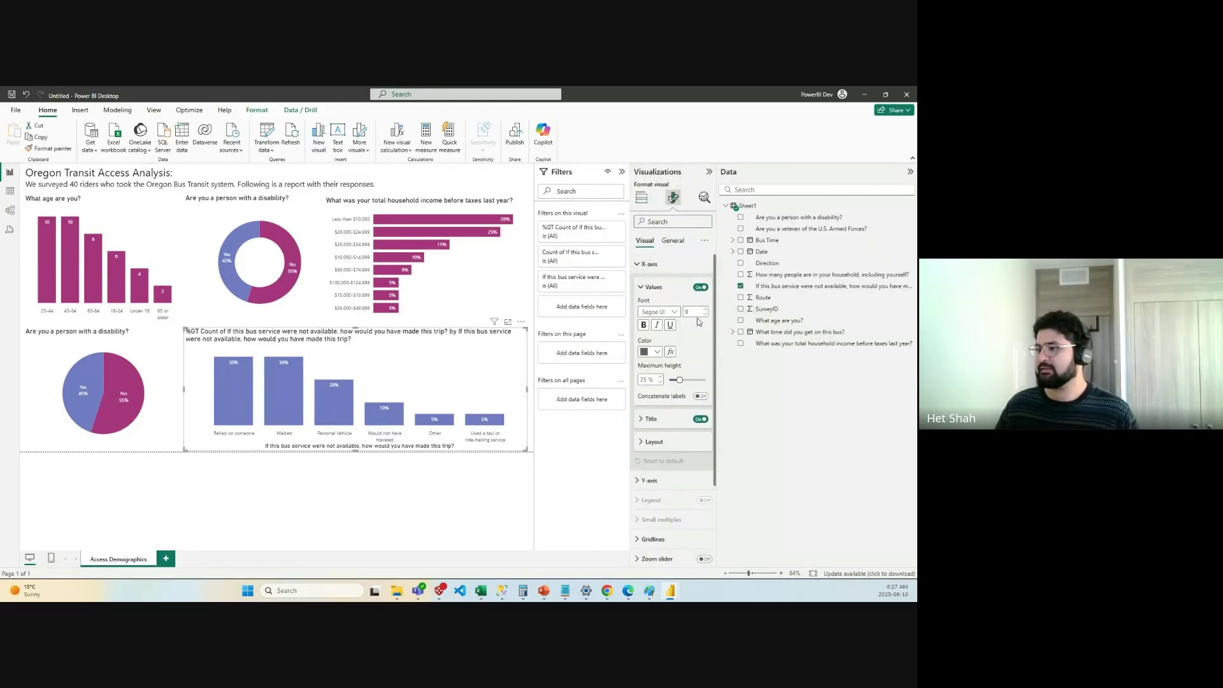
click(701, 419)
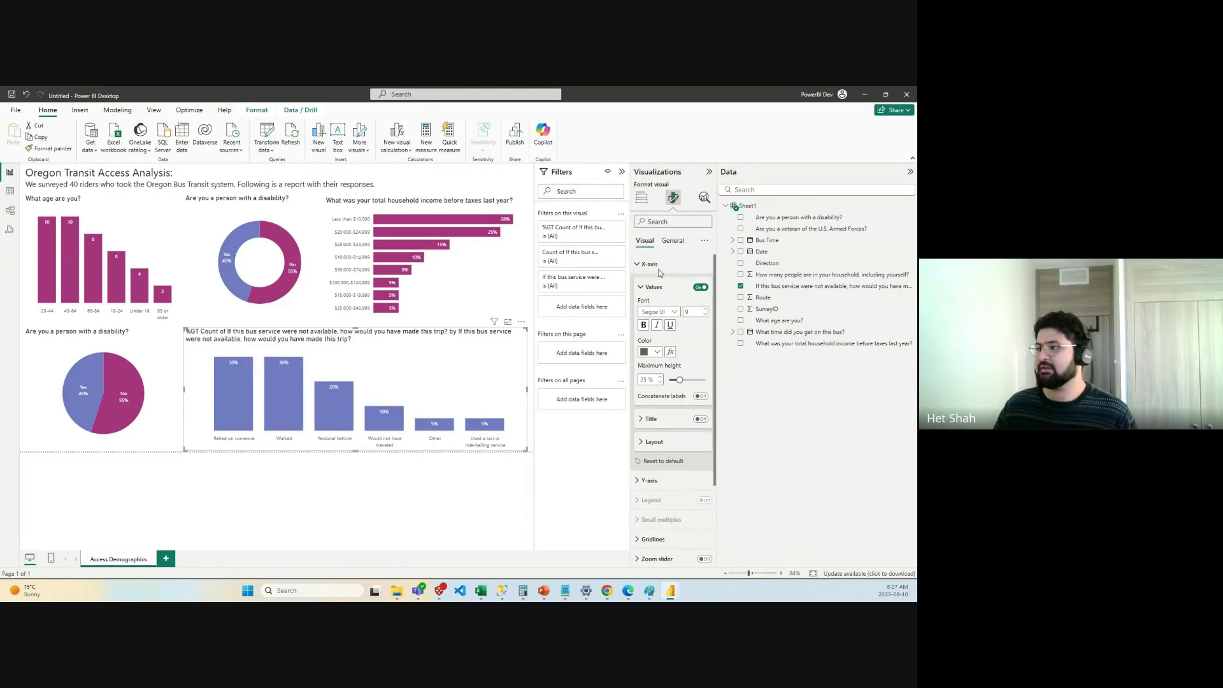
Shorten the column chart's title to "If this bus service were not available, how would you have made this trip?".
click(672, 241)
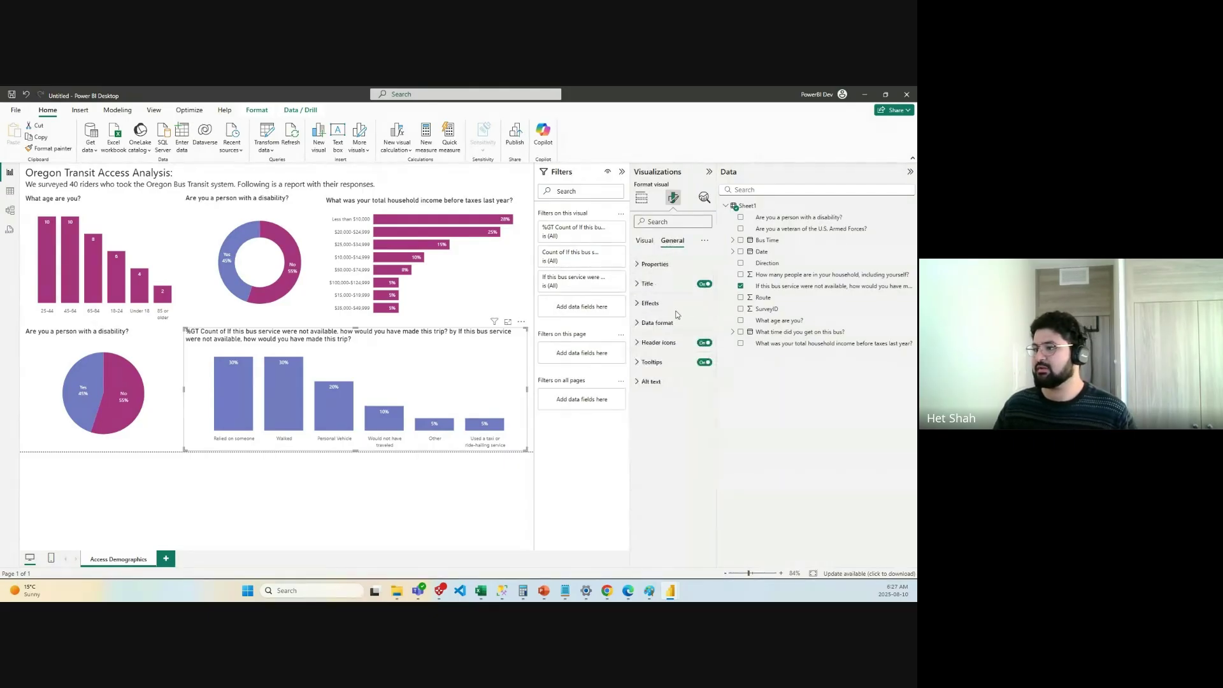
click(656, 284)
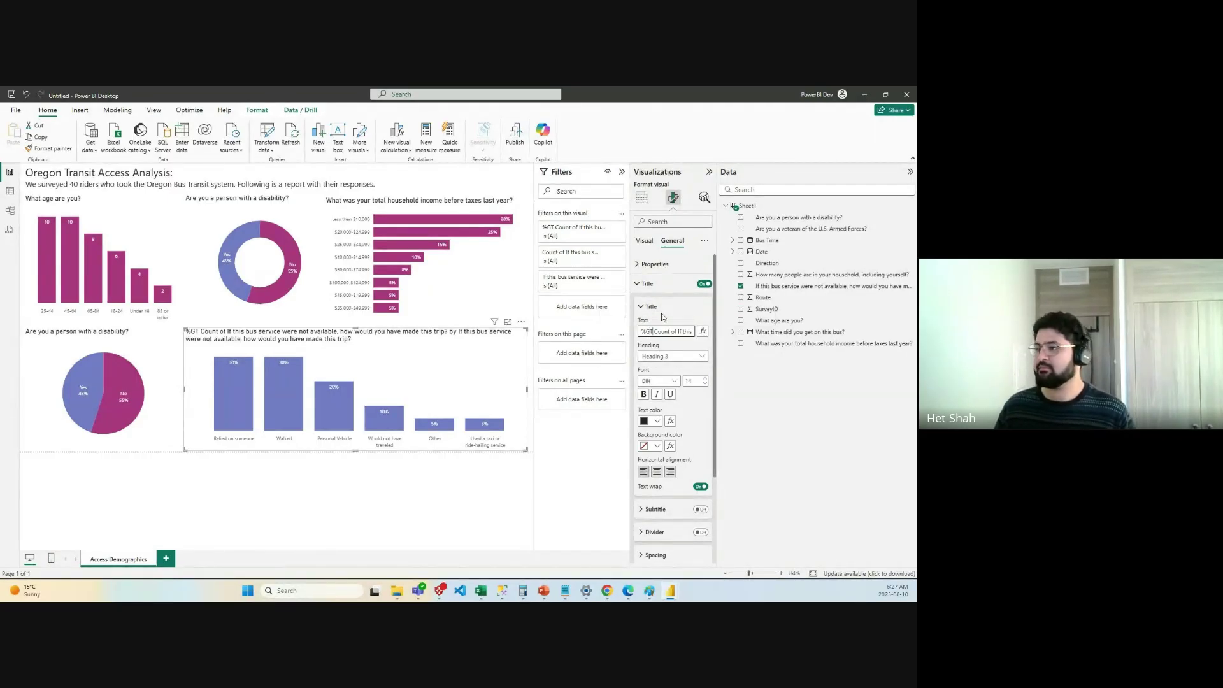
key(BackSpace)
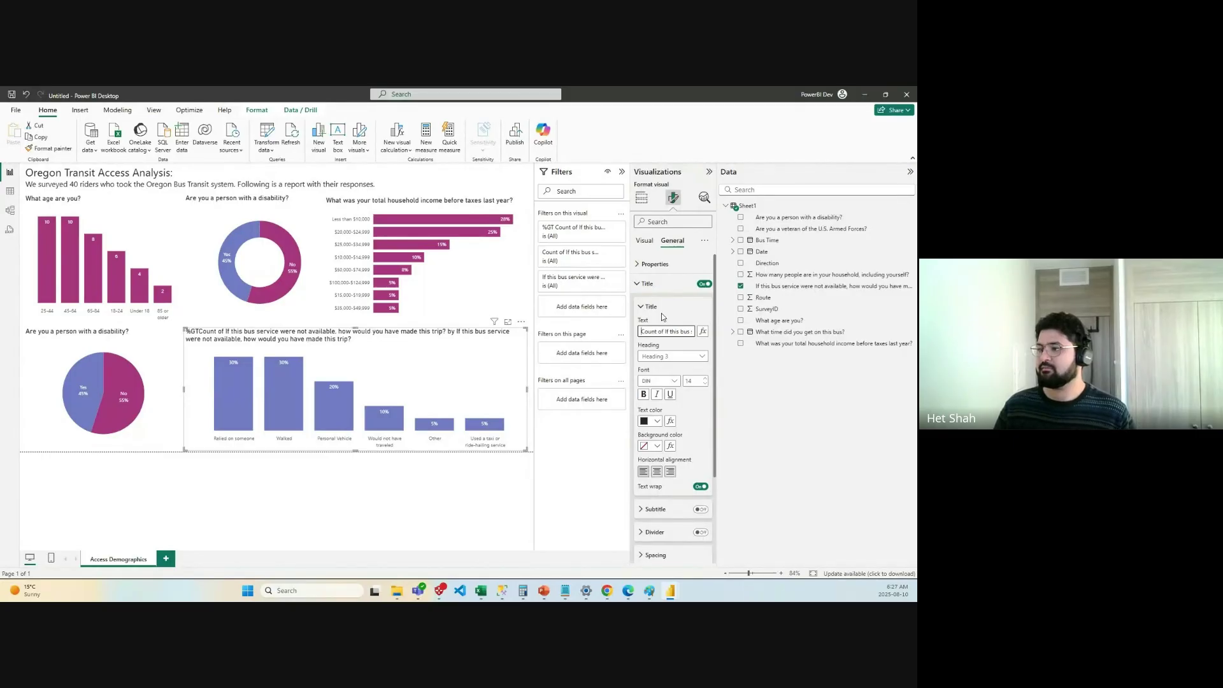
key(BackSpace)
key(BackSpace)
key(BackSpace)
key(BackSpace)
key(BackSpace)
key(BackSpace)
key(BackSpace)
key(BackSpace)
key(BackSpace)
key(BackSpace)
key(BackSpace)
key(BackSpace)
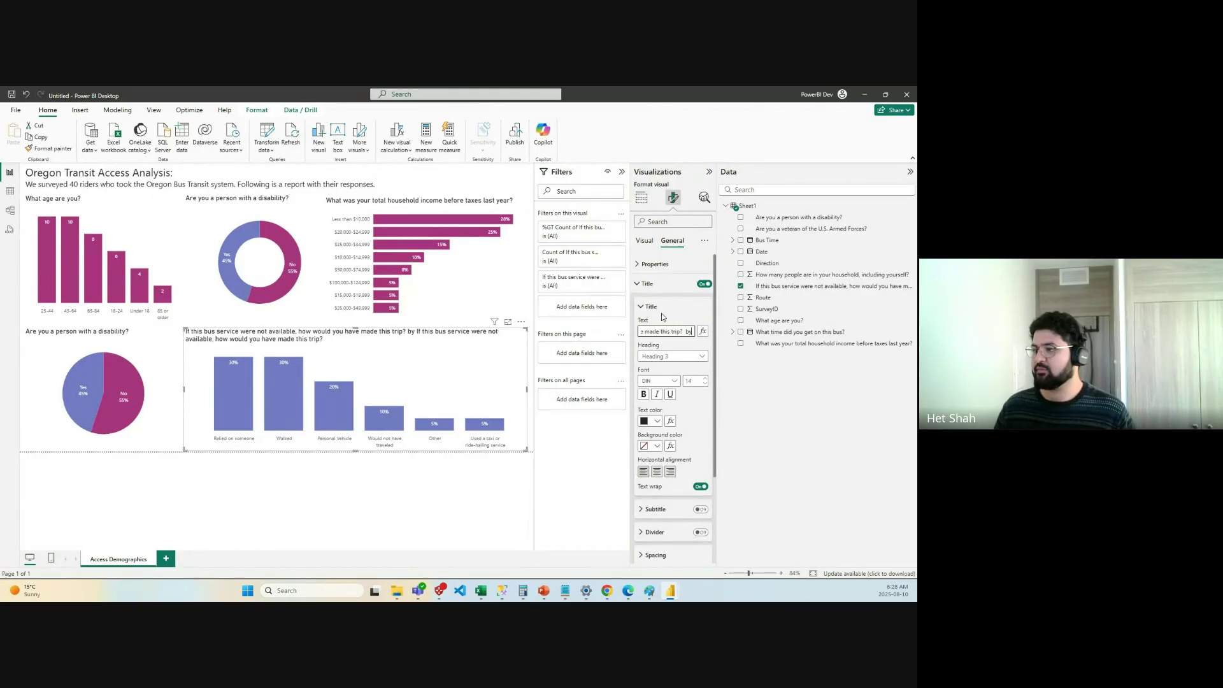
key(shift+Right)
key(shift+Right)
key(shift+Right)
key(shift+Right)
key(shift+Right)
key(shift+Right)
key(shift+Right)
key(shift+Right)
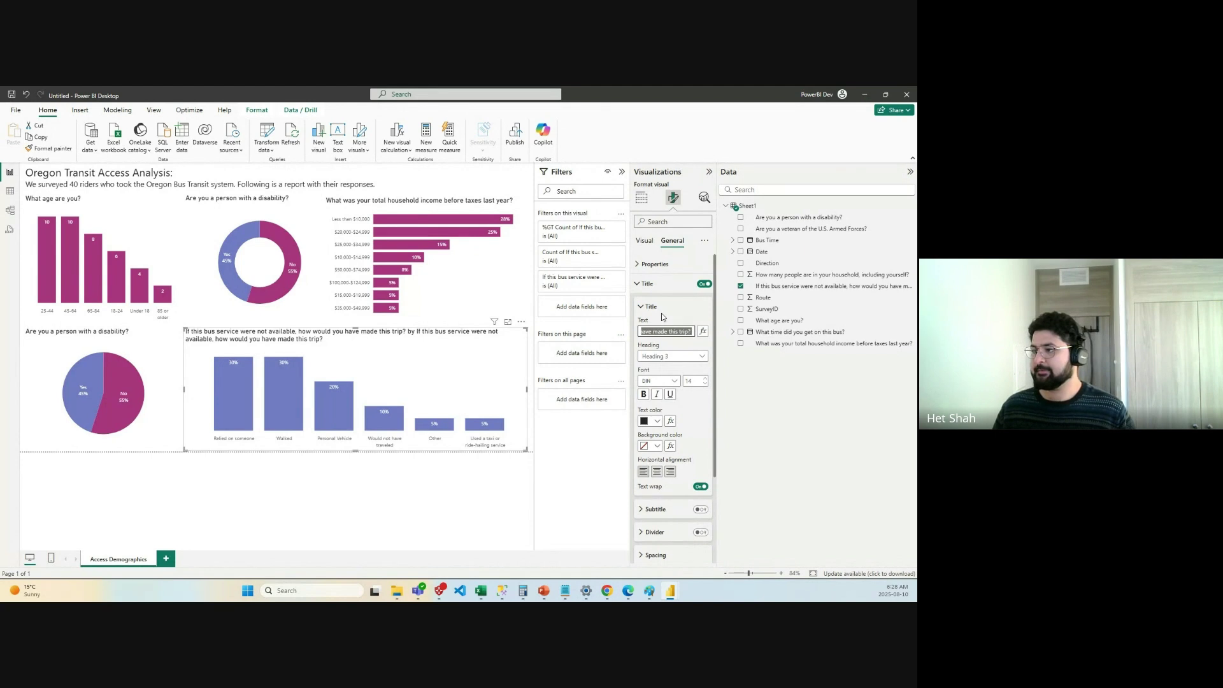
key(BackSpace)
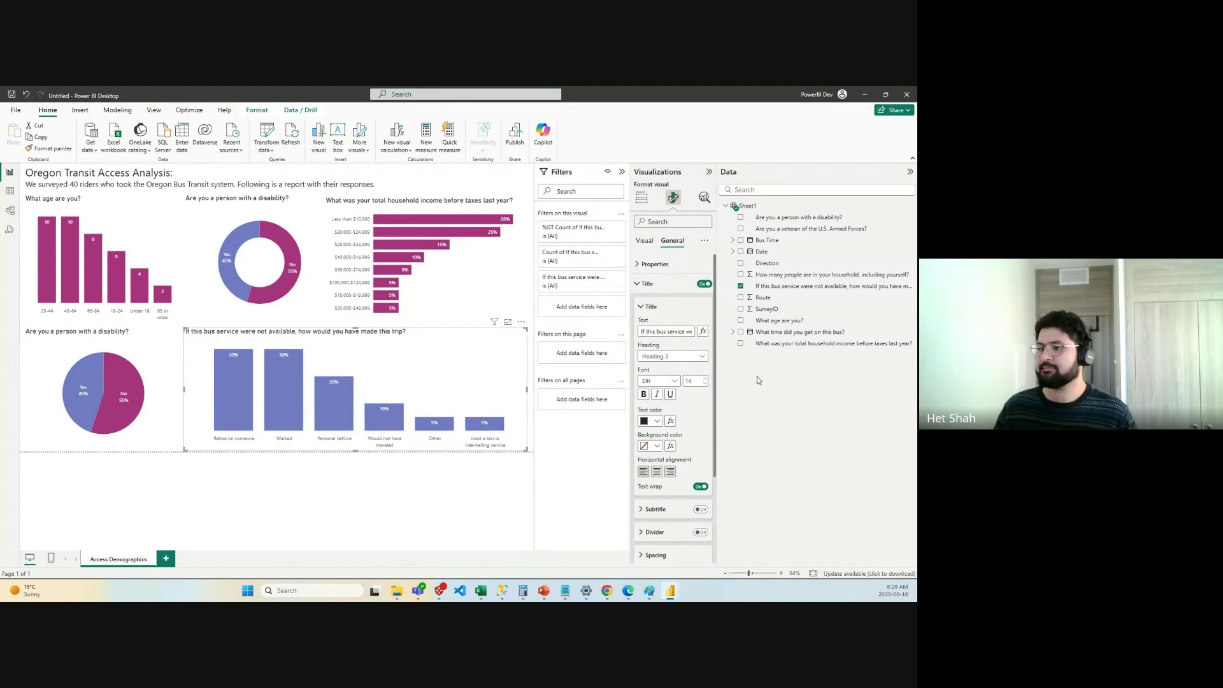
Deselect the chart and collapse the Data, Visualizations and Filters panes to view the report page larger.
click(325, 488)
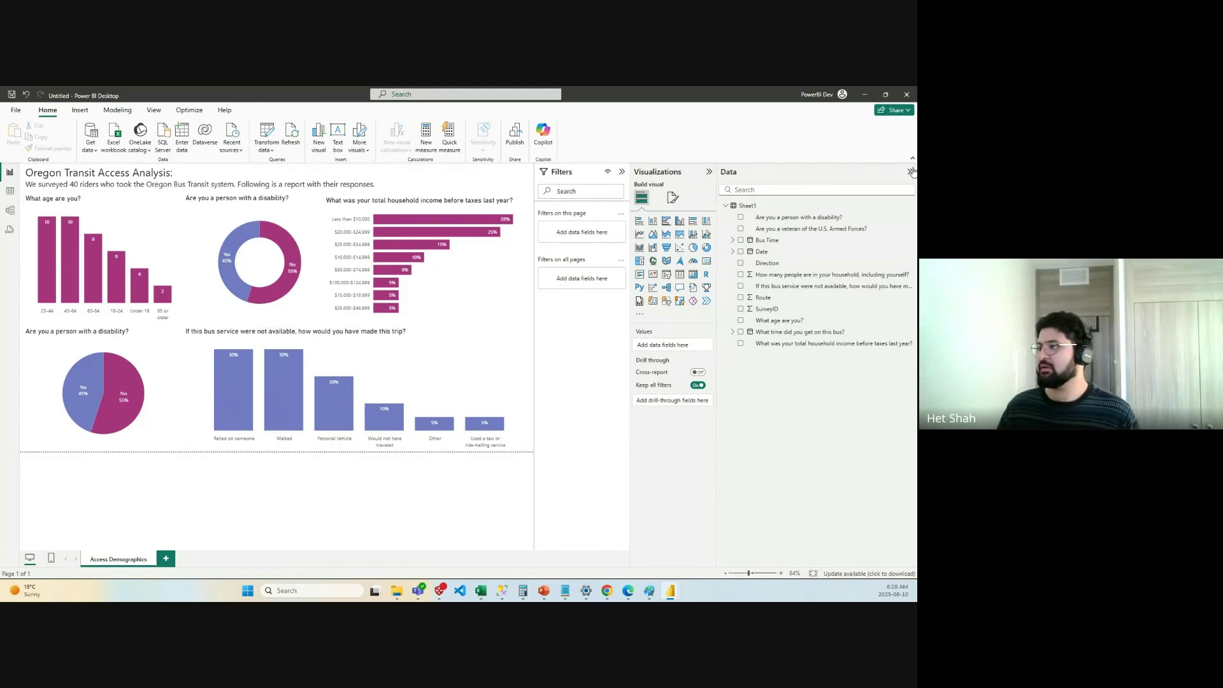
click(910, 171)
click(893, 172)
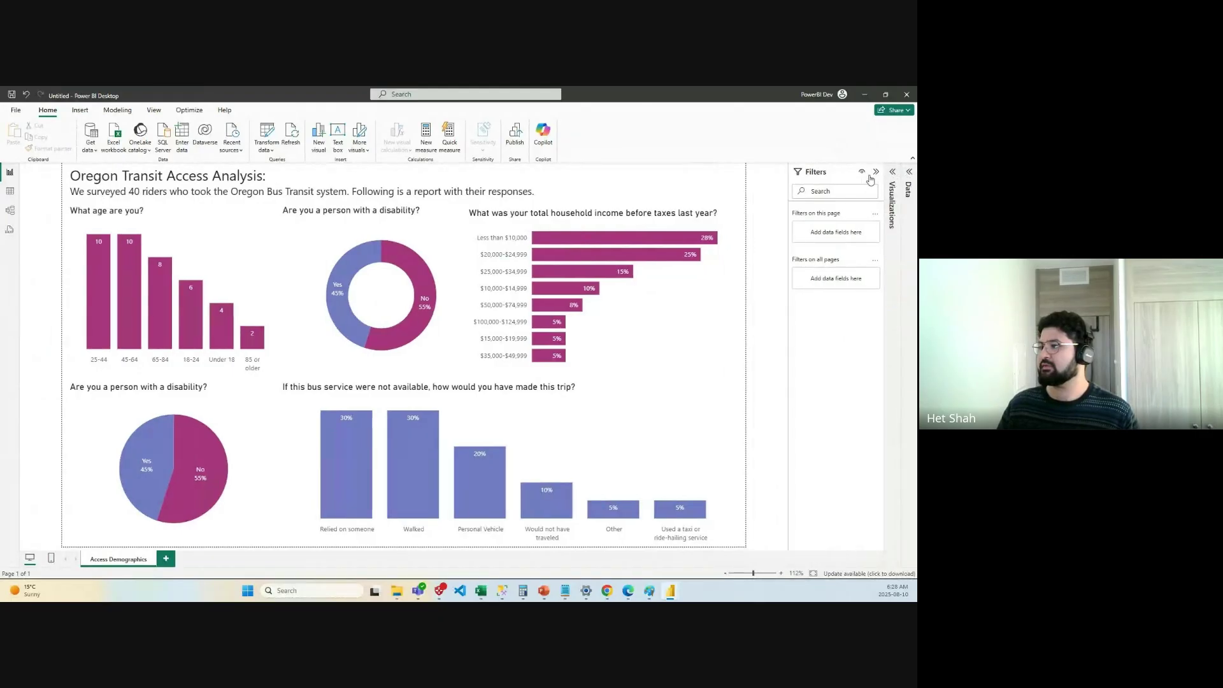
click(877, 173)
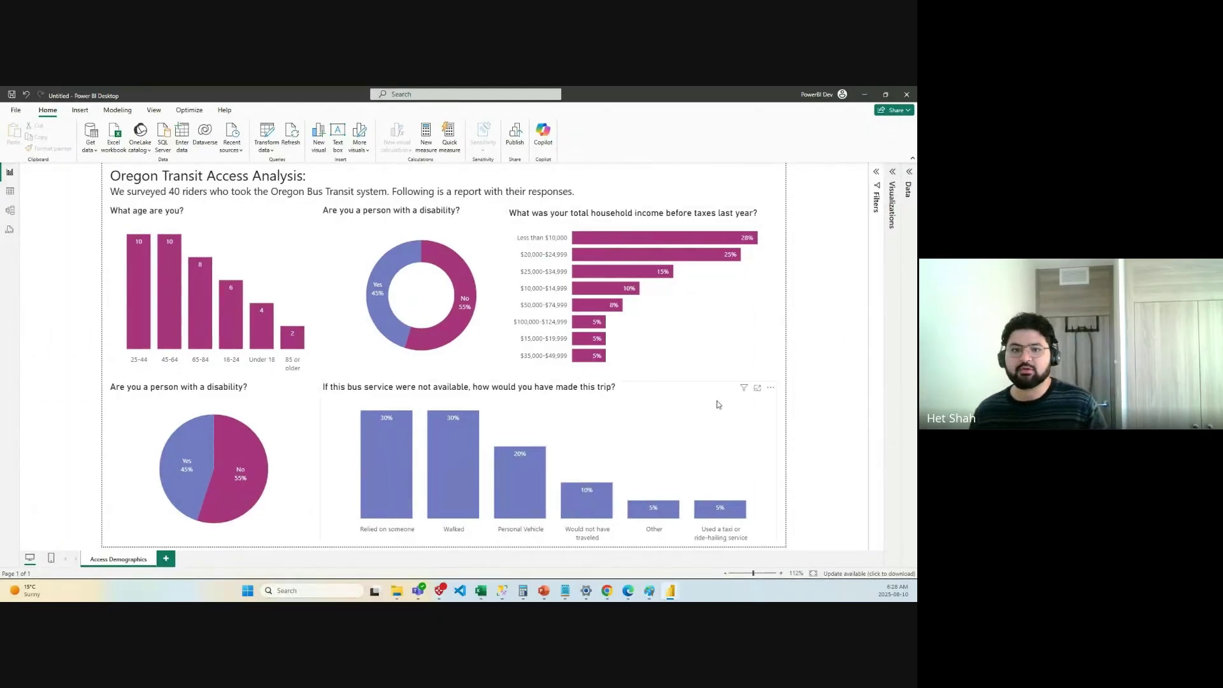
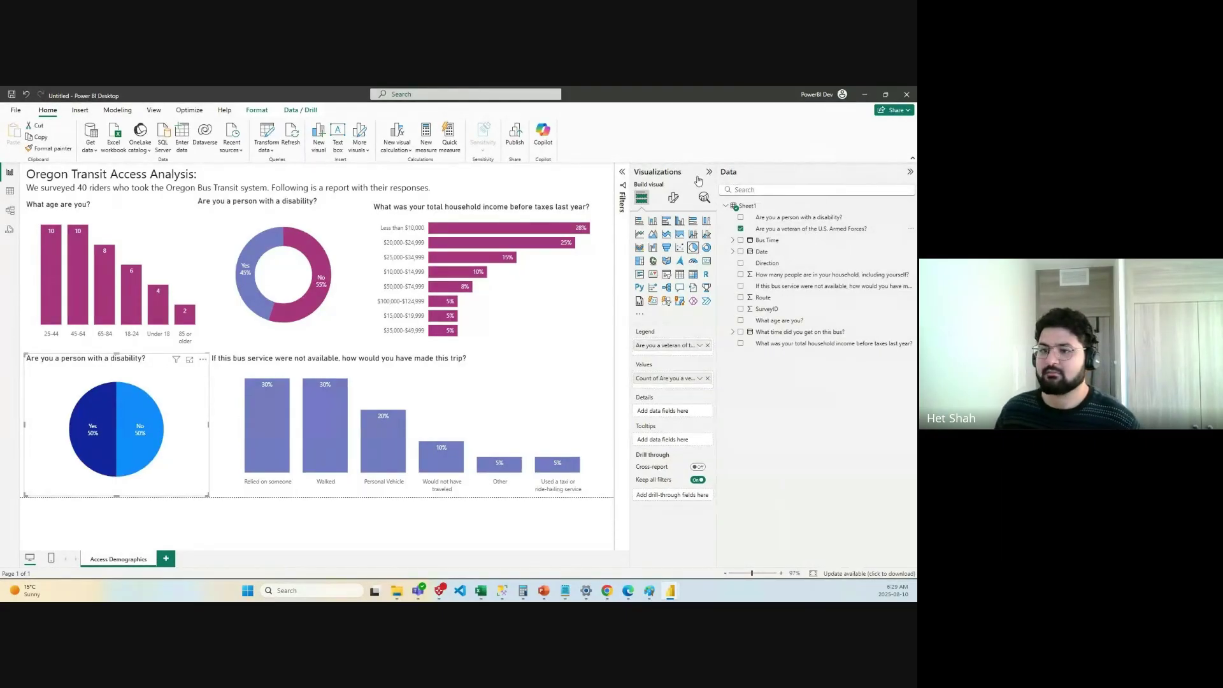
Show the veteran status count in the pie chart as percent of grand total.
click(699, 378)
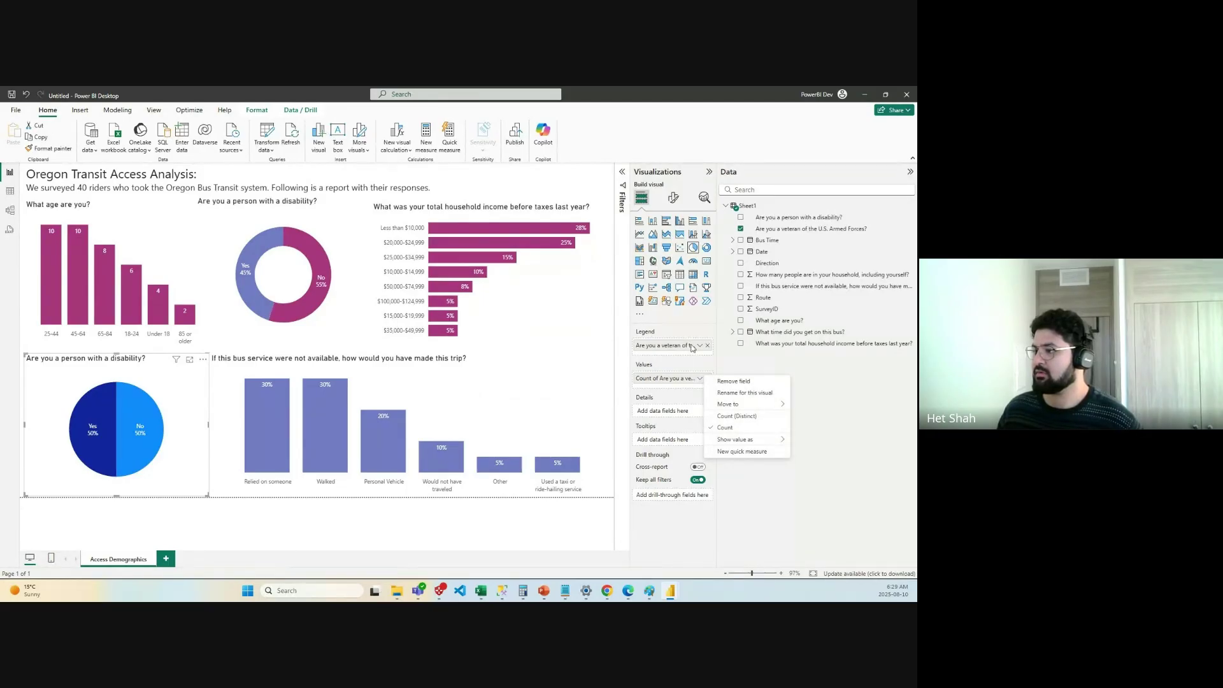
mouse_move(745, 441)
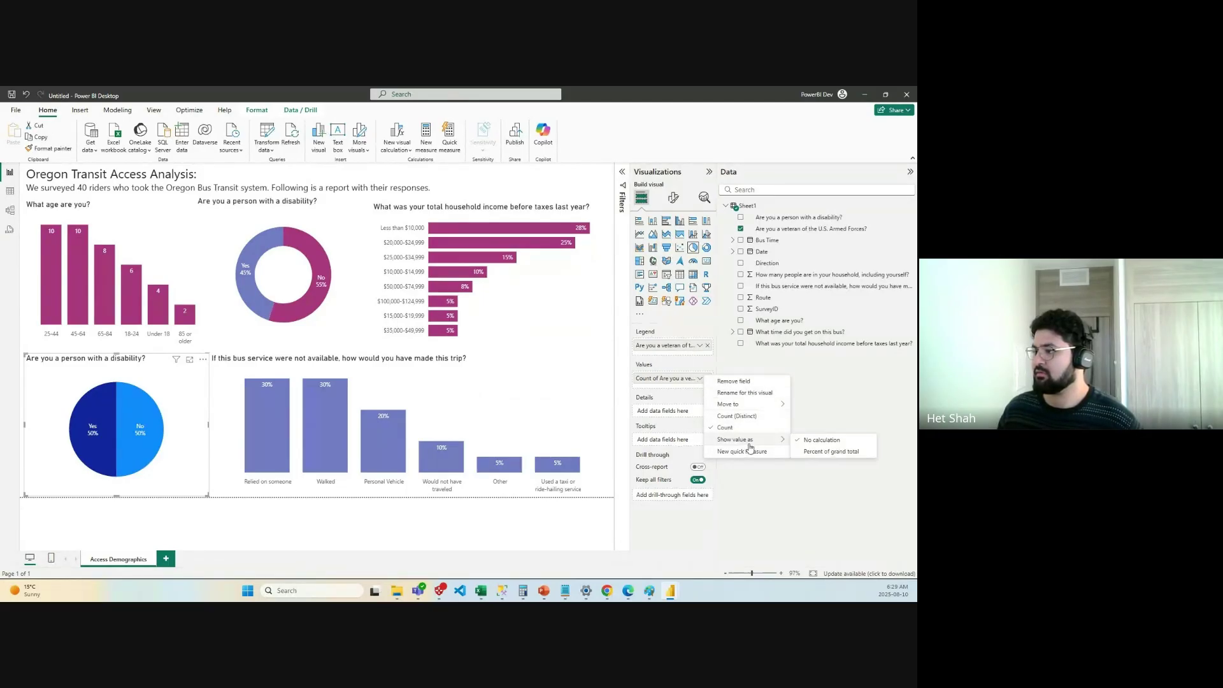
click(831, 452)
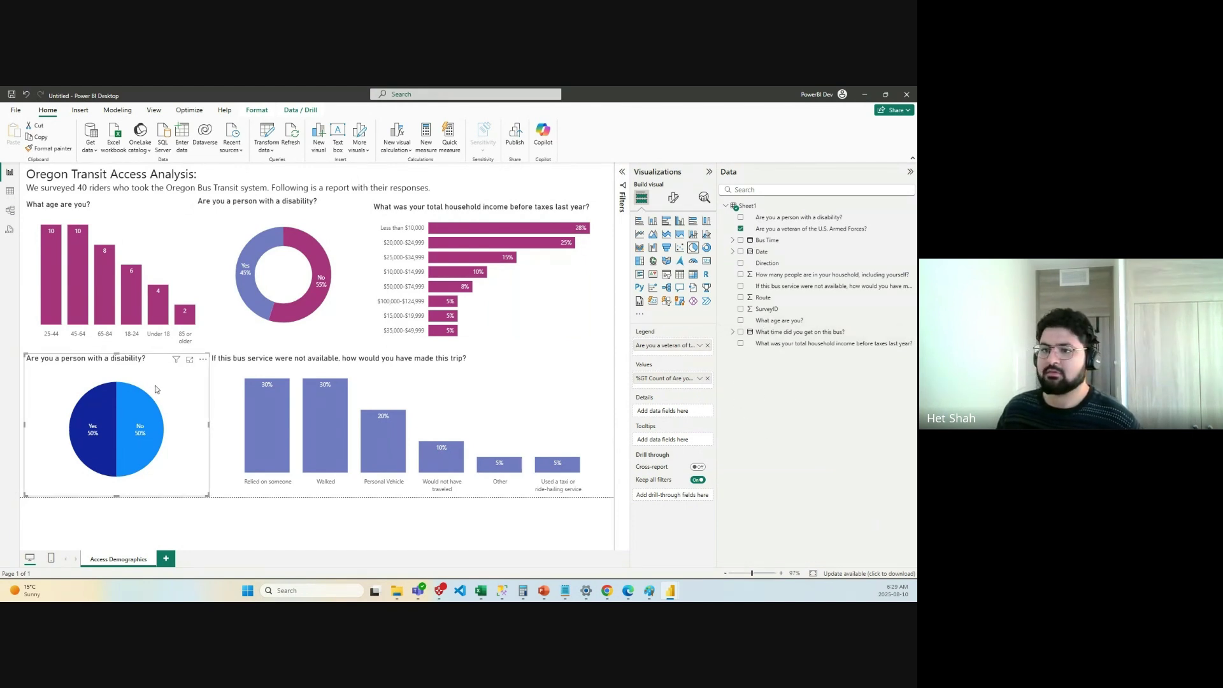
Change the veteran status pie chart's title to "Are you a veteran of the US Armed Forces??".
click(677, 200)
click(666, 243)
click(704, 283)
click(663, 284)
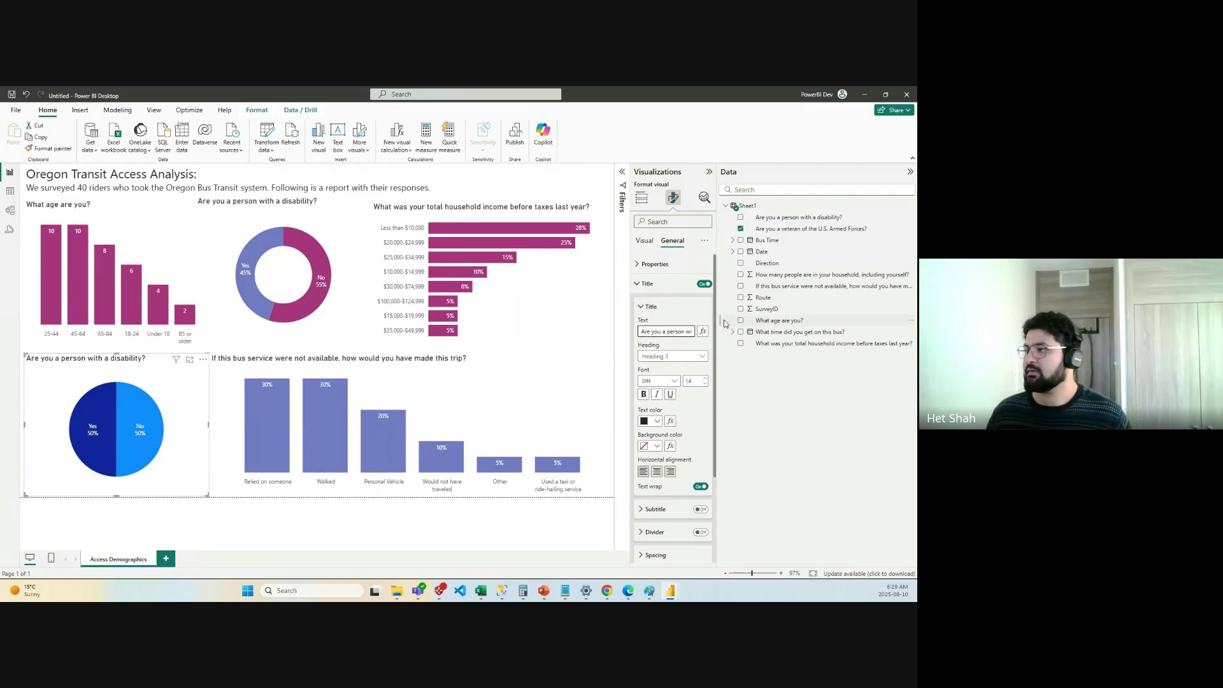
key(Right)
key(Right)
key(Right)
key(Right)
key(Right)
key(Right)
key(Right)
key(Right)
key(Right)
key(Right)
key(Right)
key(Right)
key(Right)
key(Right)
key(Right)
key(Right)
key(Right)
key(Right)
key(Right)
key(Right)
key(BackSpace)
key(BackSpace)
key(BackSpace)
key(BackSpace)
key(BackSpace)
key(BackSpace)
key(BackSpace)
key(BackSpace)
key(BackSpace)
key(BackSpace)
key(BackSpace)
key(BackSpace)
key(BackSpace)
key(BackSpace)
key(BackSpace)
key(BackSpace)
key(BackSpace)
key(BackSpace)
key(BackSpace)
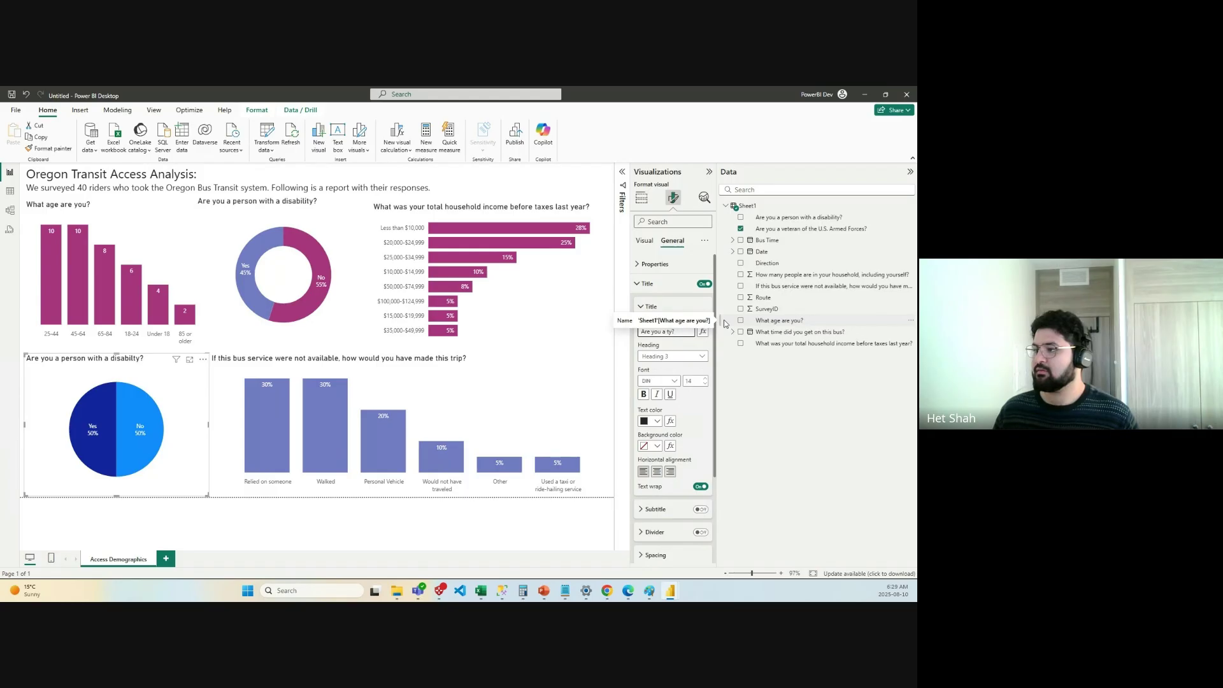
text(veter)
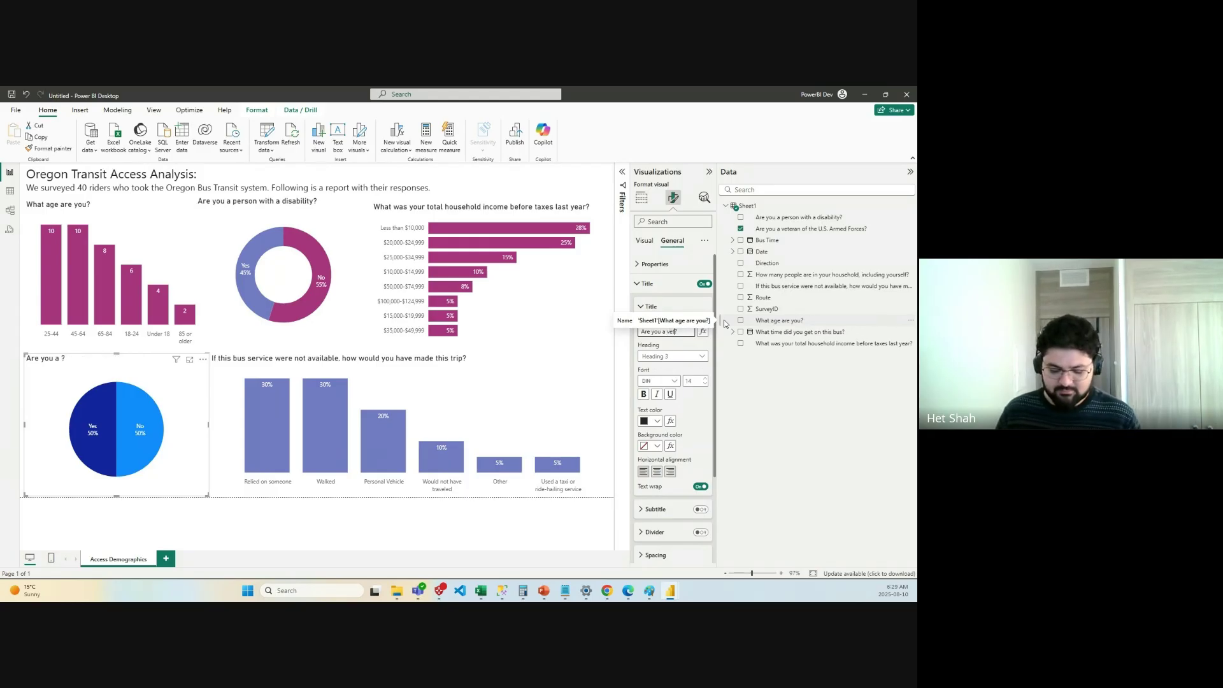
text(an of the)
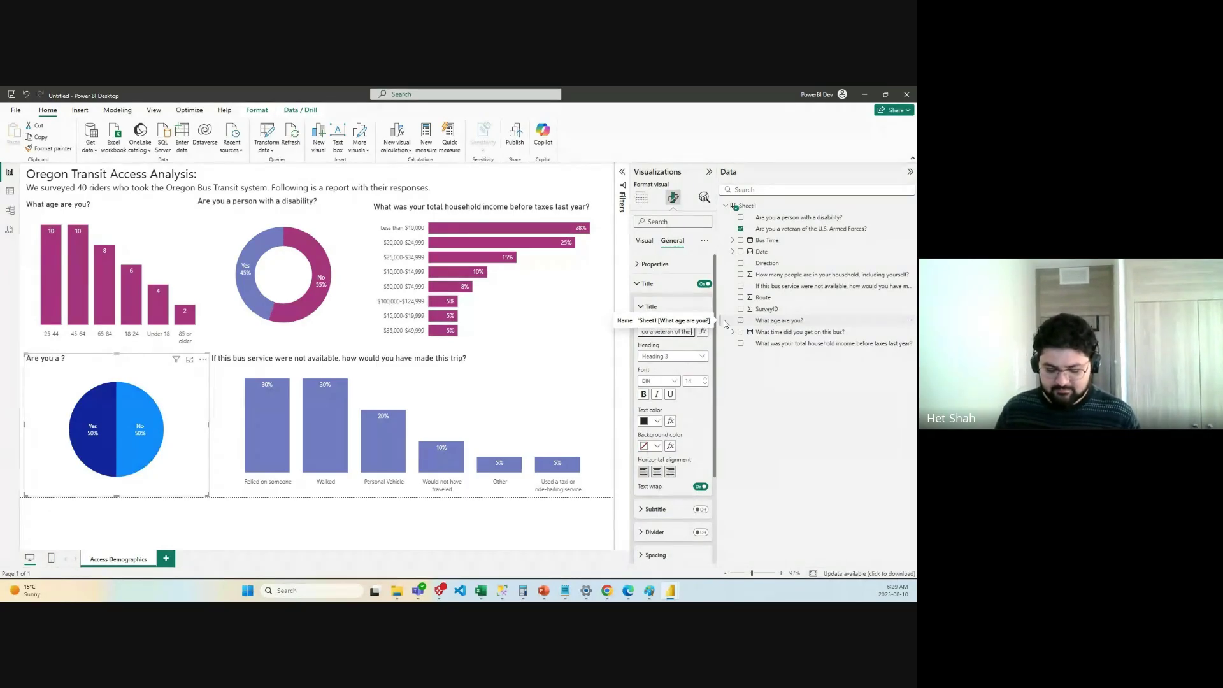
text( US Armed Forces)
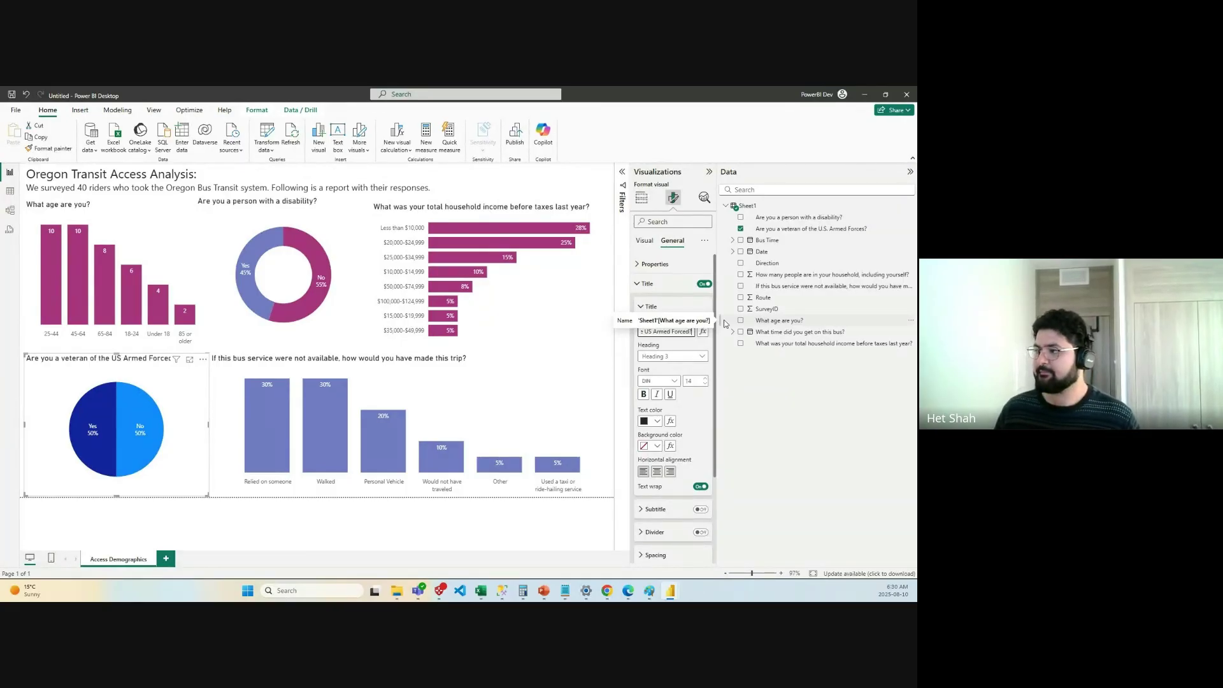
text(?)
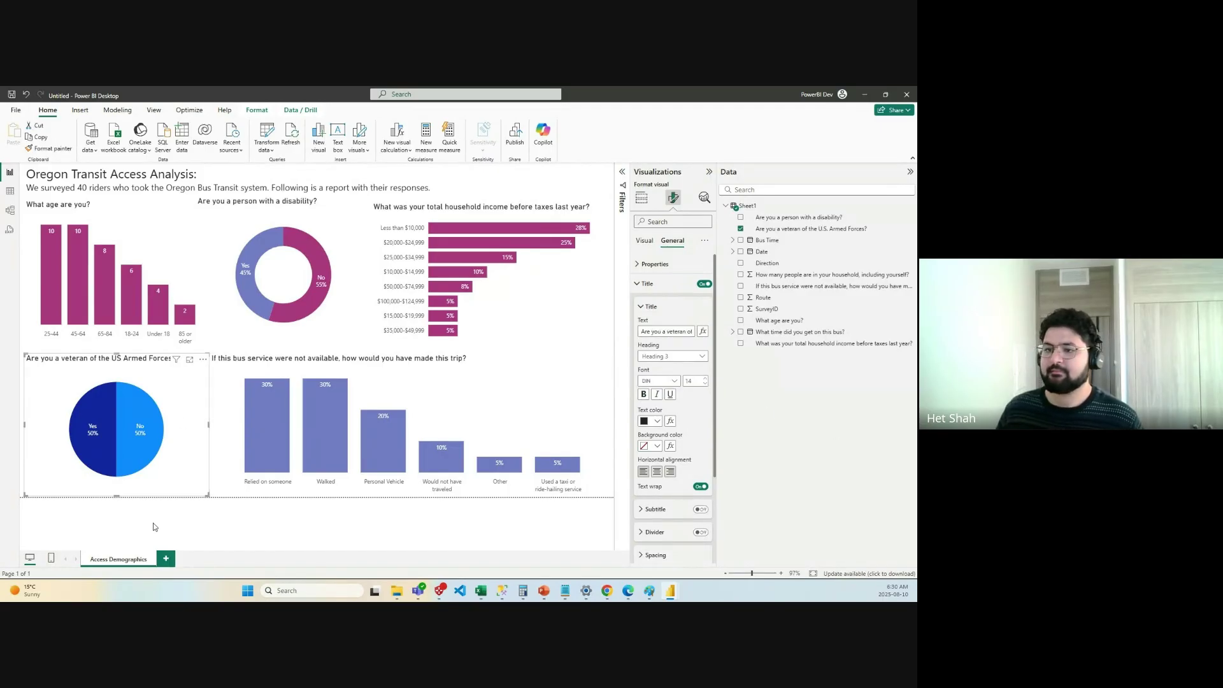
Recolor the veteran status pie slices with the recent magenta for No and the recent periwinkle blue for Yes.
click(167, 421)
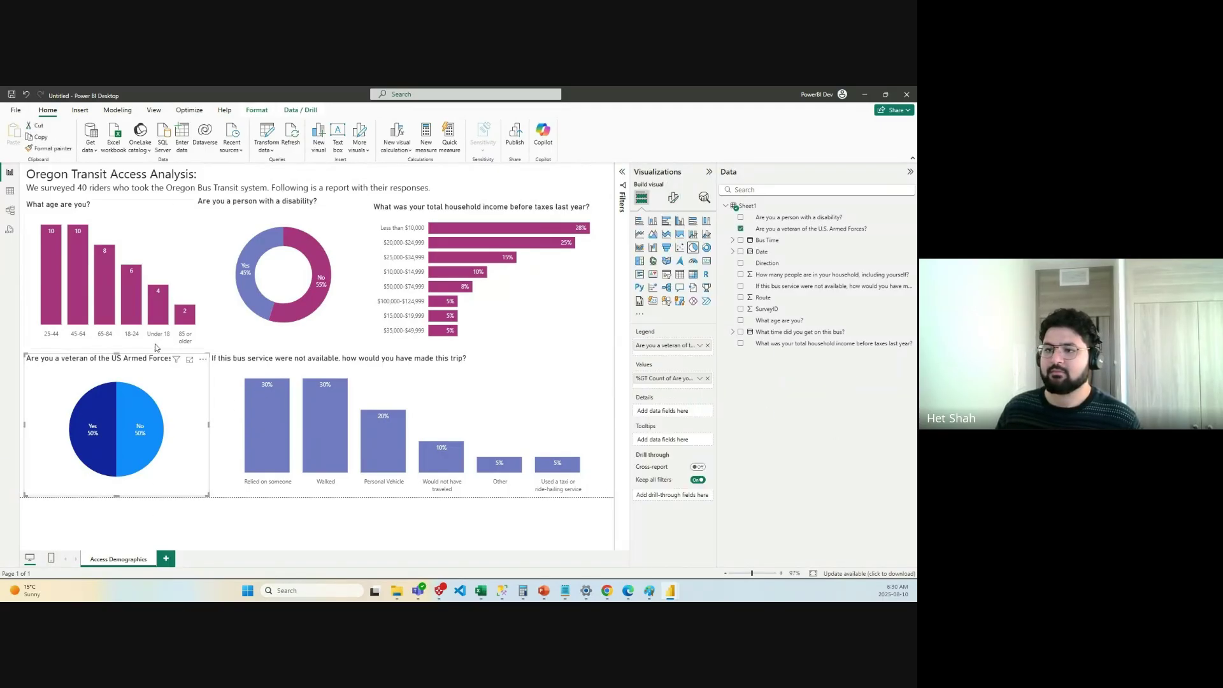
click(673, 197)
click(649, 283)
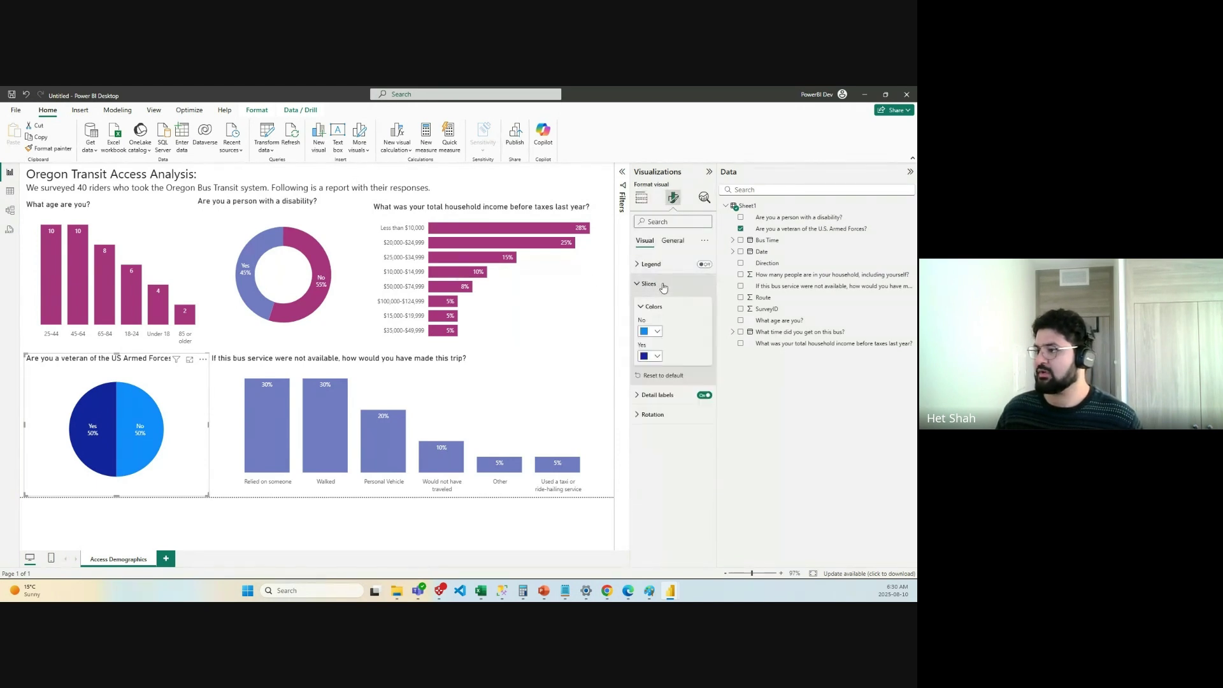
click(657, 331)
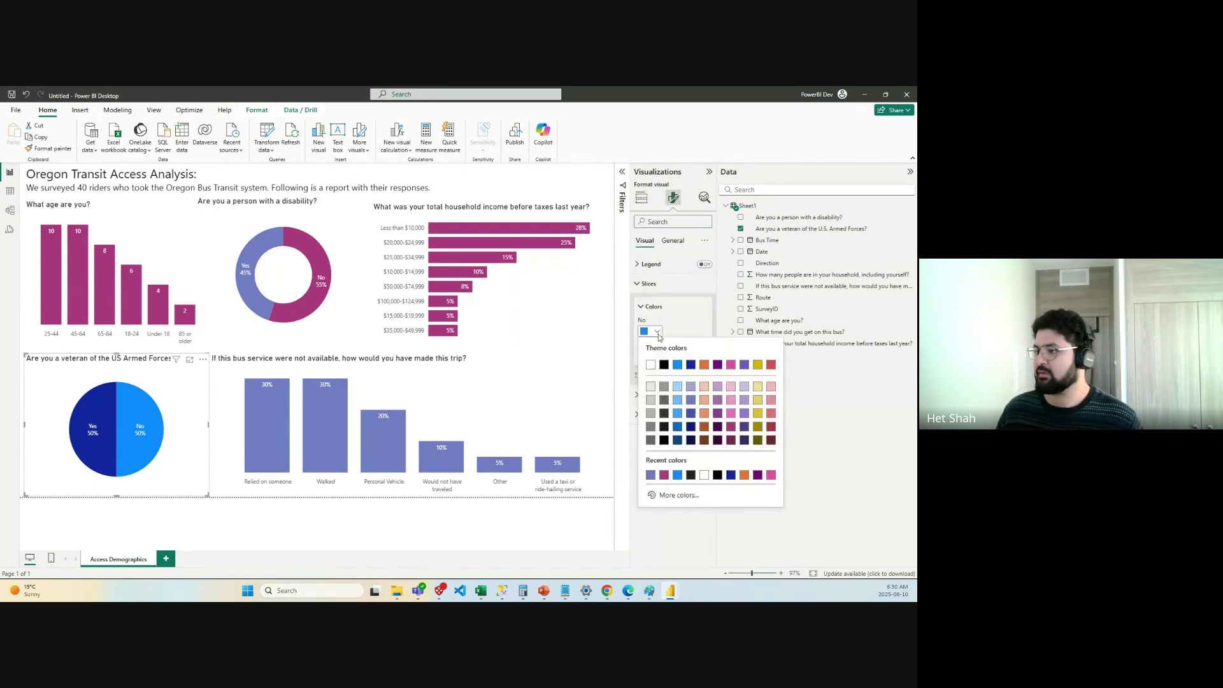
click(665, 475)
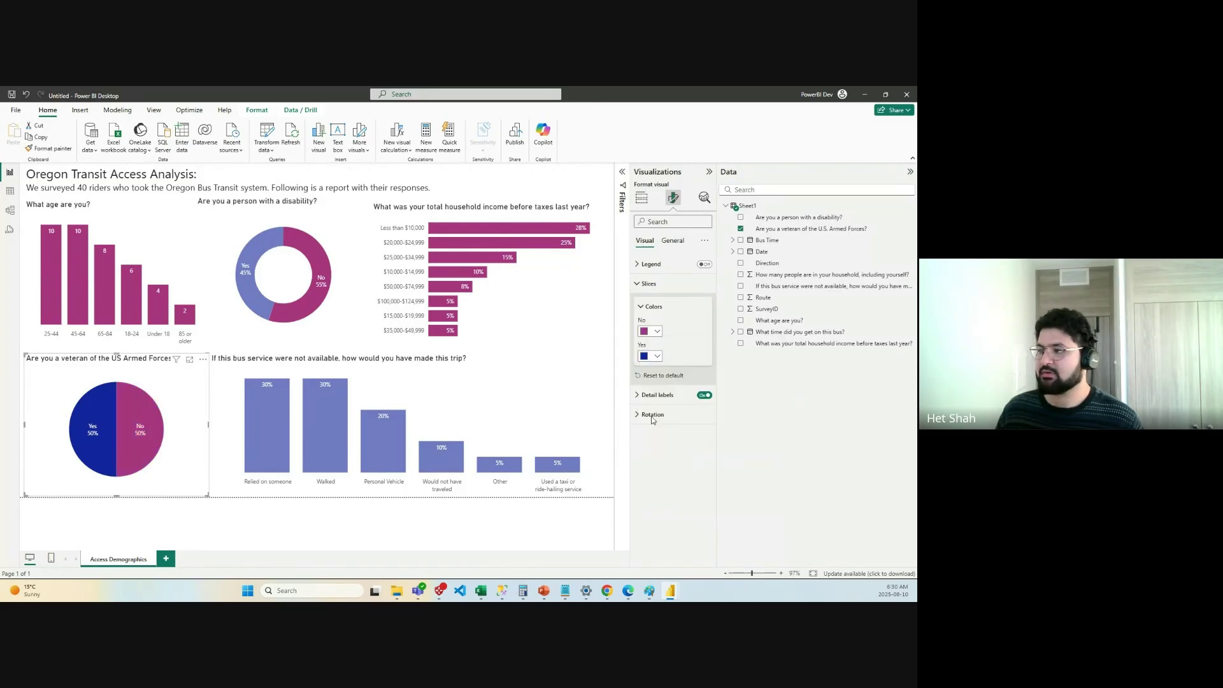
click(654, 357)
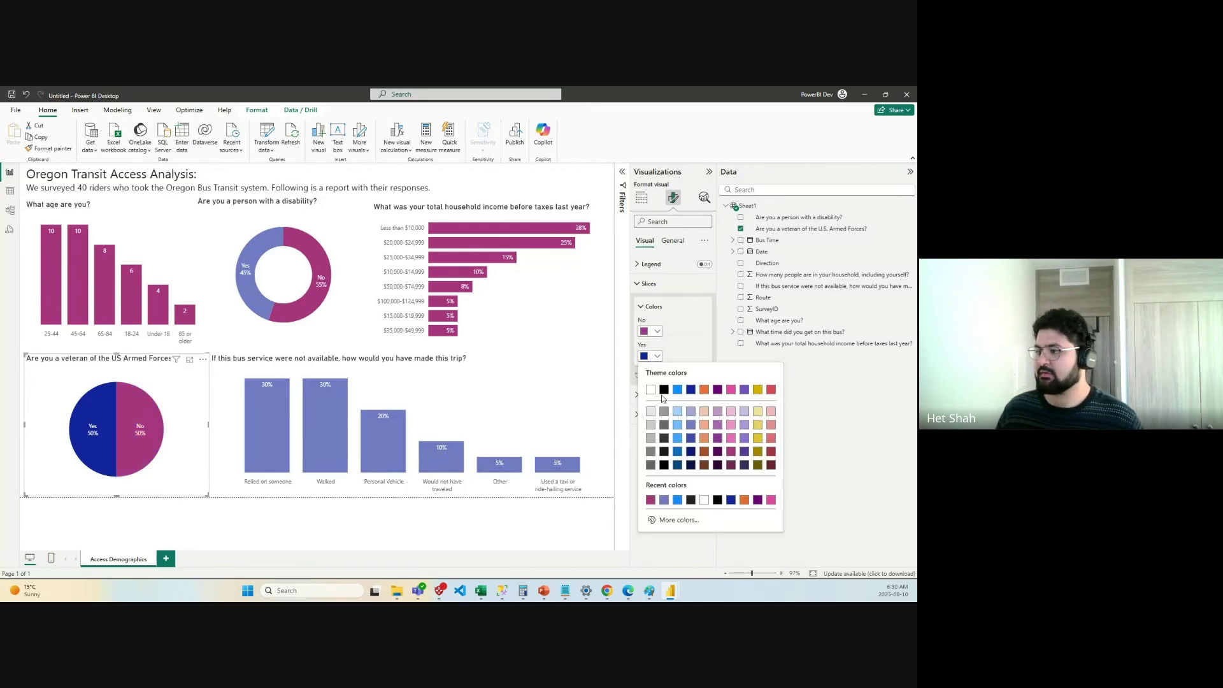
click(651, 500)
click(660, 361)
click(665, 500)
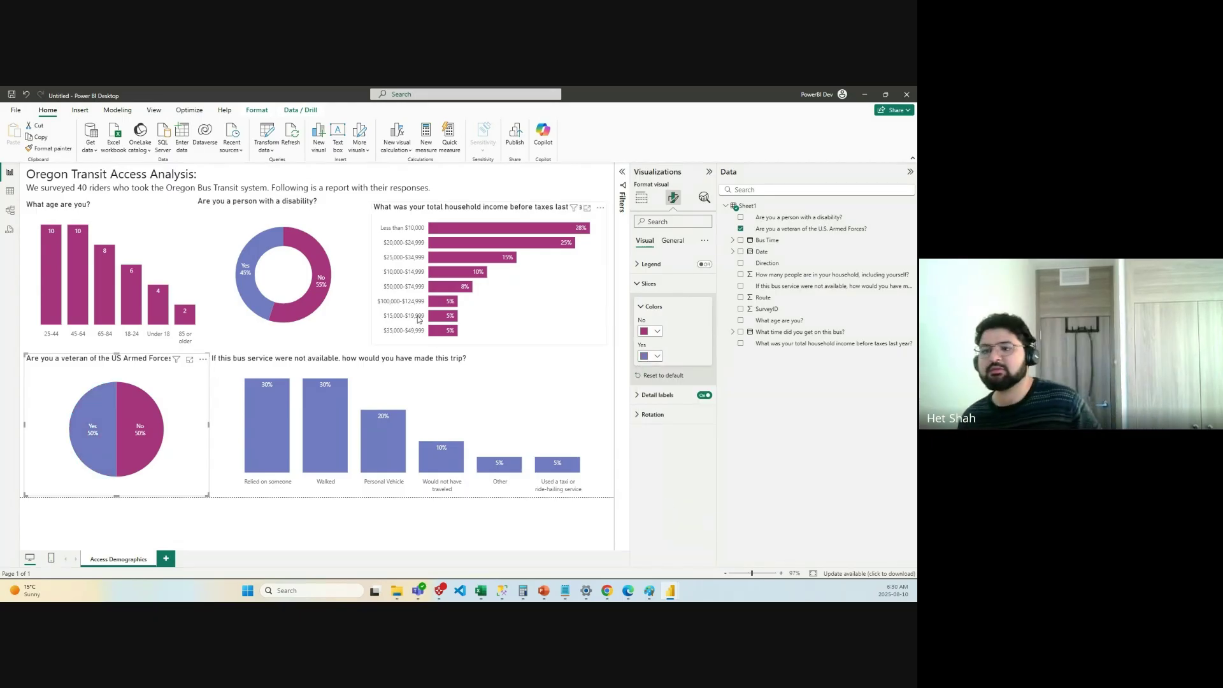
click(656, 284)
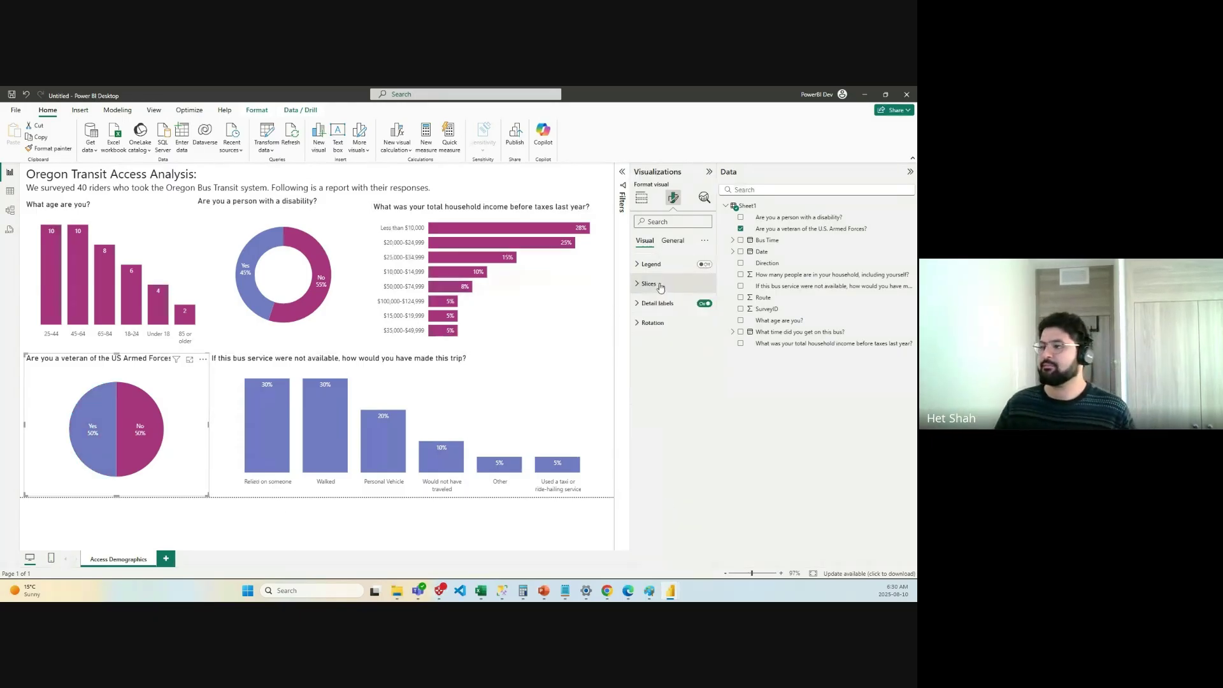
Remove the percent of grand total calculation from the veteran pie's values and nudge the chart slightly toward the page's left edge.
click(672, 240)
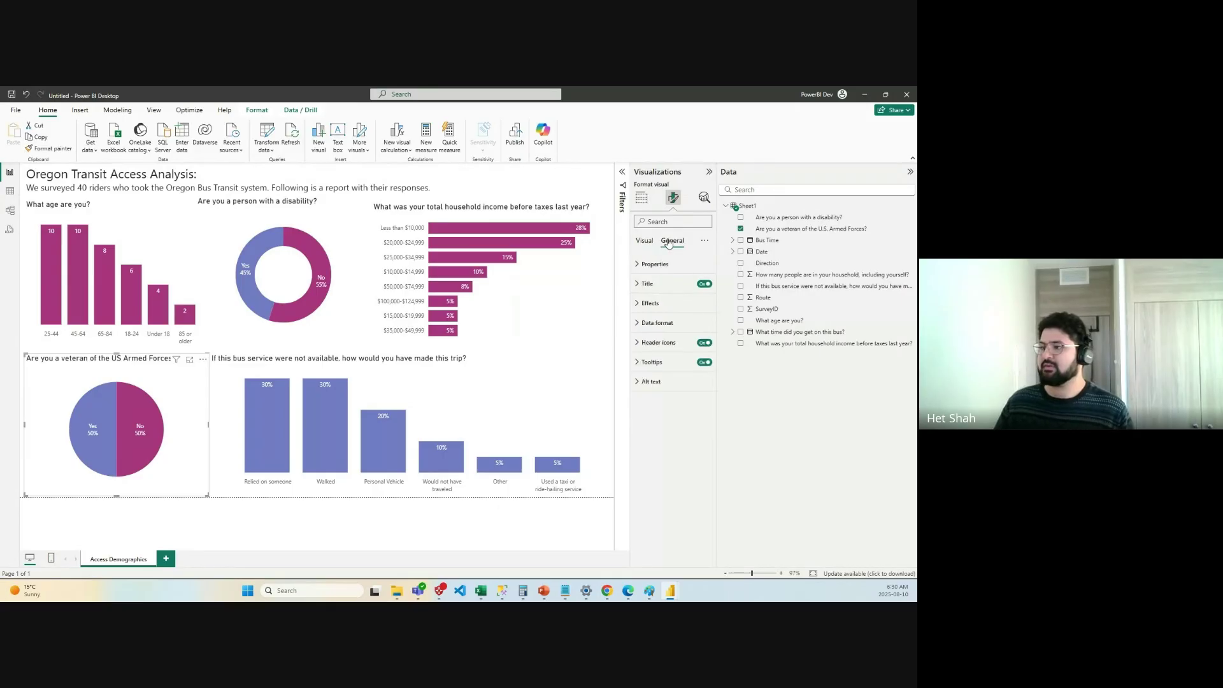
click(161, 418)
click(138, 424)
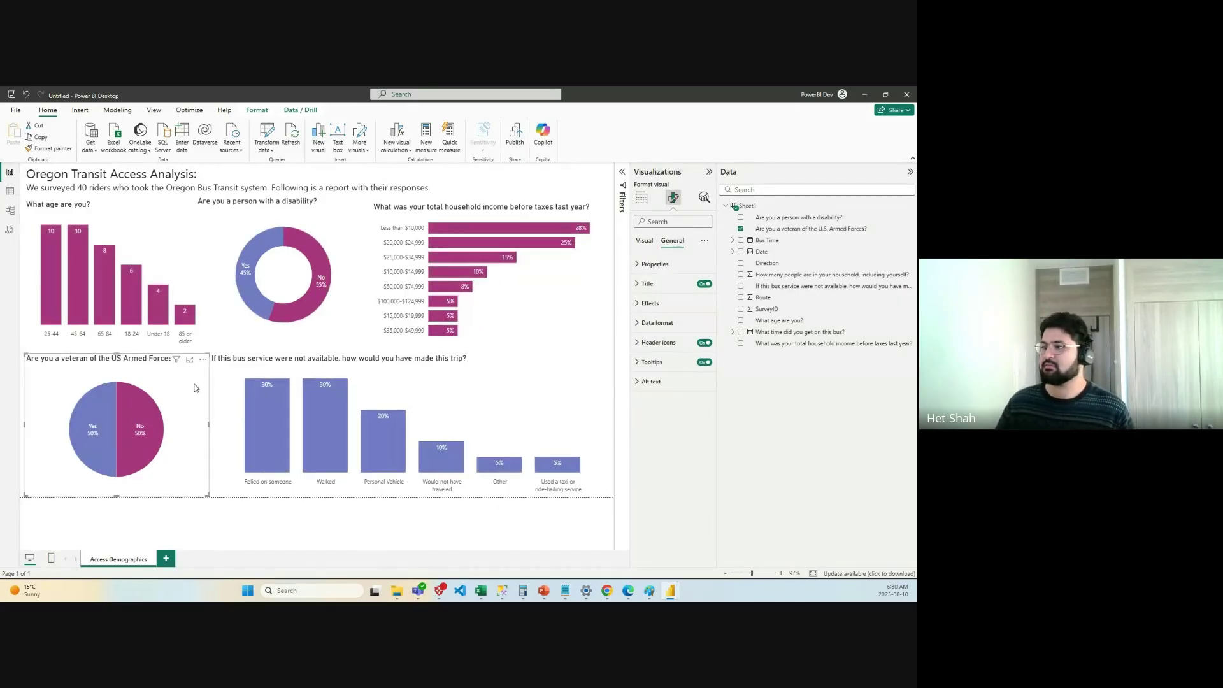
click(641, 197)
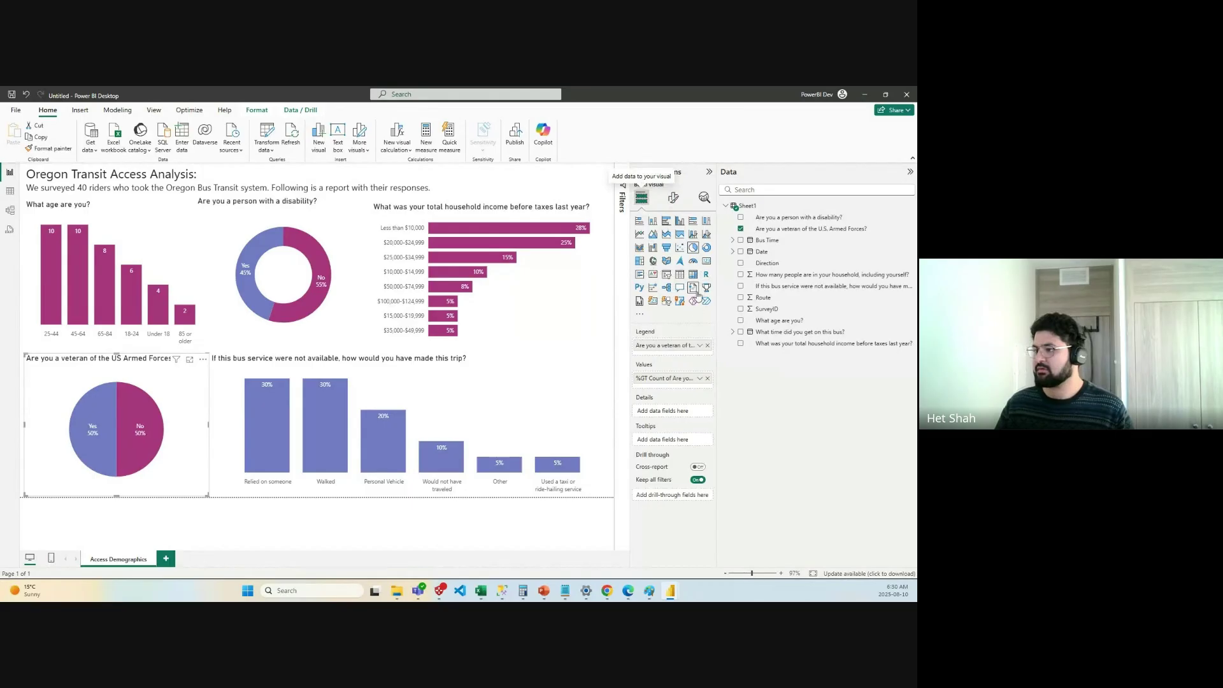
click(700, 379)
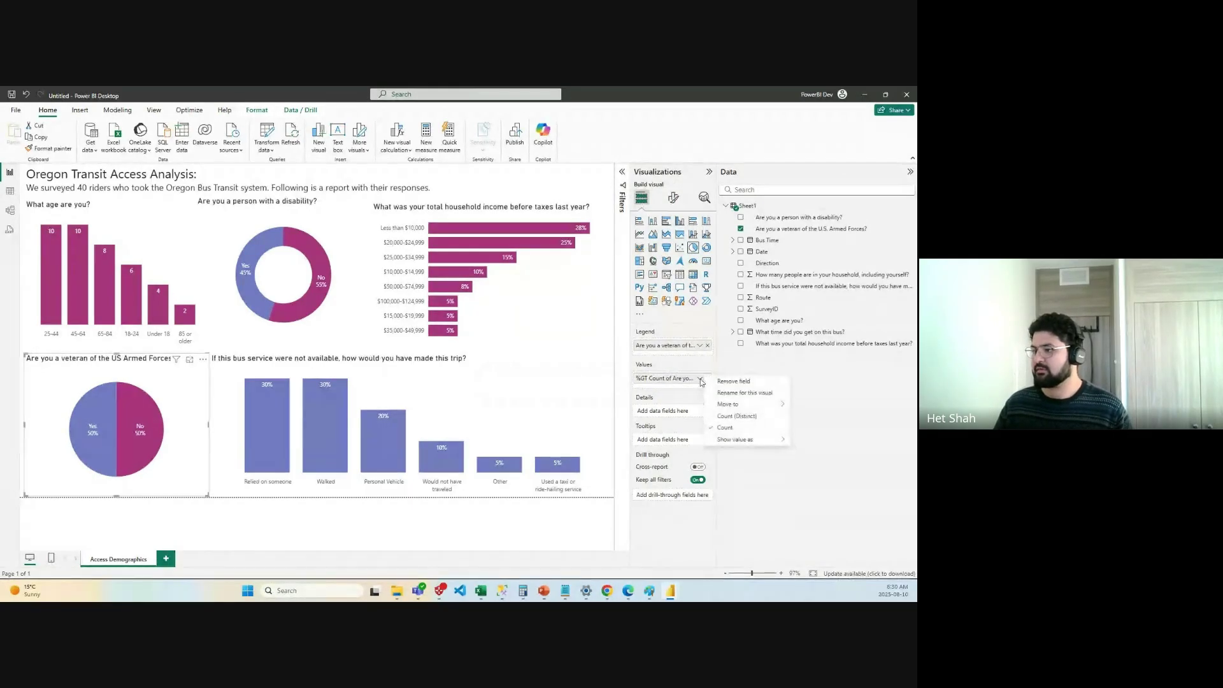
click(732, 428)
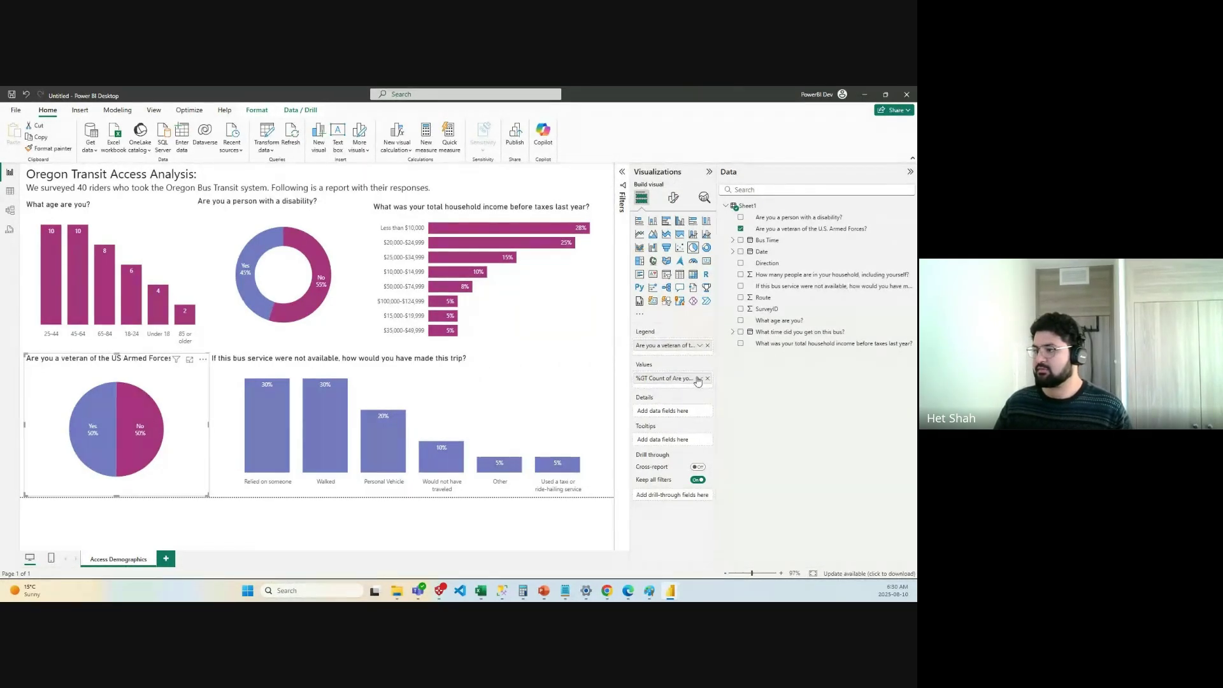
click(699, 379)
mouse_move(739, 441)
click(808, 441)
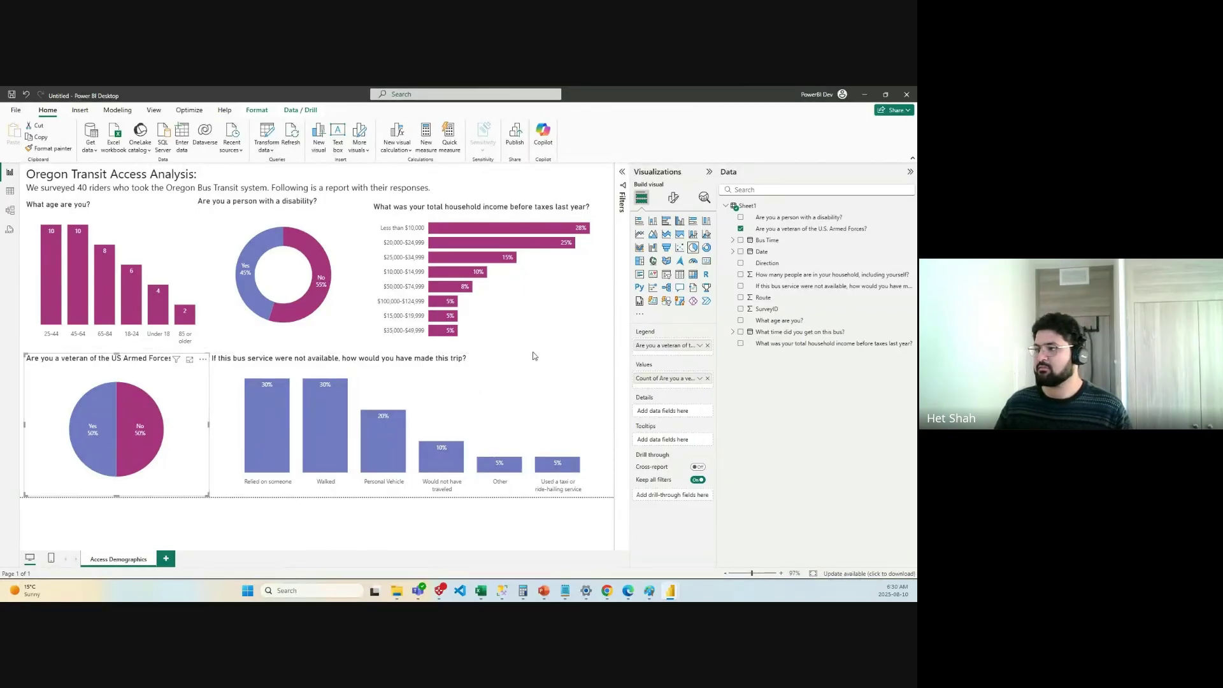
drag(121, 389, 167, 400)
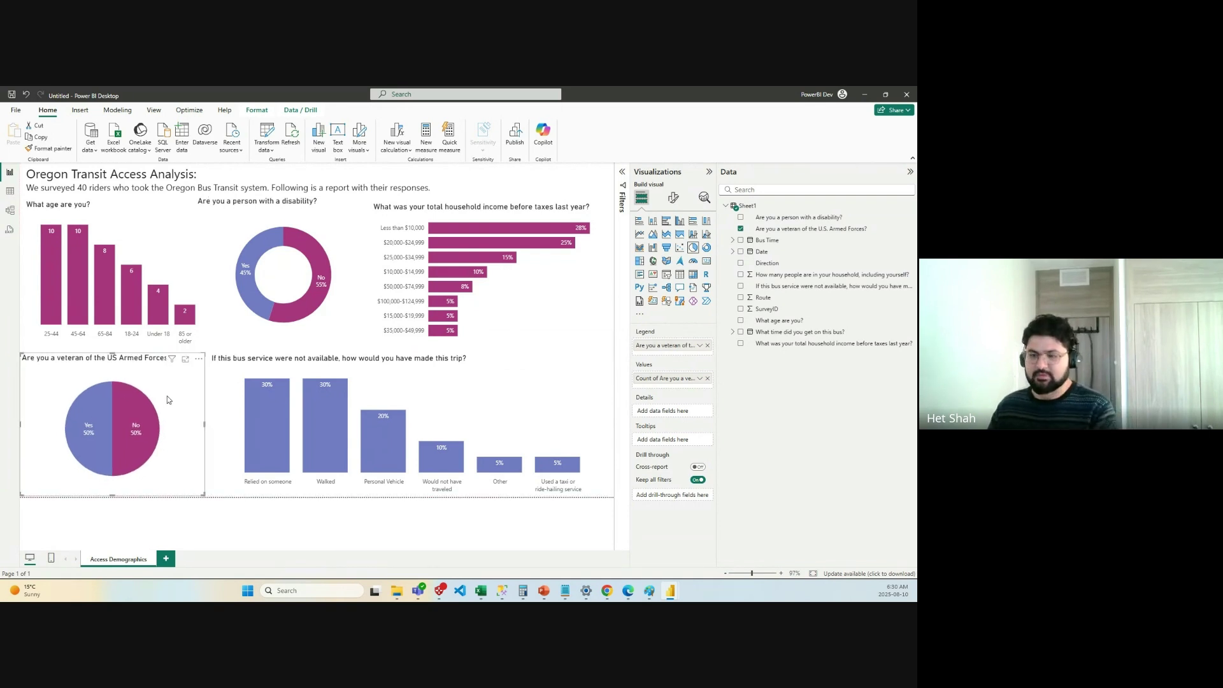
Delete the veteran status pie and try rebuilding it as a new pie chart with the veteran field as legend and values.
key(Delete)
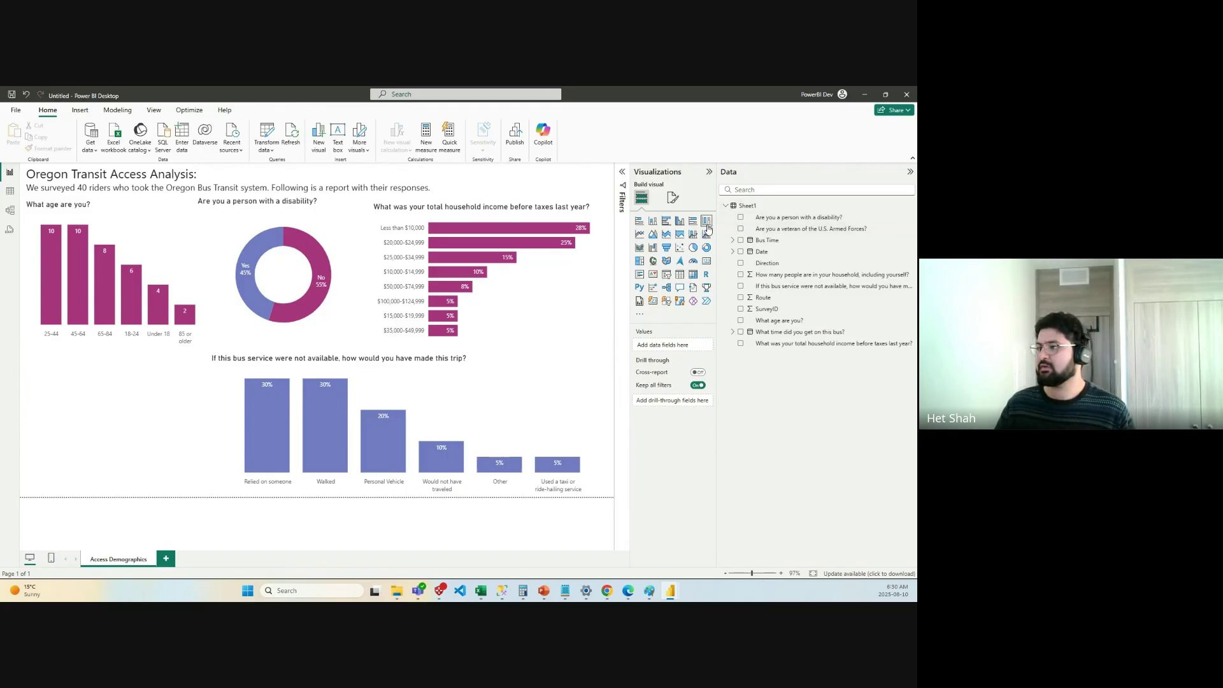
key(ctrl+z)
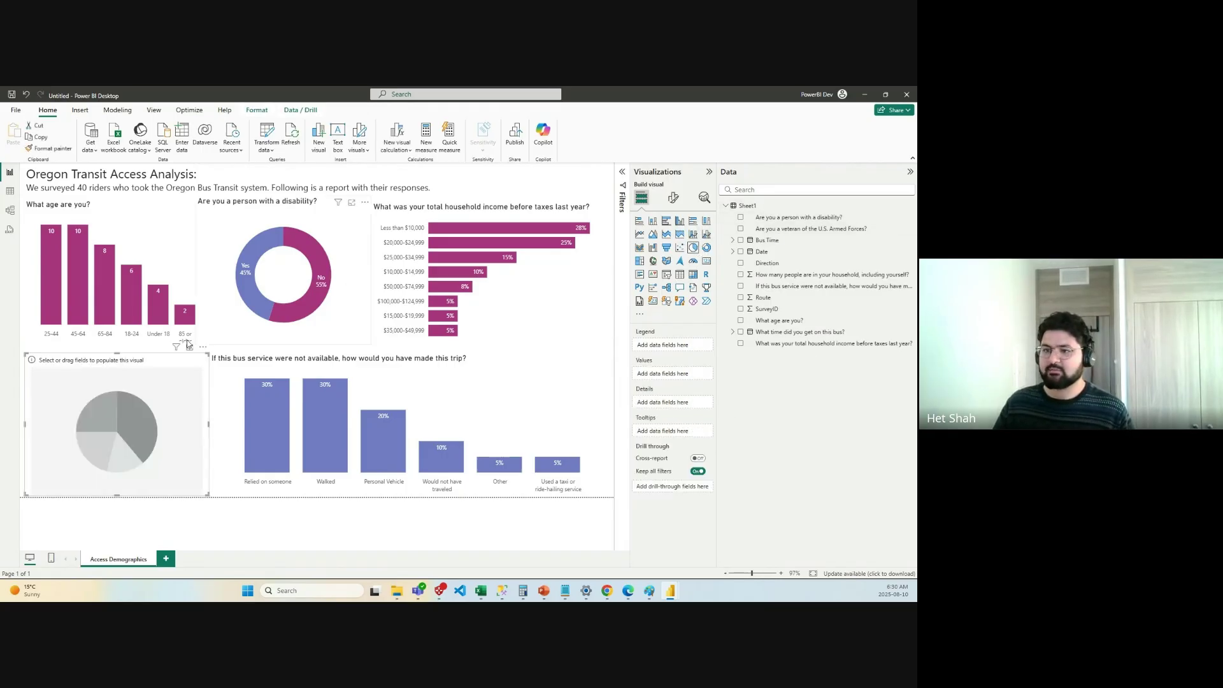
drag(137, 394, 137, 395)
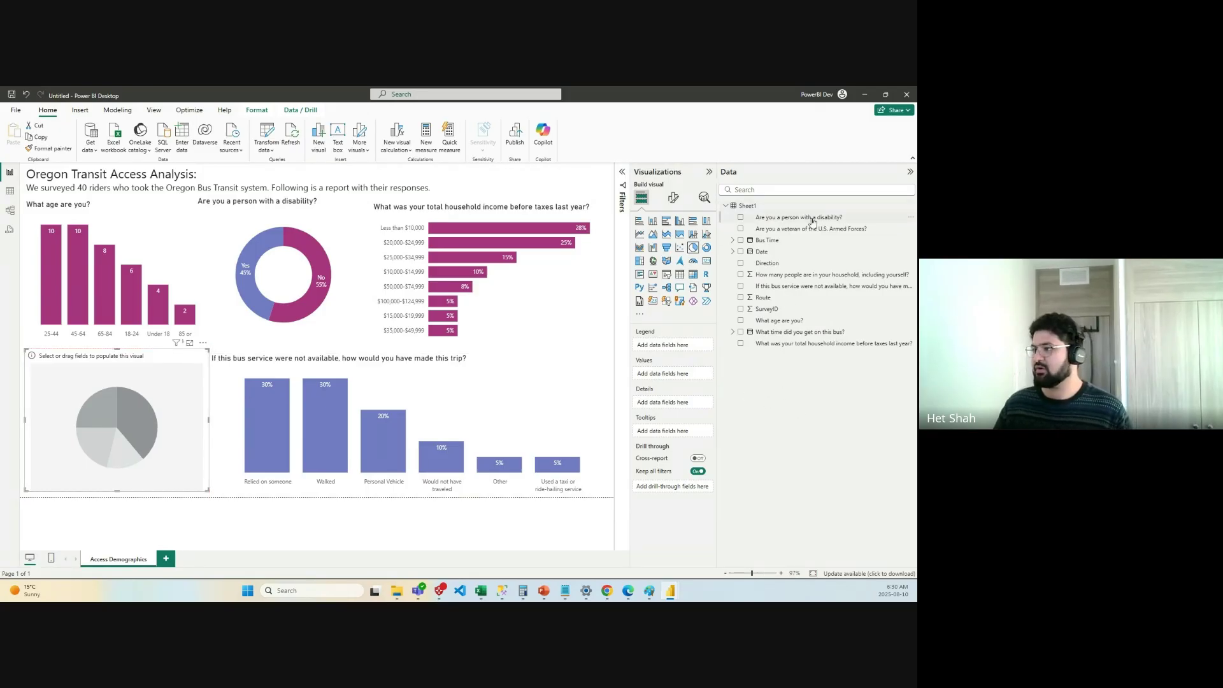
drag(814, 228, 663, 347)
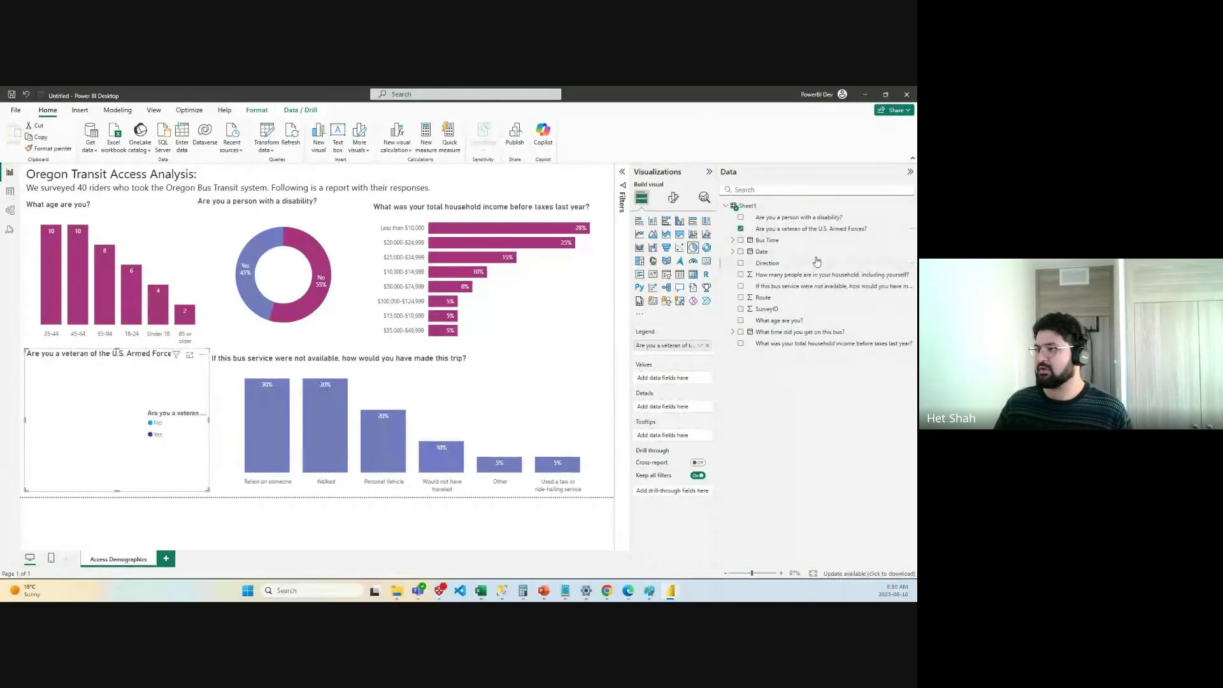
drag(813, 228, 666, 381)
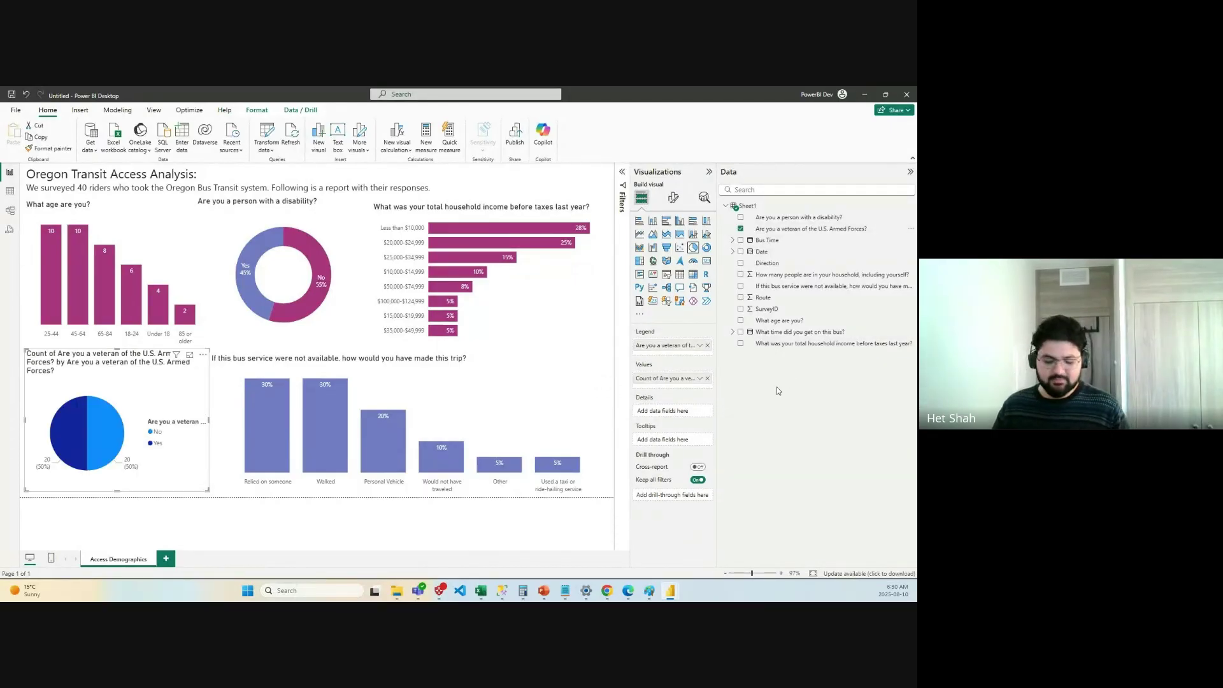
Undo the rebuilt pie chart and the deletion of the formatted veteran status pie.
key(ctrl+z)
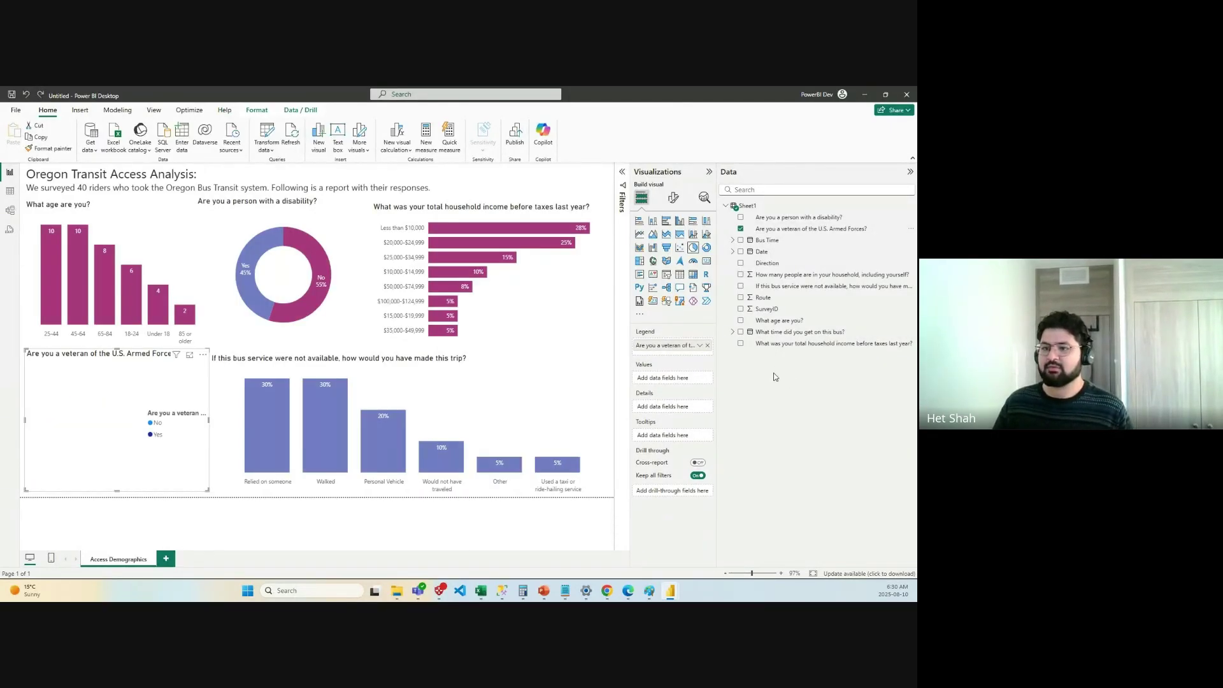
key(ctrl+z)
key(ctrl+z)
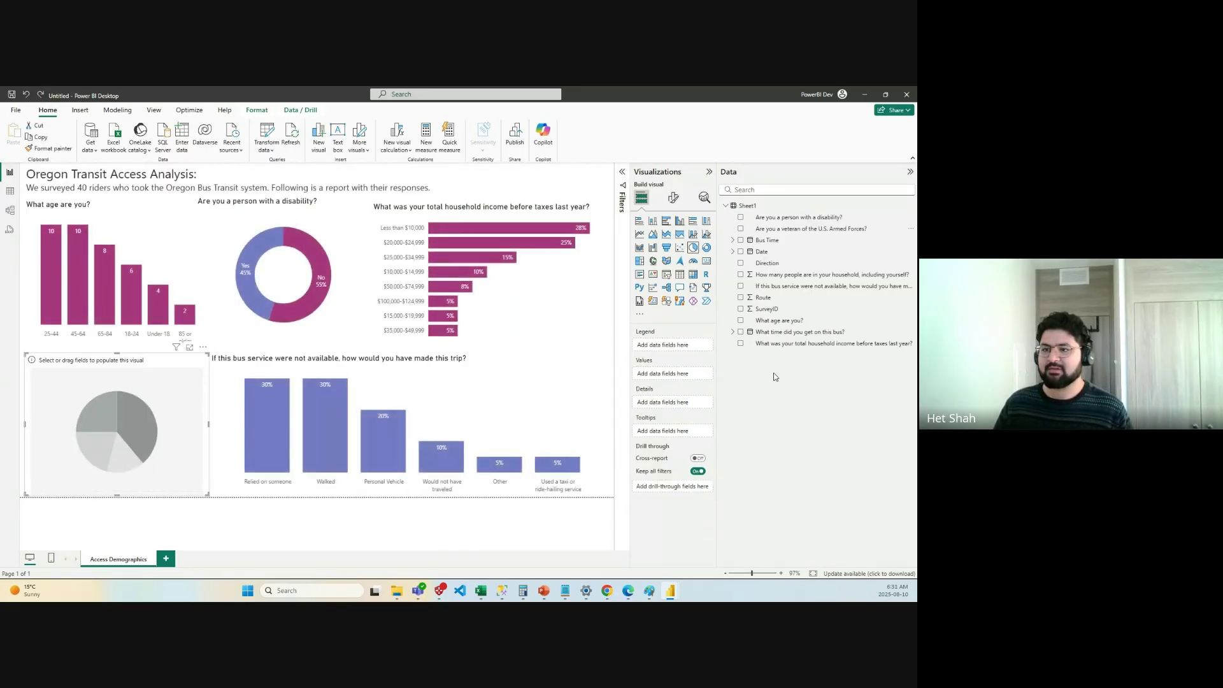
key(ctrl+z)
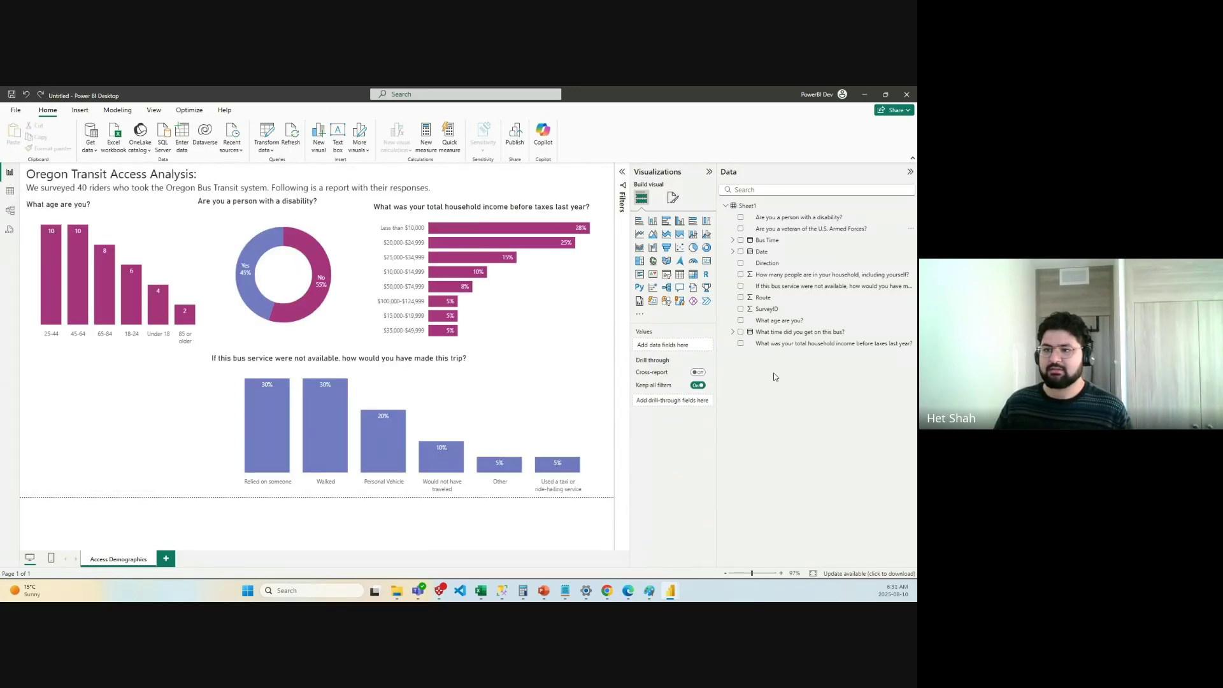
key(ctrl+y)
key(ctrl+y)
key(ctrl+y)
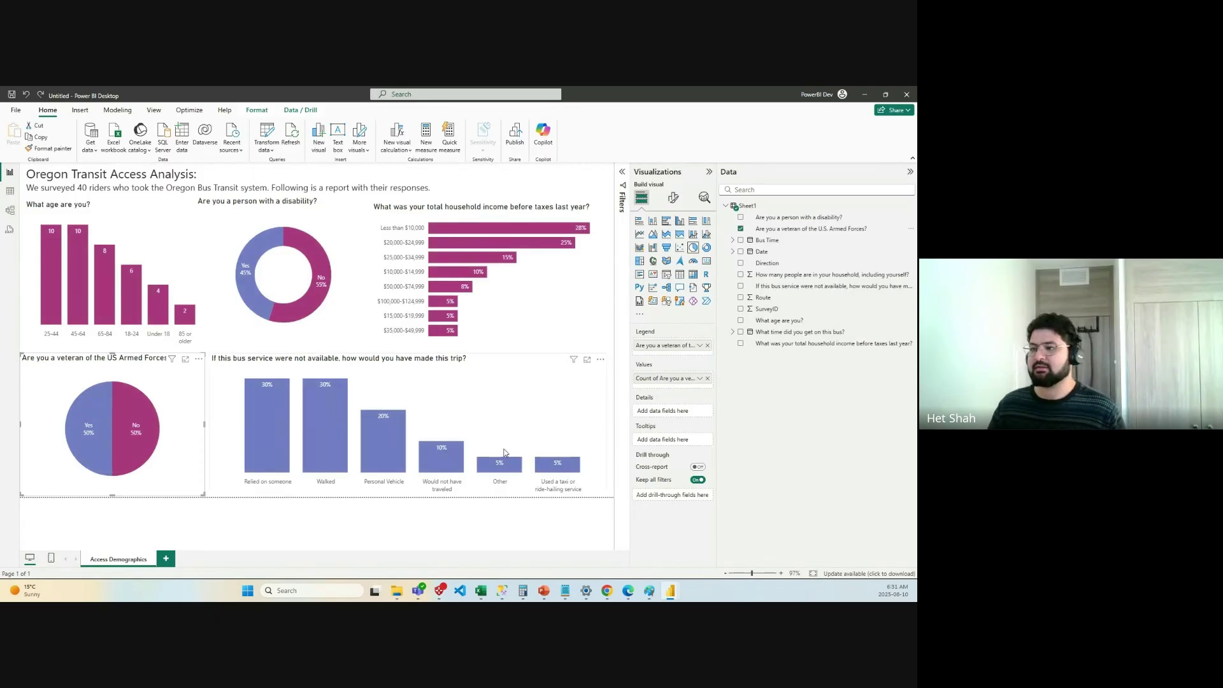
Cross-highlight the report by the Yes slice of the disability donut, inspect the veteran pie's highlighted values, and clear the highlight.
click(560, 317)
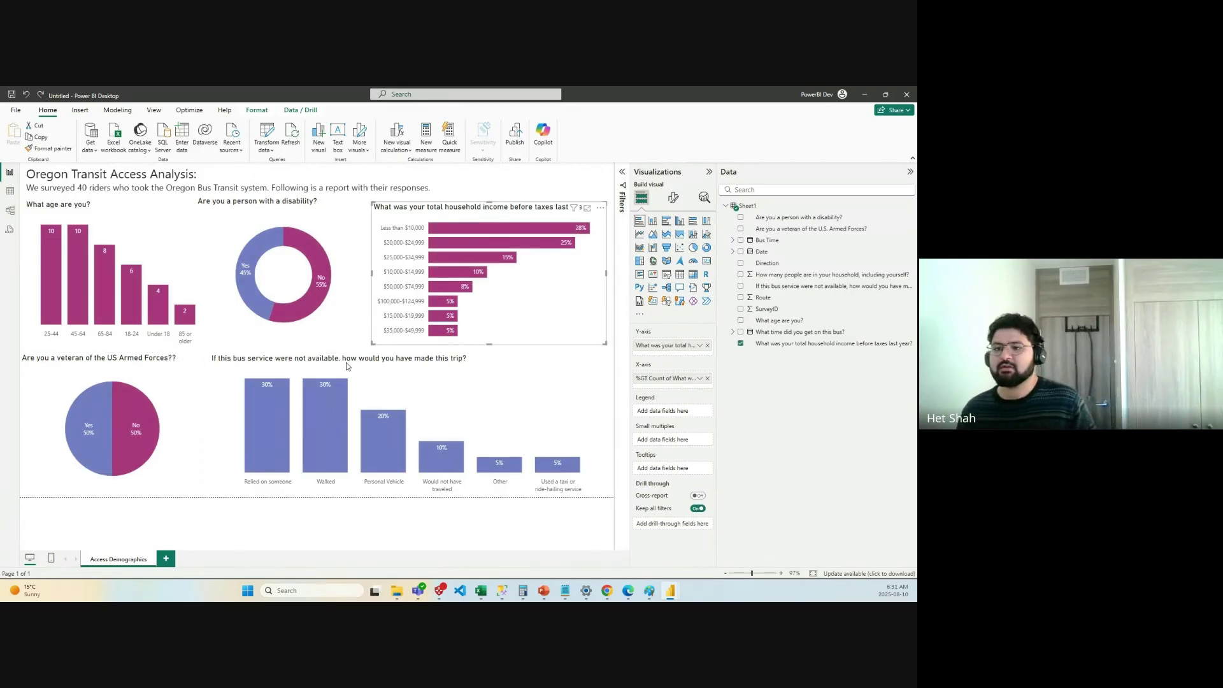
click(339, 529)
click(255, 262)
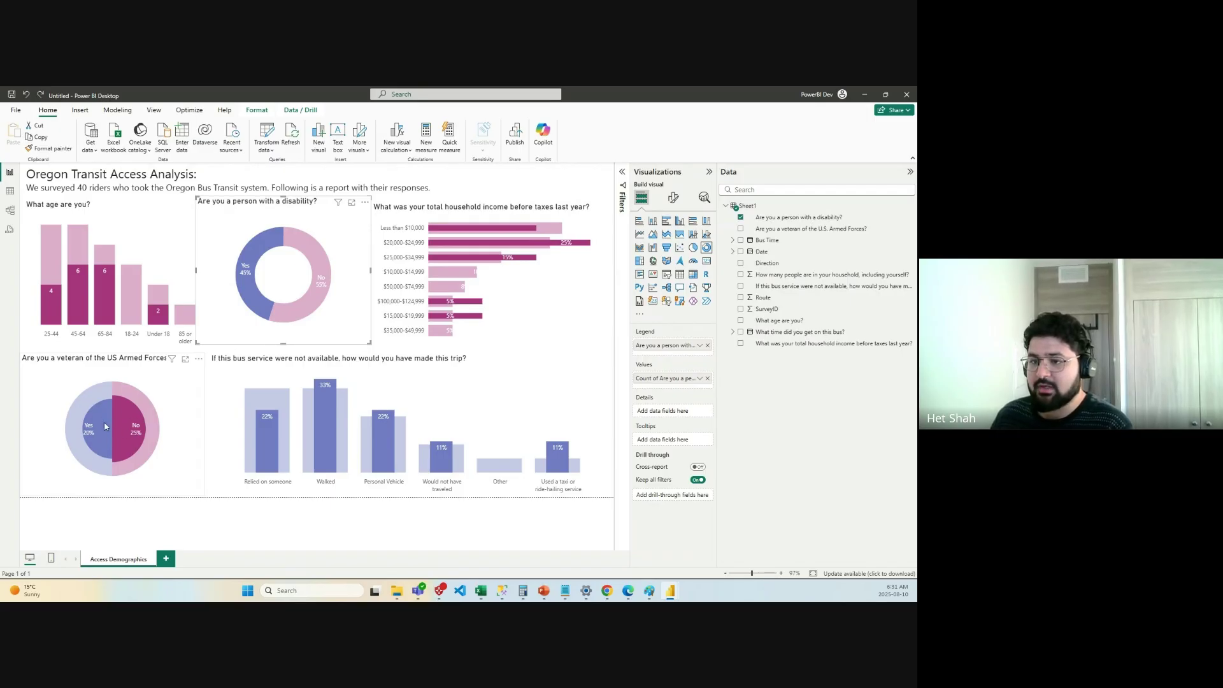
mouse_move(108, 418)
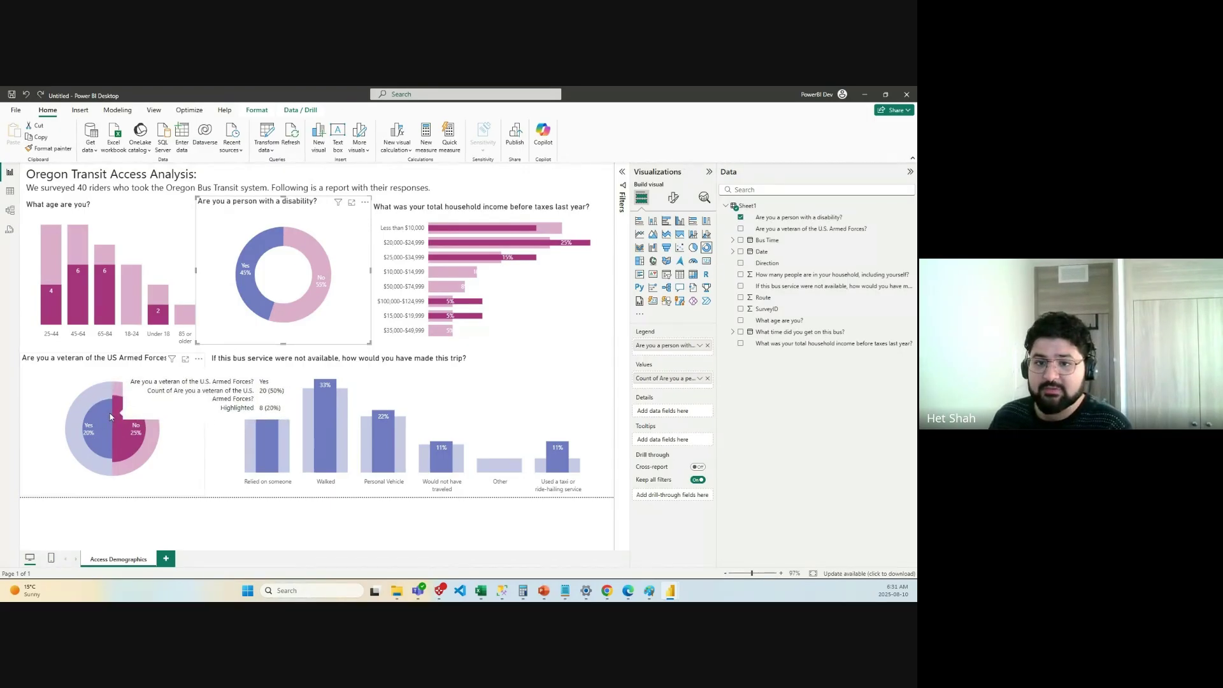
mouse_move(144, 461)
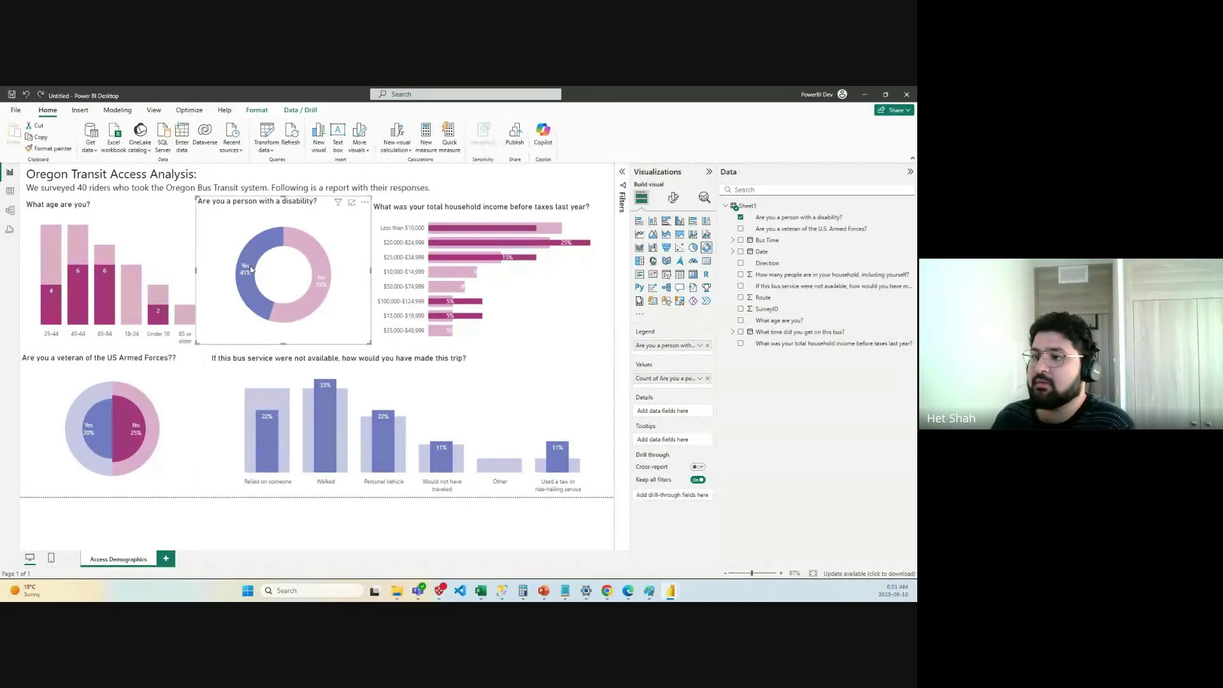
click(287, 273)
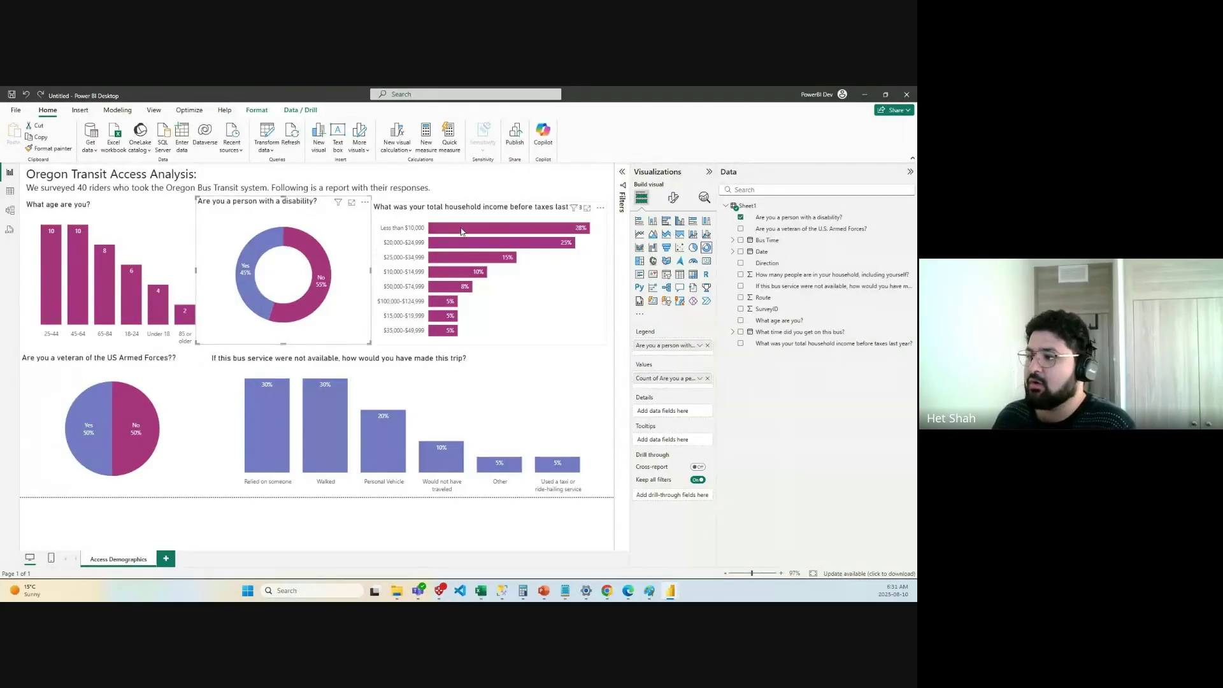
Check which show-value-as calculation the alternative trip column chart uses for its Y-axis field, leaving it as is.
click(498, 369)
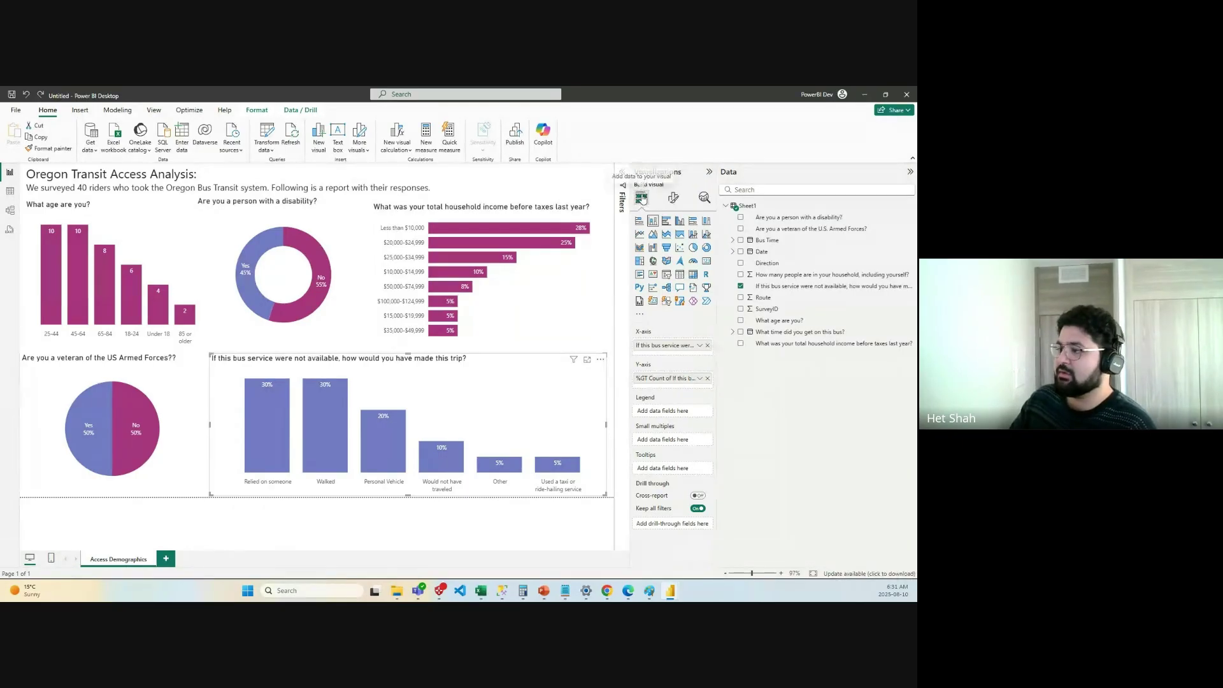
click(699, 378)
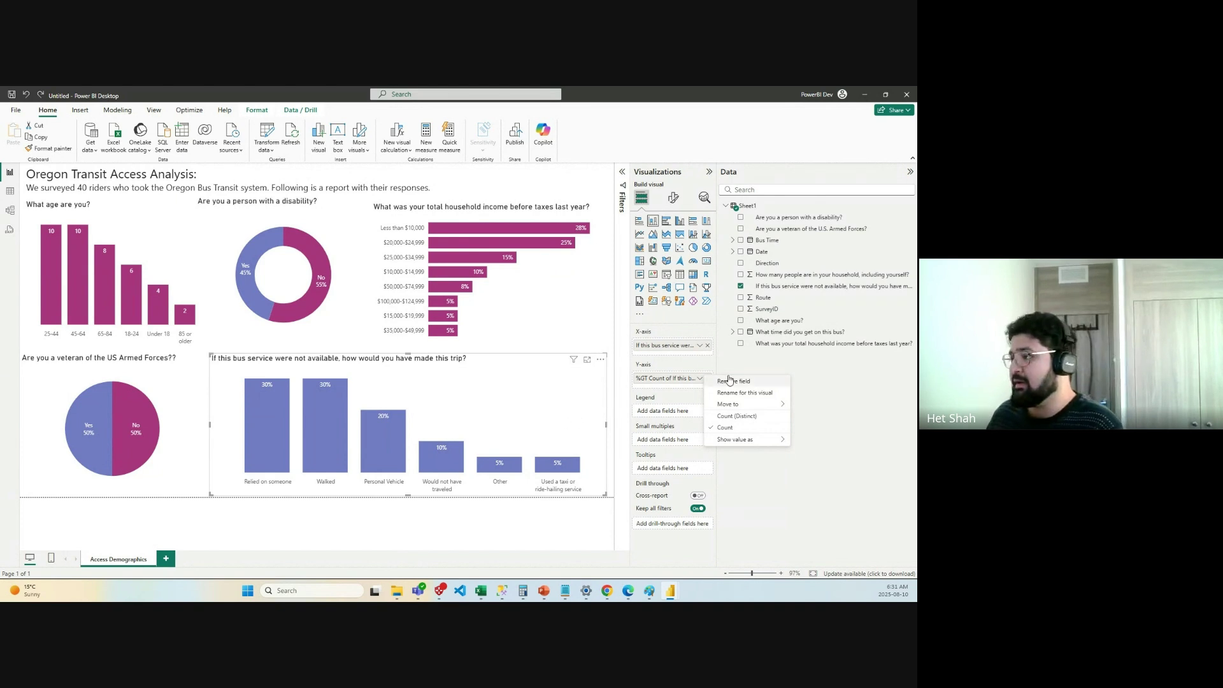
mouse_move(748, 439)
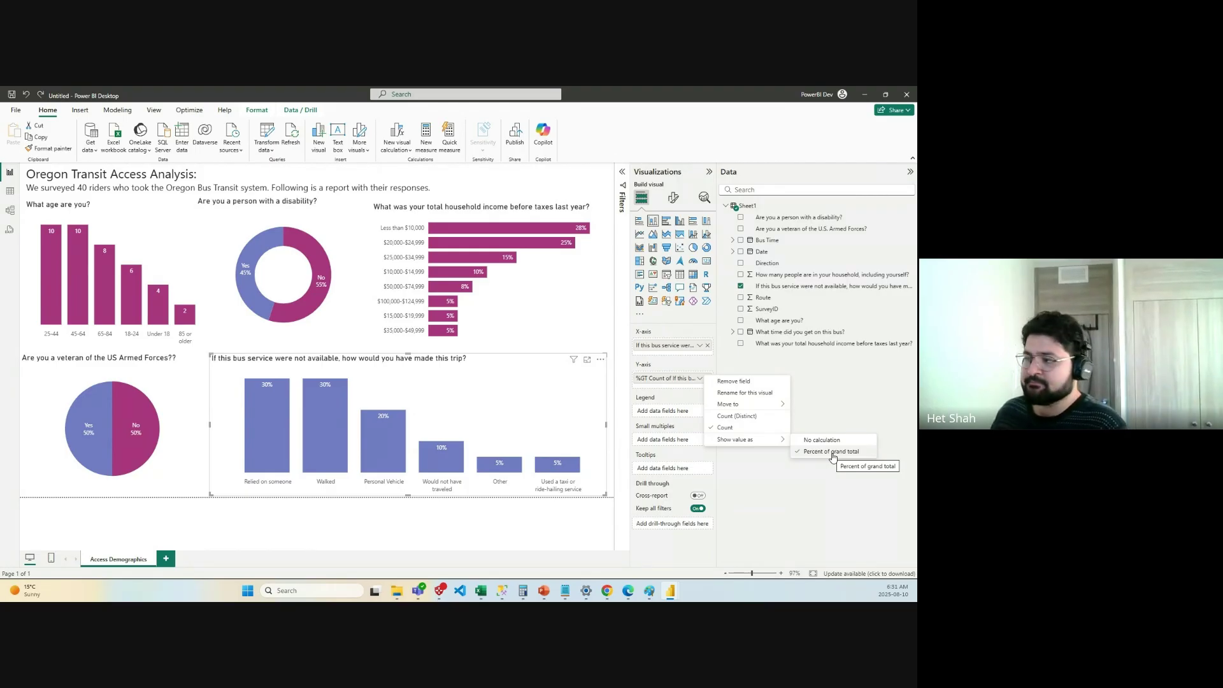
click(868, 406)
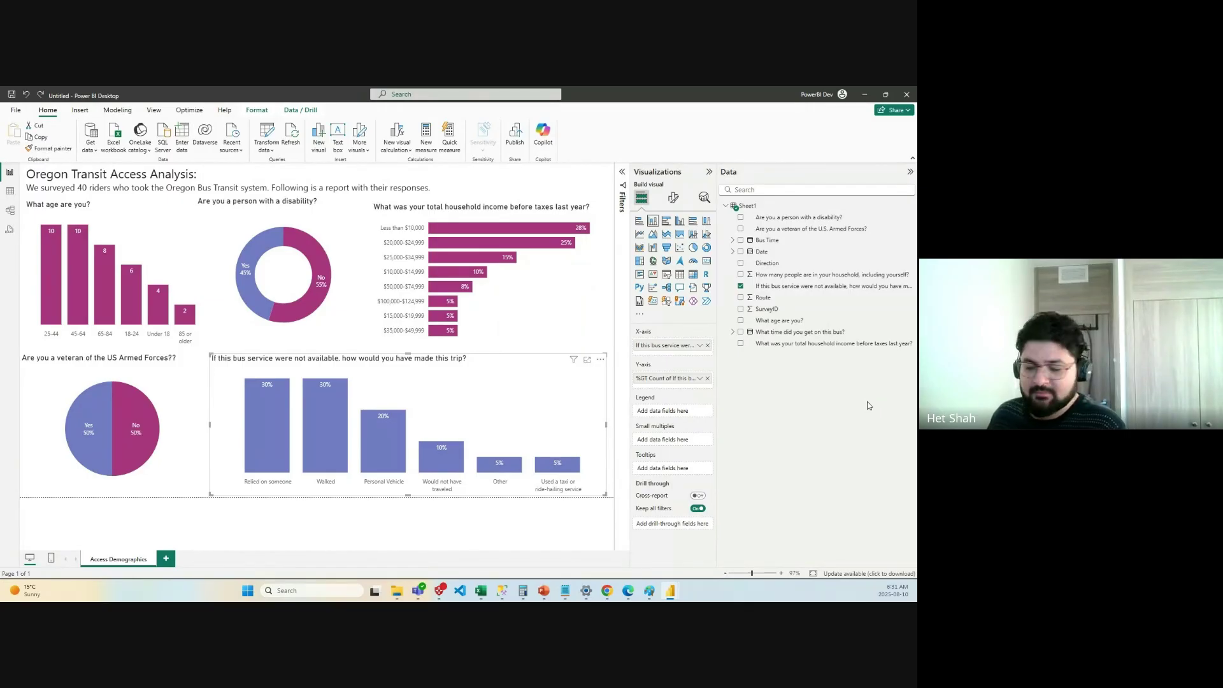
click(359, 519)
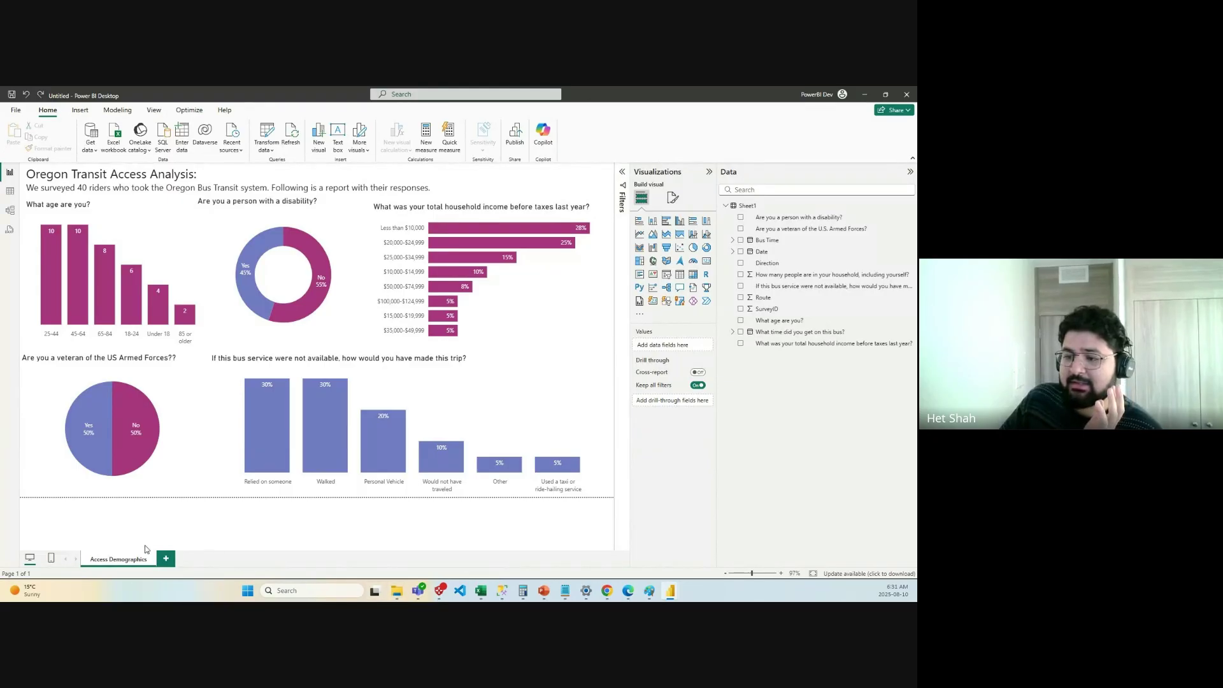
Add a new report page and name it Access Analytics.
click(166, 558)
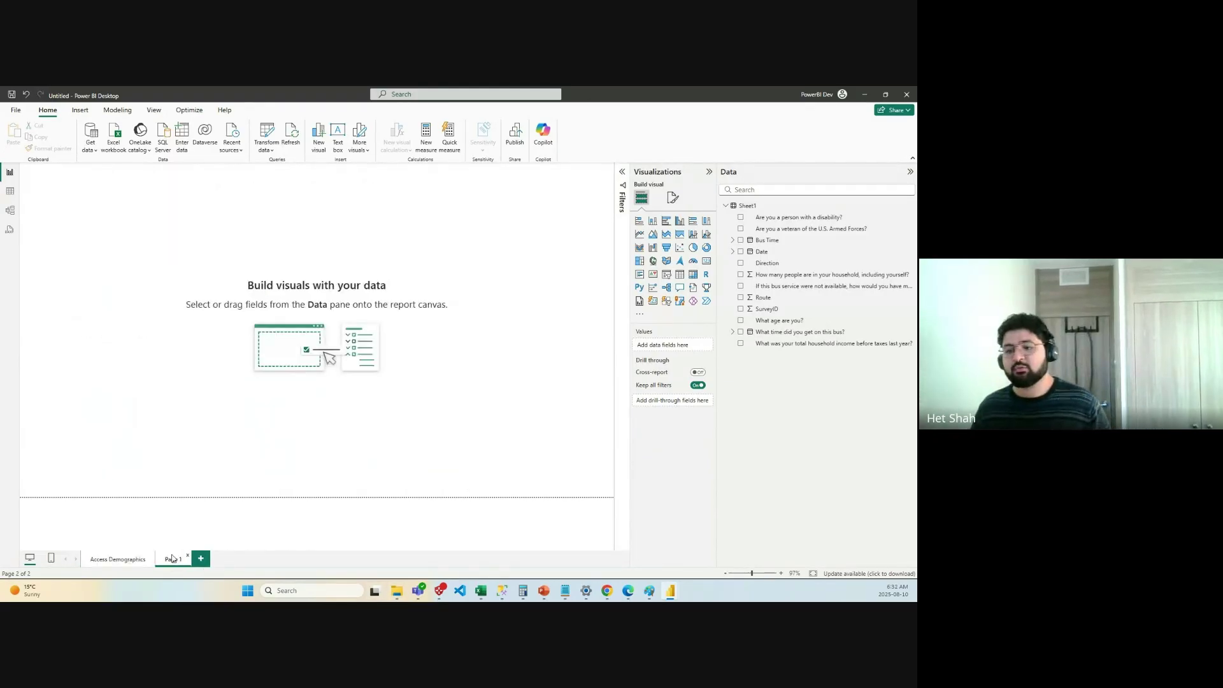
right_click(172, 558)
click(232, 513)
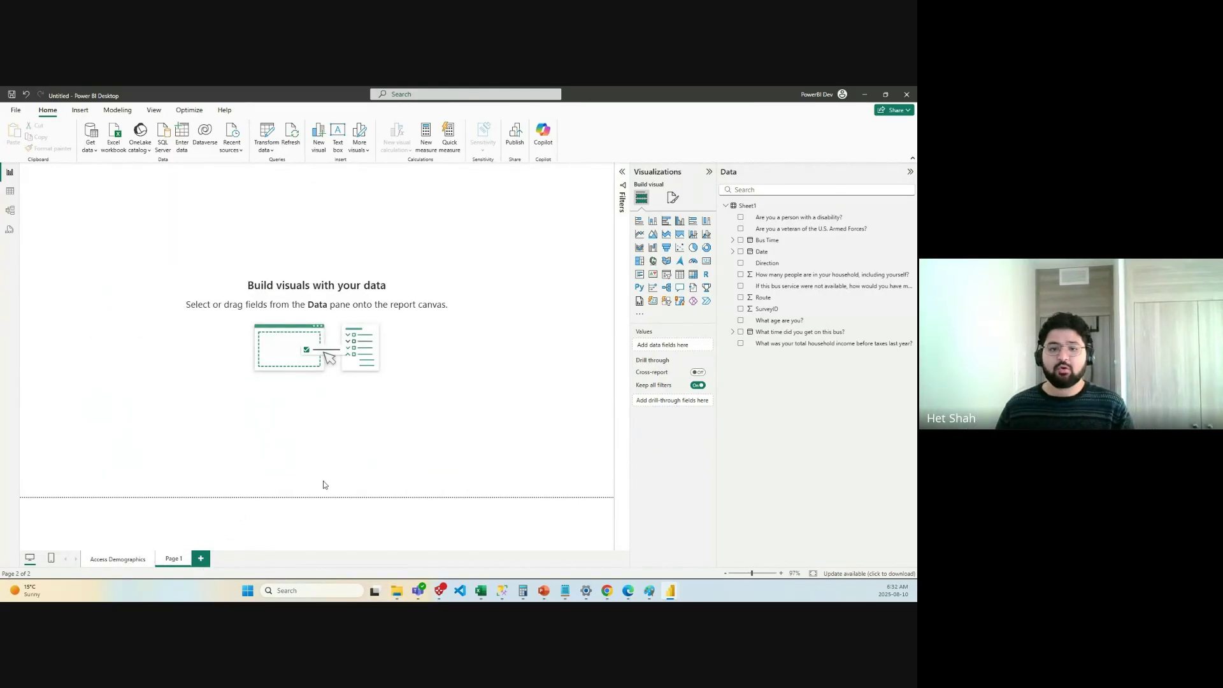
key(BackSpace)
key(BackSpace)
text(Access Ana)
text(lytics)
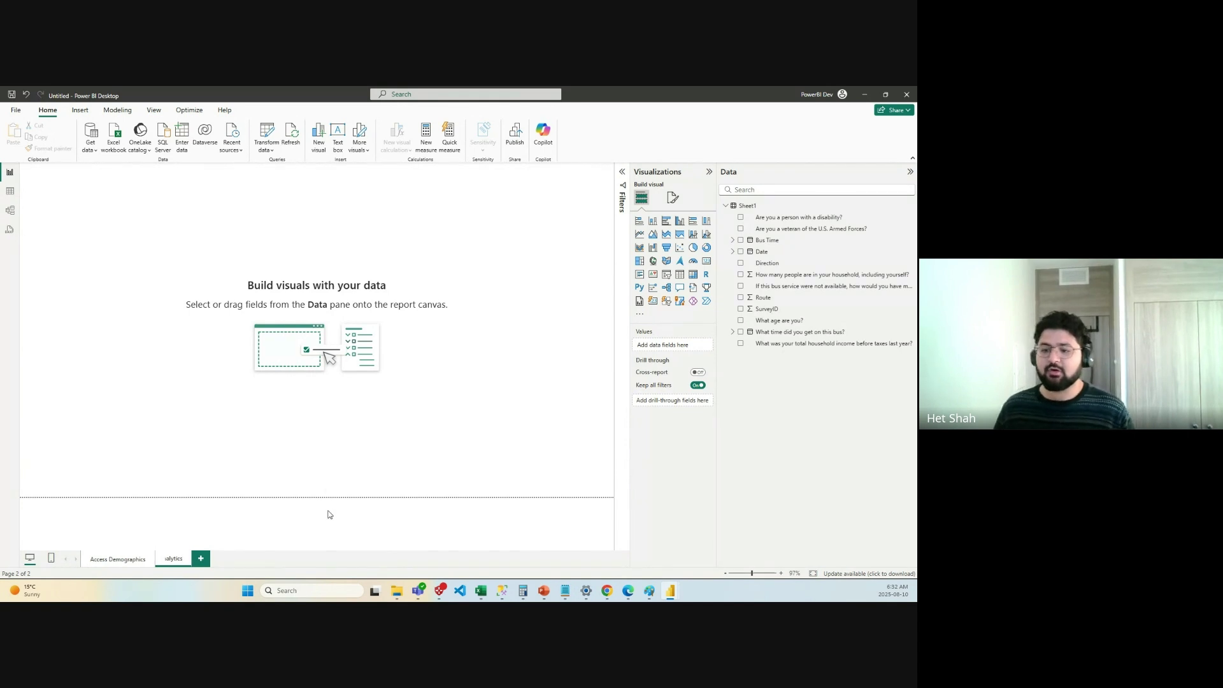
key(Return)
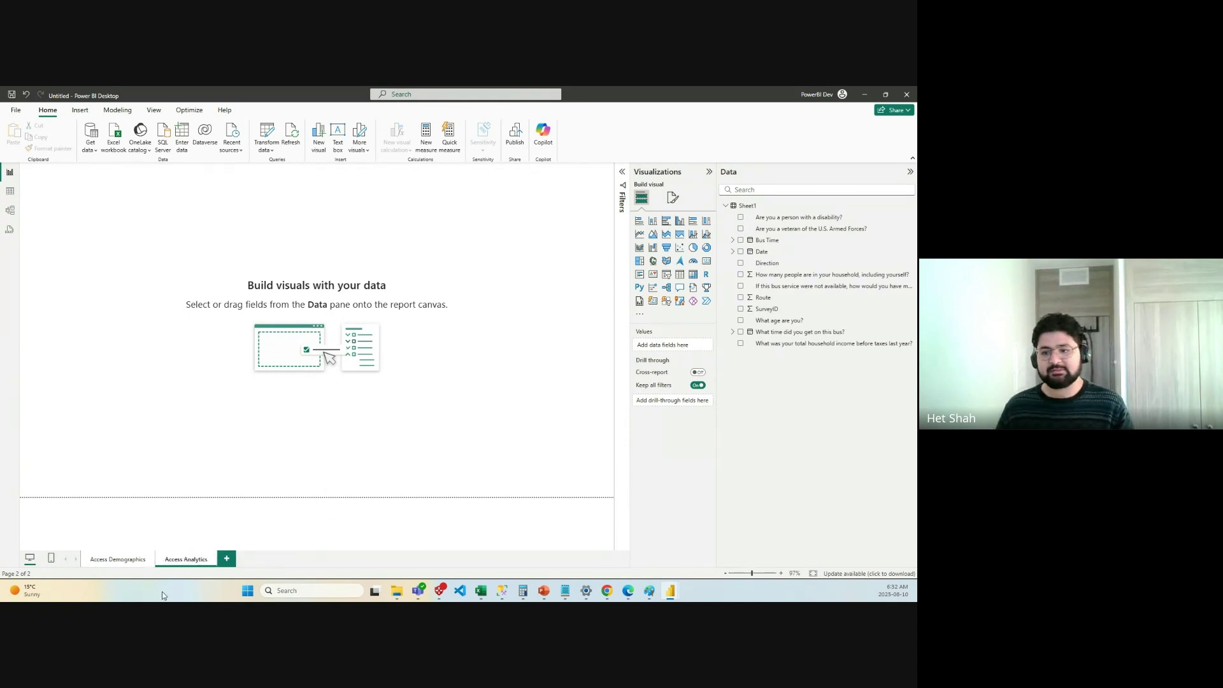
click(109, 566)
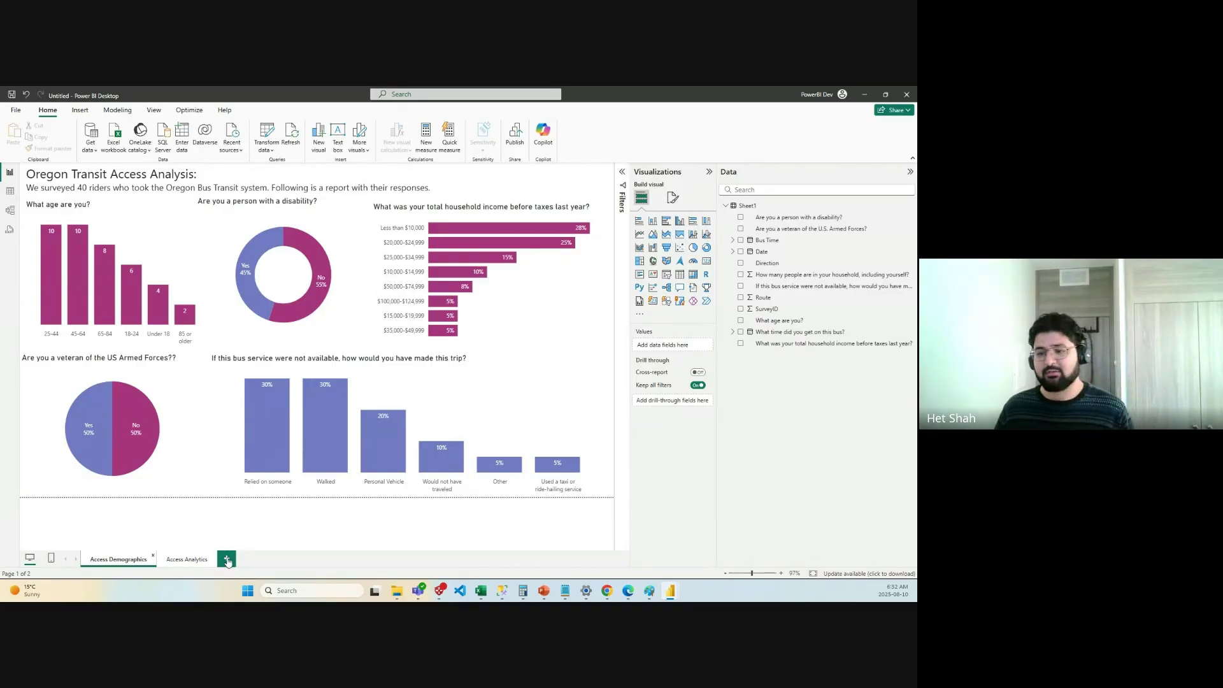
click(185, 561)
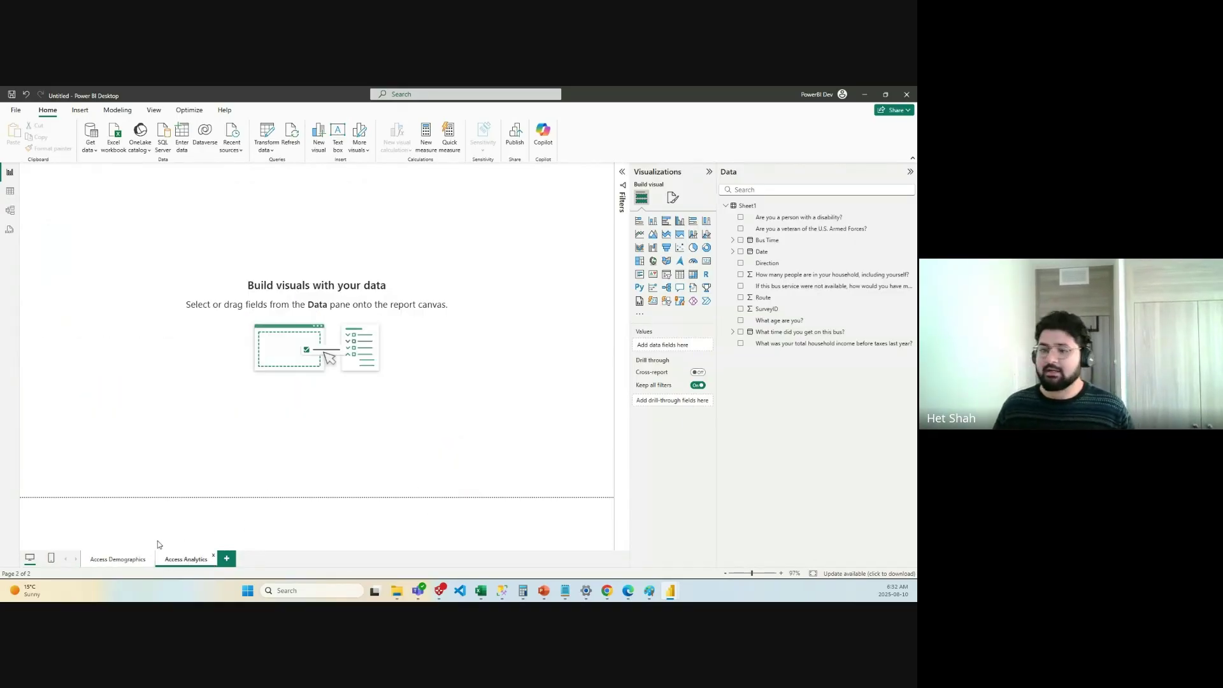
click(121, 560)
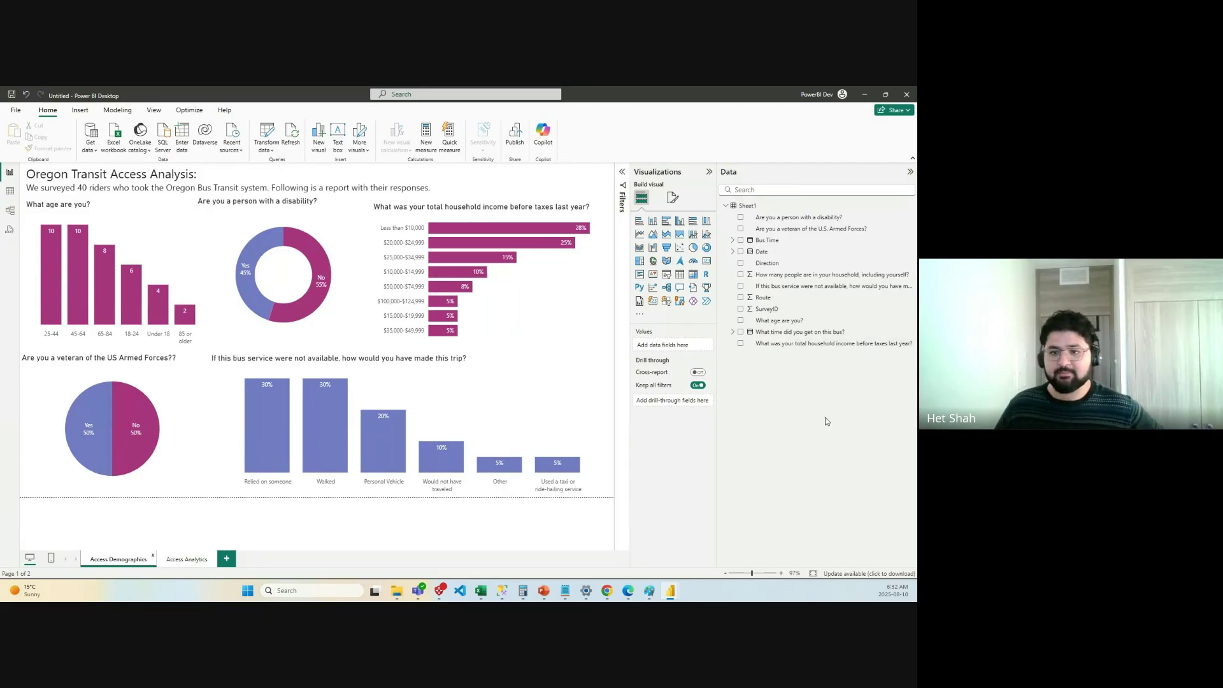
mouse_move(497, 594)
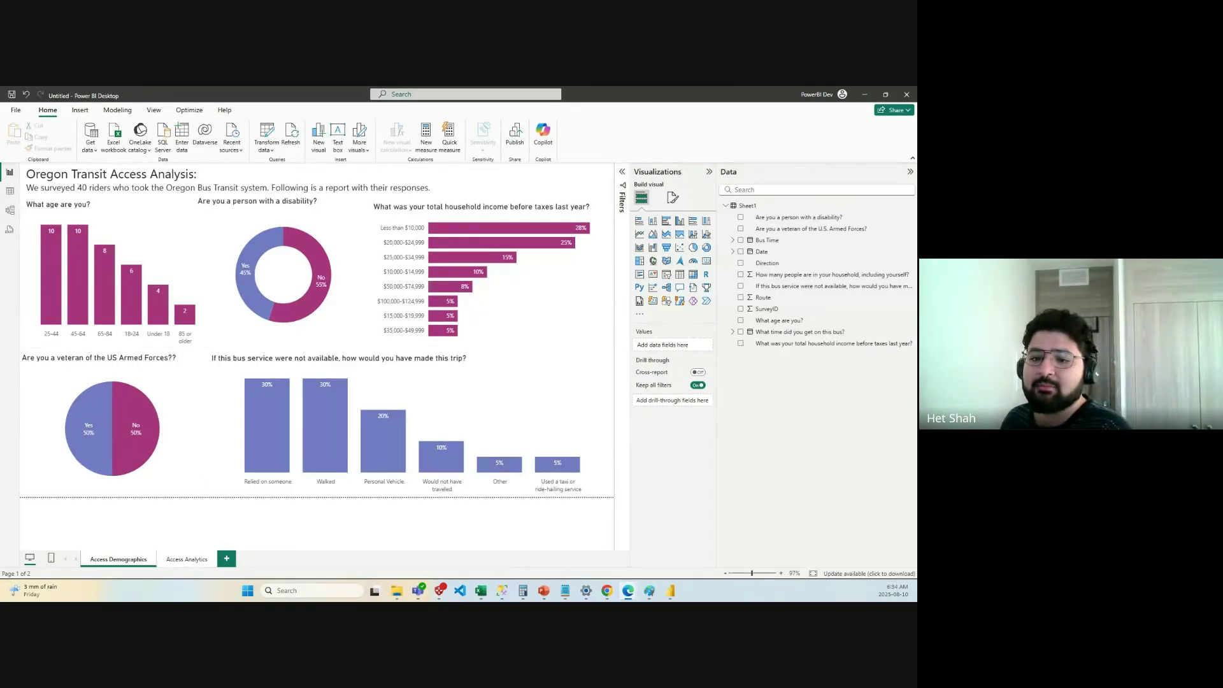
mouse_move(387, 417)
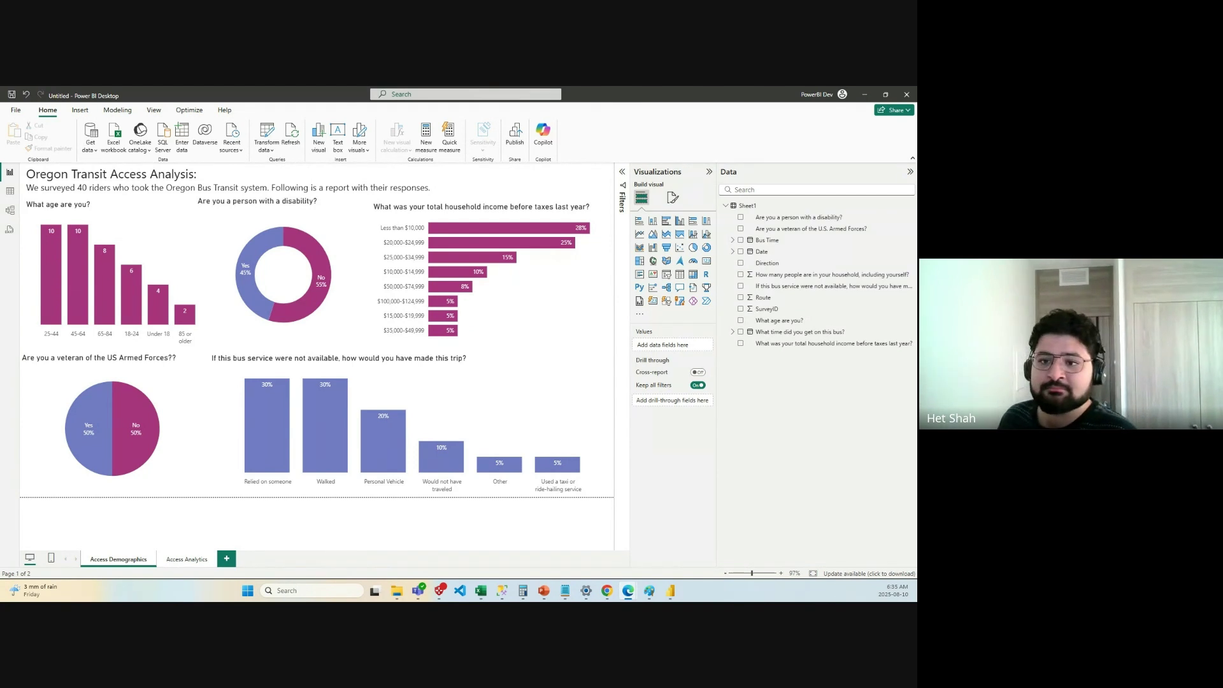
mouse_move(337, 461)
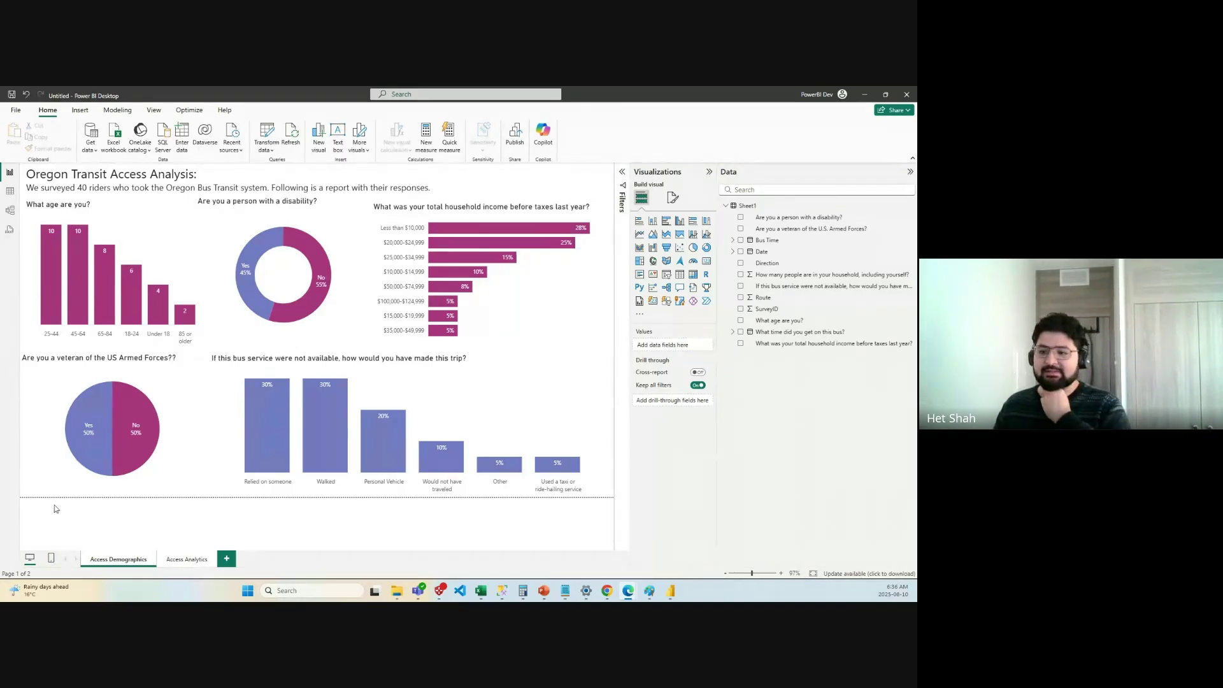
click(201, 560)
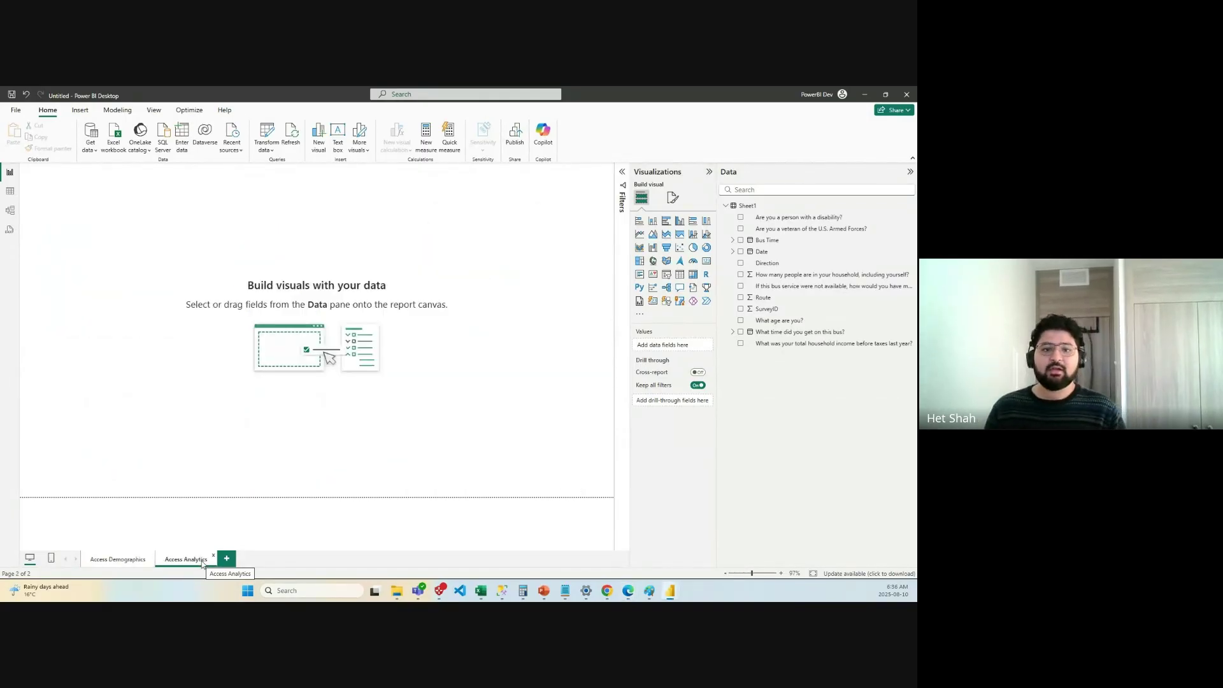
click(115, 561)
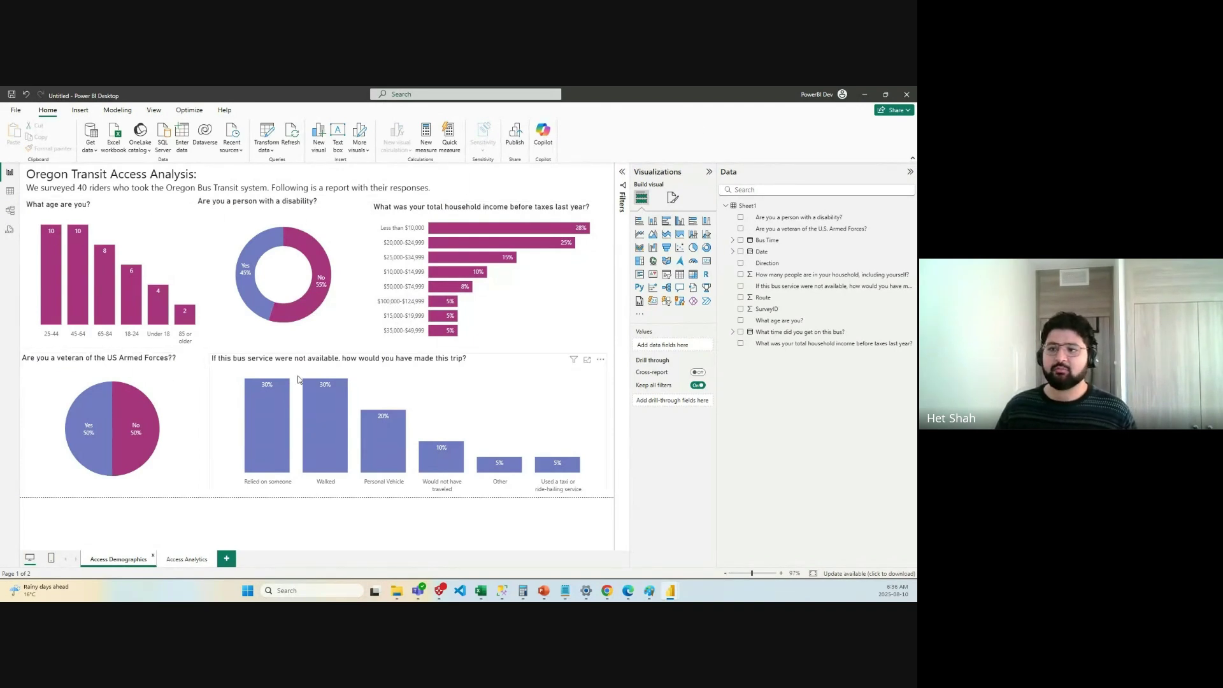
mouse_move(434, 303)
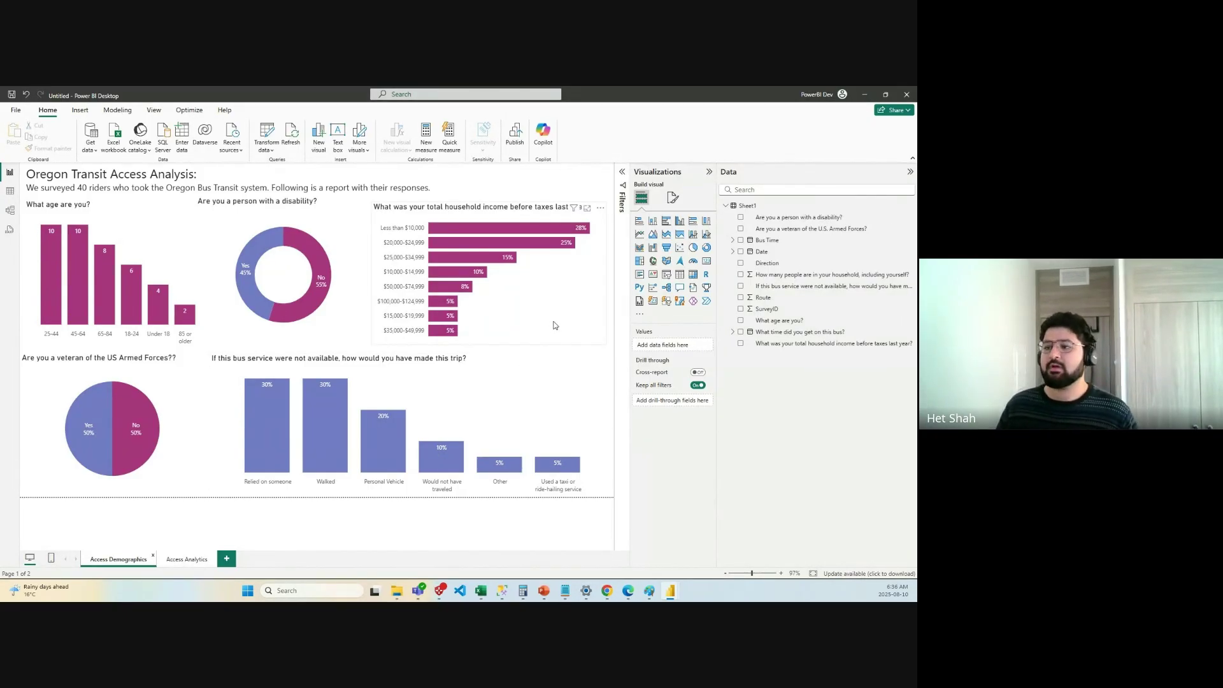
click(194, 559)
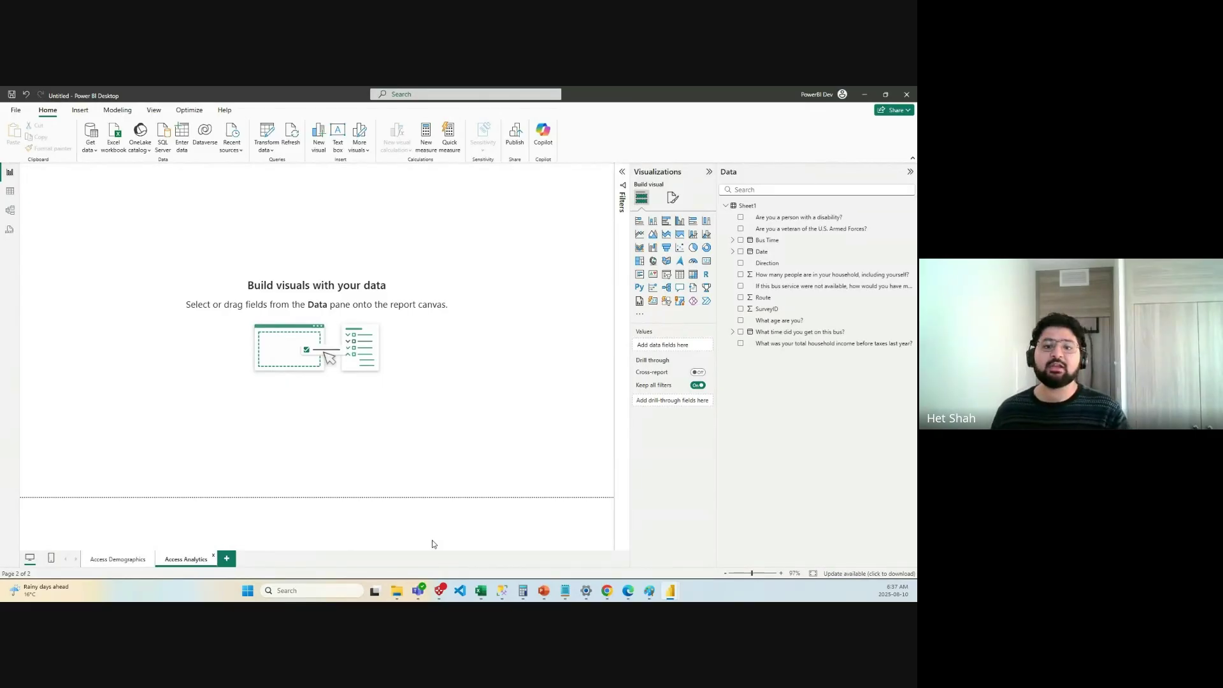
Copy the Oregon Transit Access Analysis title text box from the Access Demographics page onto the Access Analytics page.
click(114, 563)
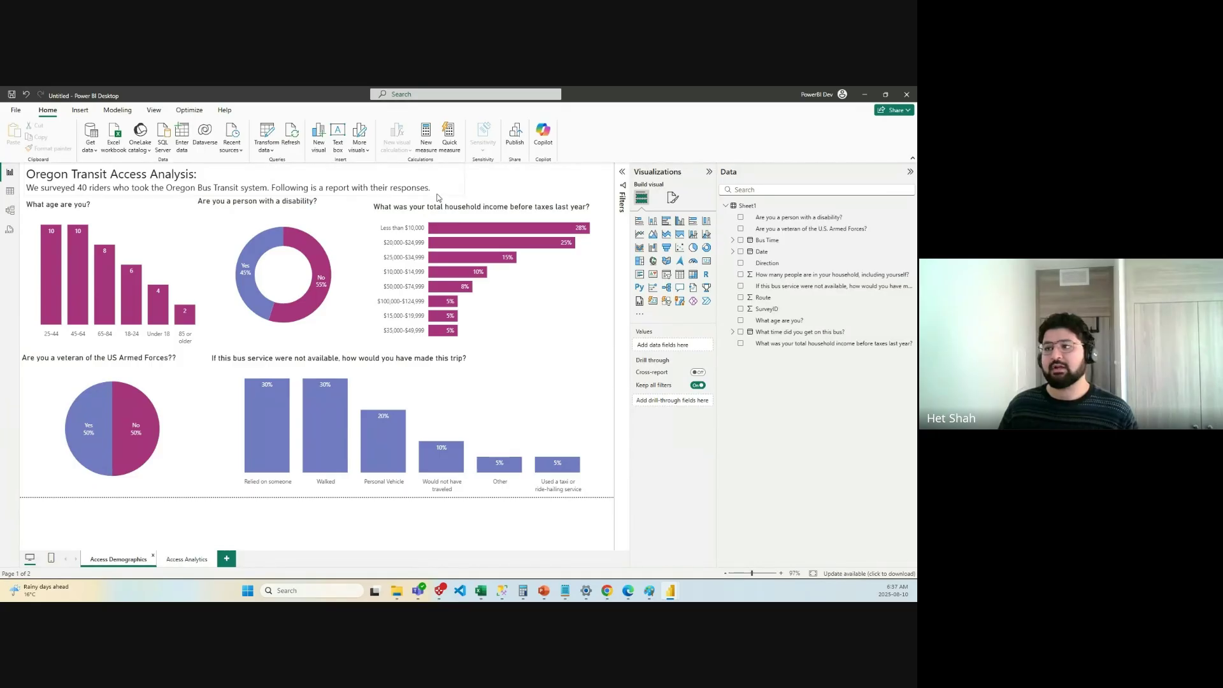
click(437, 196)
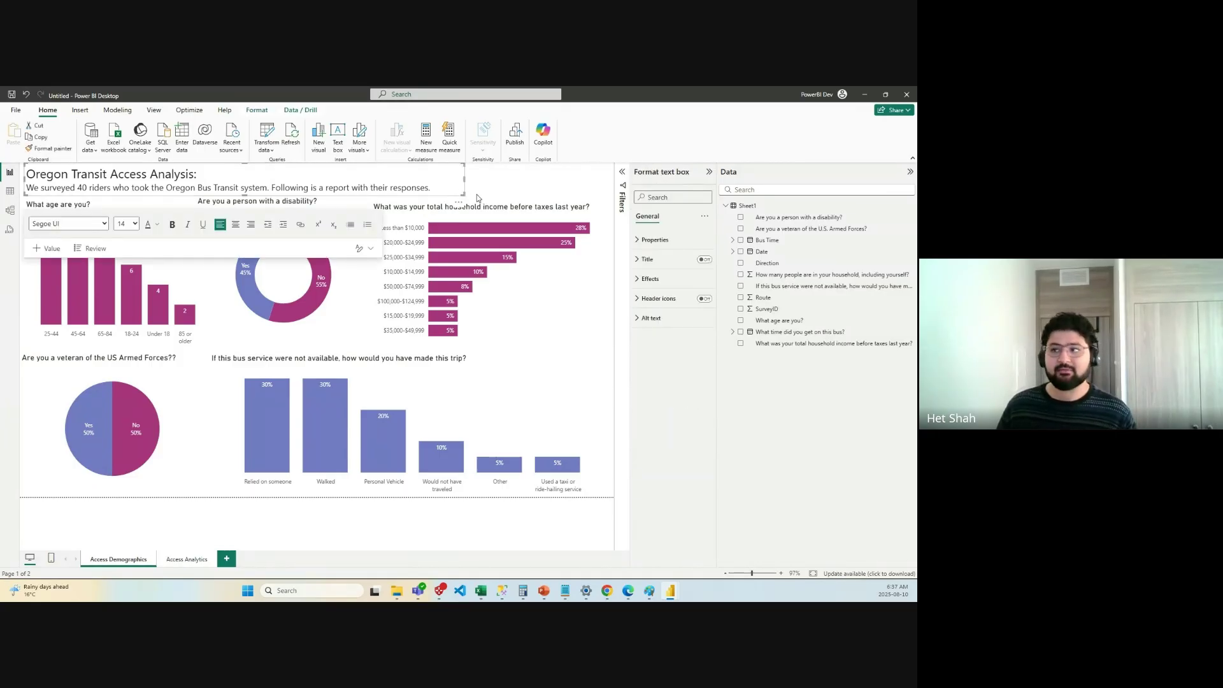
click(465, 192)
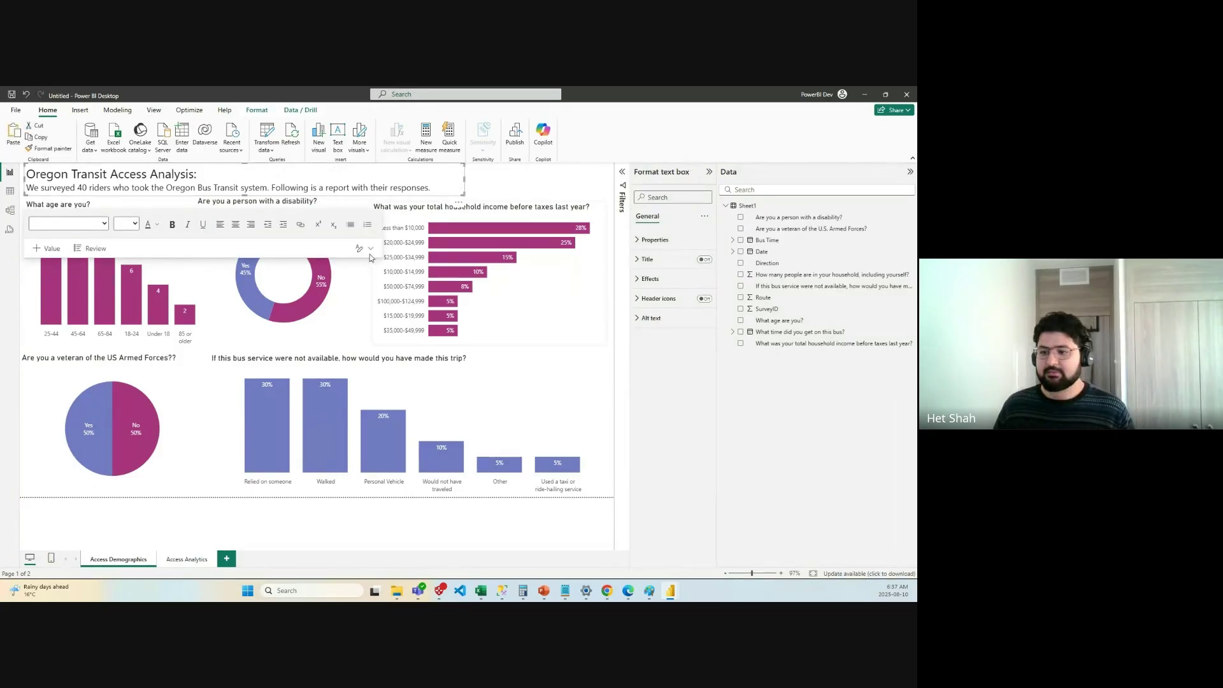
click(187, 559)
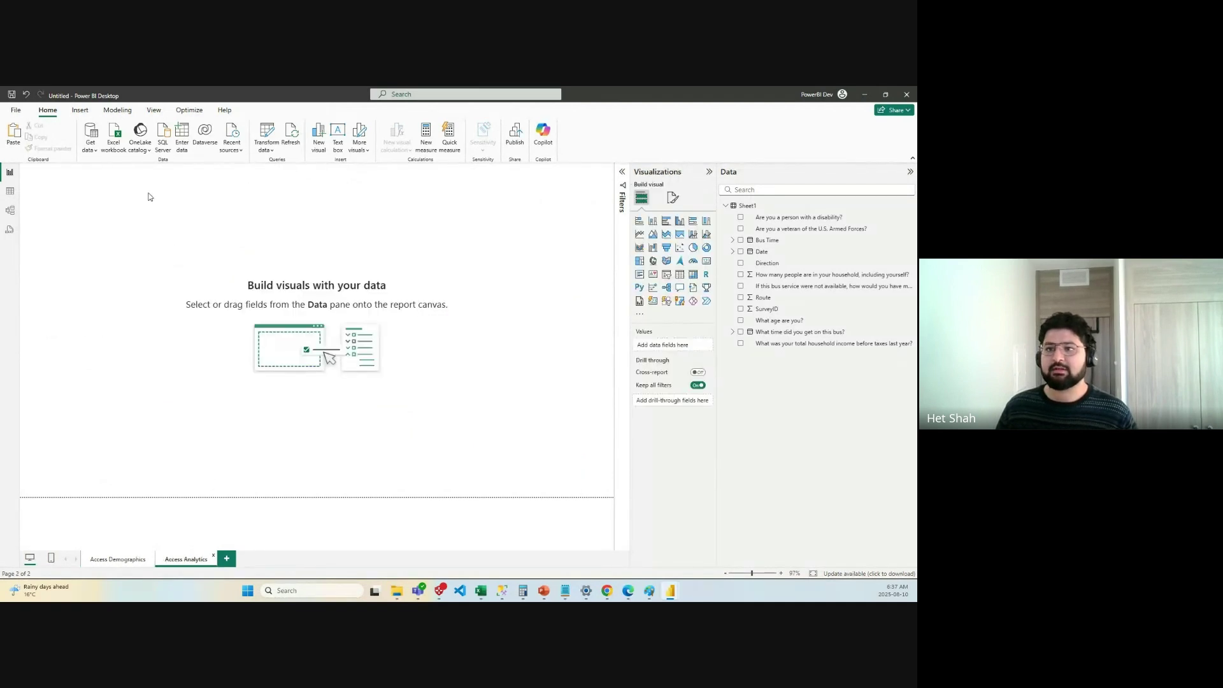
key(ctrl+v)
click(479, 251)
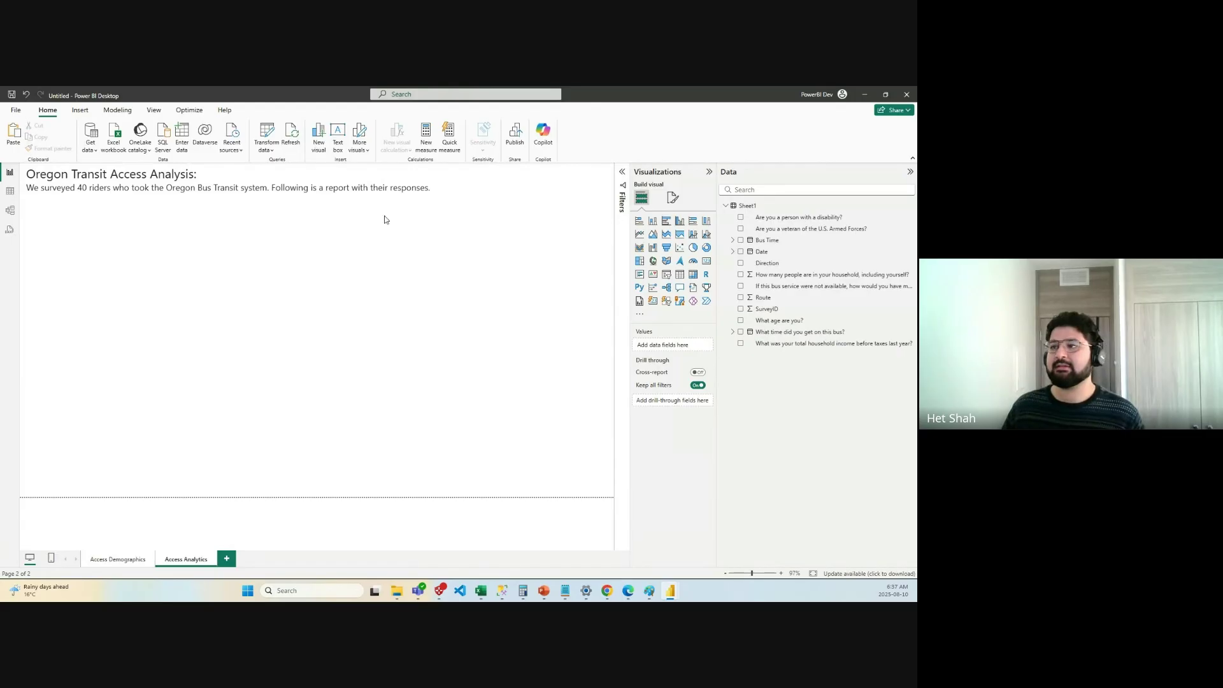
Try retyping the description line under the Access Analytics page title, and paste the original wording back.
drag(437, 190, 28, 191)
key(ctrl+c)
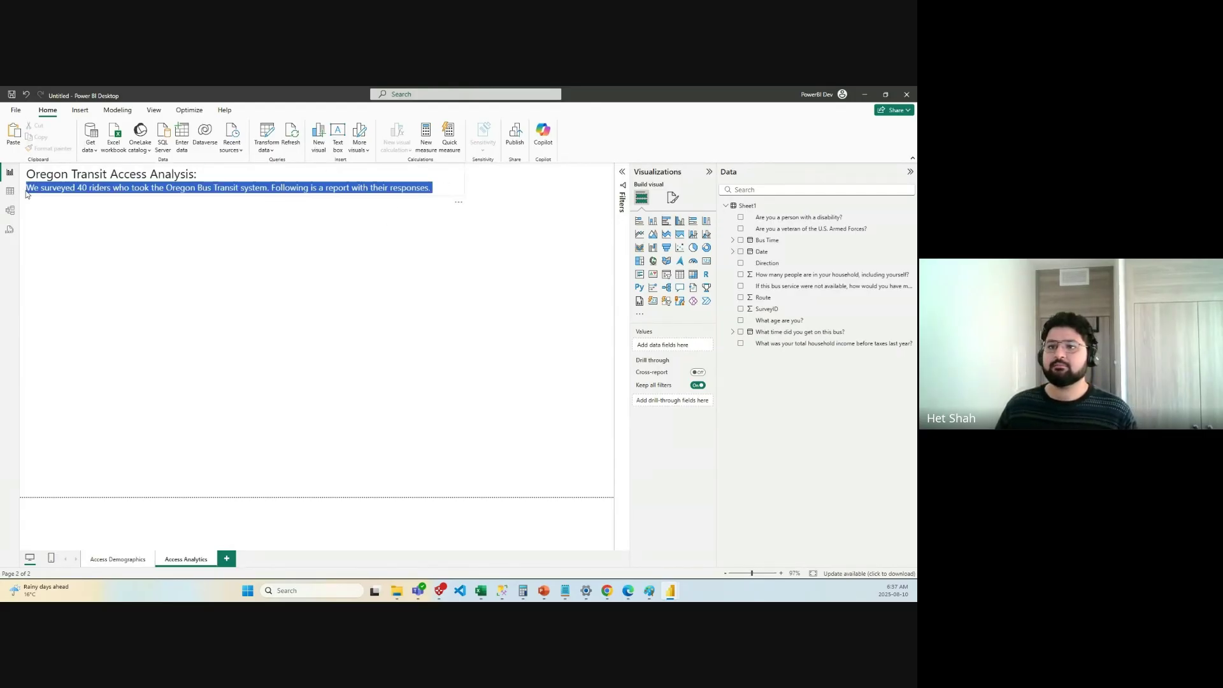
key(Delete)
text(We surveyed)
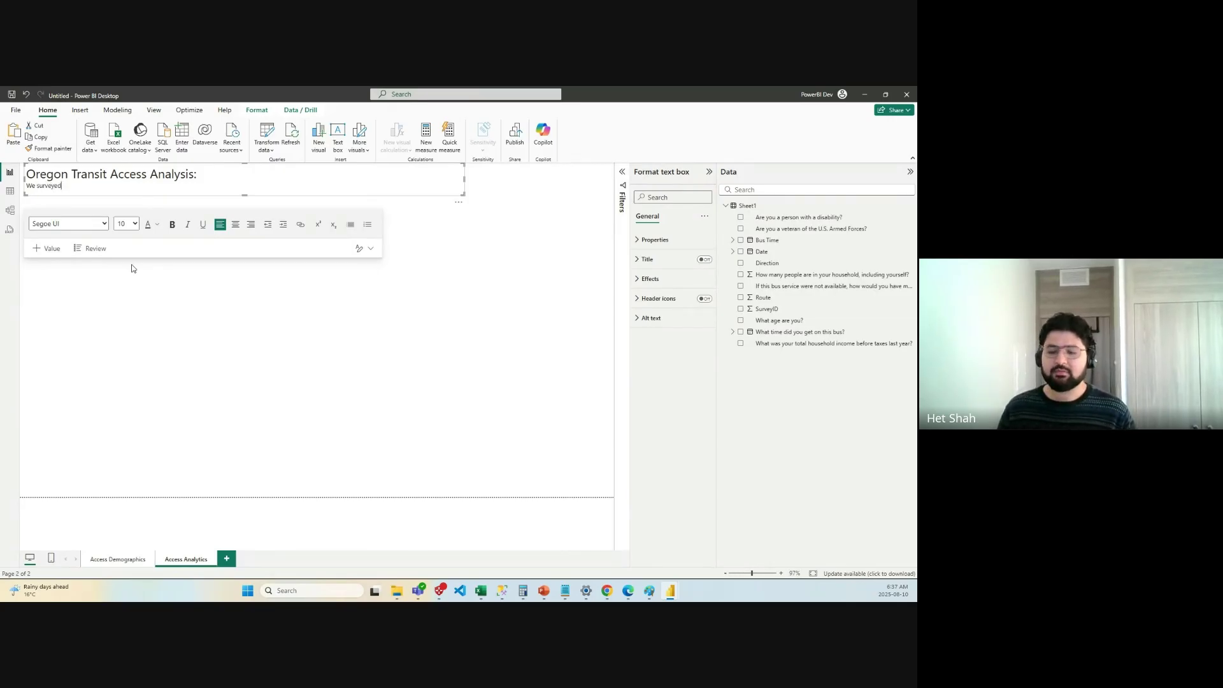
key(BackSpace)
key(BackSpace)
key(BackSpace)
key(BackSpace)
key(BackSpace)
key(BackSpace)
key(BackSpace)
key(BackSpace)
key(BackSpace)
key(BackSpace)
key(BackSpace)
key(ctrl+v)
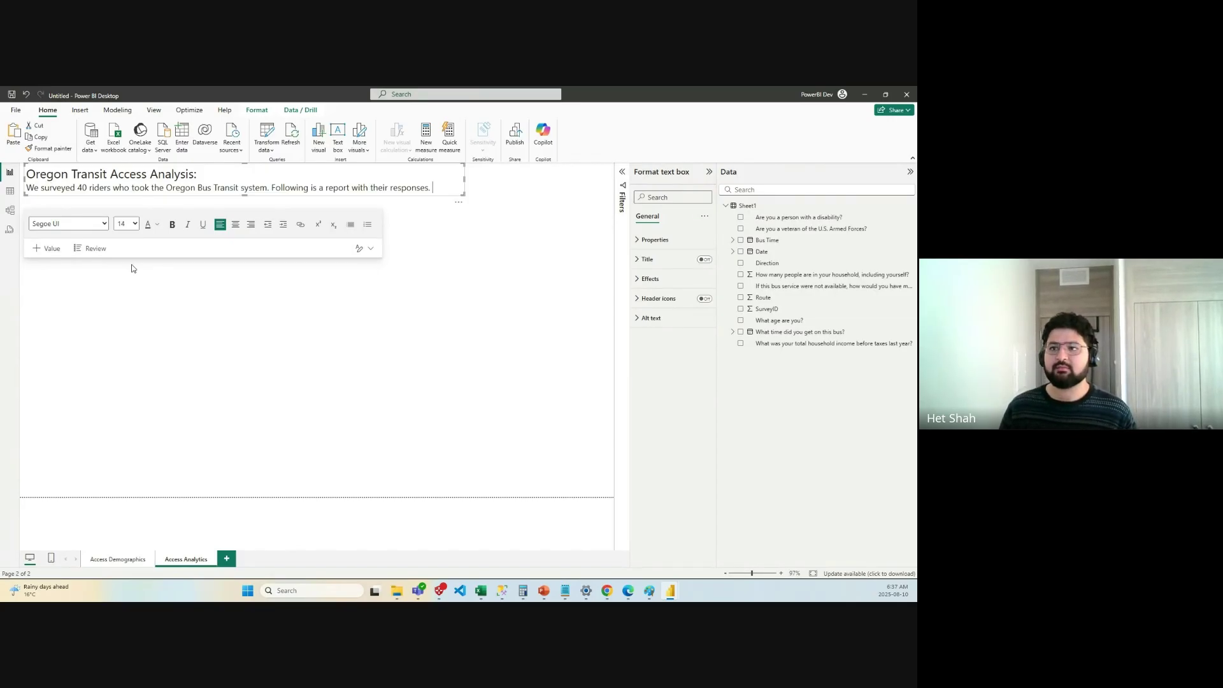
Try rewording the end of the description line to "report with their experiences".
drag(433, 188, 329, 193)
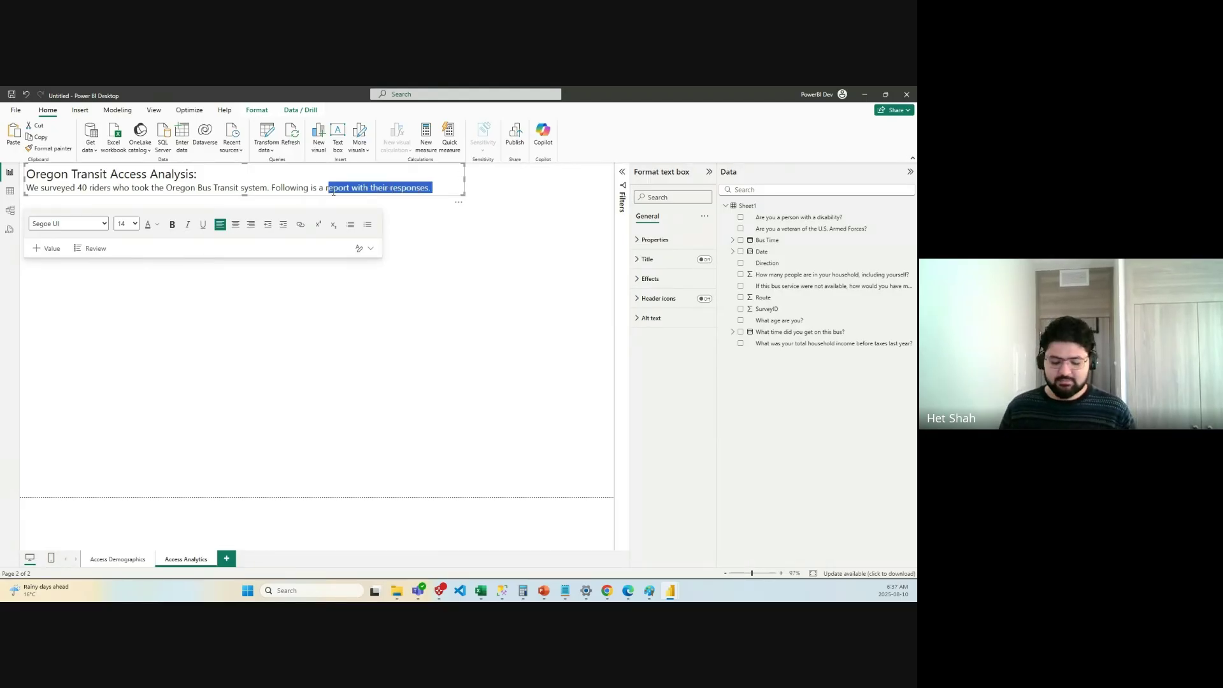
text(eport )
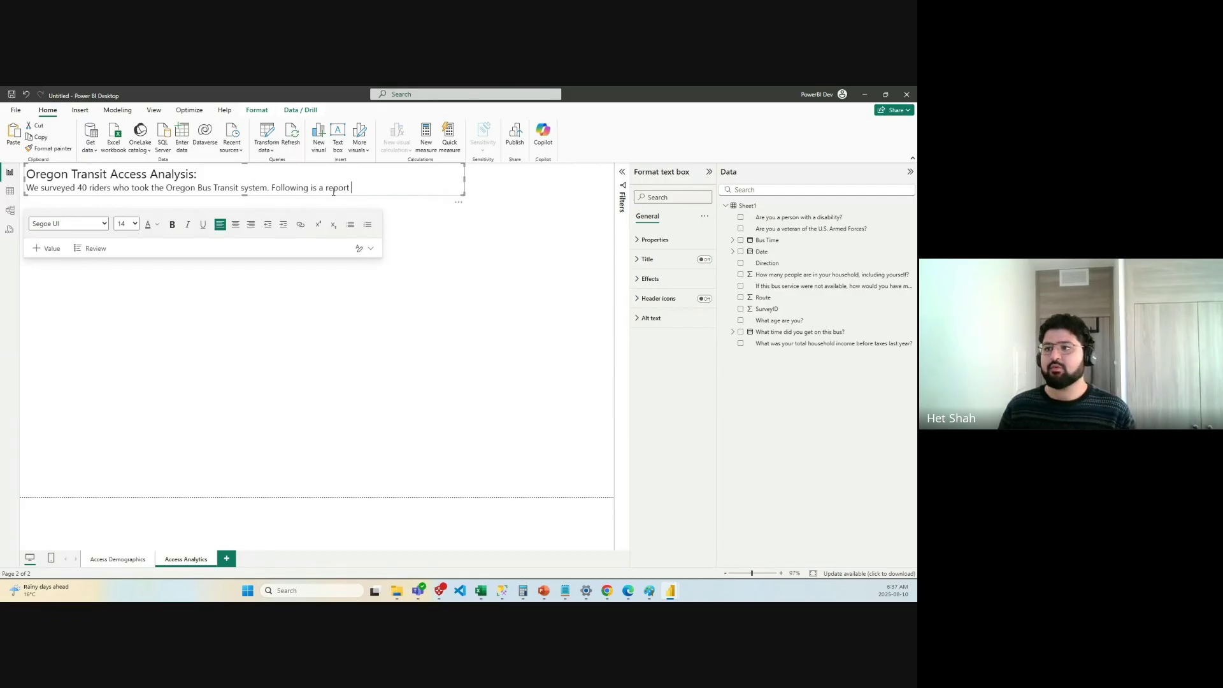
text(with their)
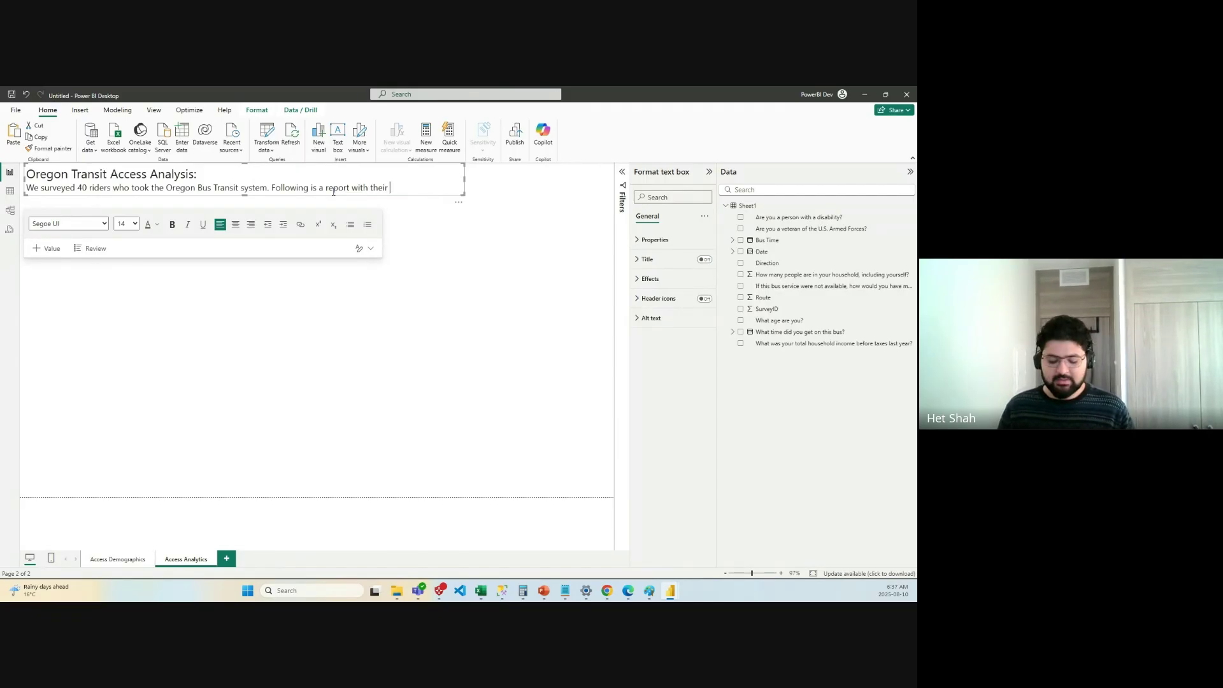
text( b)
key(BackSpace)
text(experiences)
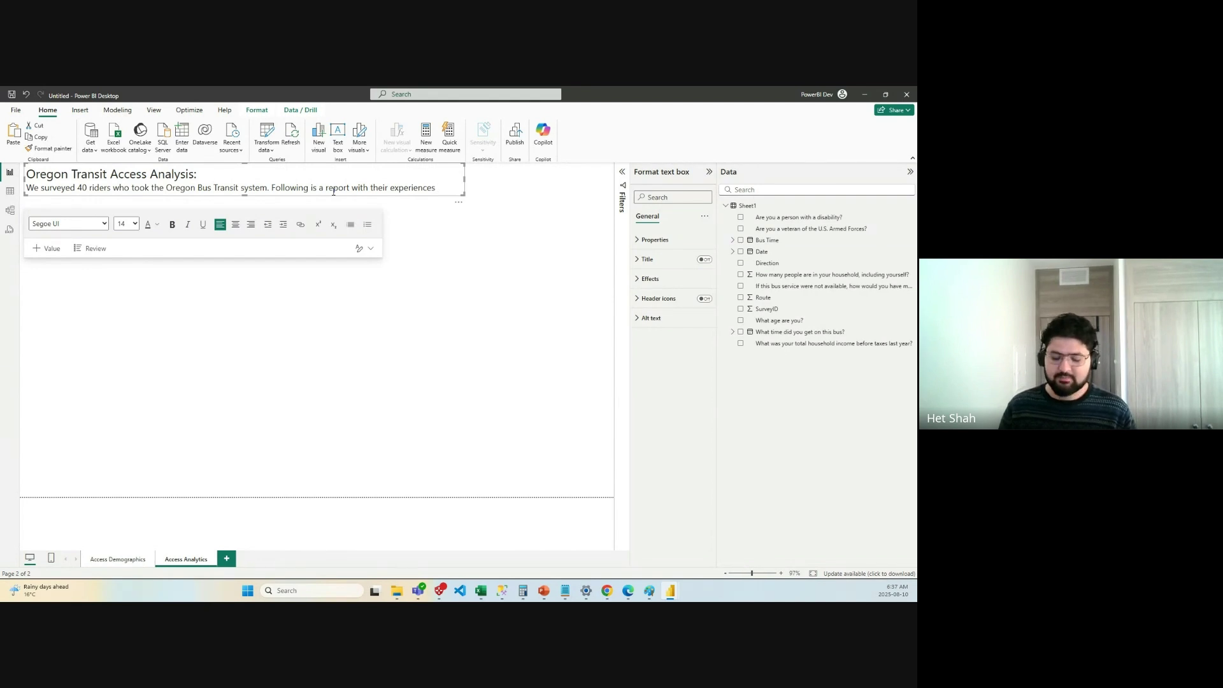
Remove the second sentence of the description, keeping only "We surveyed 40 riders who took the Oregon Bus Transit system.".
key(BackSpace)
key(BackSpace)
key(BackSpace)
key(BackSpace)
key(BackSpace)
key(BackSpace)
key(BackSpace)
key(BackSpace)
key(BackSpace)
key(BackSpace)
key(BackSpace)
key(BackSpace)
key(BackSpace)
key(BackSpace)
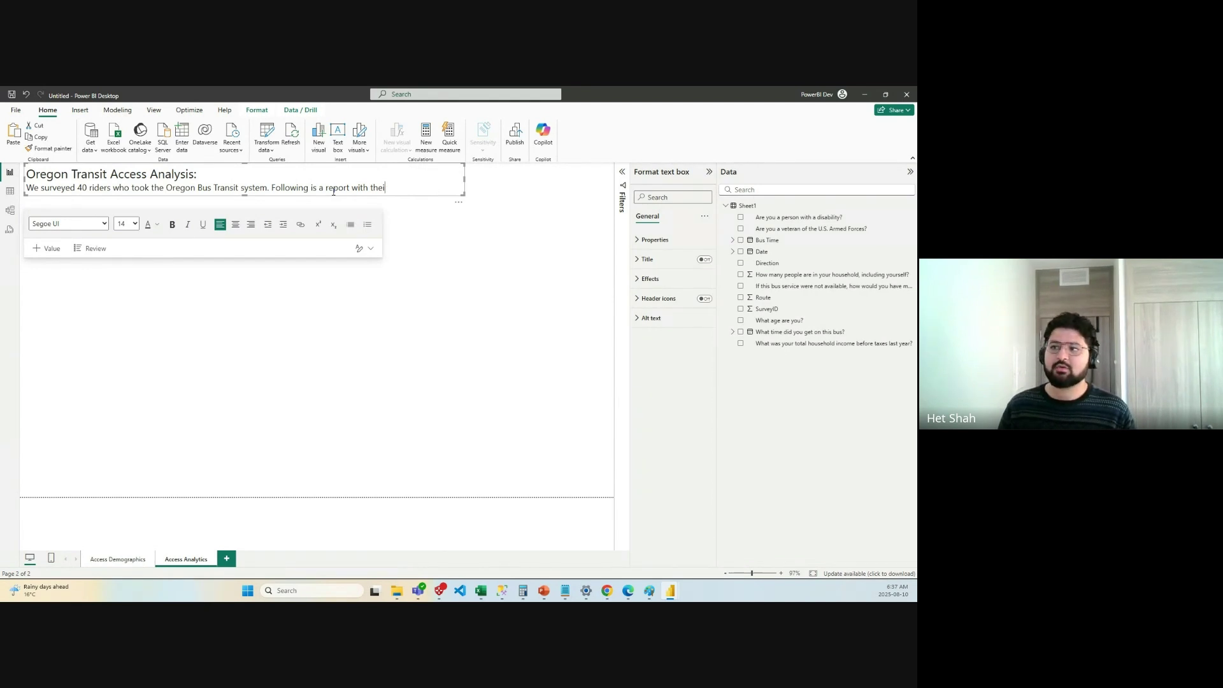
key(BackSpace)
key(BackSpace)
key(BackSpace)
key(BackSpace)
key(BackSpace)
key(BackSpace)
key(BackSpace)
key(BackSpace)
key(BackSpace)
key(BackSpace)
key(BackSpace)
key(BackSpace)
key(BackSpace)
key(BackSpace)
key(BackSpace)
key(BackSpace)
key(BackSpace)
key(BackSpace)
key(BackSpace)
key(BackSpace)
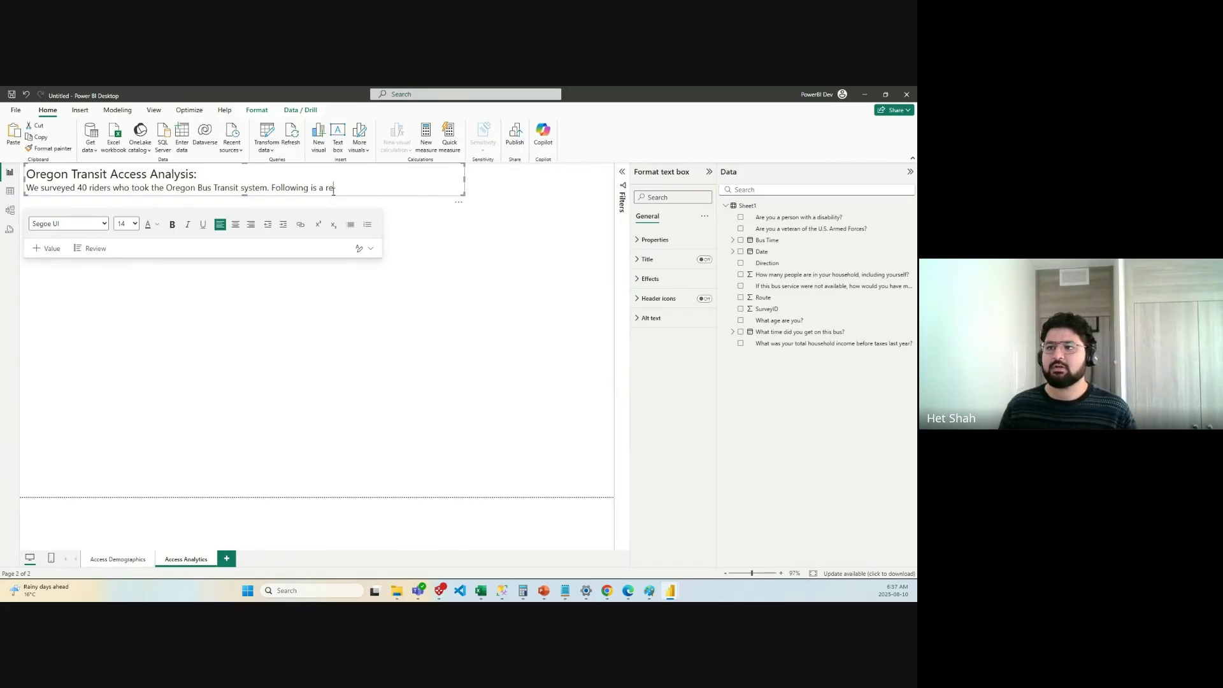
key(BackSpace)
key(BackSpace)
key(BackSpace)
key(BackSpace)
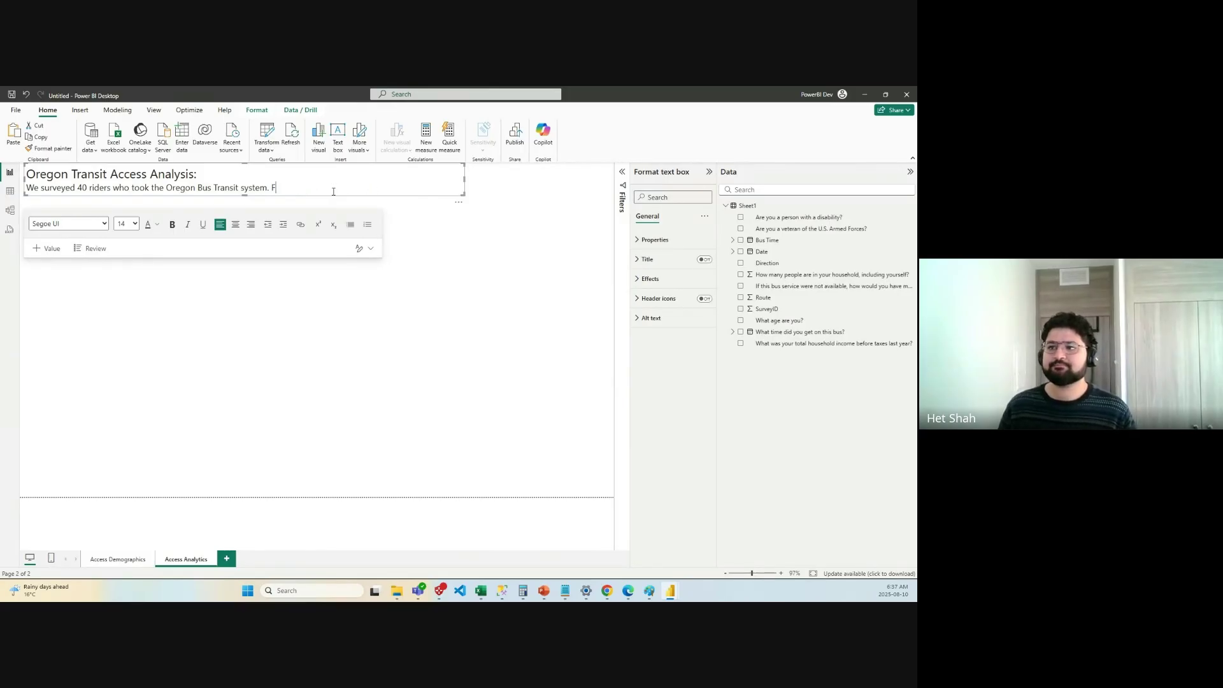
key(BackSpace)
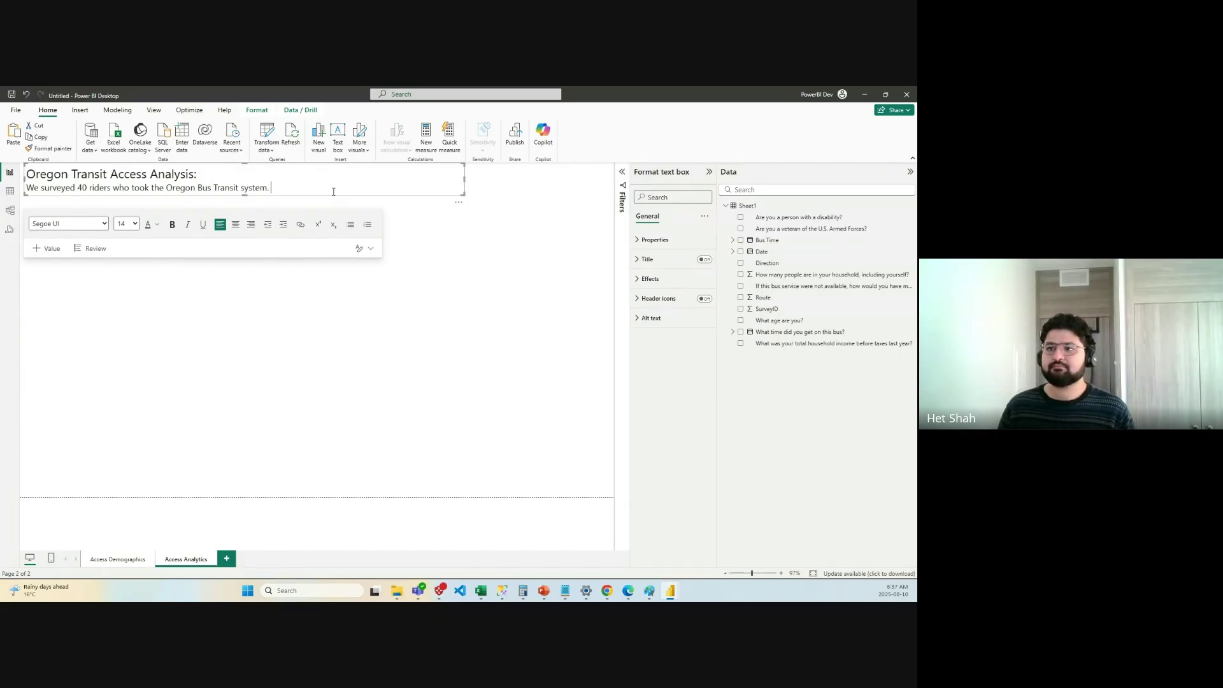
Add the sentence "We asked them the time they got on to the bus." to the end of the description line.
text(We )
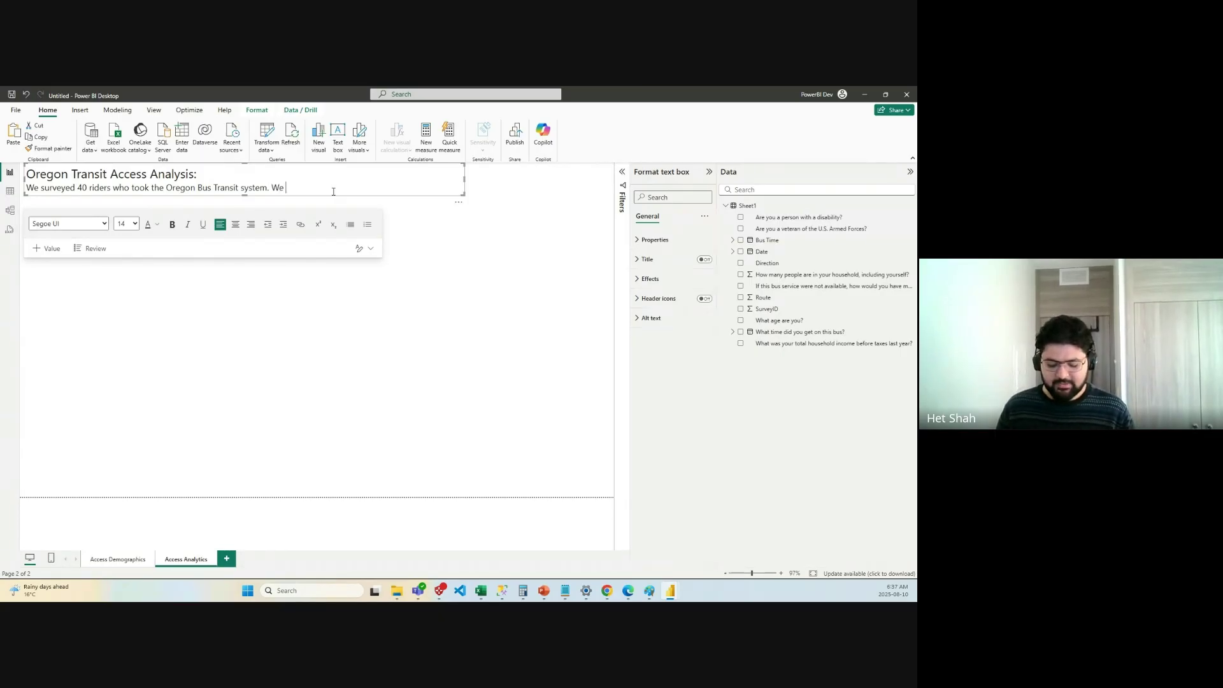
text(asked them )
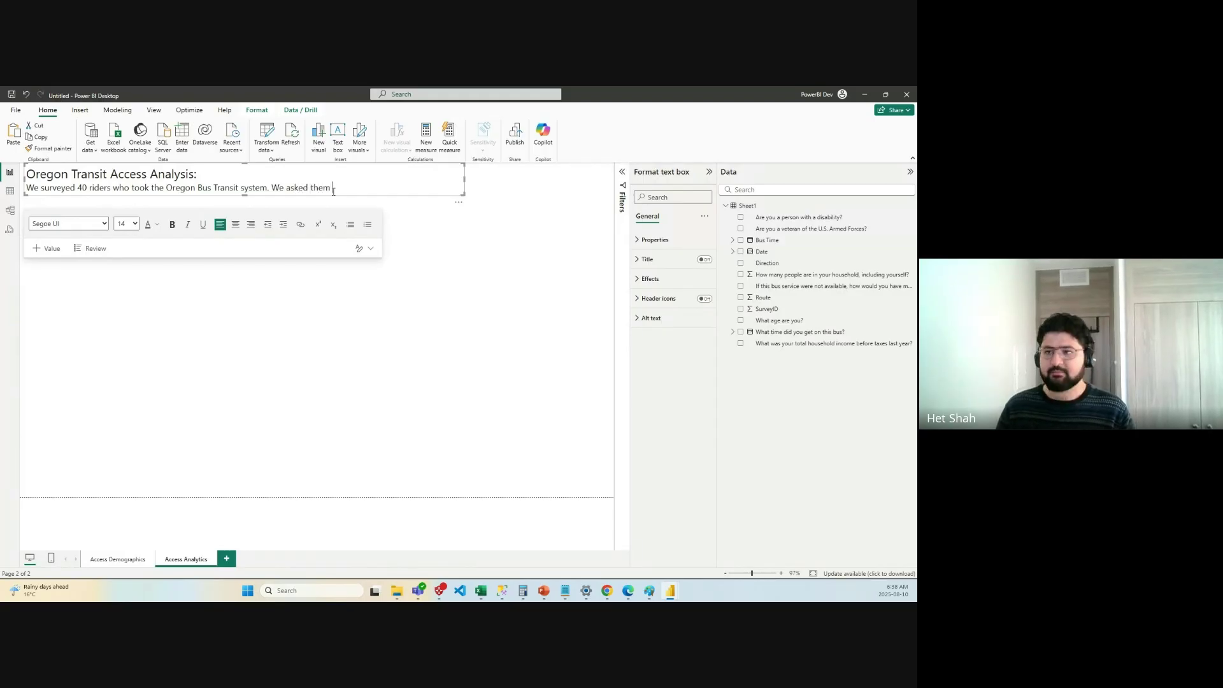
text(the time they )
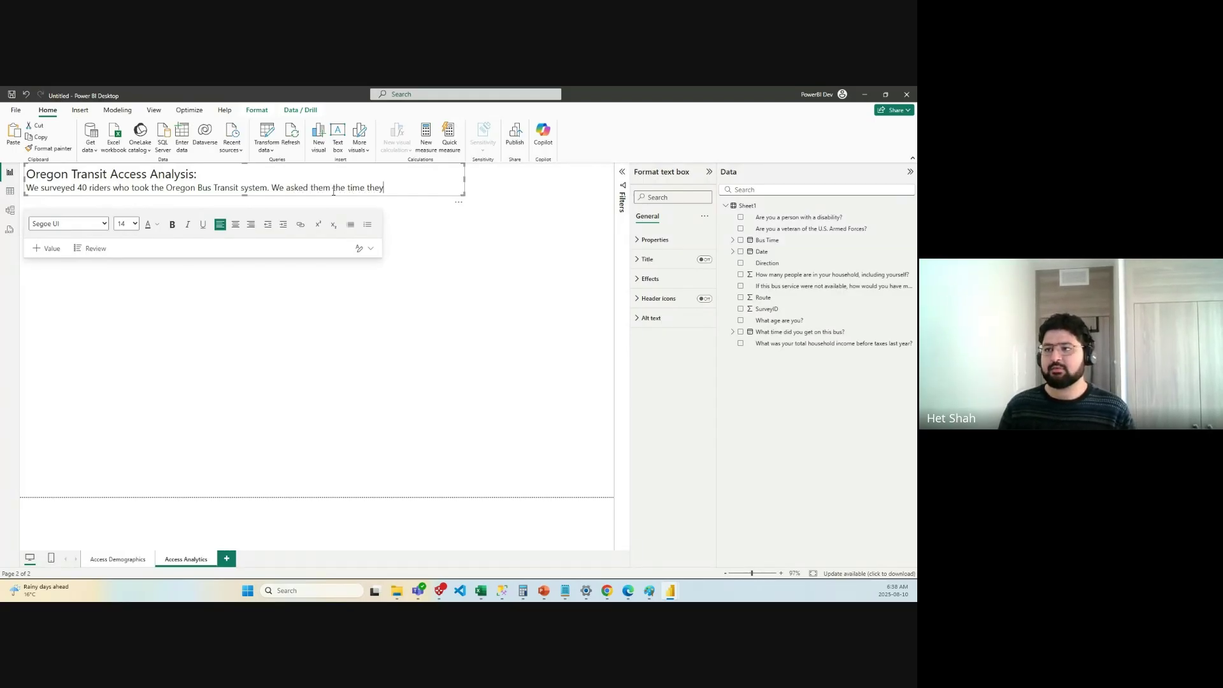
text(got on )
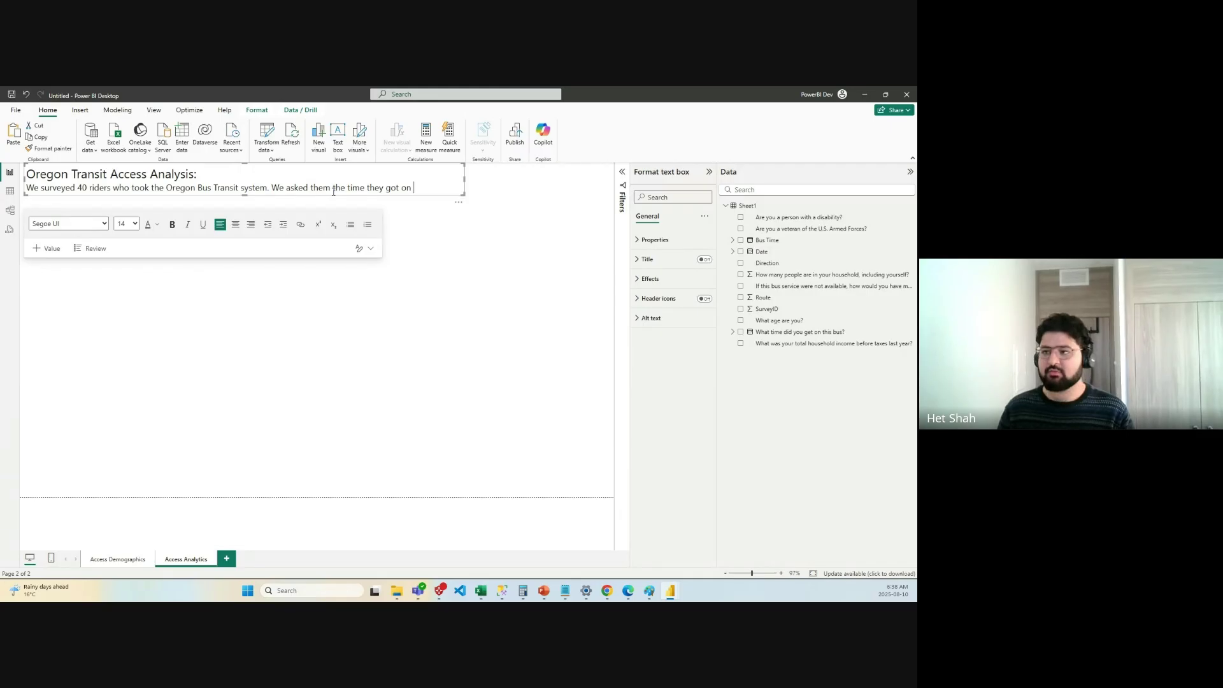
text(to the bus.)
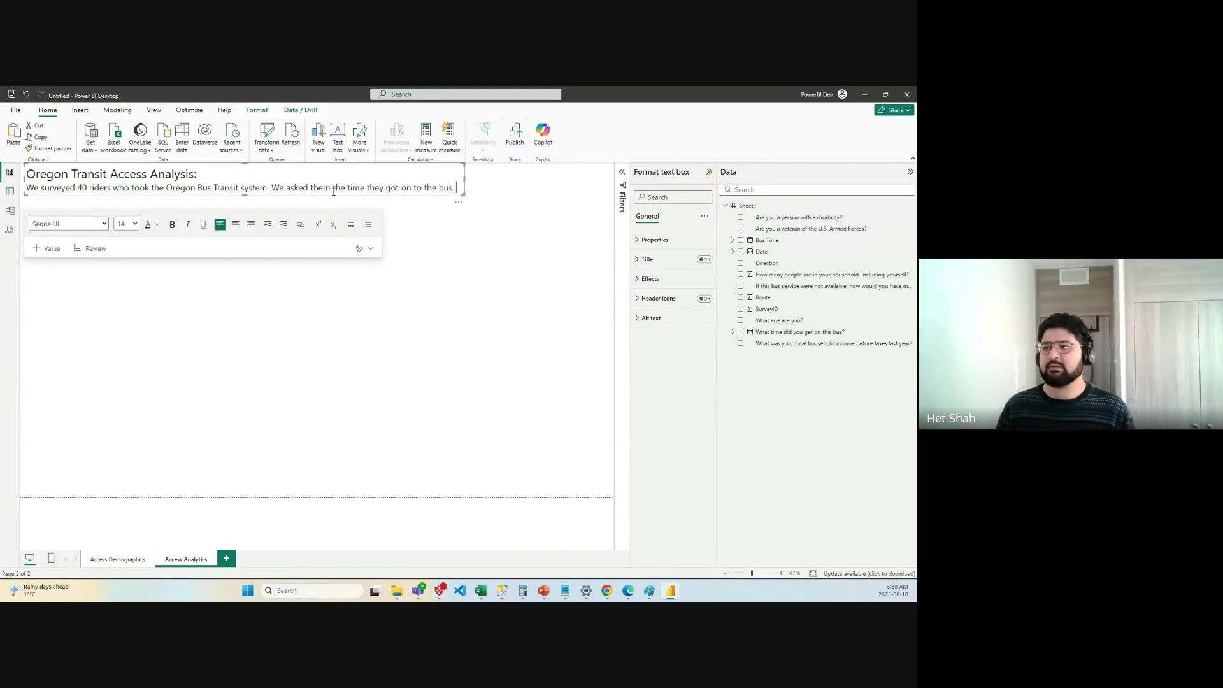
Append "Following is an analysis of Bus Delay" to the description and widen the text box to nearly the full page width.
key(Return)
text(Followin)
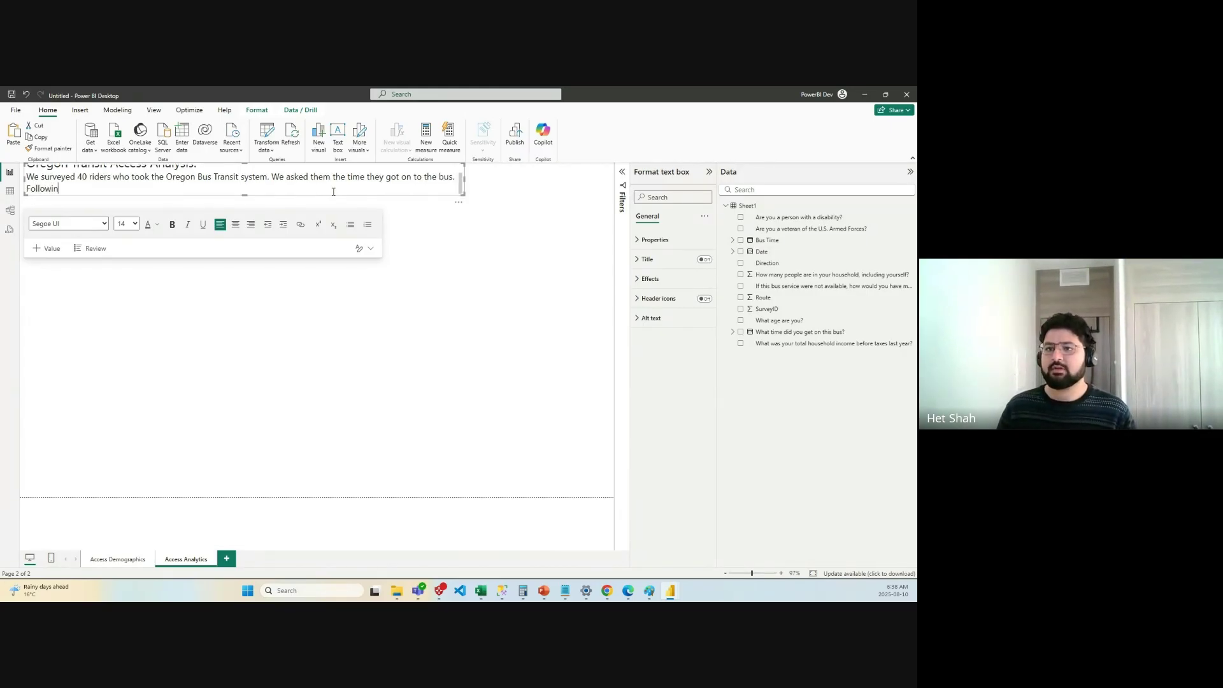
text(g is an analy)
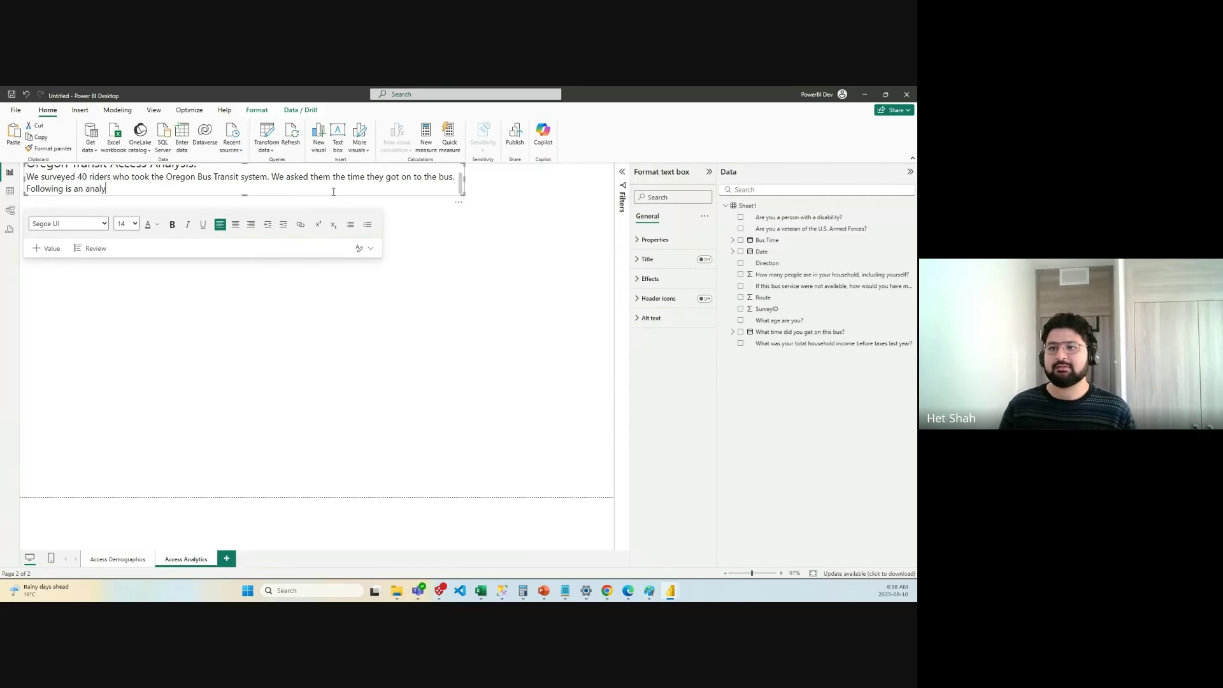
text(sis of )
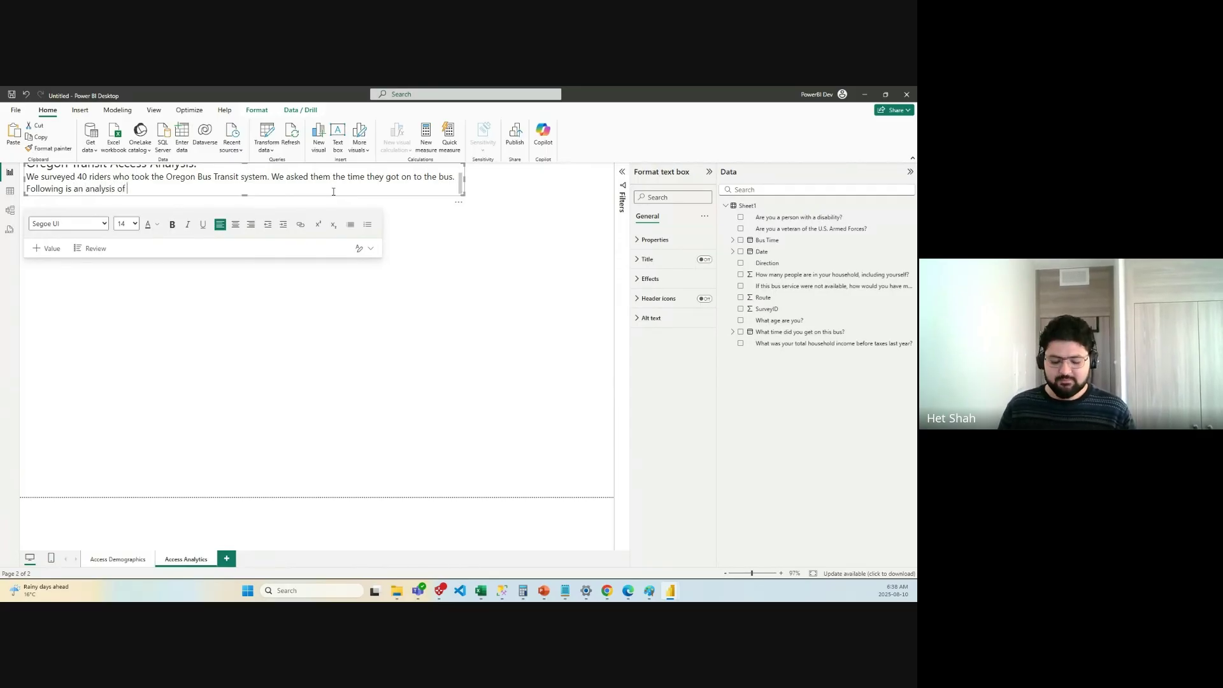
text(Bus Dela)
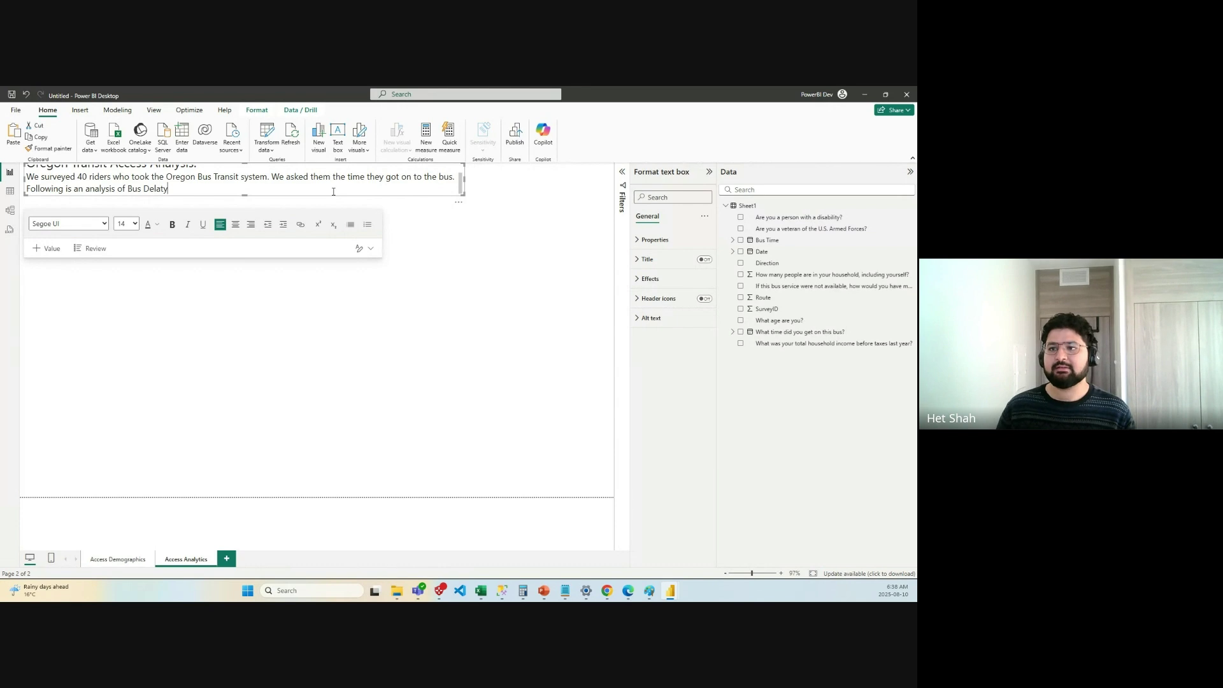
text(y)
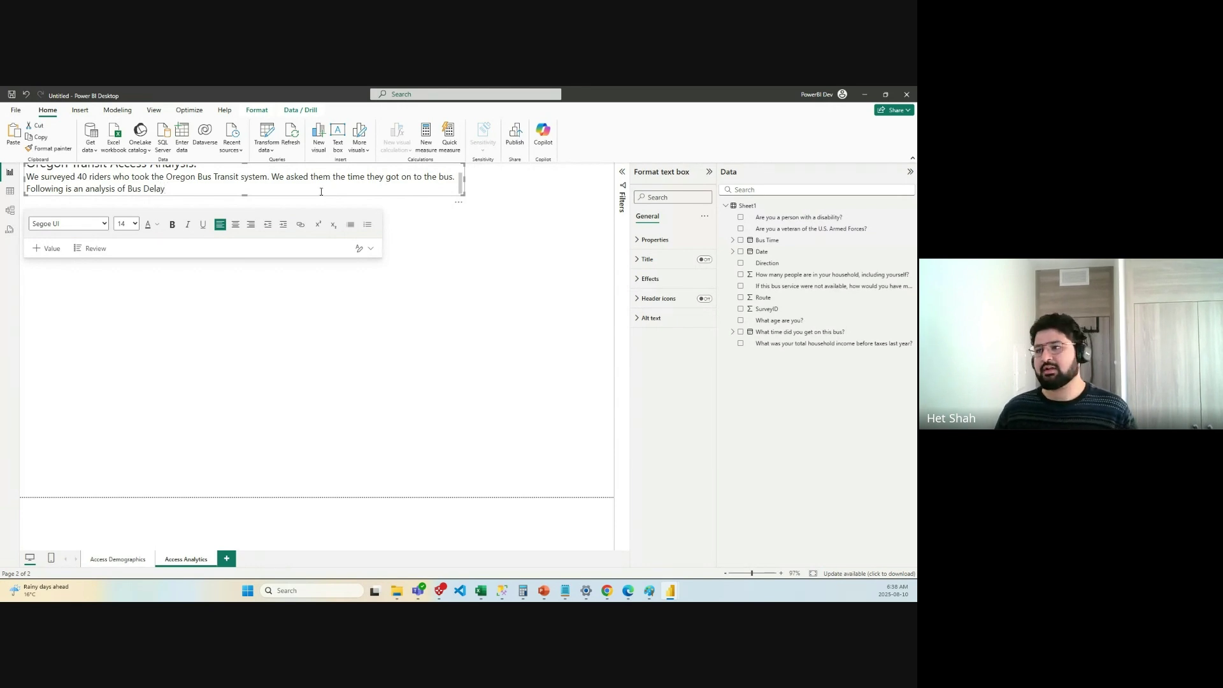
drag(464, 183, 607, 184)
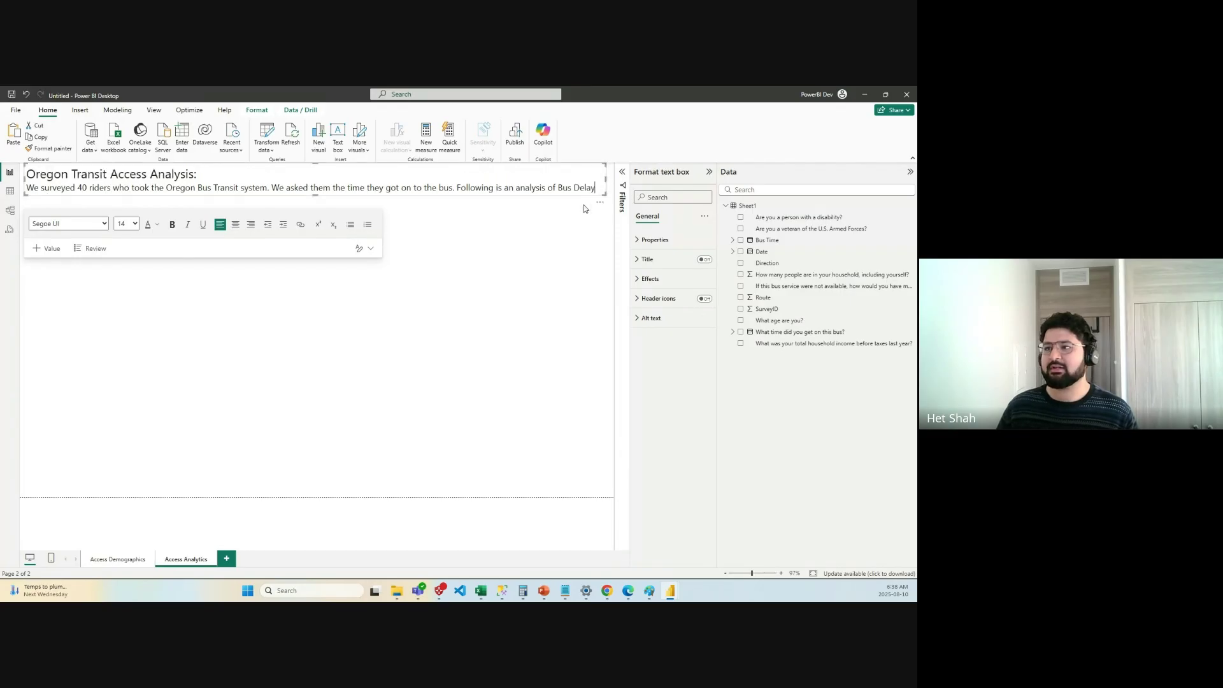
click(538, 234)
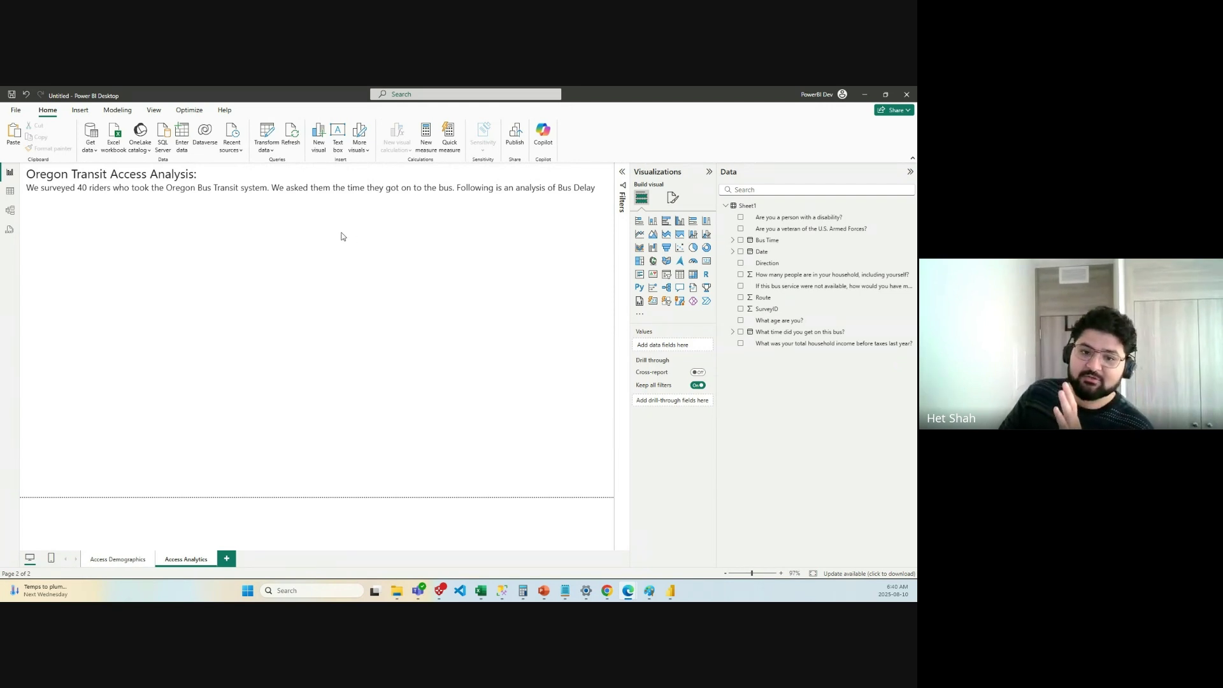
Open the Sheet1 query in the Power Query Editor and look through its rows and columns.
click(269, 147)
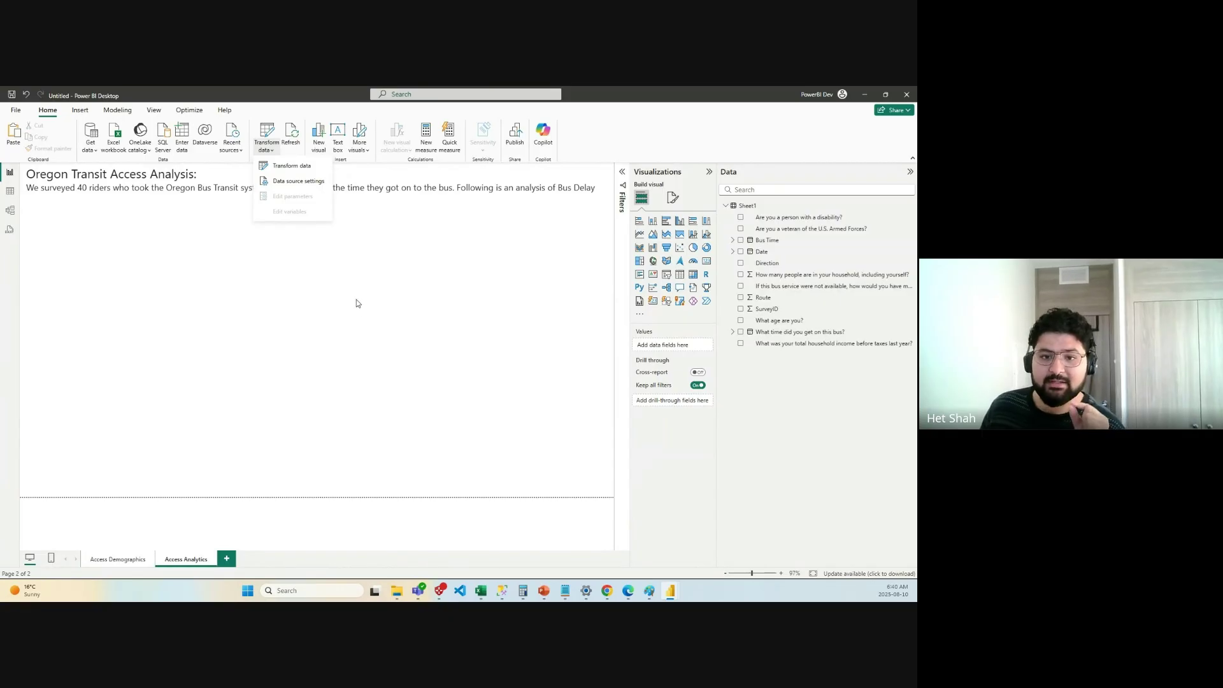
click(130, 115)
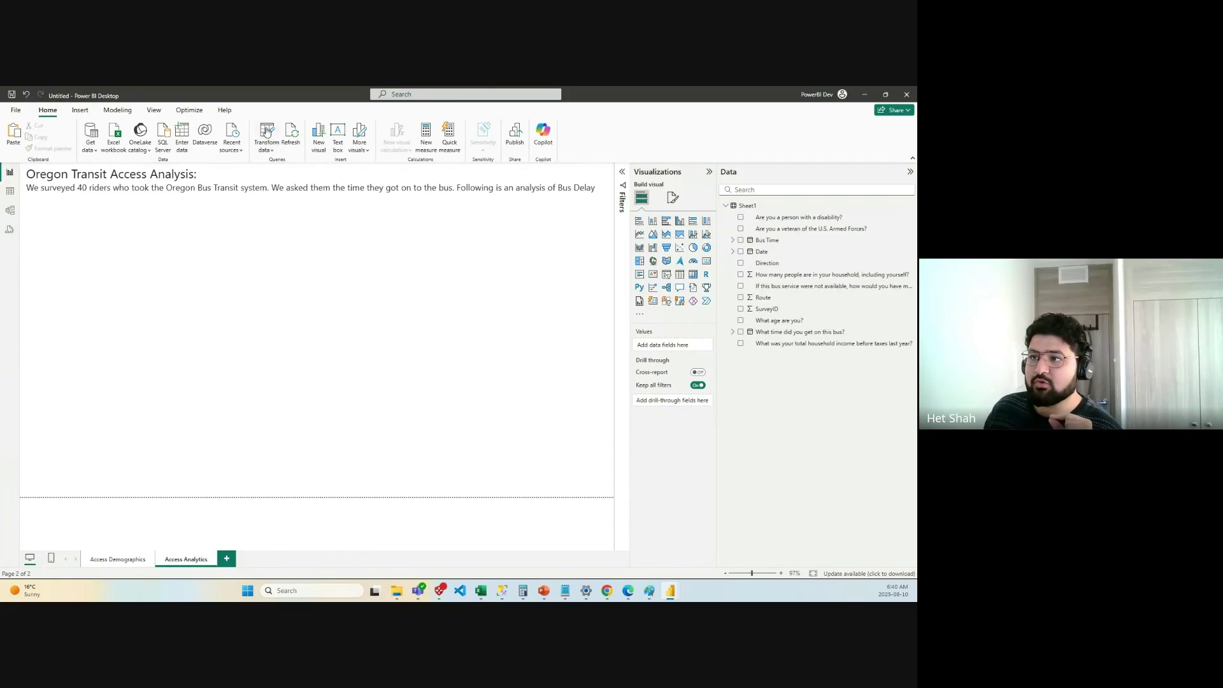
click(270, 149)
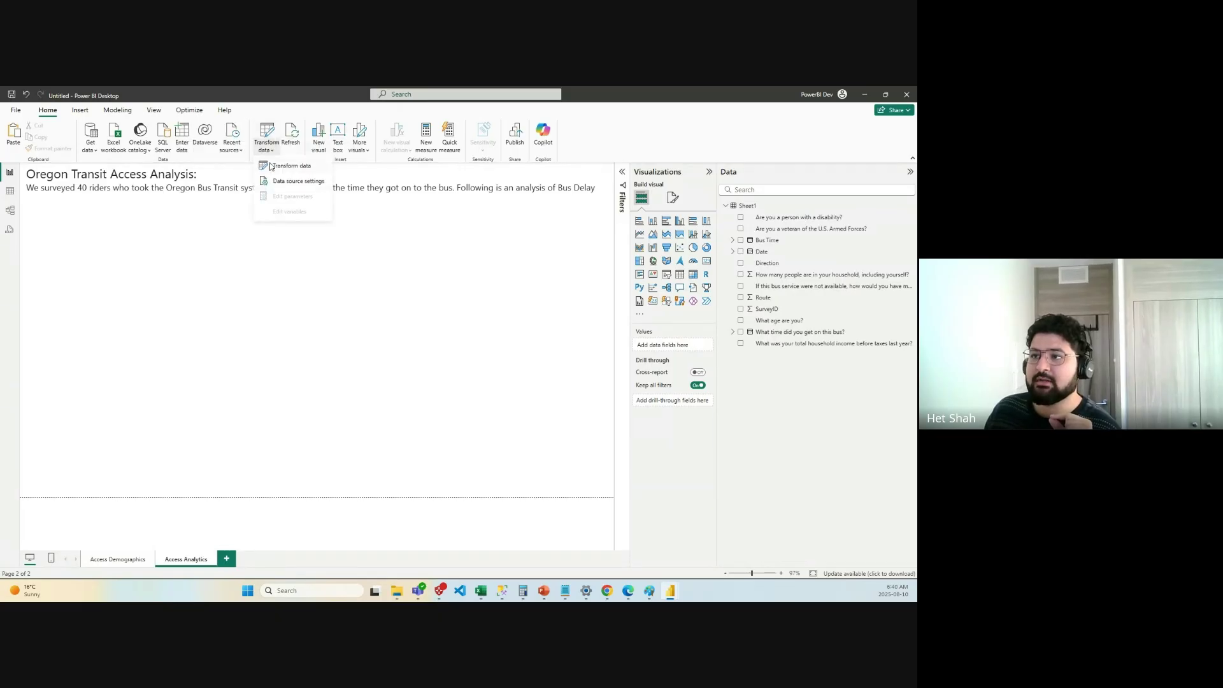
click(275, 172)
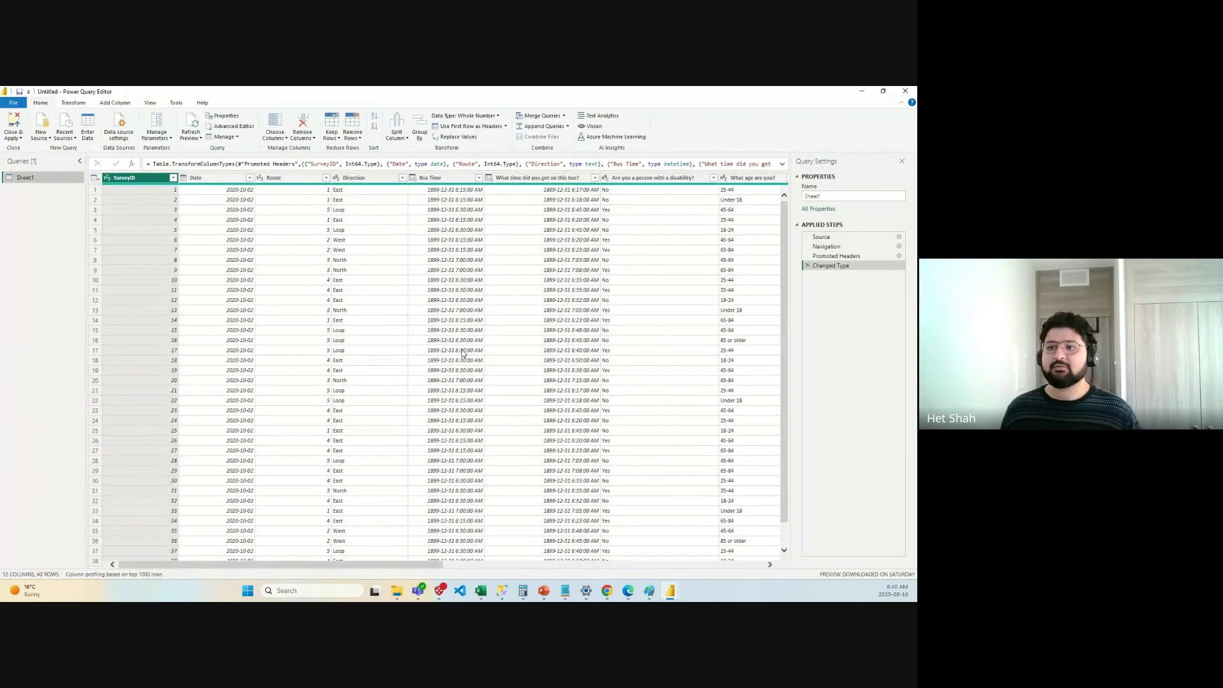
scroll(309, 350, down, 1)
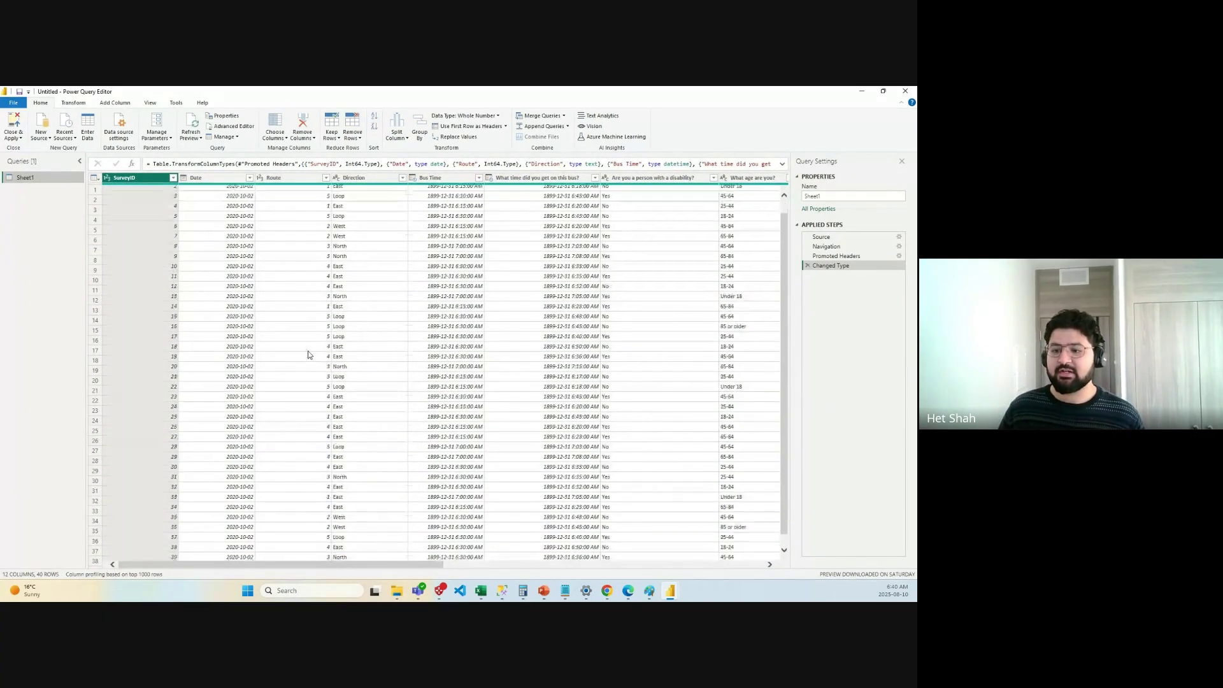
scroll(248, 193, up, 1)
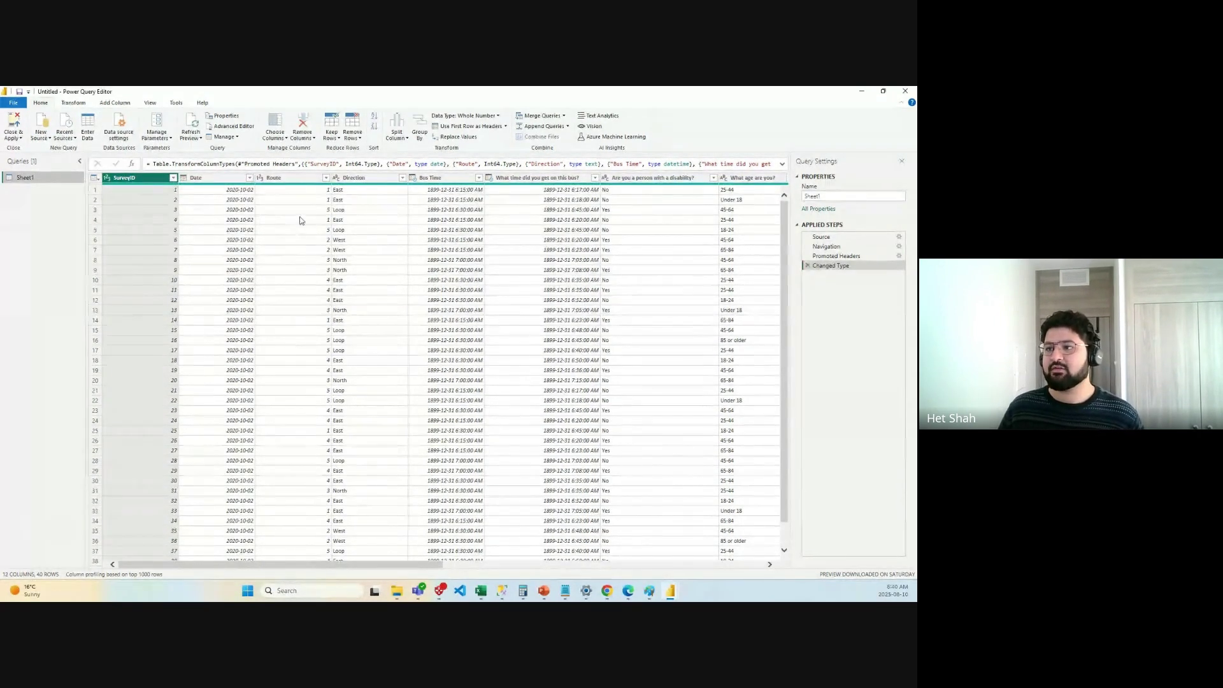
drag(405, 564, 493, 565)
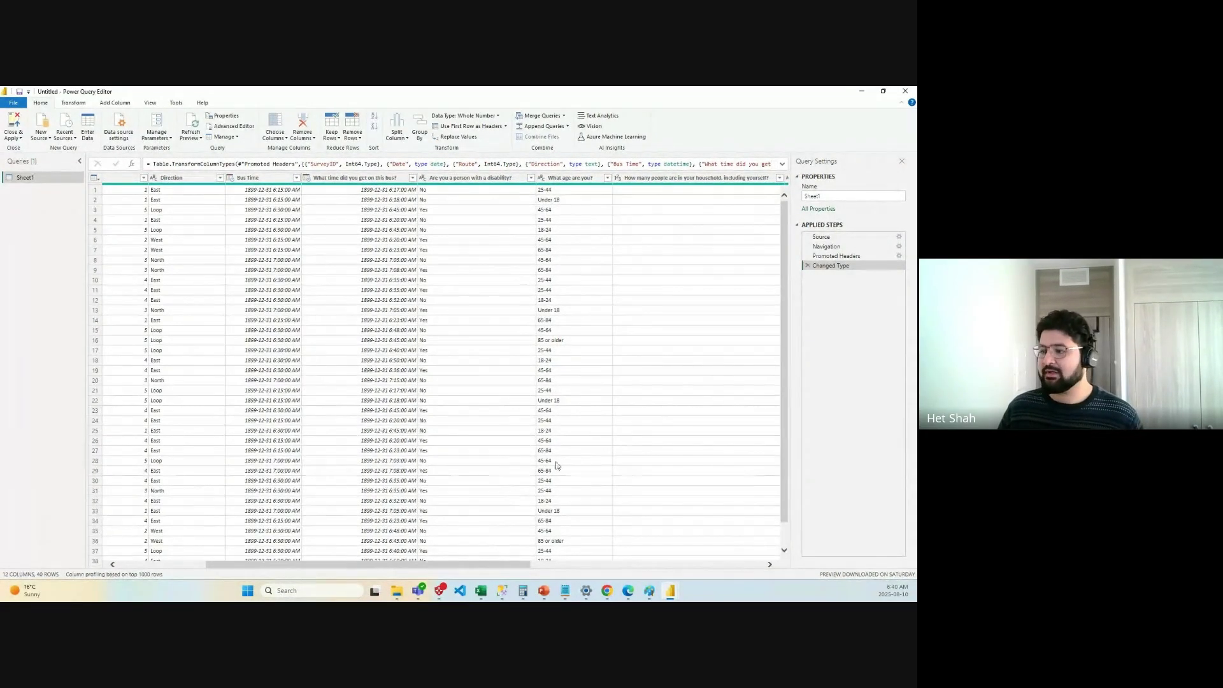
drag(500, 564, 735, 564)
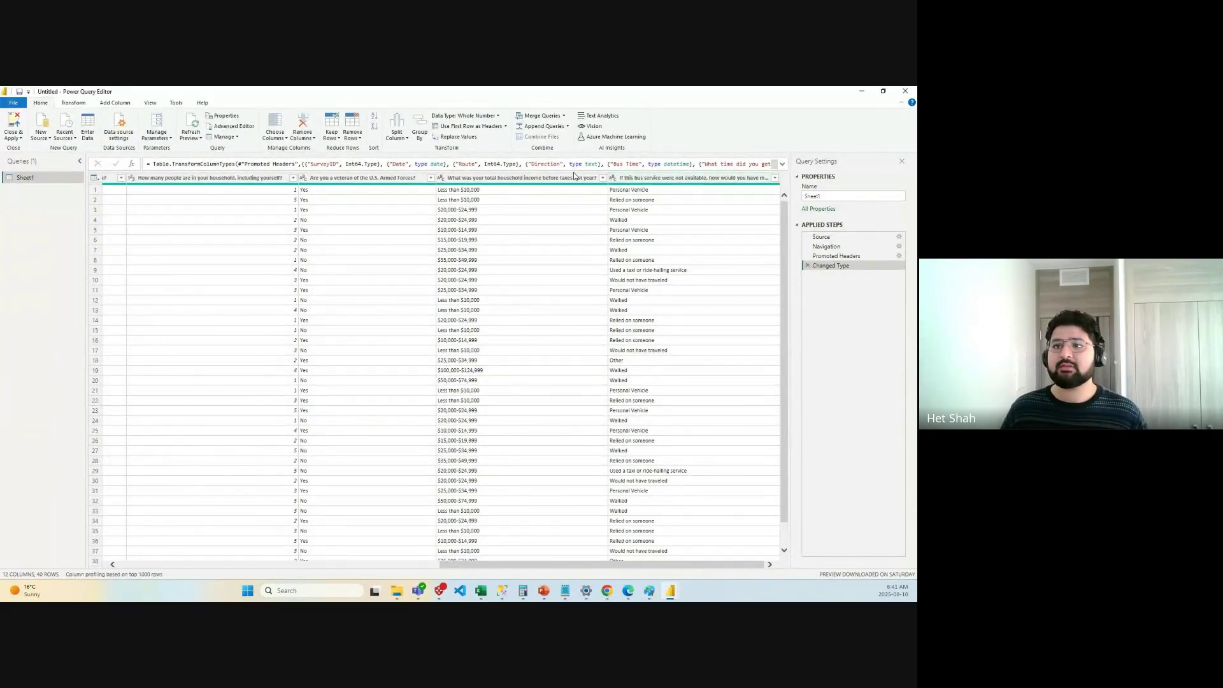
click(116, 105)
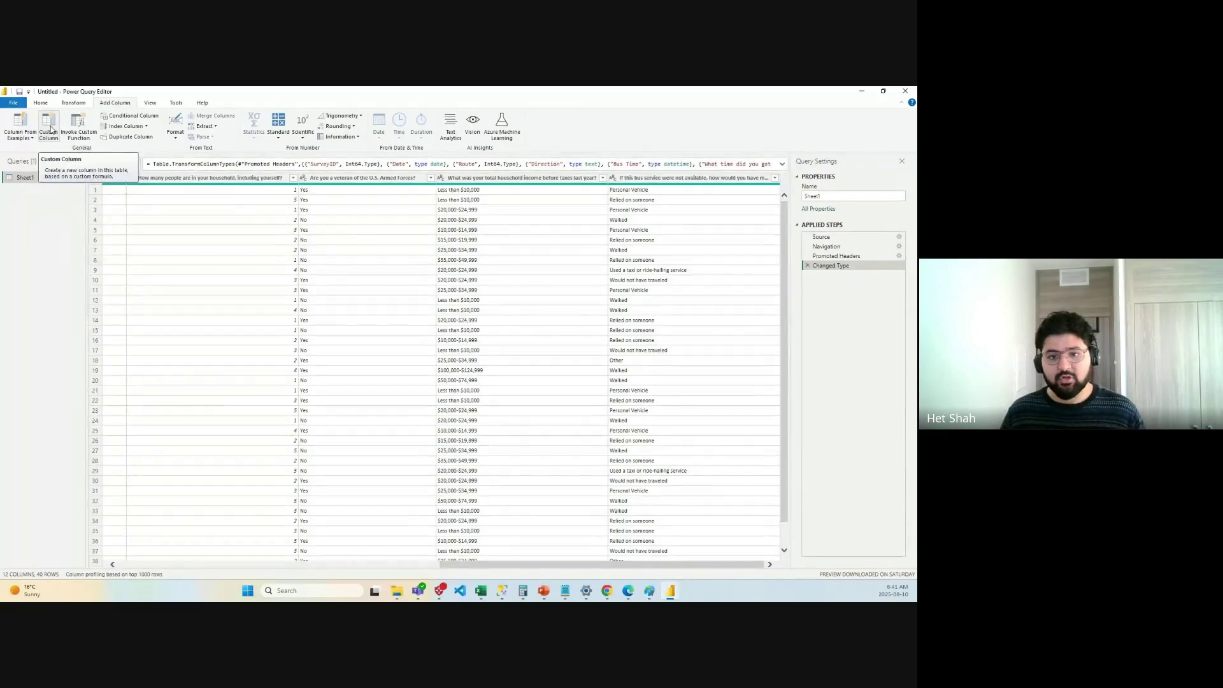
click(45, 138)
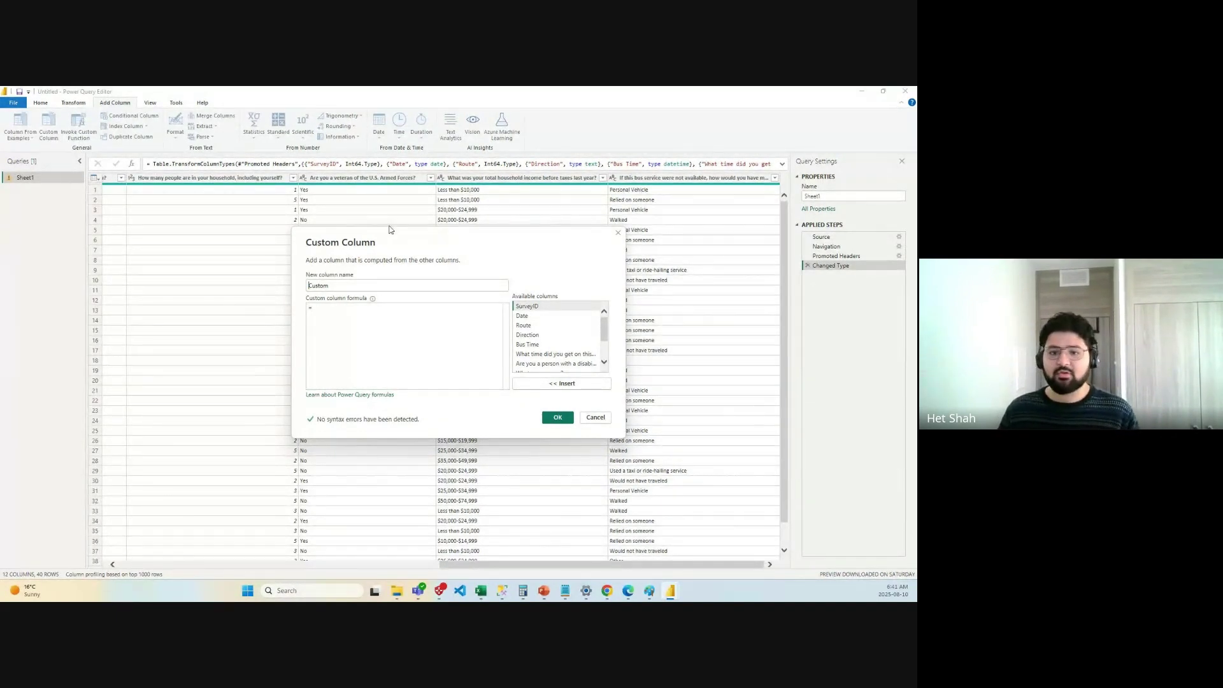
drag(329, 285, 307, 285)
text(Bus Delay)
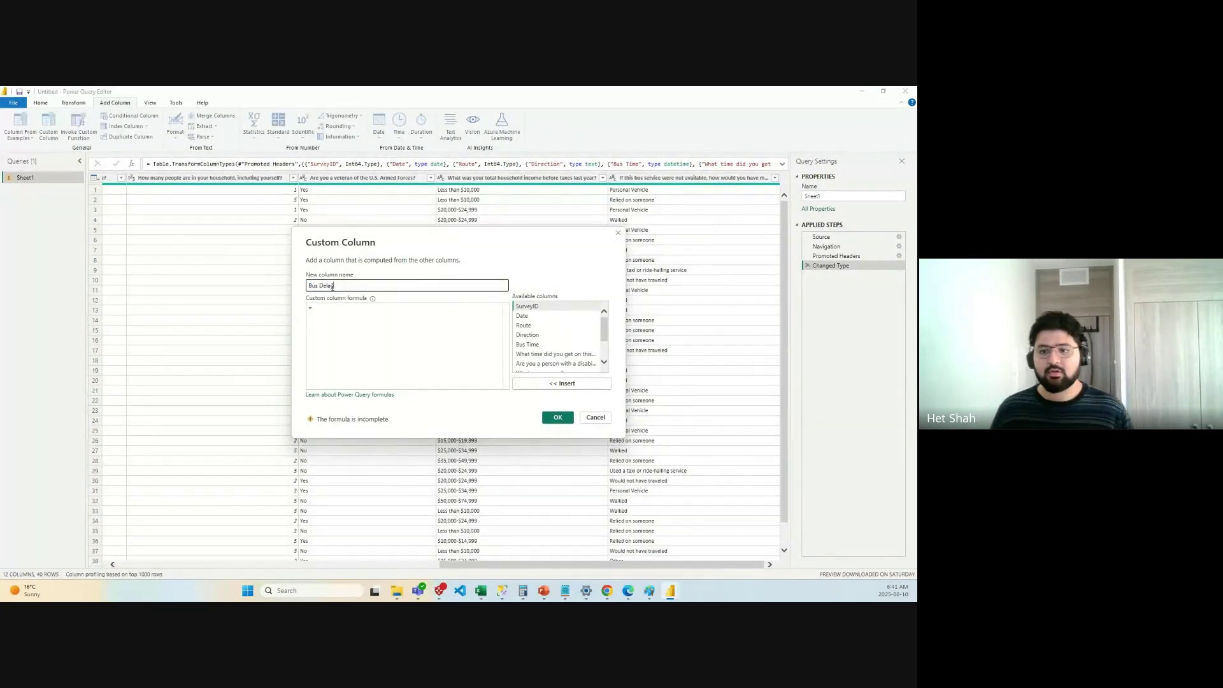
click(339, 309)
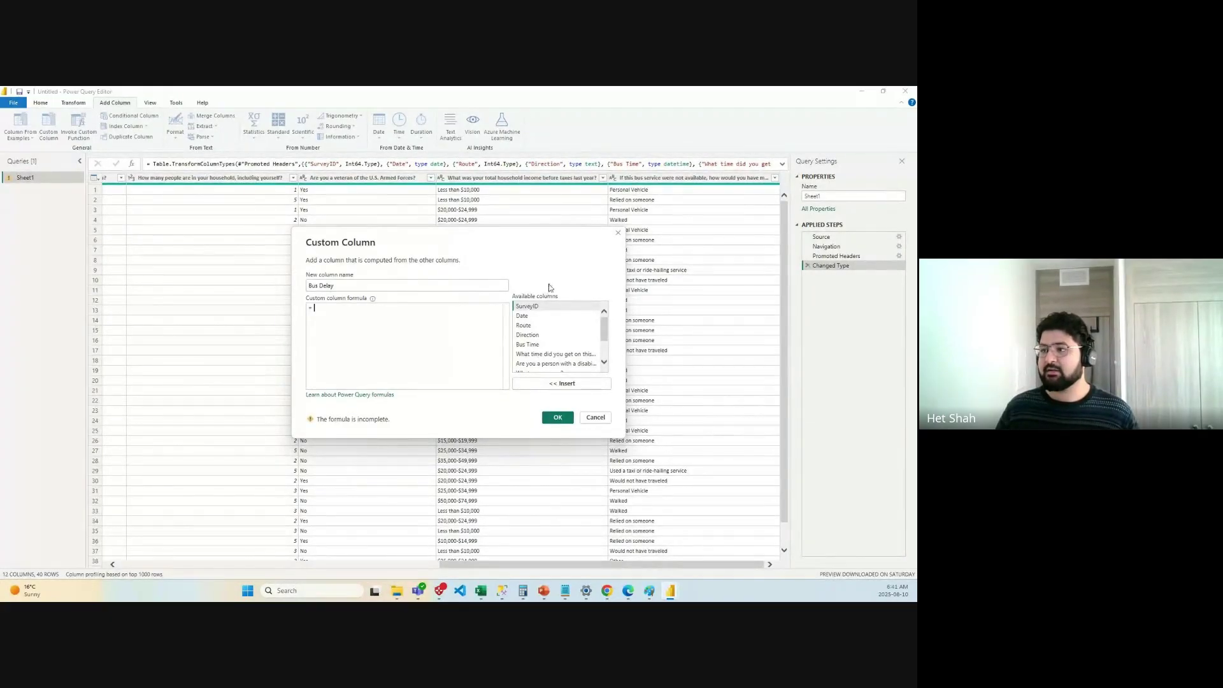
click(597, 417)
click(495, 355)
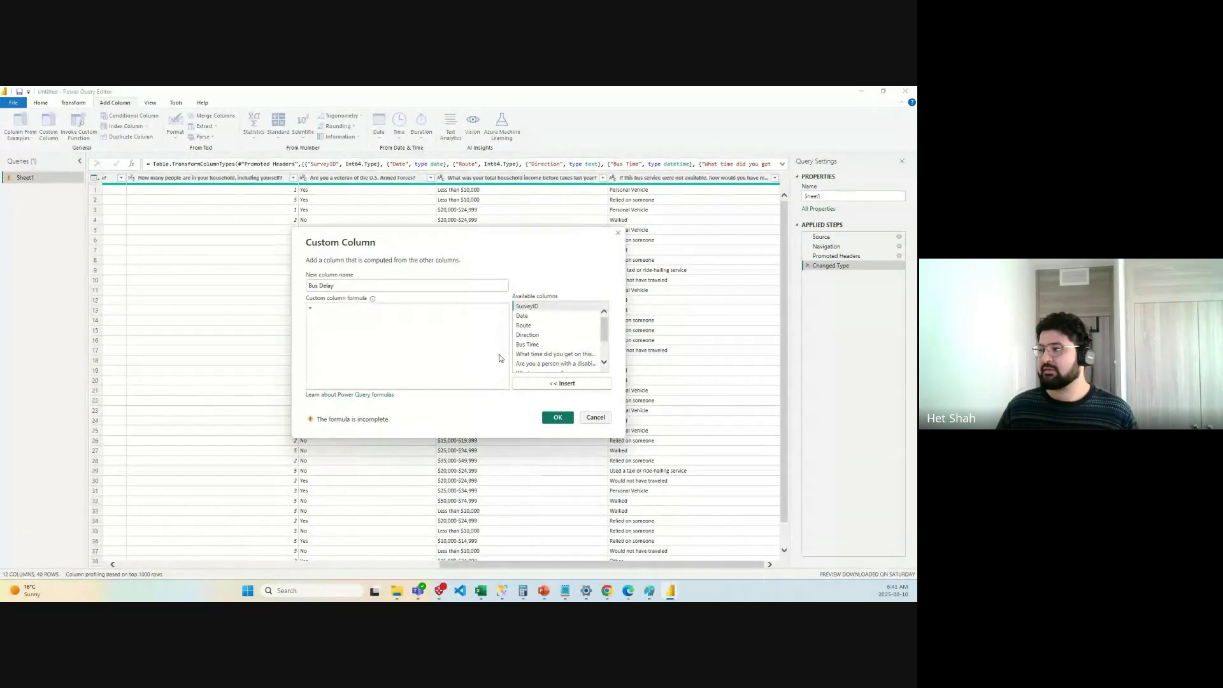
Review the Bus Time and boarding time columns, and start a custom column named Bus Delay.
drag(600, 560, 340, 560)
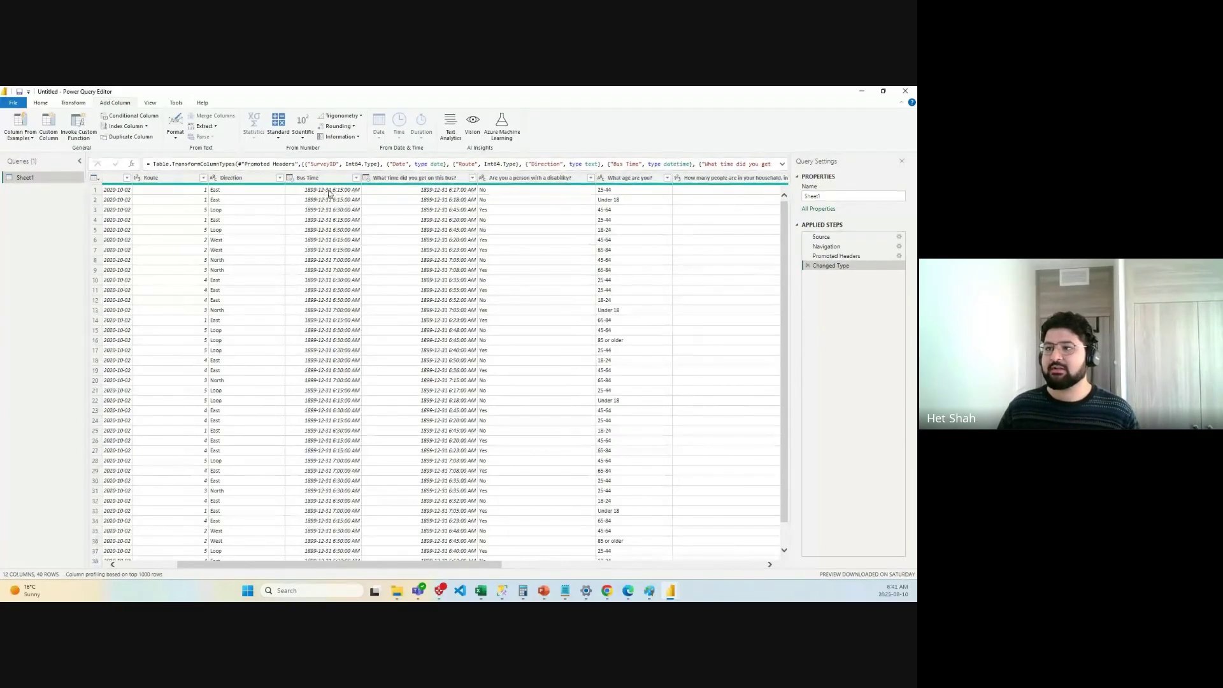
click(456, 183)
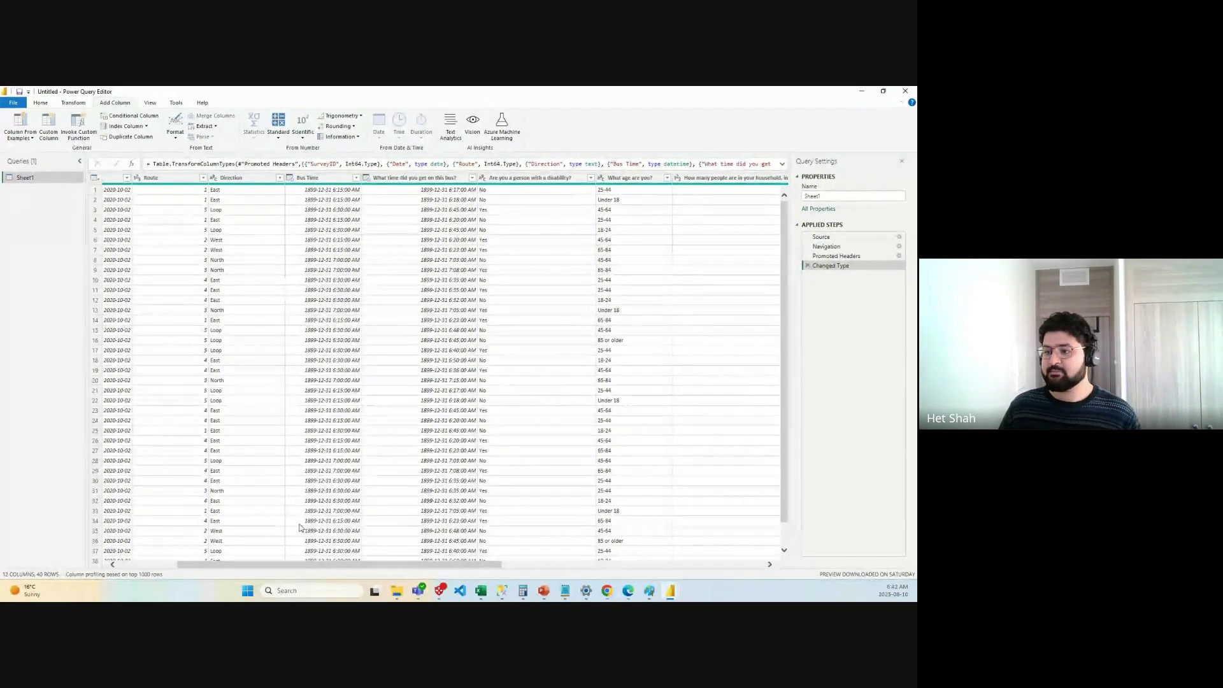
scroll(424, 564, right, 10)
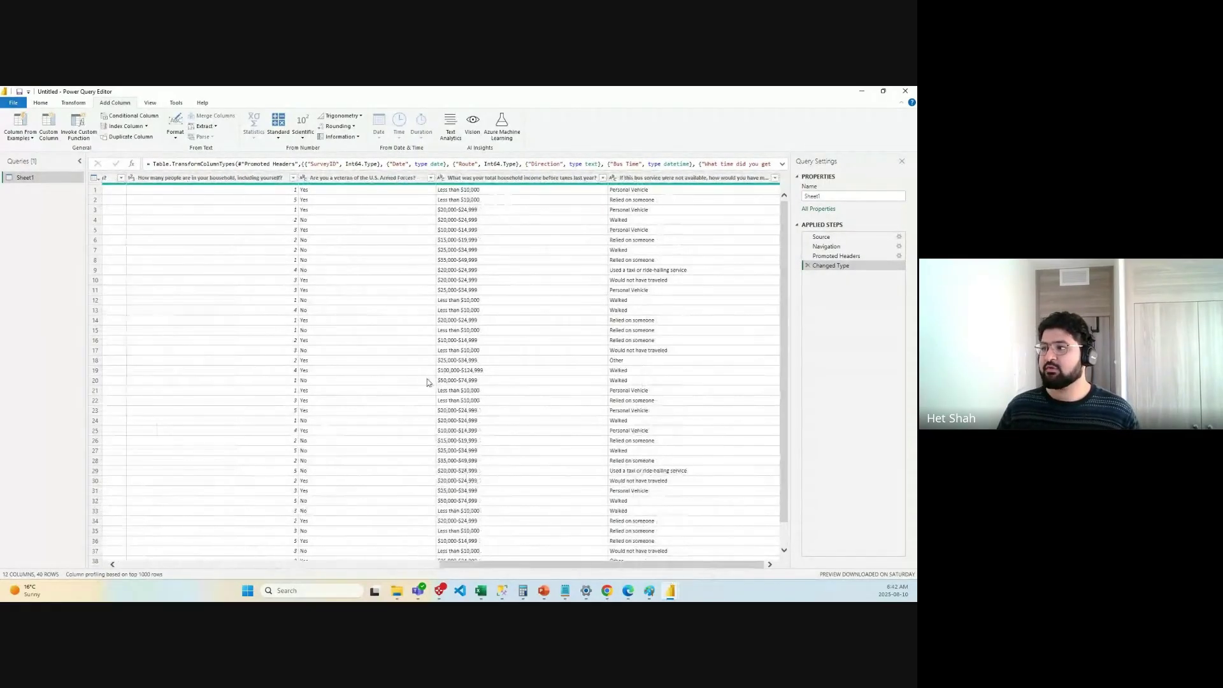
click(48, 126)
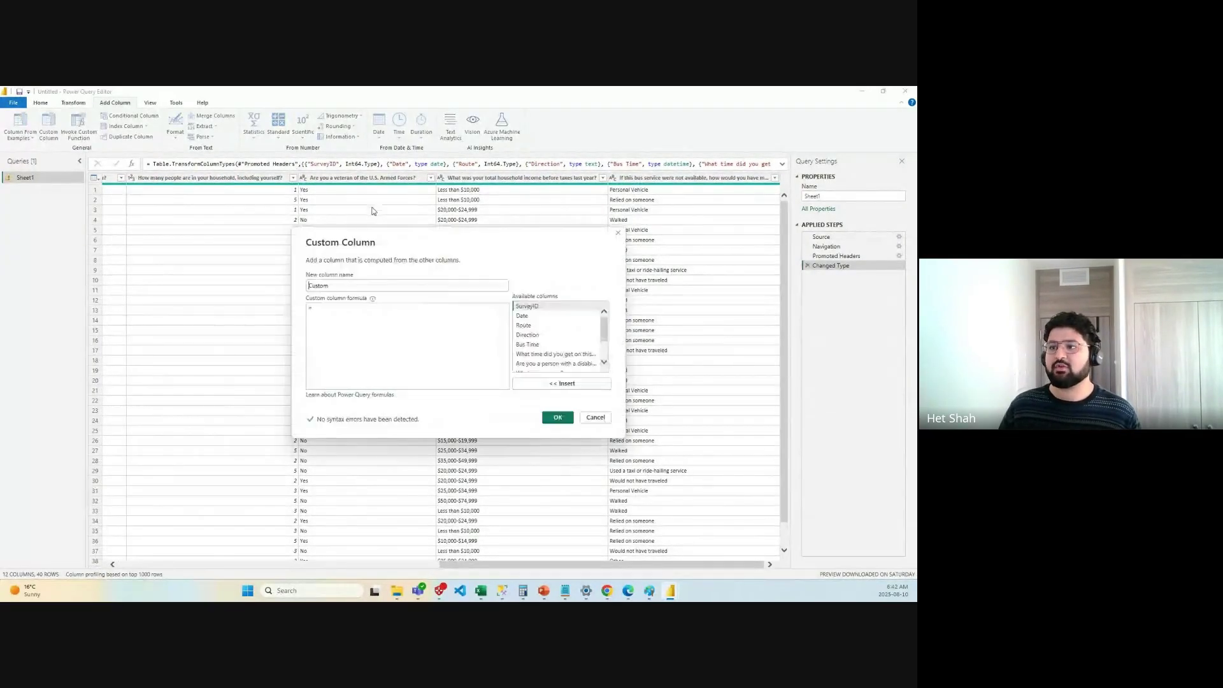
double_click(318, 285)
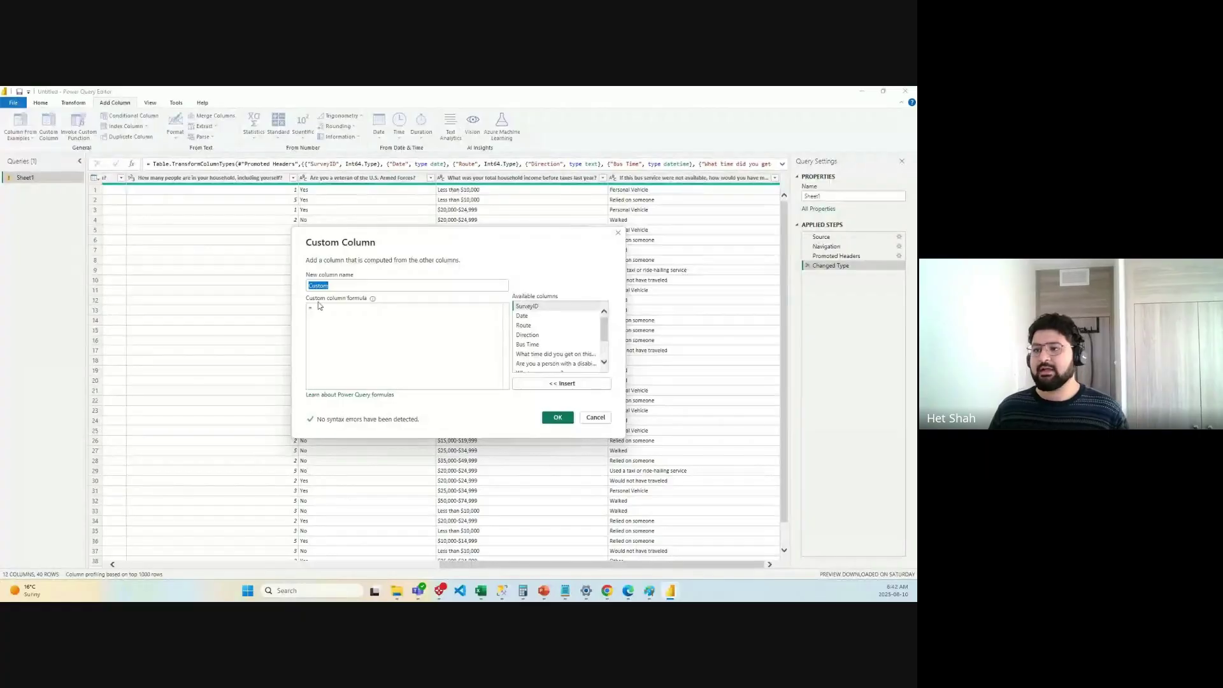
text(Bus Delay)
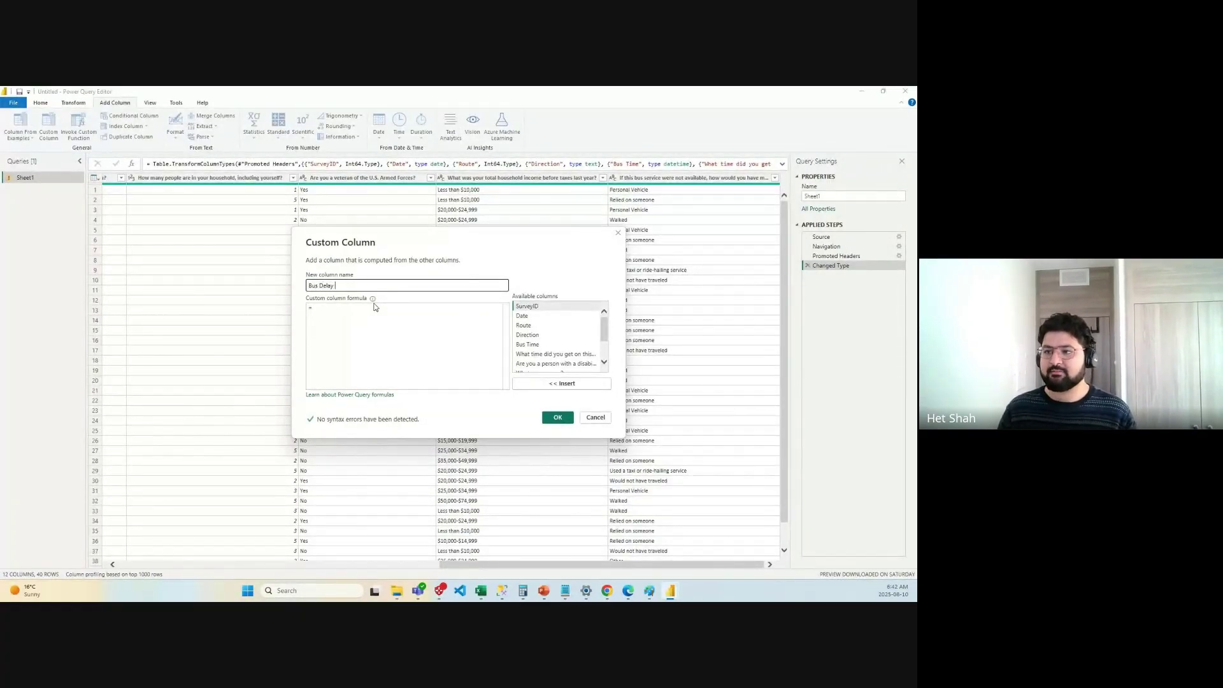
click(357, 313)
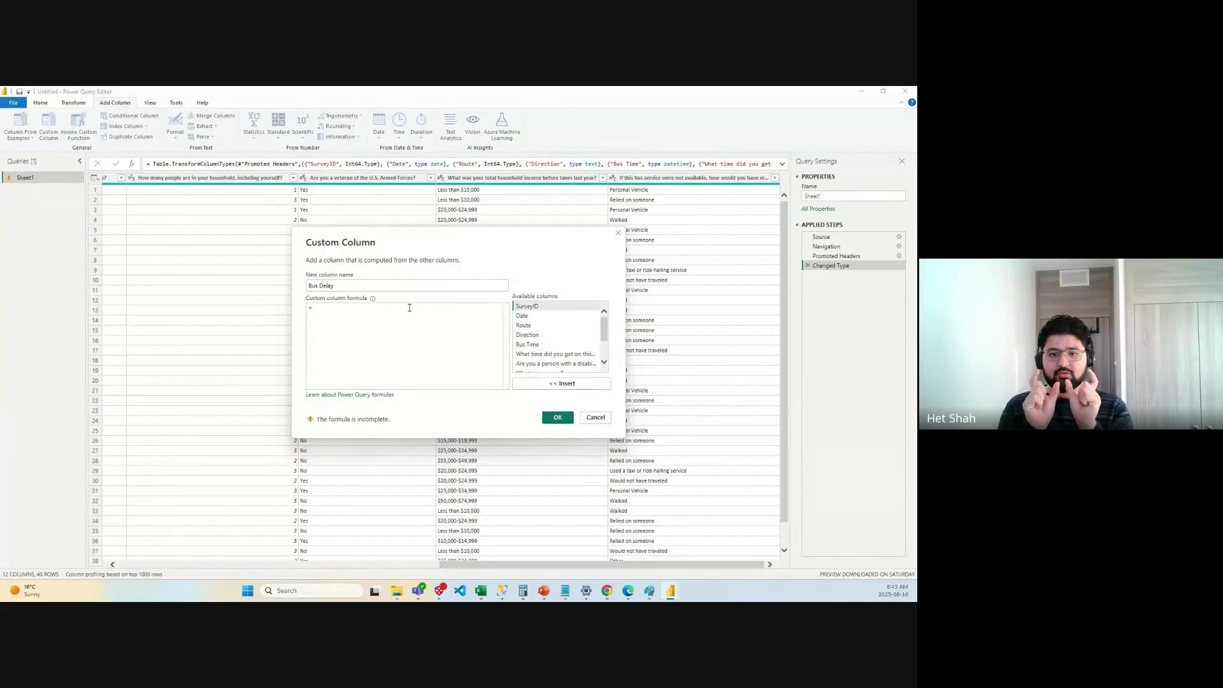
Start the Bus Delay formula with the Duration.Minutes function and an empty pair of parentheses.
text(Du)
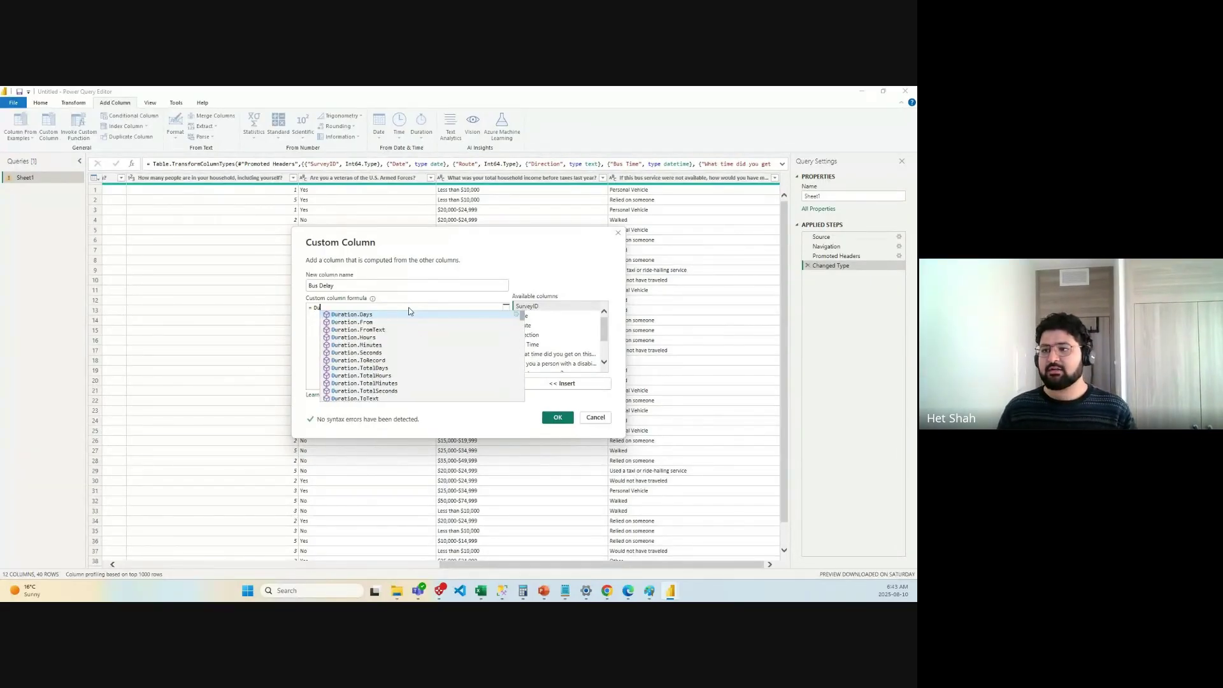
text(ra)
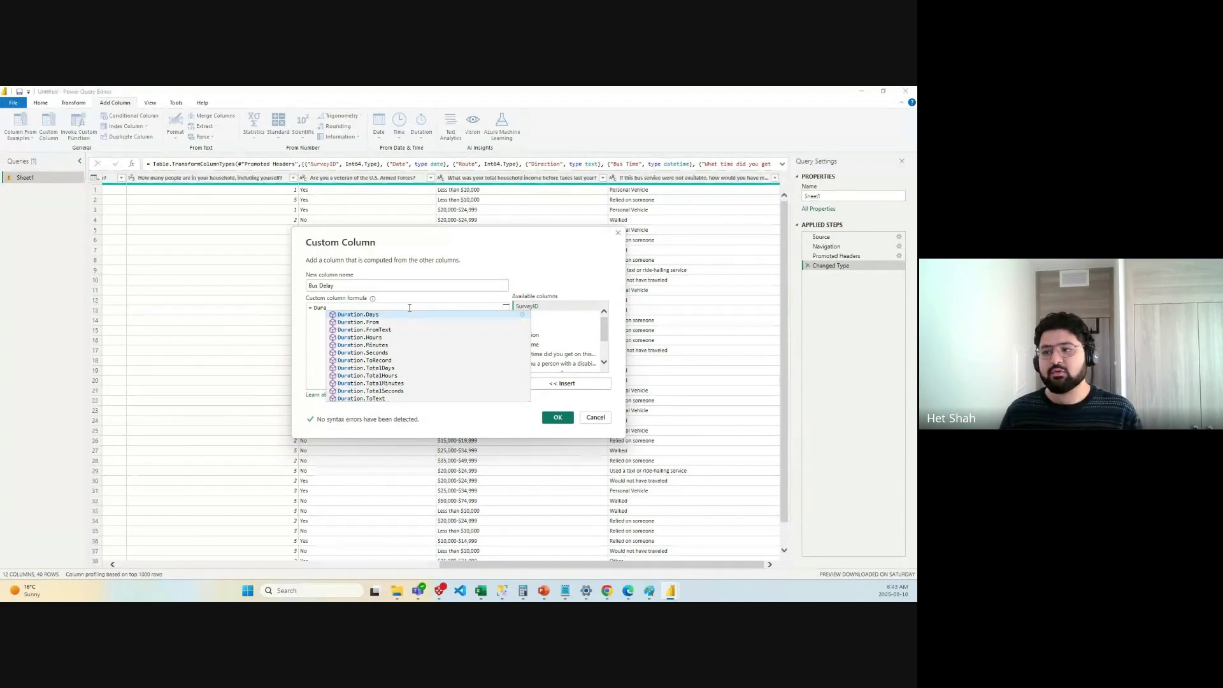
key(Down)
key(Down)
key(Down)
key(Down)
key(Down)
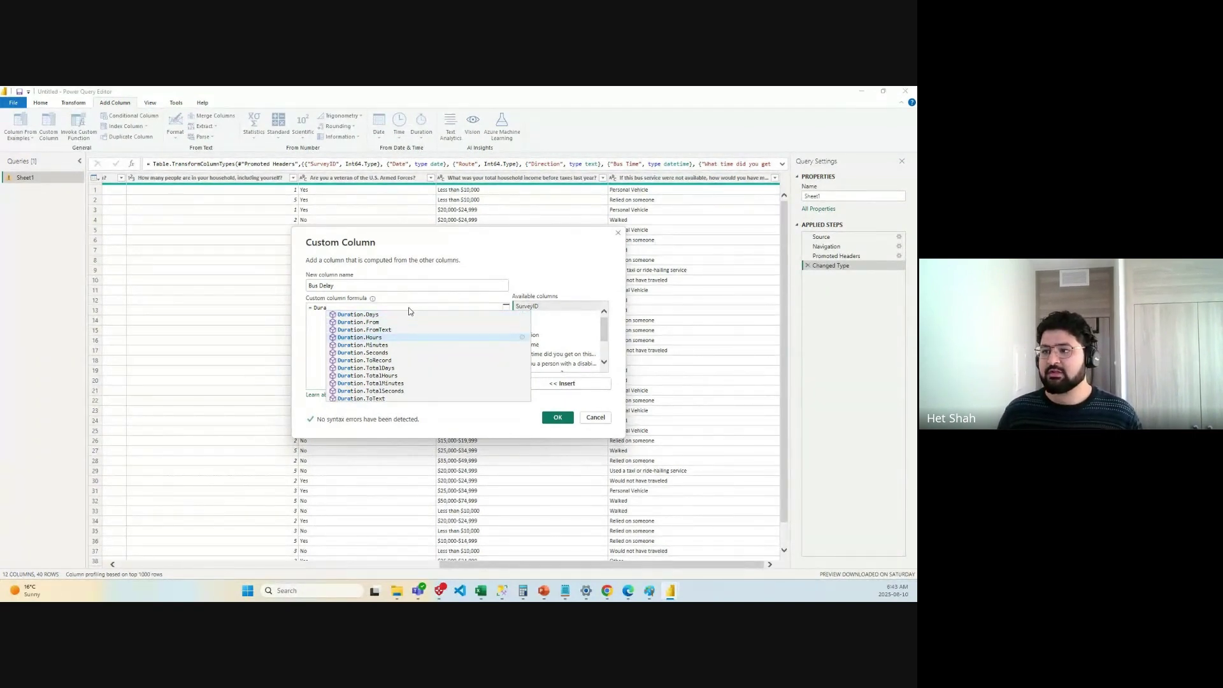
key(Up)
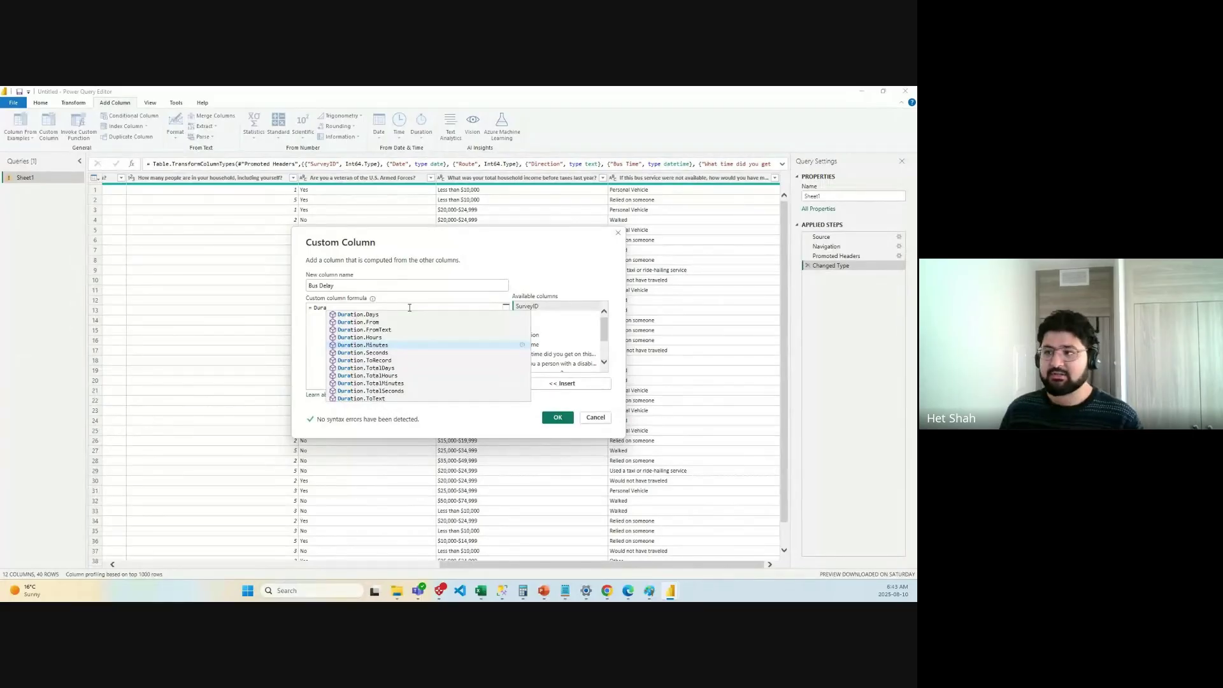
key(Tab)
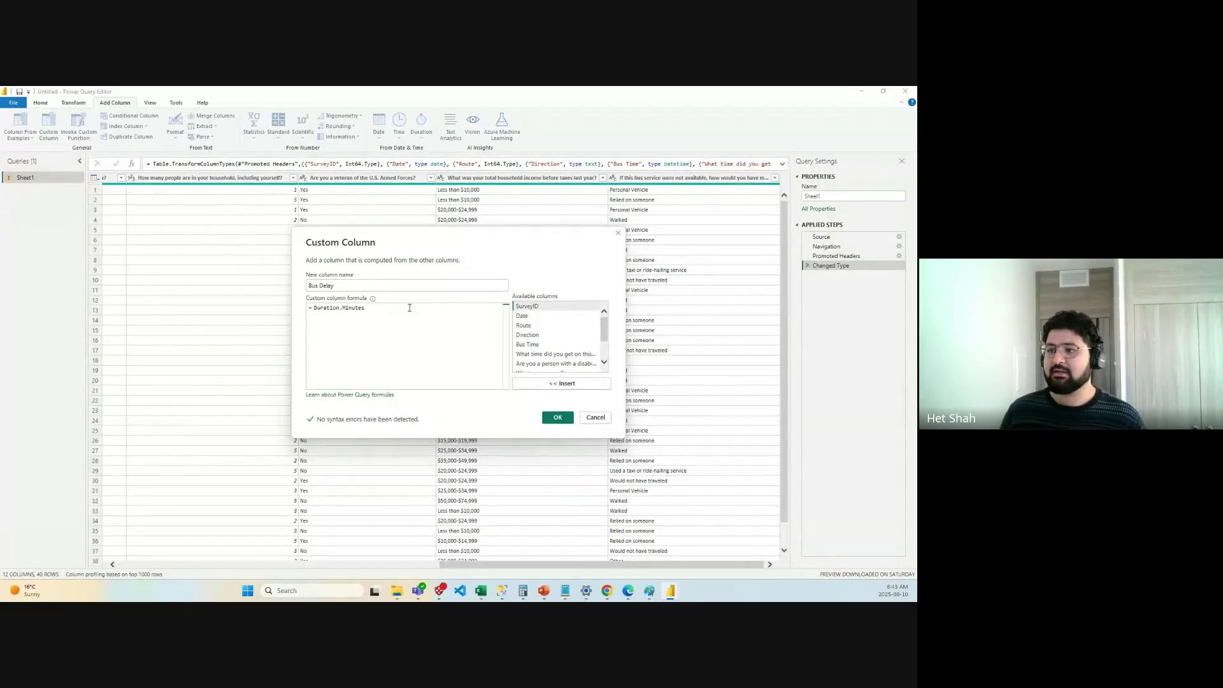
text(())
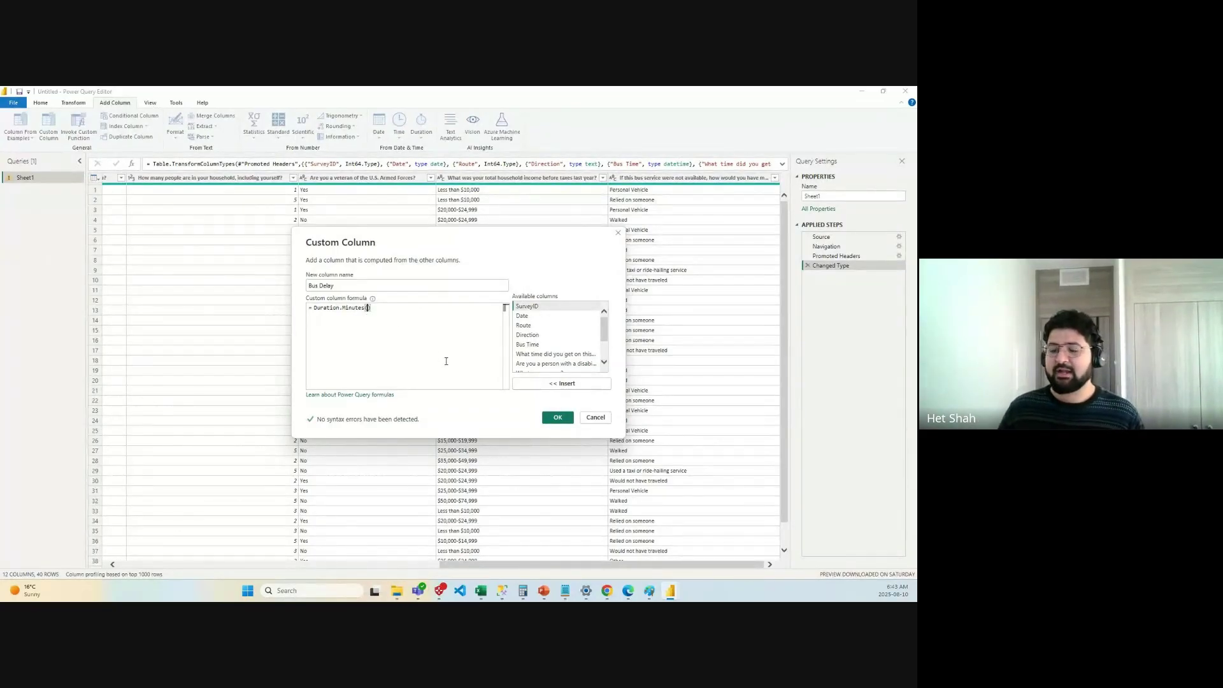
key(Left)
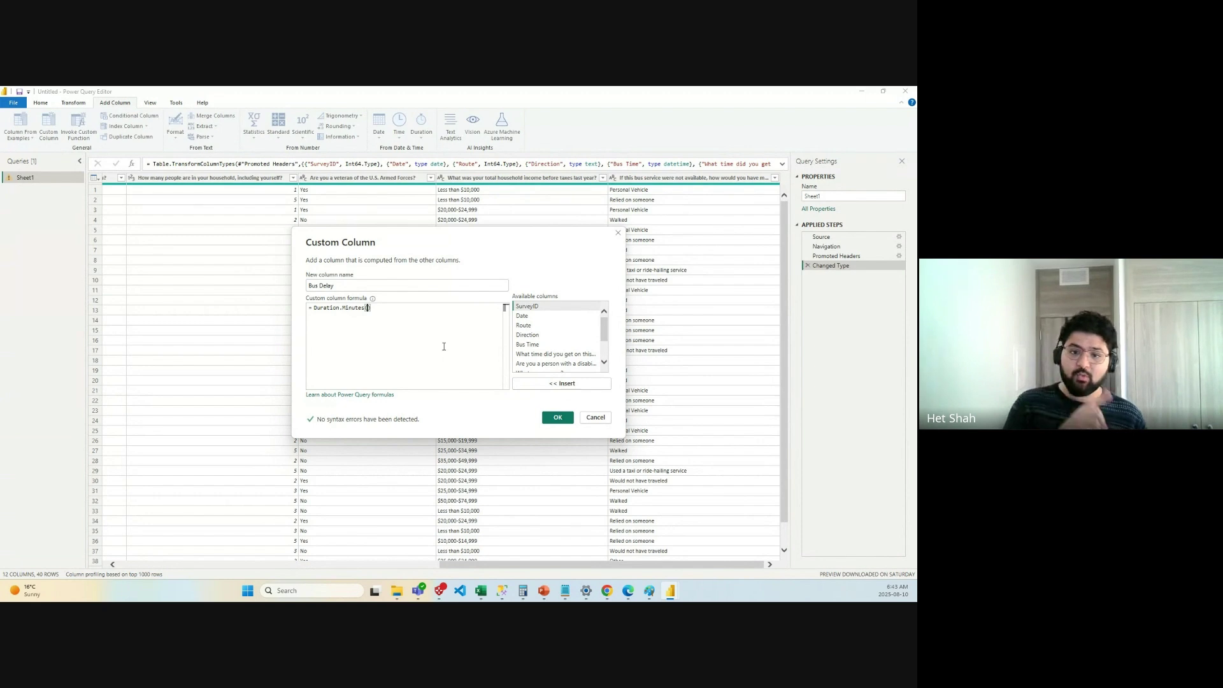
Fill in the function's argument as [#"What time did you get on this bus?"] - [Bus Time].
text([)
key(Down)
key(Down)
key(Down)
key(Down)
key(Down)
key(Tab)
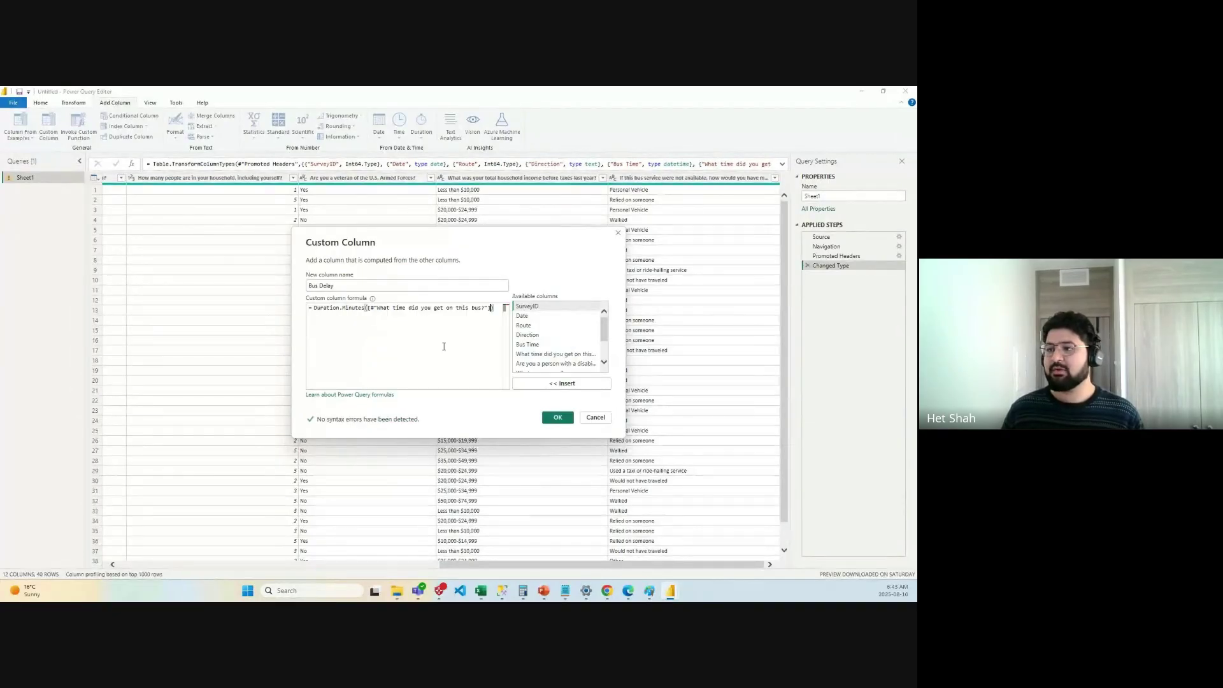
text(- )
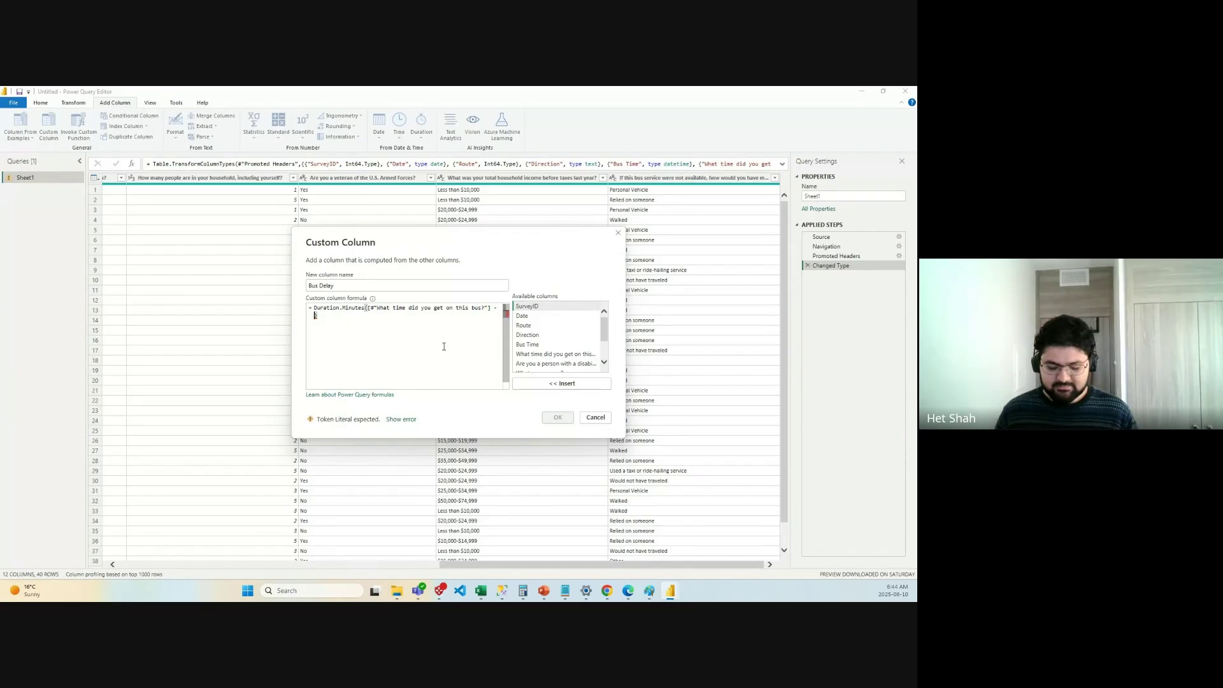
text([Bus)
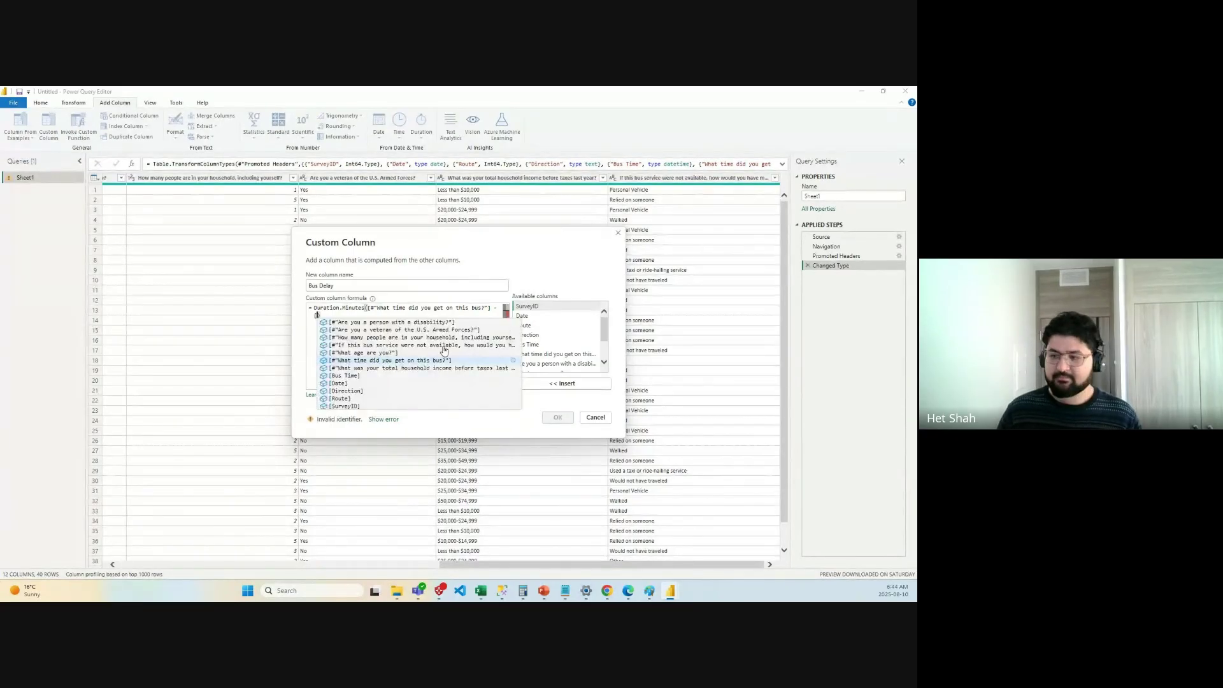
key(Tab)
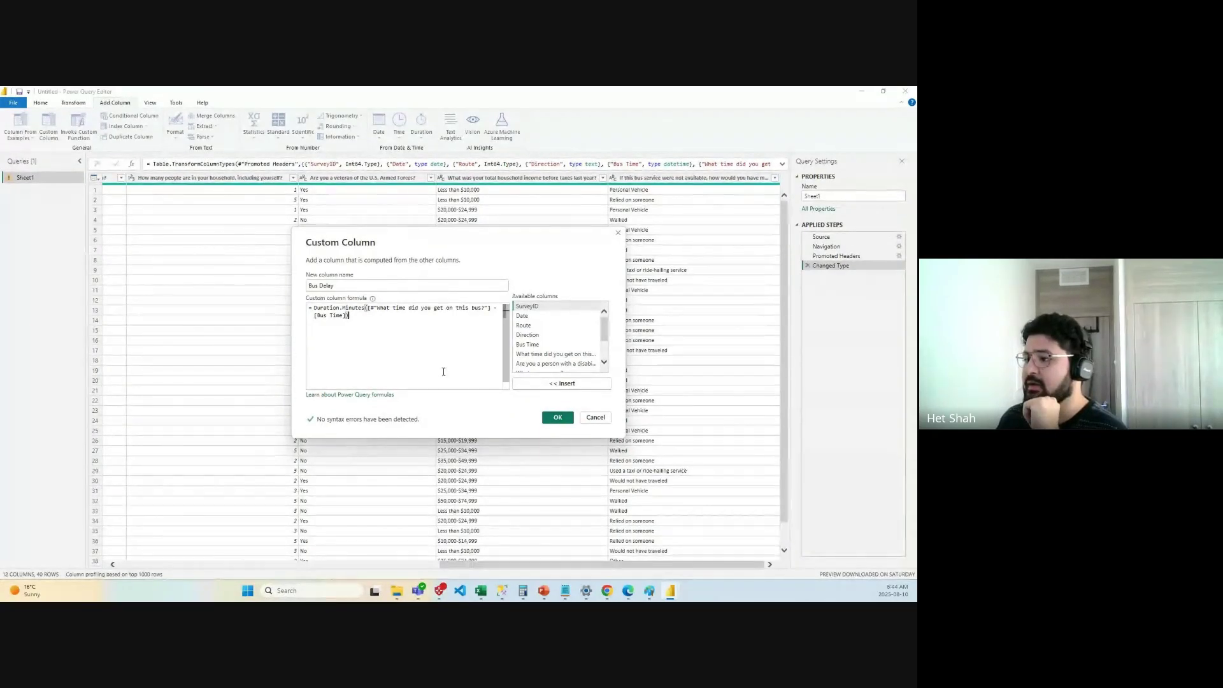
Create the Bus Delay custom column and look across the table's columns to check it.
drag(350, 314, 308, 309)
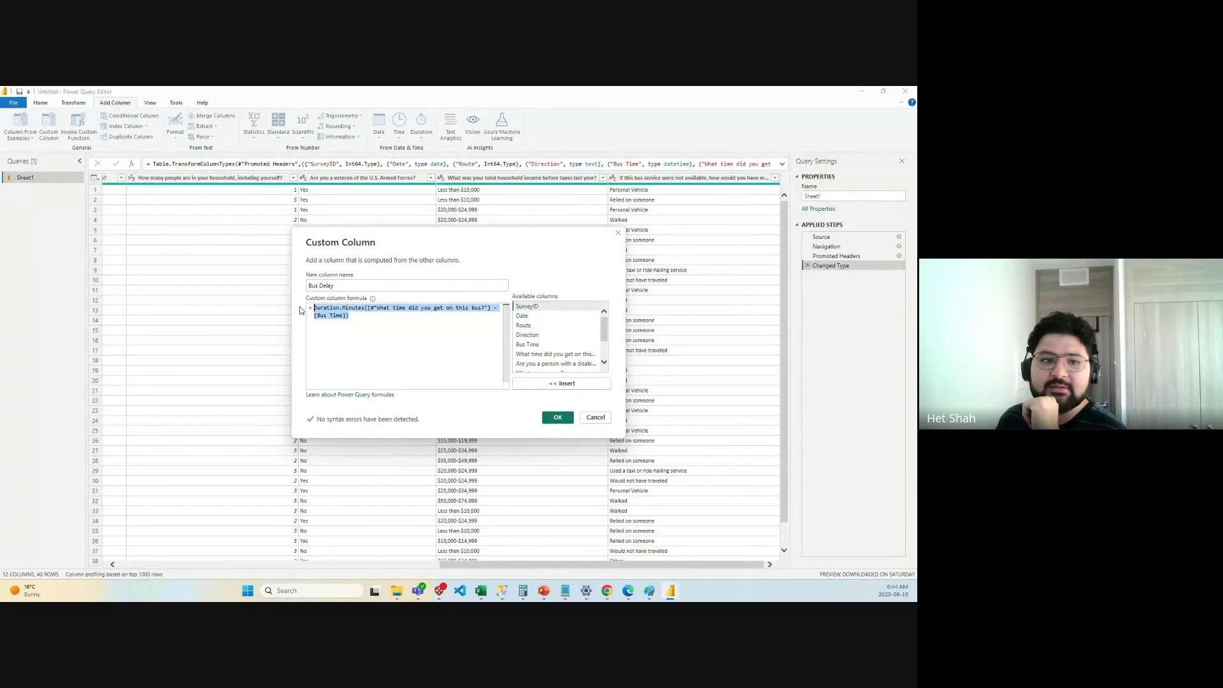
click(469, 350)
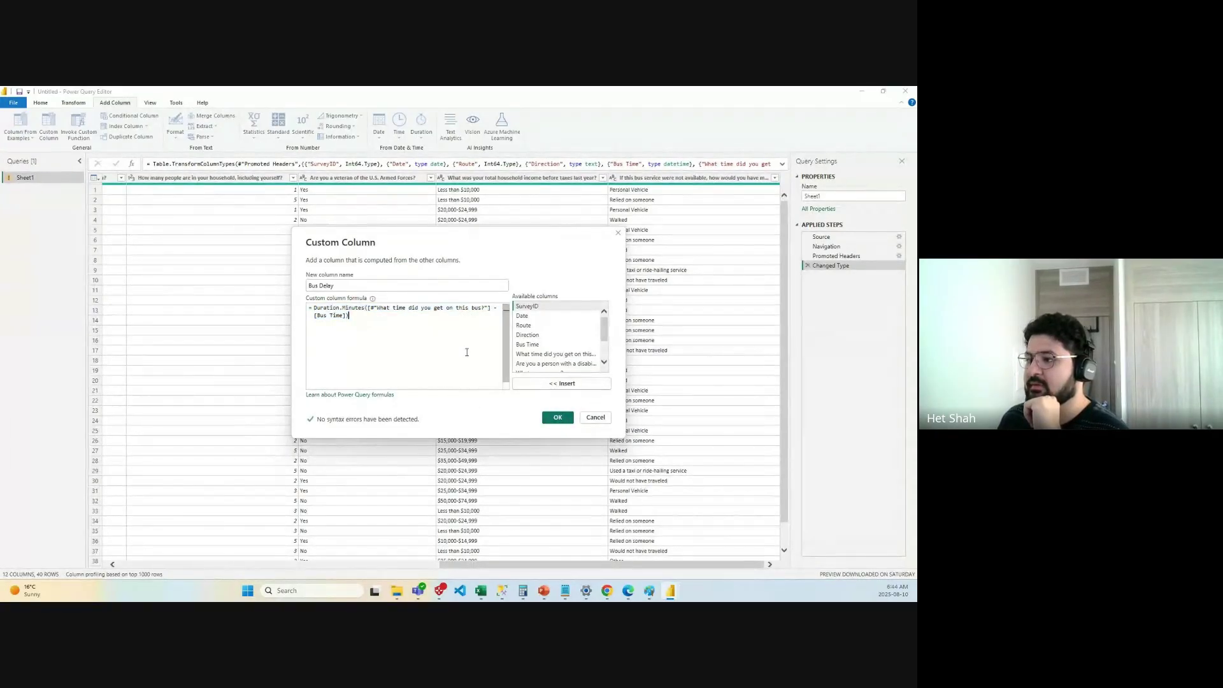
click(558, 418)
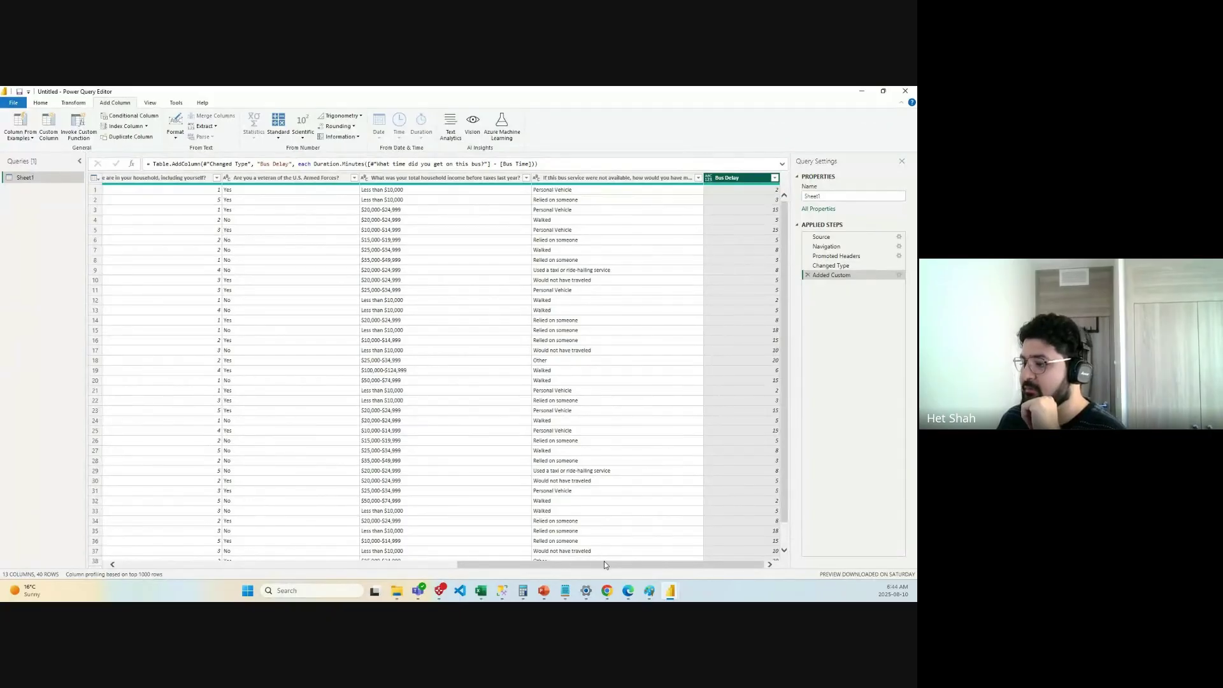
drag(603, 565, 155, 586)
drag(269, 565, 612, 565)
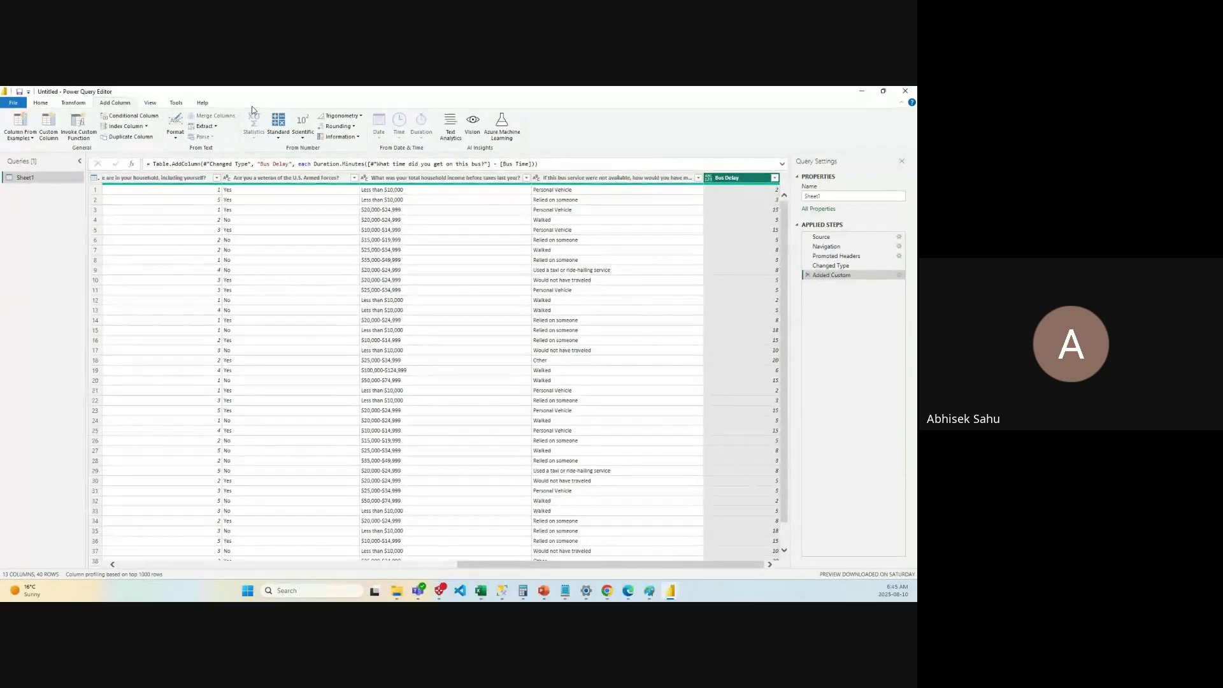
click(48, 124)
click(315, 308)
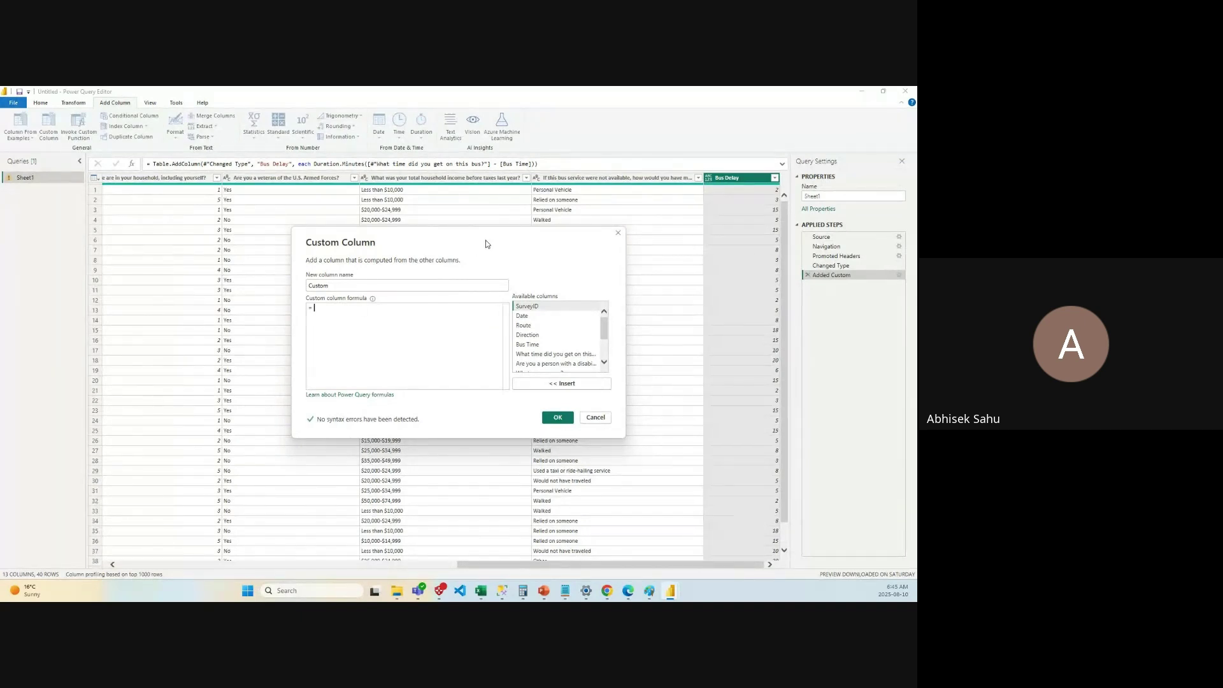
text(Dura)
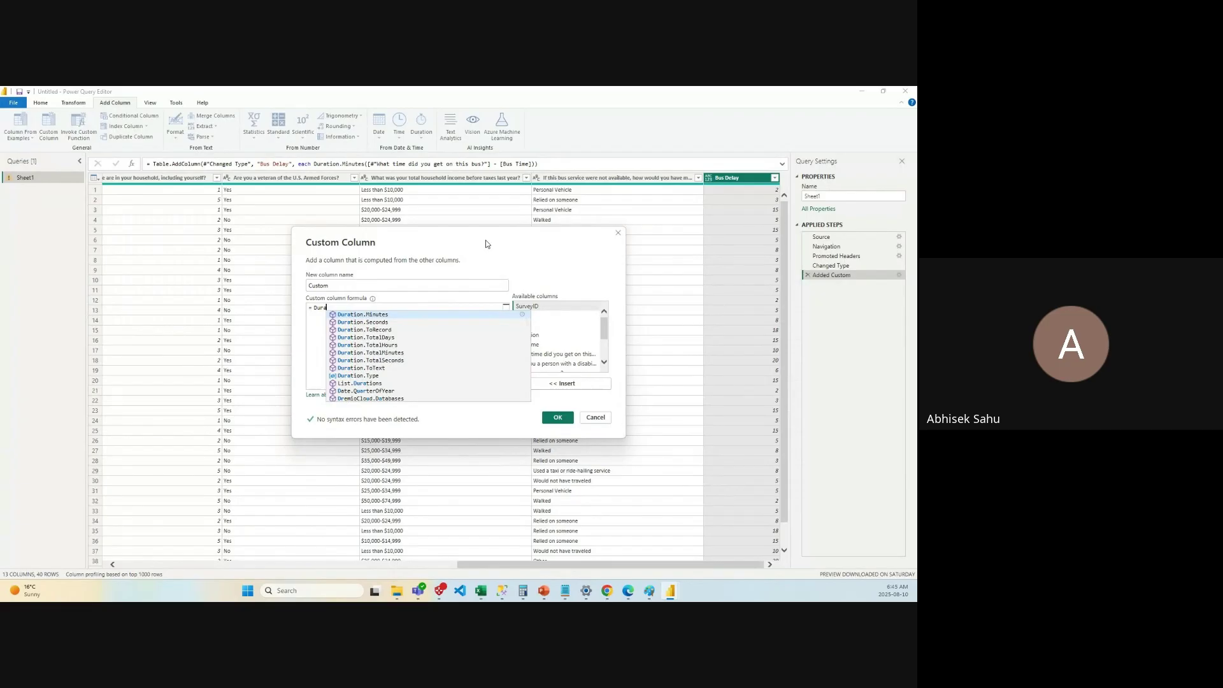
text(tion.Minutes)
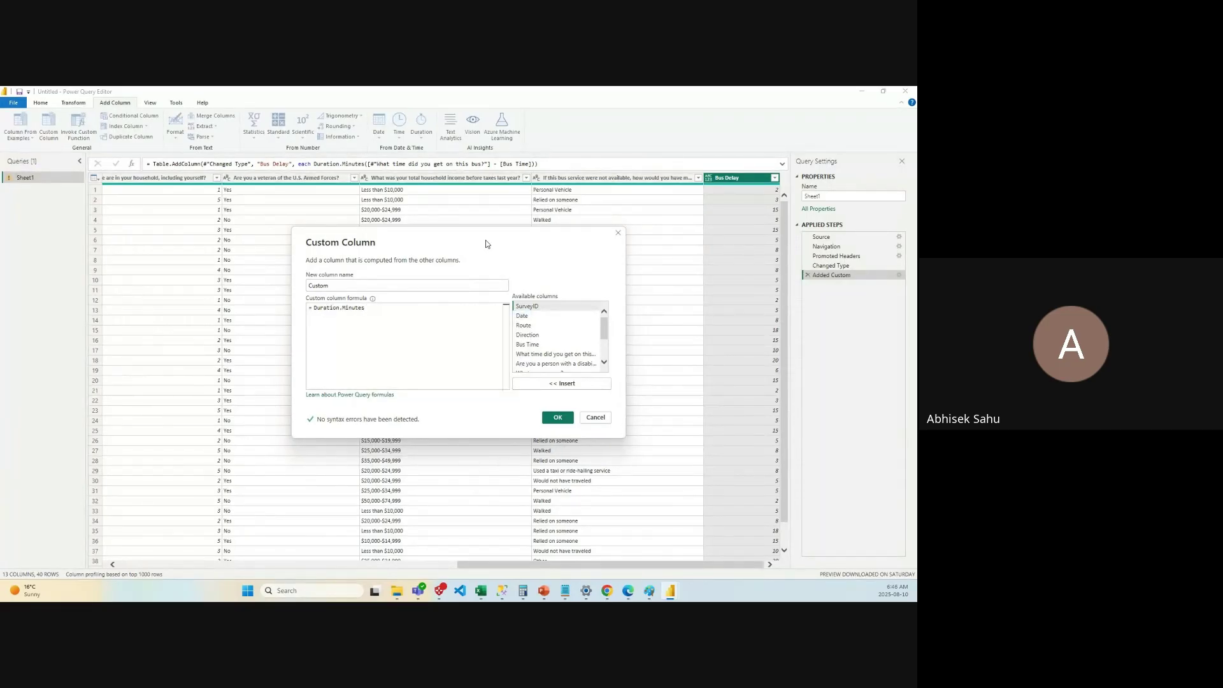
key(Left)
key(Left)
key(Right)
key(Right)
text(())
text([)
key(Down)
key(Up)
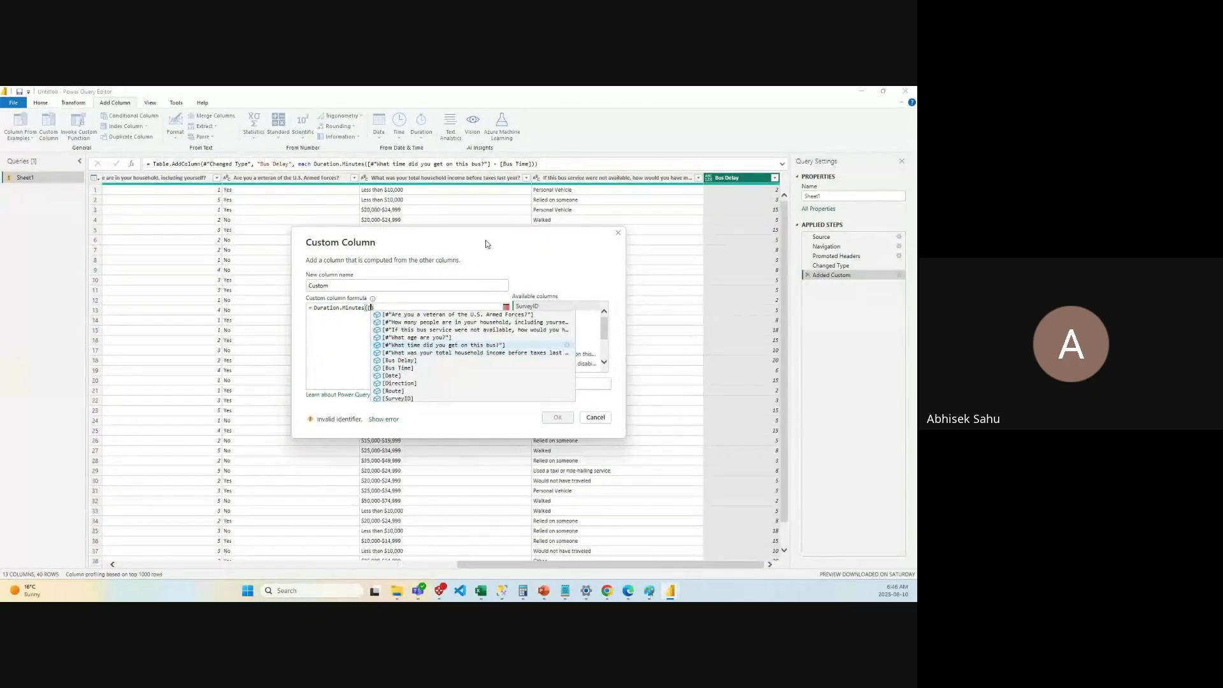
key(Tab)
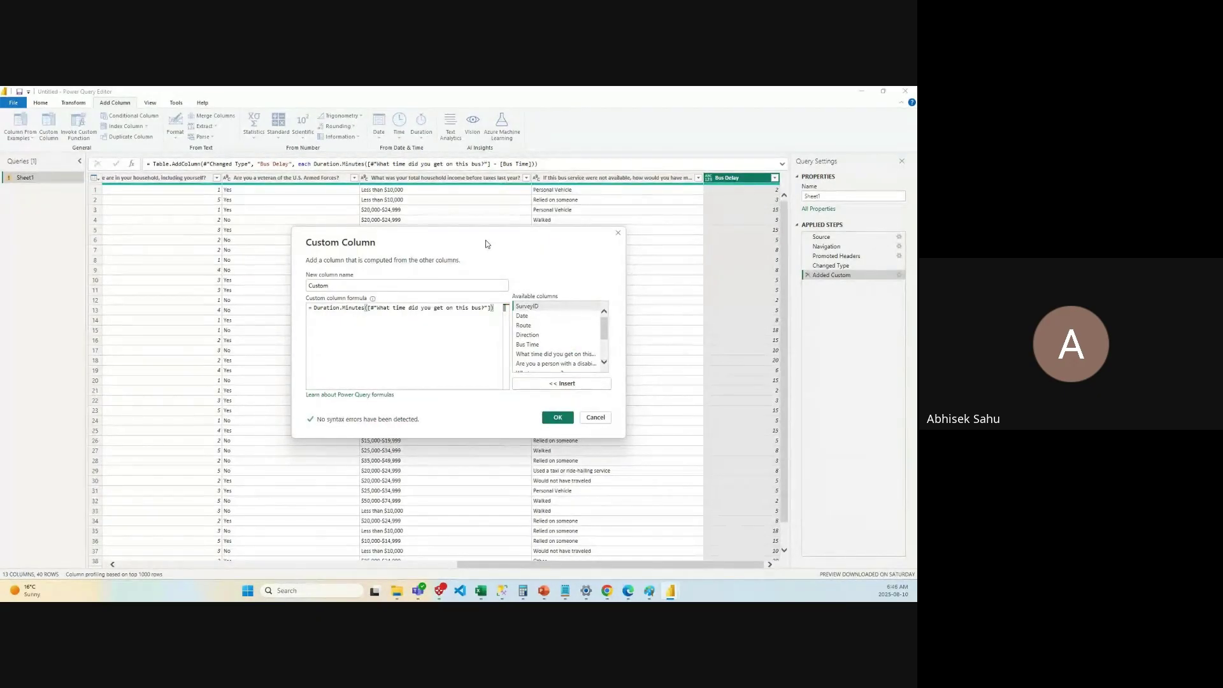
text(-[)
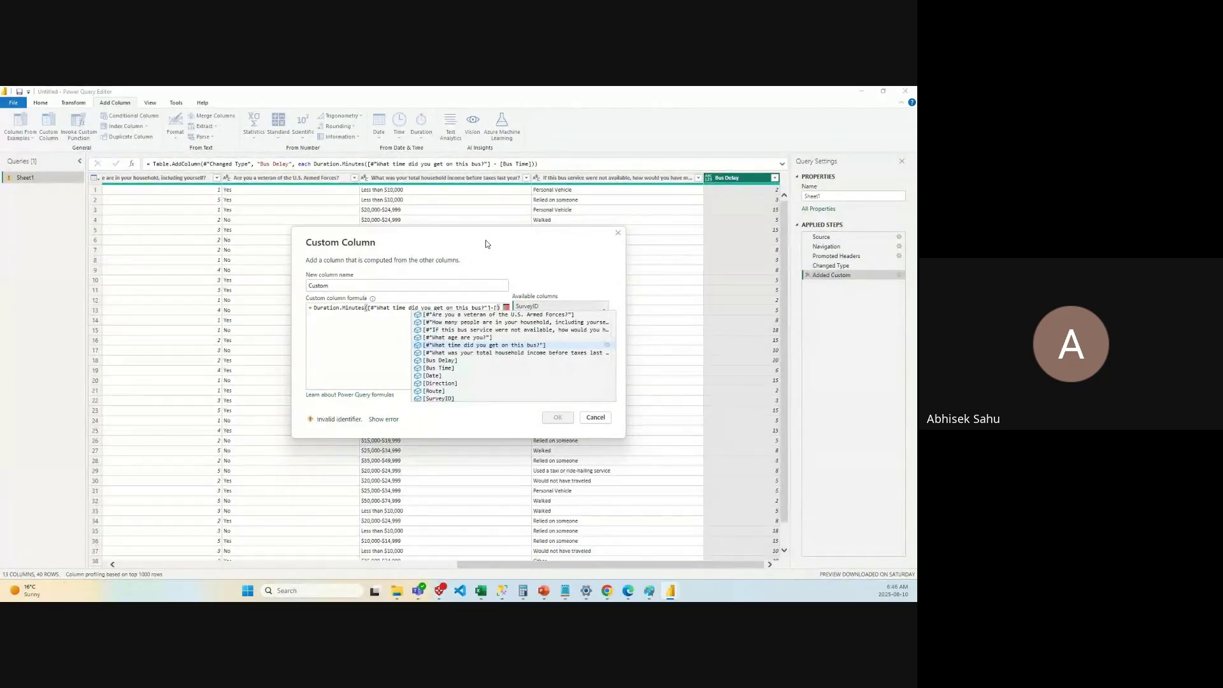
key(Down)
key(Down)
key(Down)
key(Tab)
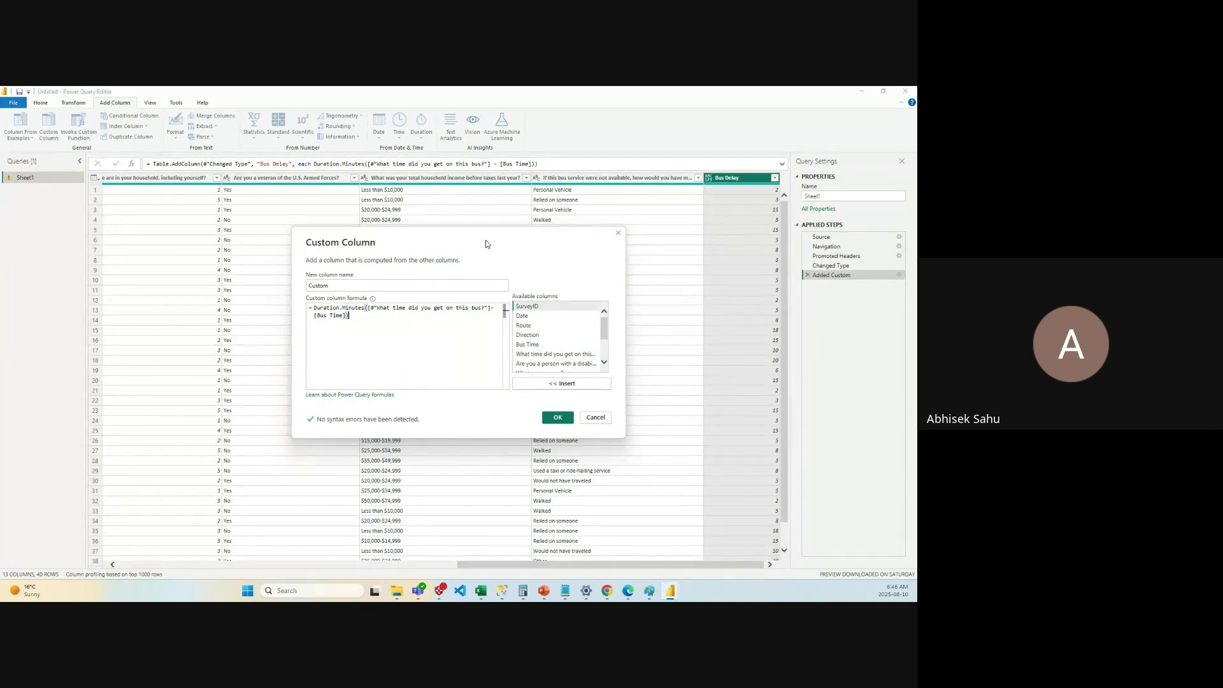
key(Left)
key(Right)
key(Left)
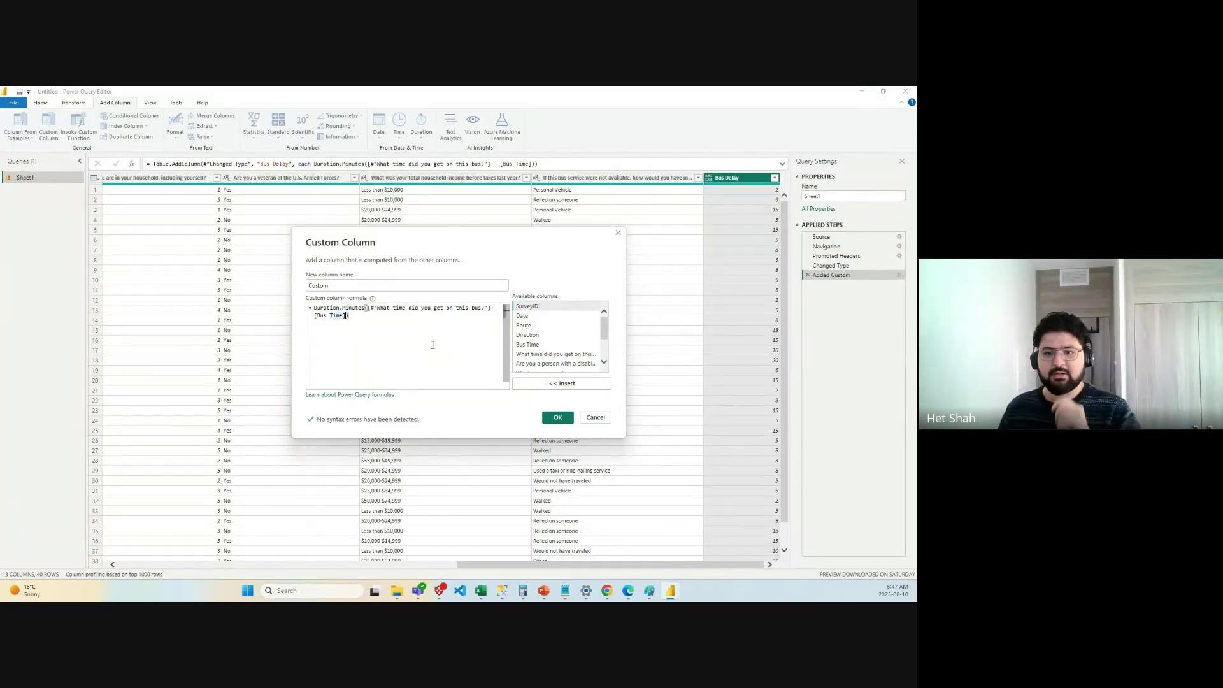
click(606, 420)
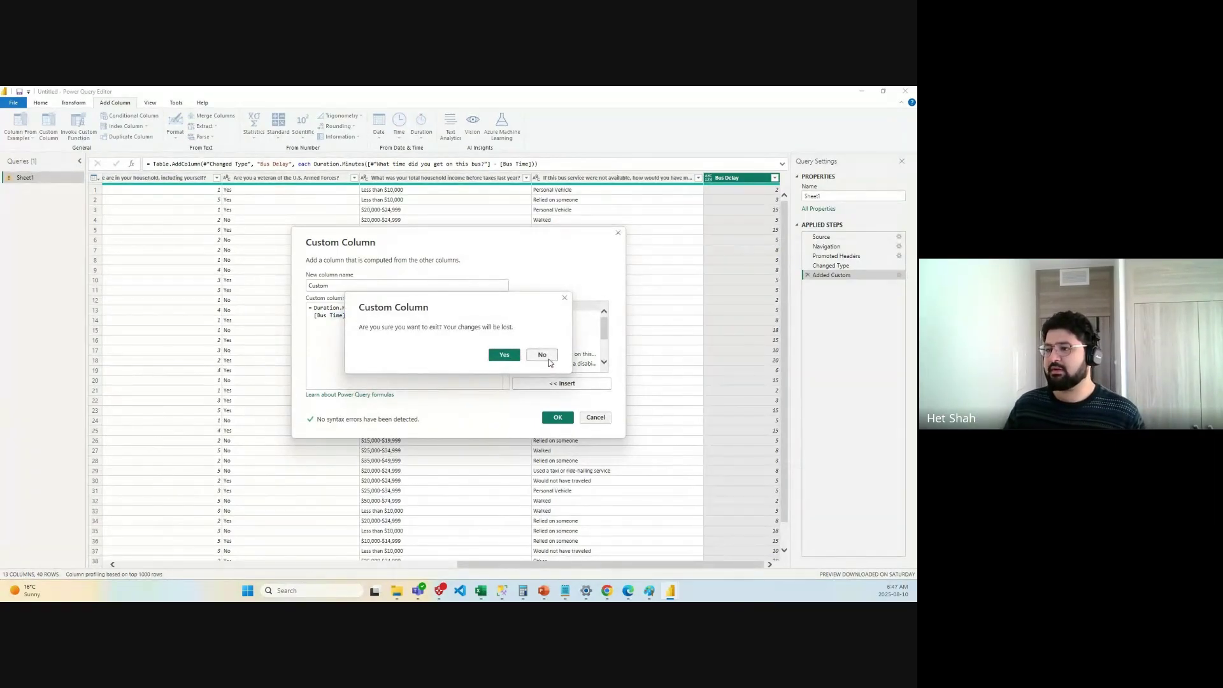
click(517, 359)
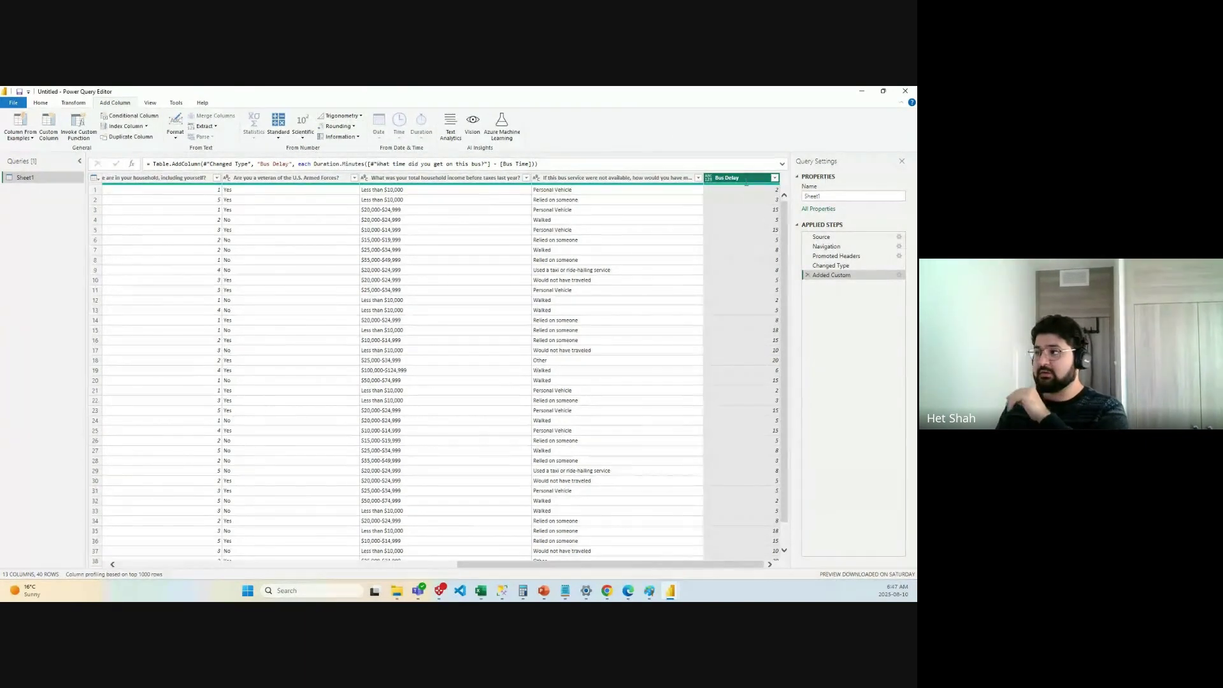
Close the Power Query Editor with the changes applied and check the Access Demographics page before returning to Access Analytics.
click(905, 91)
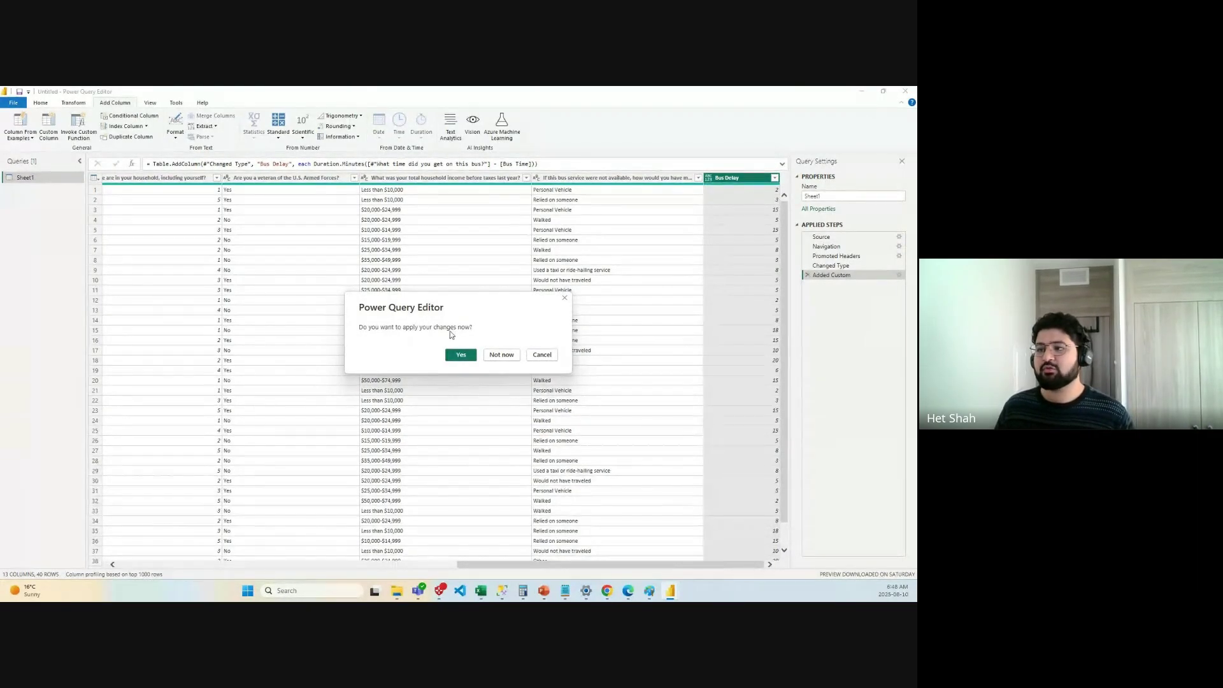
click(457, 355)
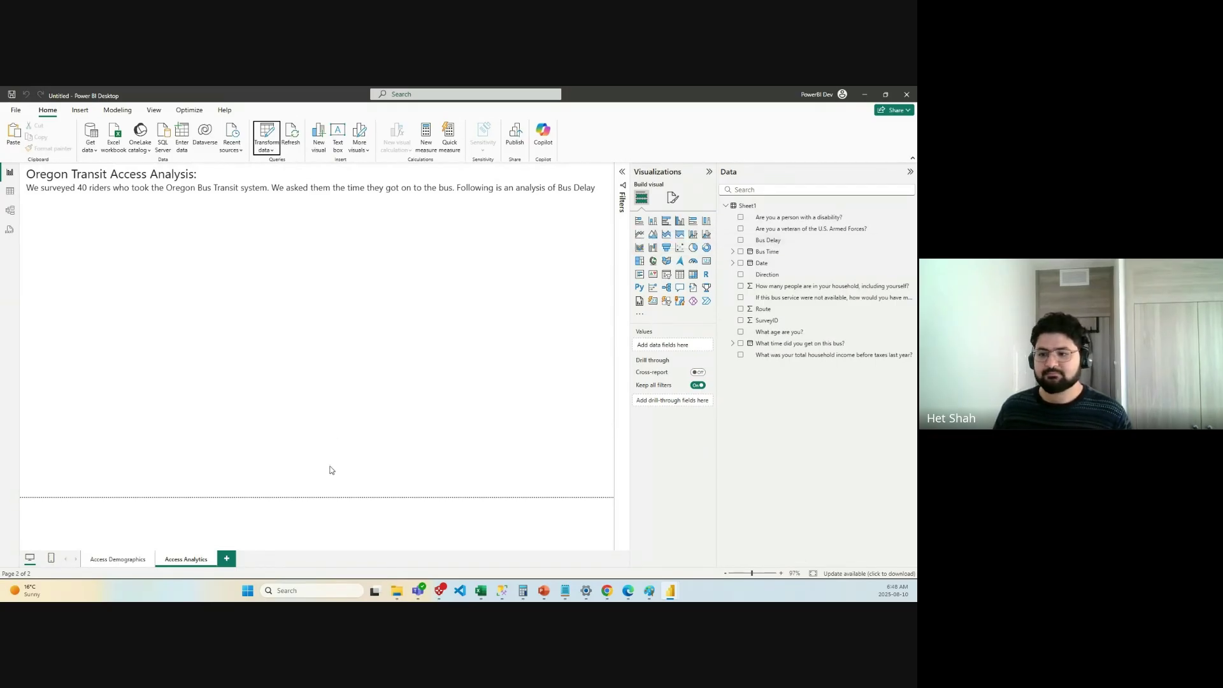
click(135, 559)
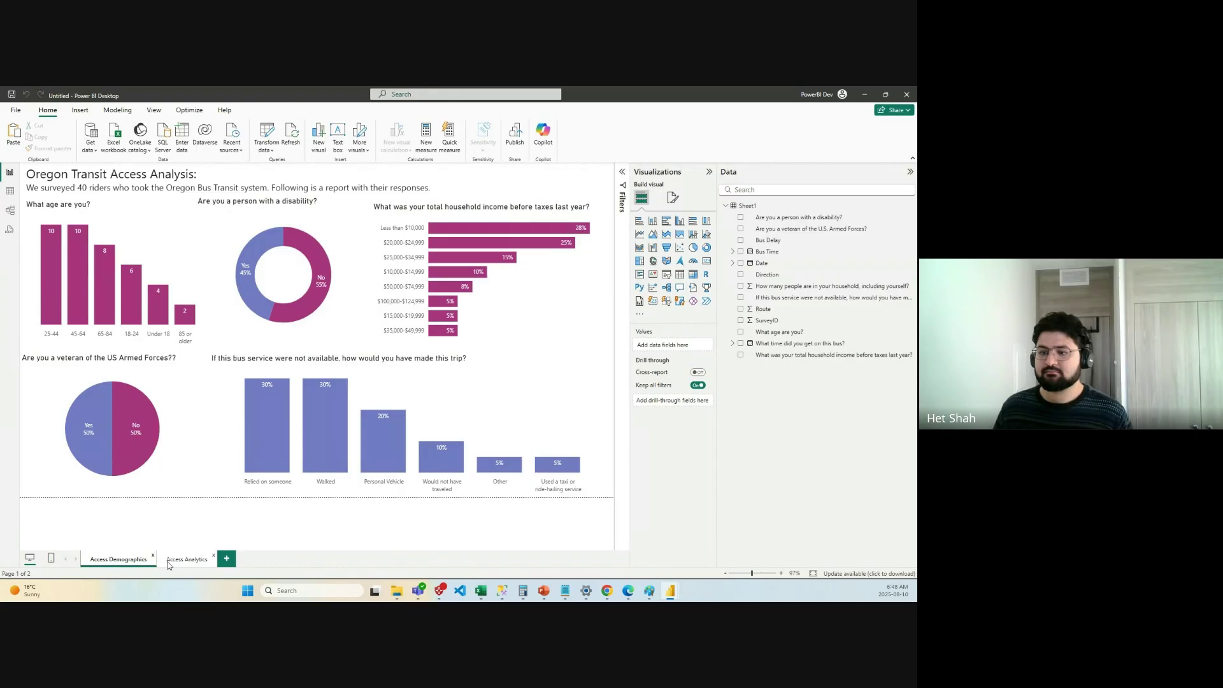
click(186, 559)
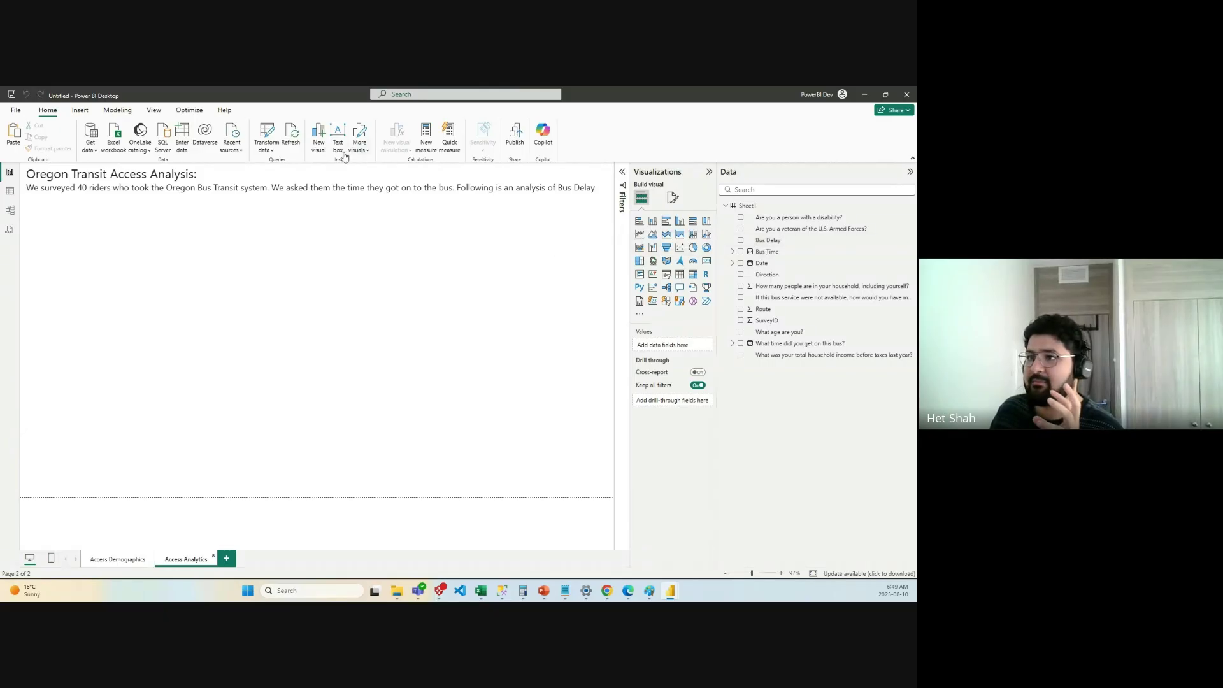
Reopen the survey query in the Power Query Editor and select its Bus Delay column.
click(266, 148)
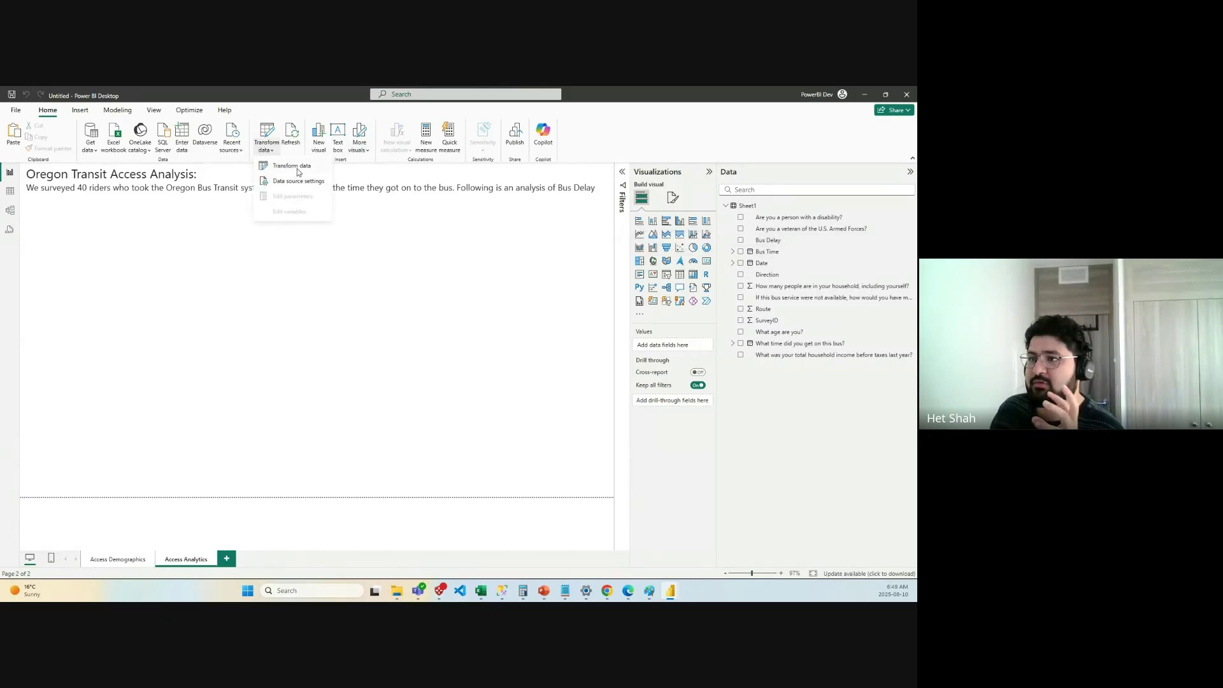
click(297, 167)
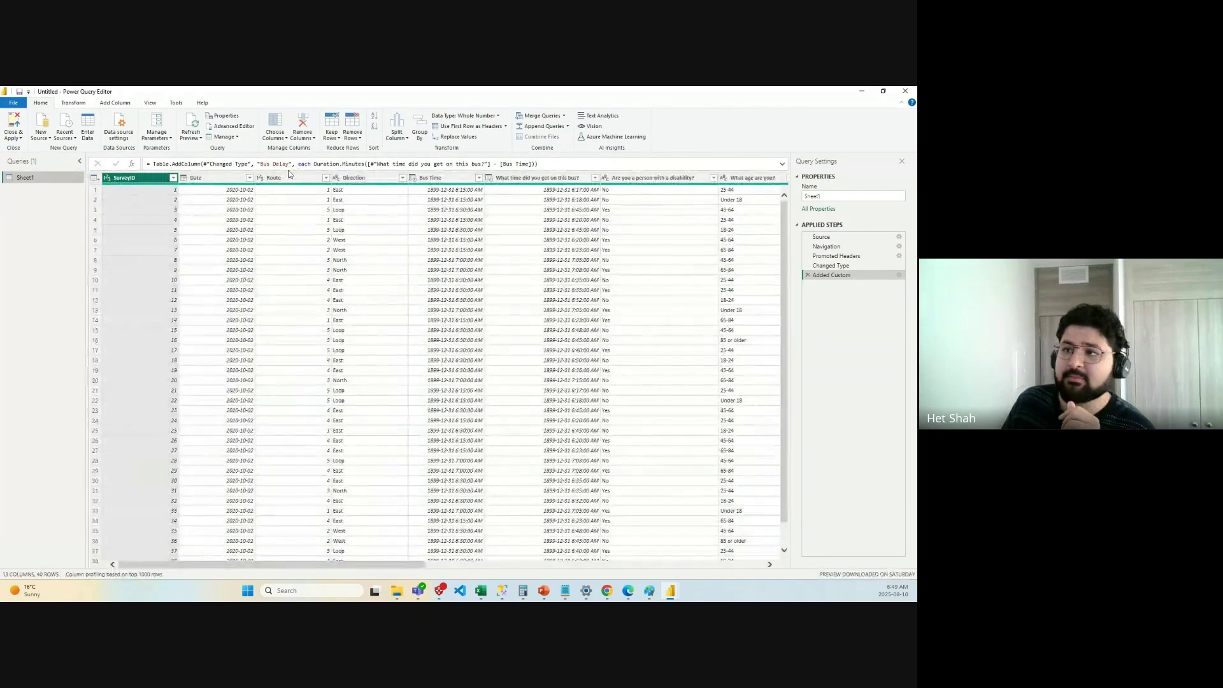
drag(325, 563, 666, 563)
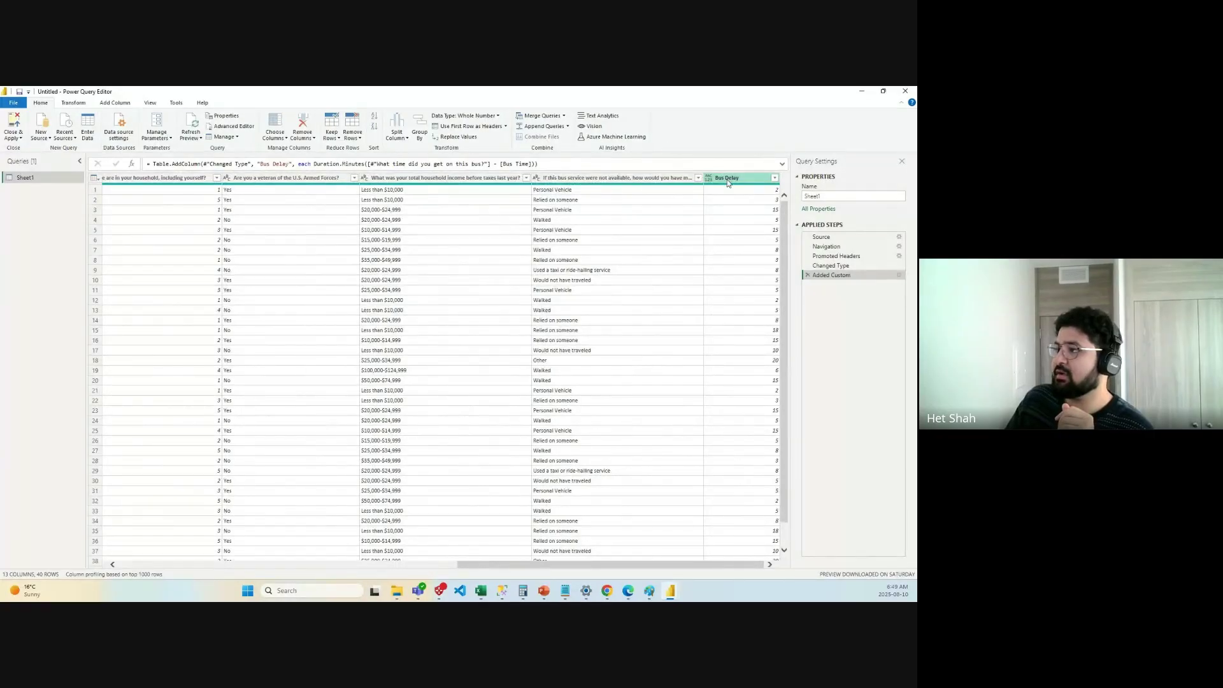
click(774, 178)
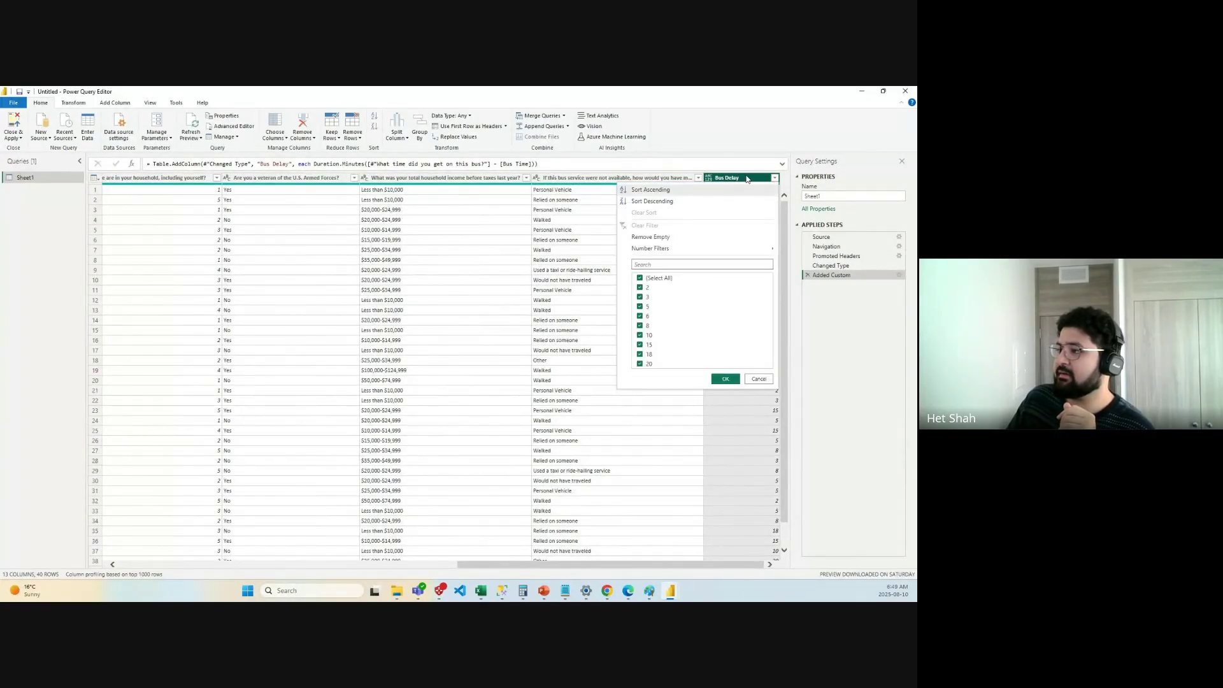
click(747, 179)
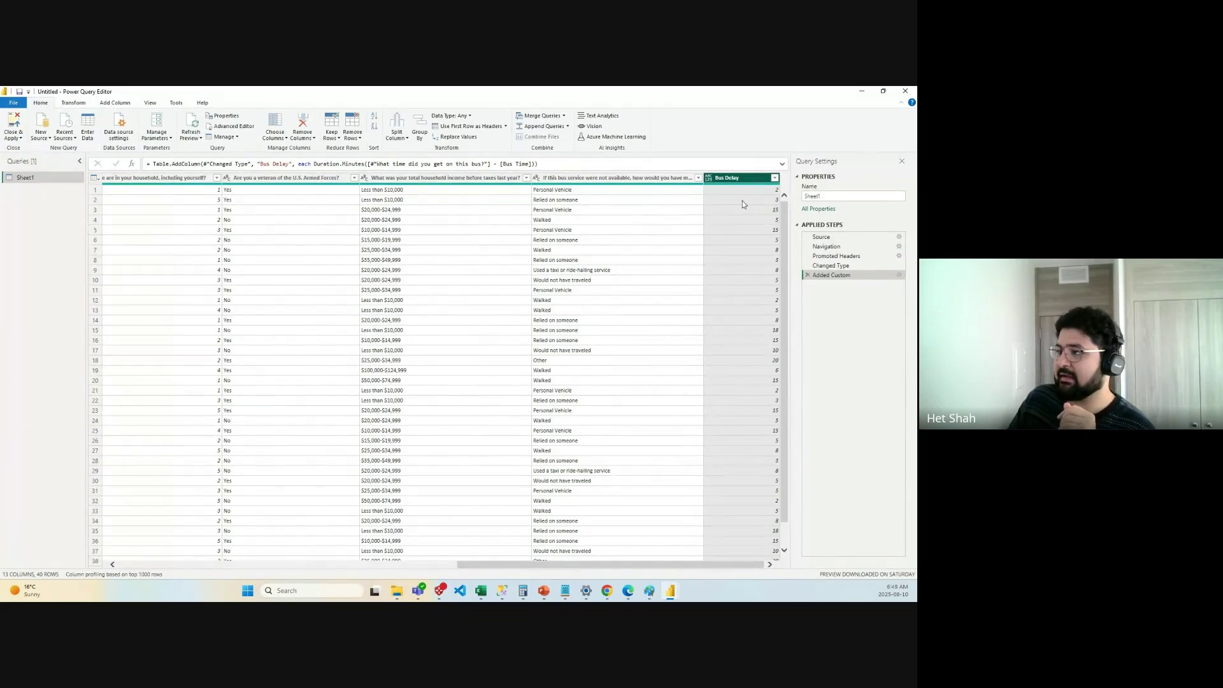
Change the Bus Delay column's data type to Whole Number and close the Power Query Editor with the changes applied.
right_click(743, 183)
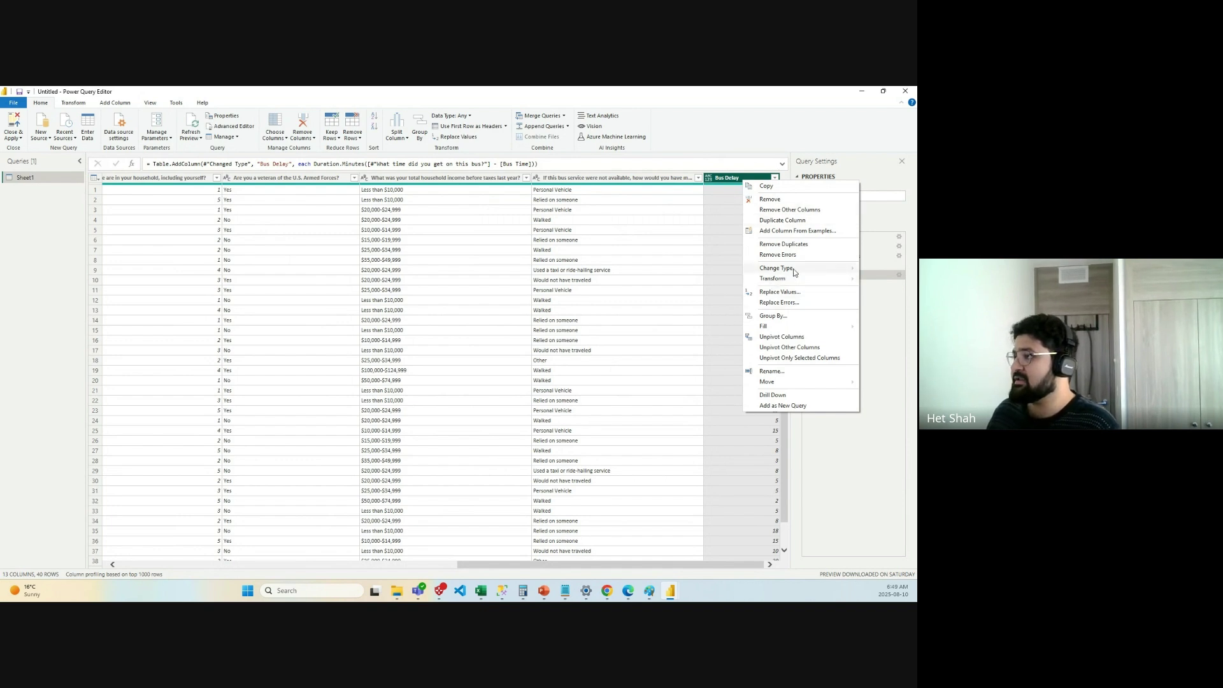
mouse_move(795, 272)
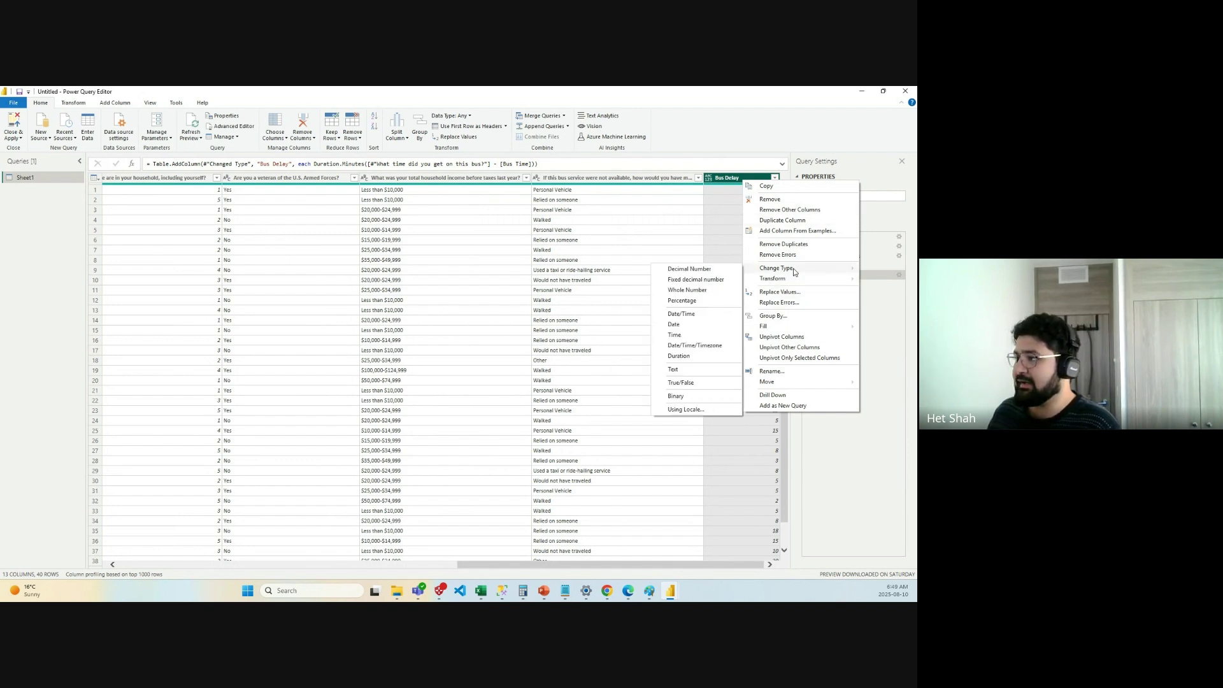
click(728, 179)
right_click(728, 178)
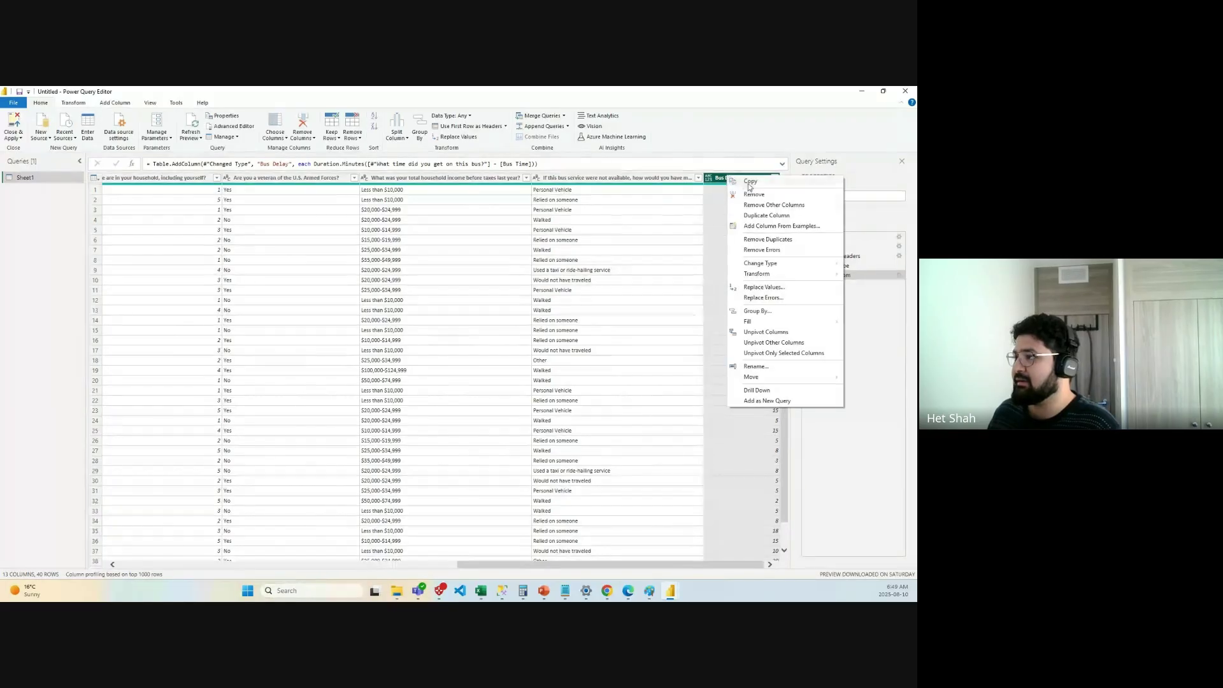
mouse_move(786, 263)
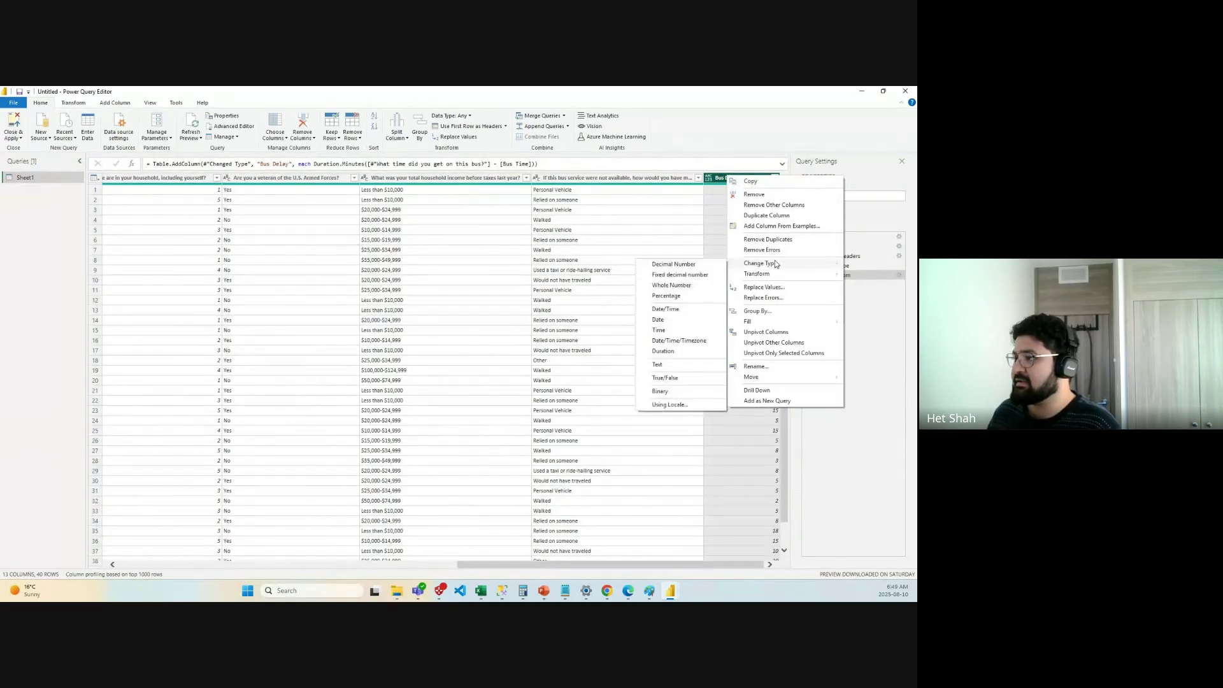
click(676, 290)
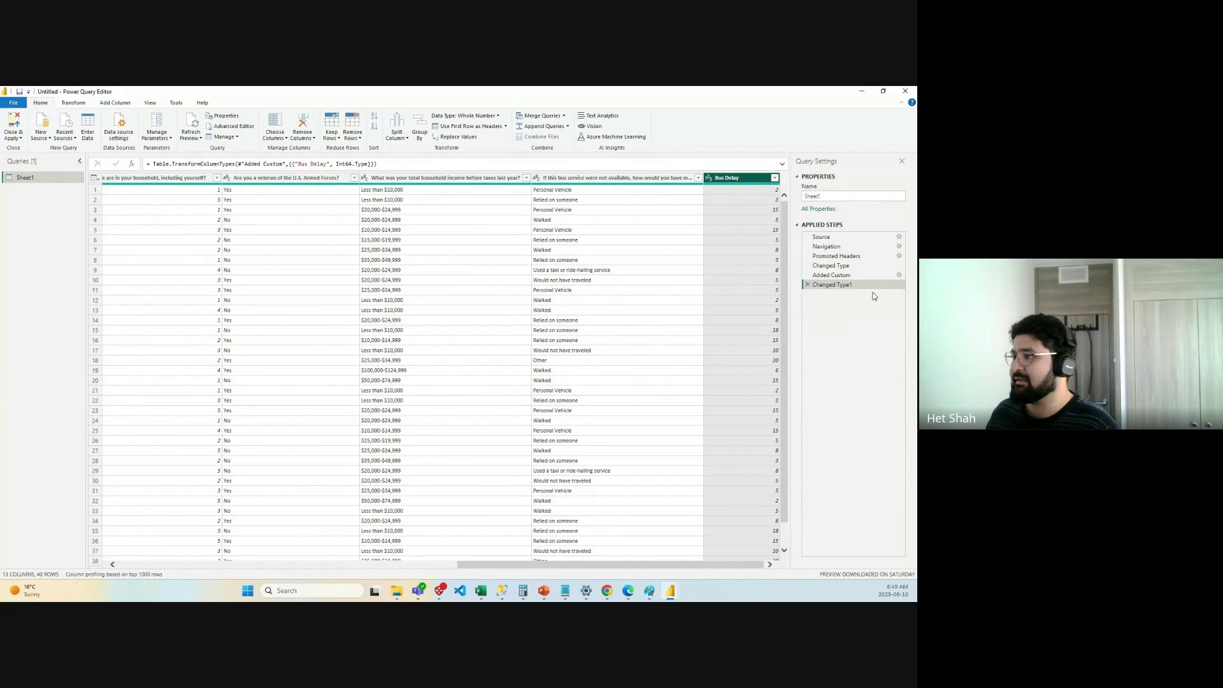
click(904, 91)
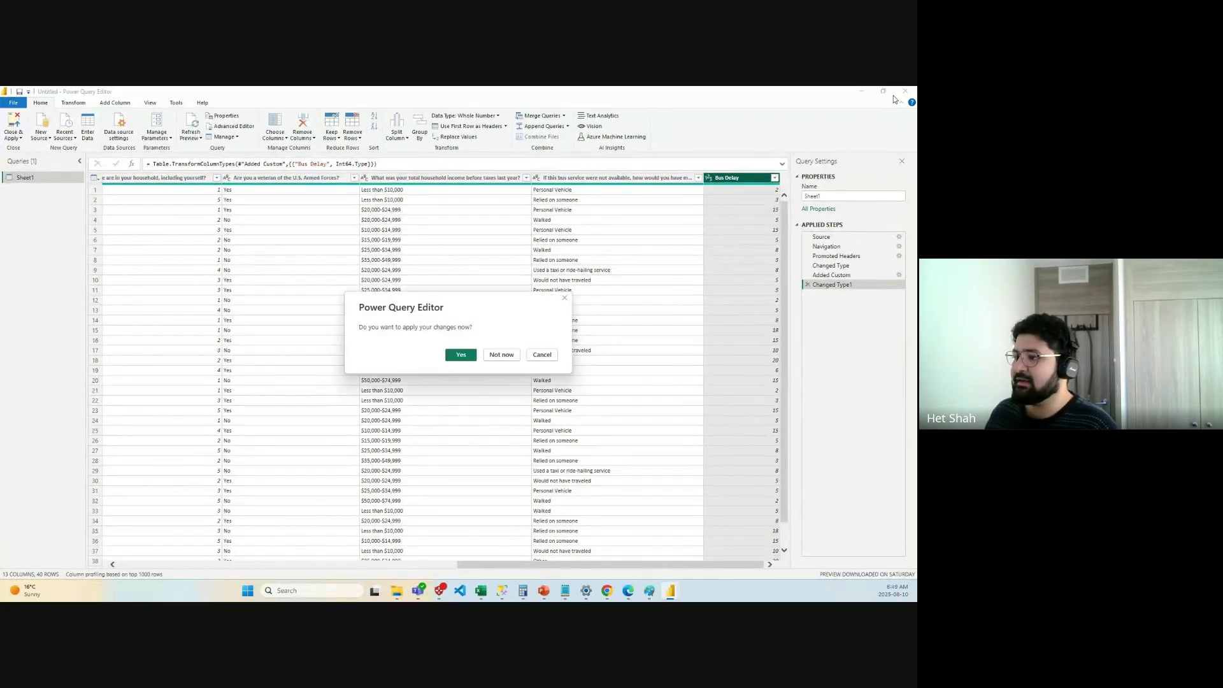
click(464, 355)
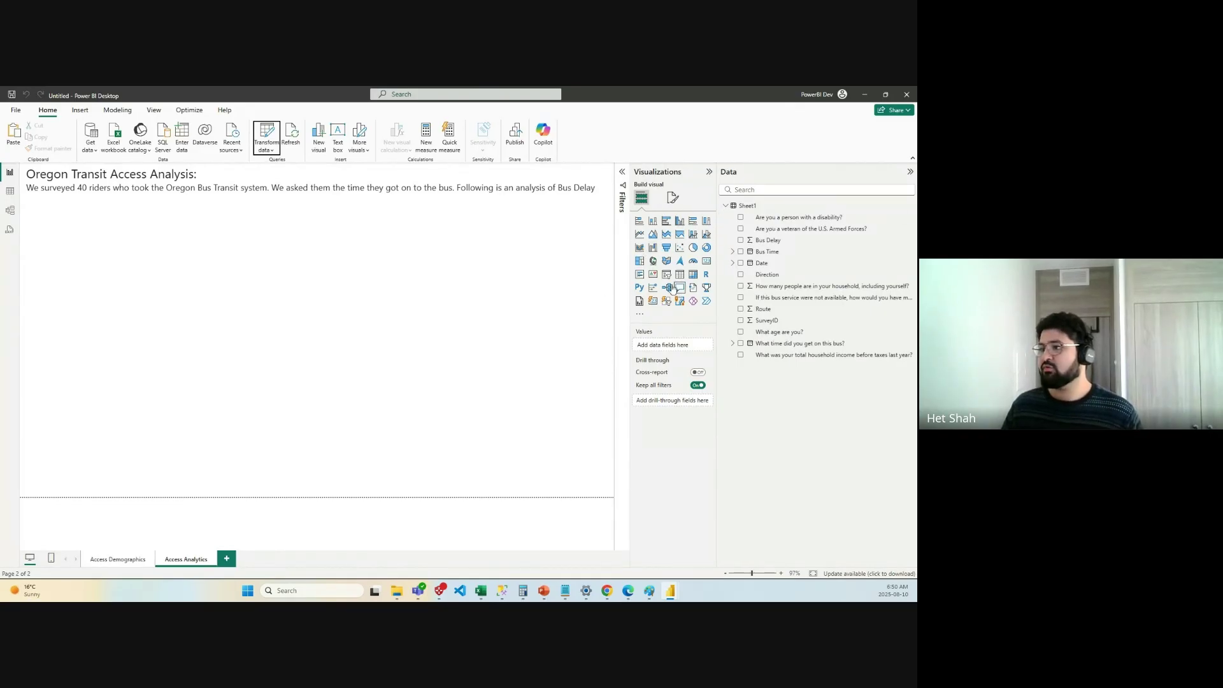
Add a gauge visual to the Access Analytics page with Bus Delay as its value, aggregated as Average.
click(693, 265)
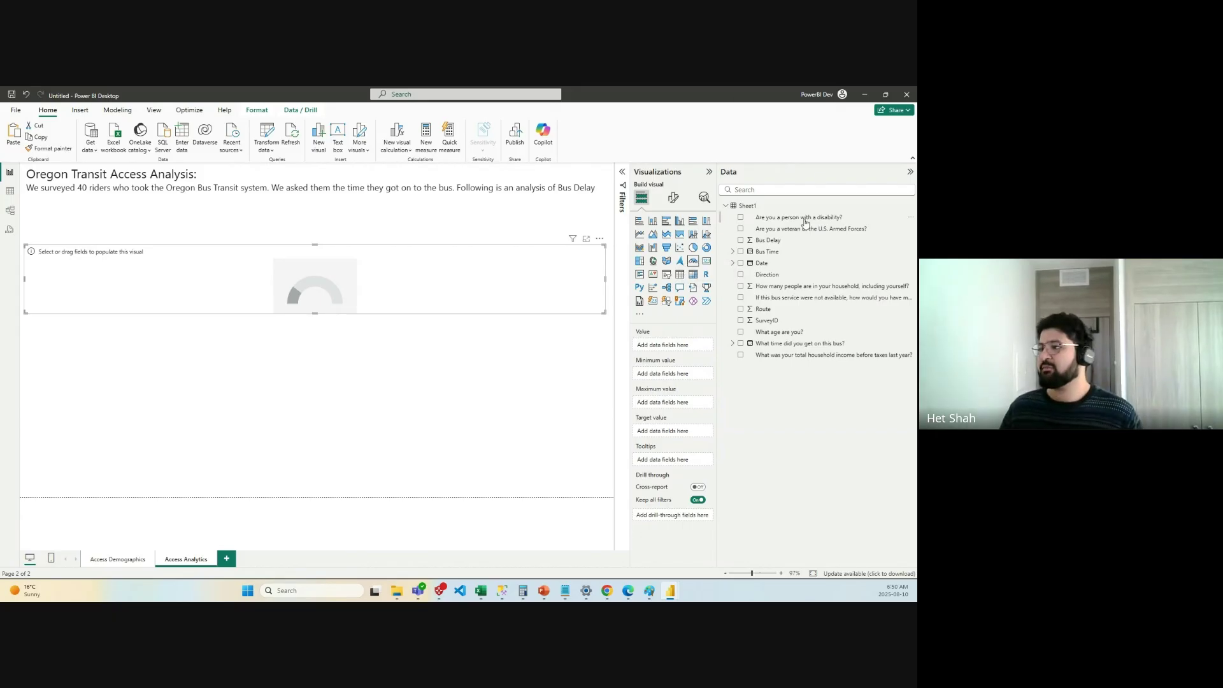
drag(792, 241, 669, 345)
drag(775, 246, 672, 376)
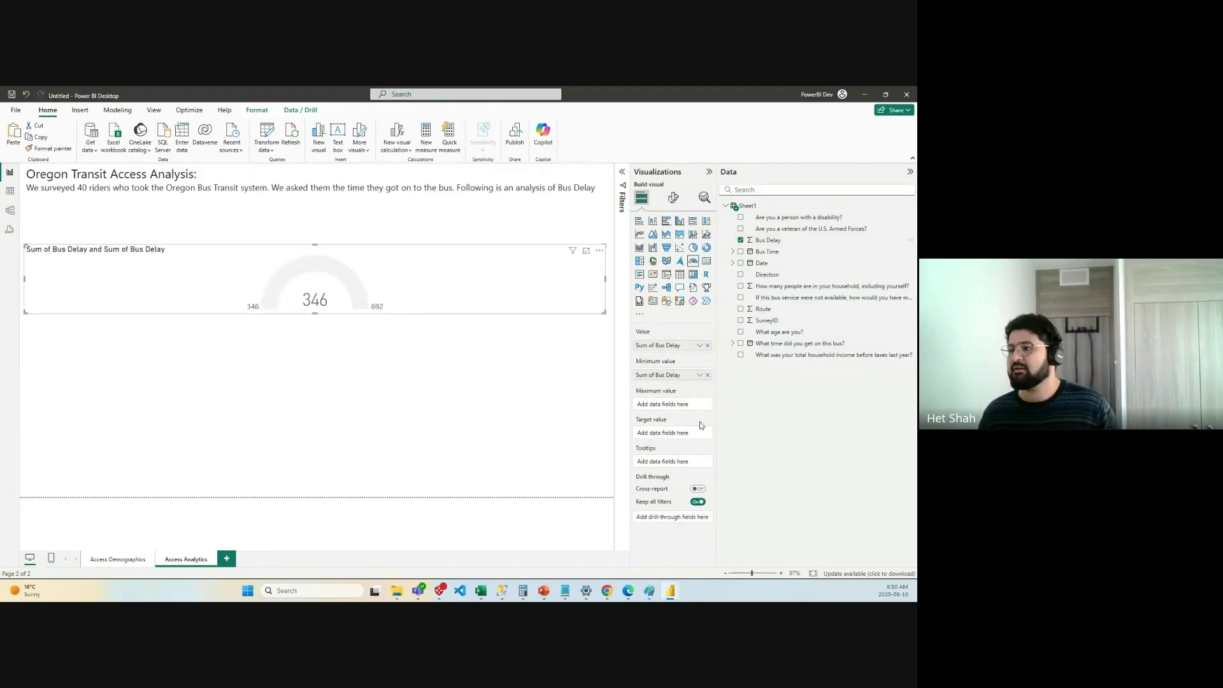
click(707, 375)
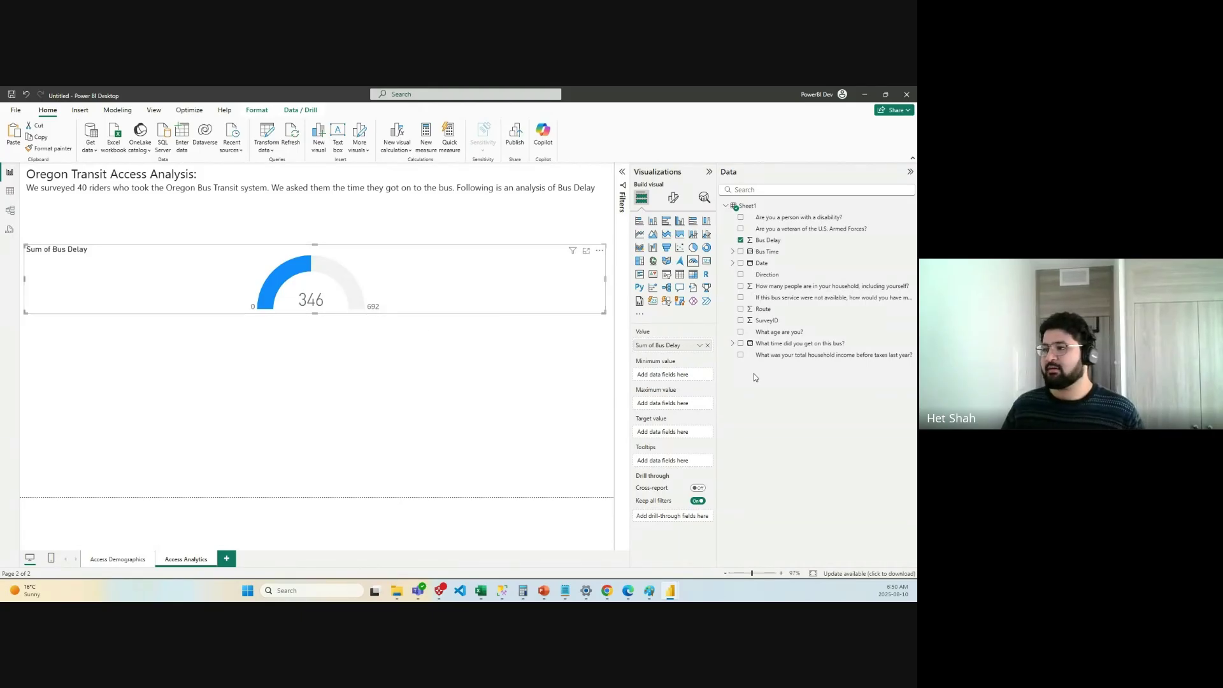
click(698, 347)
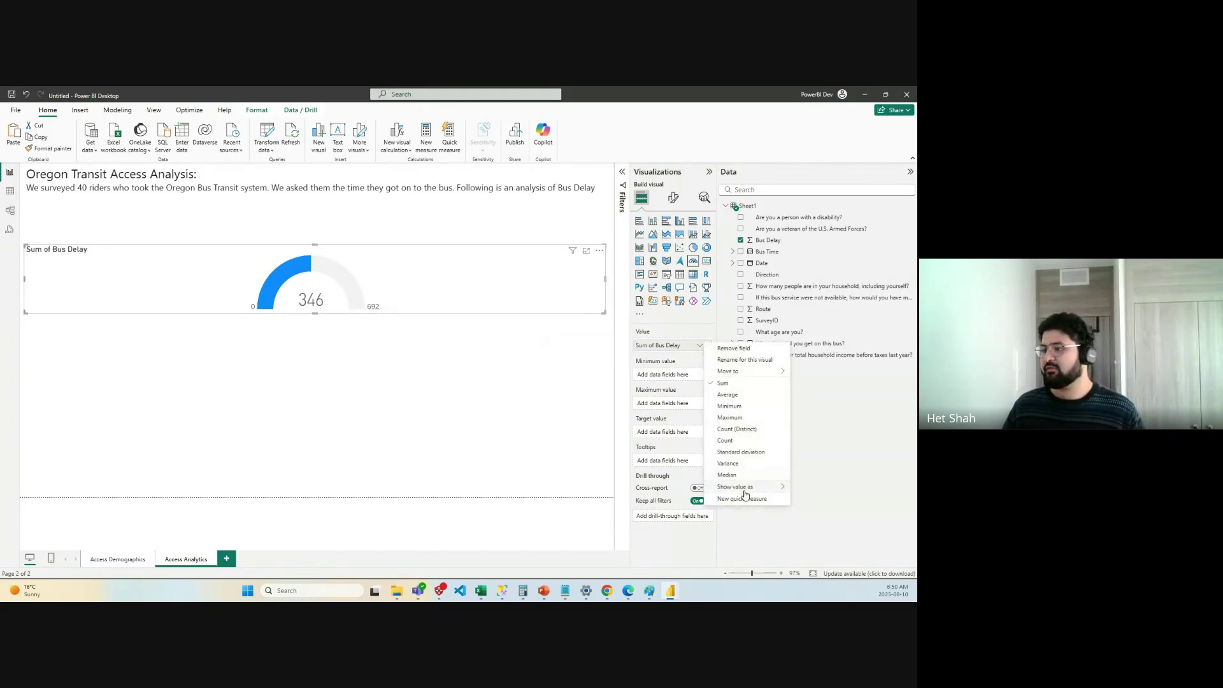
click(739, 395)
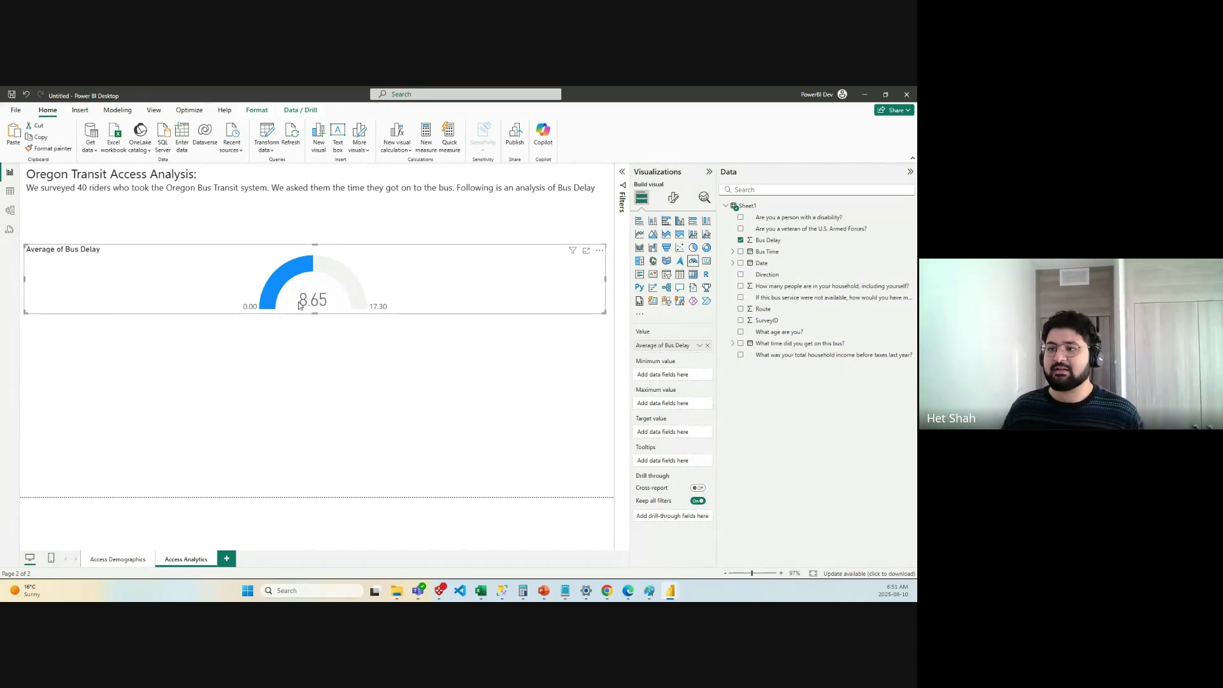
mouse_move(322, 296)
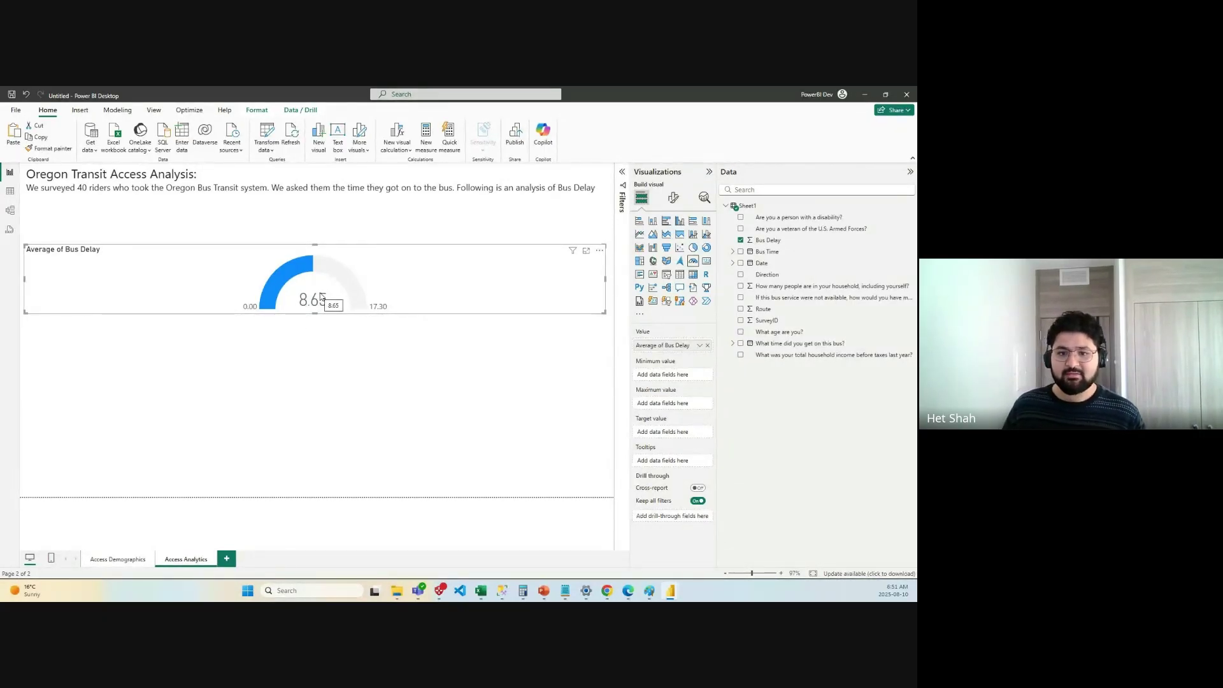
Place the gauge in the report page's lower-left corner and resize it to nearly half the page width and about a third of its height.
drag(605, 278, 261, 278)
drag(165, 261, 170, 438)
drag(261, 422, 279, 391)
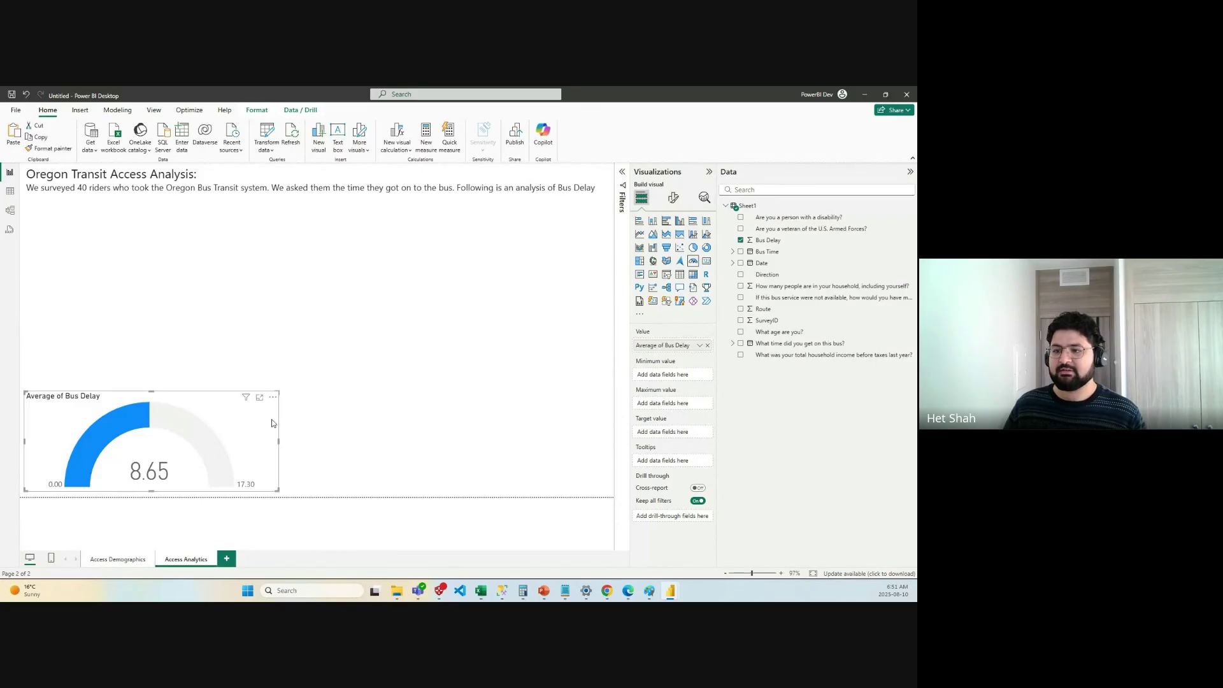
drag(281, 440, 297, 443)
drag(166, 395, 166, 391)
click(396, 409)
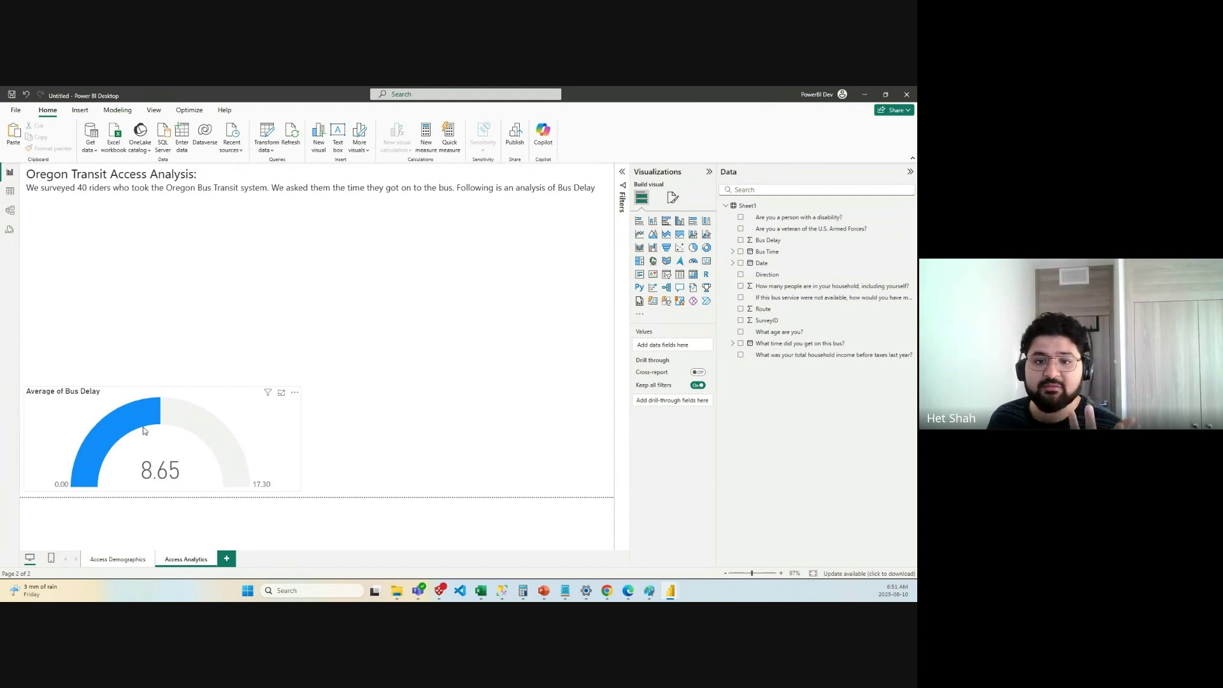
Add a button slicer on the Route field below the introduction text and narrow it to the gauge's width.
mouse_move(228, 431)
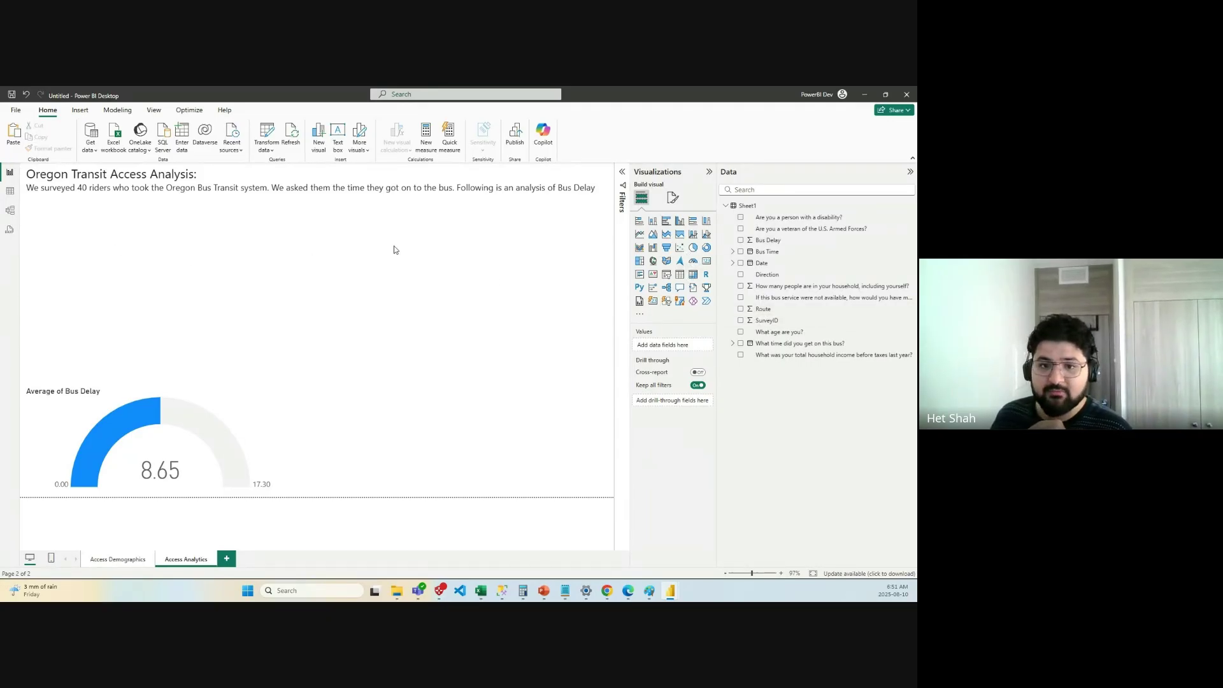
click(667, 302)
drag(279, 256, 273, 217)
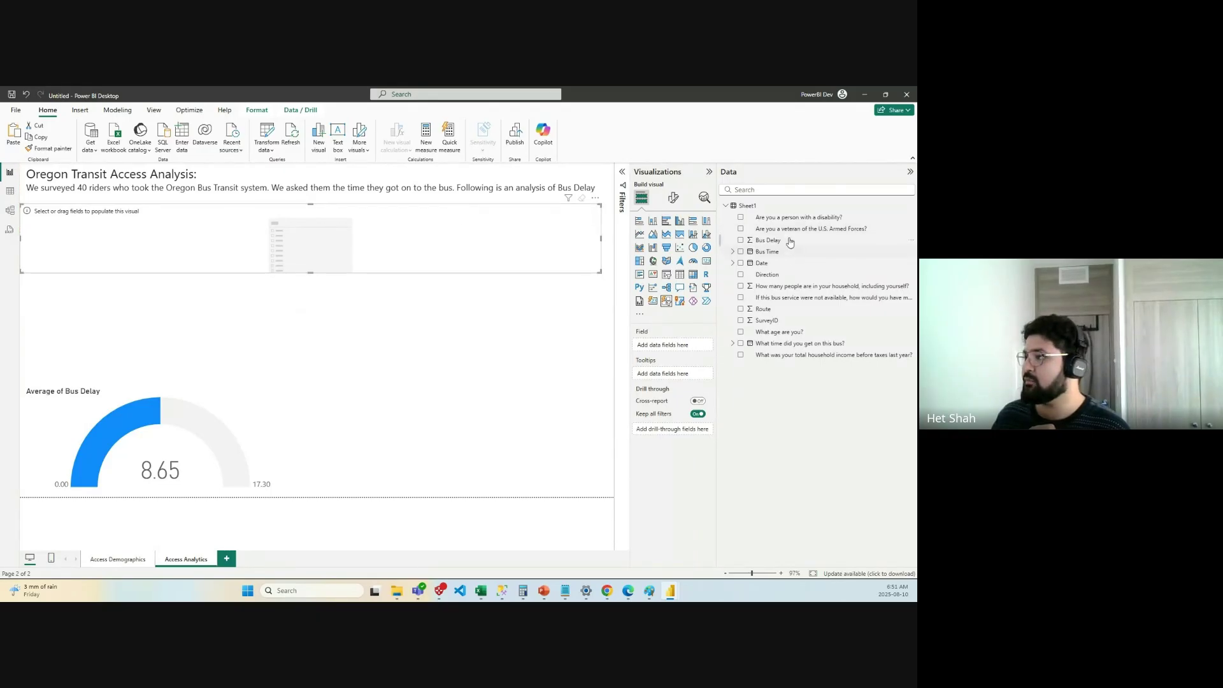
drag(776, 313, 667, 347)
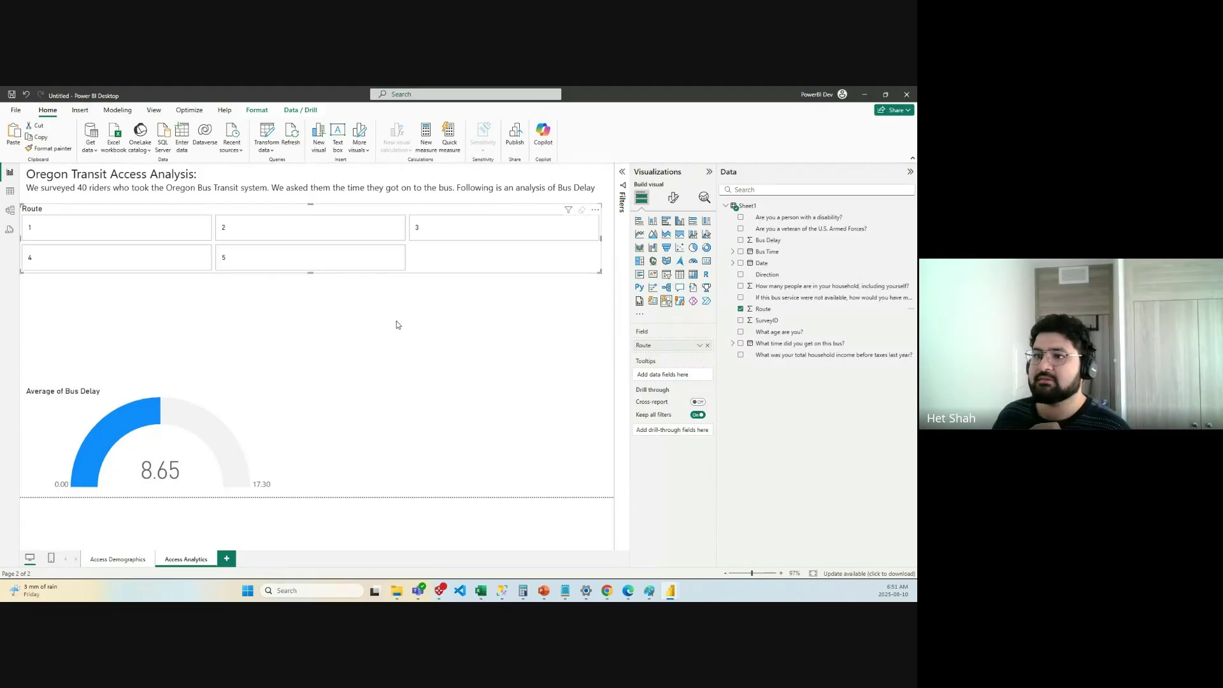
drag(601, 238, 300, 256)
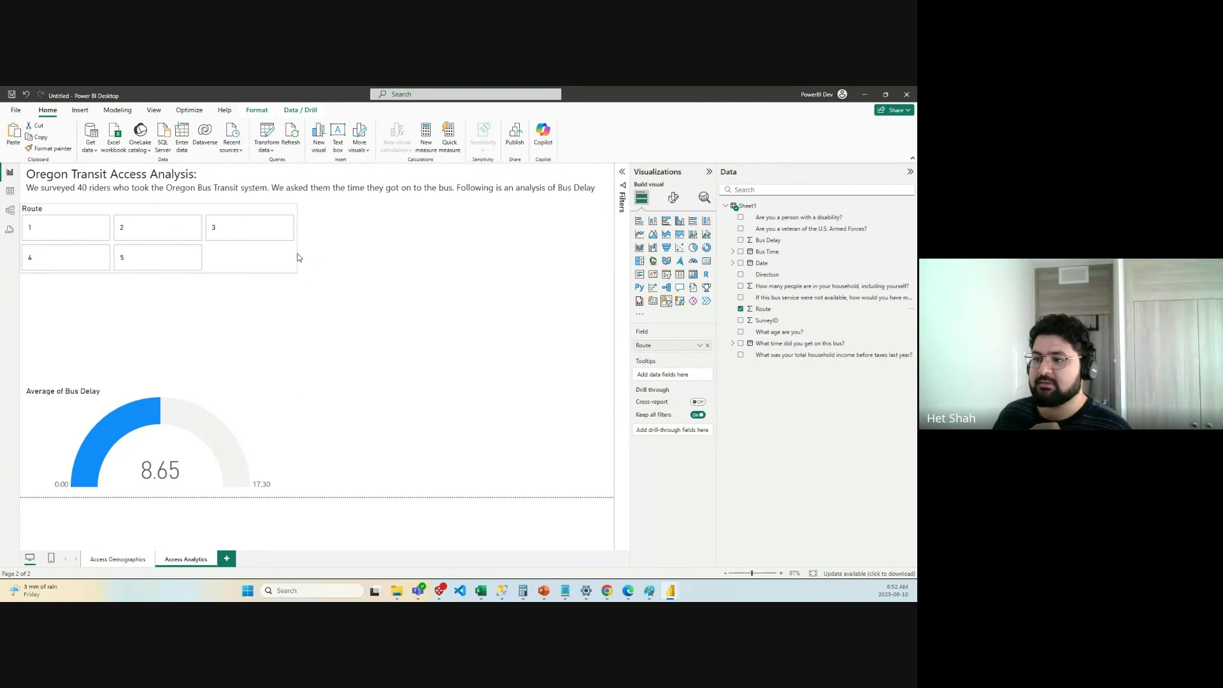
click(426, 405)
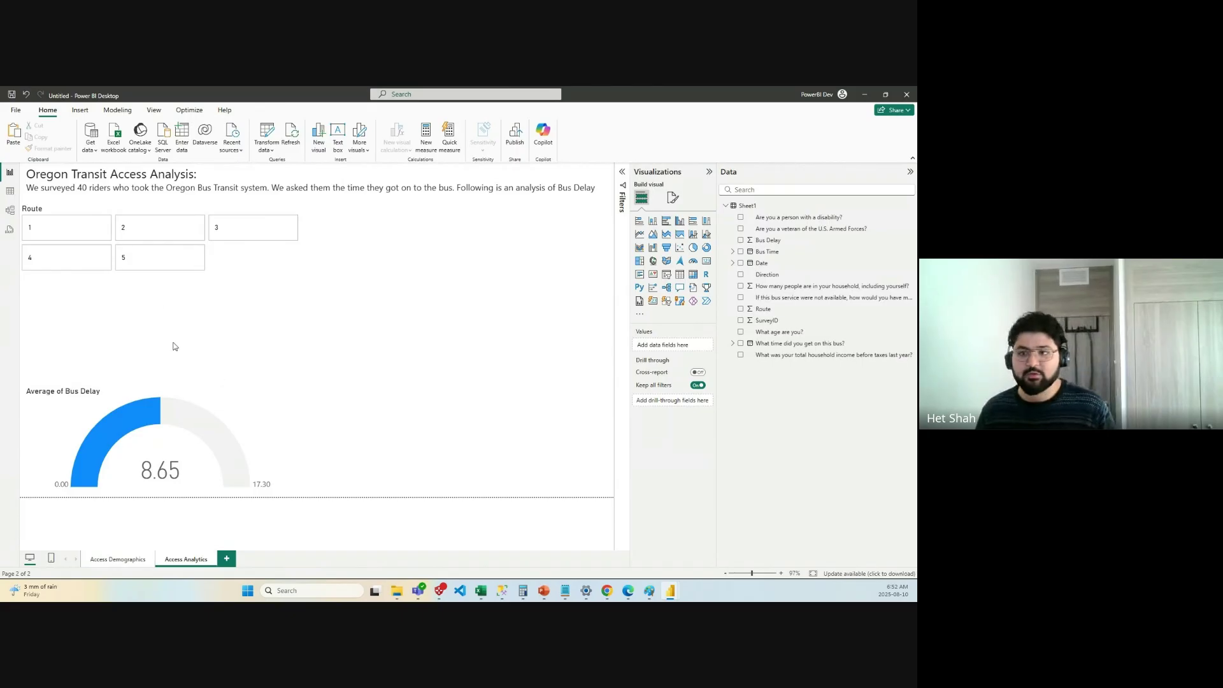
Filter the bus delay gauge by each route from 1 to 5 in turn, and clear the route filter.
click(103, 231)
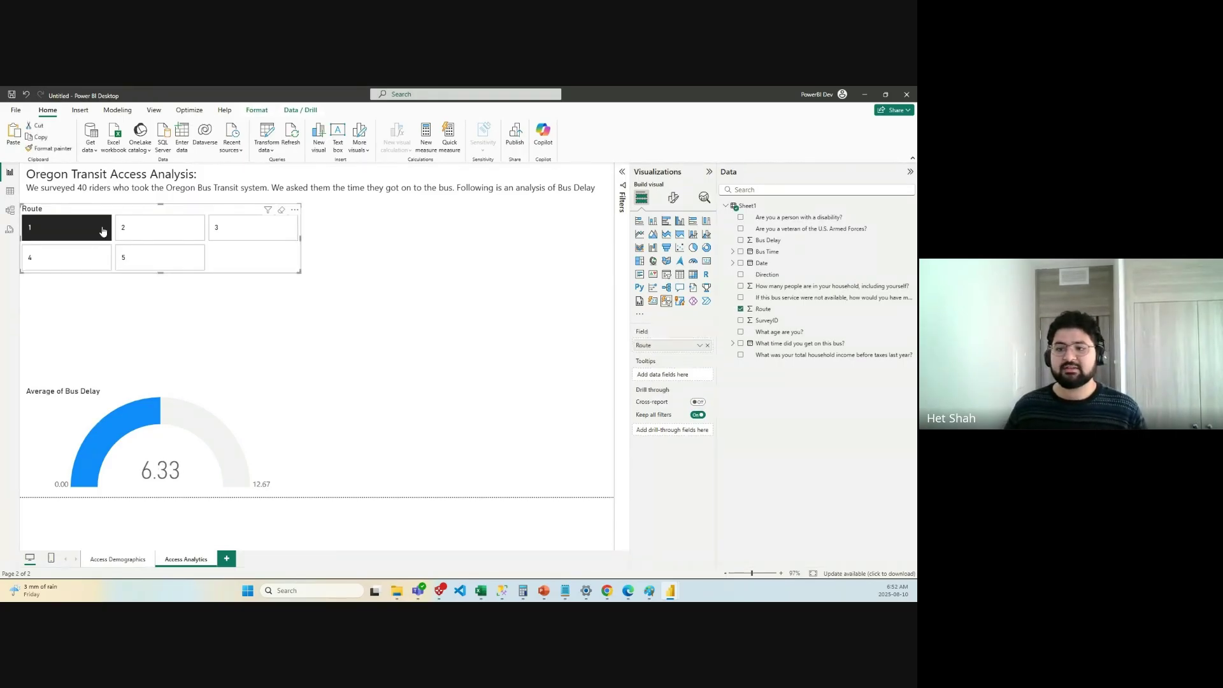
click(193, 230)
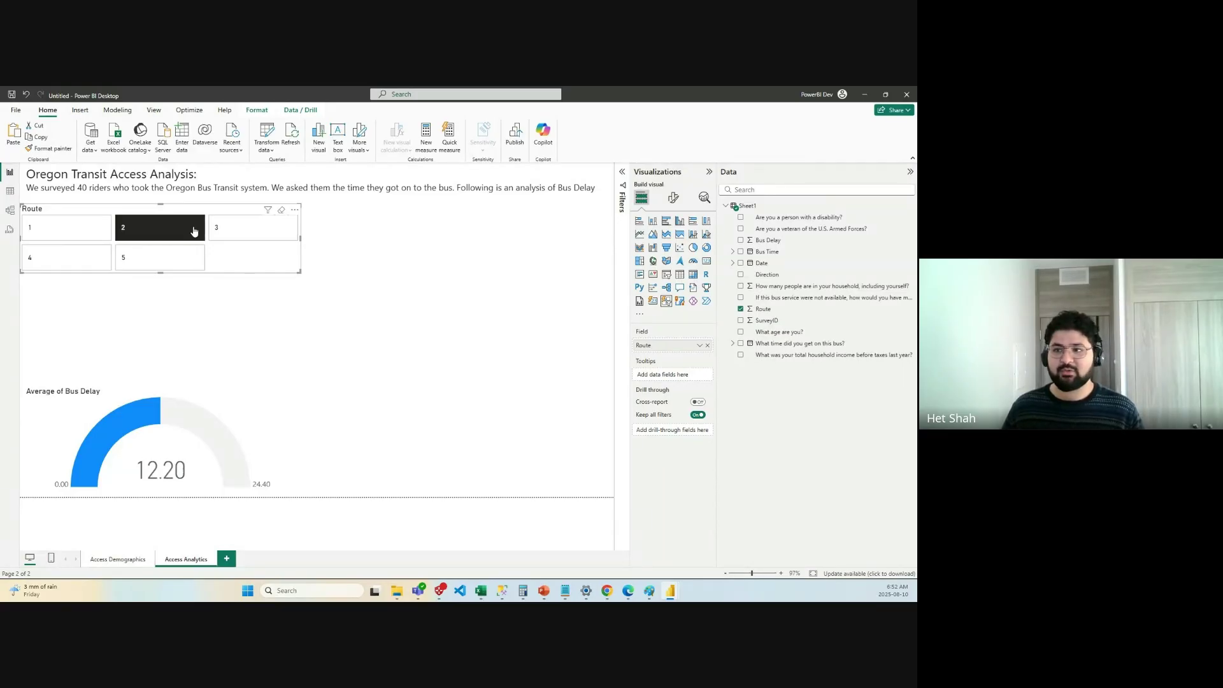
click(237, 233)
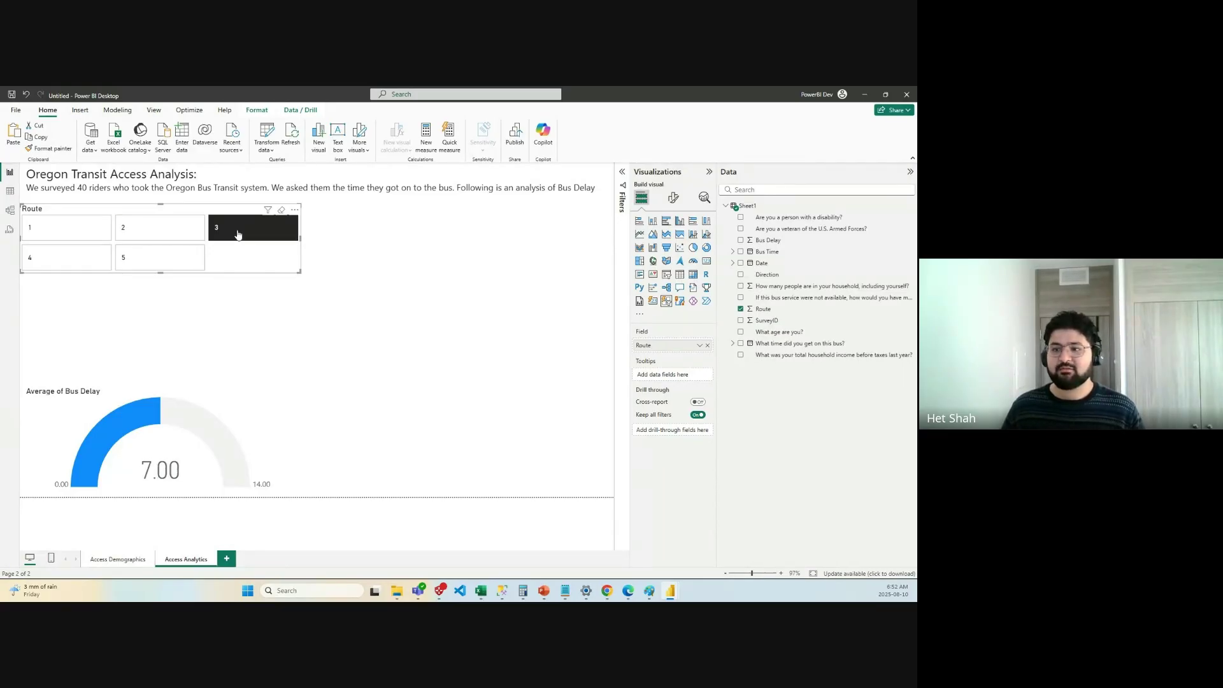
click(35, 266)
click(123, 264)
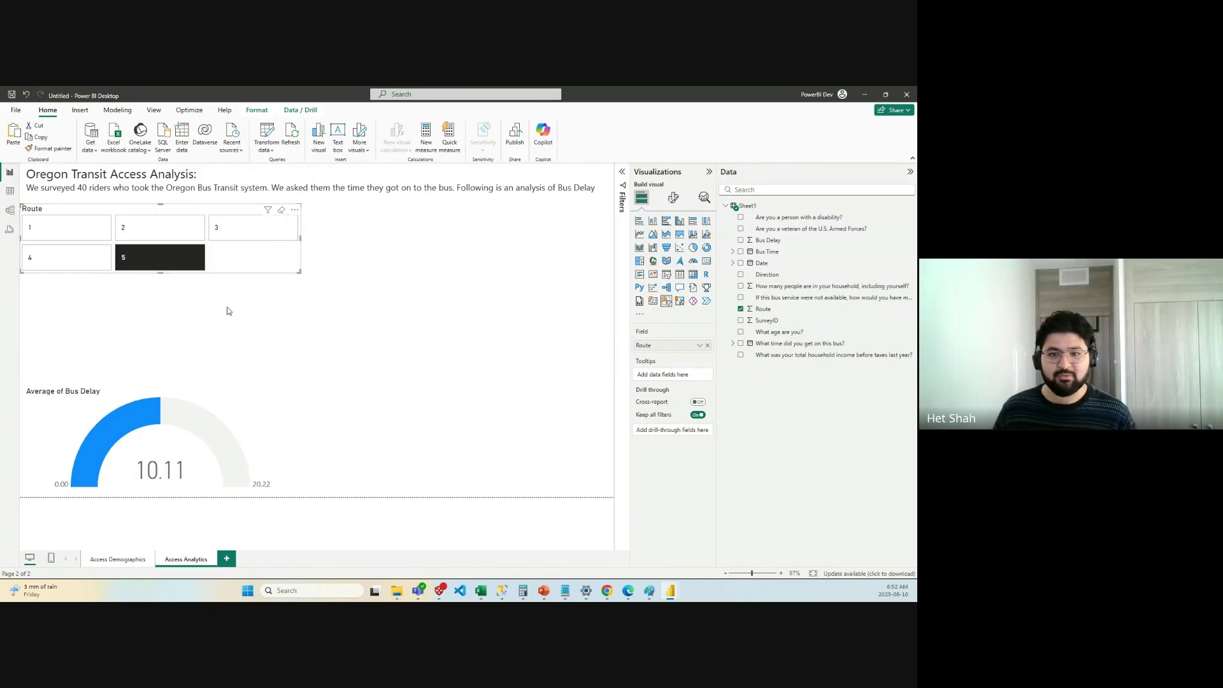
click(157, 268)
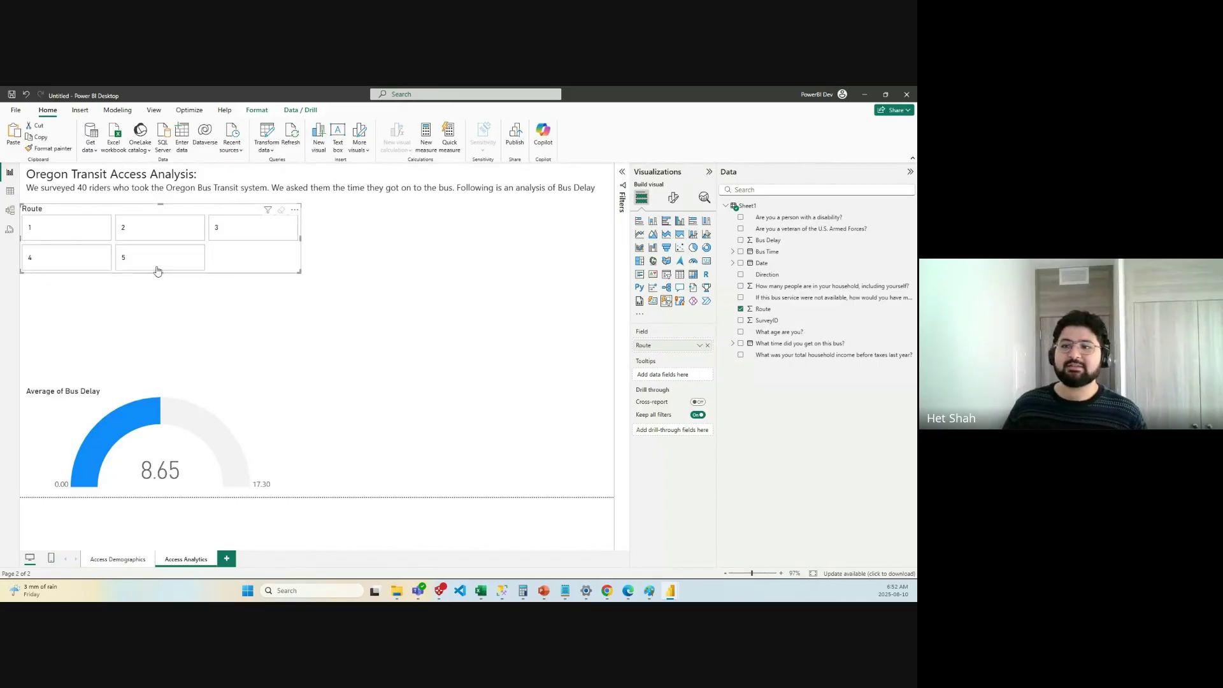
Compare the average bus delay between routes by switching repeatedly among the slicer options, and clear the selection.
click(67, 228)
click(159, 230)
click(213, 237)
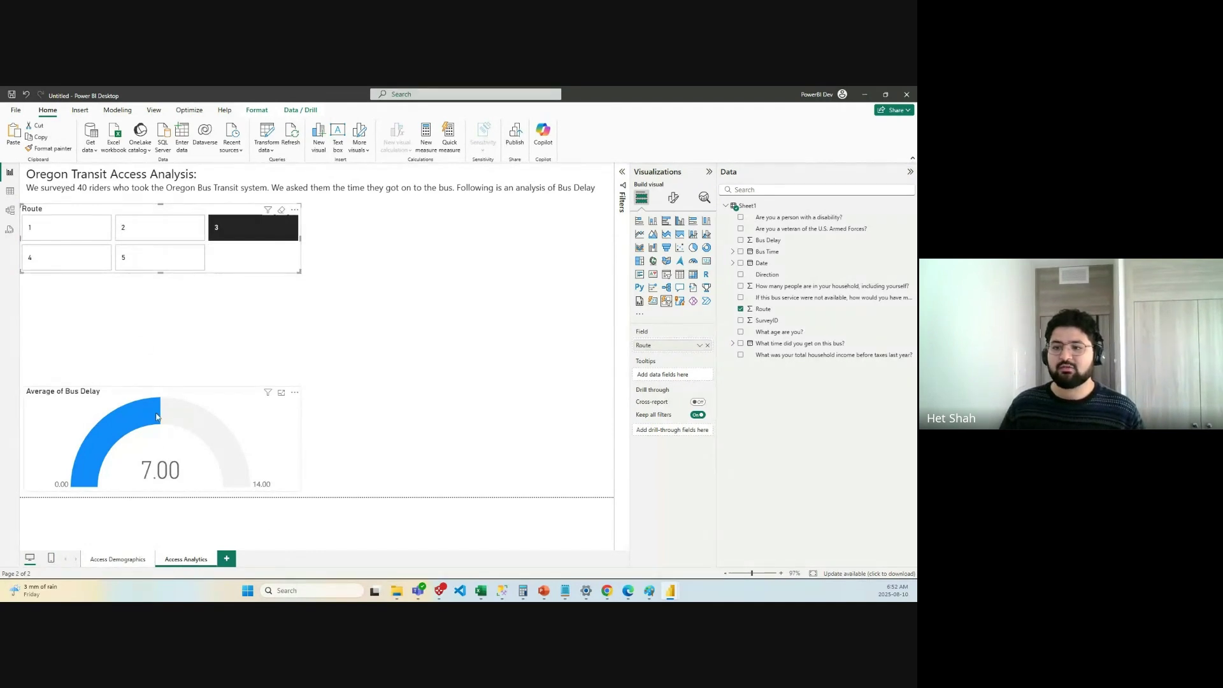
click(127, 263)
click(74, 255)
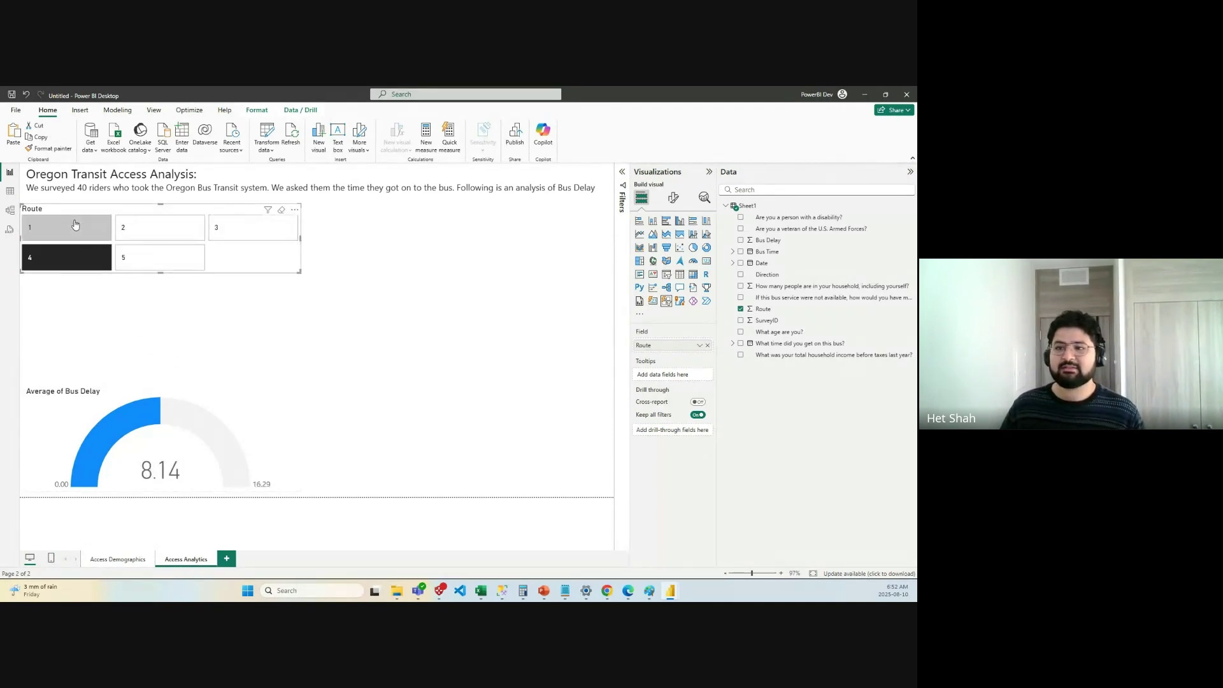
click(67, 228)
click(185, 229)
click(216, 232)
click(182, 241)
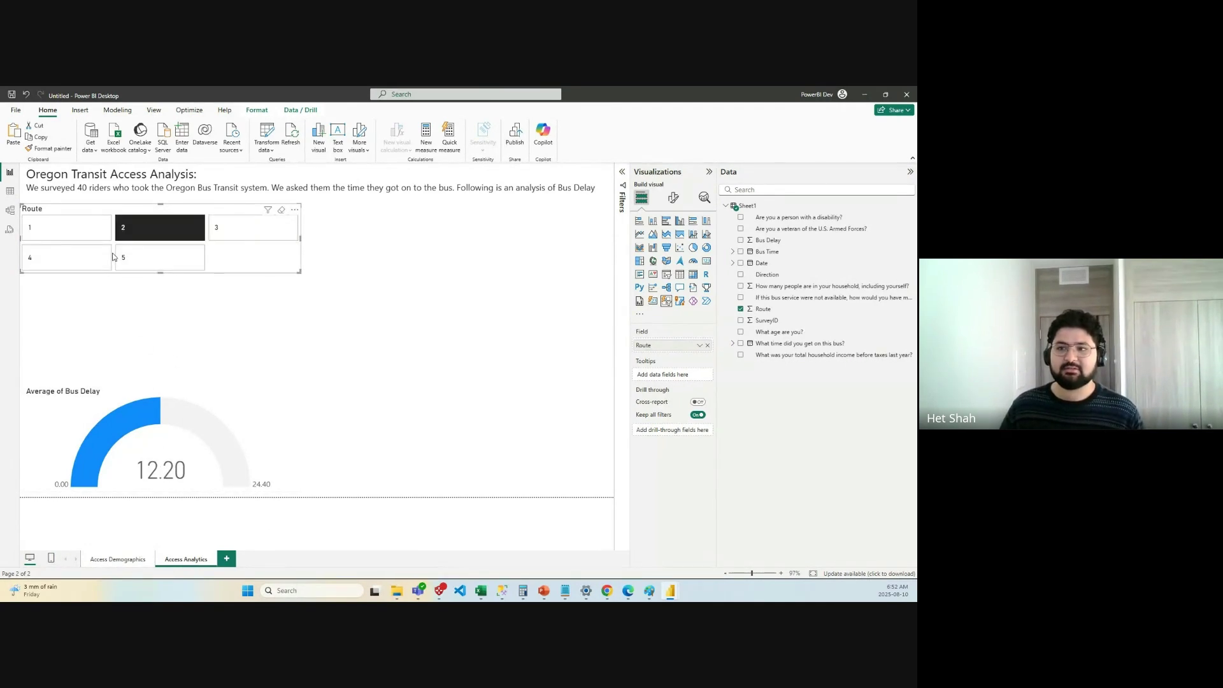
click(92, 257)
click(159, 262)
click(433, 354)
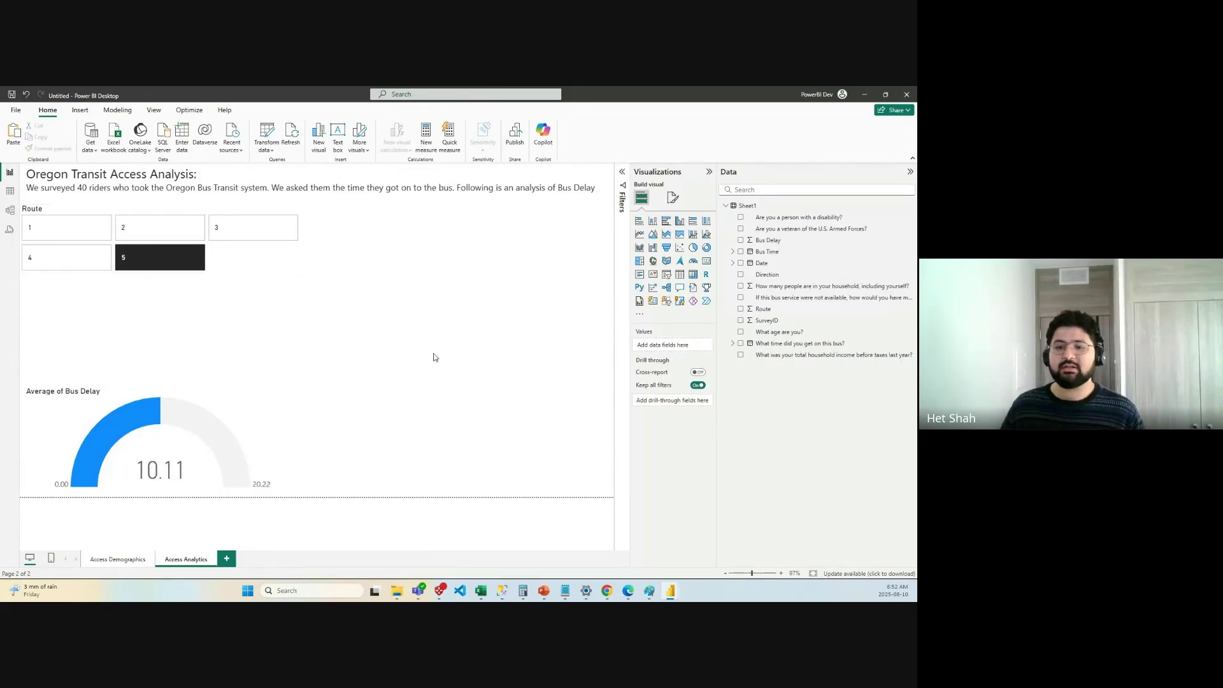
click(176, 251)
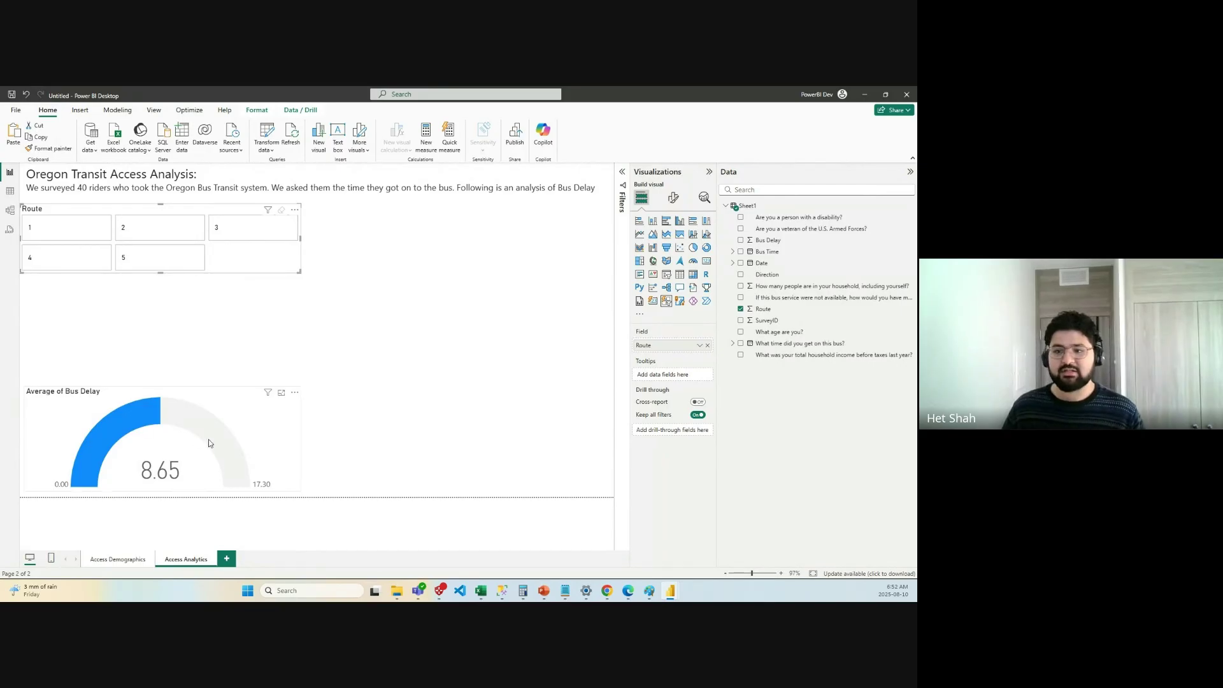
Examine the gauge's upper limit for routes 1, 2, 3, 5 and 4.
click(67, 228)
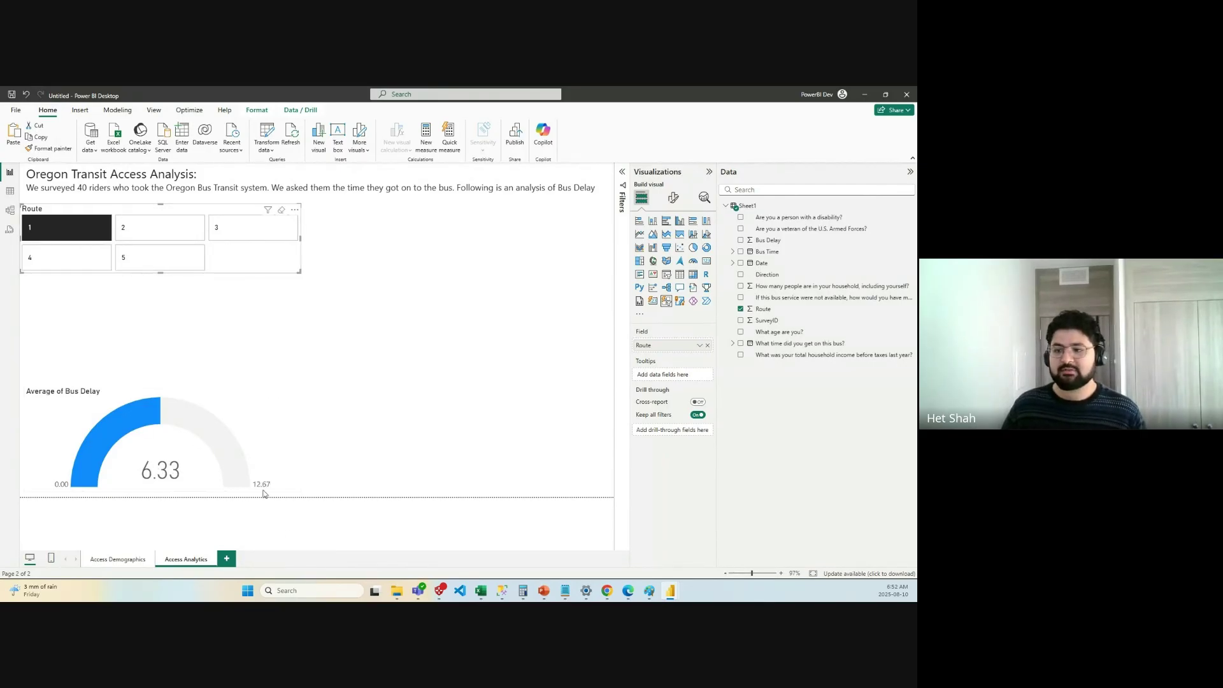
click(161, 231)
click(281, 230)
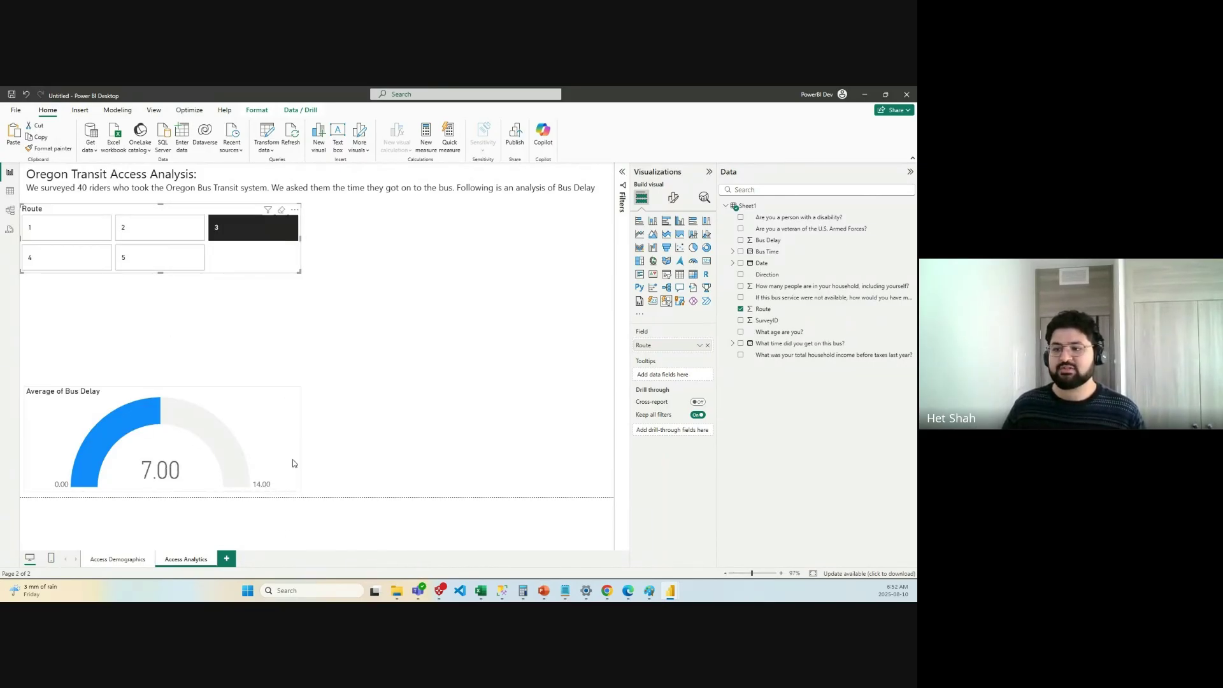
click(166, 257)
click(95, 262)
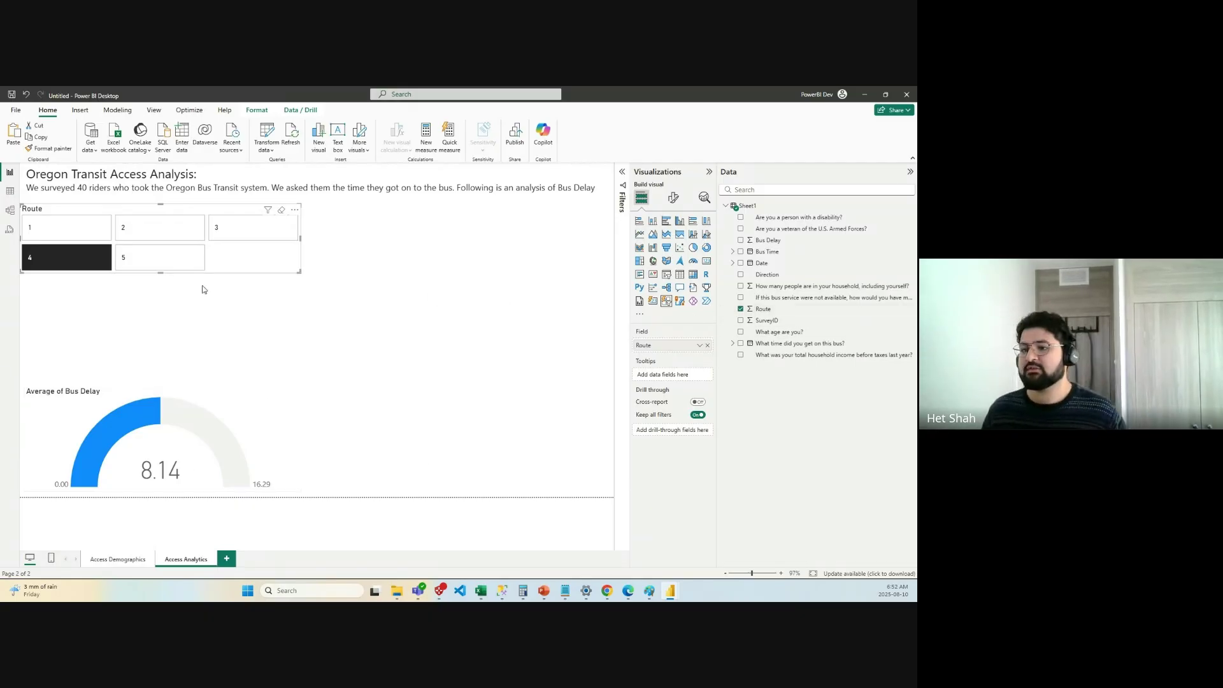
Add Bus Delay as the gauge's maximum value and set its aggregation to Maximum.
click(228, 415)
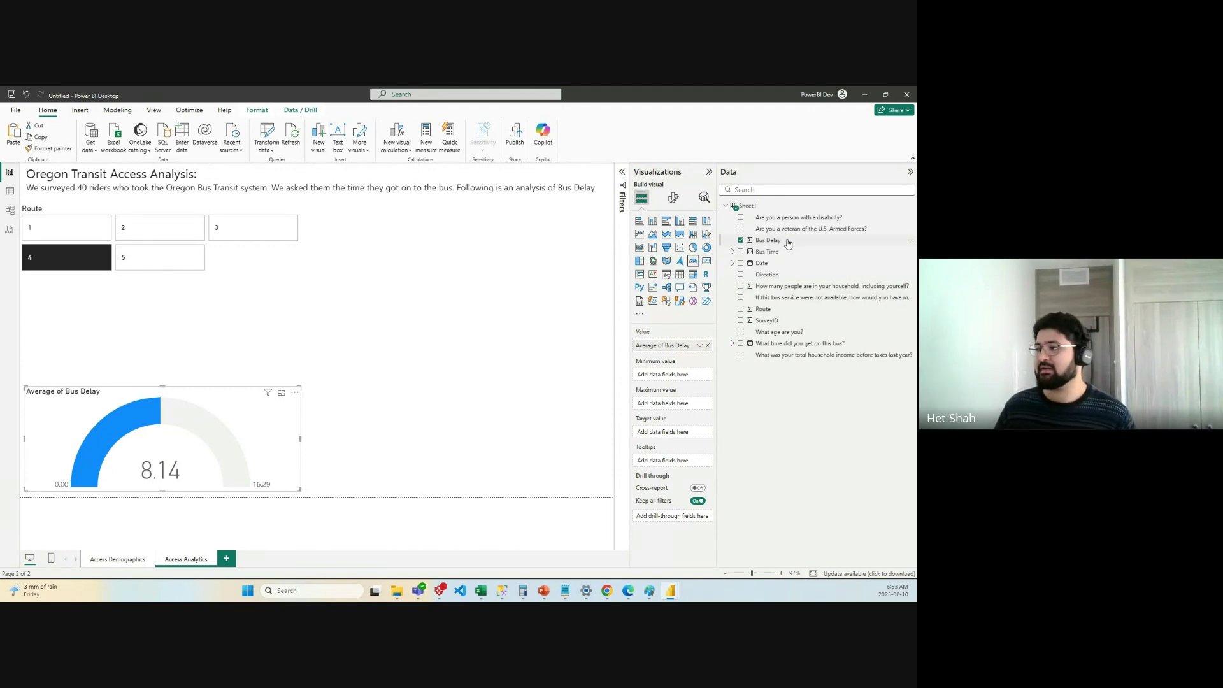
drag(788, 244, 685, 405)
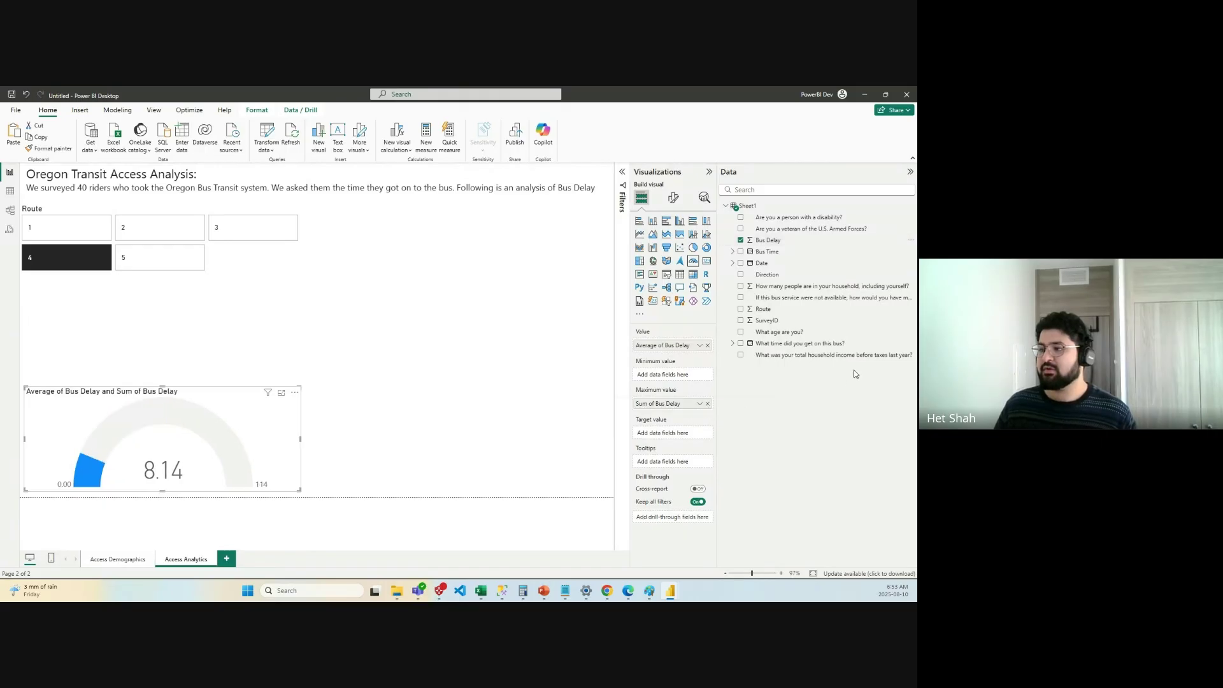
click(700, 407)
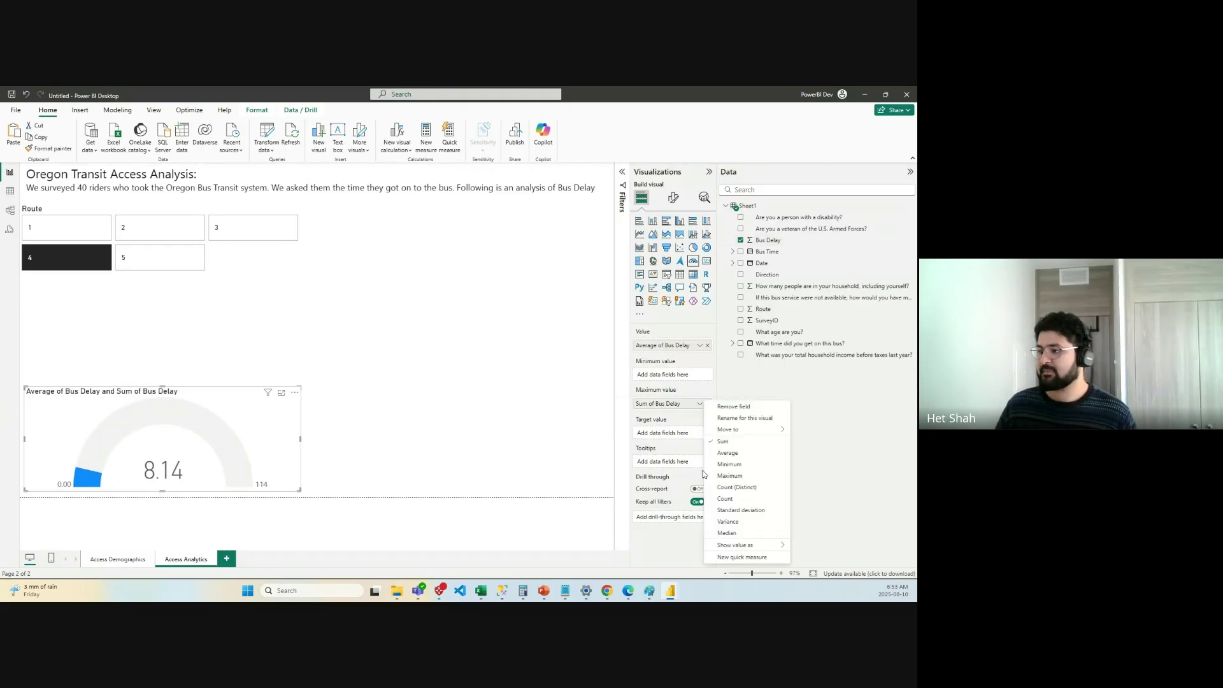
click(750, 454)
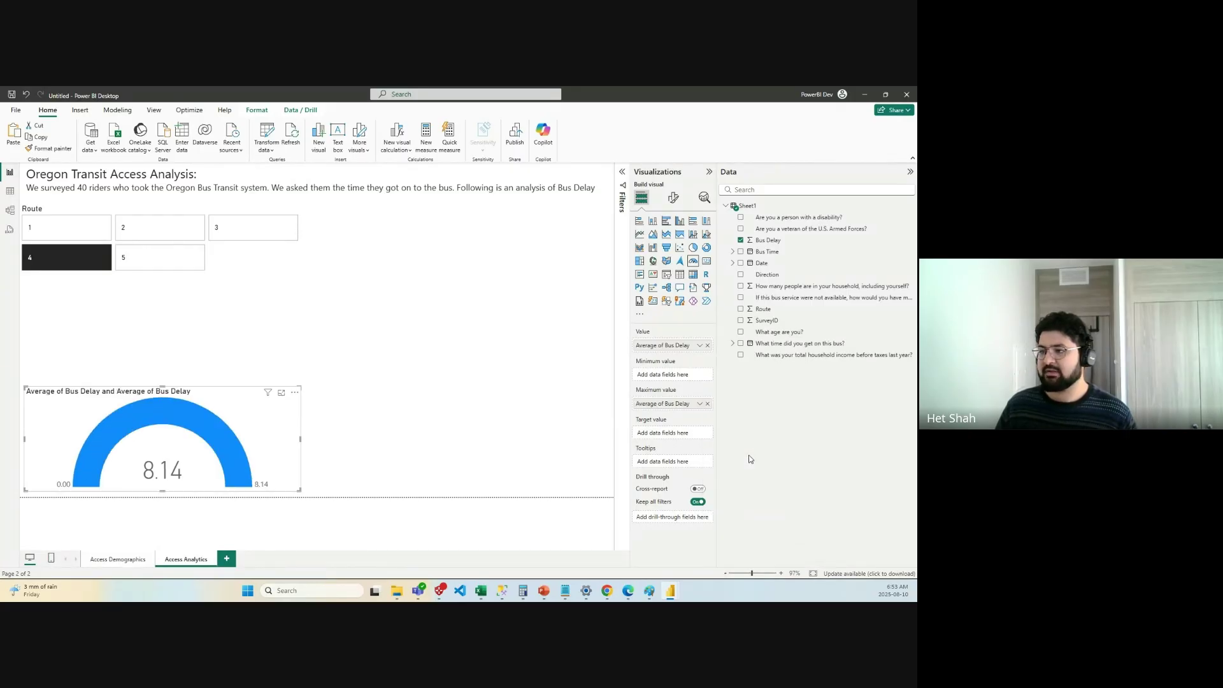
click(700, 405)
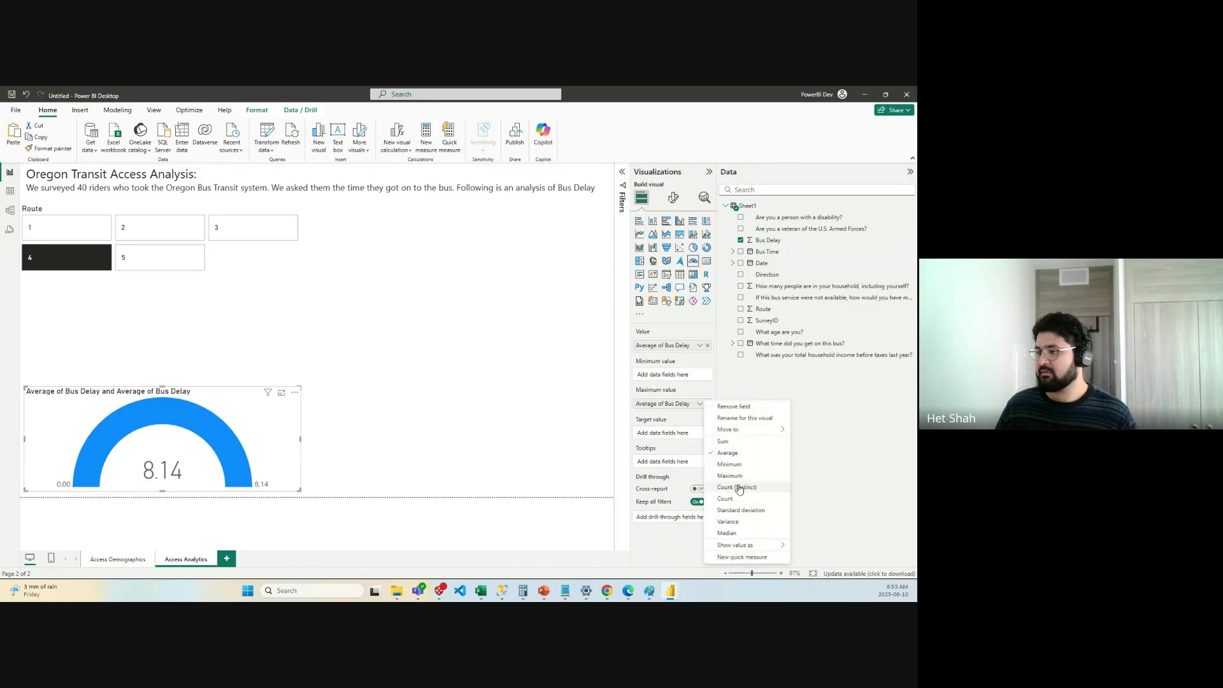
click(742, 477)
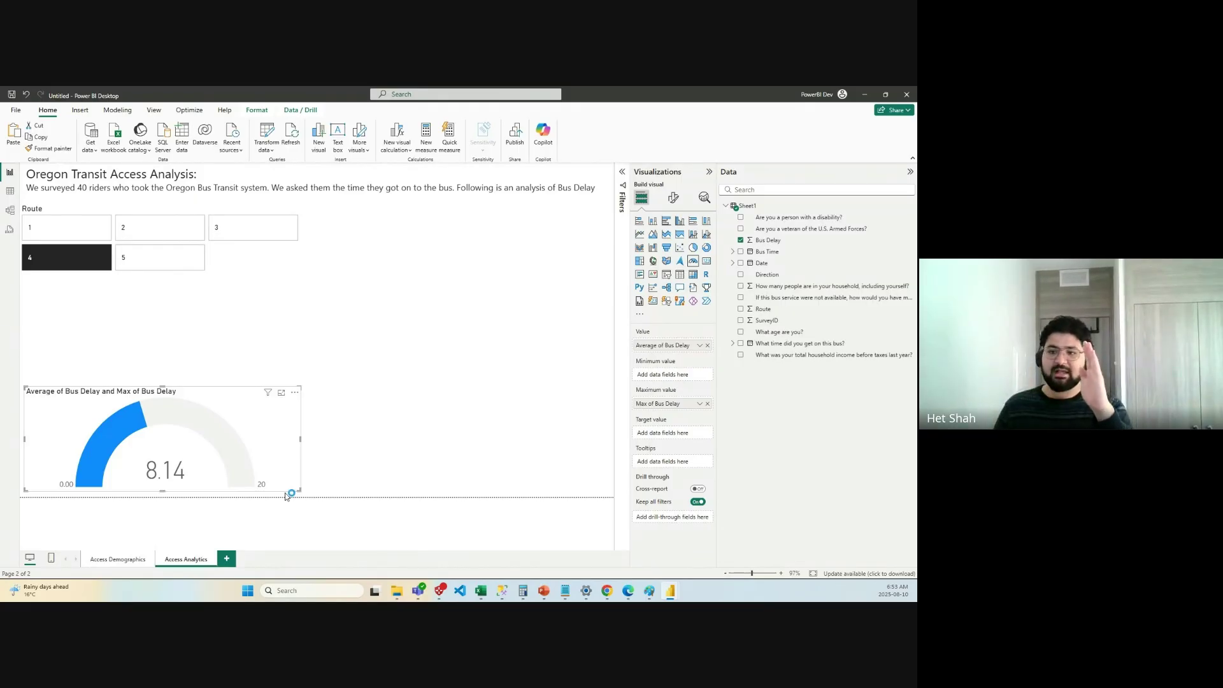
click(186, 520)
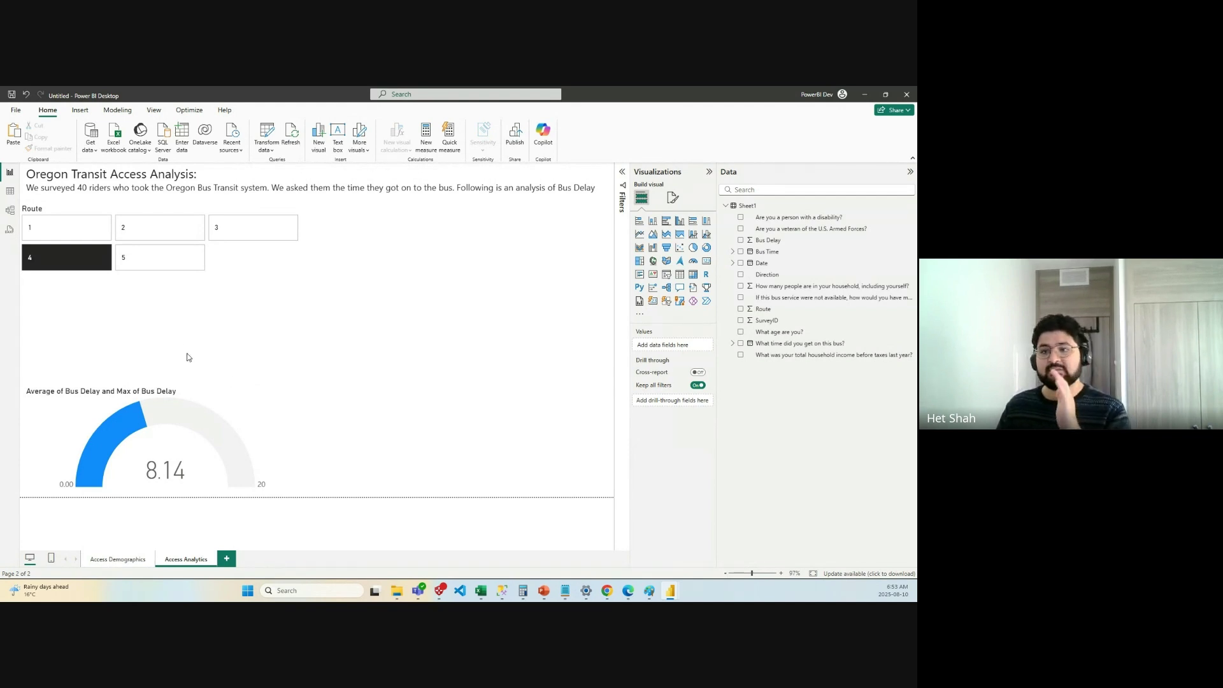
Clear the route 4 filter and check the gauge's average and maximum delay for each route from 1 to 5.
click(97, 266)
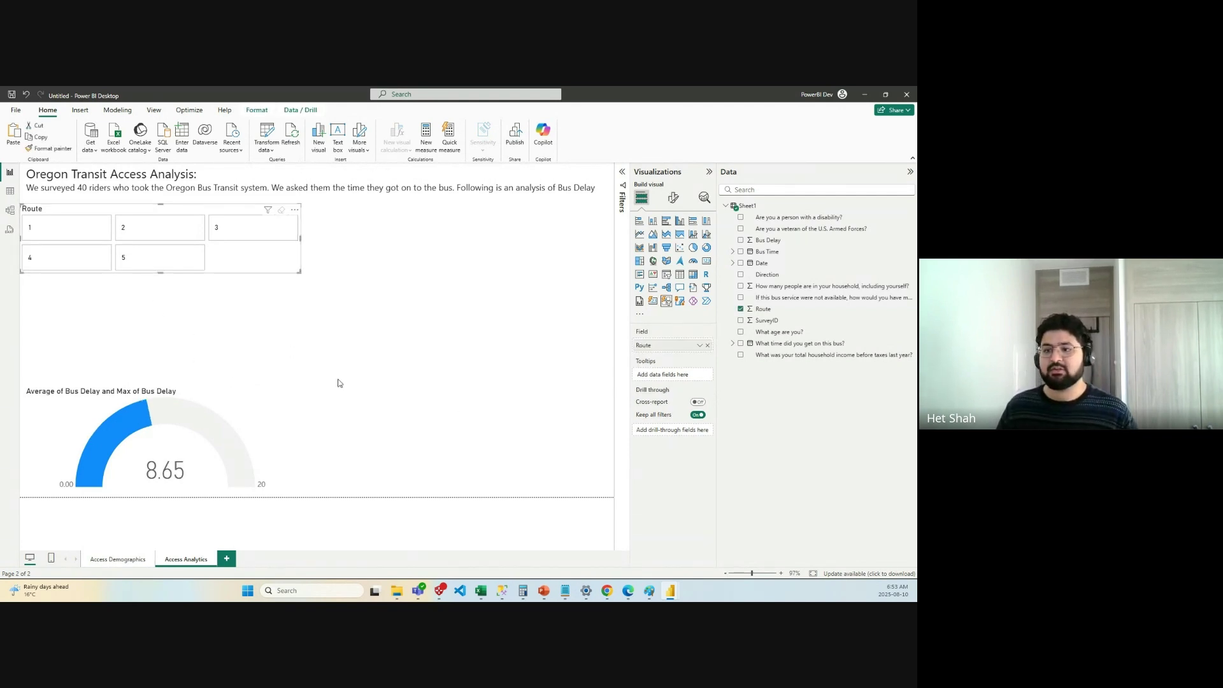
click(105, 229)
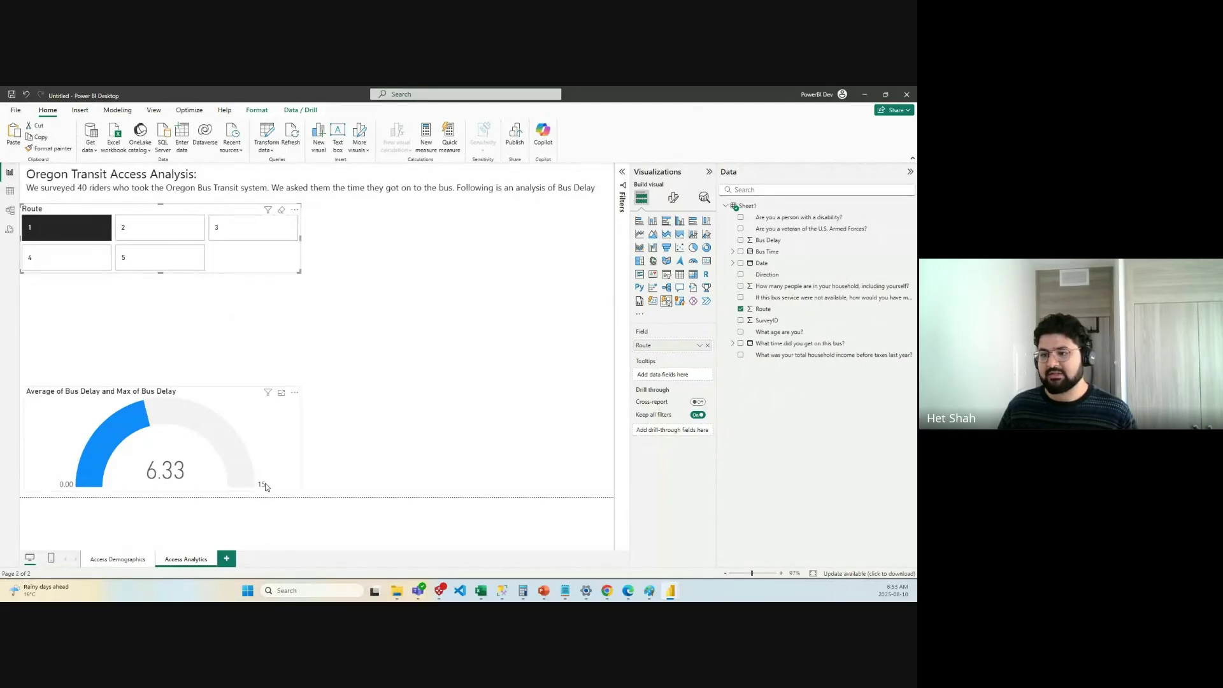
click(159, 233)
click(248, 233)
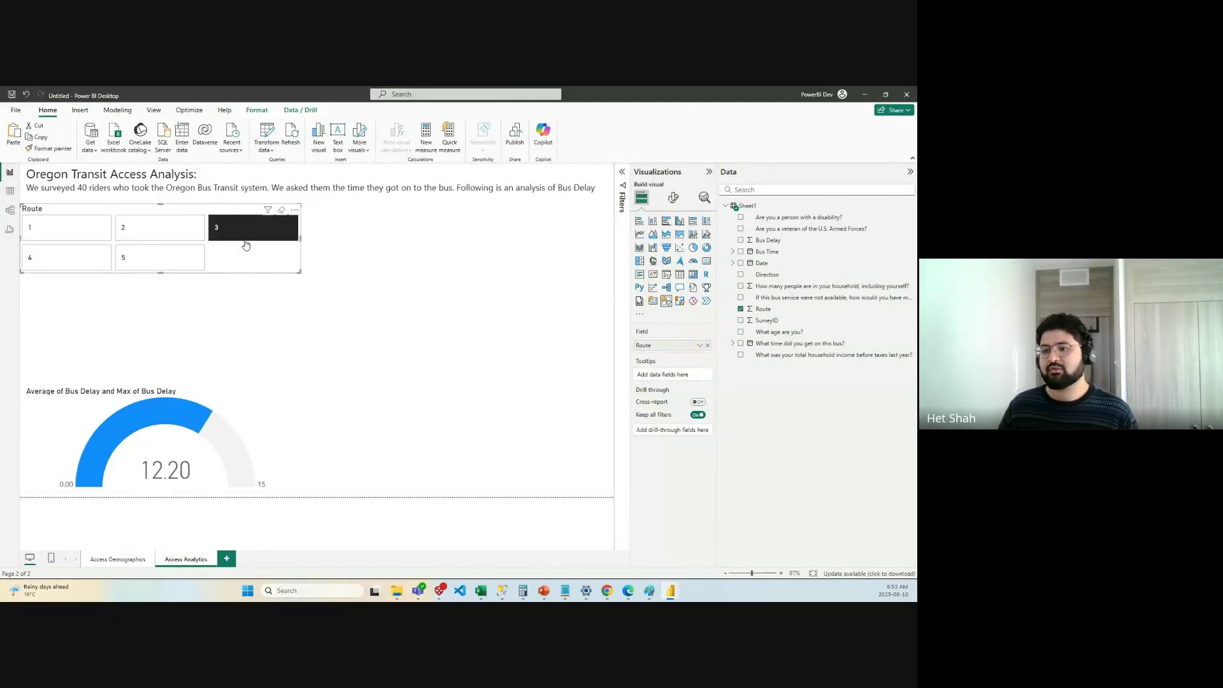
click(102, 258)
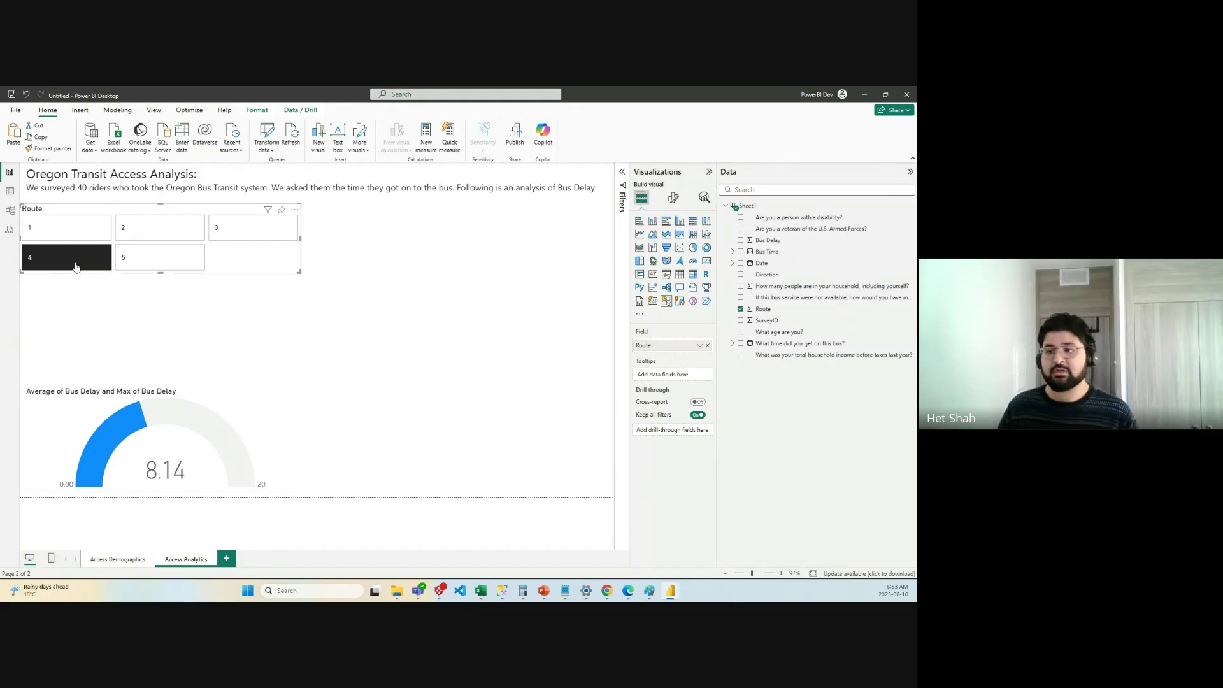
click(153, 260)
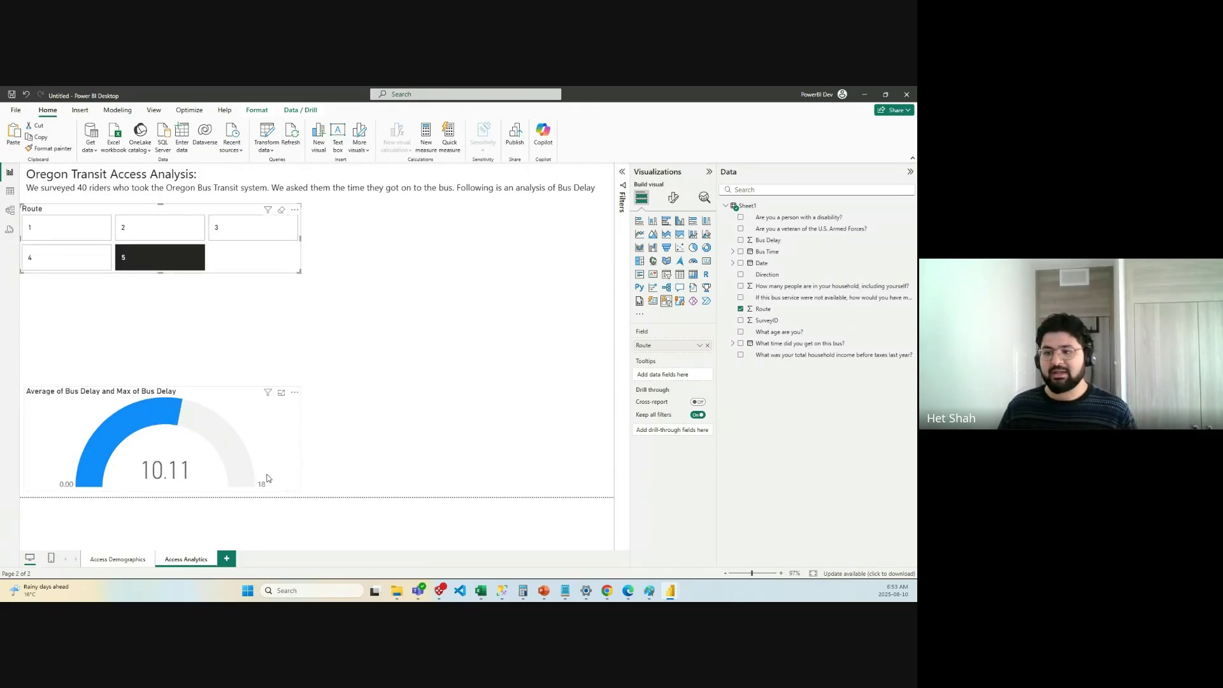
Compare the gauge's fill level between routes once more and remove the route selection.
click(159, 227)
click(67, 228)
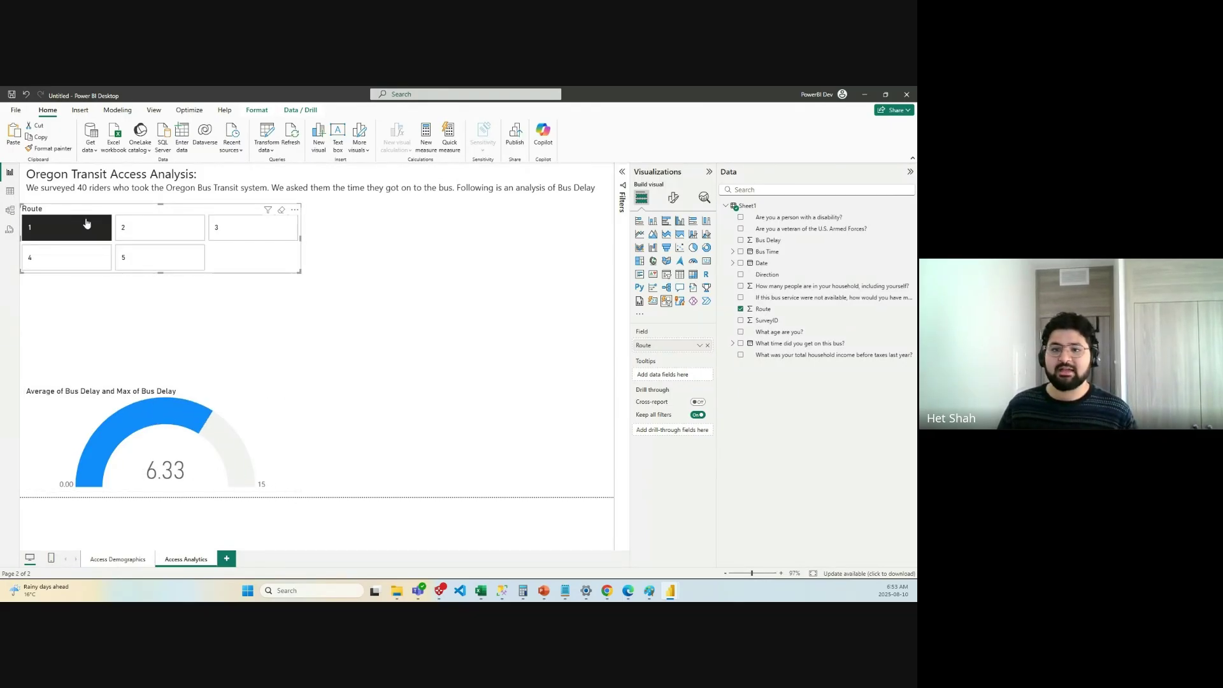
click(251, 228)
click(159, 227)
click(67, 228)
click(59, 265)
click(156, 259)
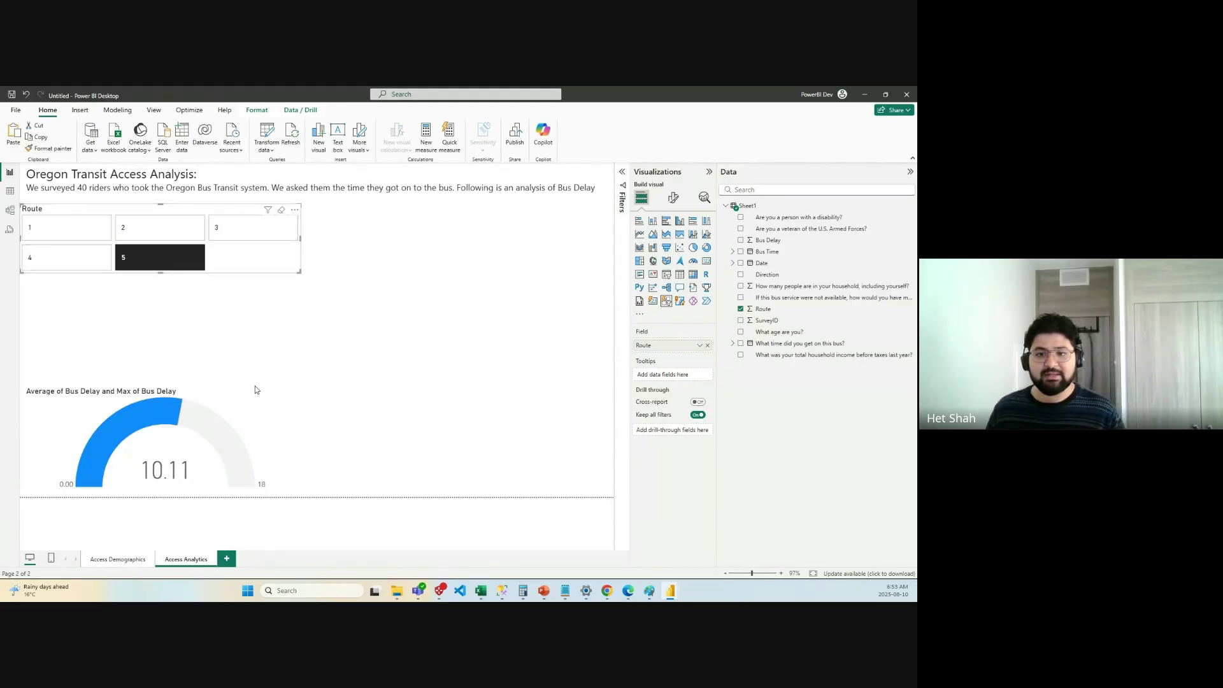
click(274, 338)
click(158, 265)
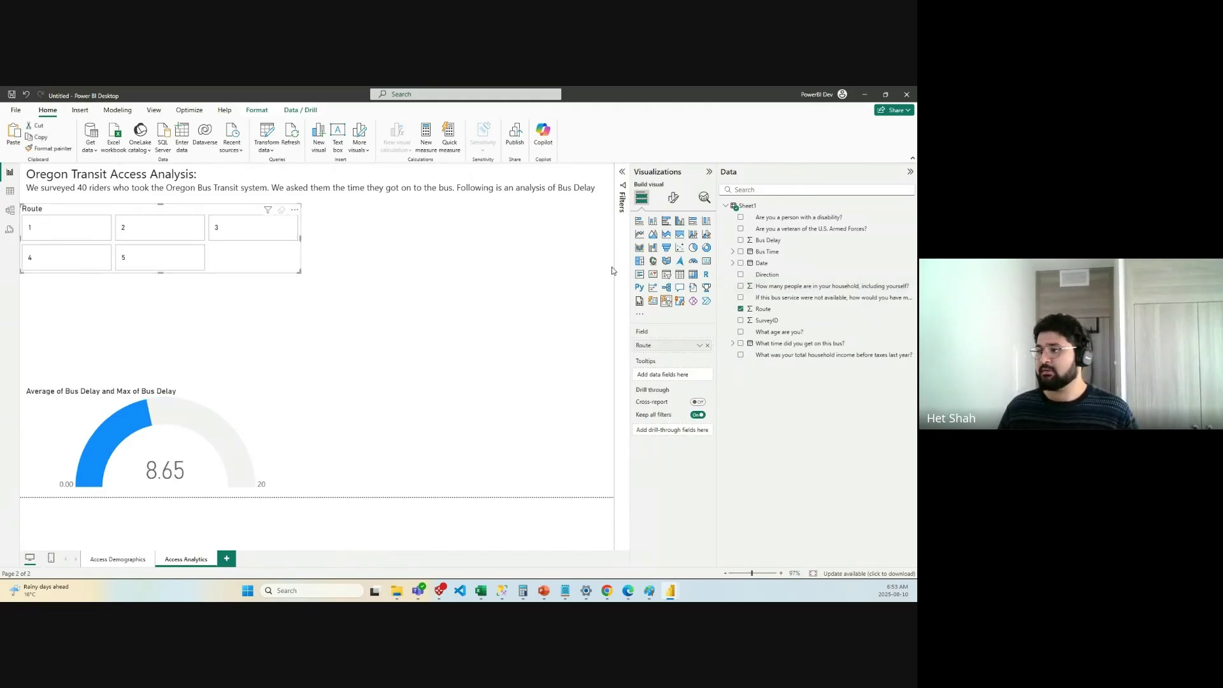
Try changing the Route slicer into a card visual and undo the conversion.
click(653, 302)
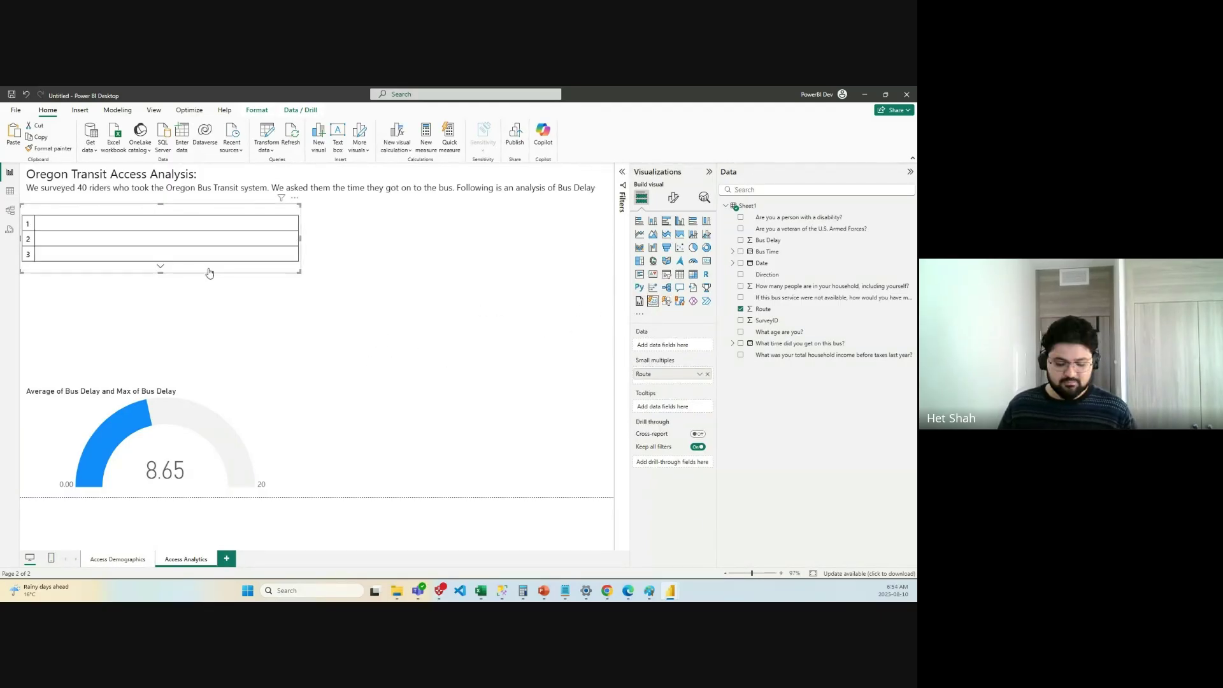
key(ctrl+z)
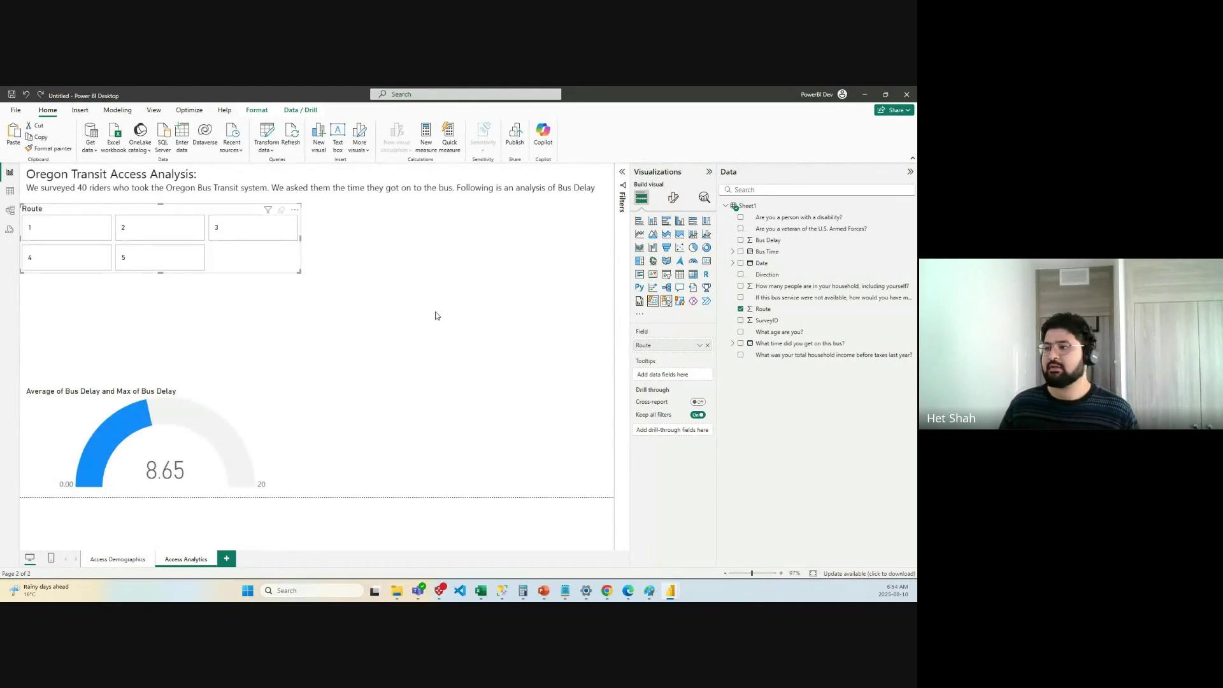
Enlarge the gauge by raising its upper edge slightly toward the Route slicer.
click(436, 316)
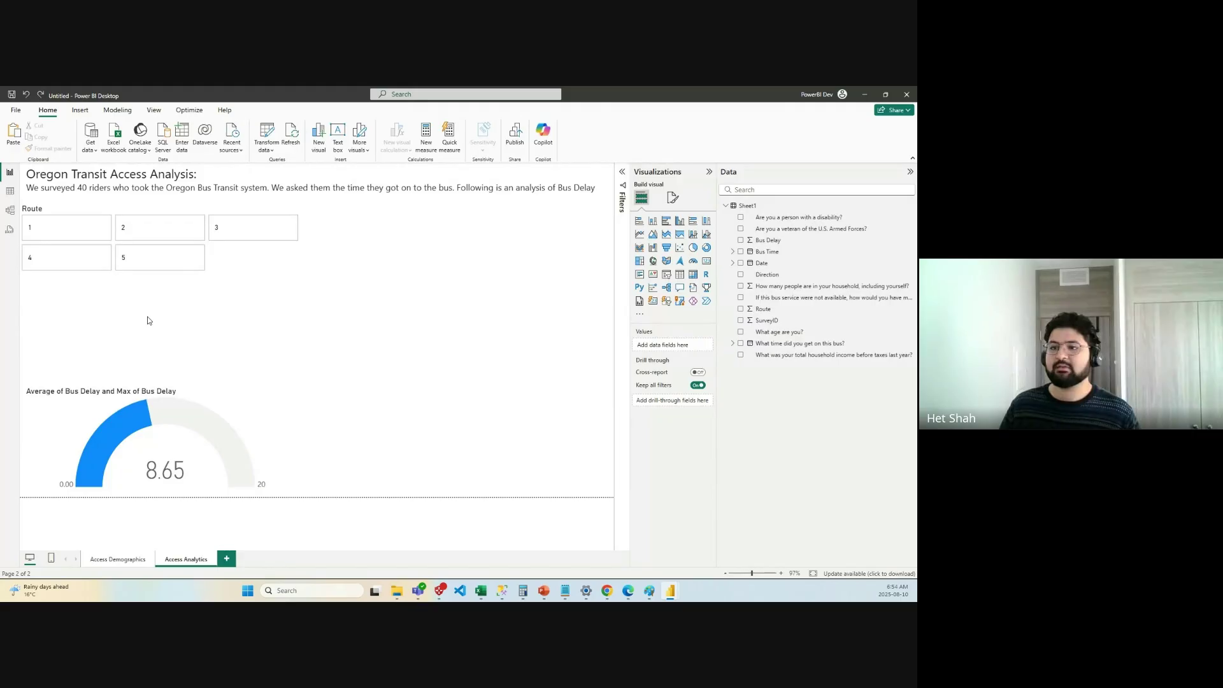
click(282, 388)
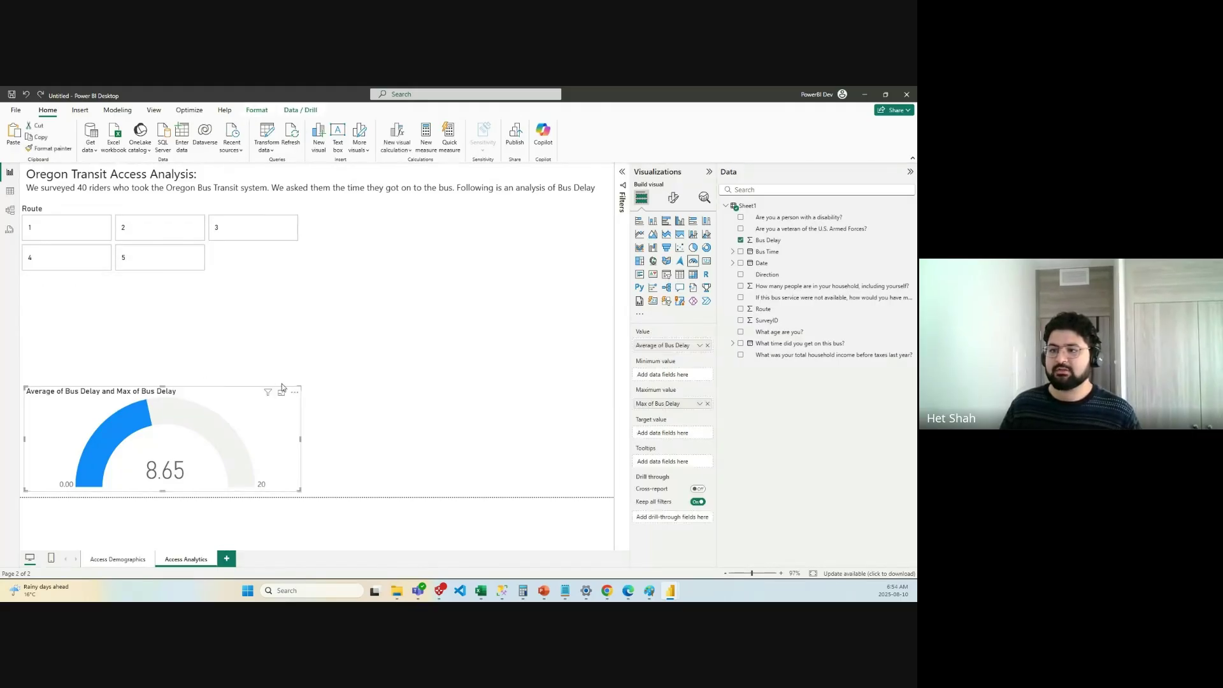
drag(302, 384, 298, 365)
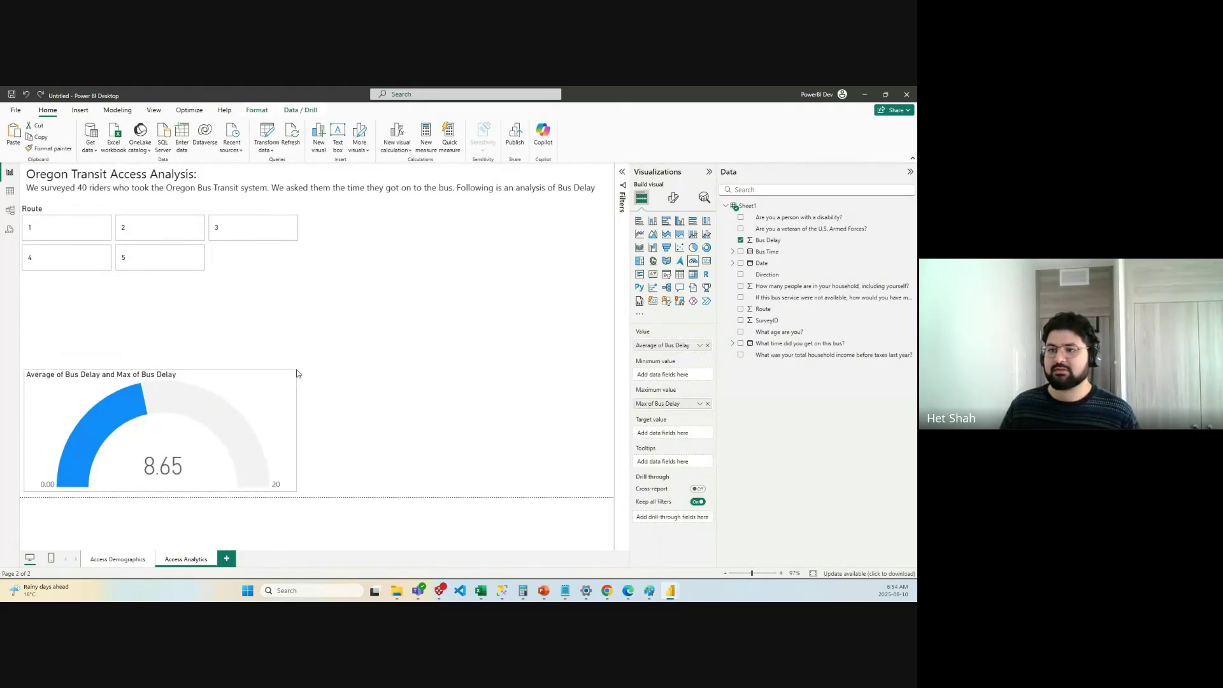
click(339, 371)
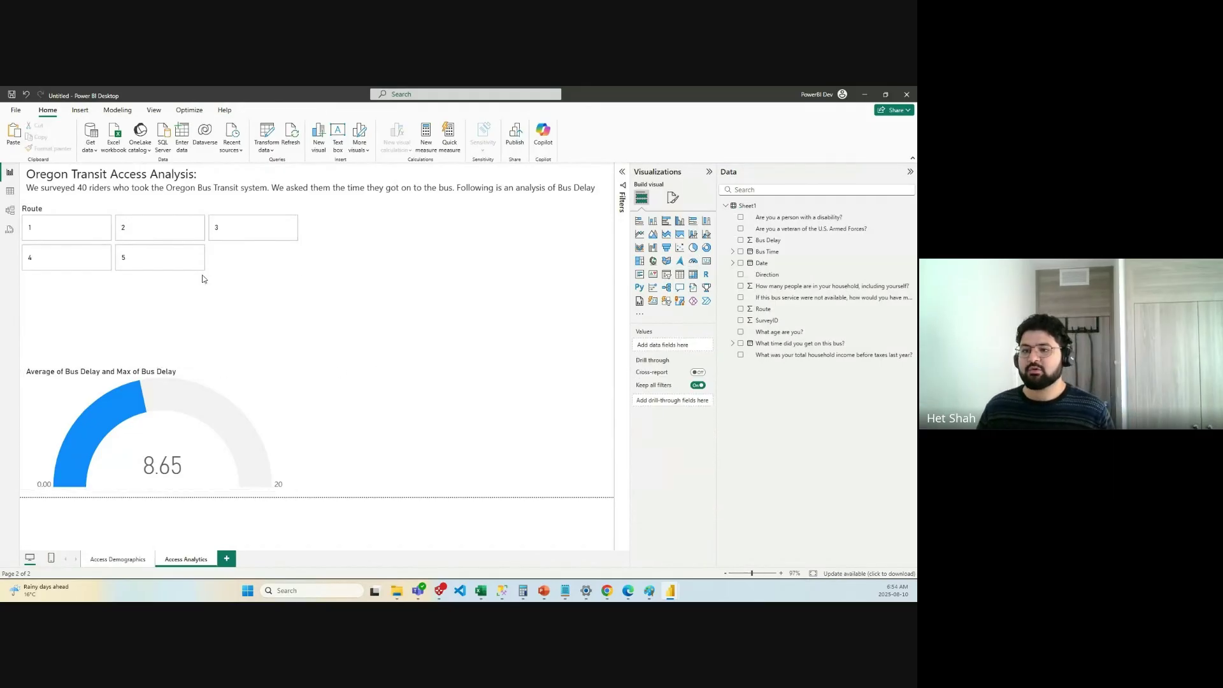
Add a card visual between the Route slicer and the gauge showing the Minimum of Bus Delay.
click(652, 301)
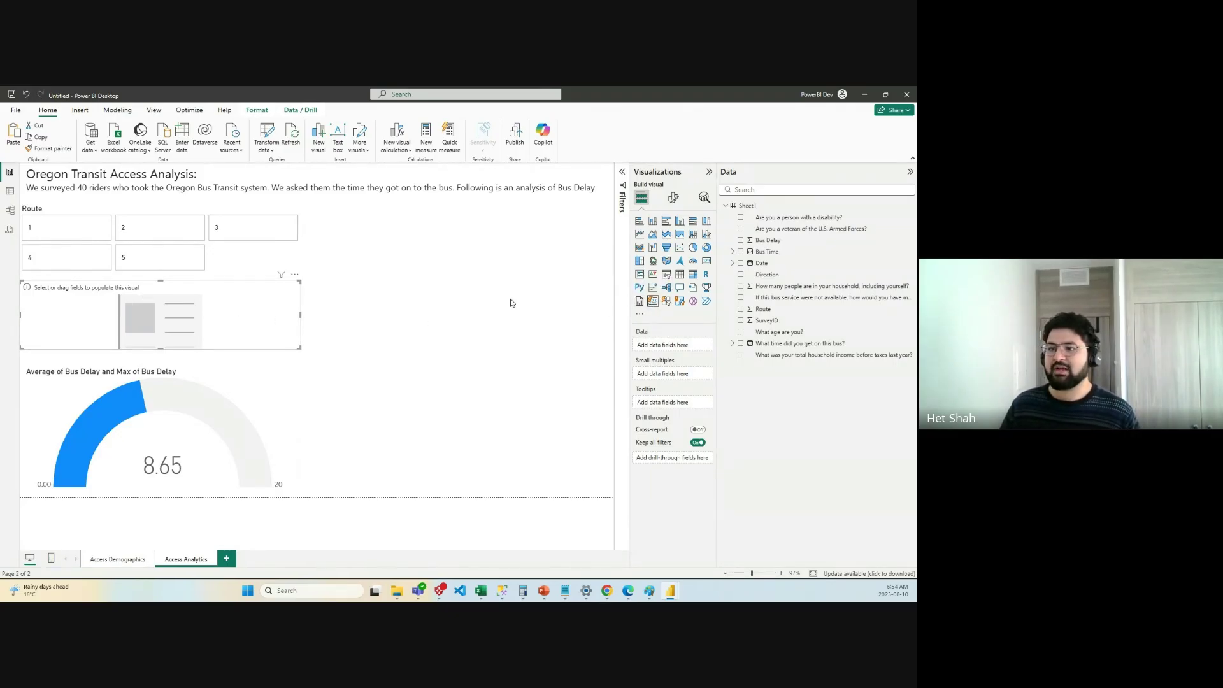
drag(788, 242, 682, 350)
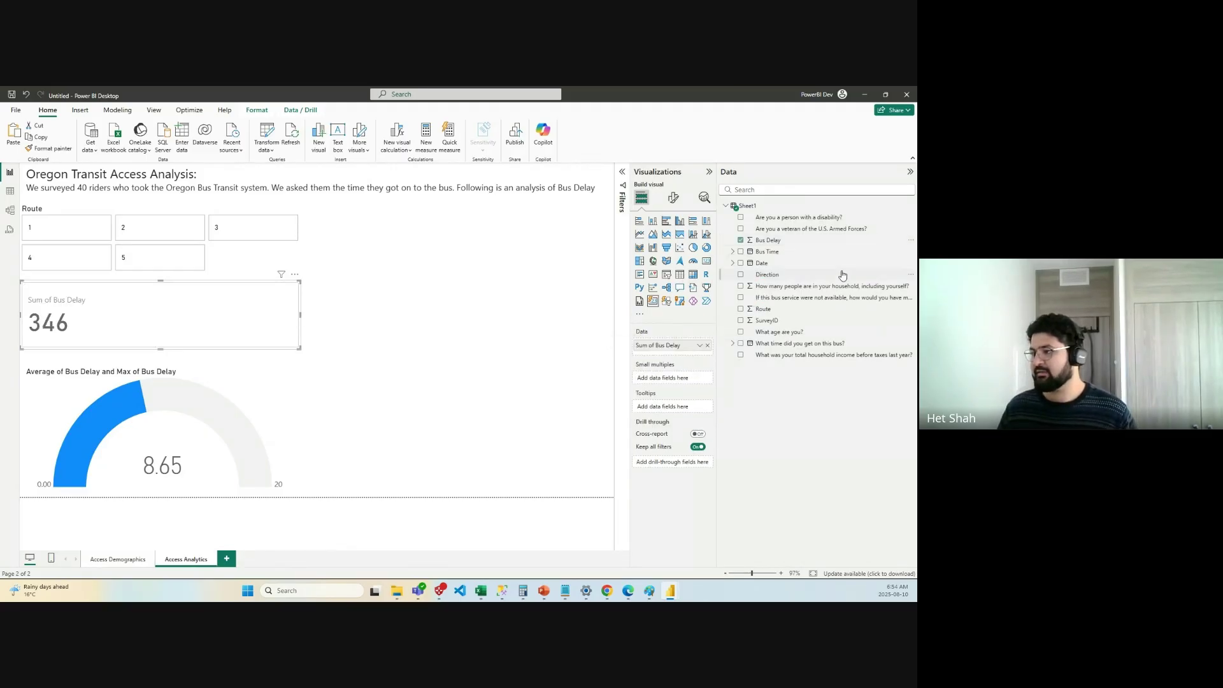
click(698, 348)
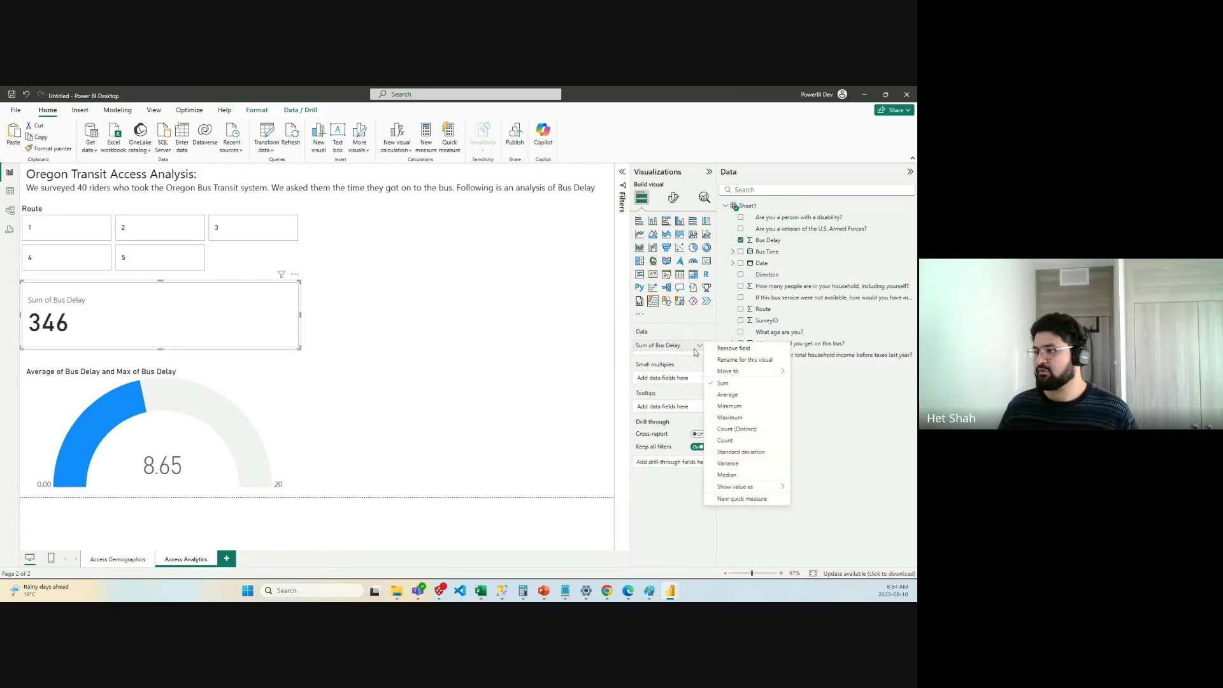
click(728, 406)
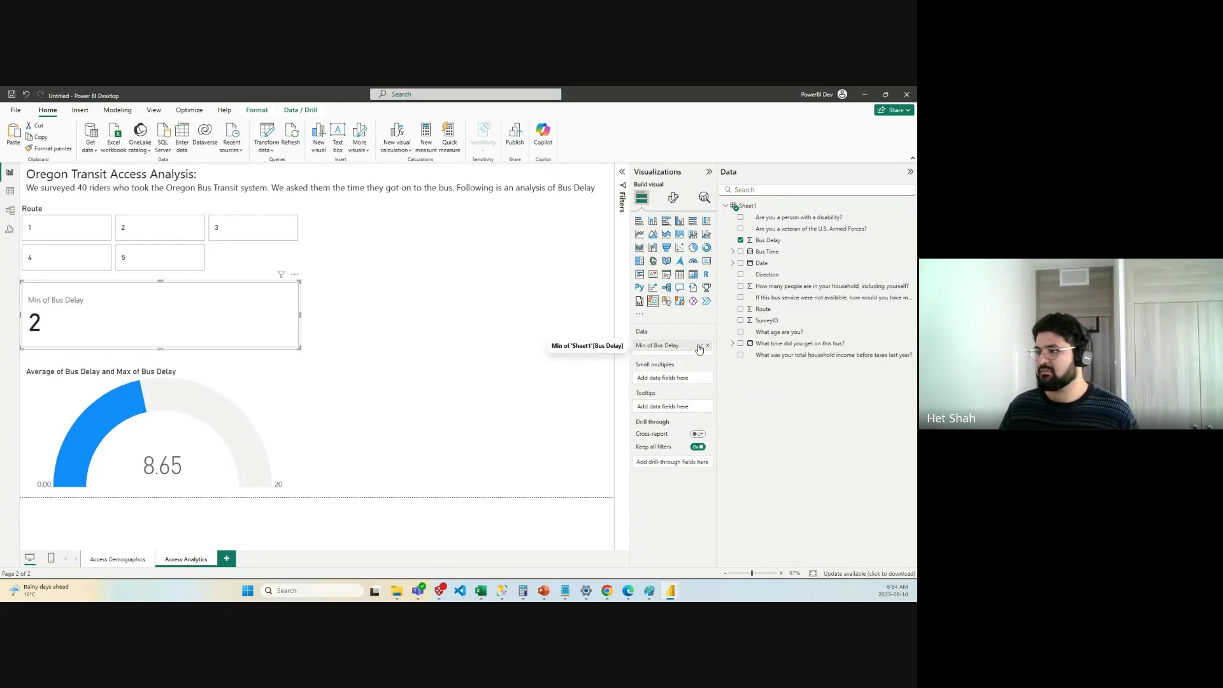
Narrow the minimum delay card to roughly a quarter of the slicer's width, keeping its left edge in place.
click(302, 317)
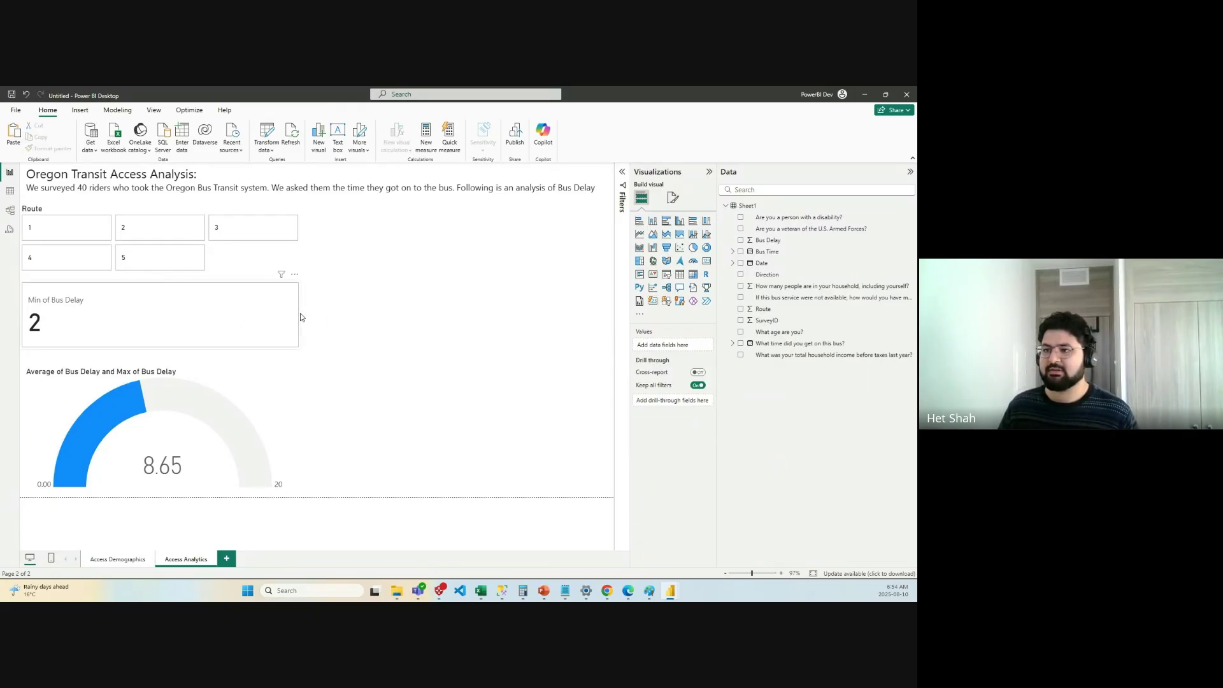
click(296, 317)
drag(298, 317, 102, 302)
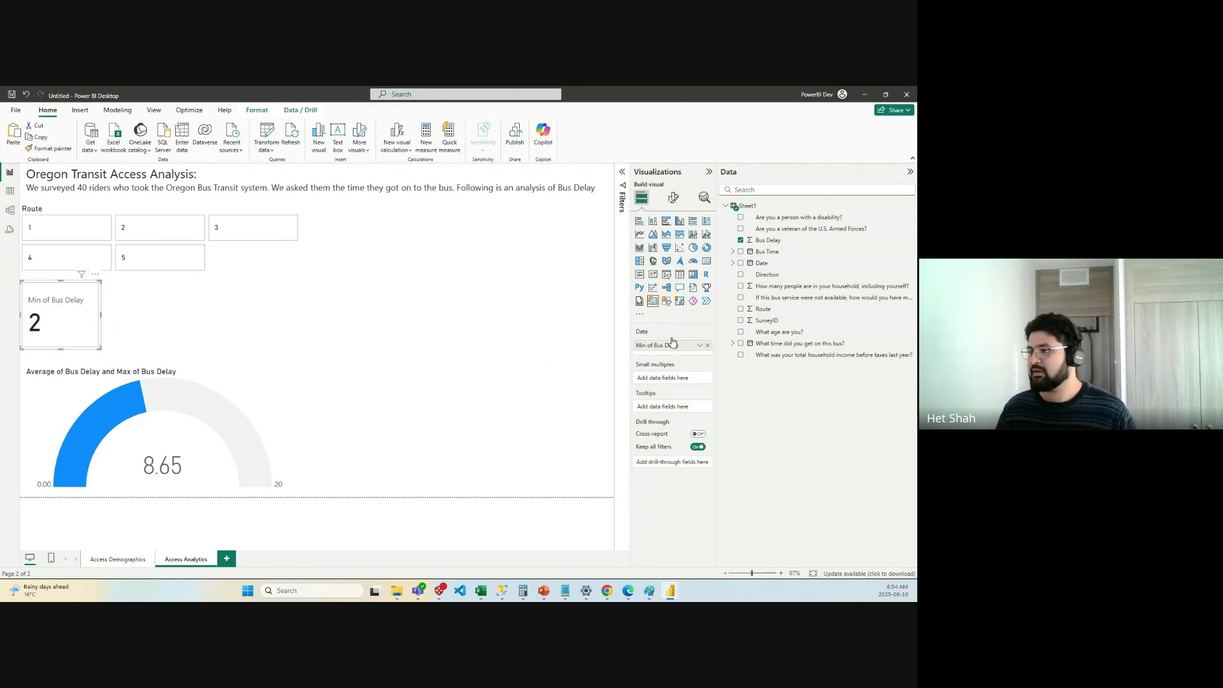
Center the callout value horizontally in the minimum delay card.
click(674, 198)
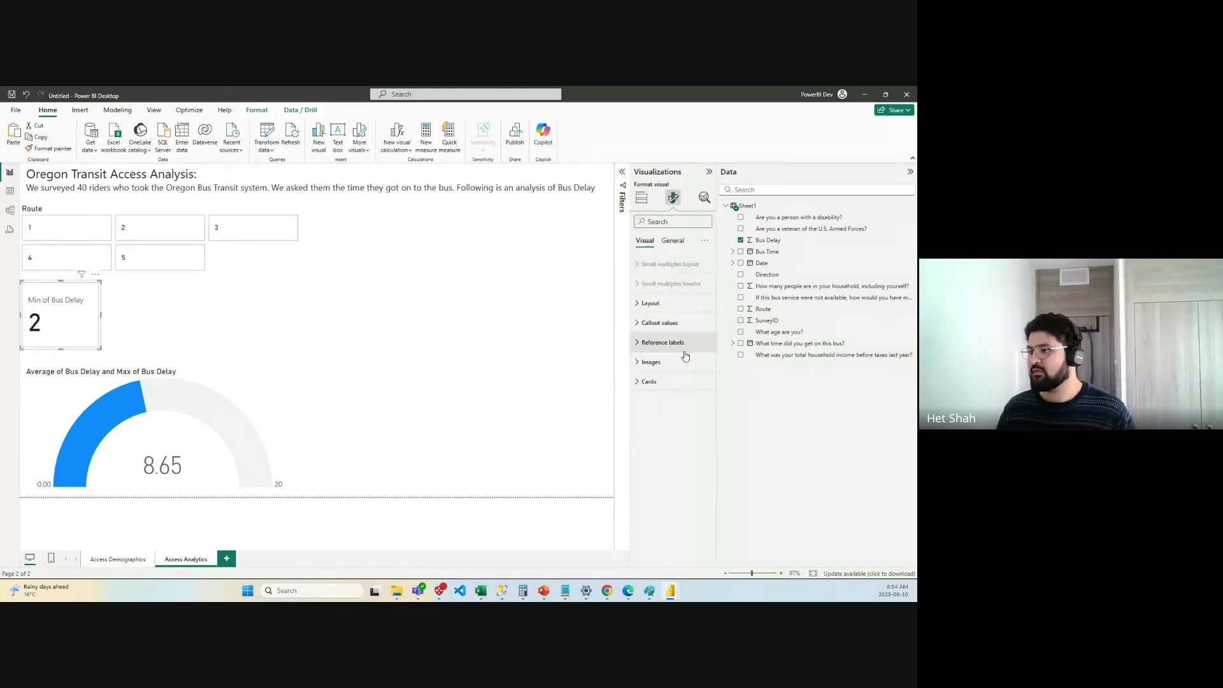
click(647, 304)
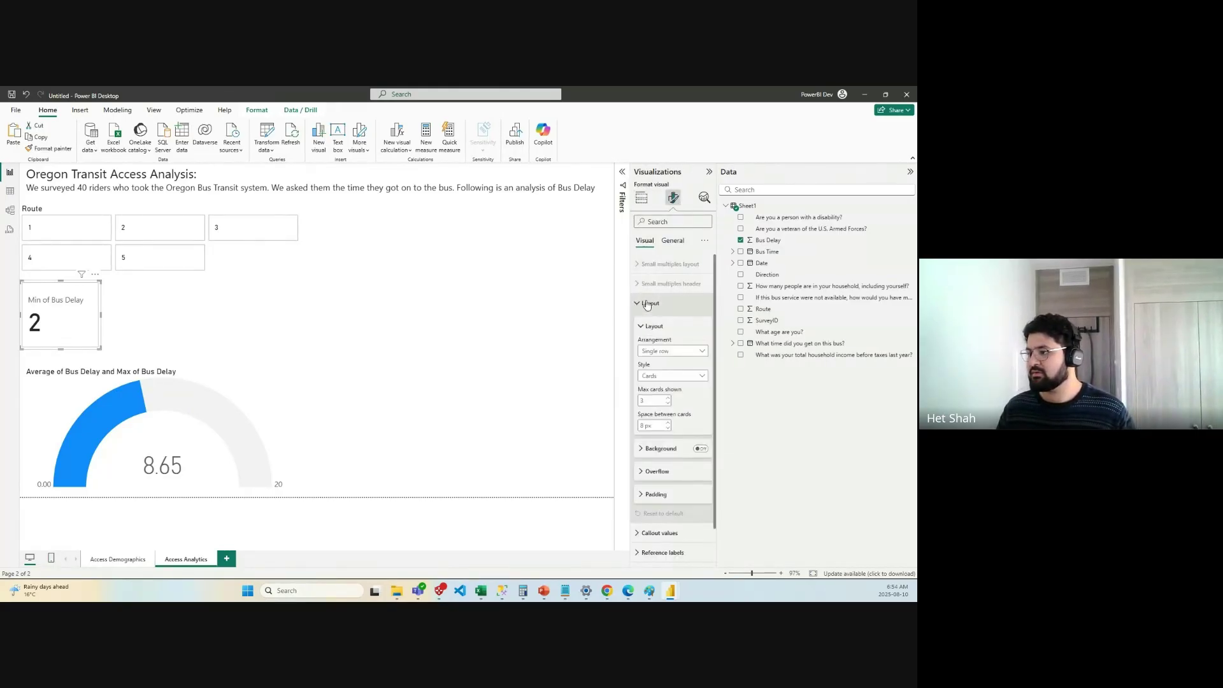
click(647, 304)
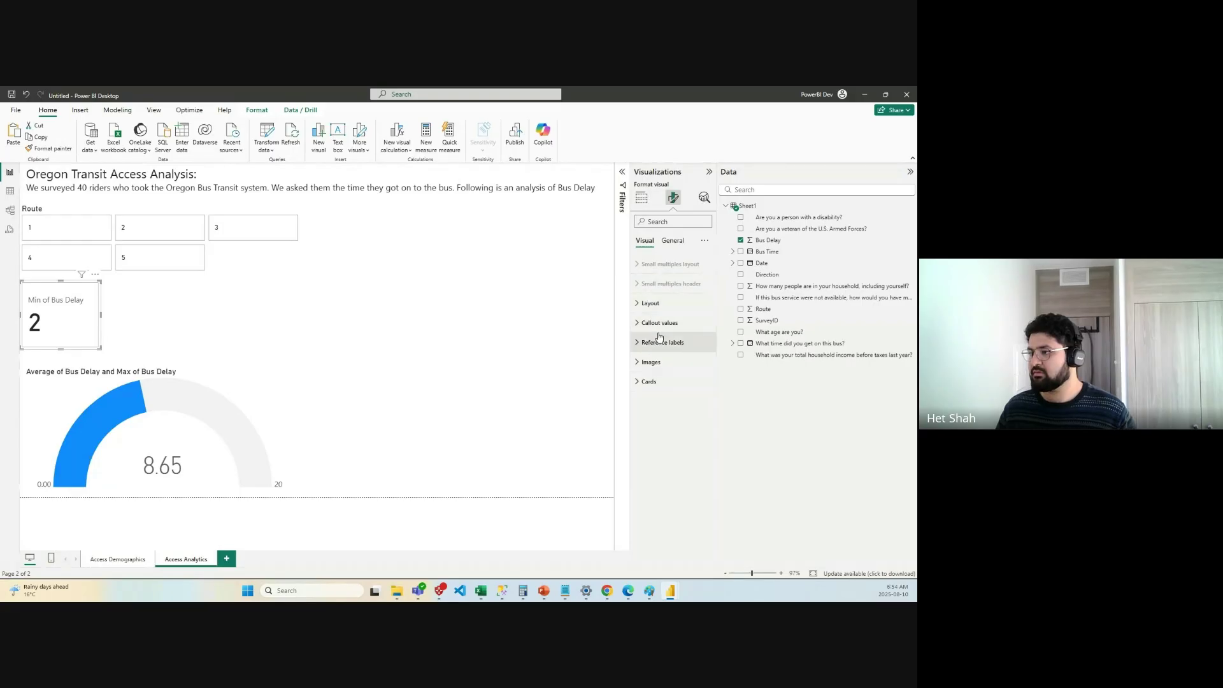
click(659, 324)
click(657, 516)
click(281, 210)
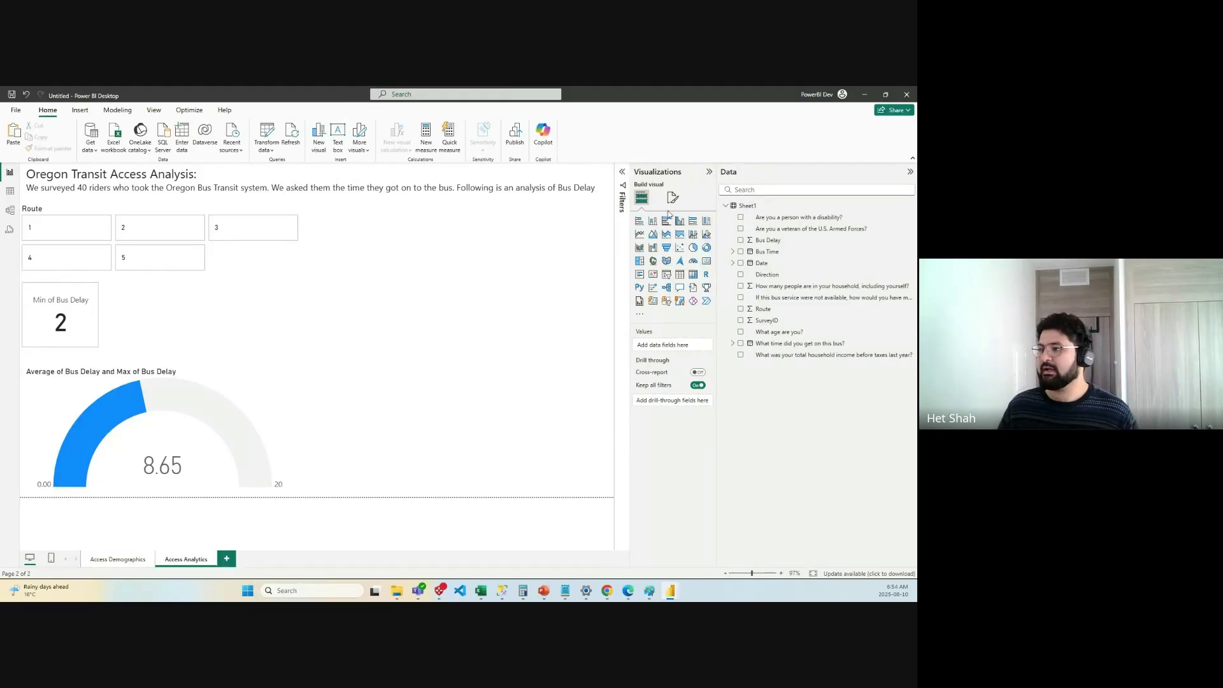
Add a second card showing the Maximum of Bus Delay and narrow it at the far end of the card row, leaving a gap after the minimum card.
click(652, 301)
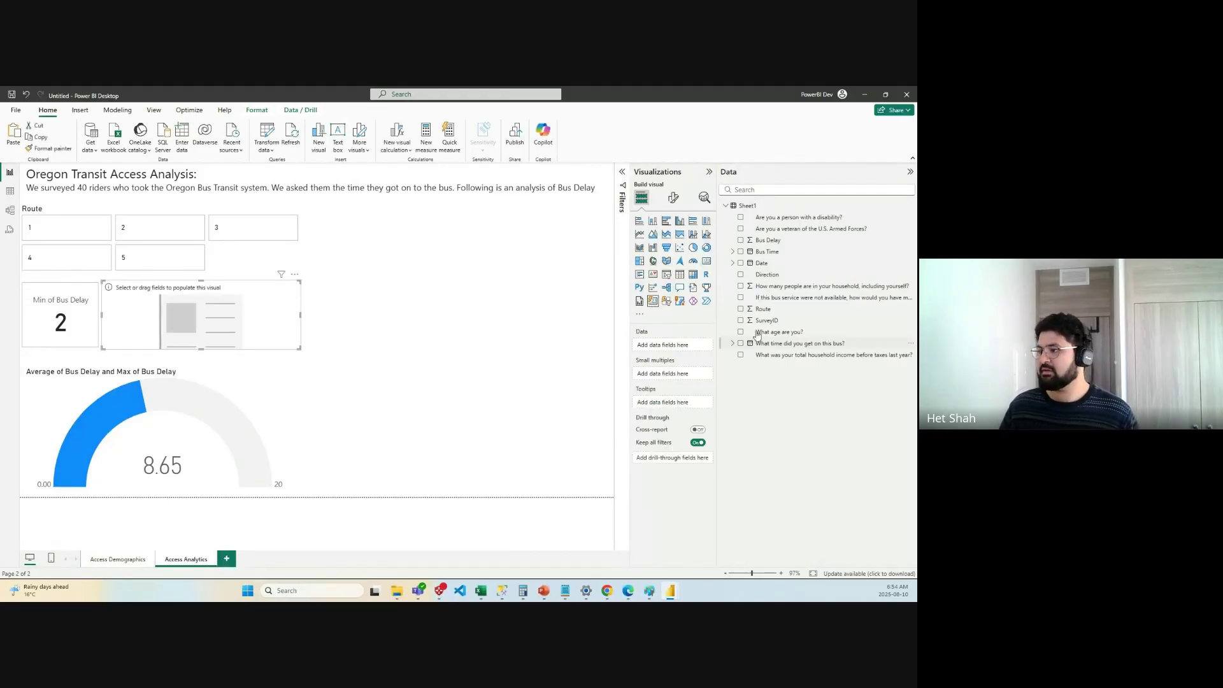
drag(772, 241, 679, 346)
click(699, 345)
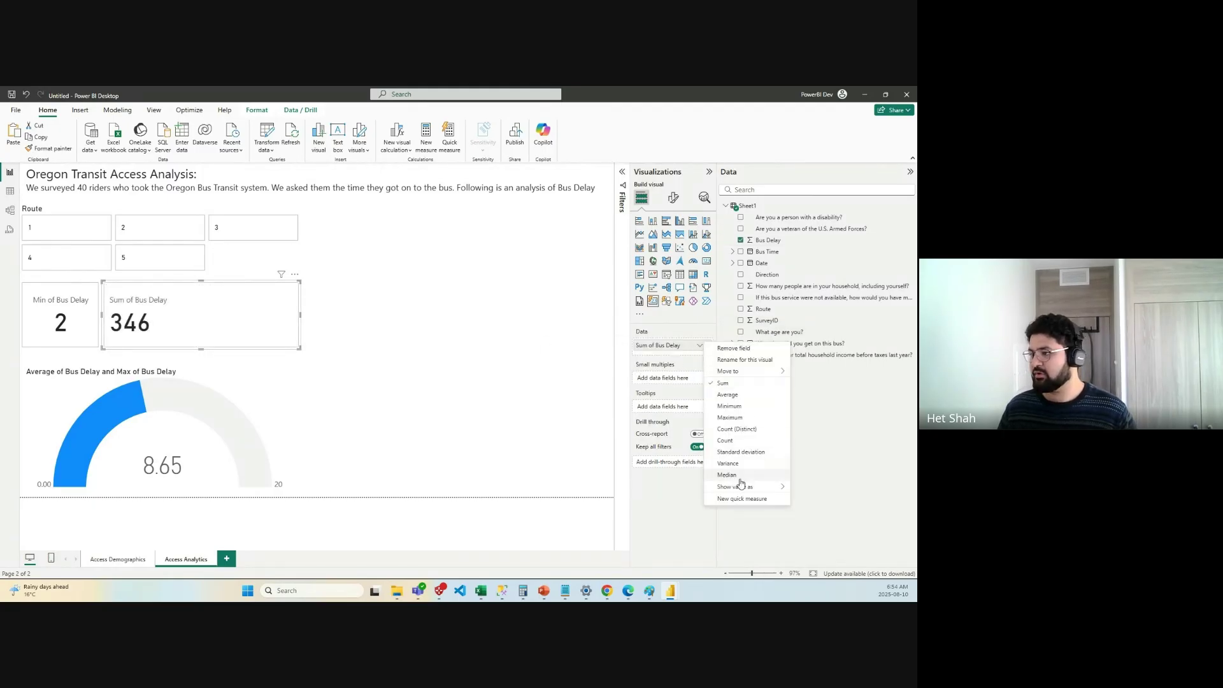
click(729, 417)
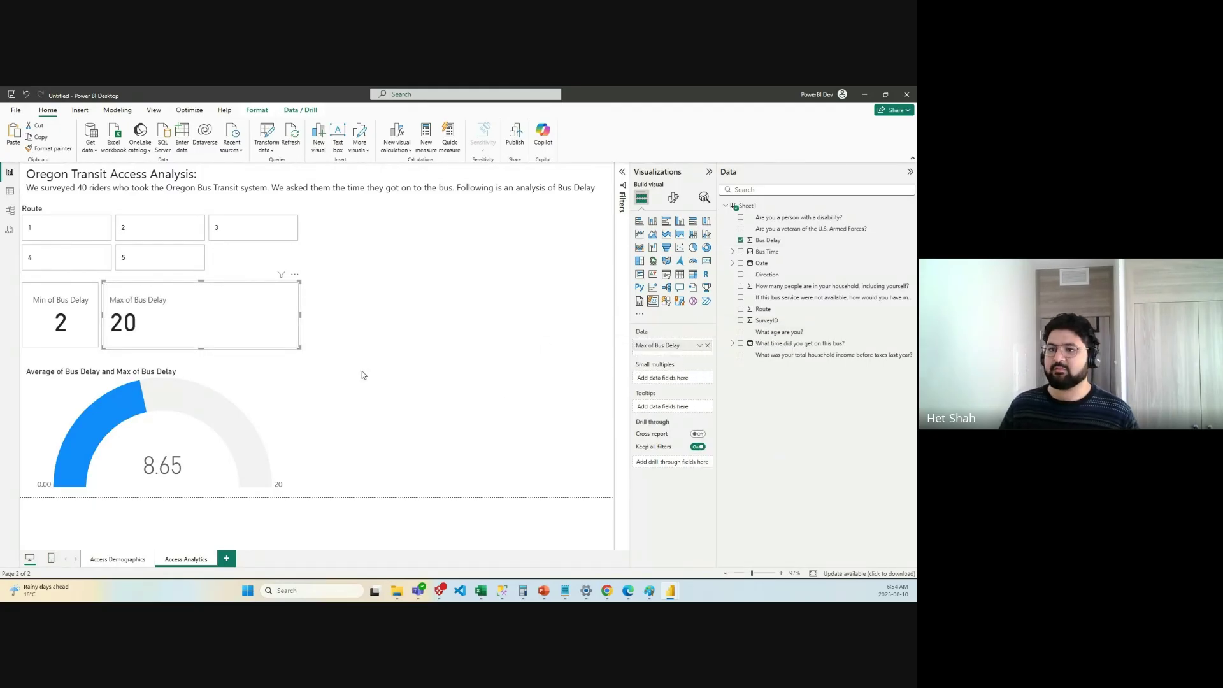
mouse_move(302, 315)
mouse_down()
mouse_move(172, 324)
mouse_move(281, 327)
mouse_up()
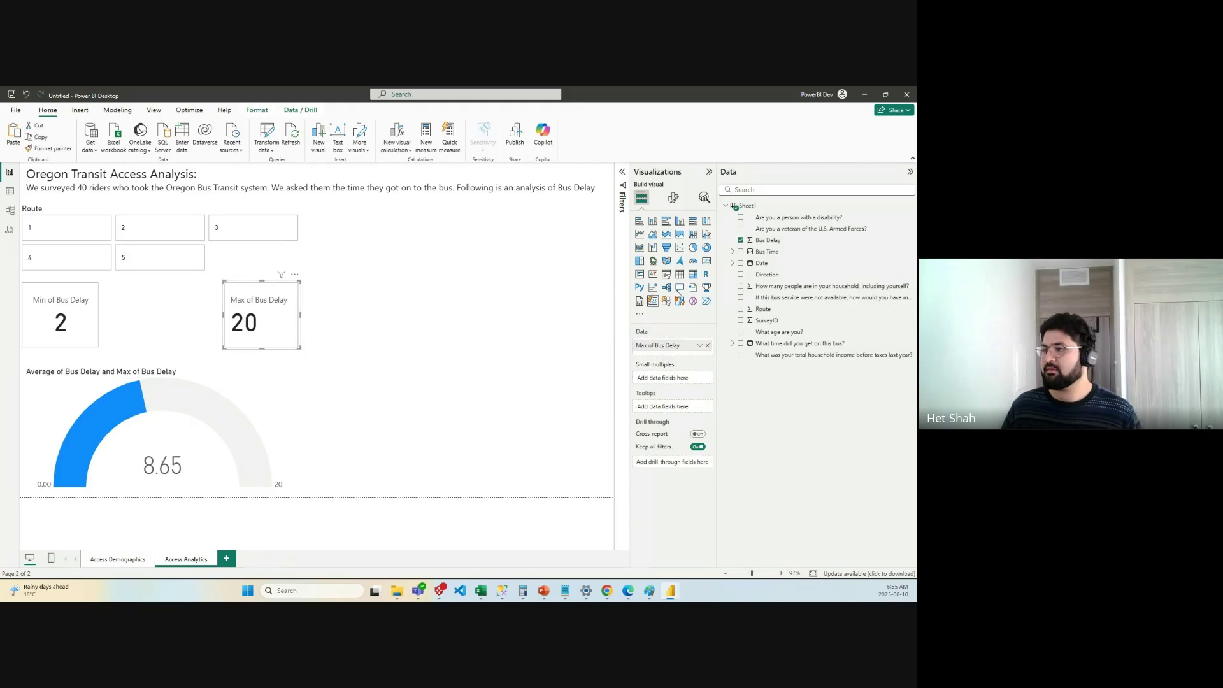
Center the callout value horizontally in the maximum delay card.
click(673, 197)
click(653, 303)
click(652, 303)
click(671, 243)
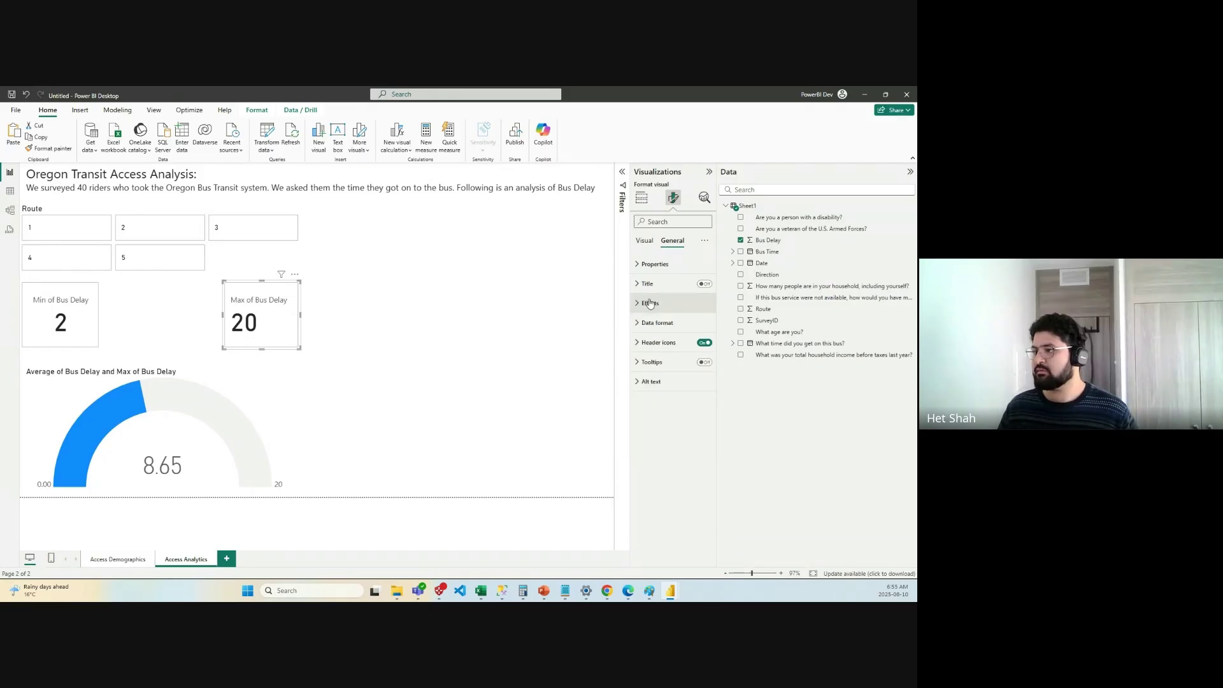
click(645, 242)
click(655, 325)
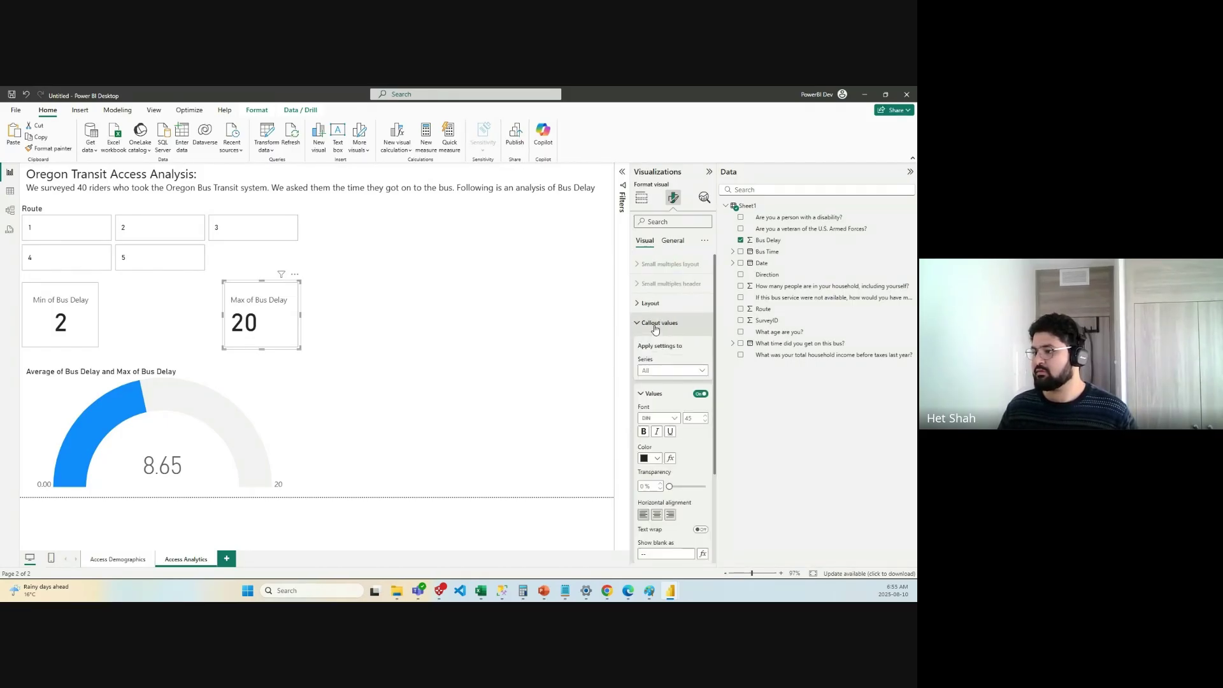
click(363, 362)
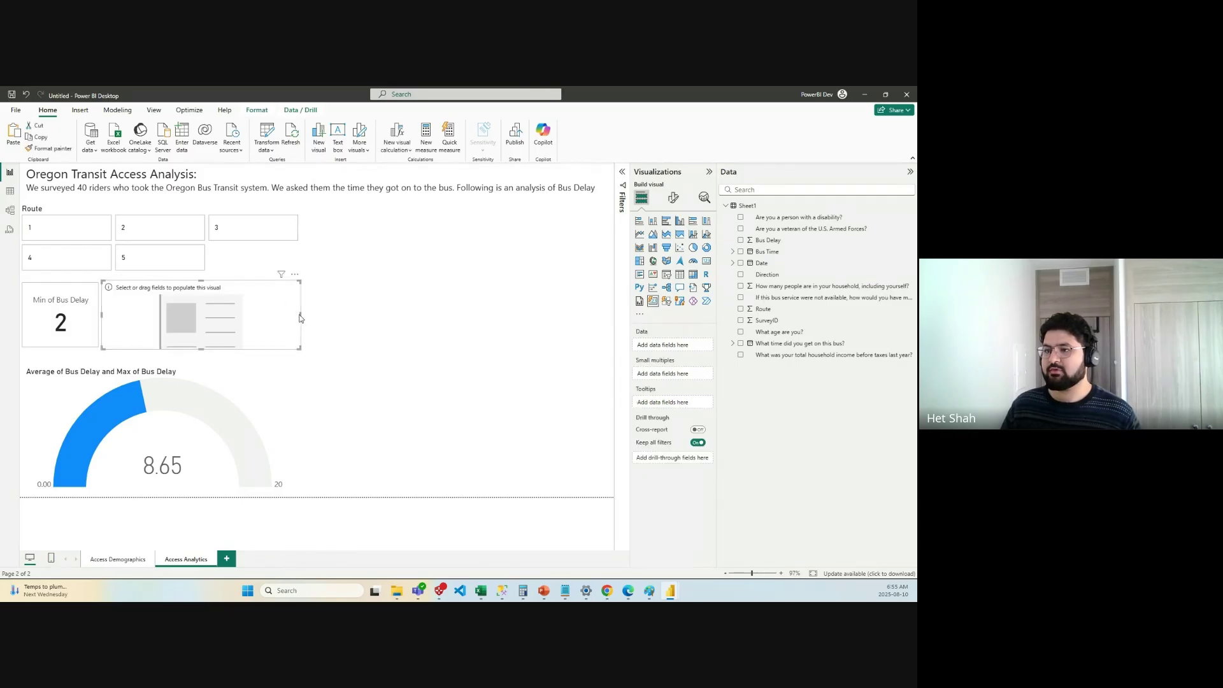
Fit a card showing the Median of Bus Delay between the minimum and maximum cards, and narrow the row by moving the maximum card closer.
drag(300, 318, 219, 325)
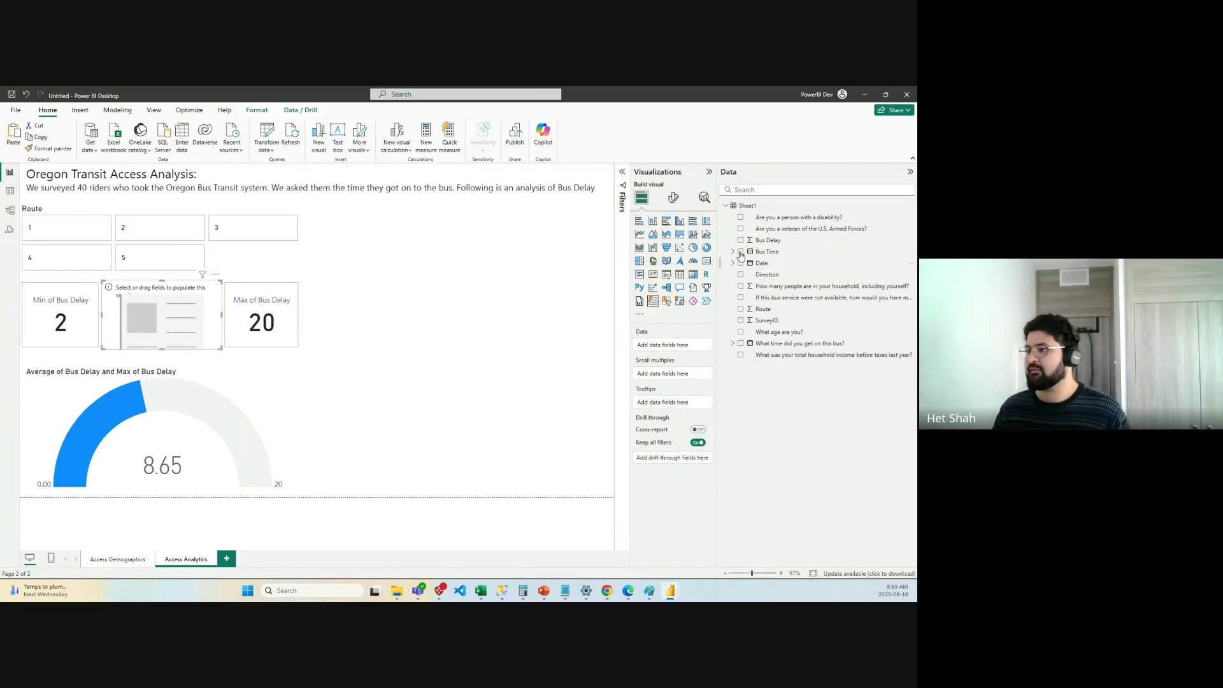
drag(776, 242, 691, 353)
click(699, 346)
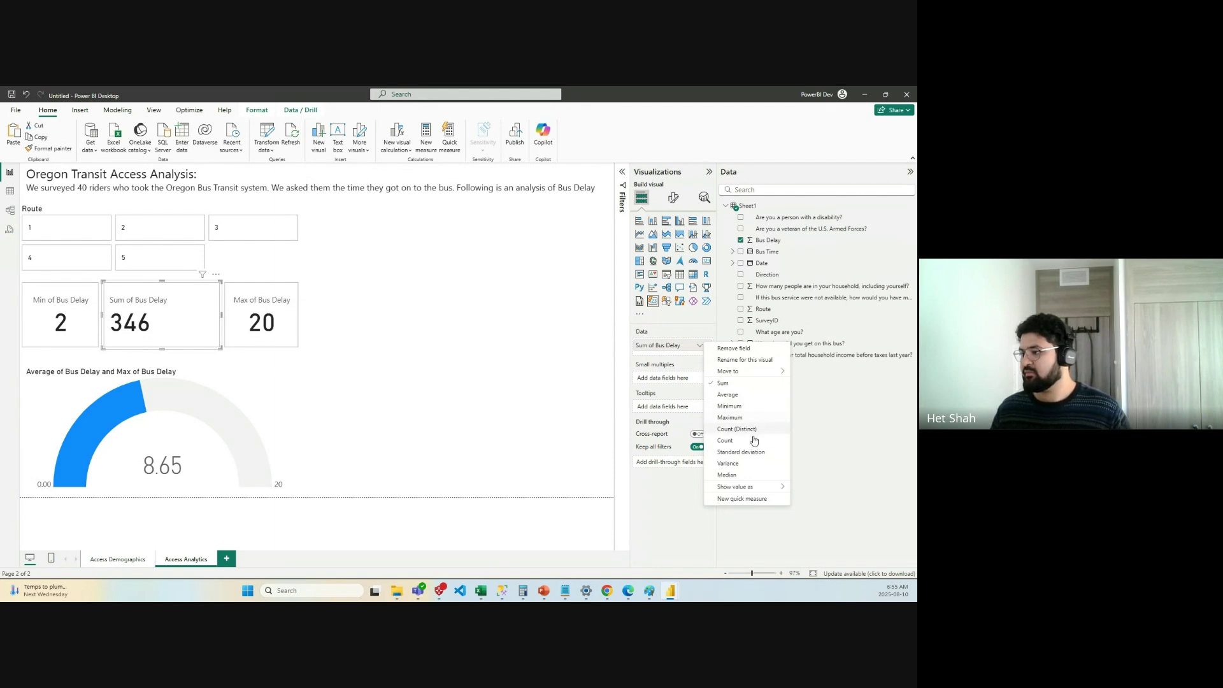
click(727, 475)
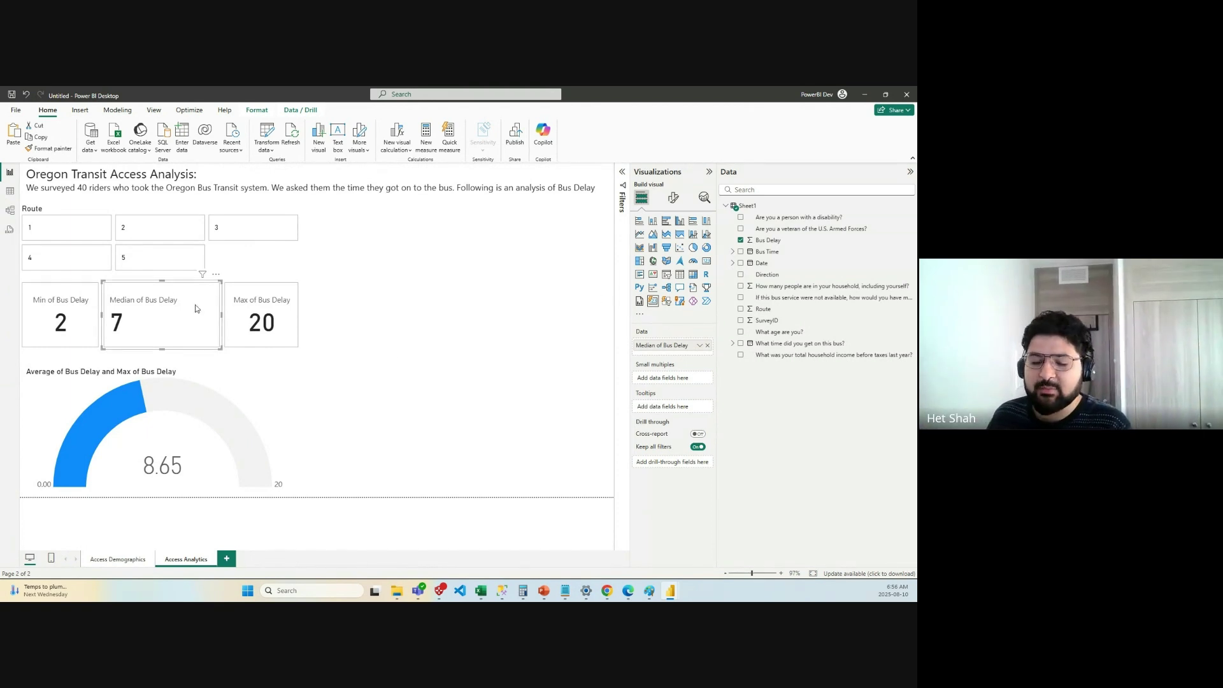
drag(221, 348, 221, 349)
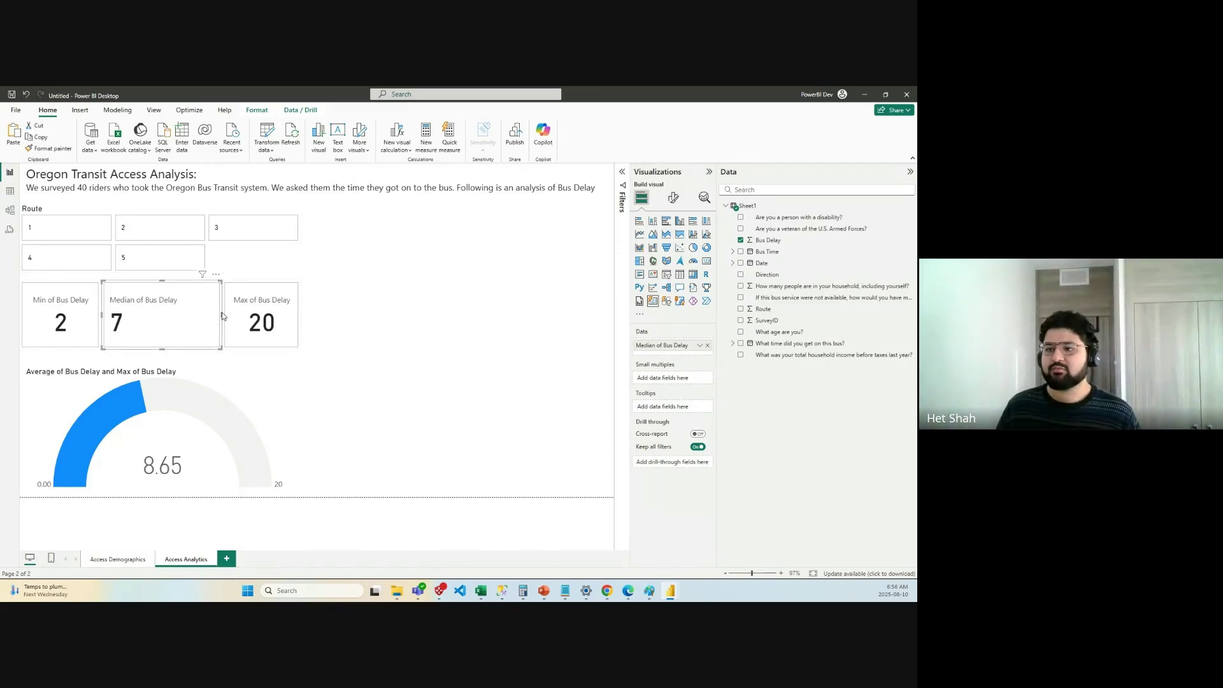
mouse_move(219, 316)
mouse_down()
mouse_move(190, 313)
mouse_move(215, 317)
mouse_up()
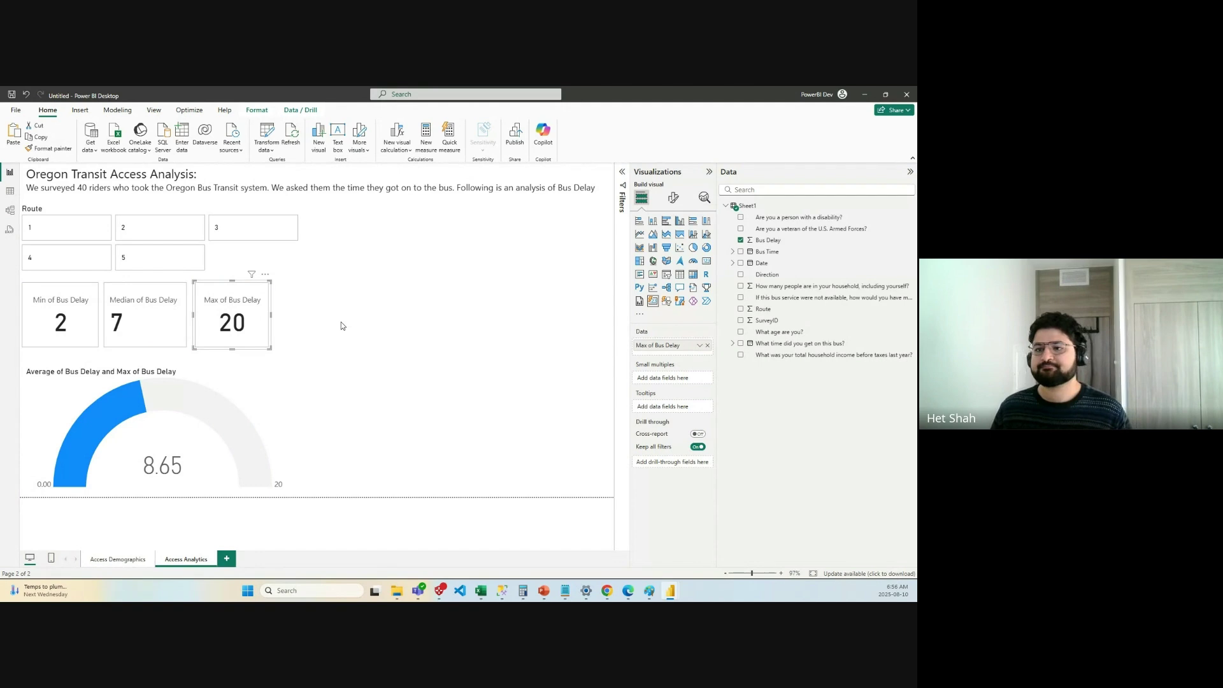
Center the callout value horizontally in the median delay card.
click(161, 323)
click(674, 197)
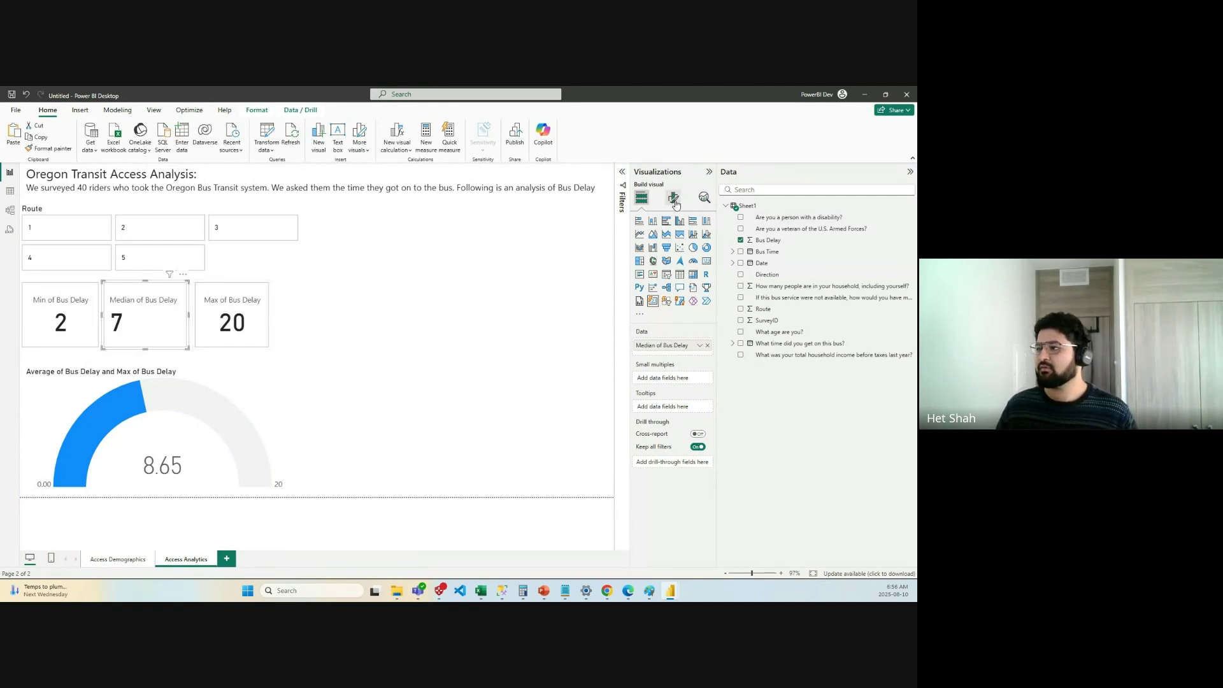
click(658, 323)
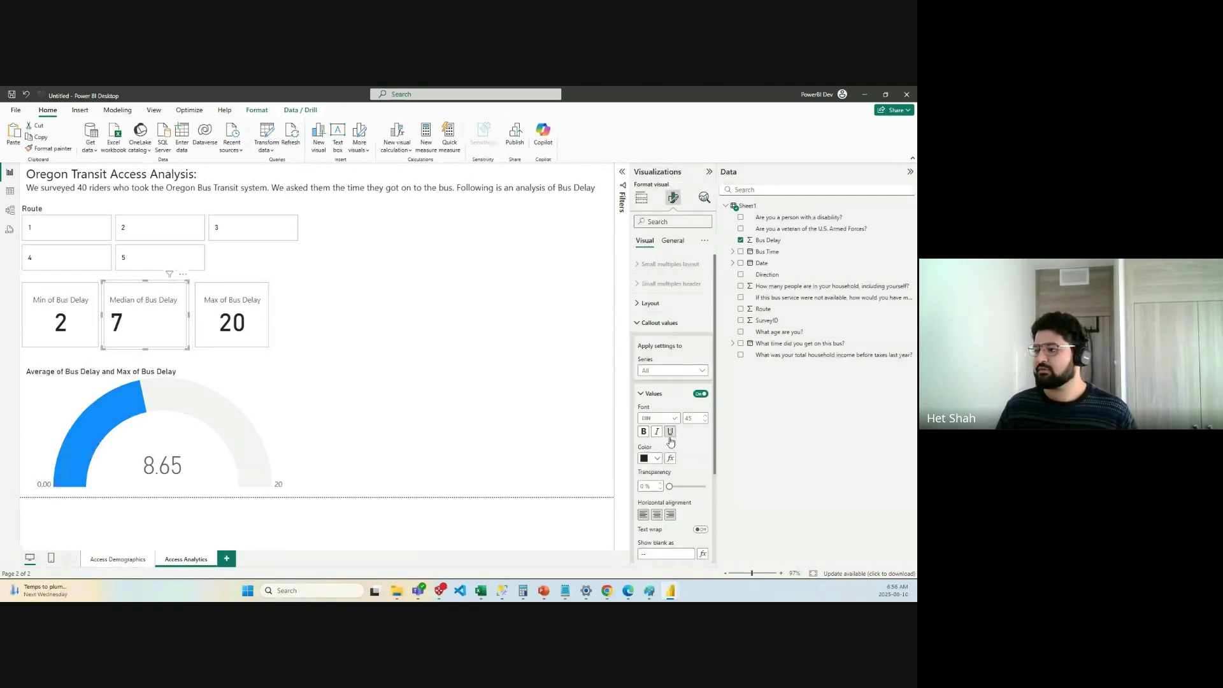
click(658, 515)
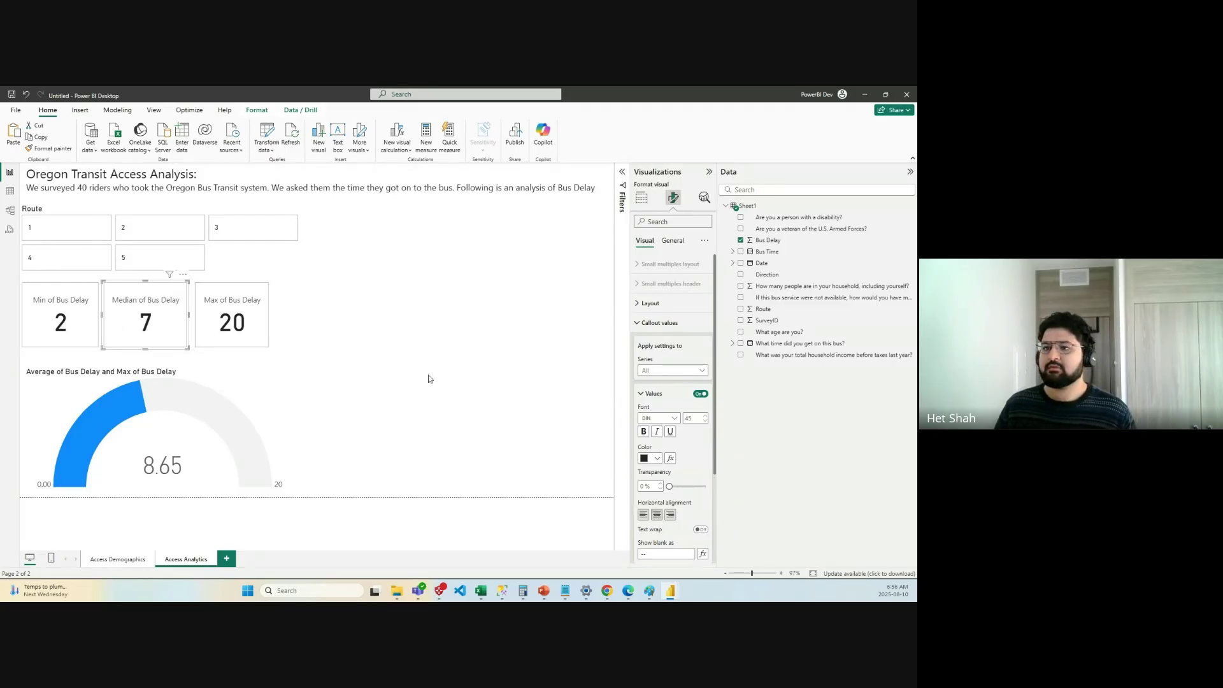
click(411, 361)
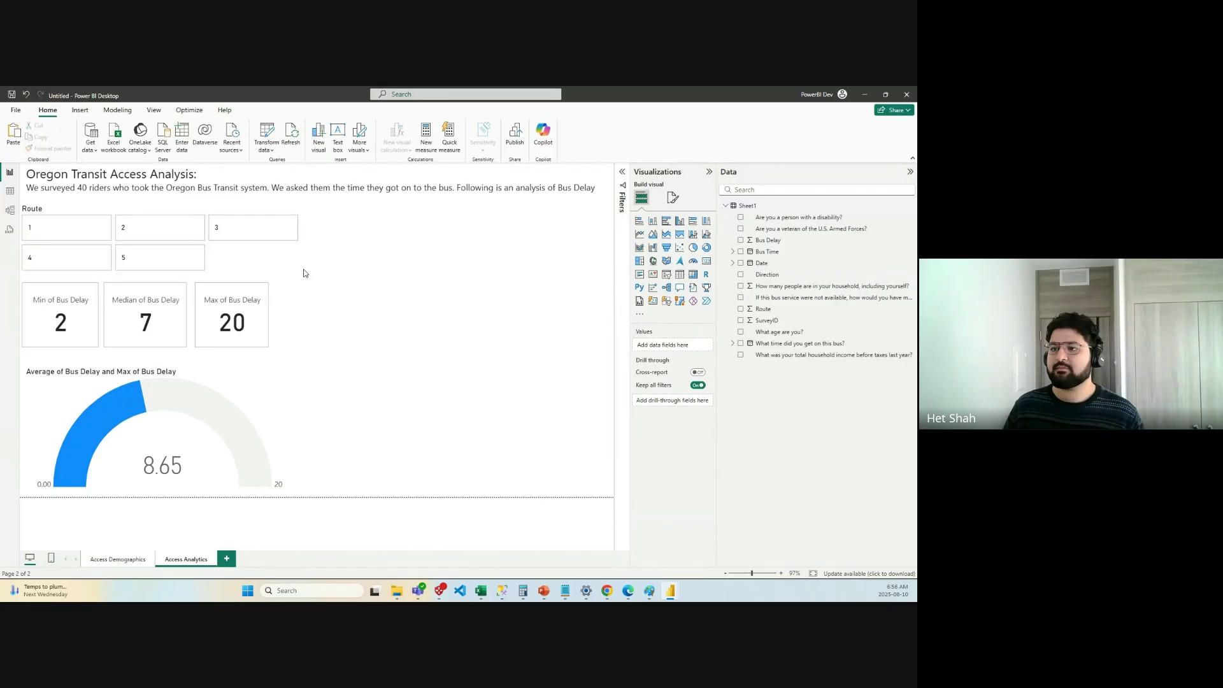
Narrow the gauge and the Route slicer to match the width of the three-card row.
click(292, 416)
drag(295, 428, 271, 428)
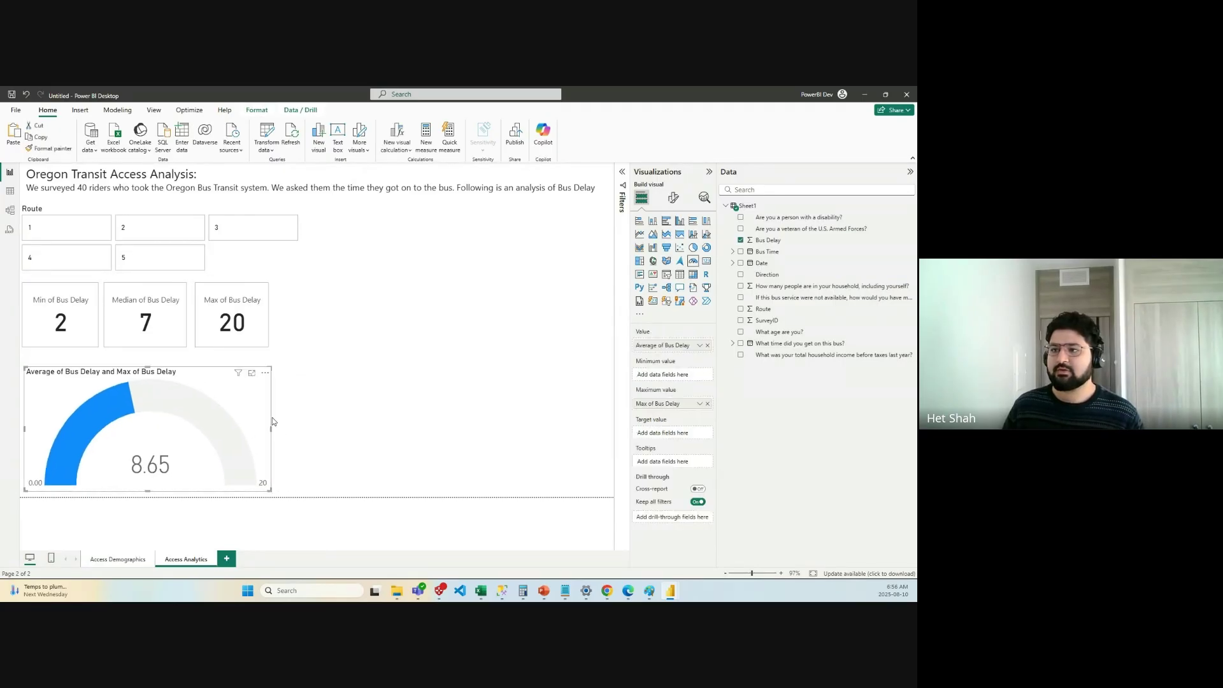
click(284, 240)
drag(300, 240, 271, 239)
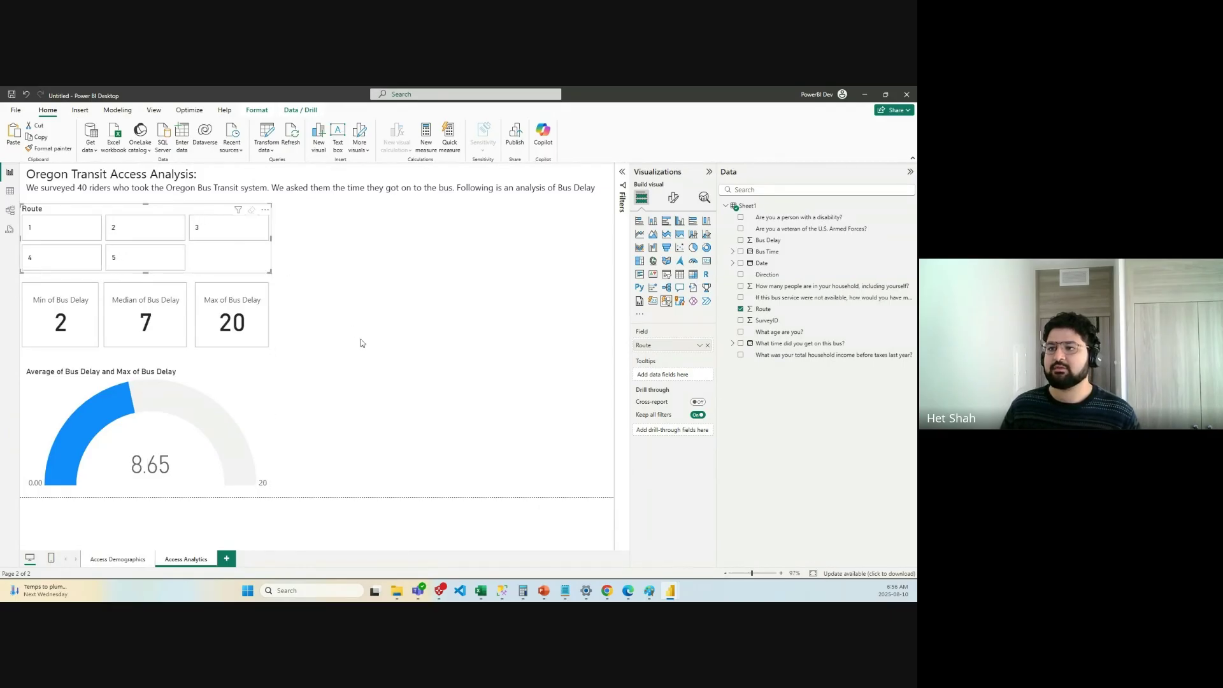
click(360, 343)
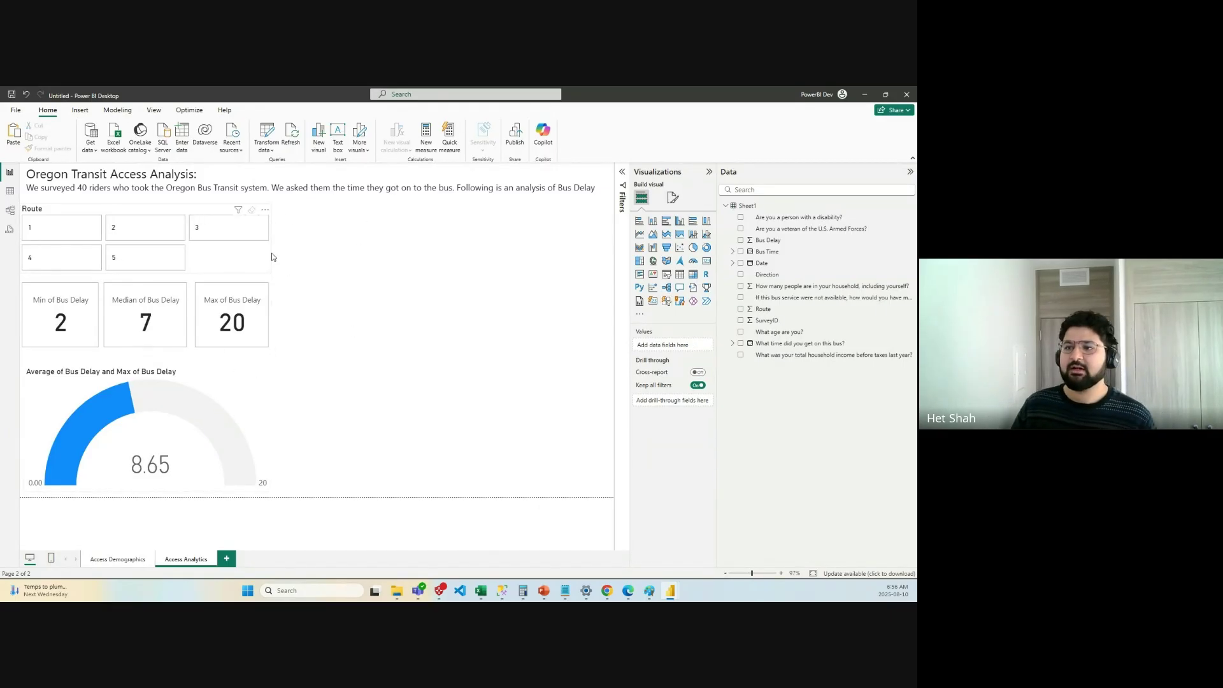
Check the delay cards and gauge for route 1, and clear the route selection.
click(32, 227)
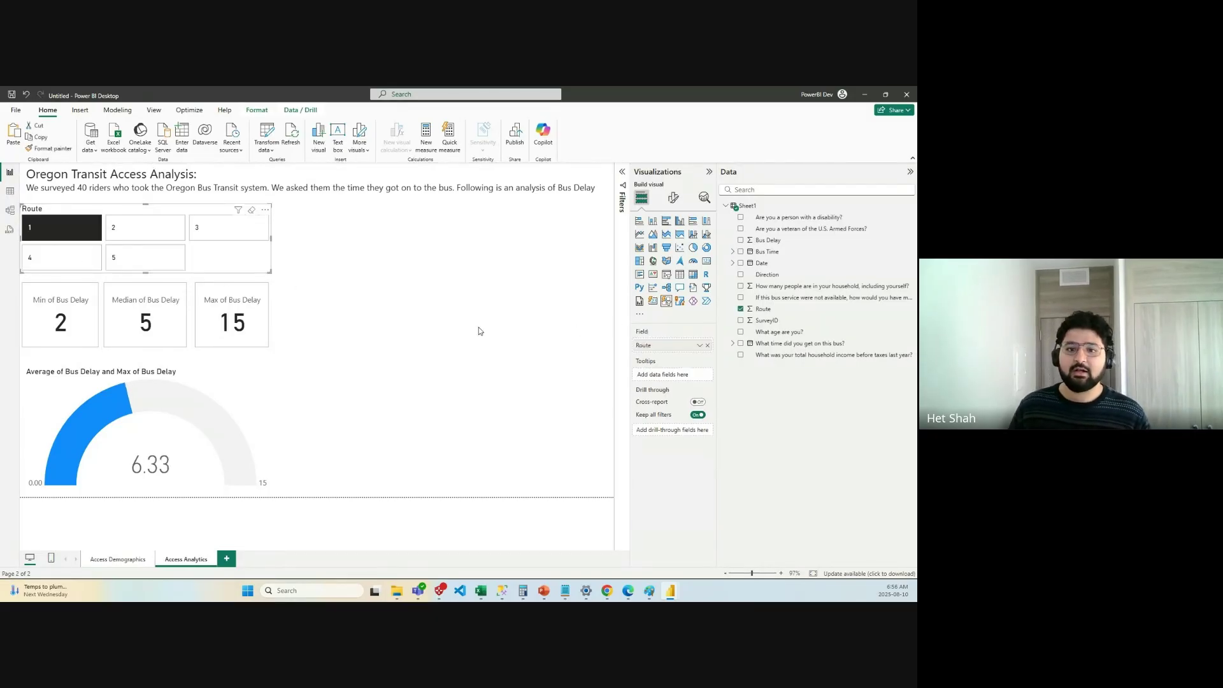
click(87, 238)
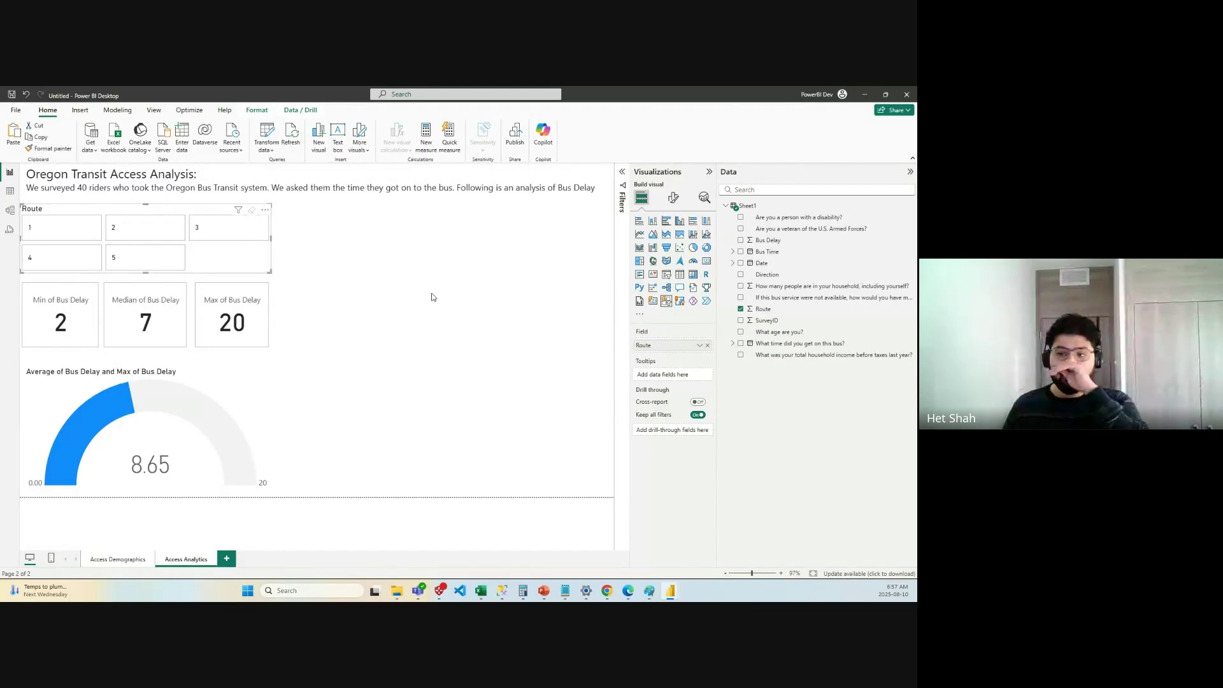
Compare the delay cards and gauge for routes 1, 2, 3, 5 and 4 in turn, and clear the route selection.
click(60, 228)
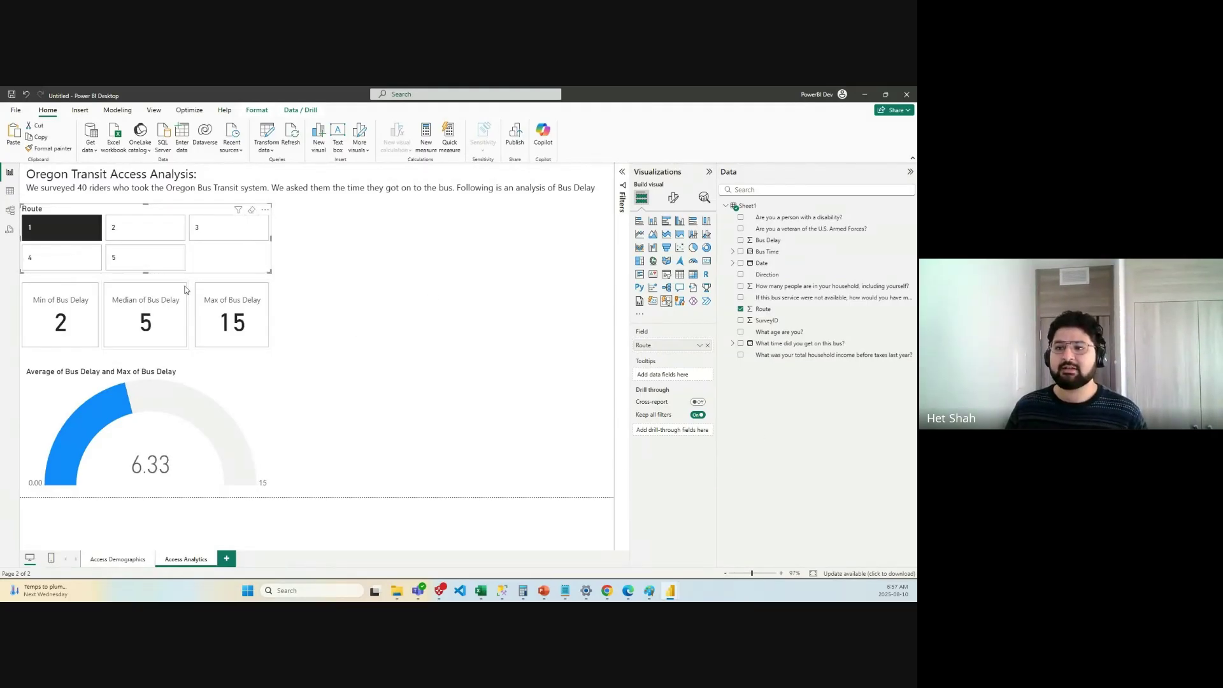
click(153, 226)
click(206, 220)
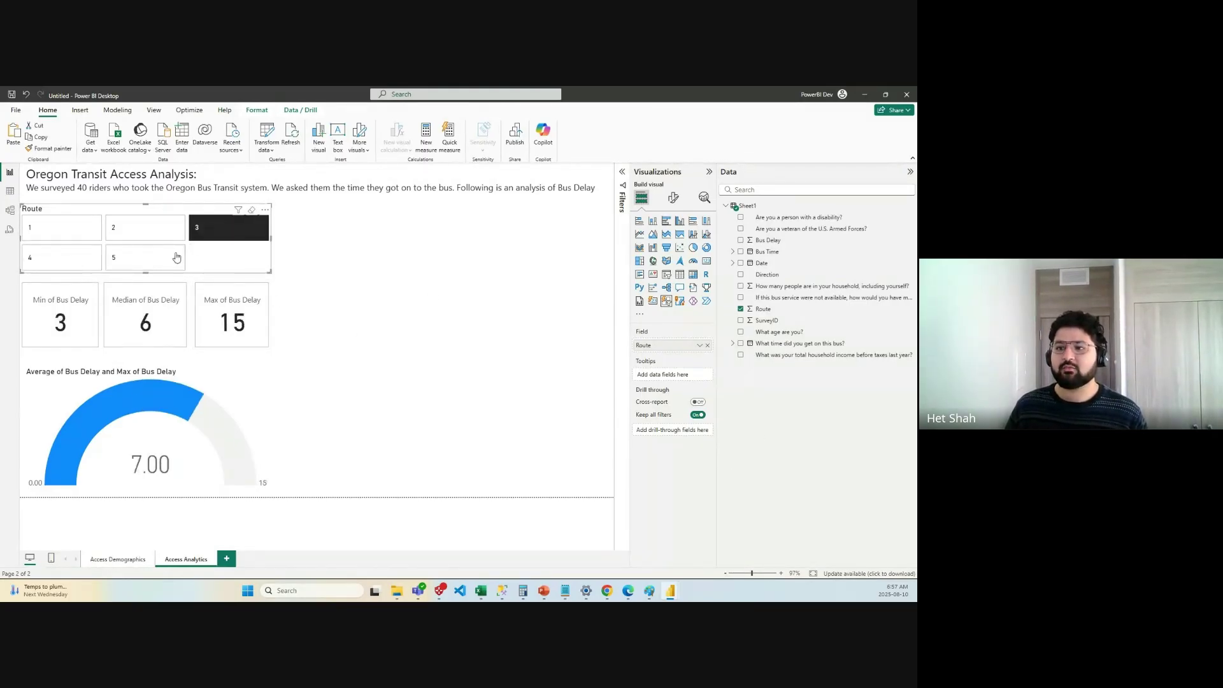
click(130, 258)
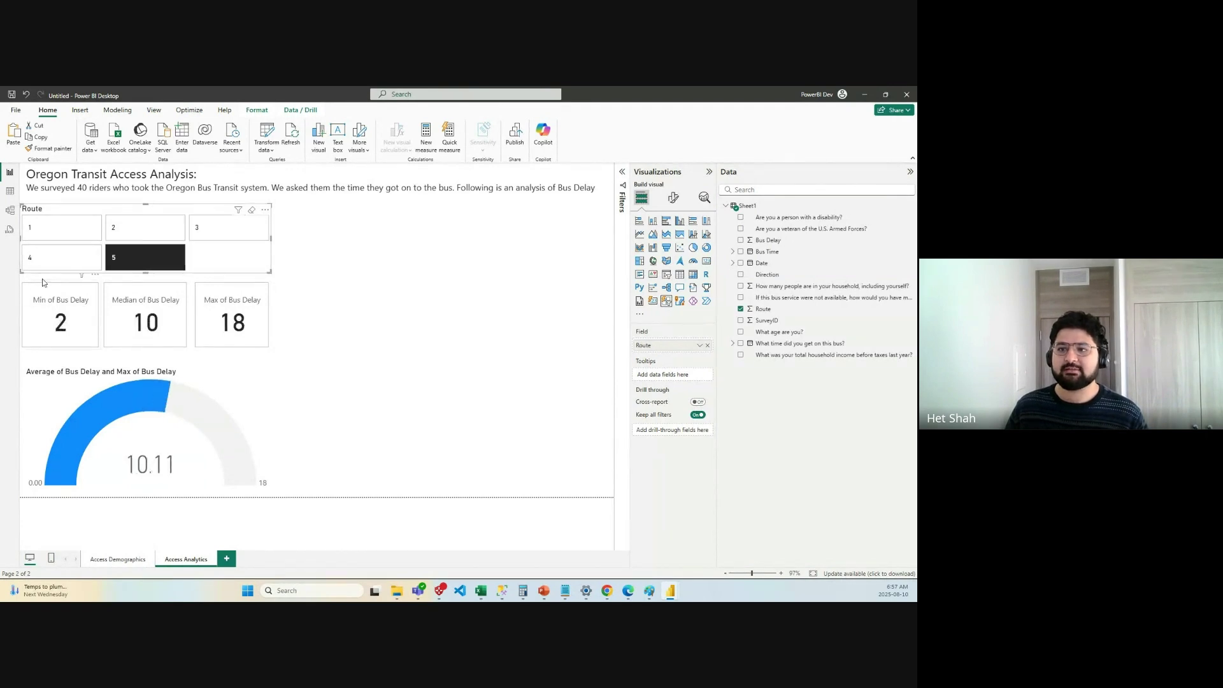
click(78, 267)
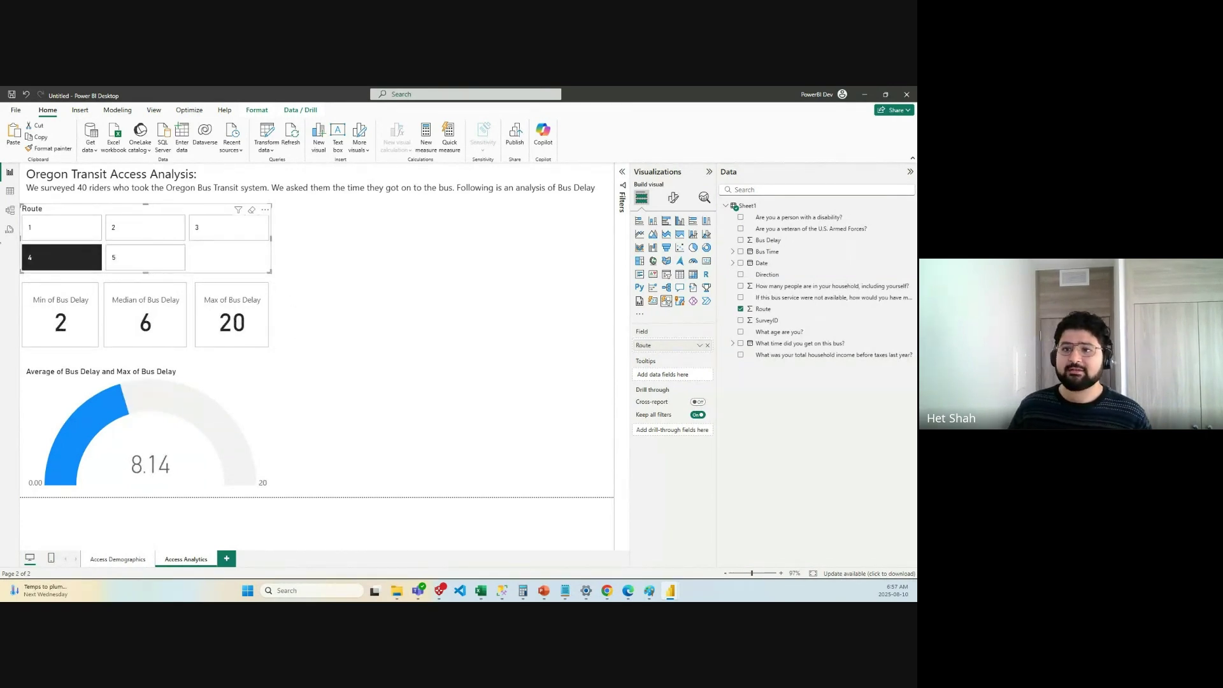
click(39, 258)
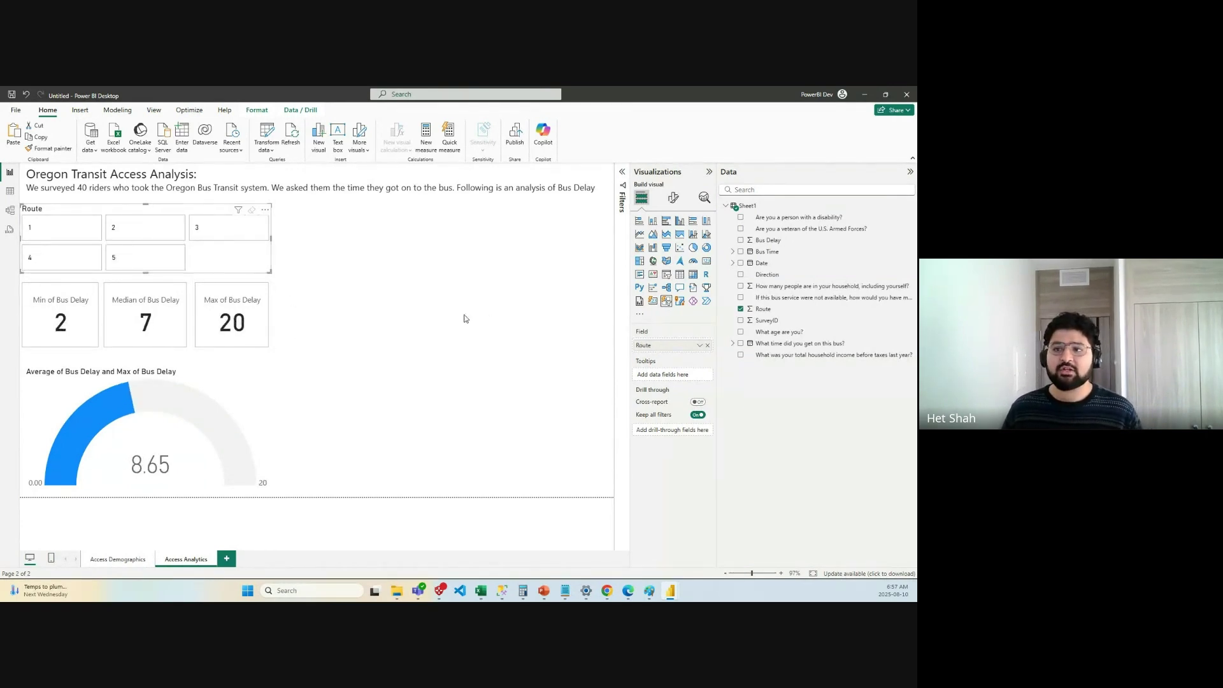
click(118, 256)
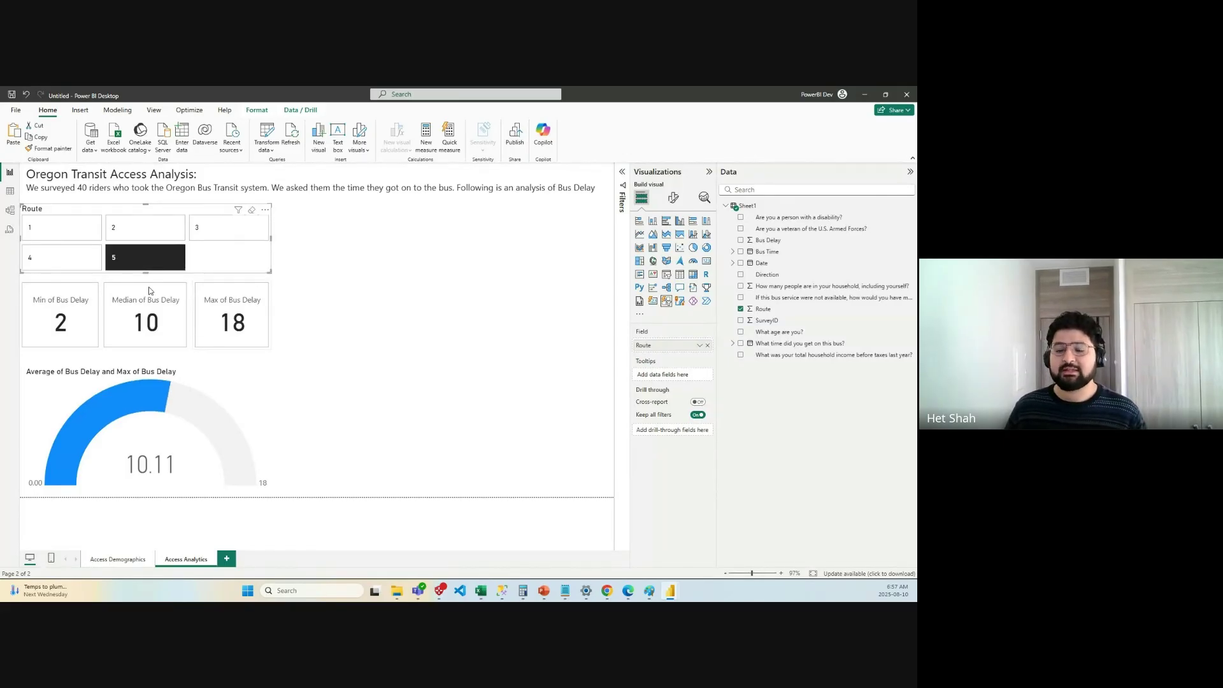
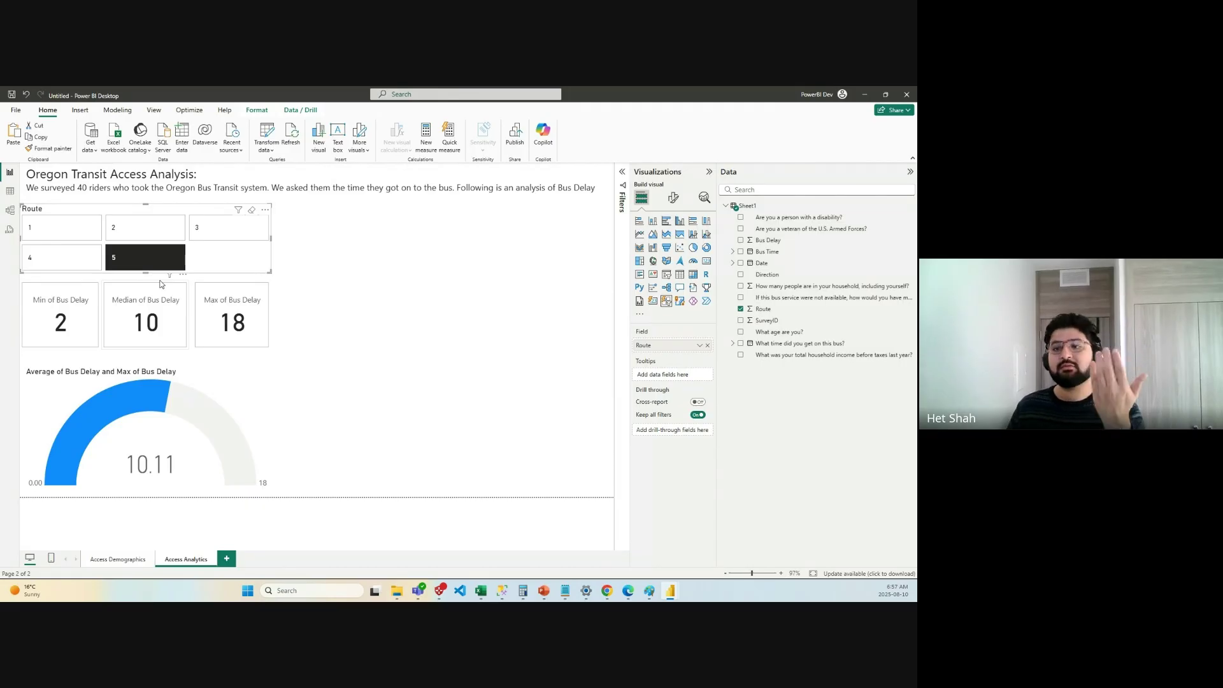
click(122, 249)
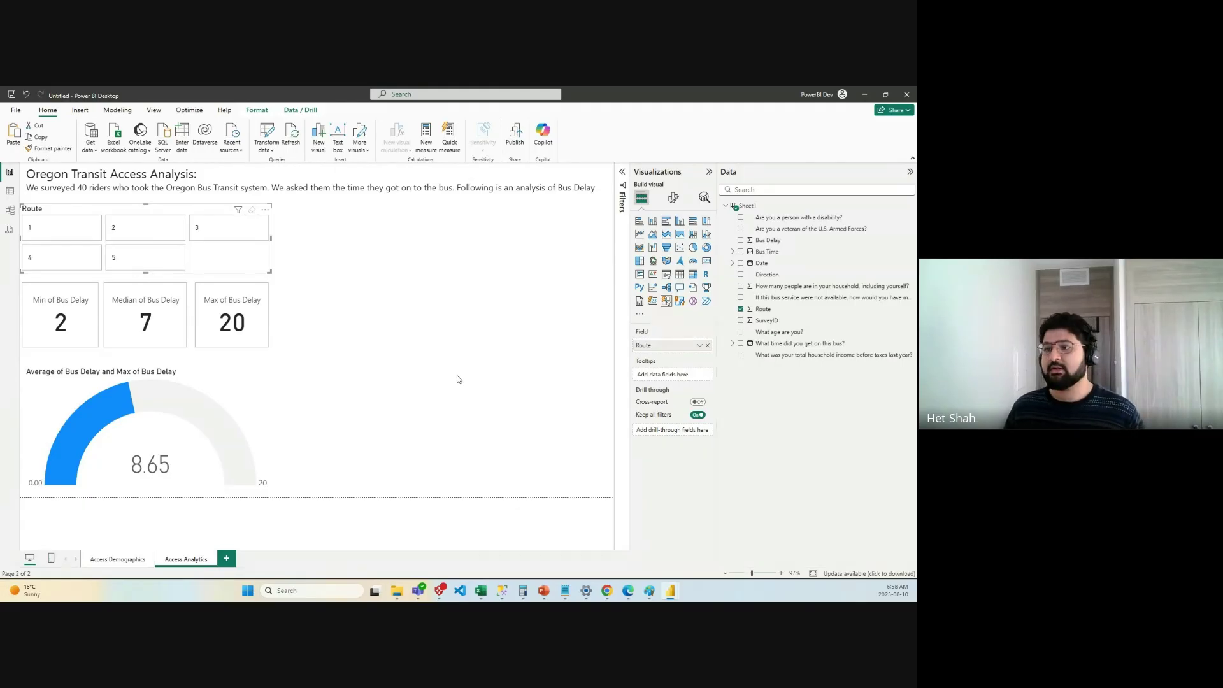
click(472, 362)
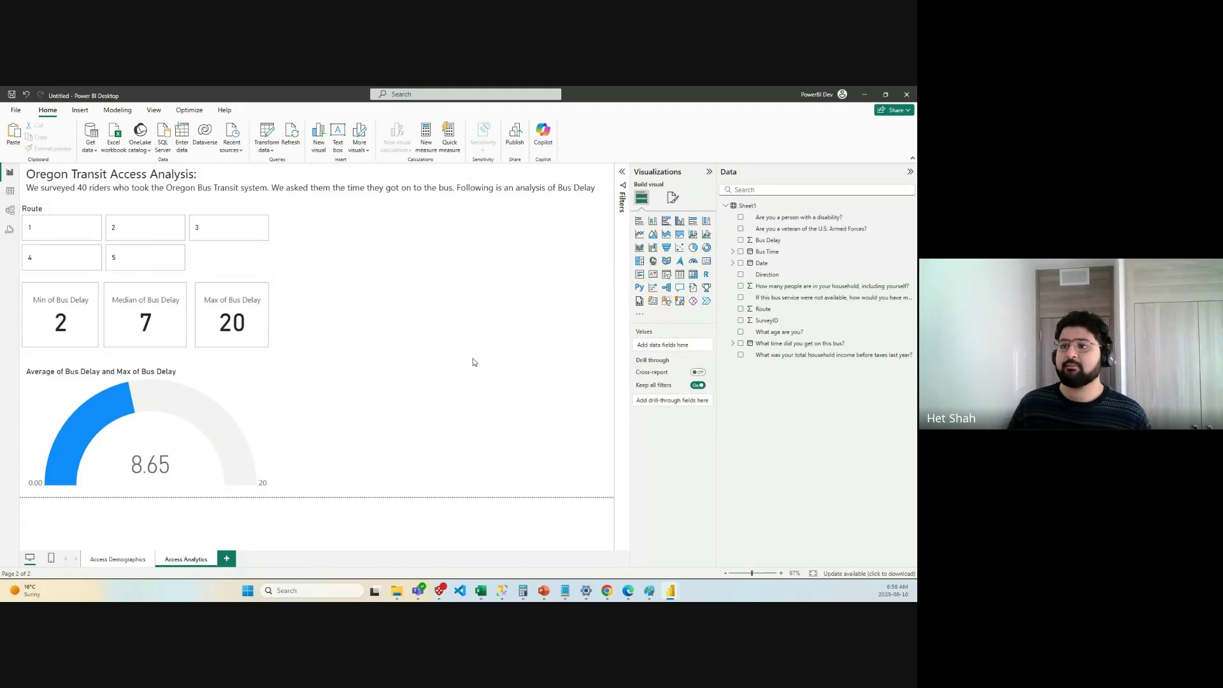
Set the decimal places of the average-delay gauge's data labels to 0.
click(253, 419)
click(673, 197)
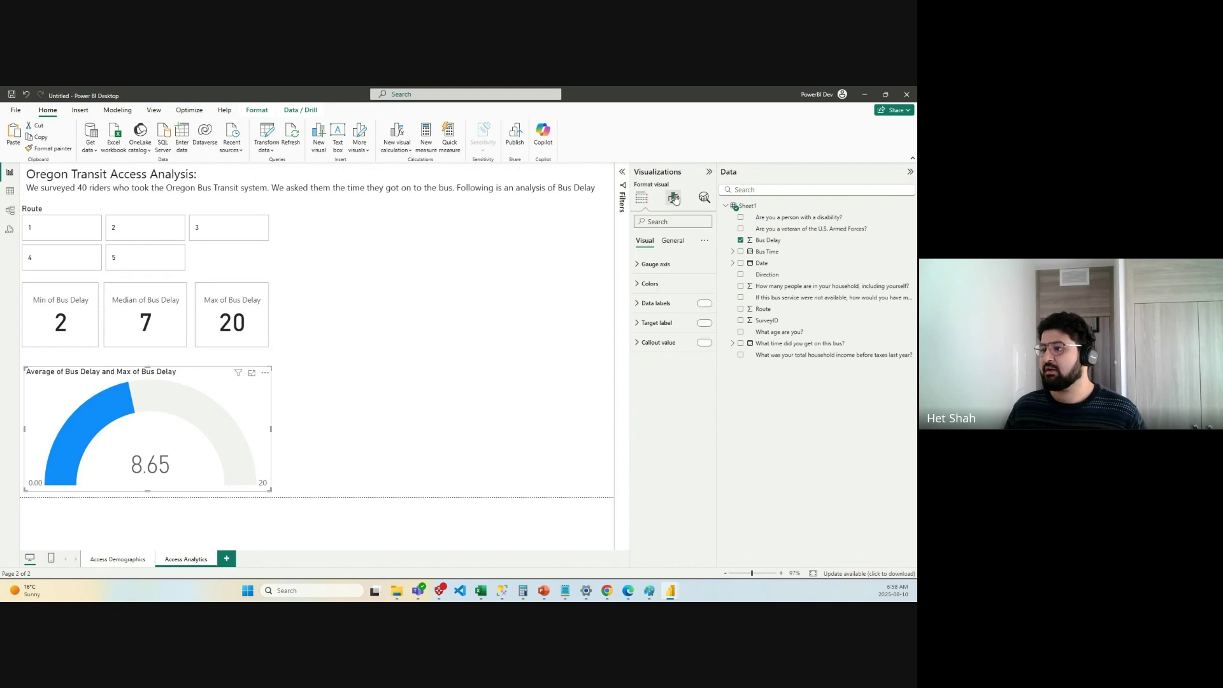
click(646, 309)
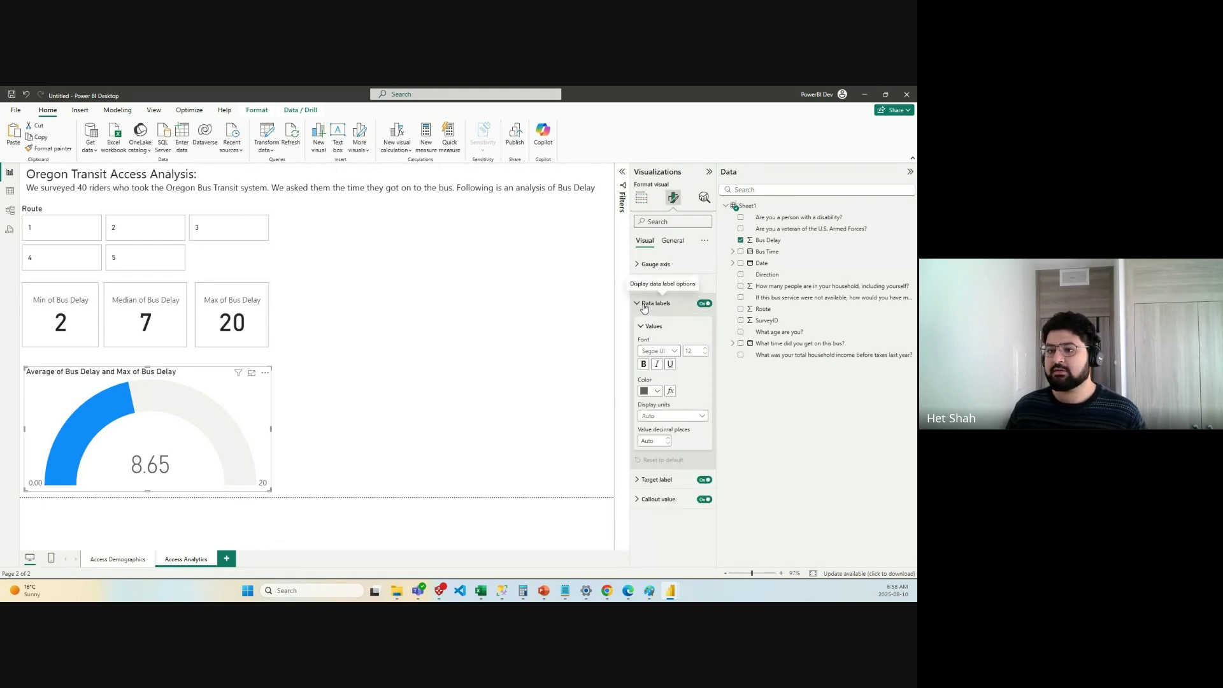
click(644, 305)
click(644, 305)
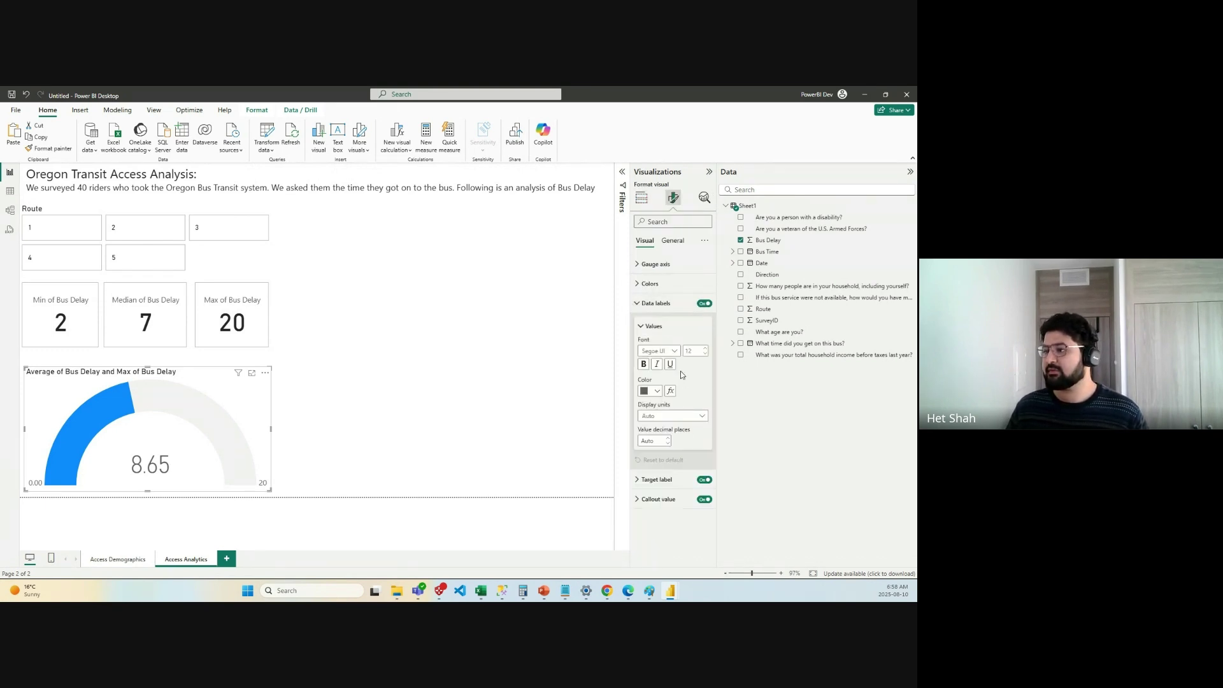
click(668, 446)
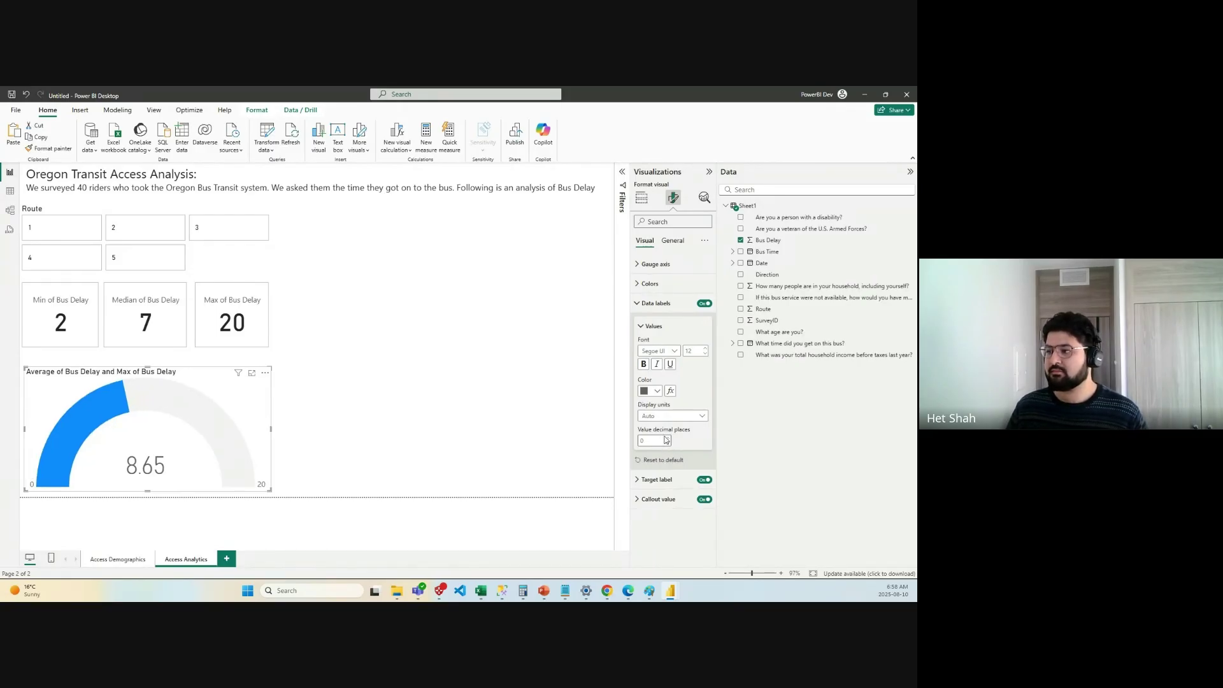
click(668, 444)
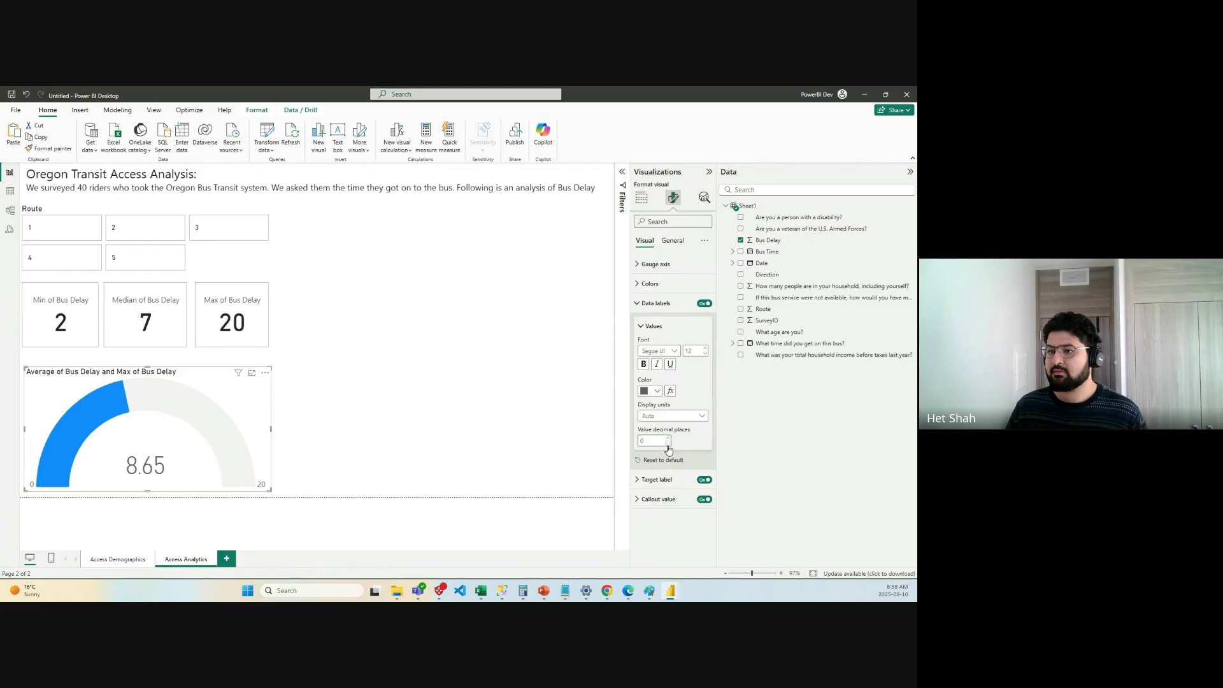
click(574, 401)
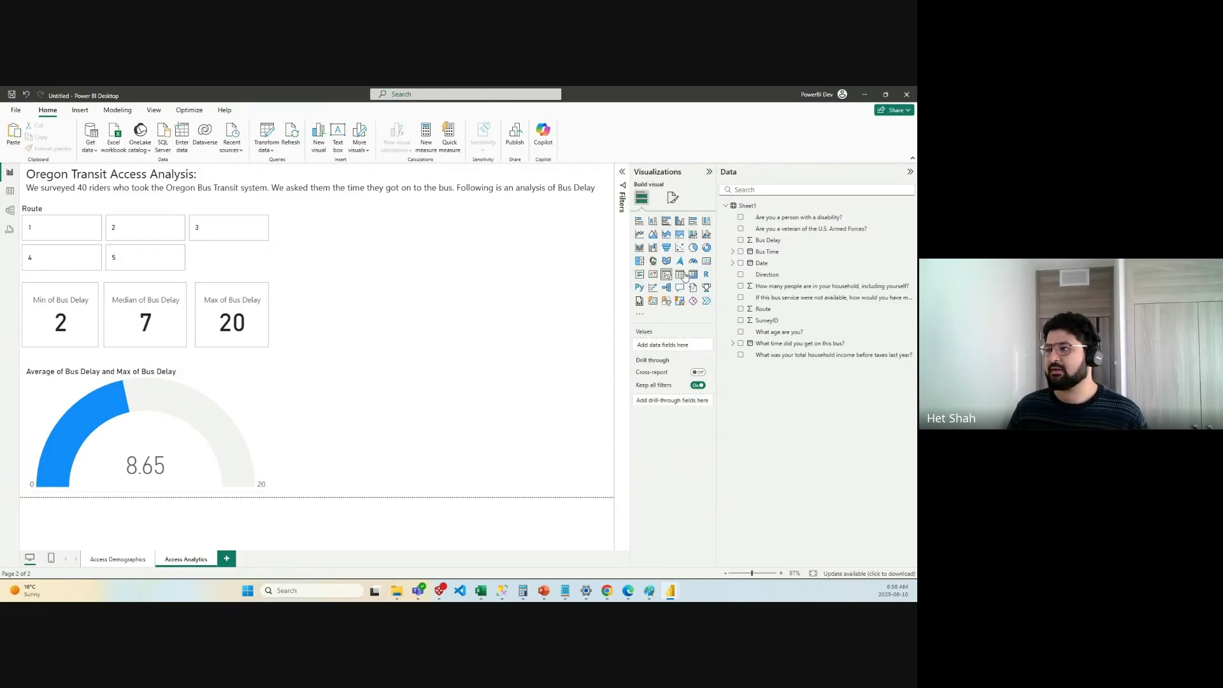
Change the average-delay gauge's fill color to the magenta shade from the recent colors.
click(672, 198)
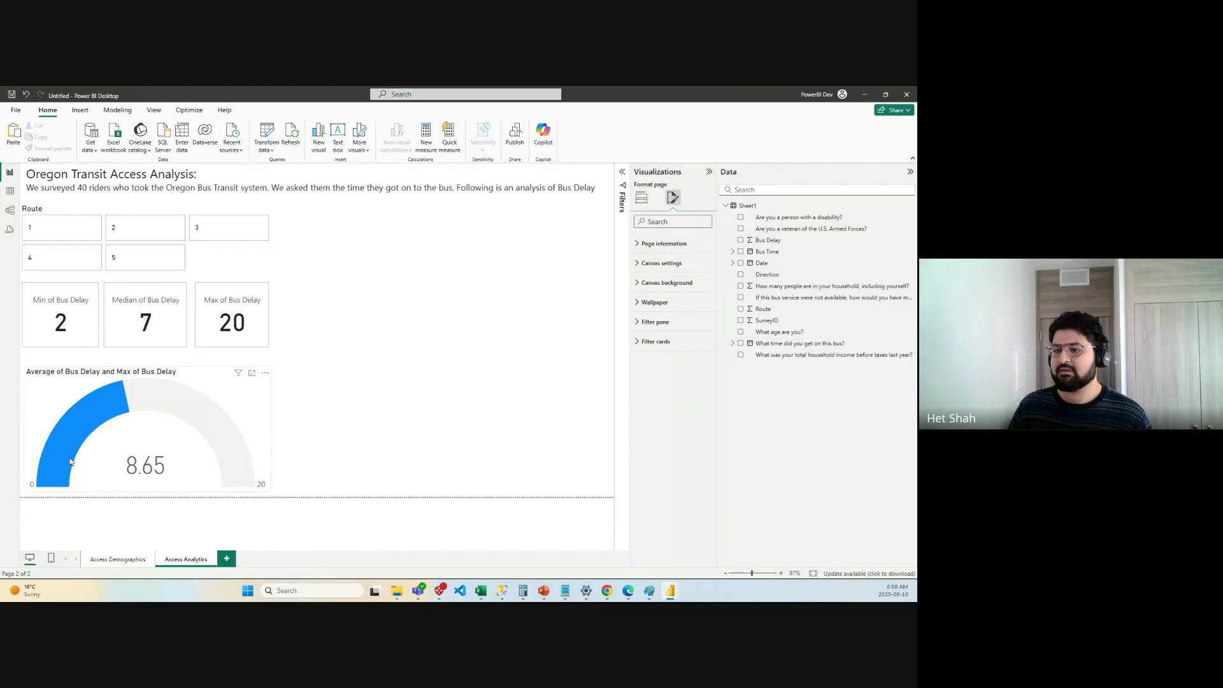
click(641, 198)
click(672, 197)
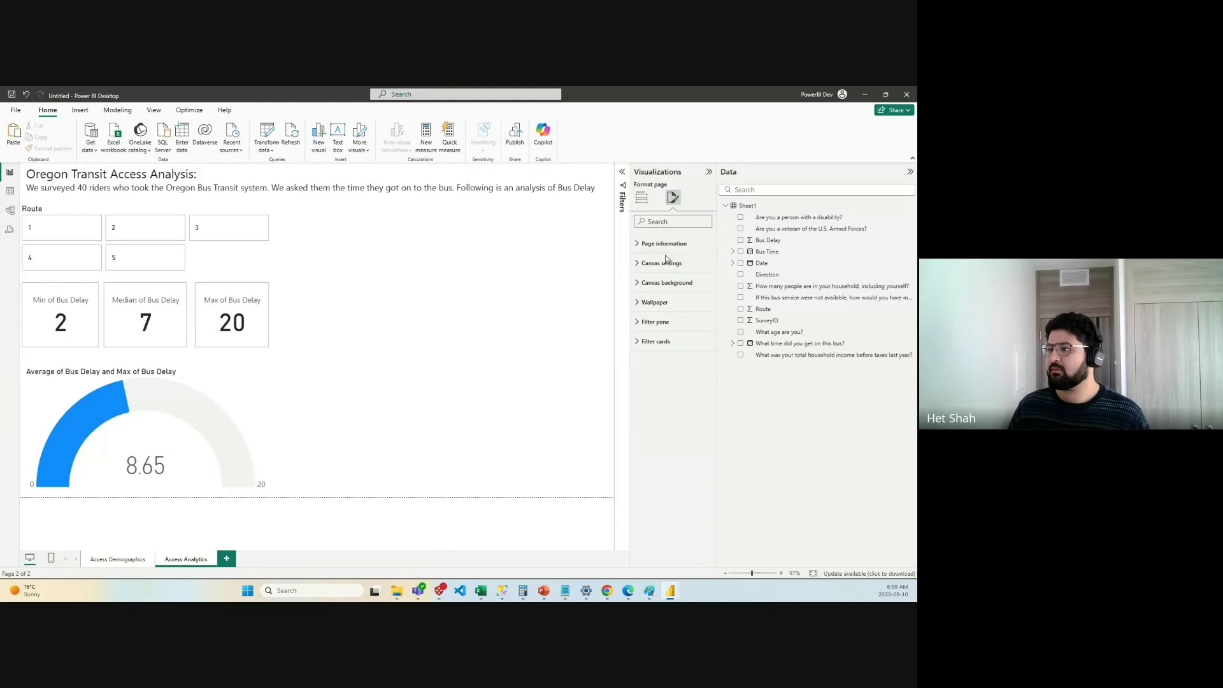
click(233, 372)
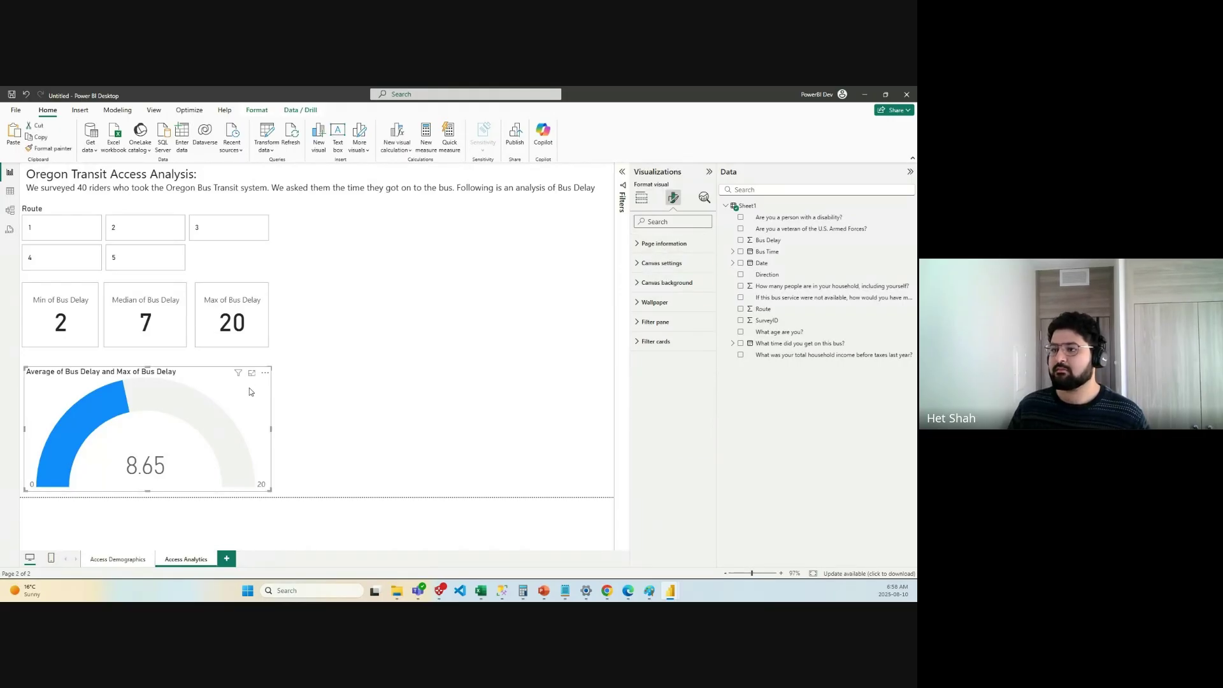
click(652, 284)
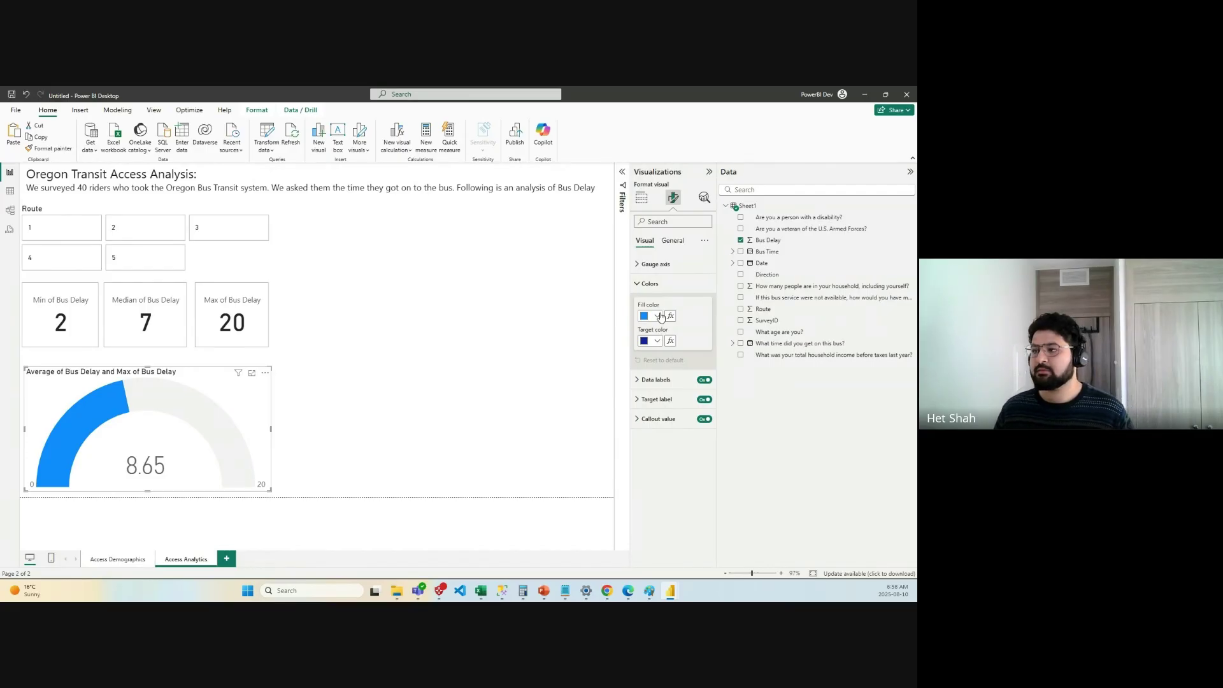
click(658, 316)
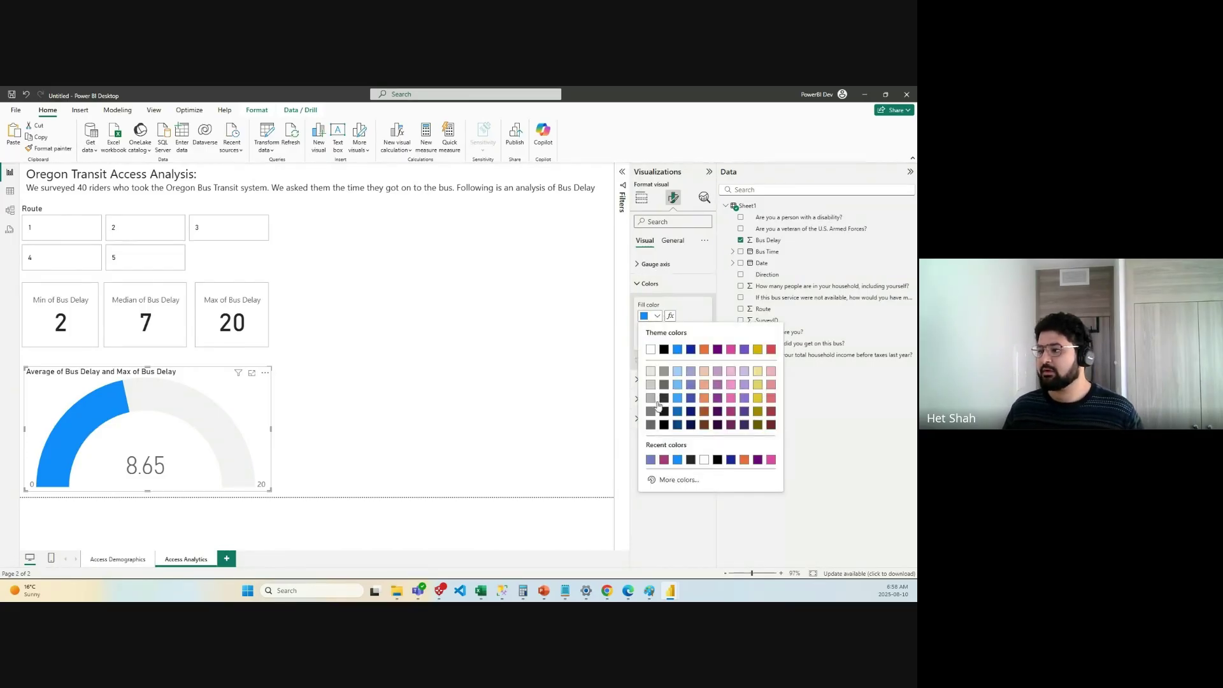
click(664, 462)
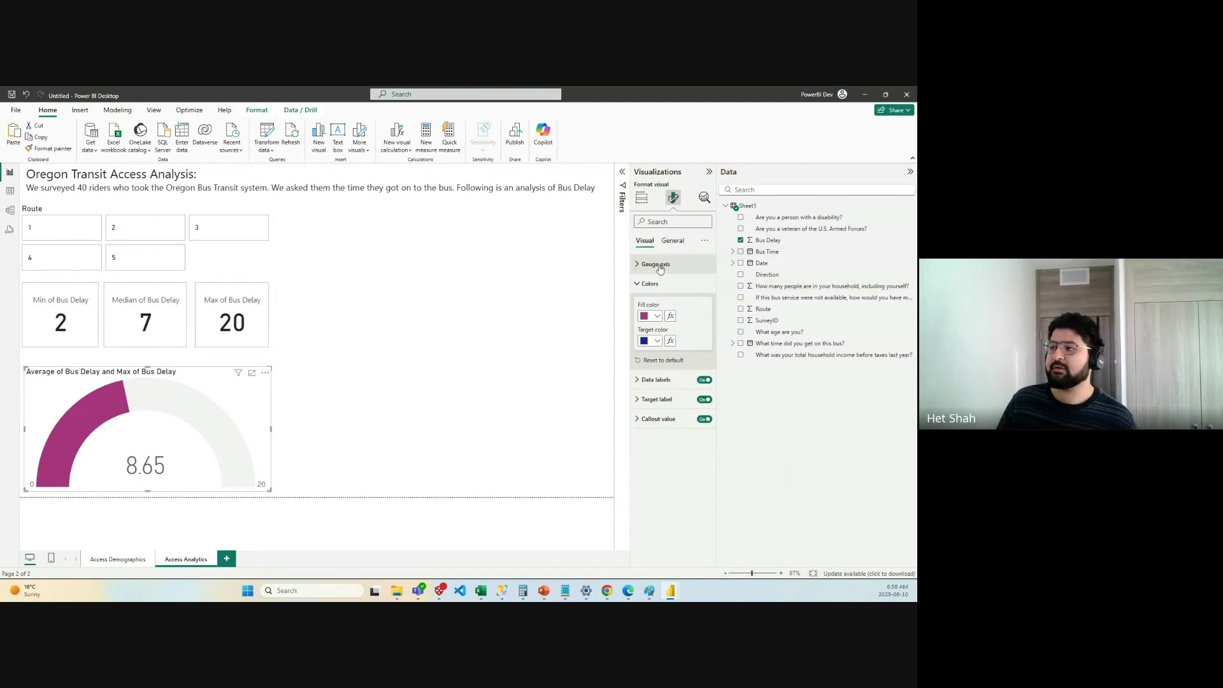
click(641, 281)
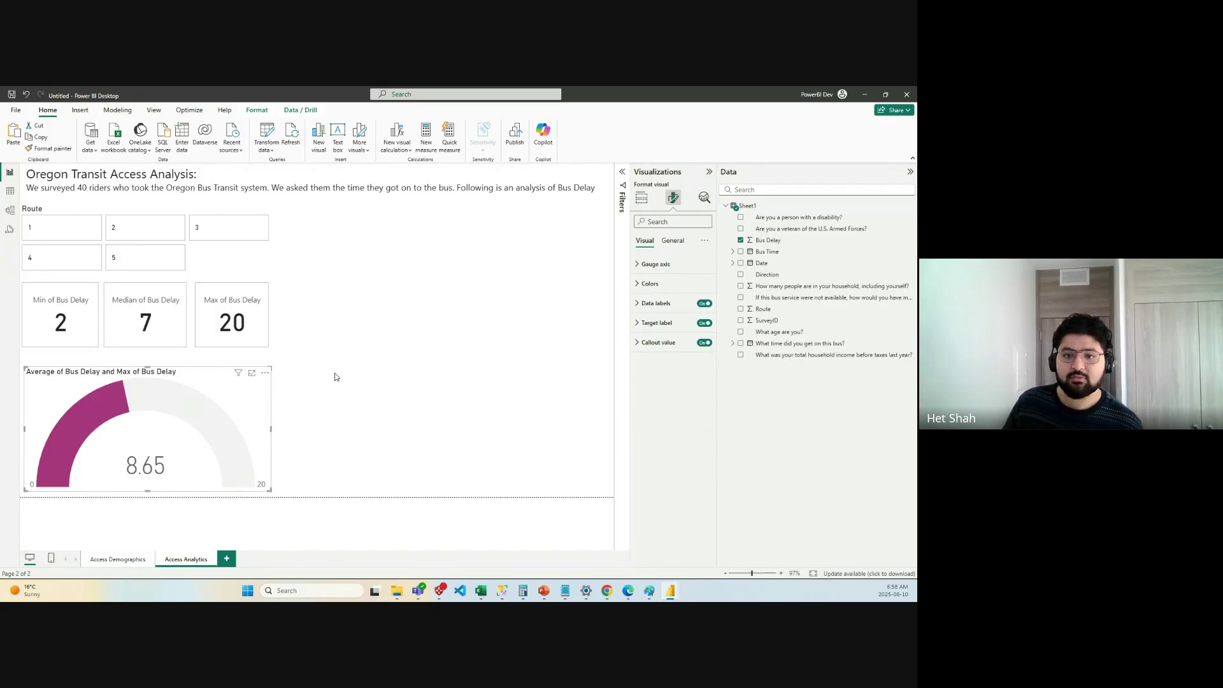
Add a slicer on "What age are you?" beside the Route slicer and resize it to a narrow, taller box that fits all its age options.
click(217, 253)
click(641, 198)
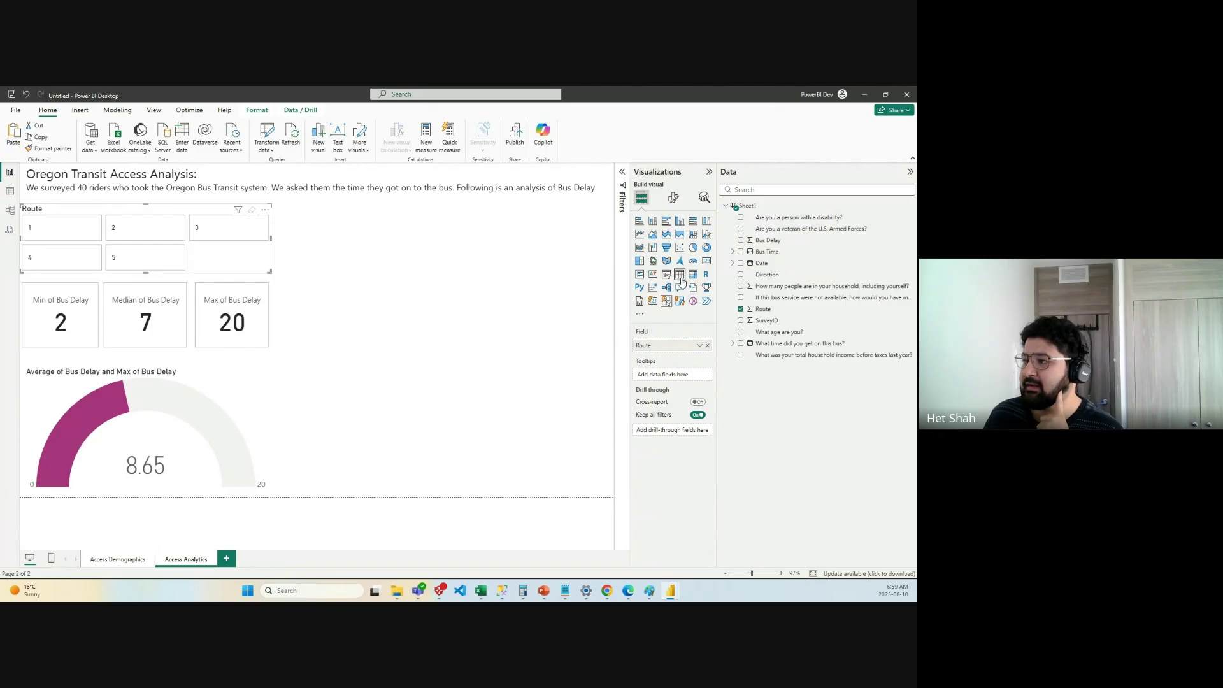
click(463, 306)
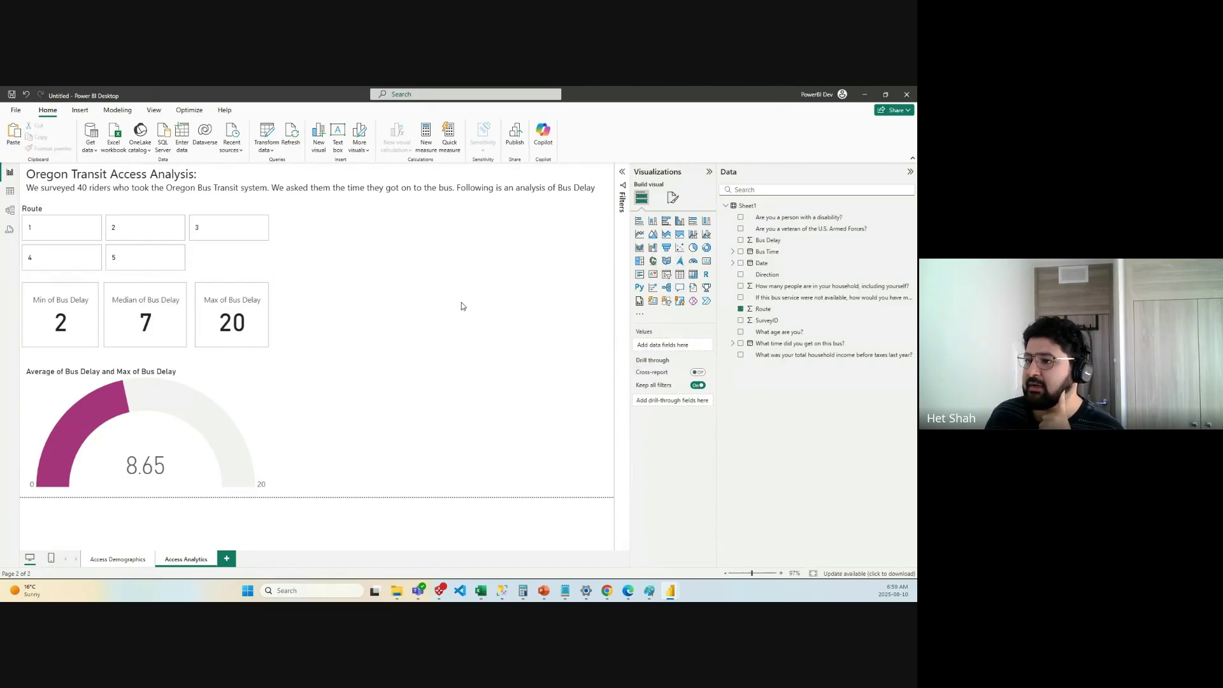
click(666, 275)
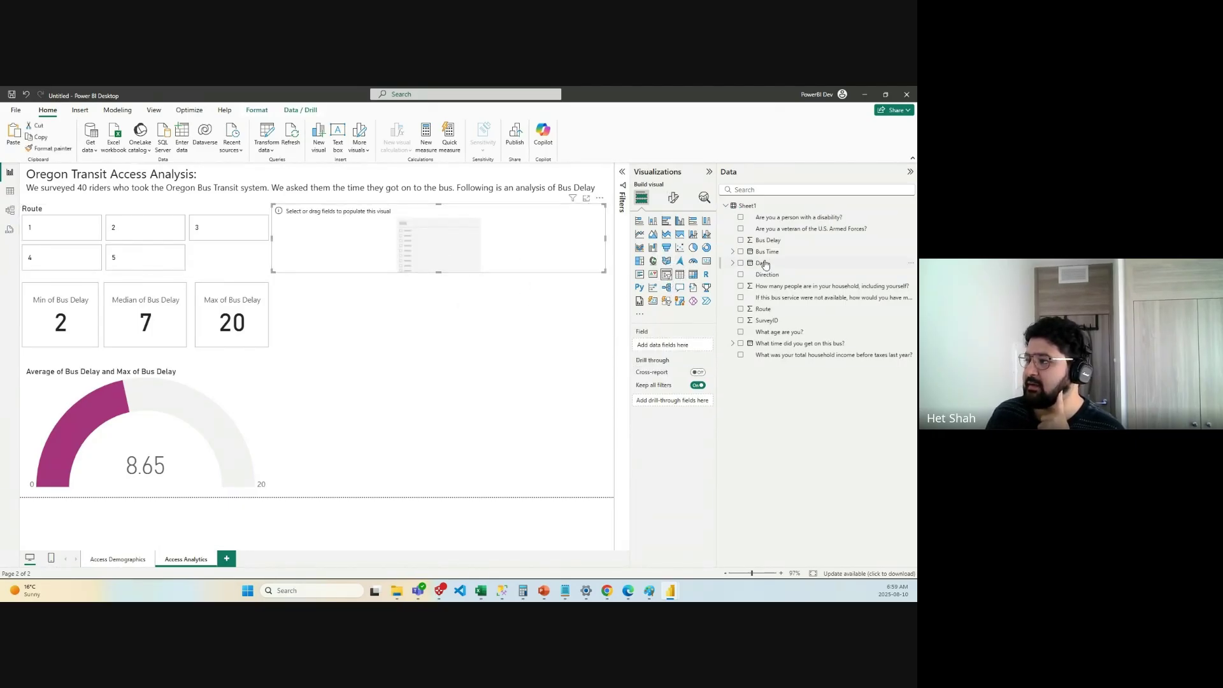
drag(801, 336, 676, 347)
drag(439, 271, 439, 309)
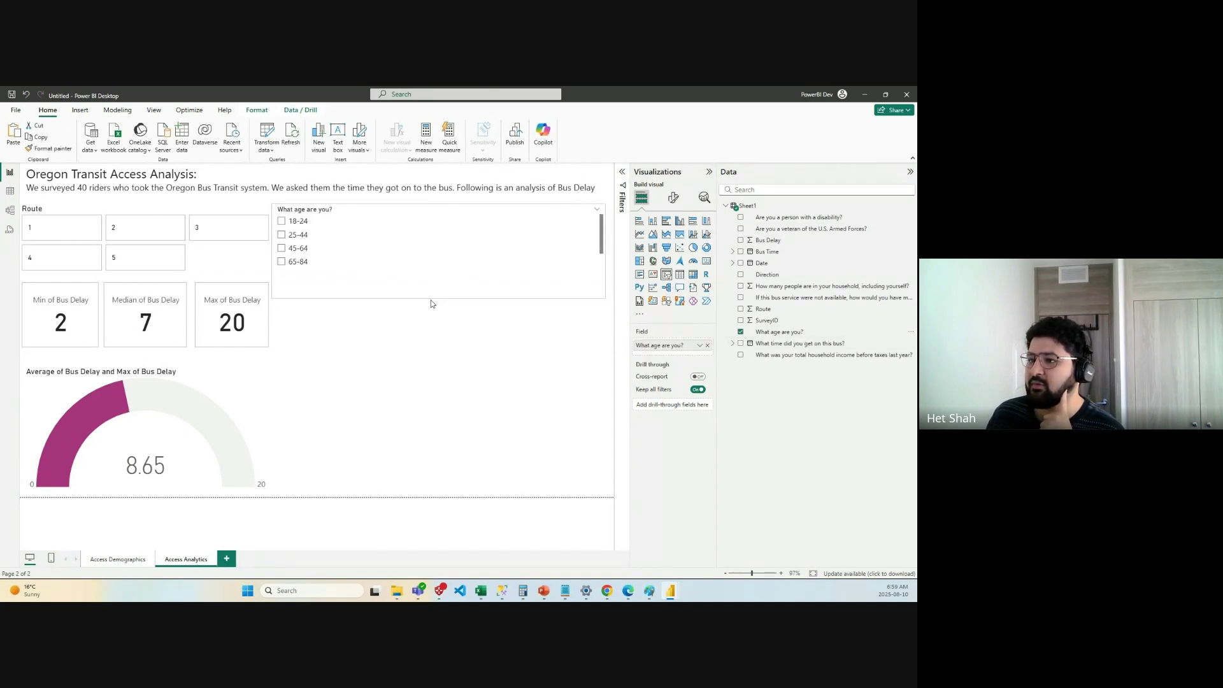
drag(604, 256, 357, 261)
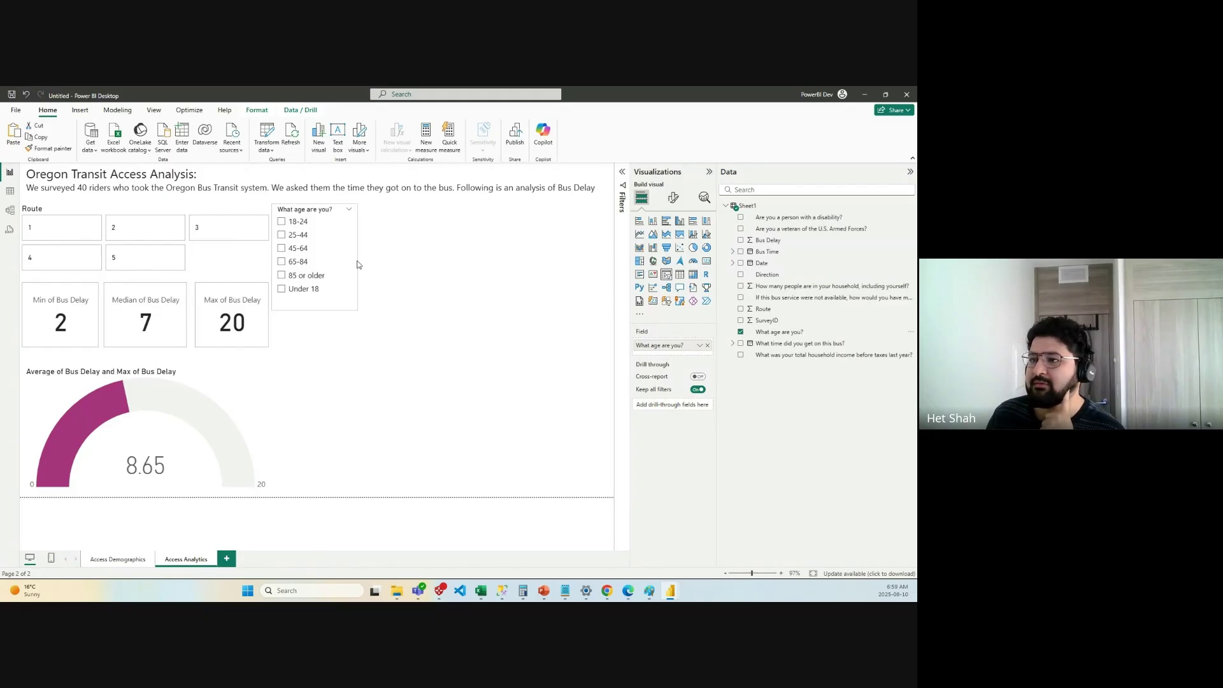
click(420, 275)
Check the delay cards and gauge for the age groups 18-24, 25-44 and Under 18.
click(300, 223)
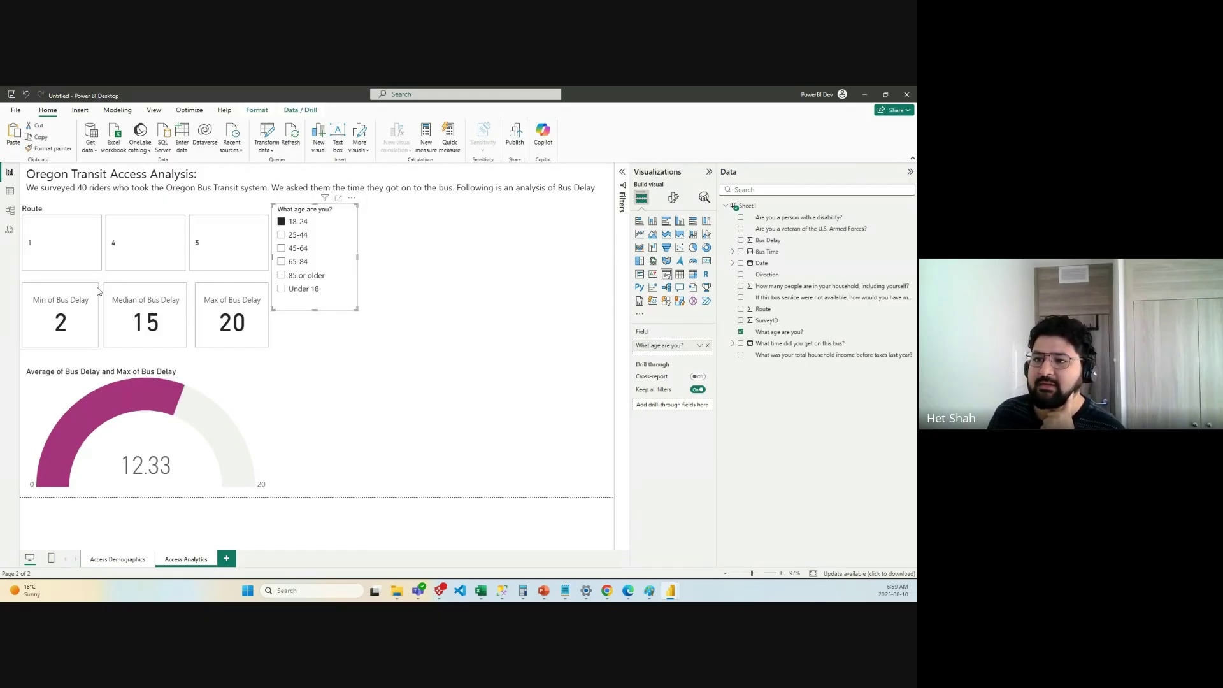
click(301, 235)
click(304, 290)
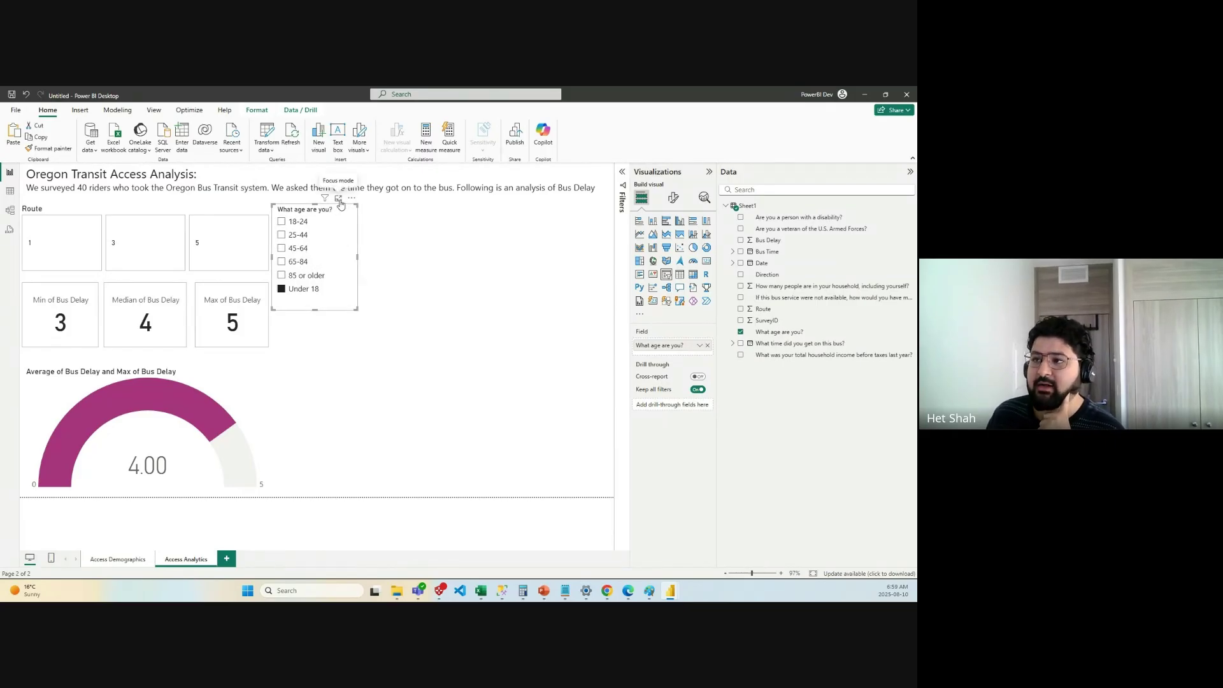
Remove the age slicer from the Access Analytics page.
mouse_move(326, 198)
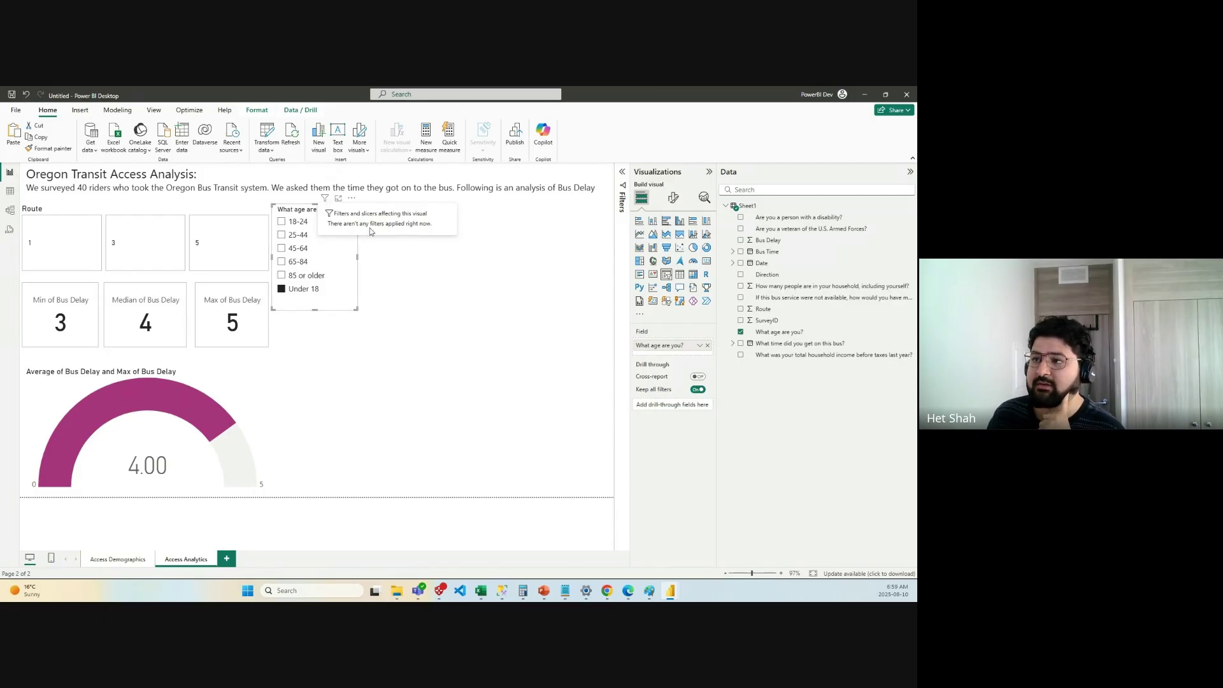
click(352, 199)
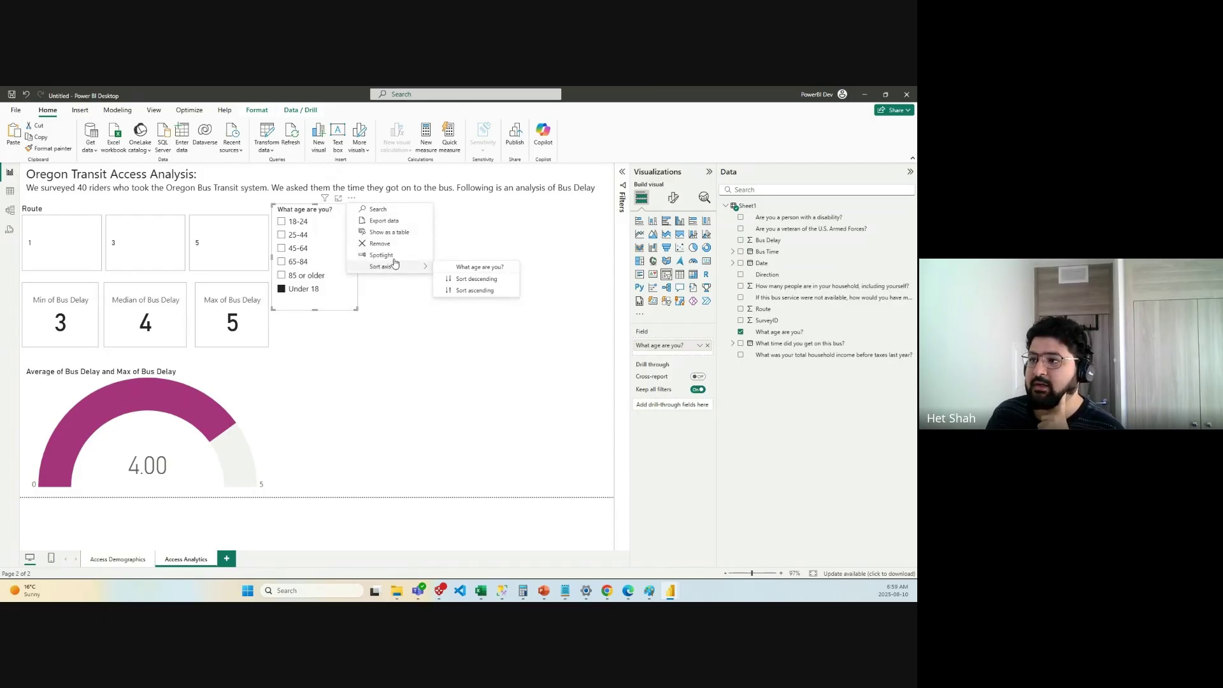
click(378, 244)
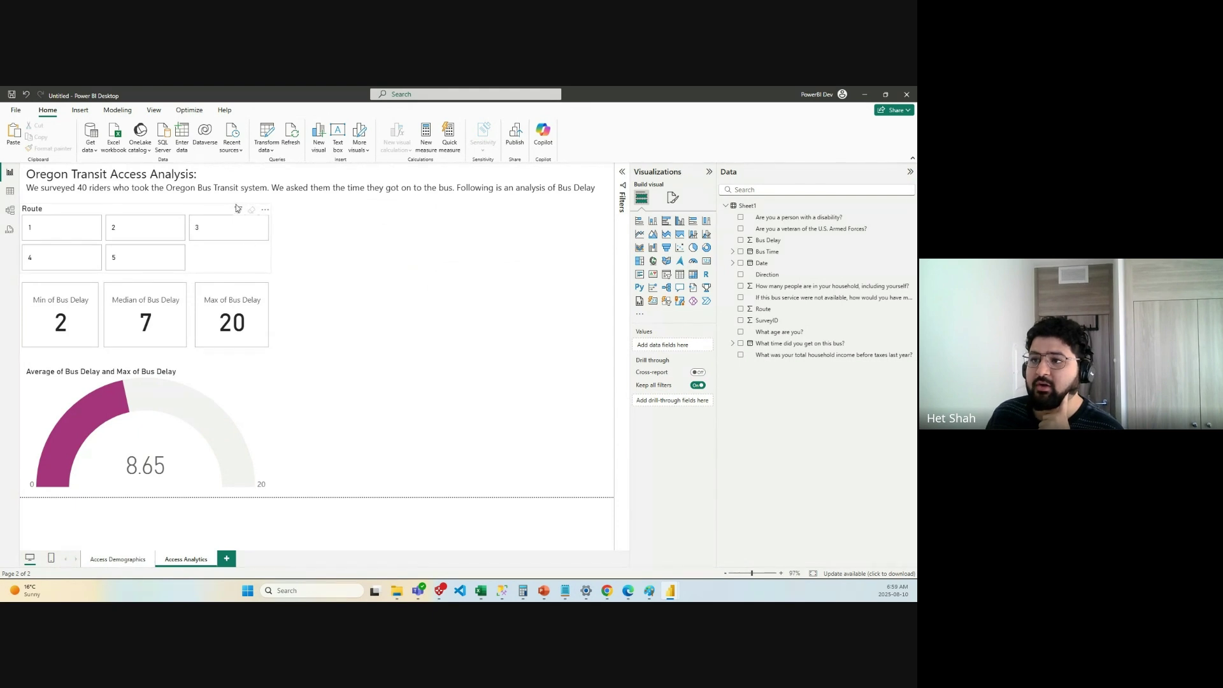
click(265, 210)
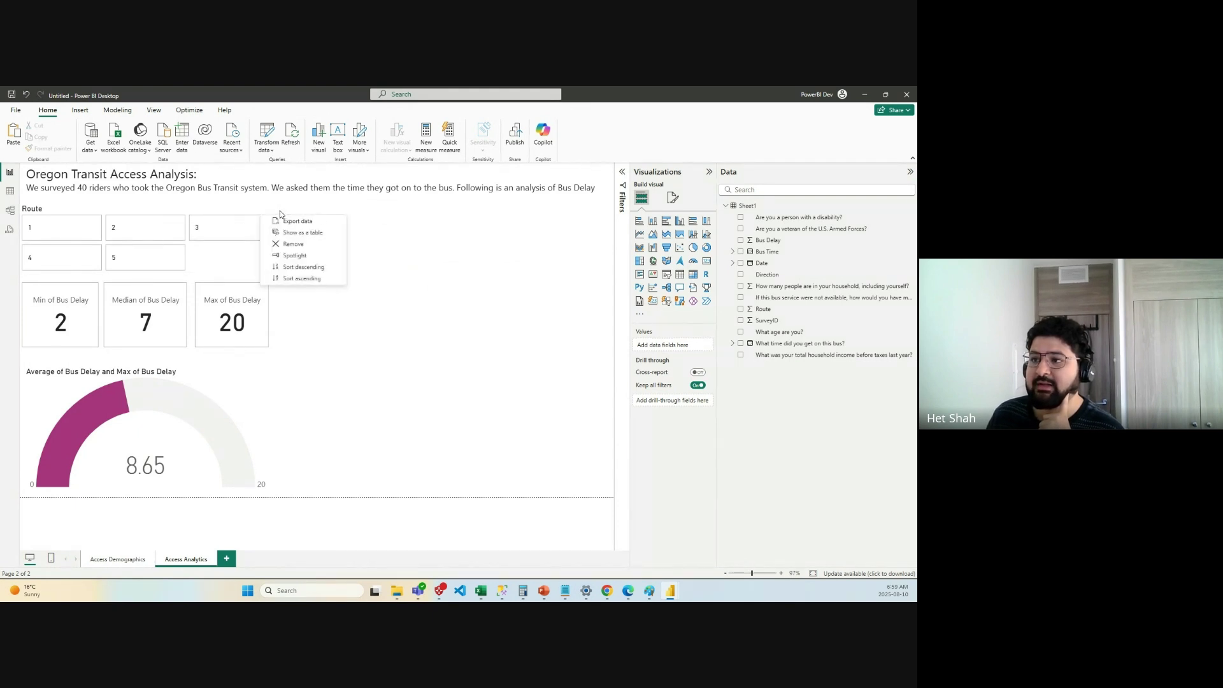
click(385, 263)
click(240, 211)
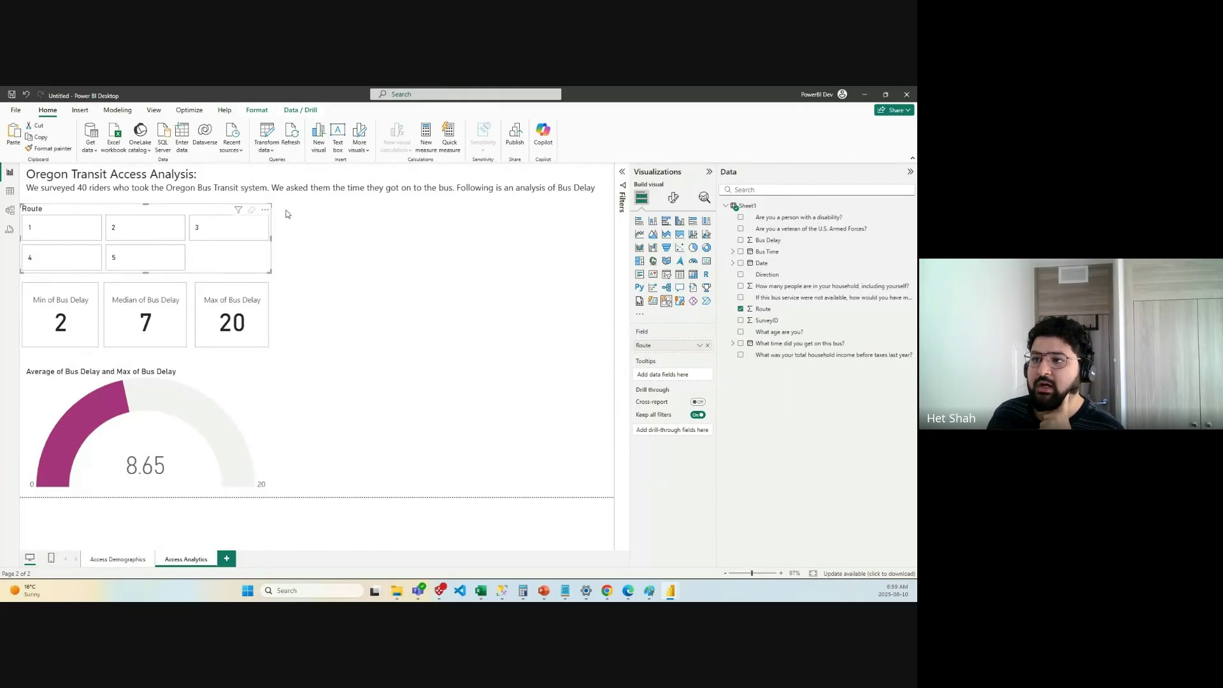
click(265, 209)
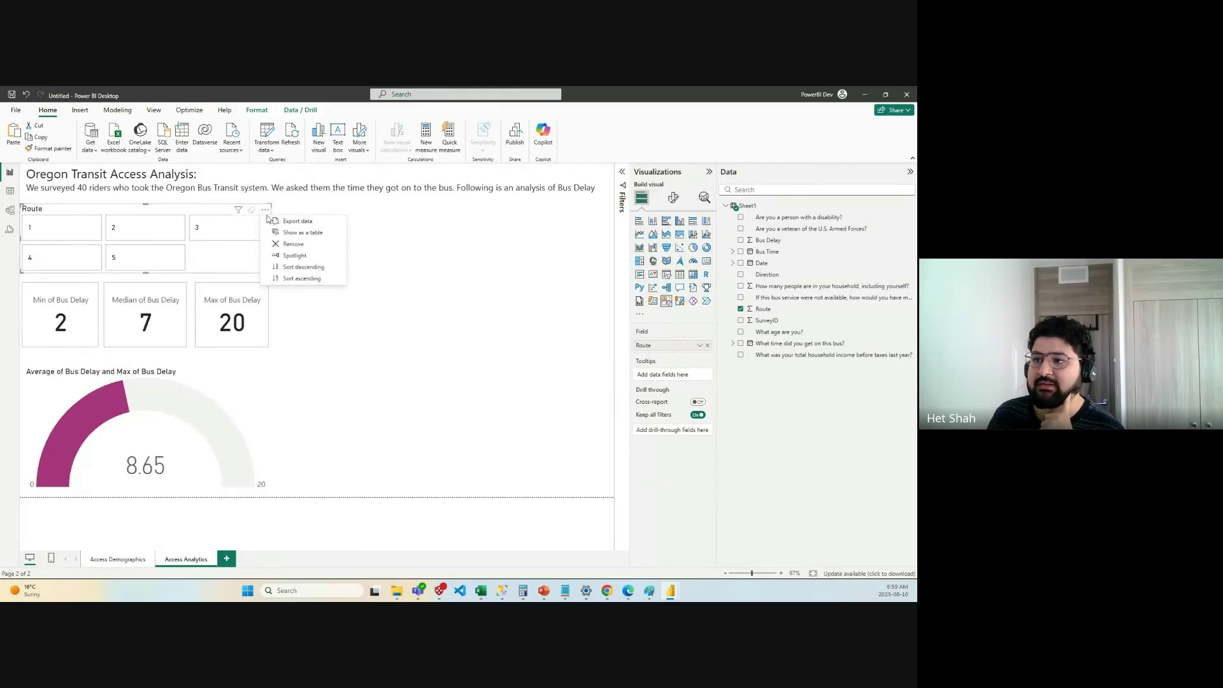
click(321, 343)
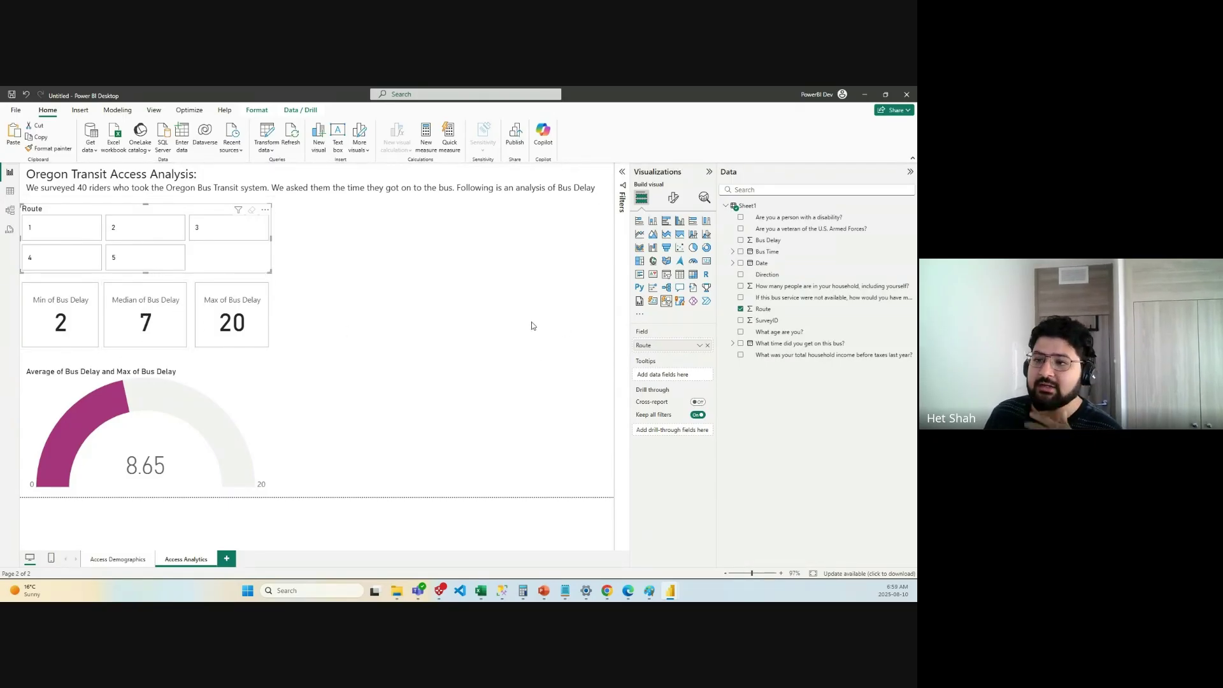
click(402, 347)
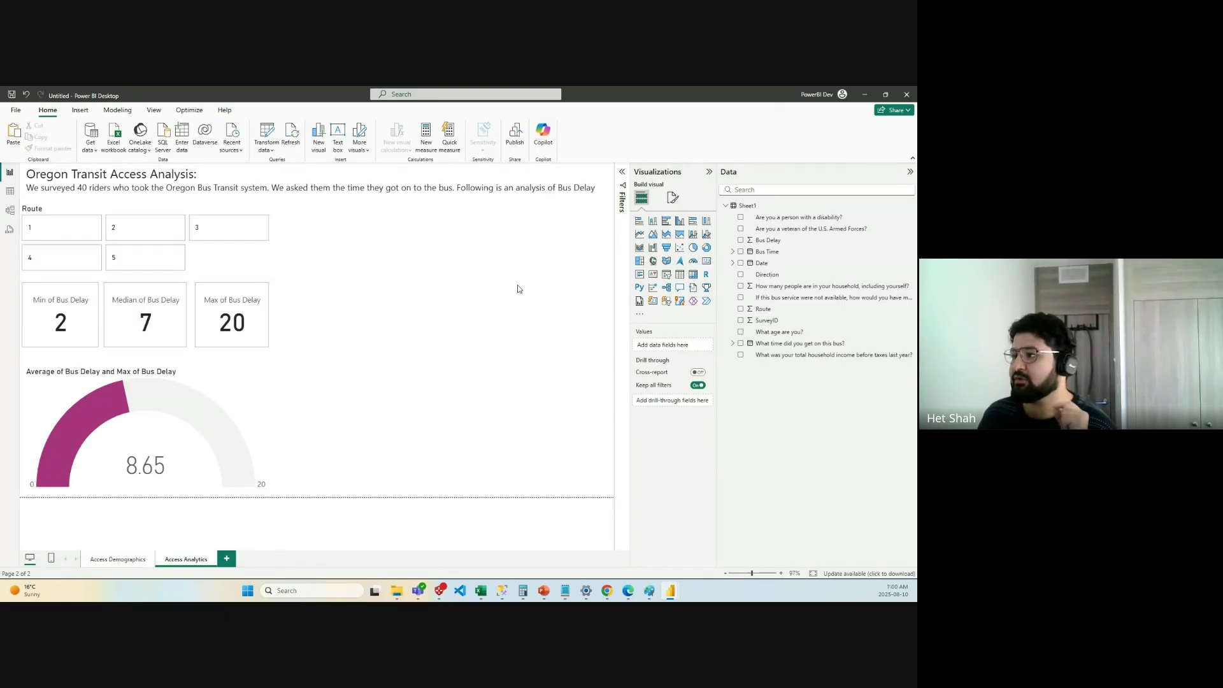
Add a decomposition tree to the Access Analytics page beside the average-delay gauge, and pull its near edge slightly away from the gauge.
click(666, 287)
drag(418, 240, 422, 422)
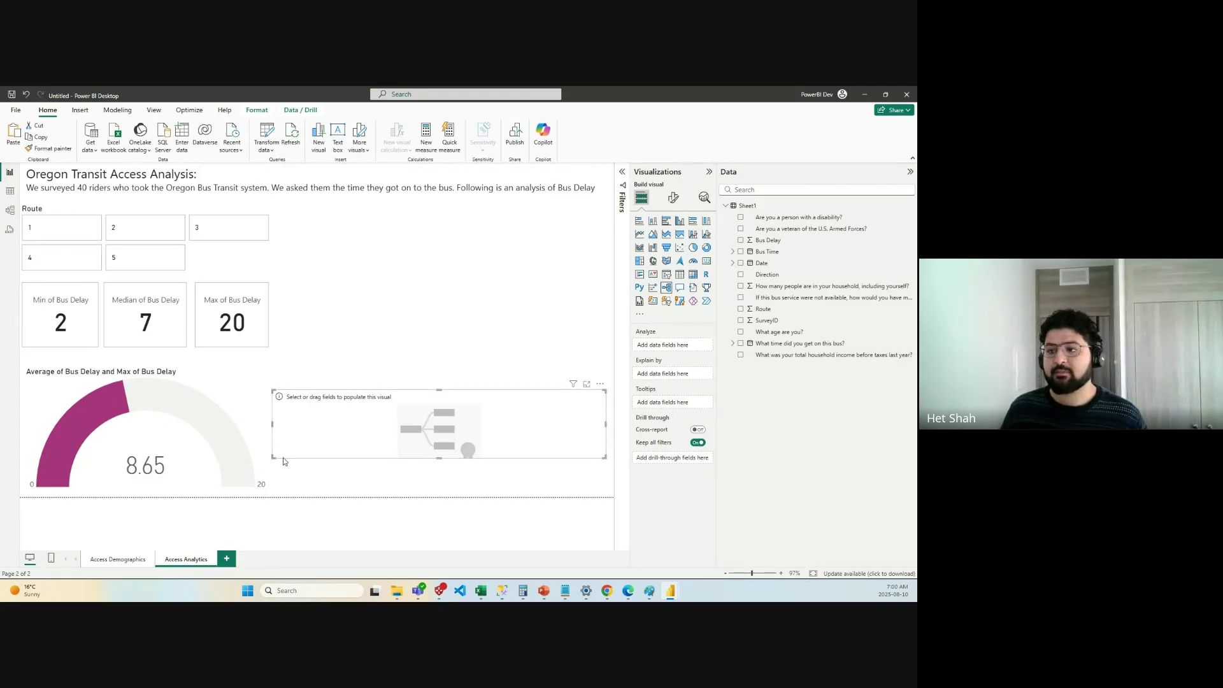
drag(276, 426, 288, 427)
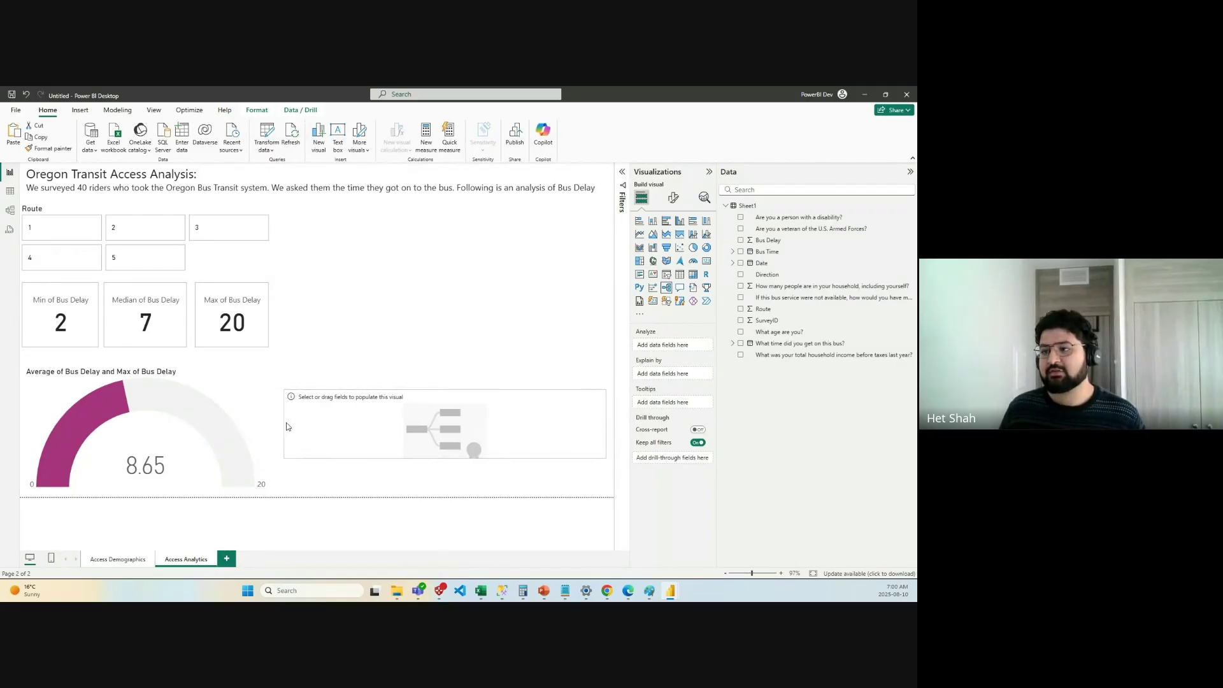
click(374, 305)
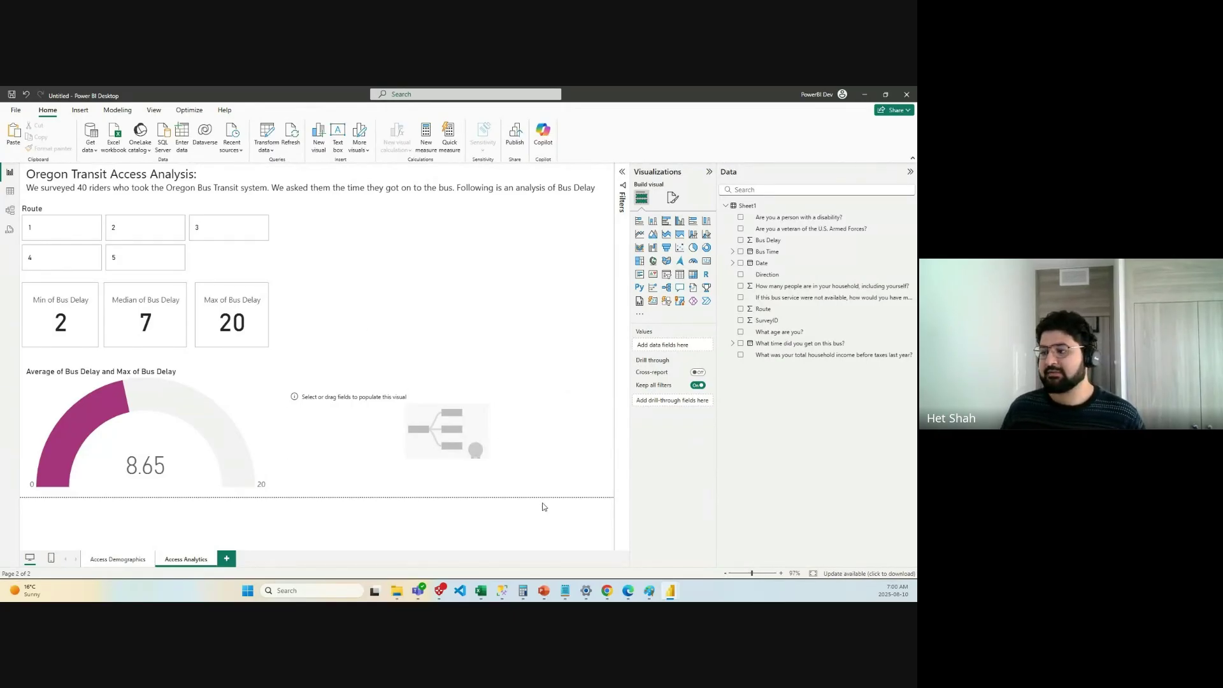
Switch to the PowerPoint workshop presentation and add a new slide after the "Agenda for today" slide.
click(543, 591)
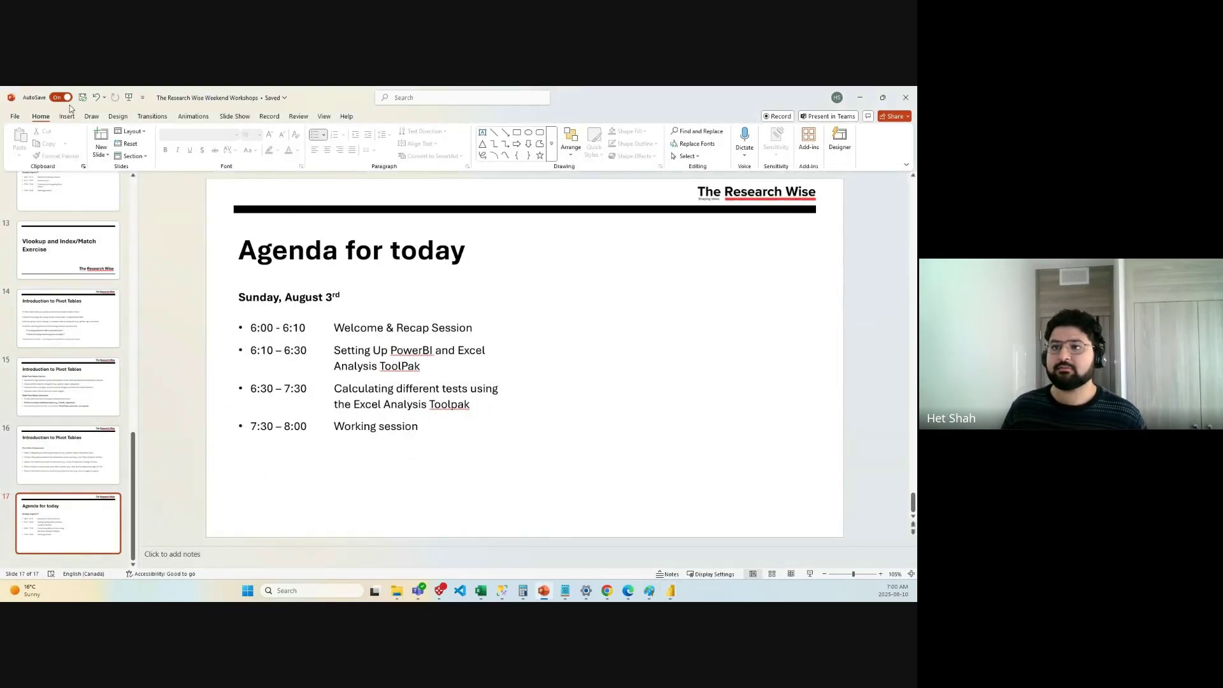
key(ctrl+m)
click(95, 508)
Return to Power BI and select the "What age are you?" chart on the Access Demographics page.
key(alt+Tab)
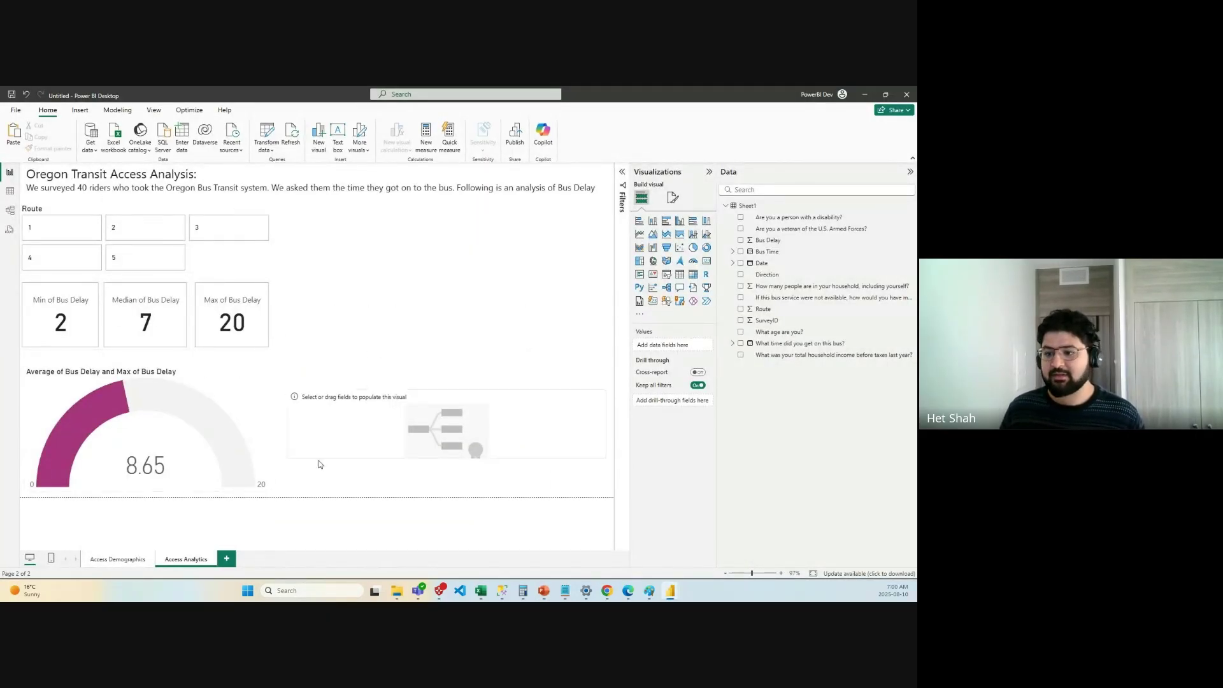
click(118, 559)
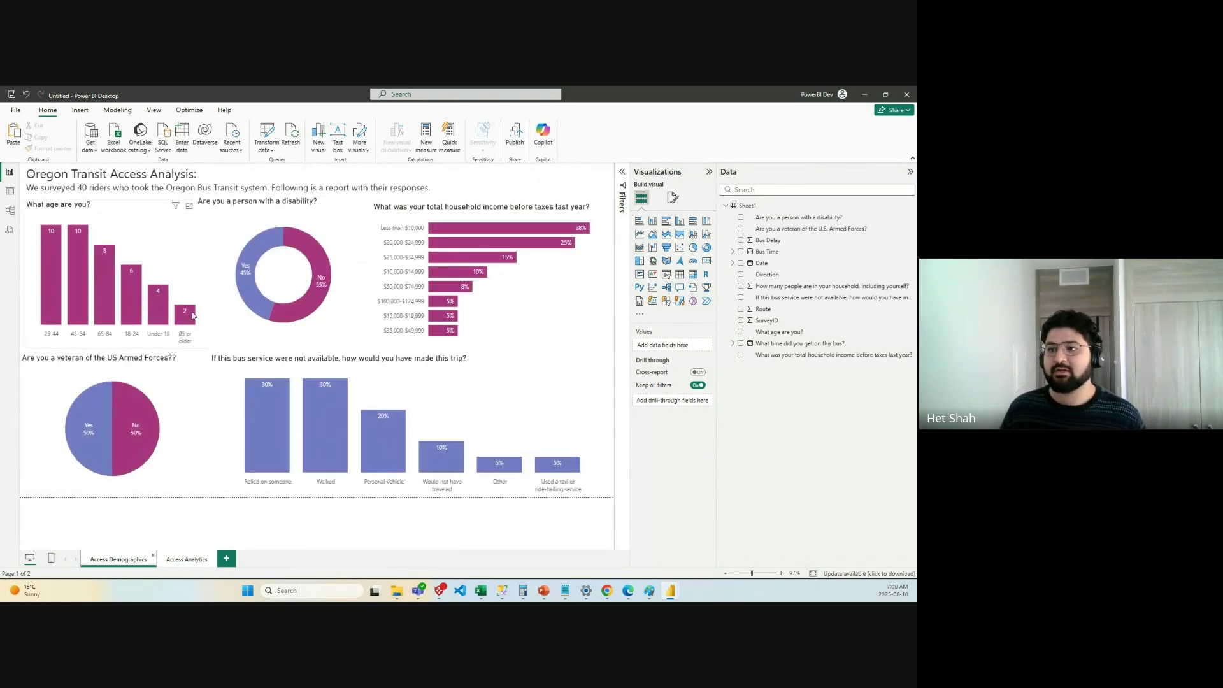
click(178, 246)
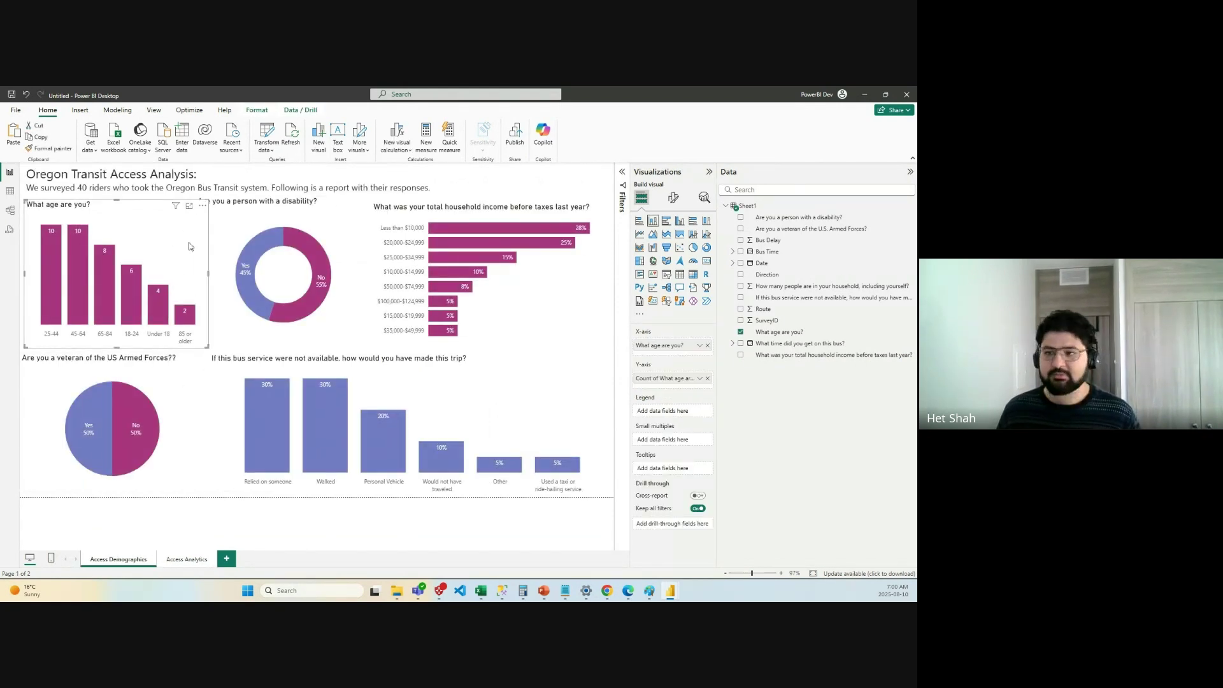
Switch back to PowerPoint and delete the left content placeholder from the new slide.
key(alt+Tab)
click(377, 359)
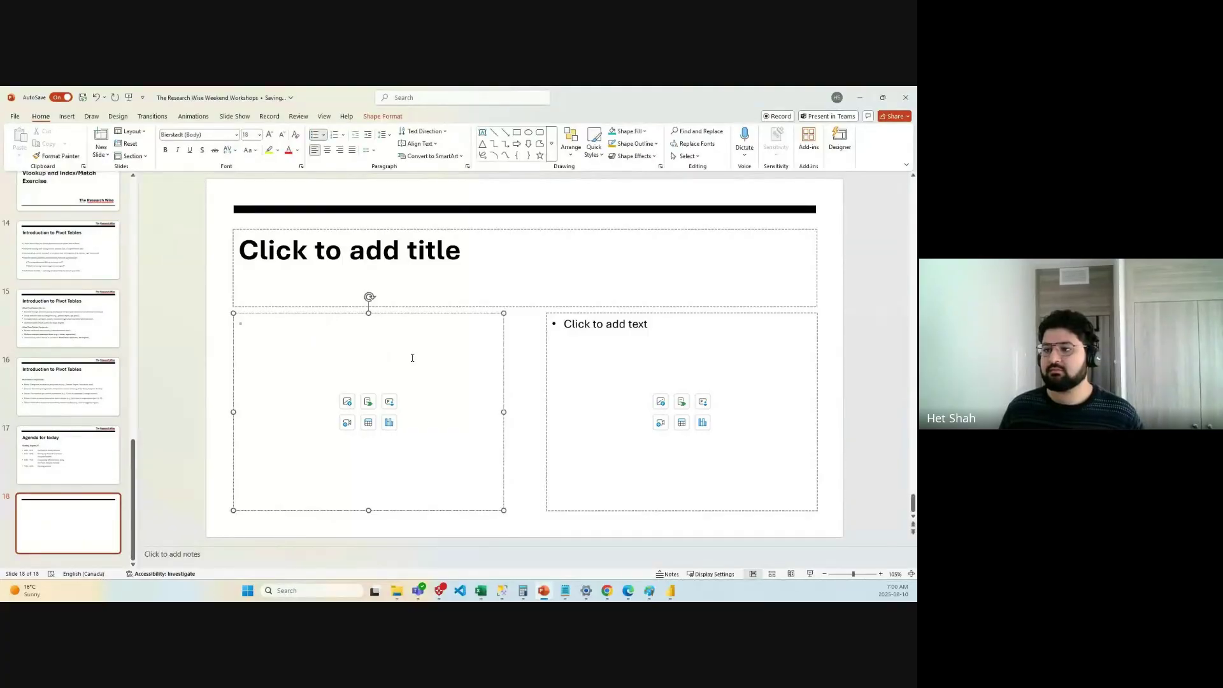
click(518, 385)
click(503, 381)
click(503, 380)
key(Delete)
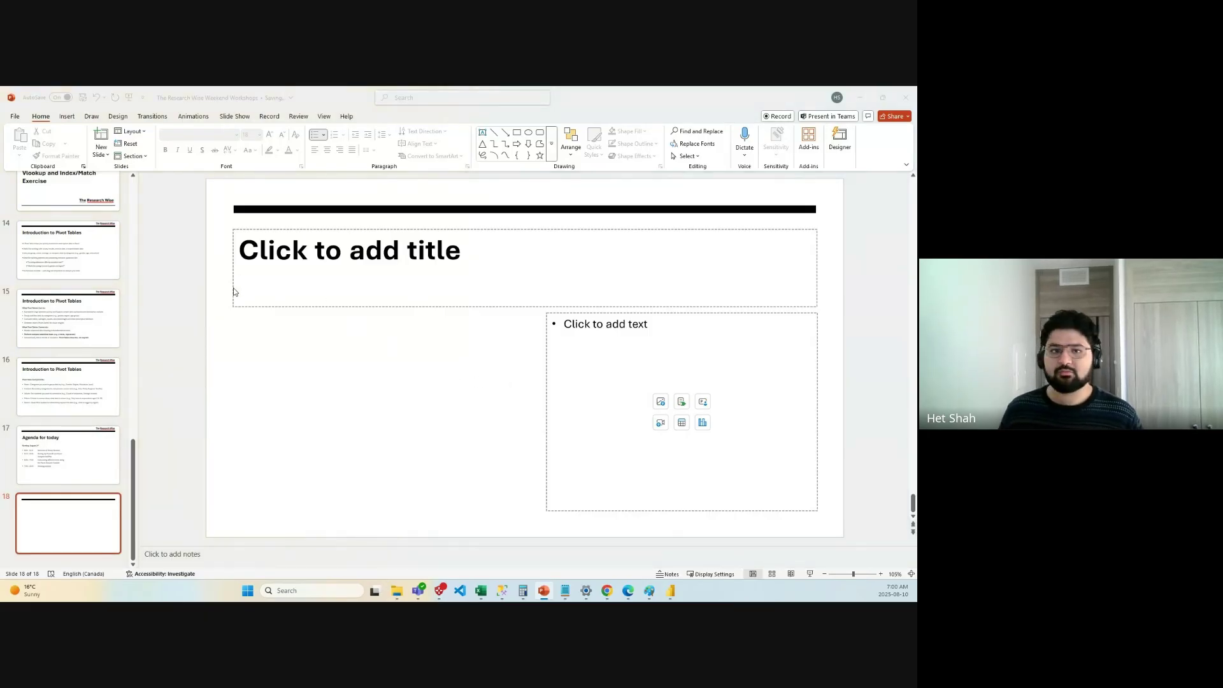
Look for a way to bring the "What age are you?" chart from Power BI into the PowerPoint slide.
key(alt+Tab)
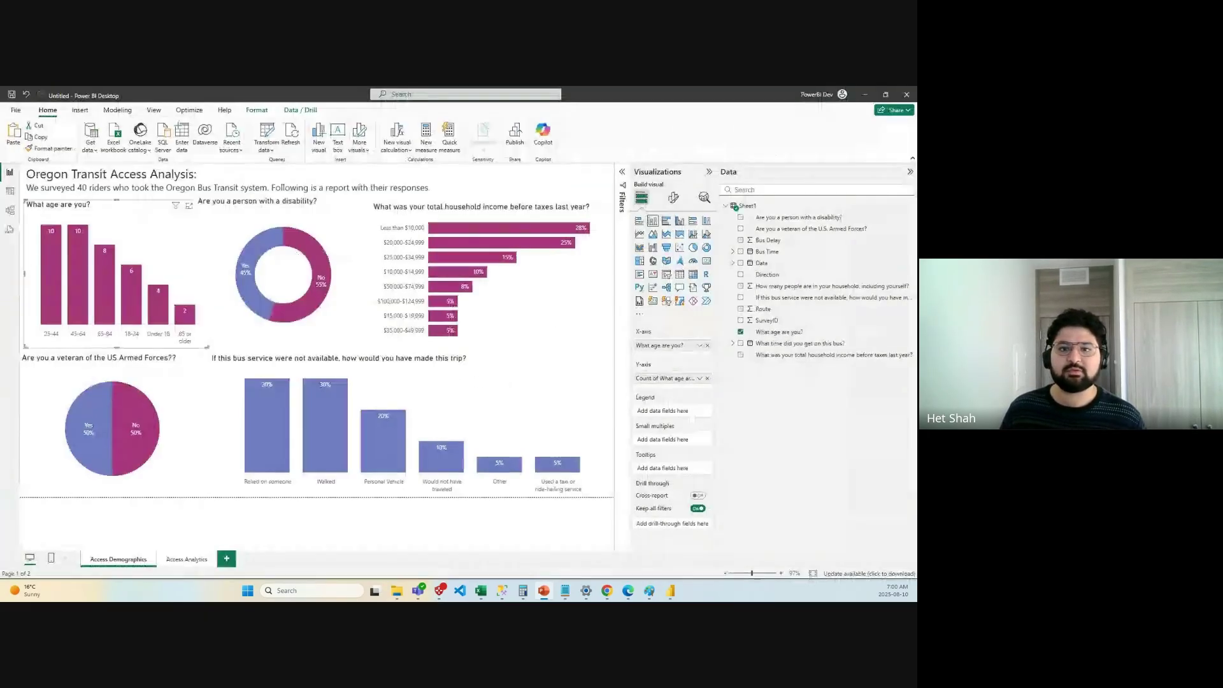
right_click(169, 225)
mouse_move(192, 228)
click(319, 232)
key(alt+Tab)
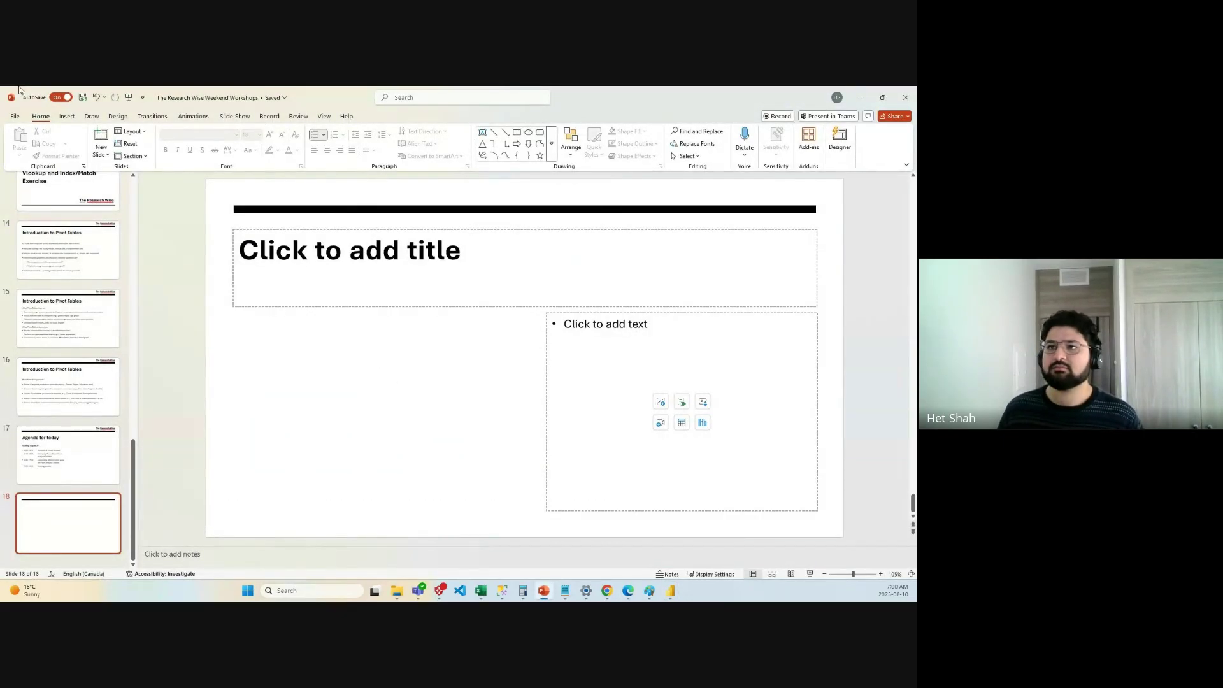
click(67, 117)
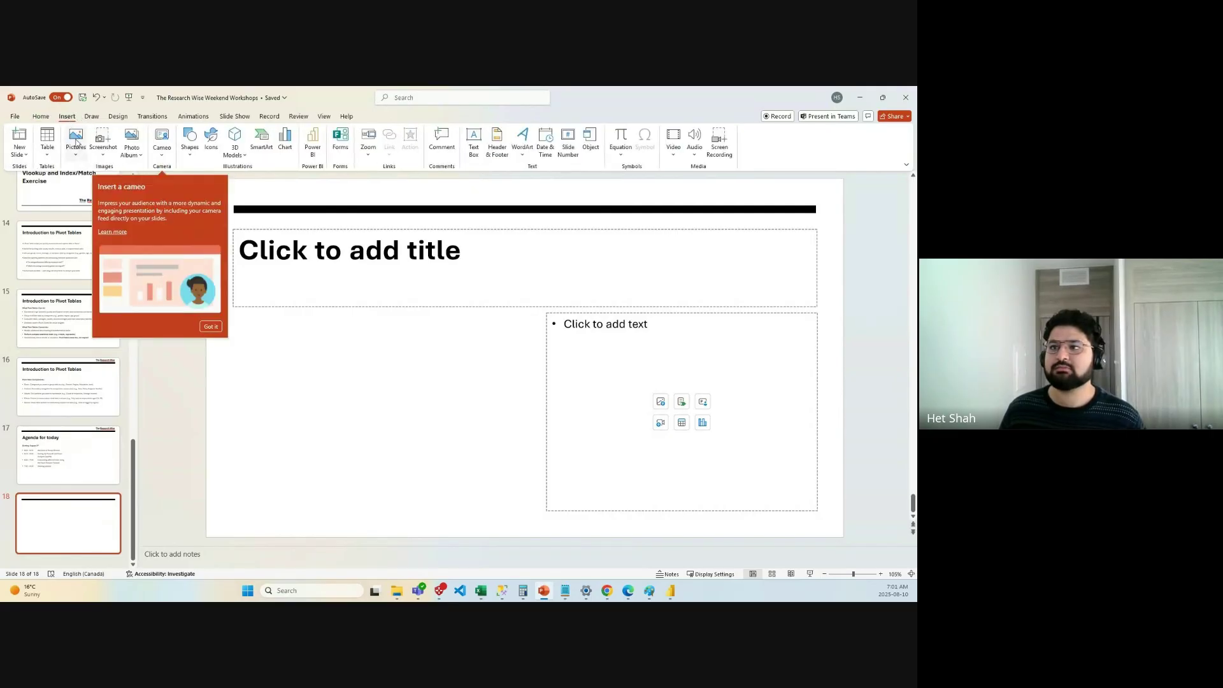
click(303, 347)
Examine the age chart's additional options in Power BI, compare with the blank PowerPoint slide, and return to the report with nothing selected.
key(alt+Tab)
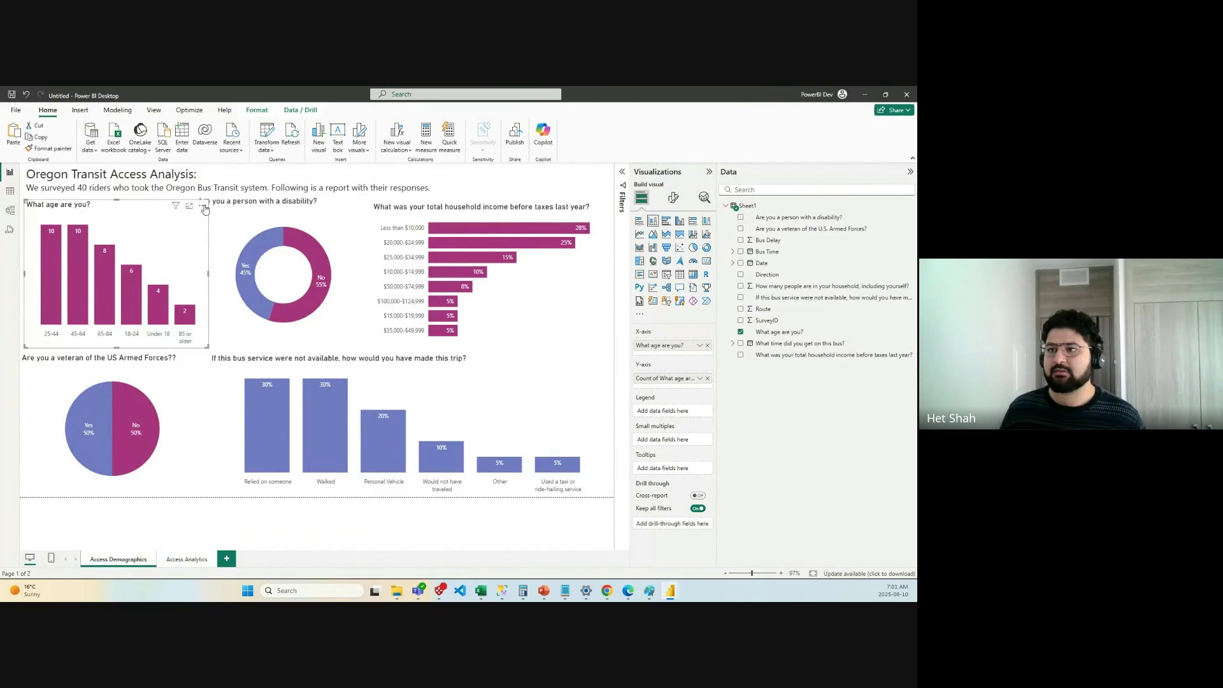
click(203, 208)
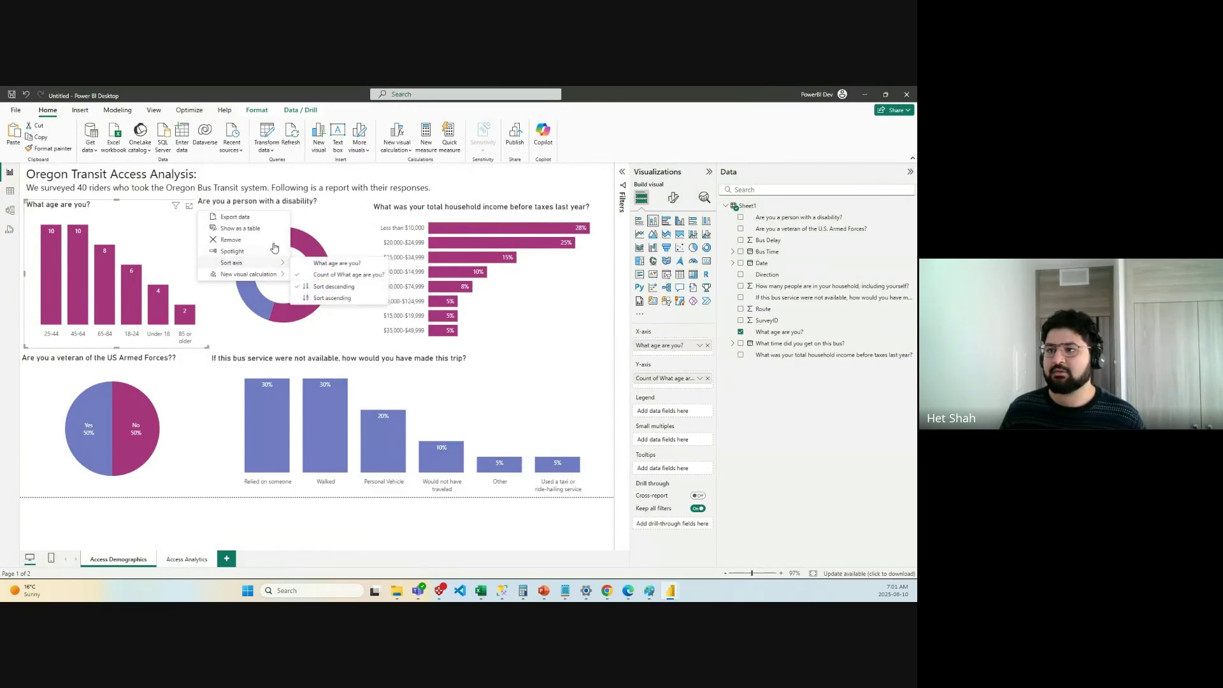
click(161, 237)
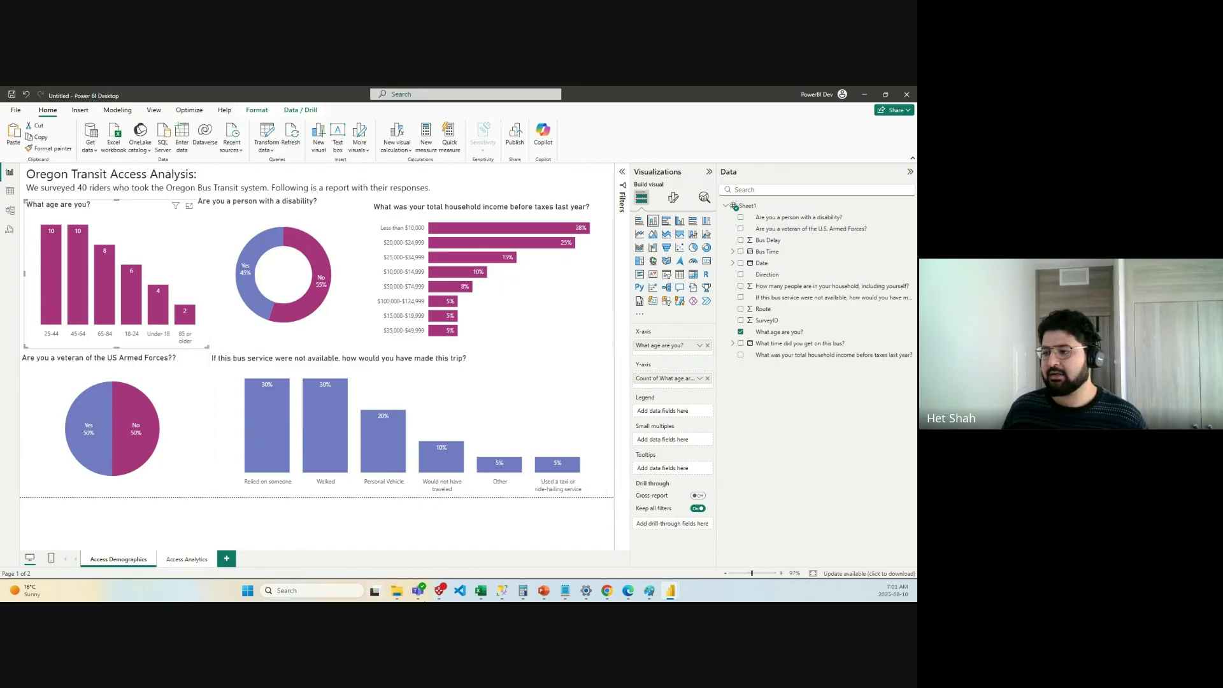
click(543, 591)
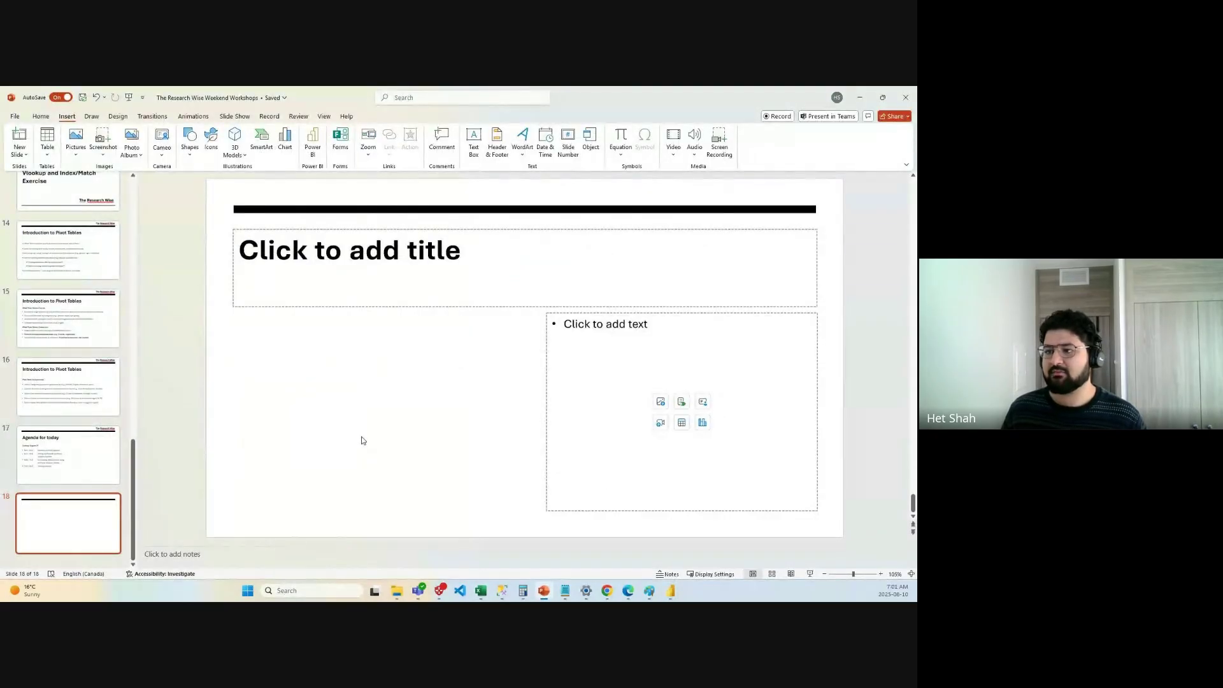
key(alt+Tab)
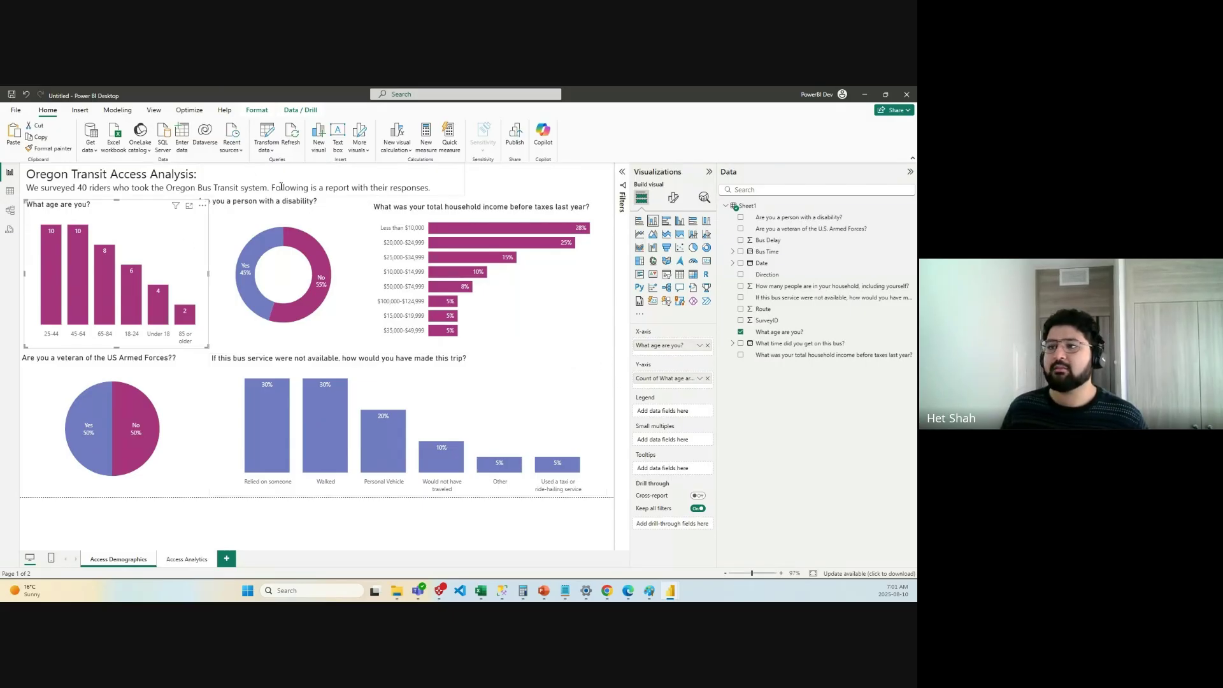
click(510, 179)
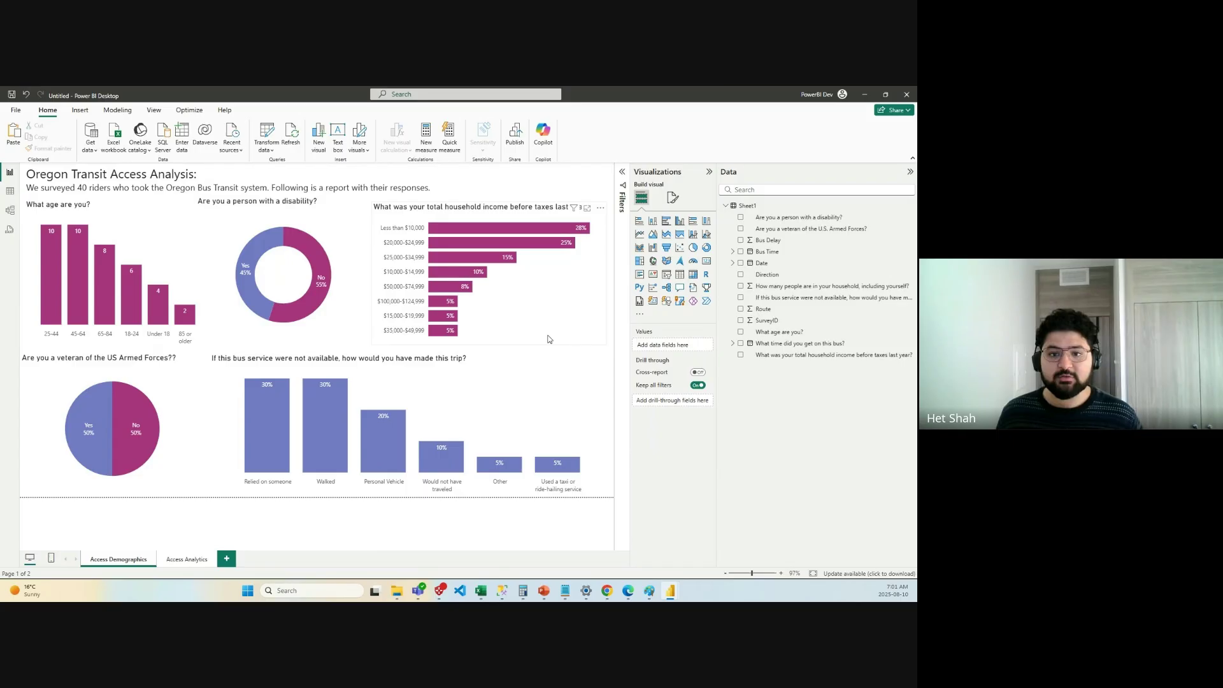
Switch to Chrome and open the LightHouse Portal in a new tab.
click(610, 593)
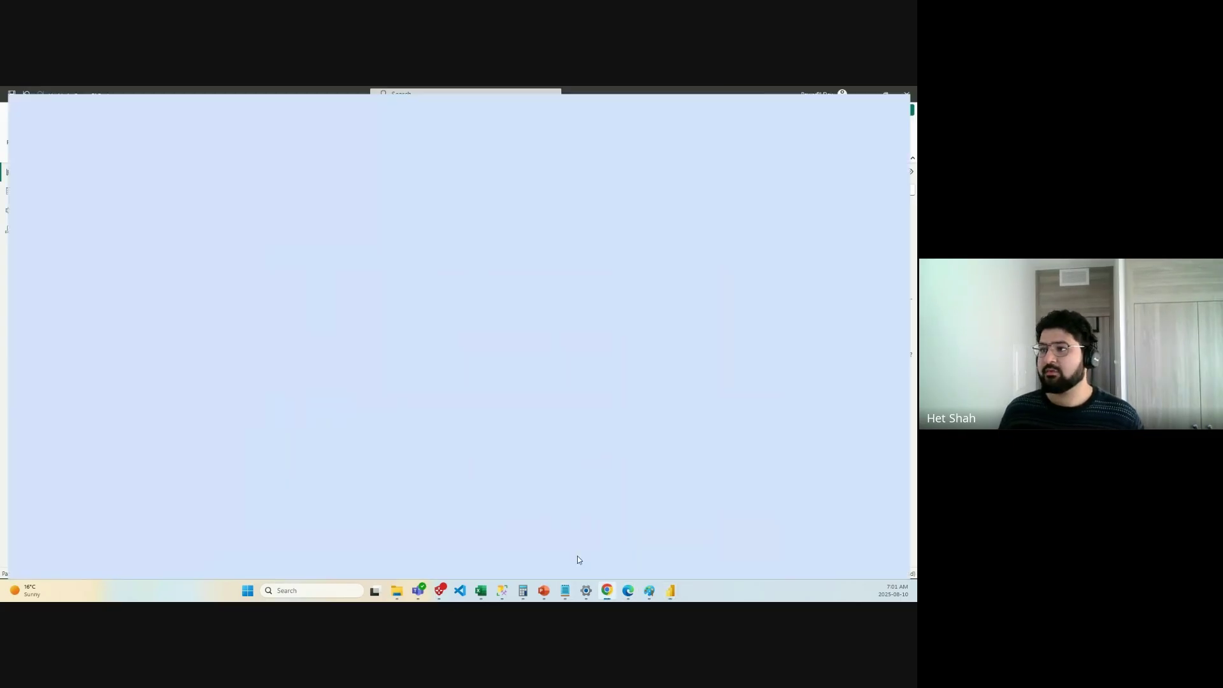
click(651, 115)
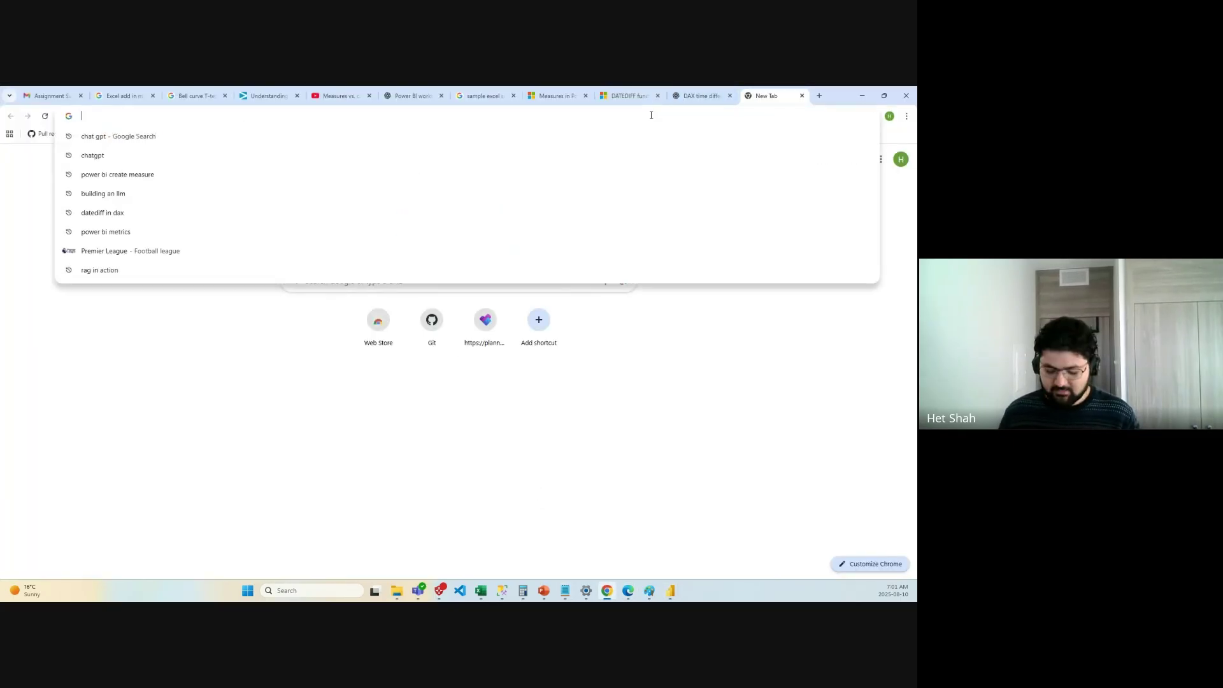
text(lighthous)
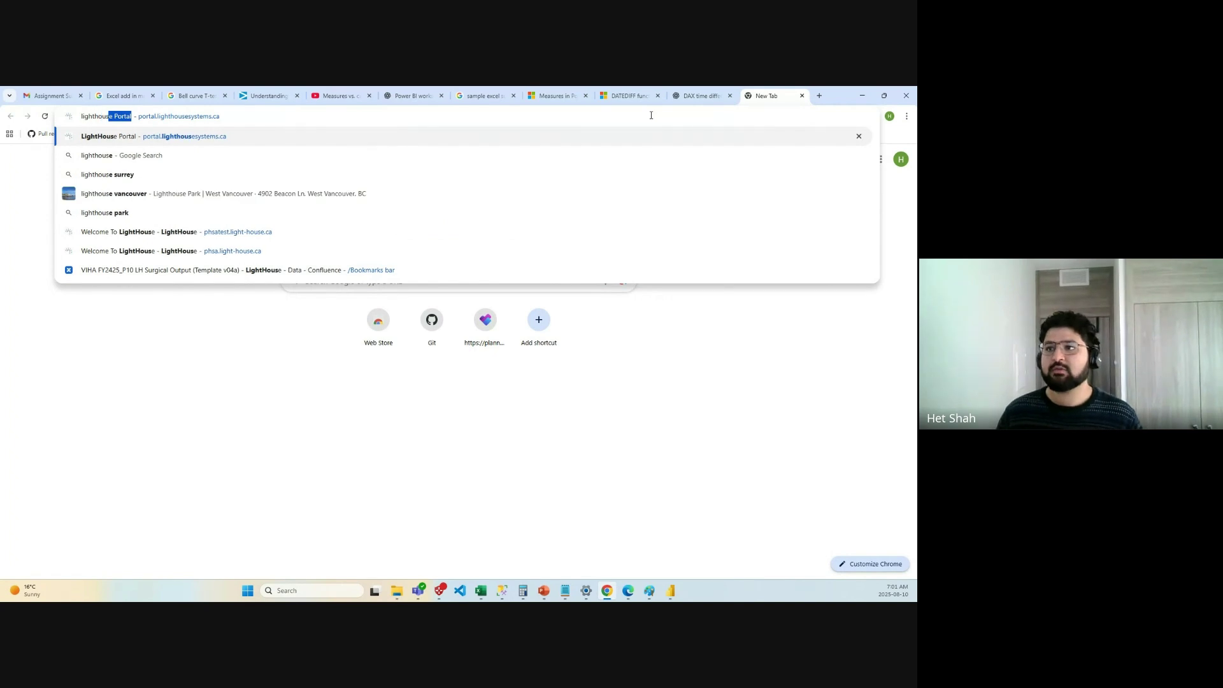
key(Return)
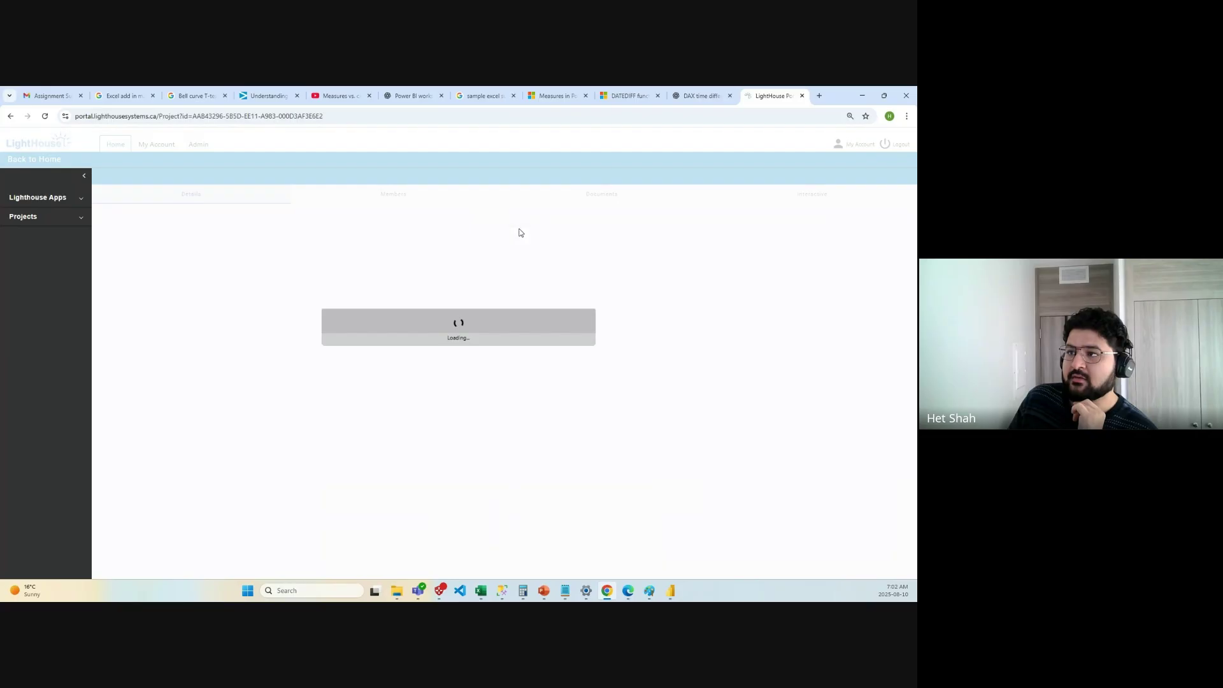
View the interactive report "IHA - Turnaround Time Analysis V12 202526 P4" under AW Interactive Staging, and close both the report and its browser tab.
click(793, 211)
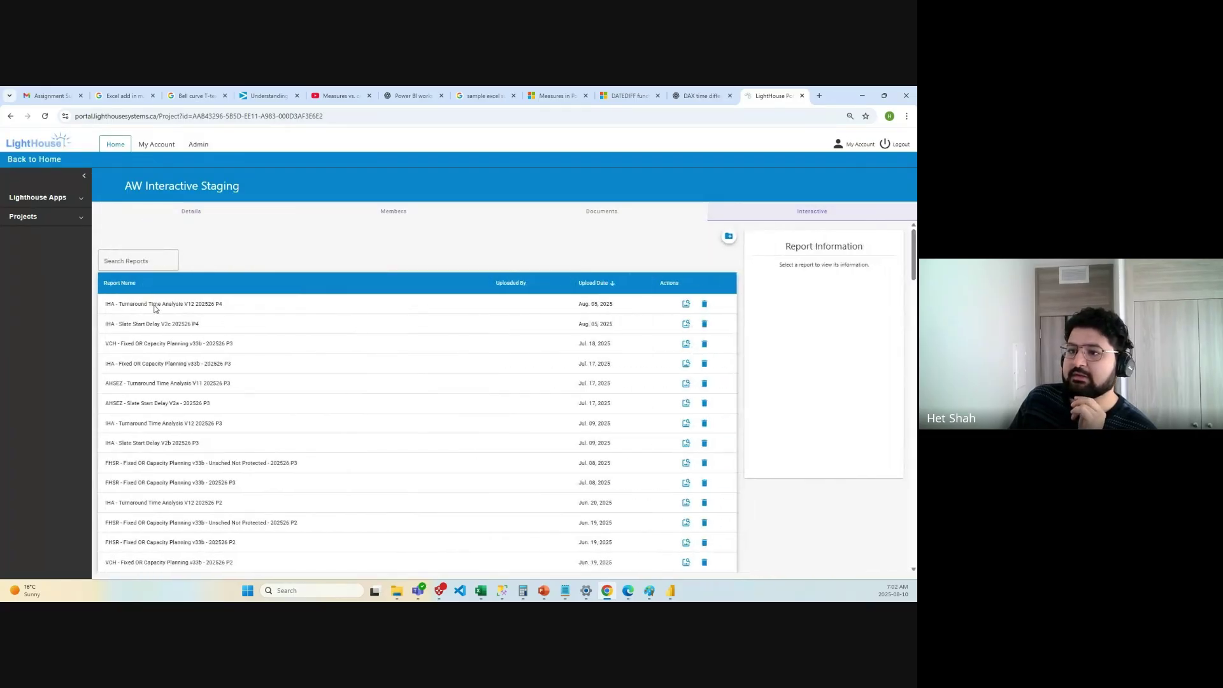
click(685, 306)
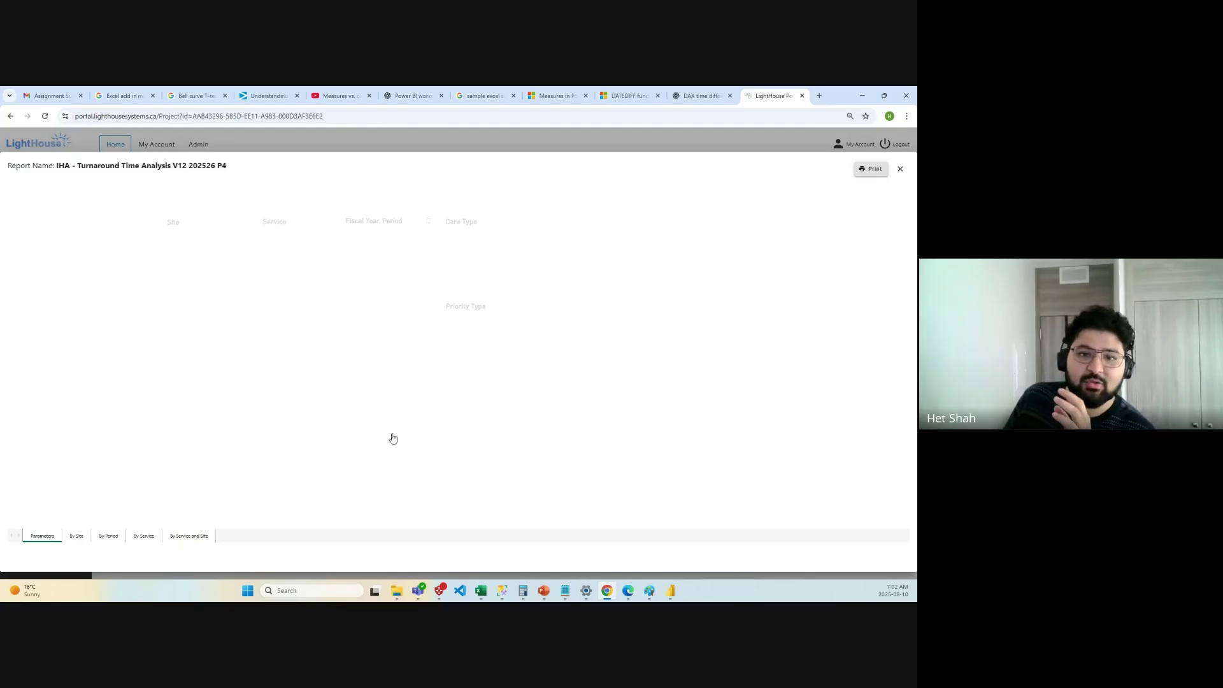
click(900, 169)
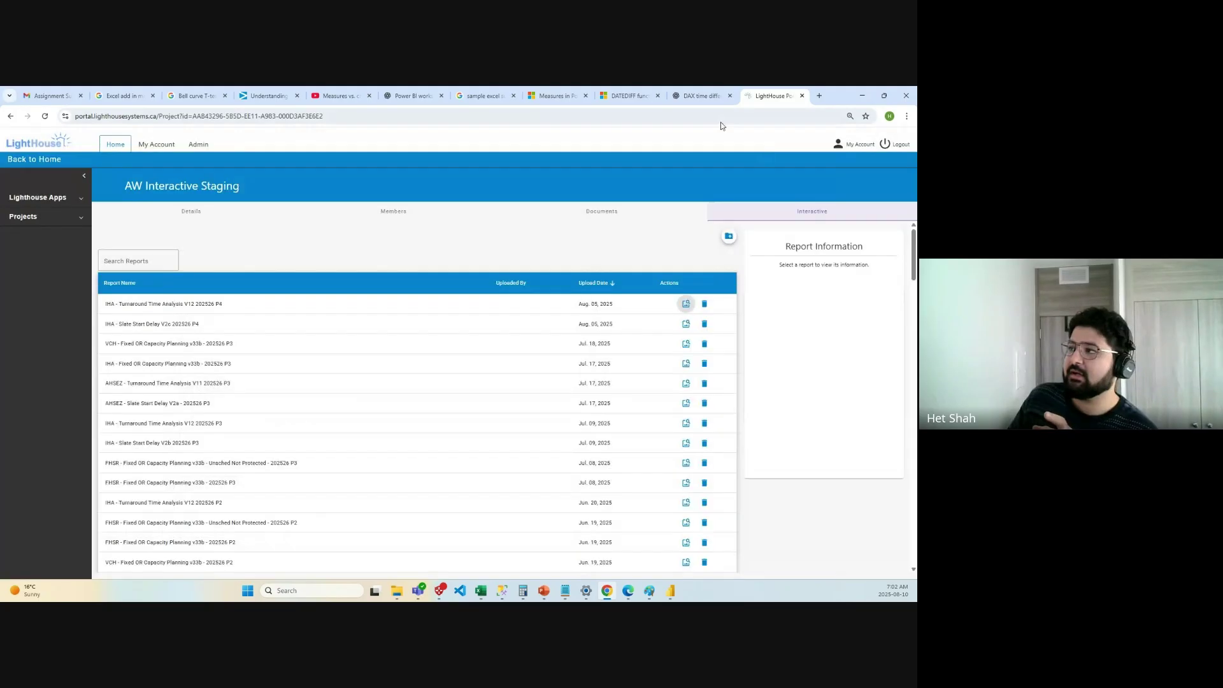
click(802, 96)
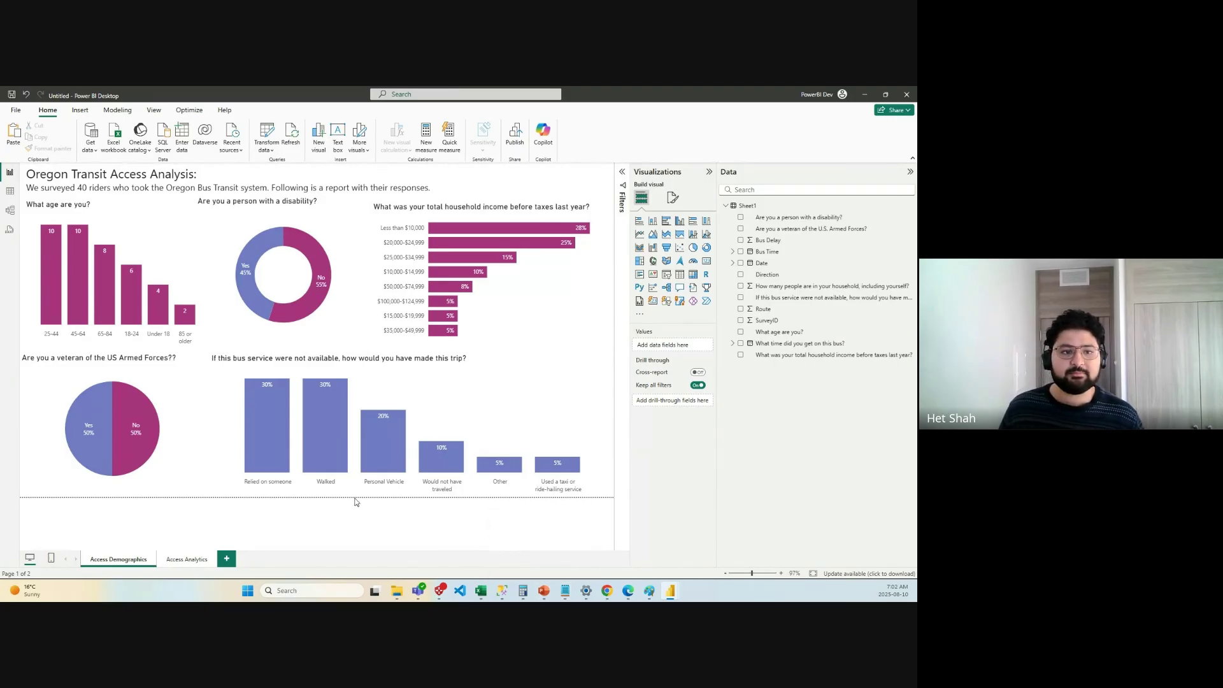
On the Access Analytics page, position the empty decomposition tree beside the gauge and set it to analyse the average of Bus Delay.
click(188, 559)
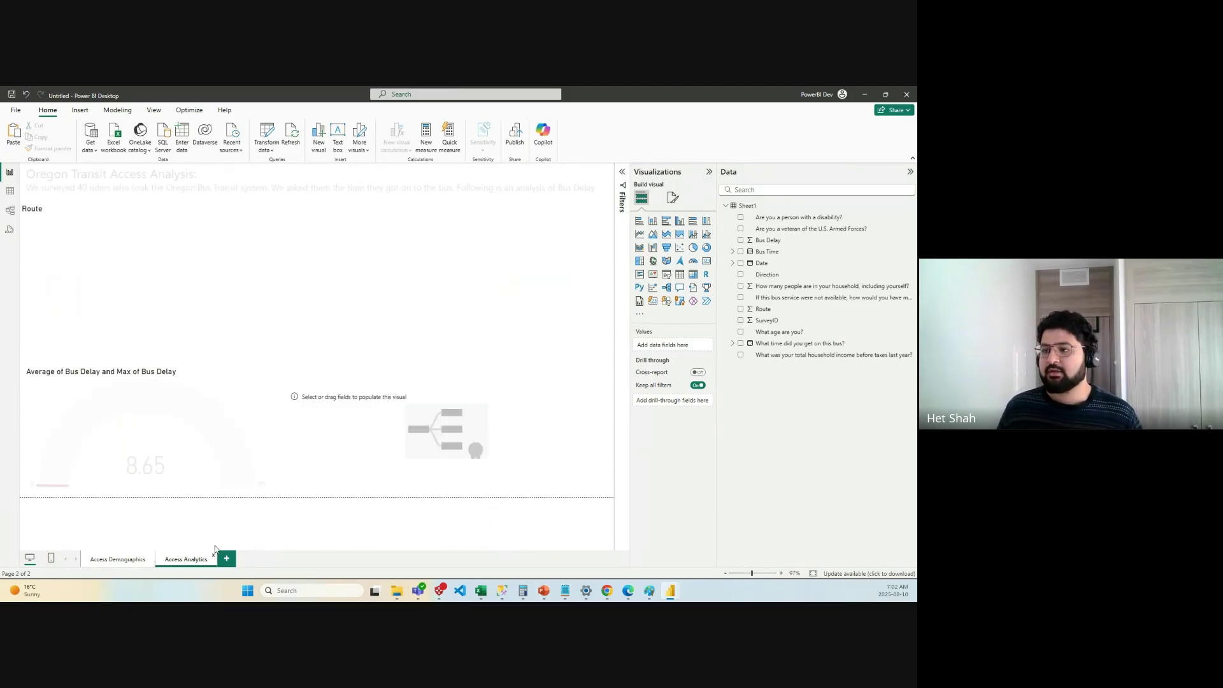
drag(389, 406, 415, 402)
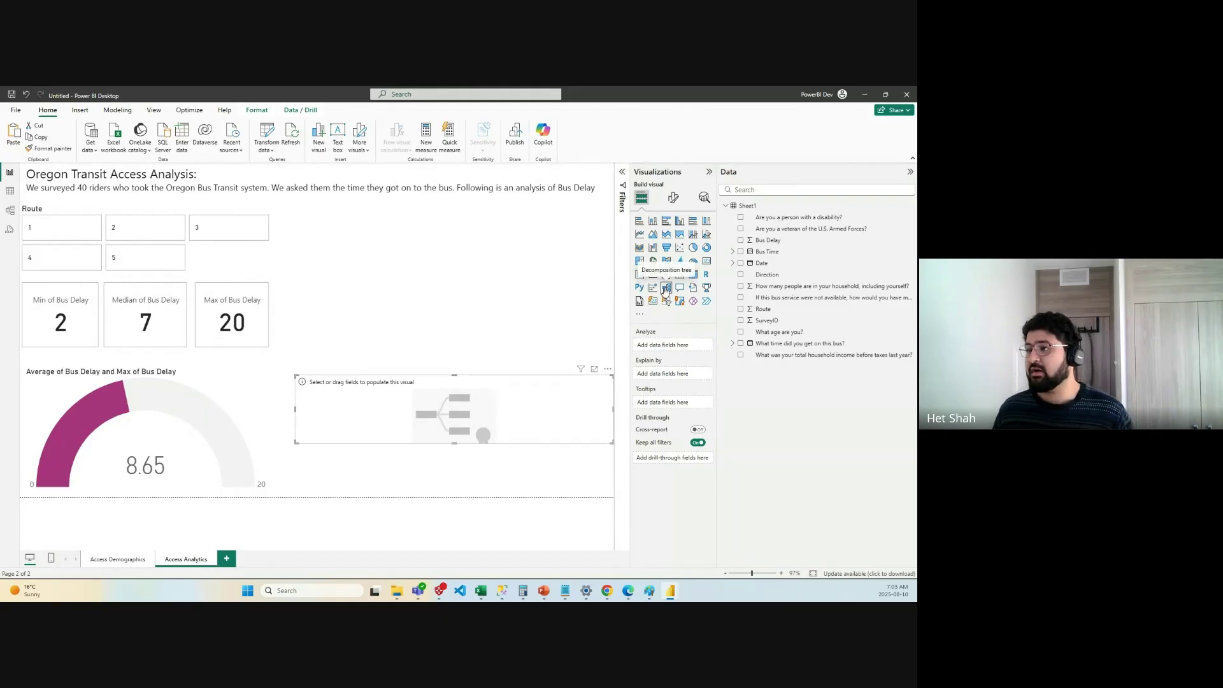
drag(426, 401, 407, 394)
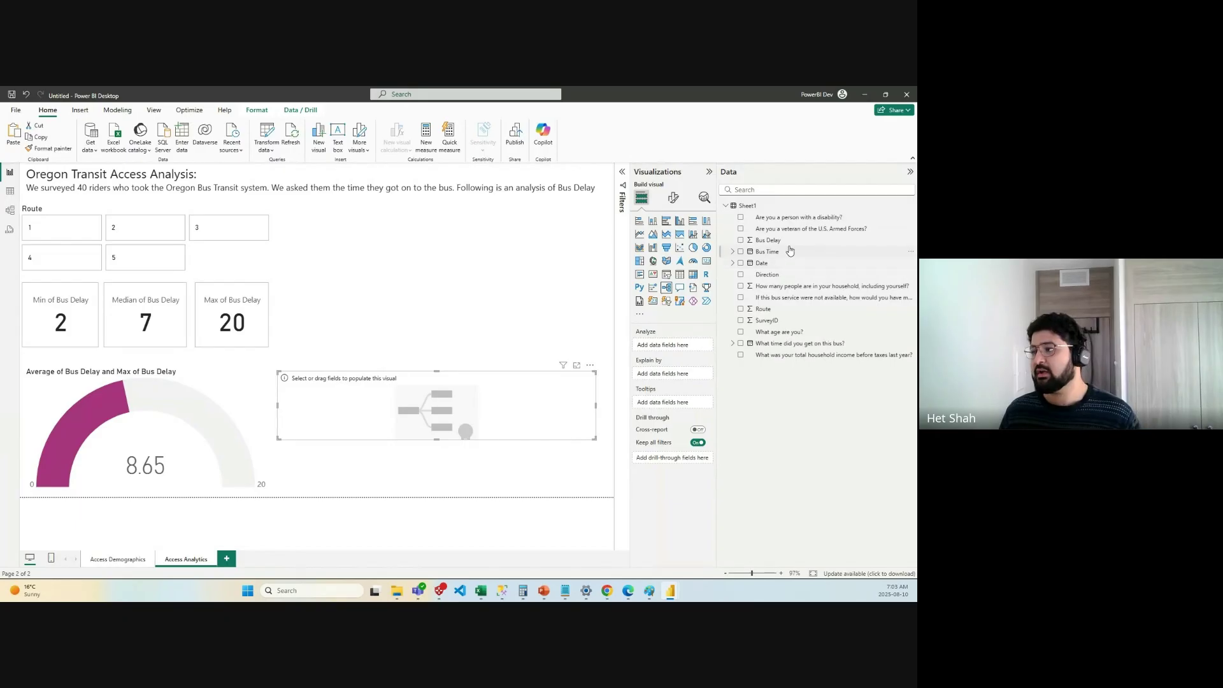
drag(766, 241, 675, 345)
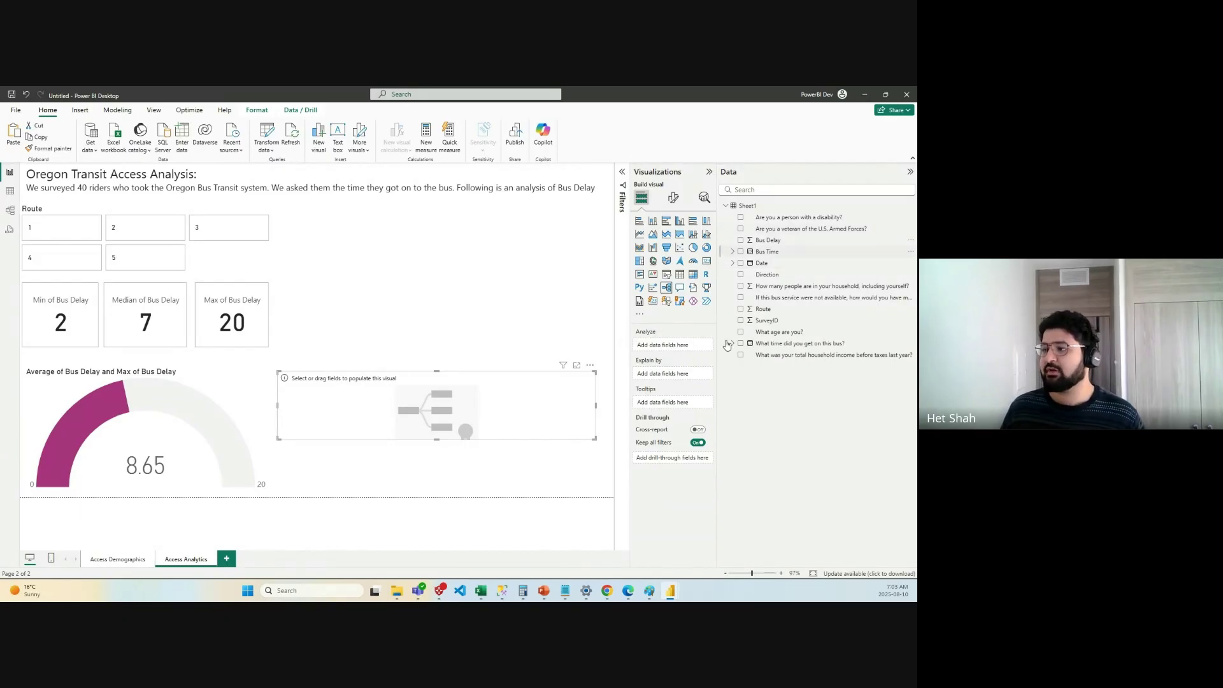
click(698, 346)
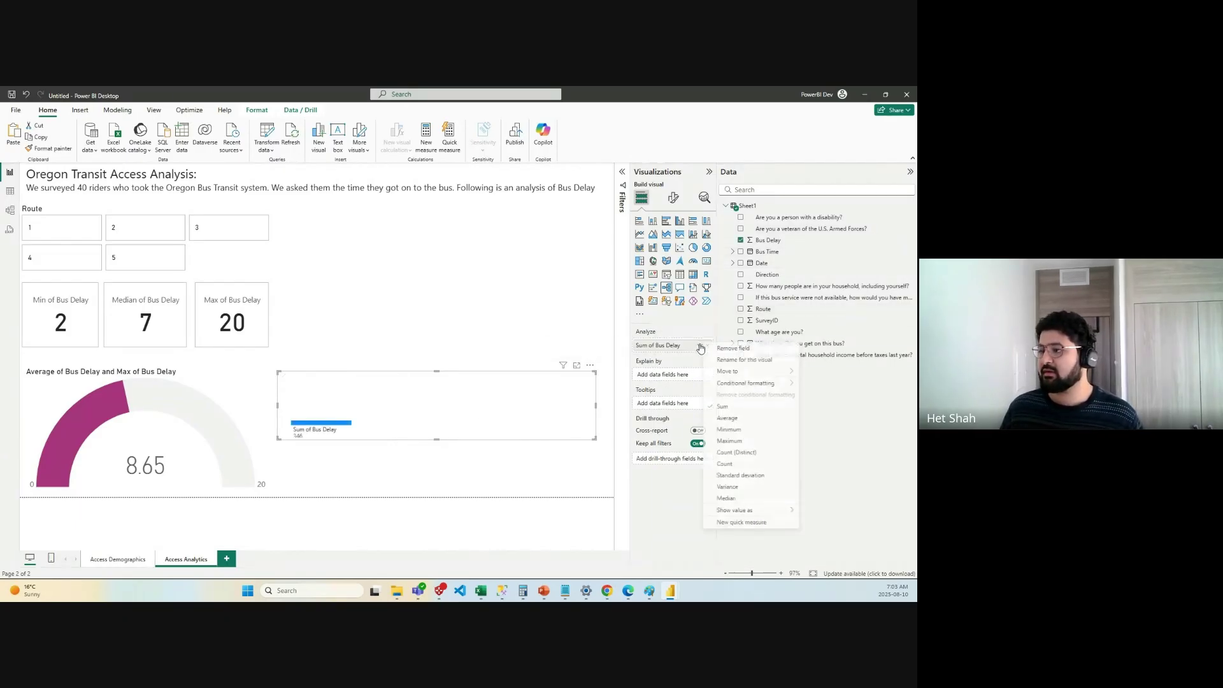
click(743, 423)
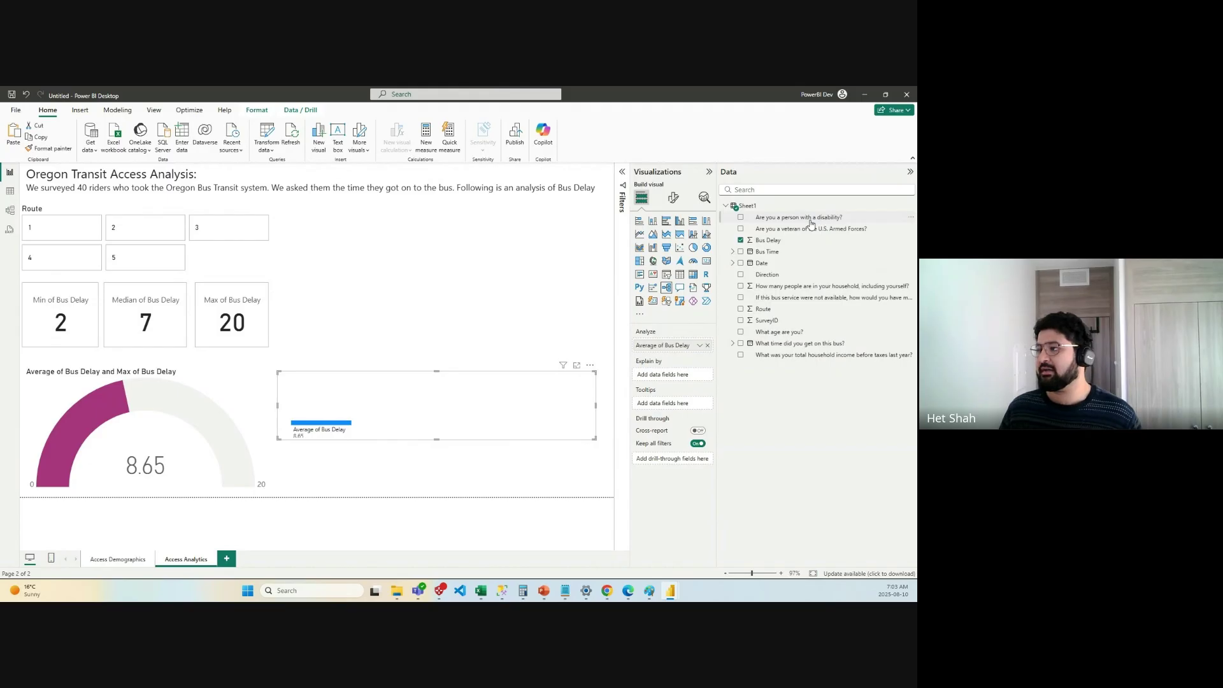
Explain the average bus delay by Route, extend the decomposition tree upward, expand the Route level and lock it.
drag(771, 310, 677, 379)
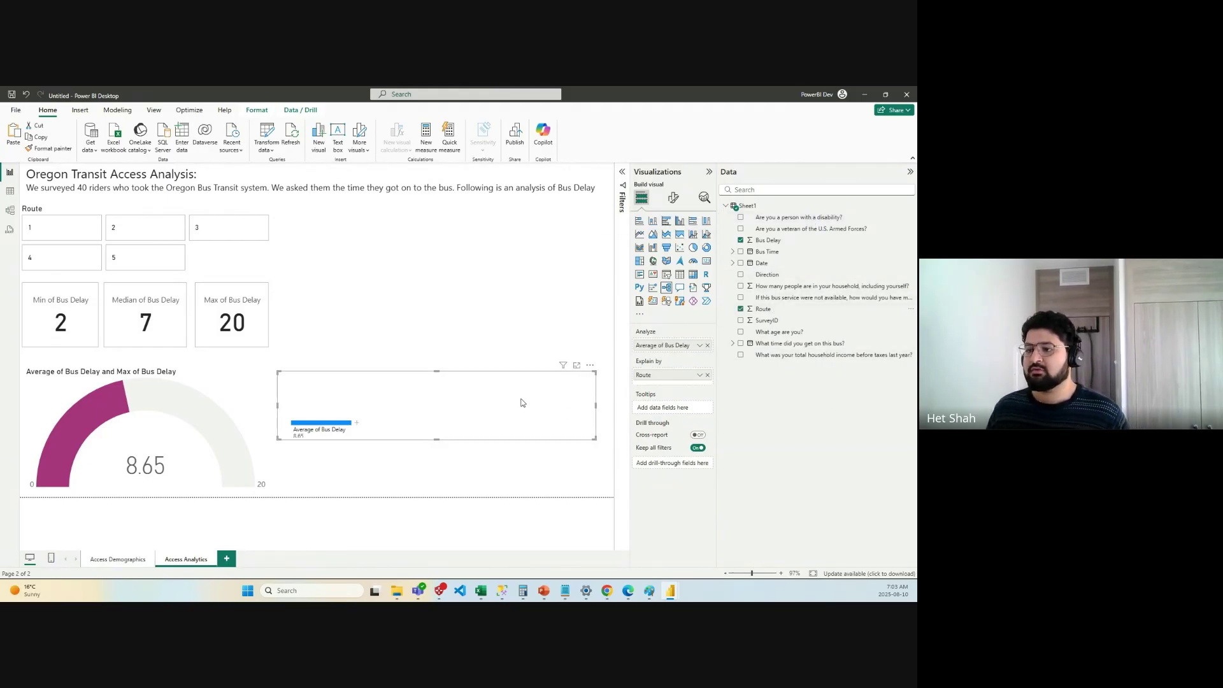
drag(437, 371, 441, 251)
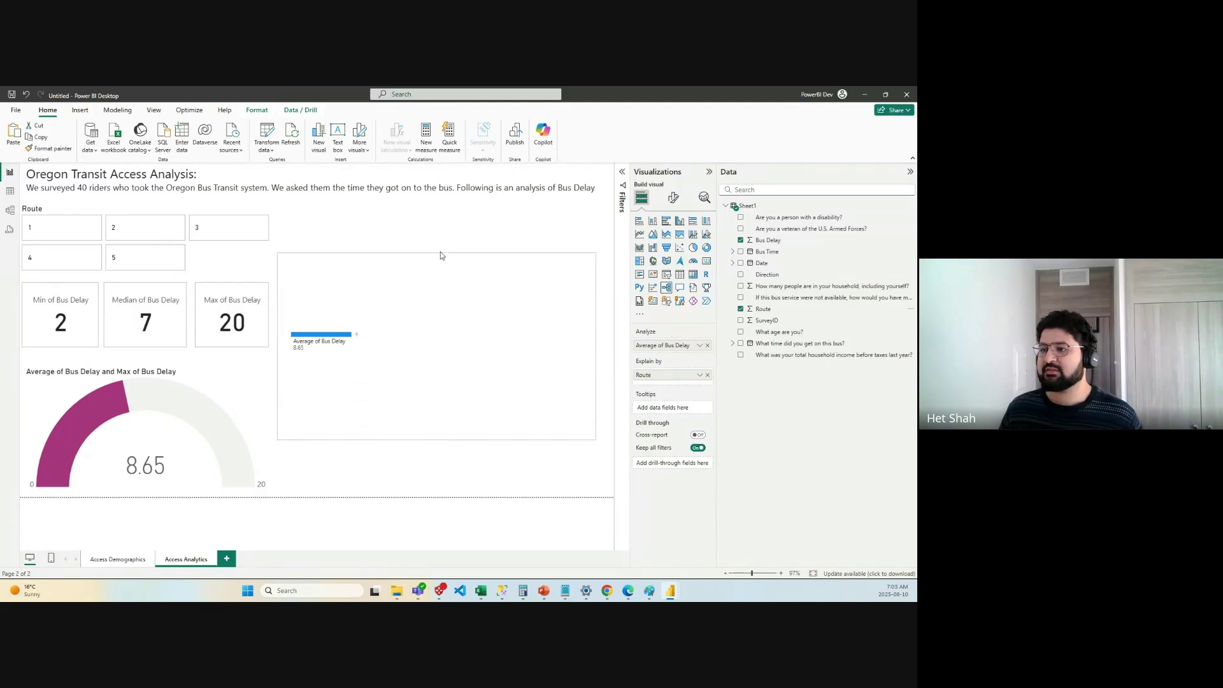
click(357, 352)
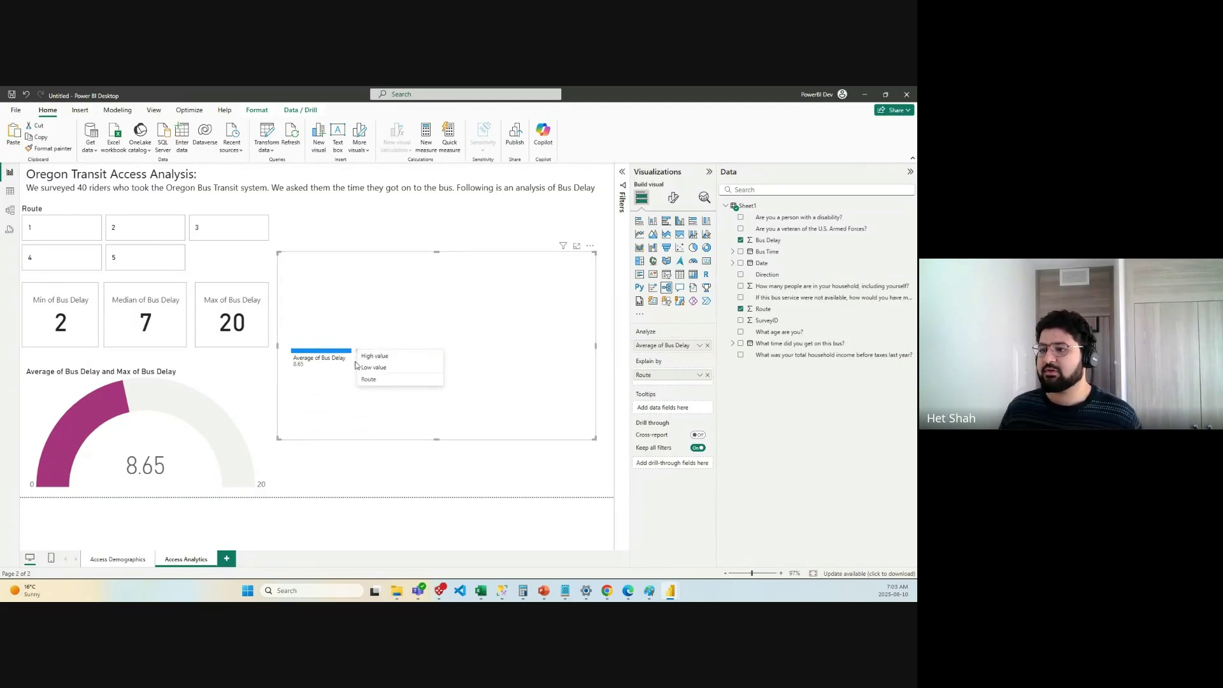
click(374, 379)
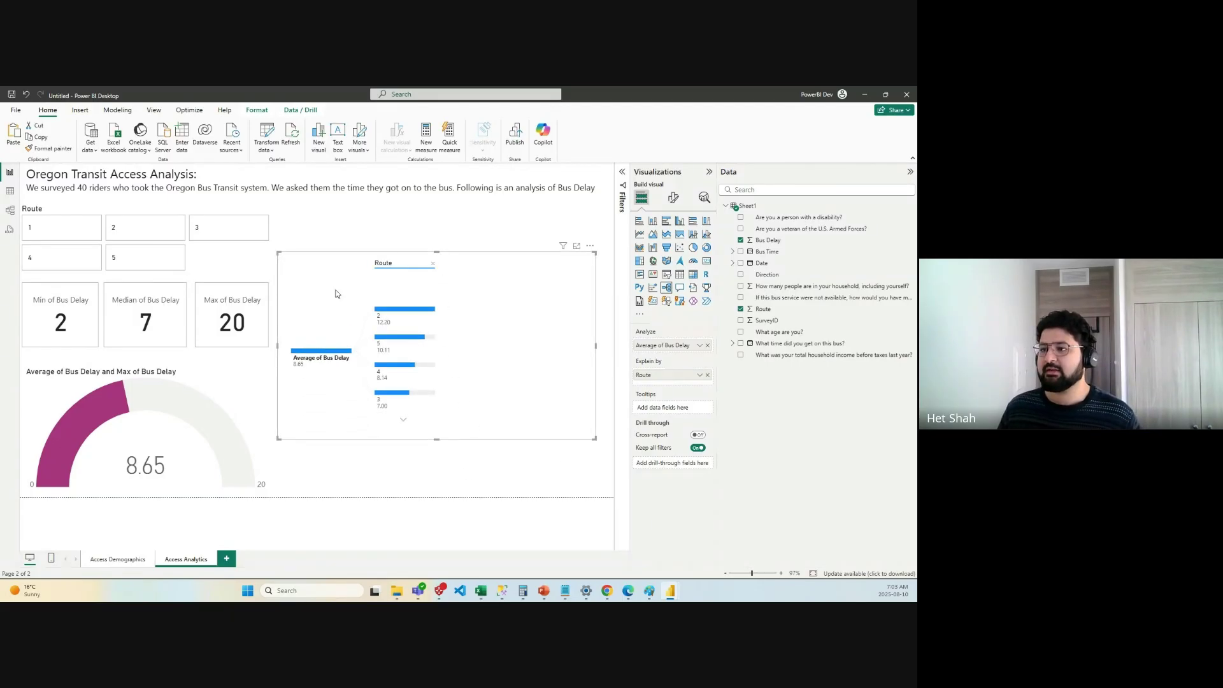
click(369, 266)
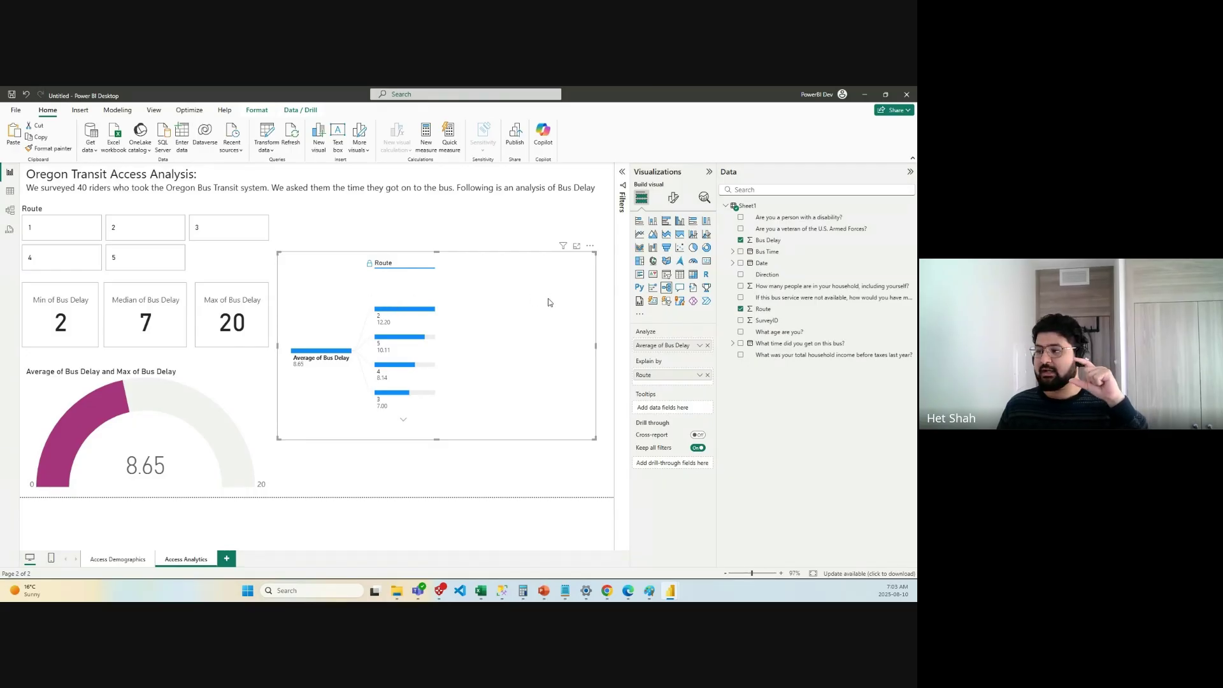
Add the total household income question as an explaining field, split Route 2 by it, and enlarge the decomposition tree upward and downward.
drag(803, 357, 669, 387)
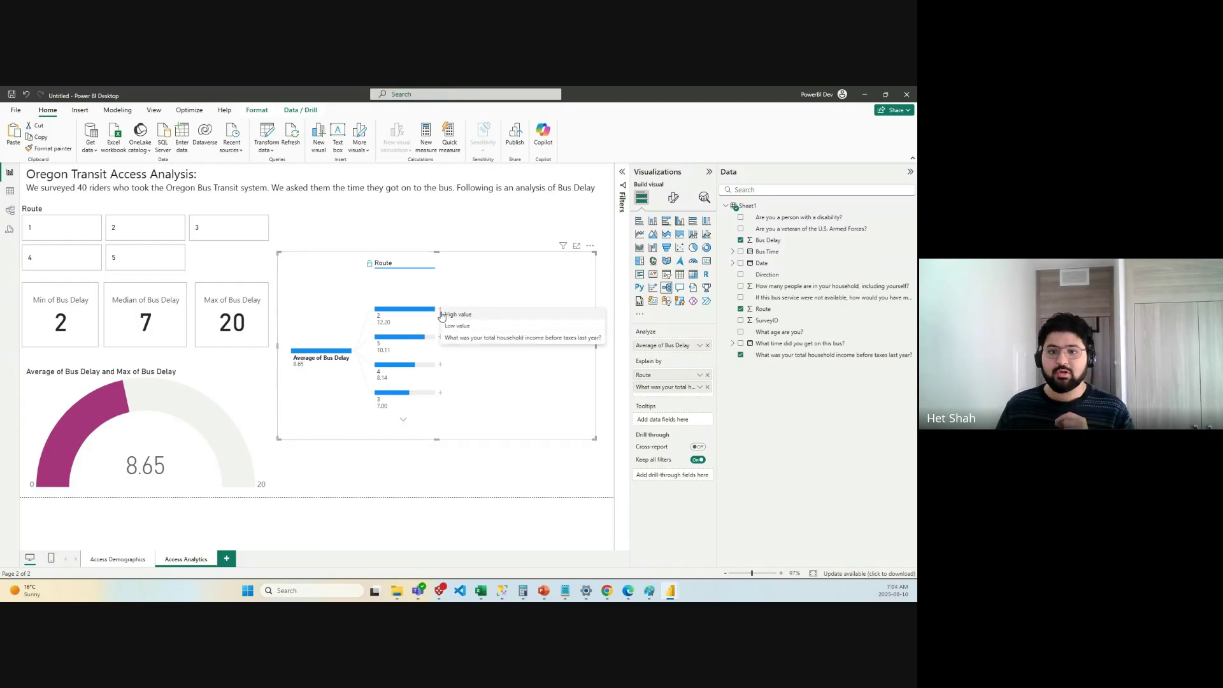
click(440, 309)
click(475, 359)
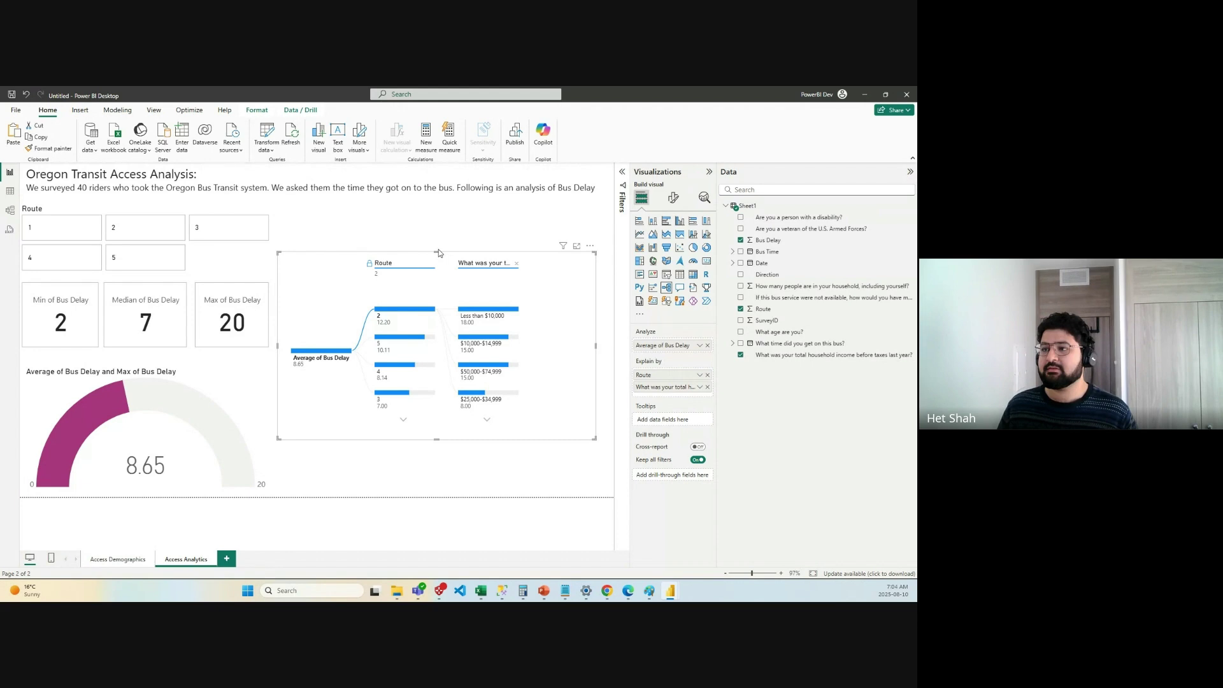
drag(437, 252, 437, 204)
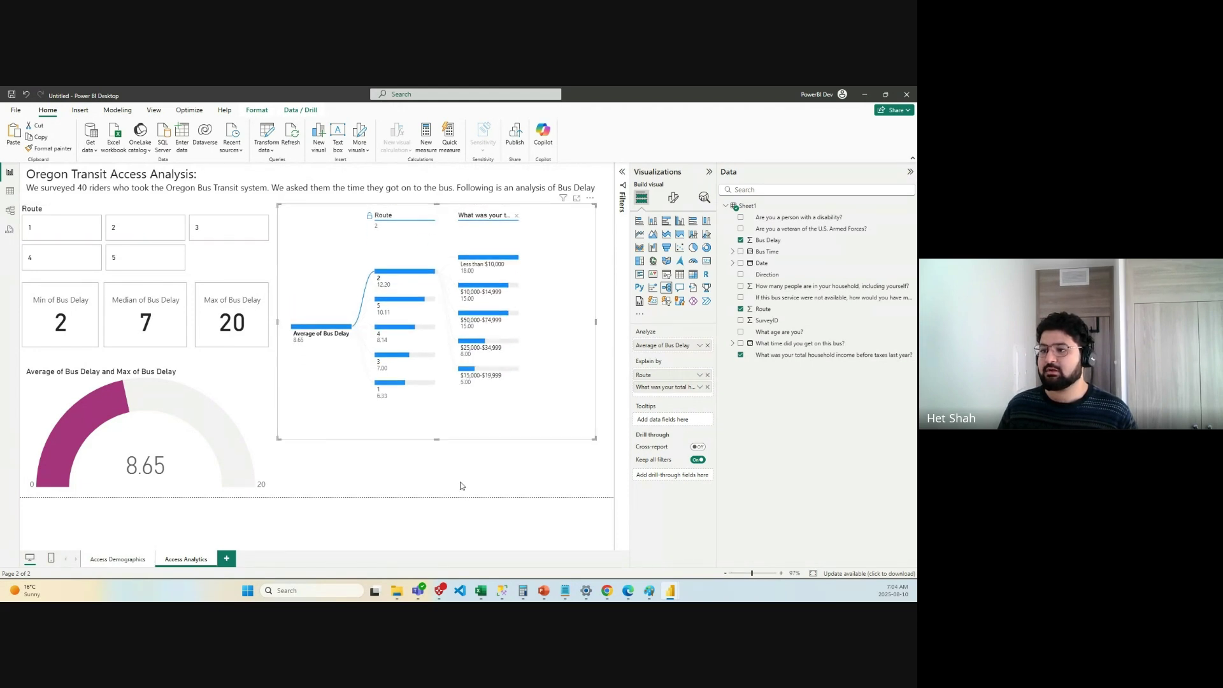
drag(436, 439, 444, 489)
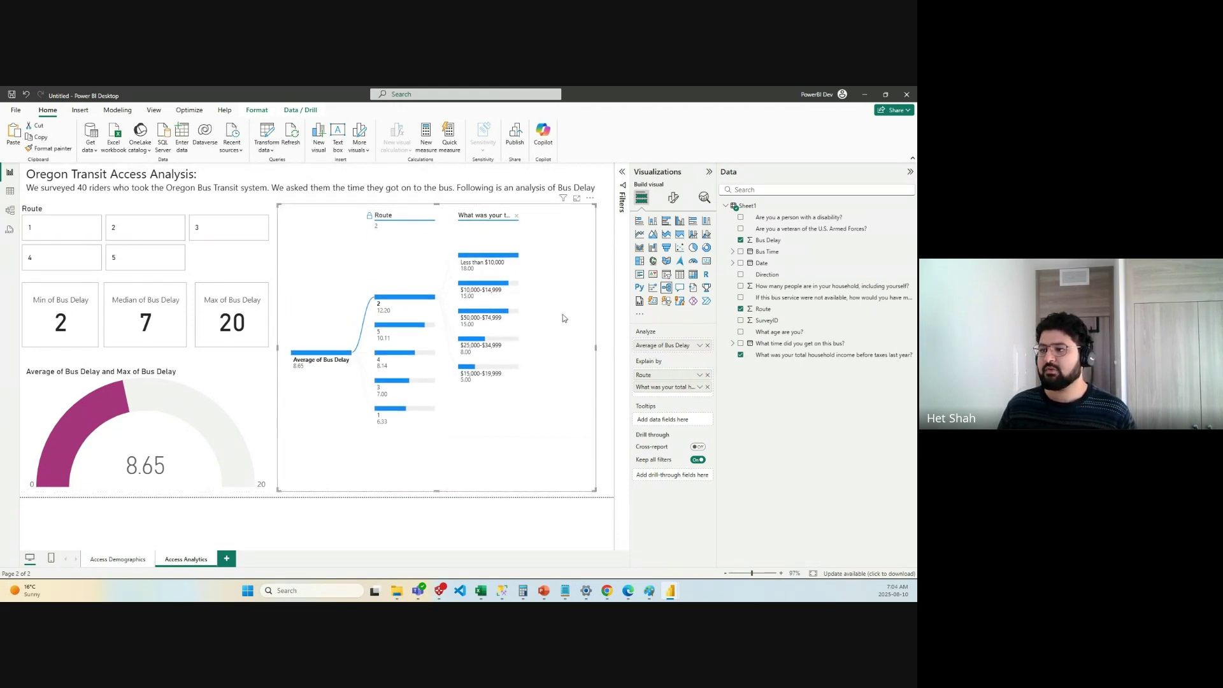
Compare how the average bus delay splits by household income across Routes 1 to 5 in the decomposition tree.
click(404, 333)
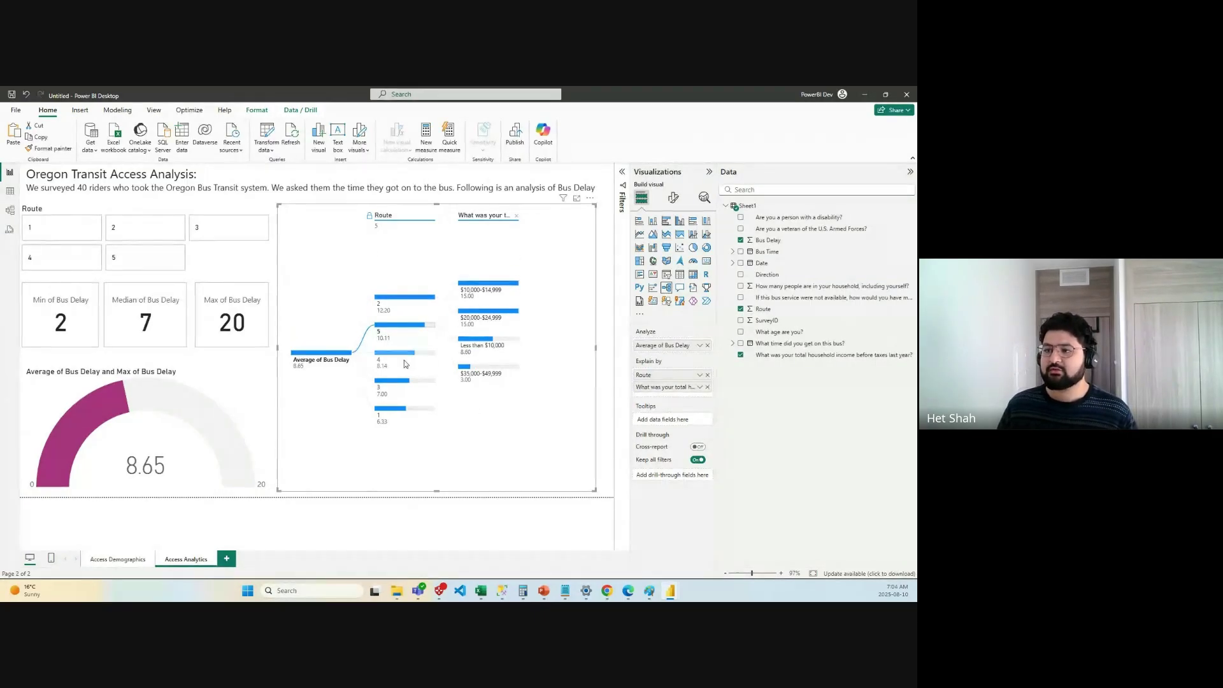
click(404, 357)
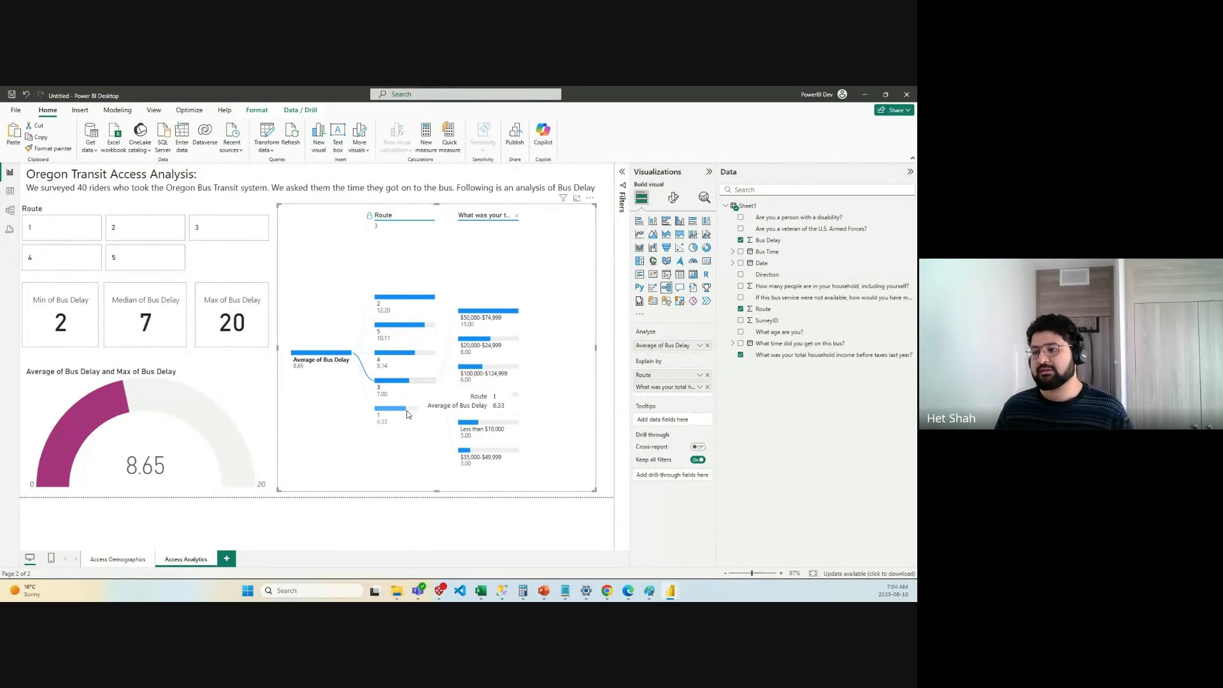
click(406, 409)
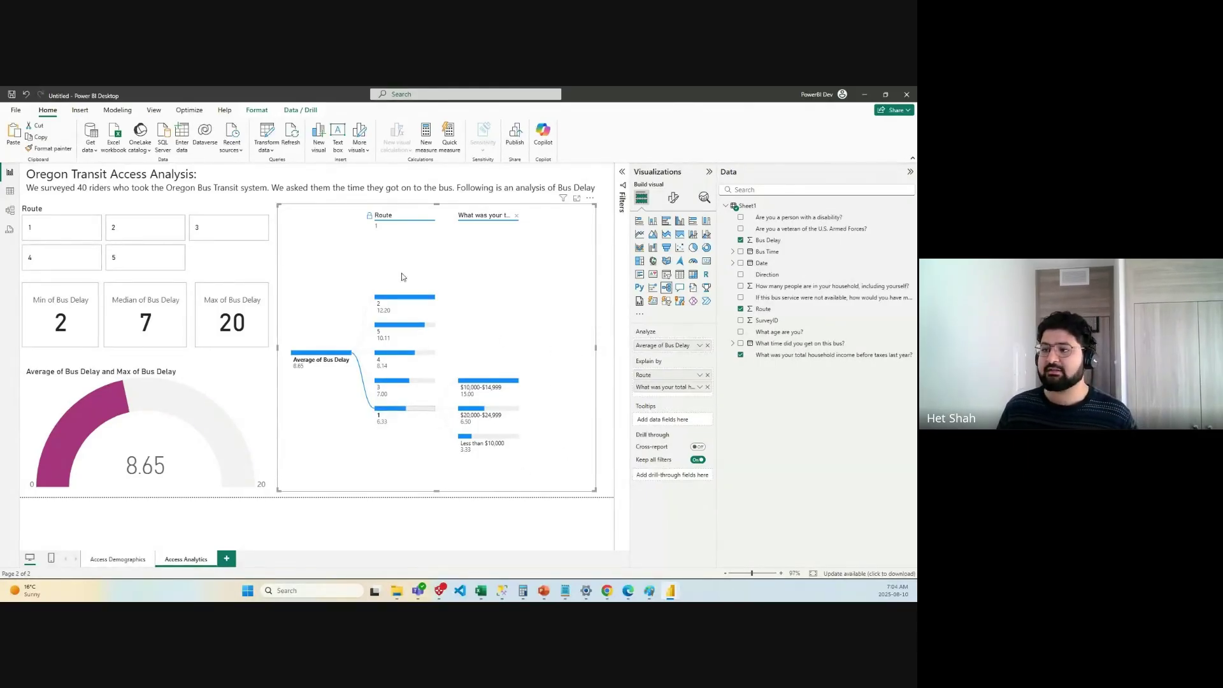
click(418, 299)
click(408, 409)
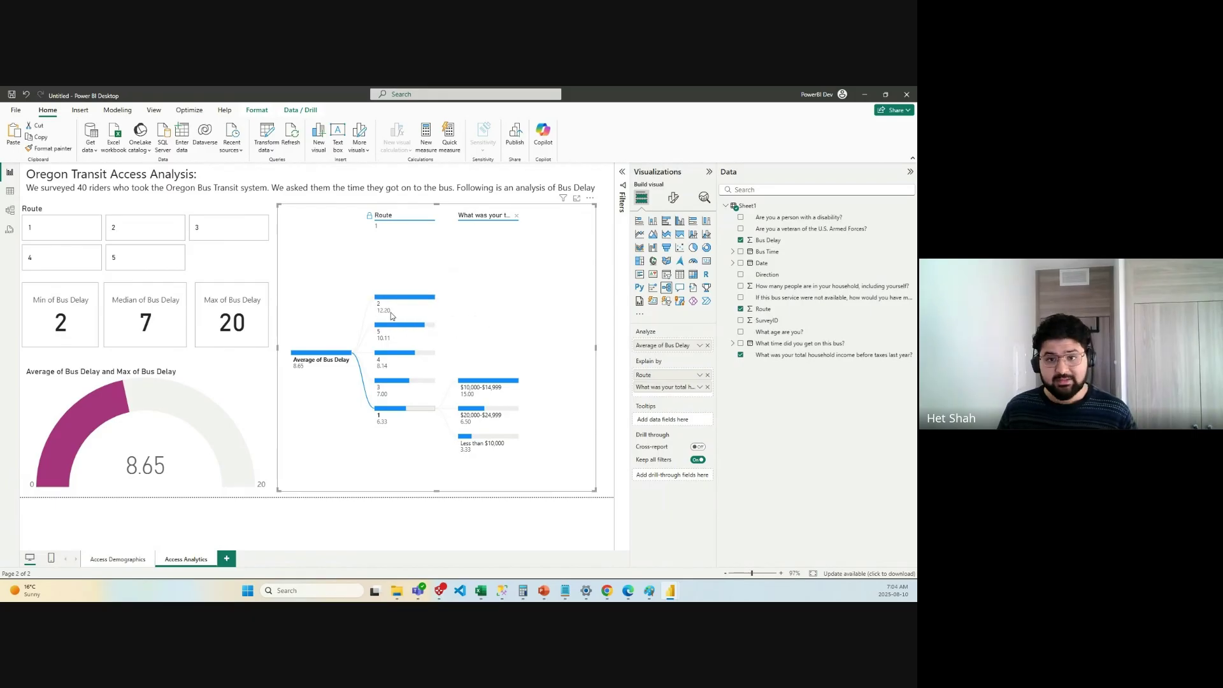
click(408, 302)
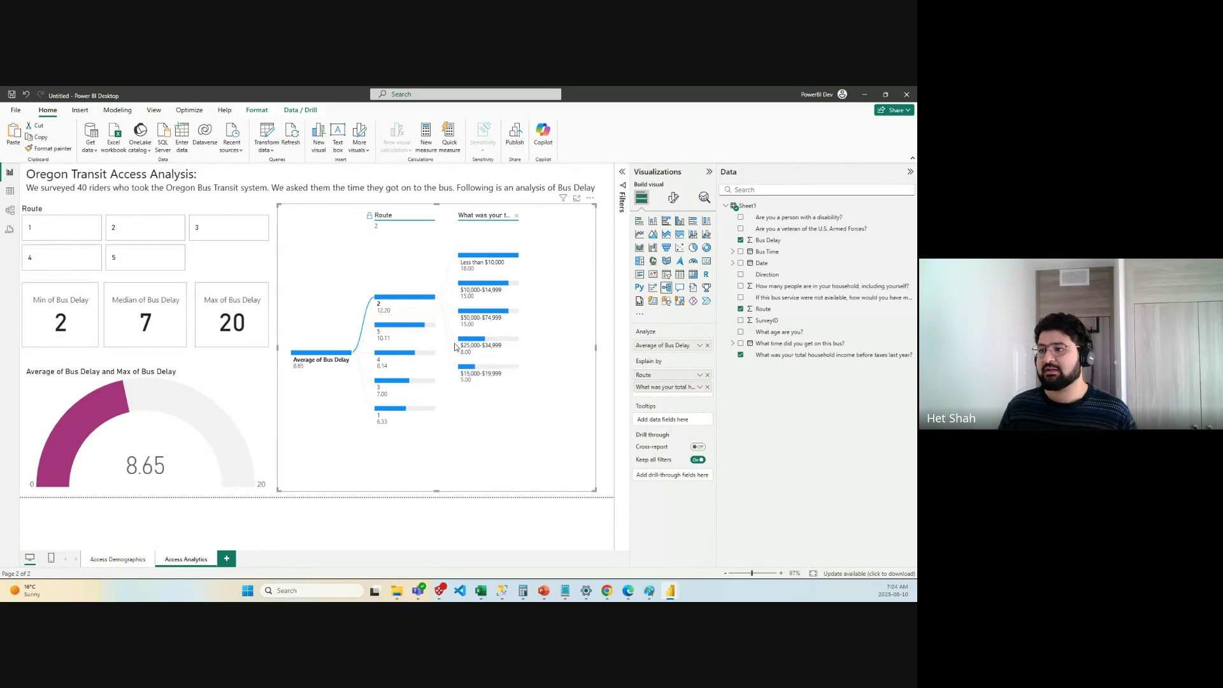
click(406, 299)
click(395, 302)
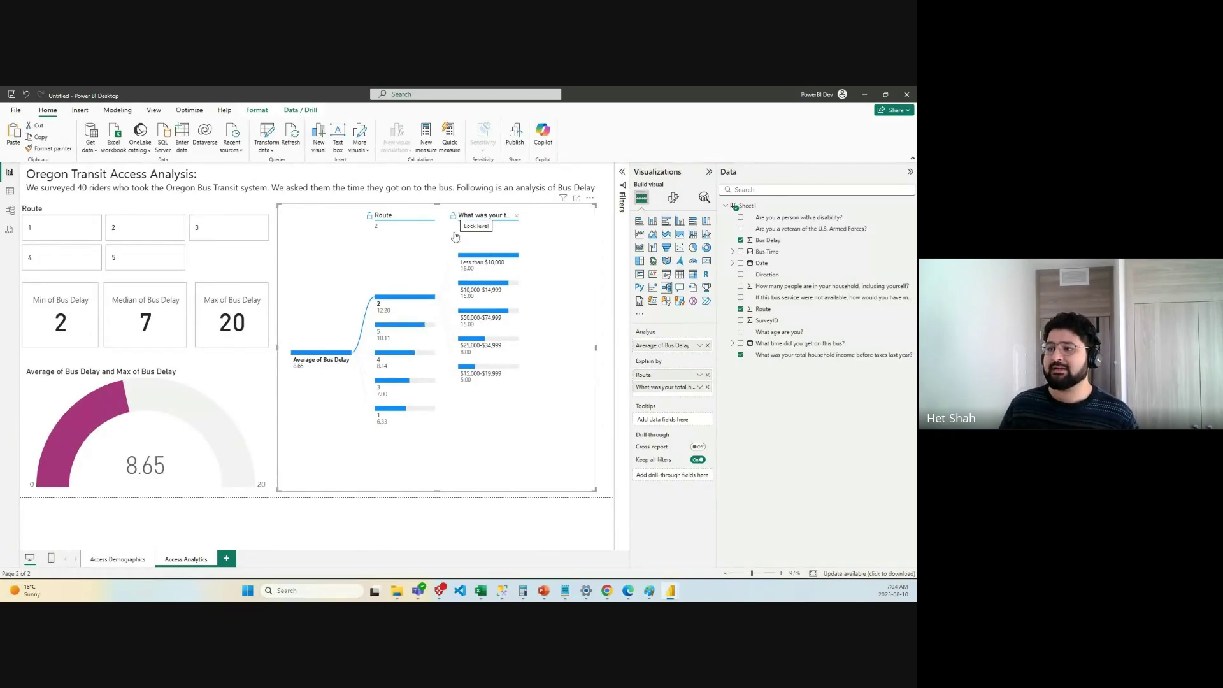
click(400, 326)
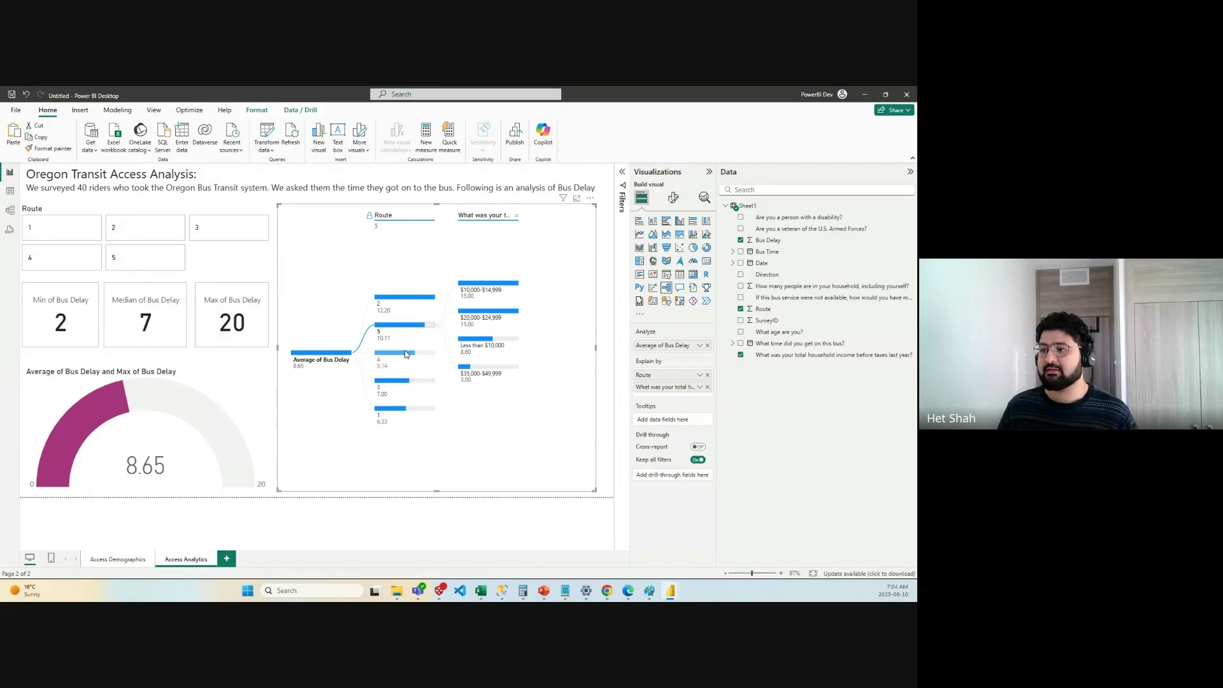
click(405, 351)
click(404, 381)
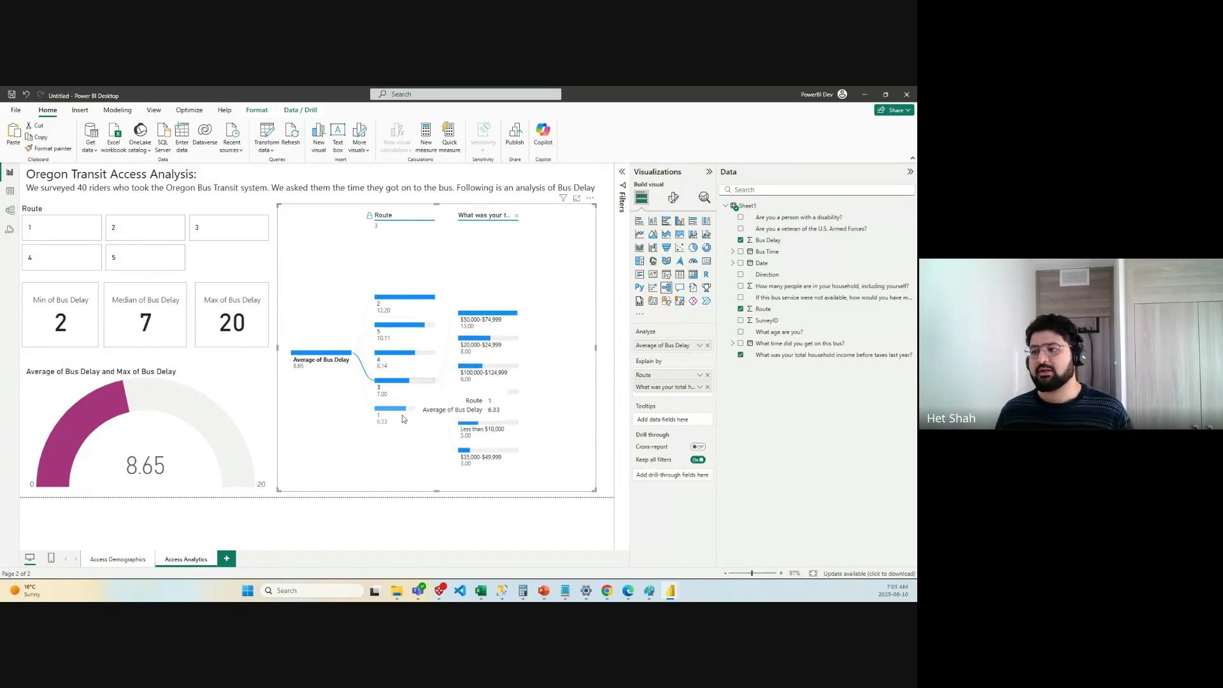
click(427, 414)
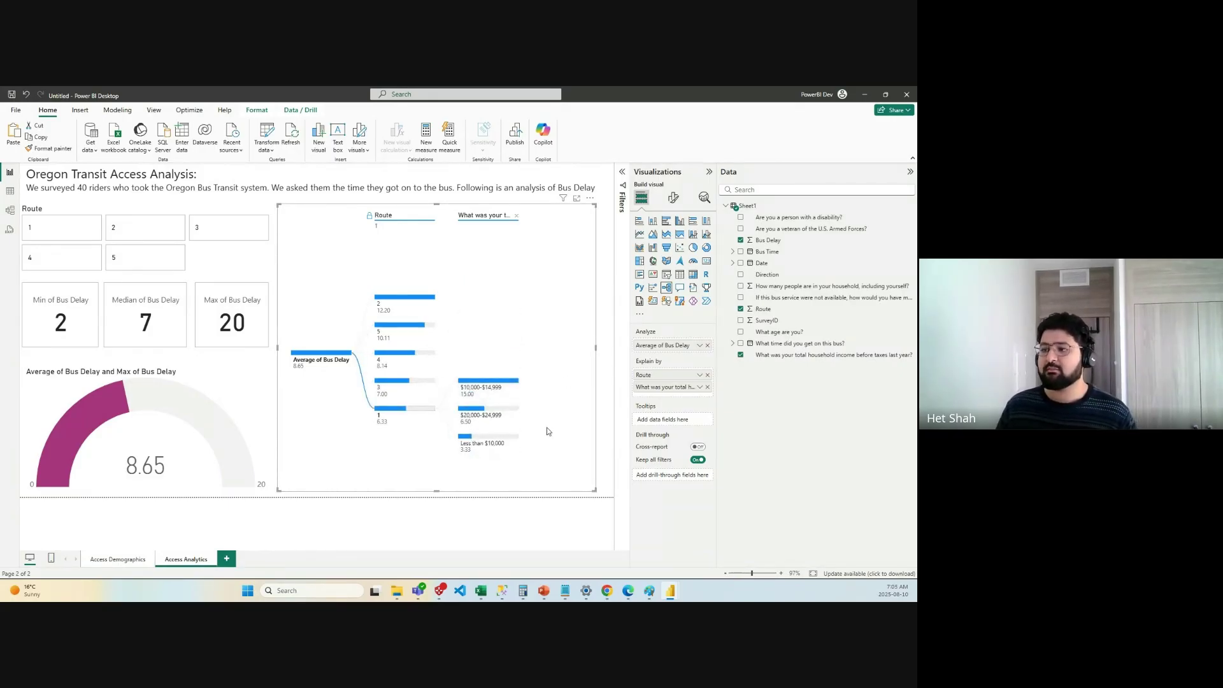
click(393, 303)
click(400, 325)
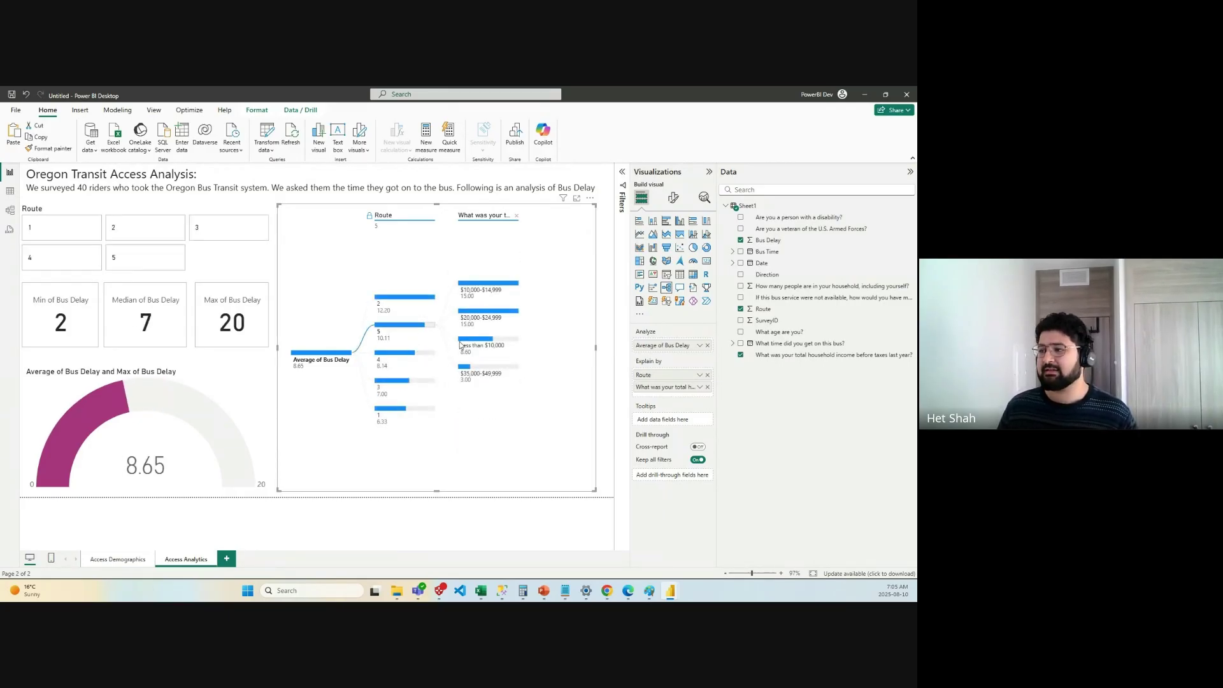
Replace the household income field with "Are you a person with a disability?" in the decomposition tree and split Route 2 by it.
click(707, 387)
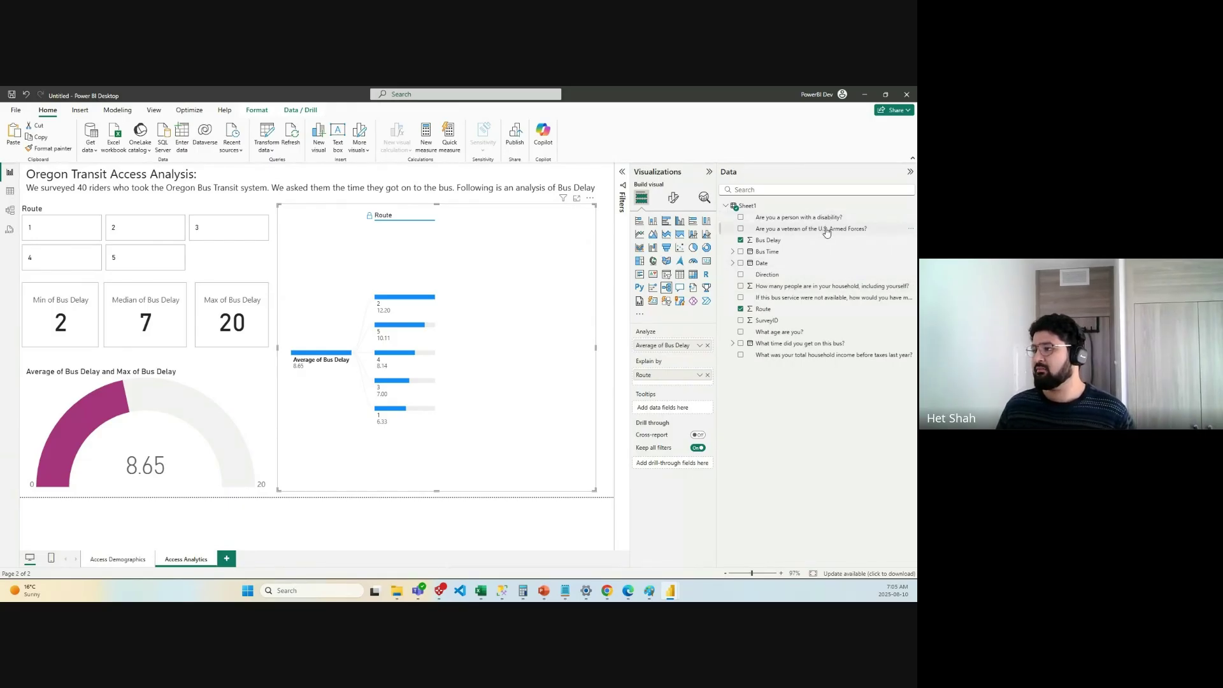
drag(813, 220, 677, 389)
click(440, 299)
click(484, 326)
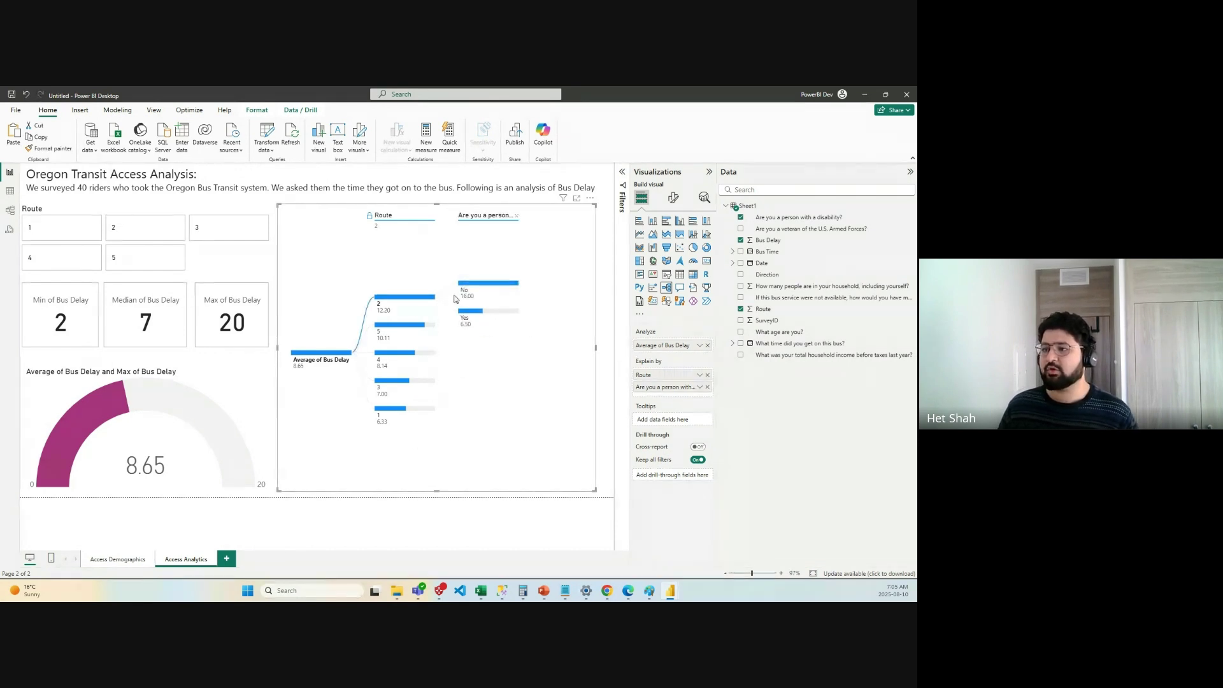
Compare the disability split for Routes 5, 4, 3 and 1, and remove the disability field from the decomposition tree.
click(408, 332)
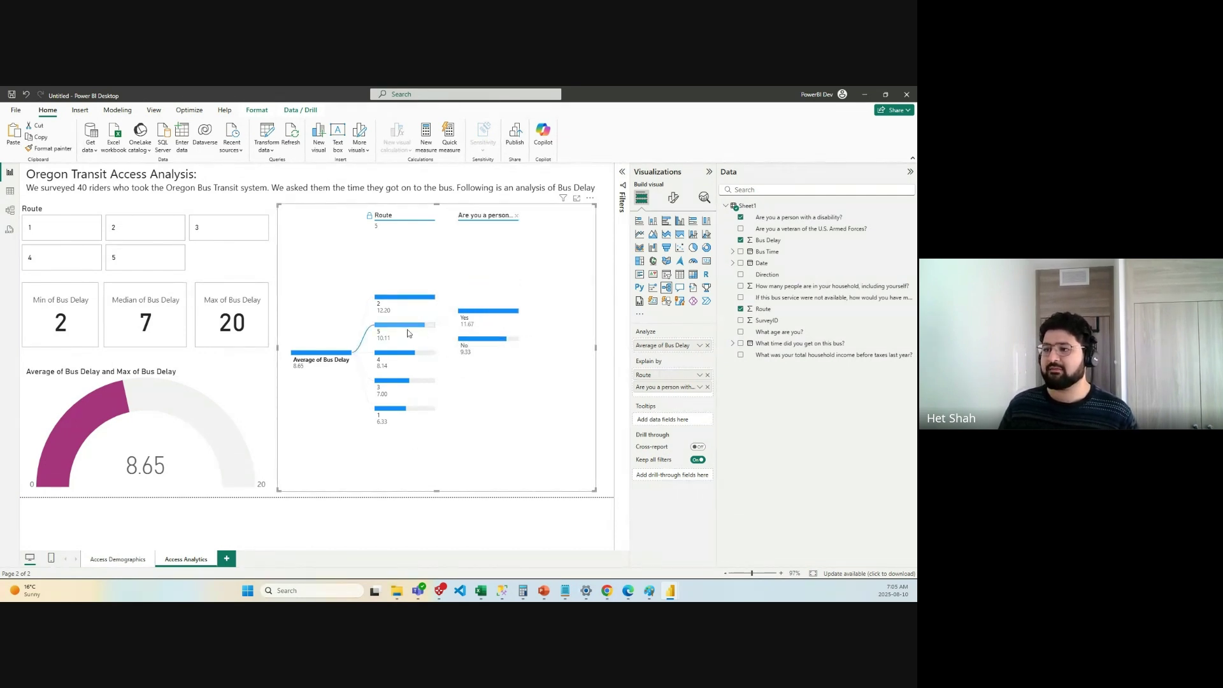
click(411, 367)
click(400, 386)
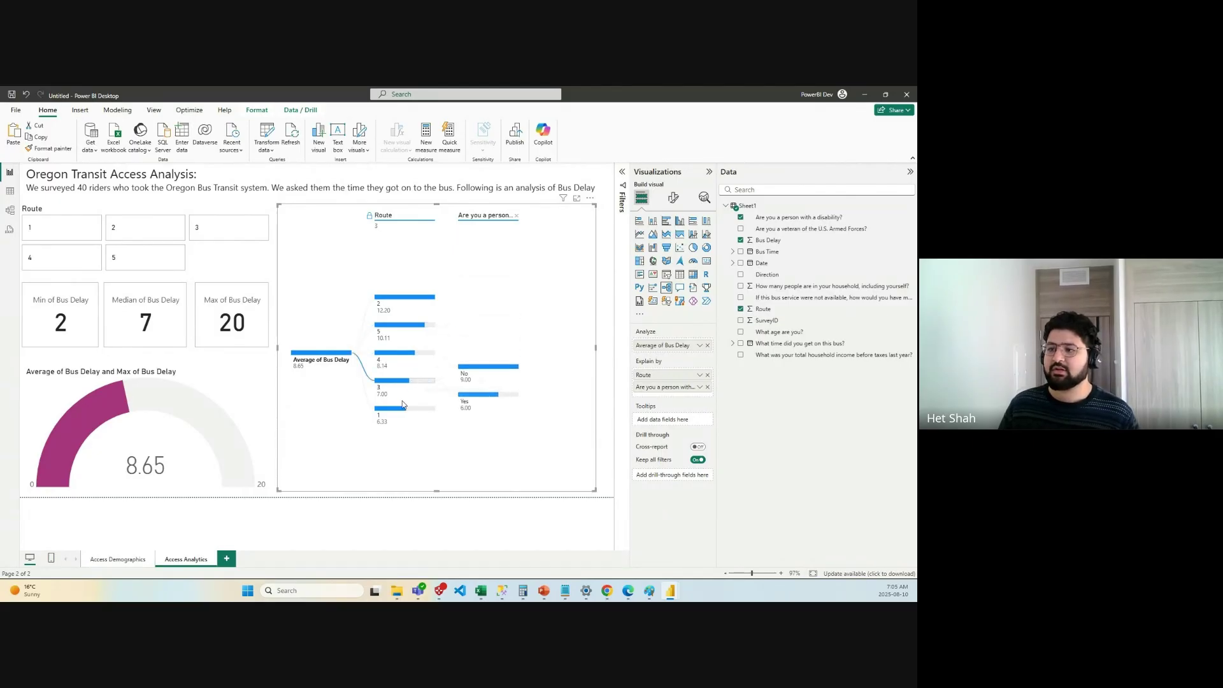
click(402, 411)
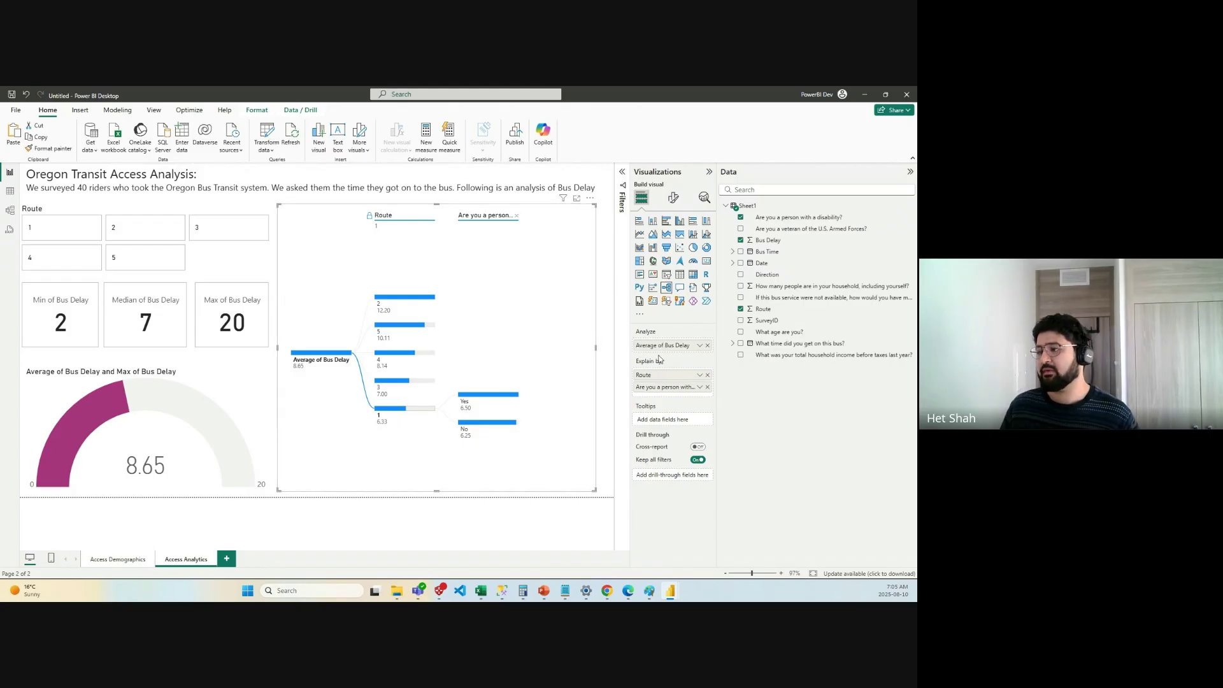
click(707, 386)
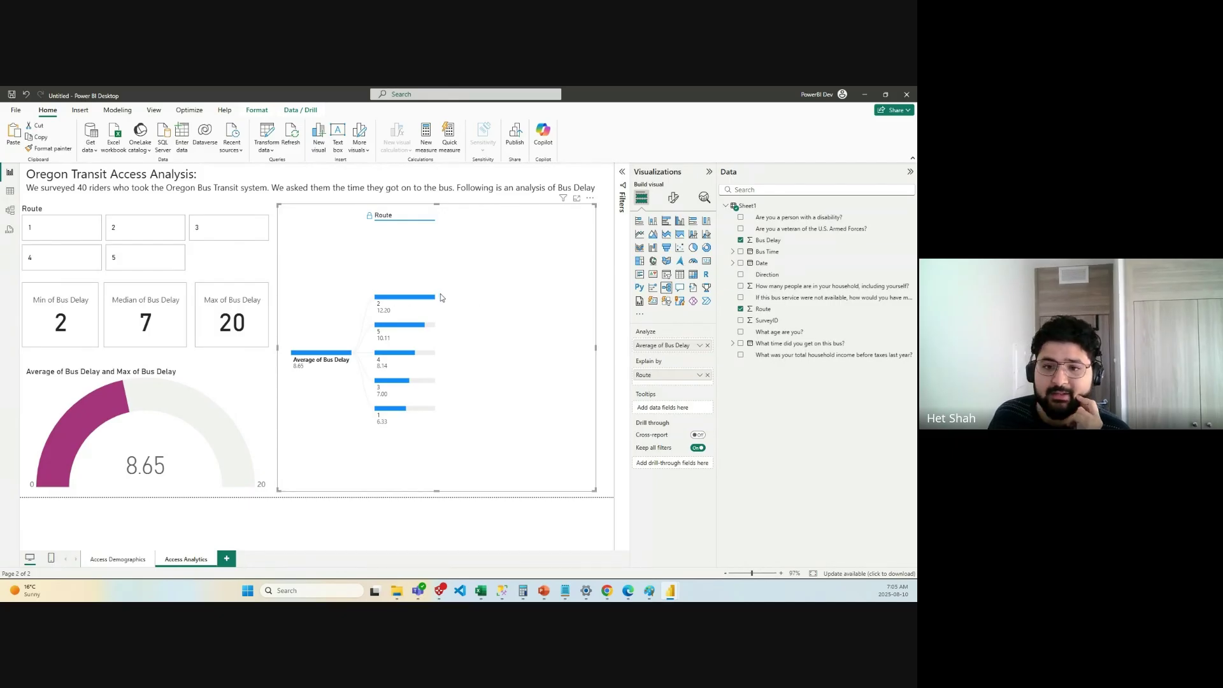
Examine the decomposition tree's category label, bar, tree and general formatting options.
mouse_move(414, 311)
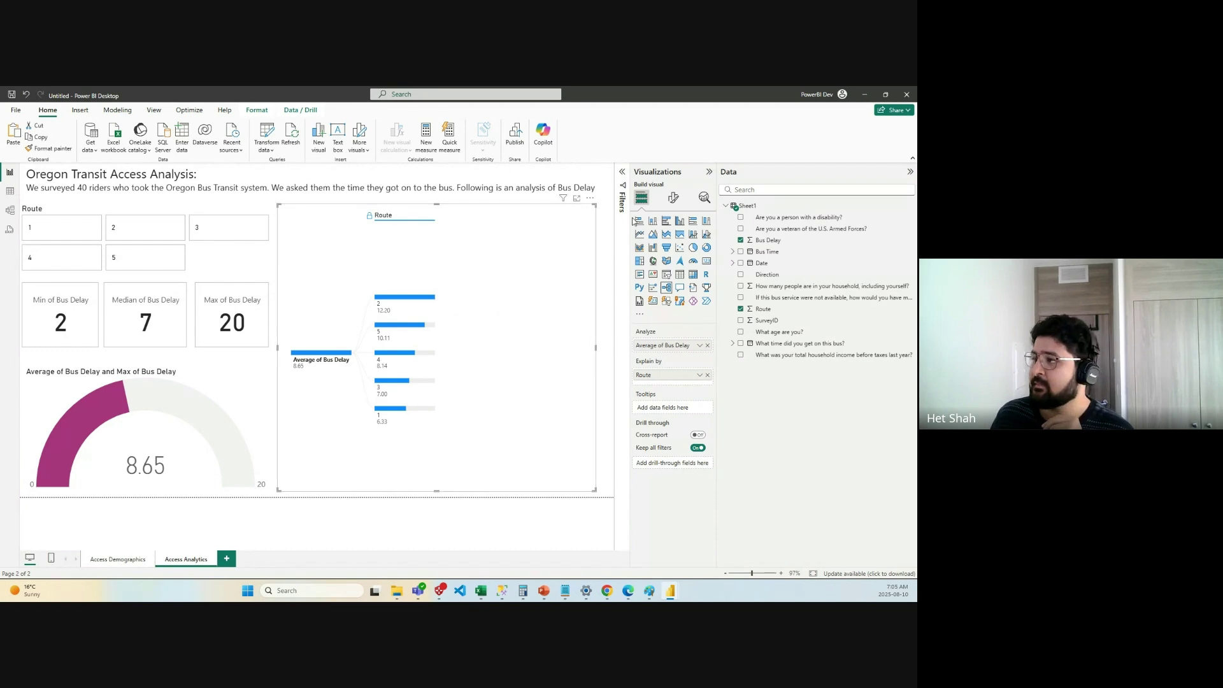
click(674, 197)
click(660, 323)
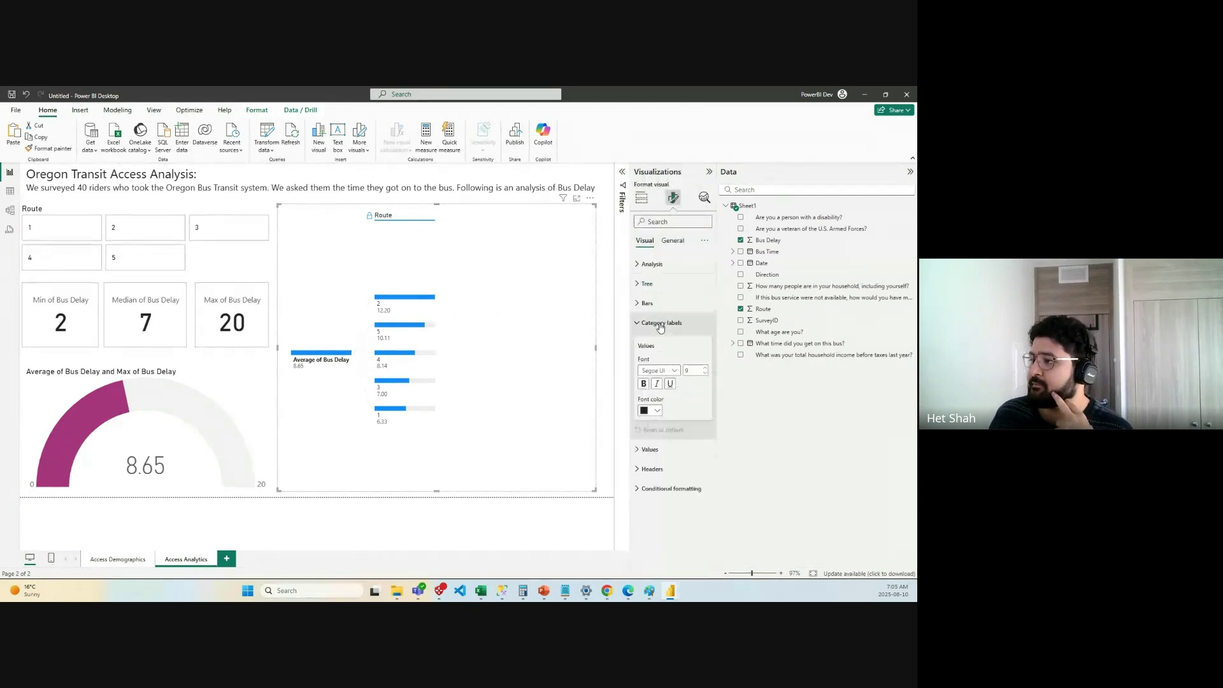
click(660, 323)
click(646, 303)
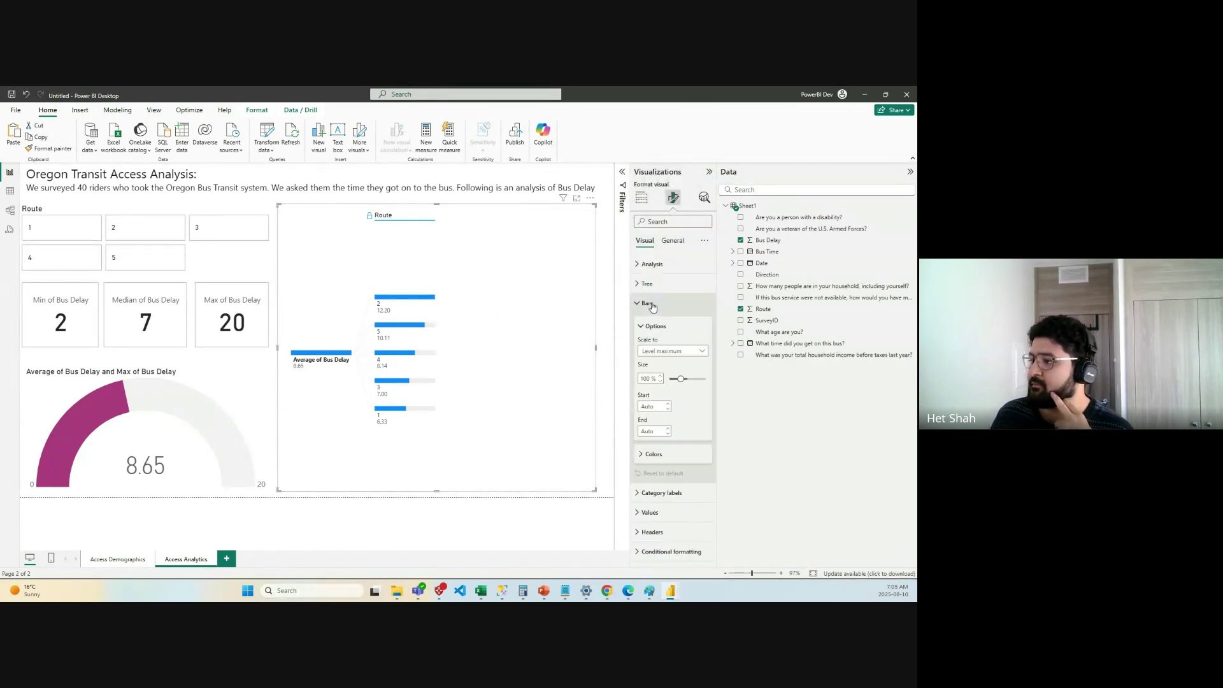
click(646, 303)
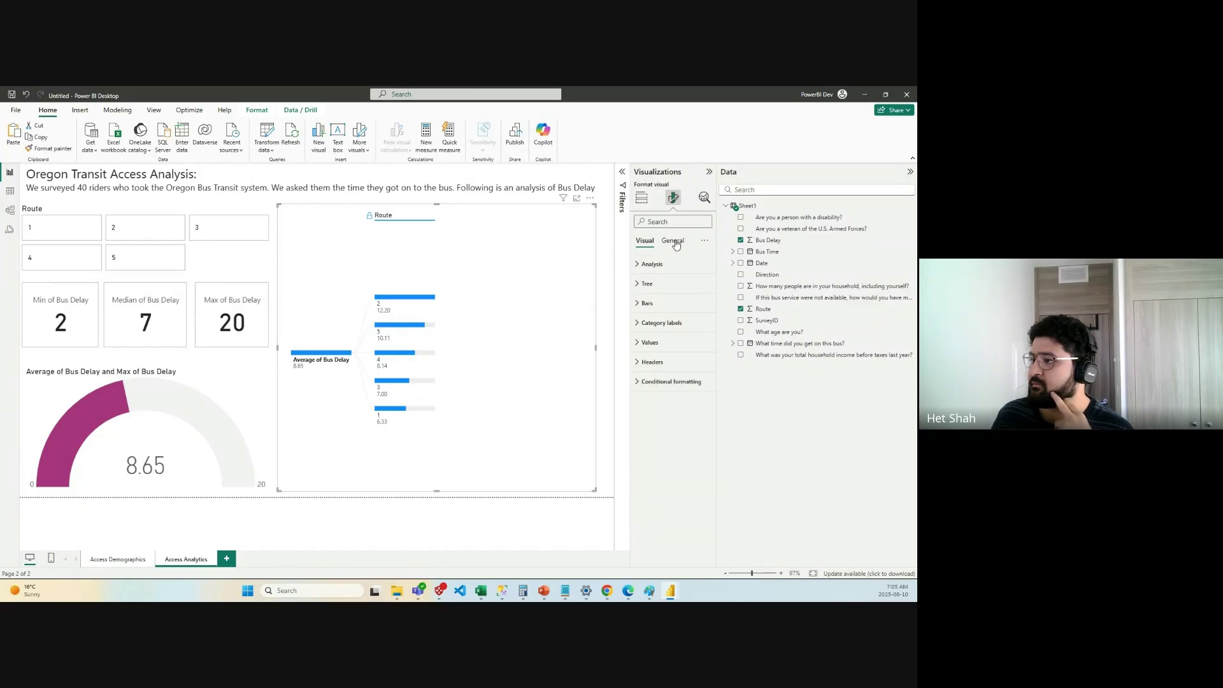
click(647, 284)
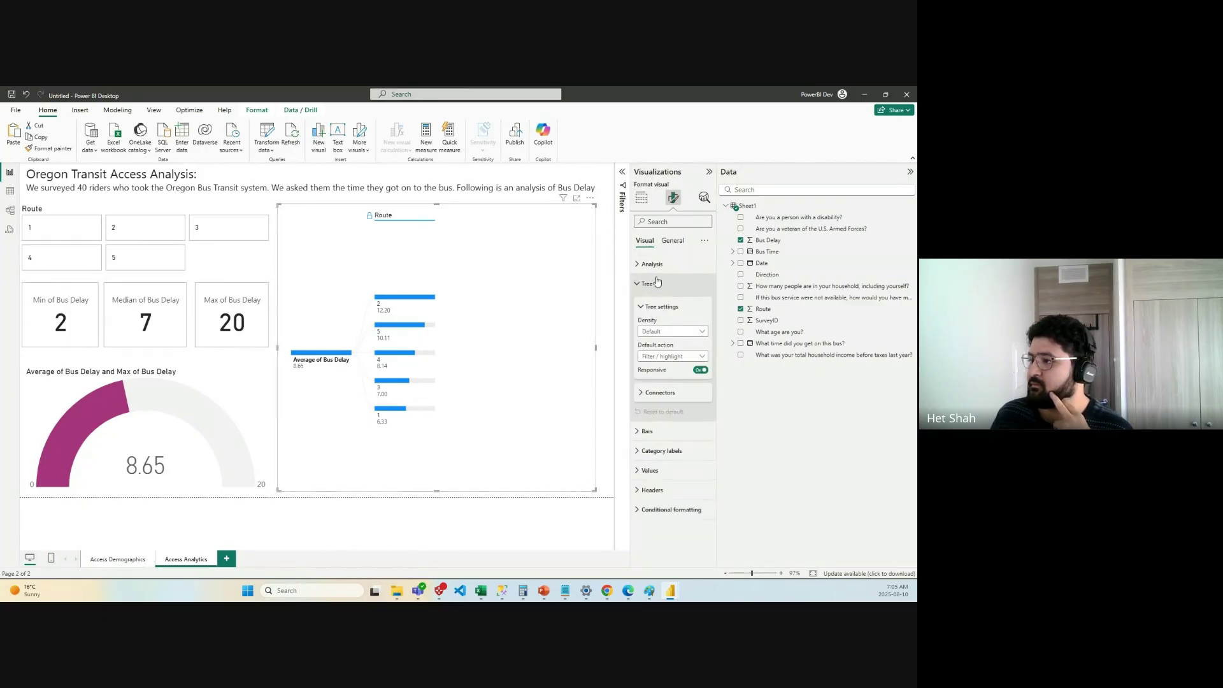
click(657, 283)
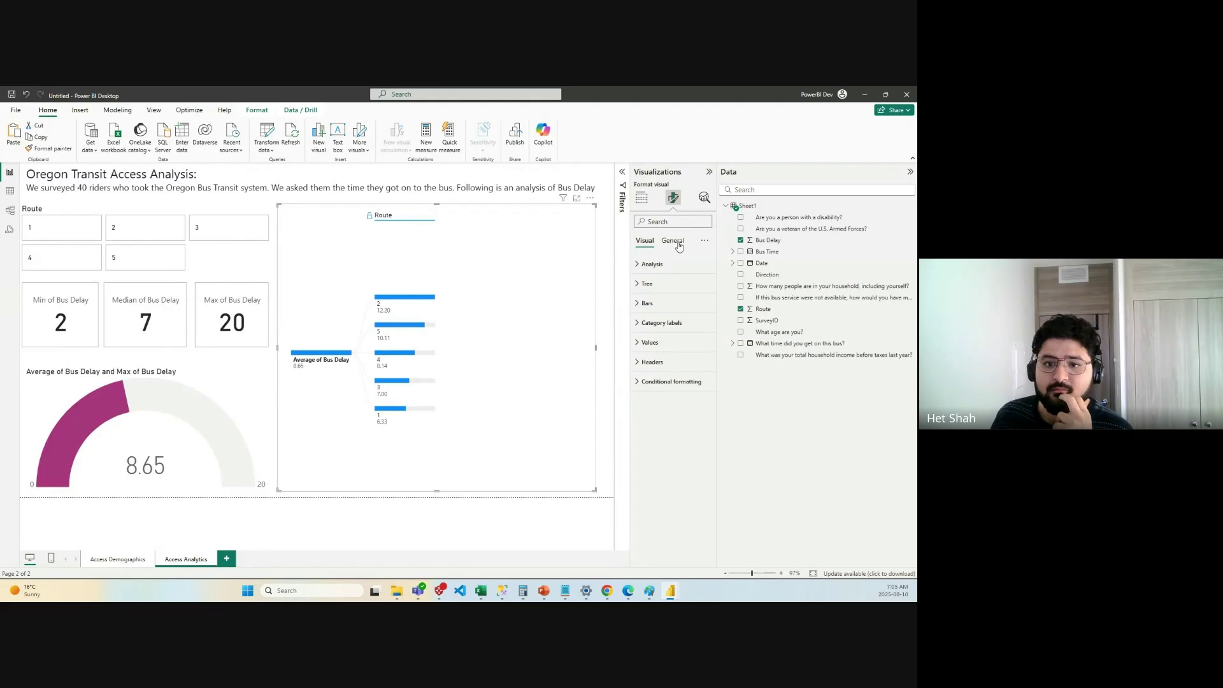
click(676, 243)
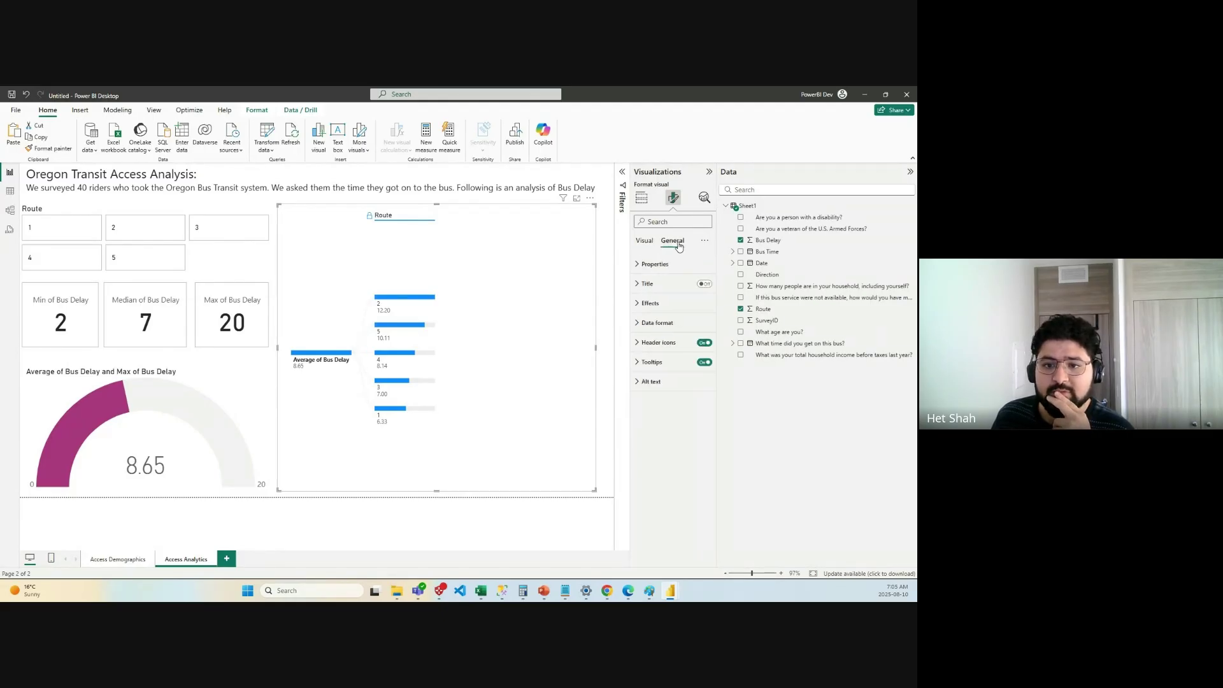
click(644, 246)
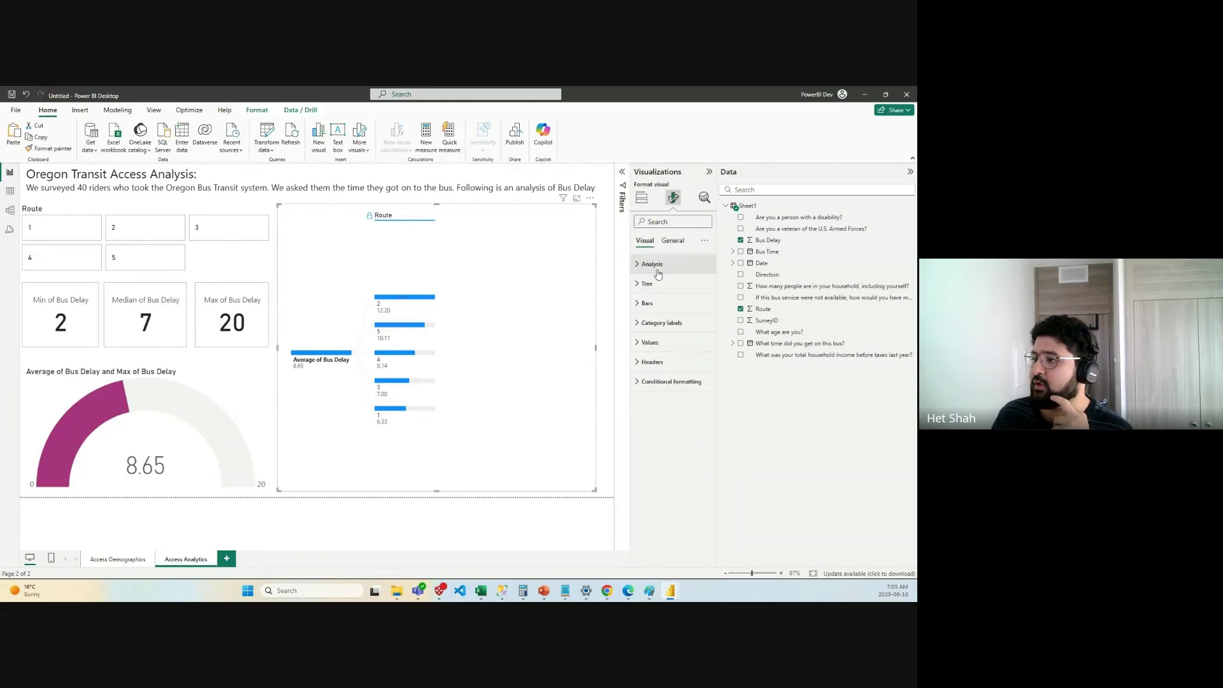
Look through the decomposition tree's analysis, bar, category label and conditional formatting settings for its colour options.
click(642, 324)
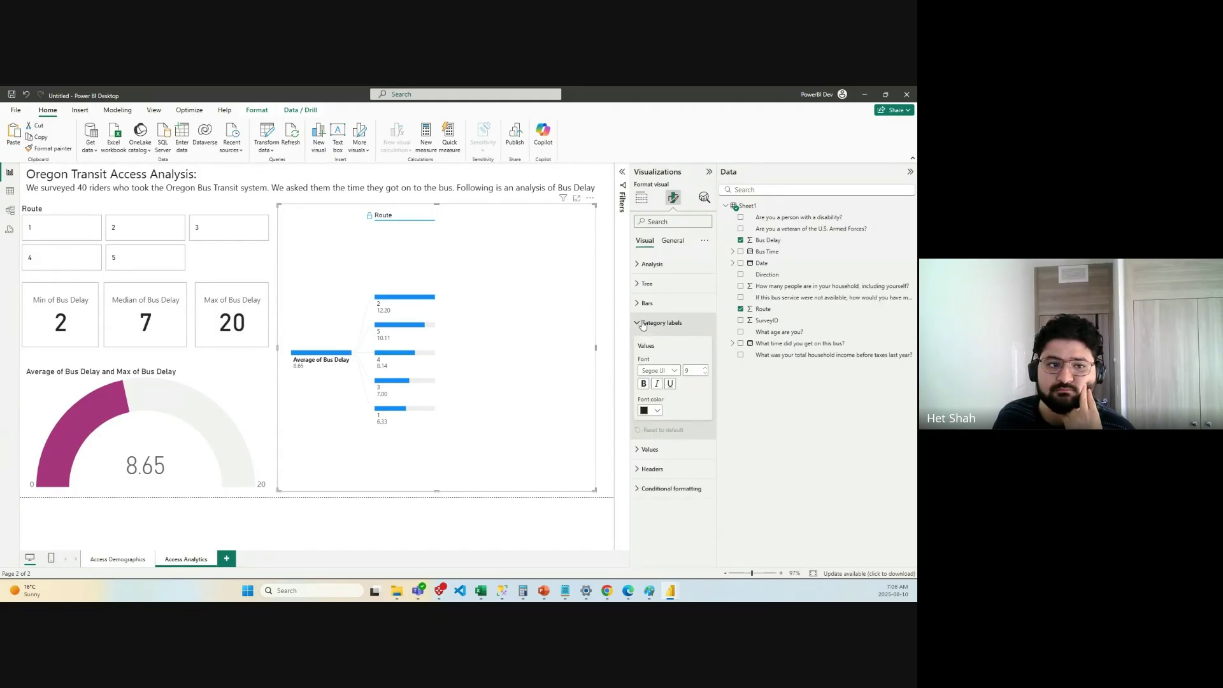
click(642, 305)
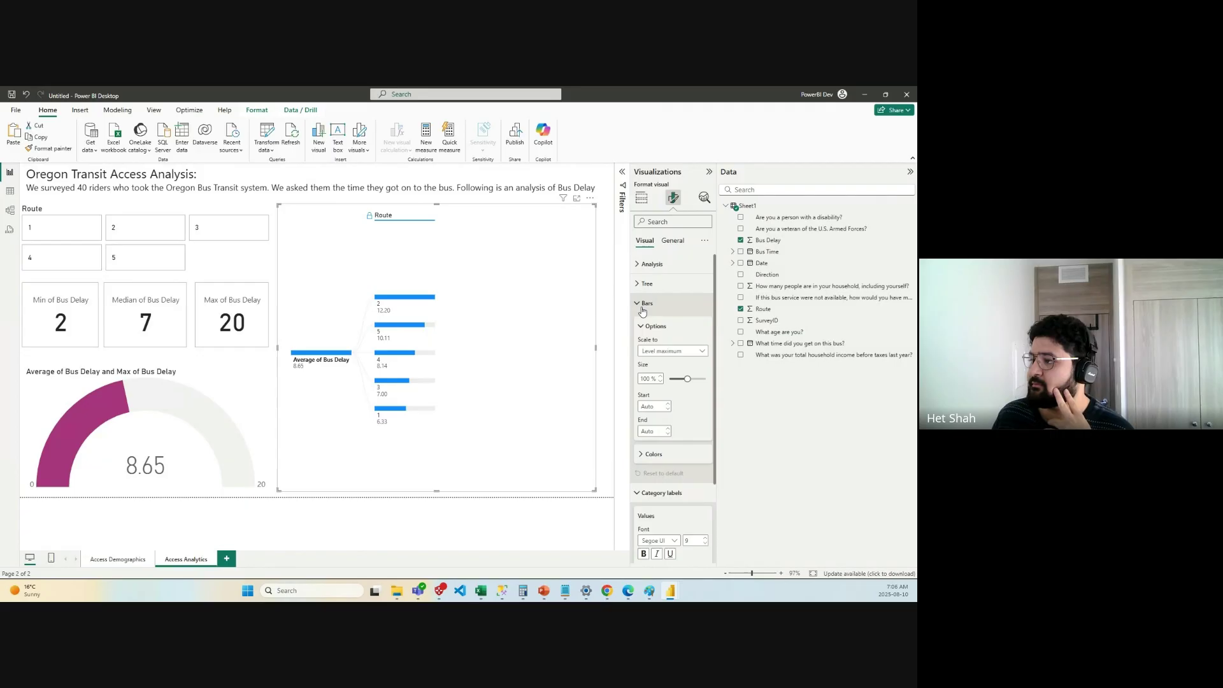
scroll(668, 465, down, 3)
scroll(669, 441, up, 3)
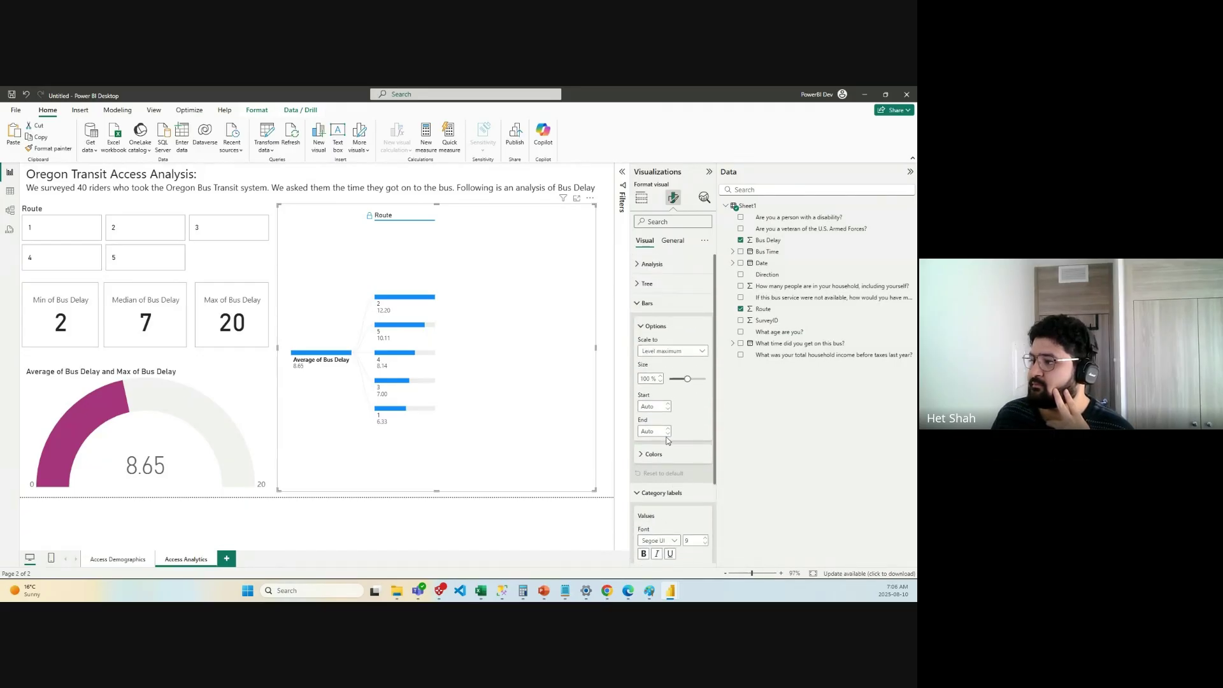
scroll(701, 421, down, 1)
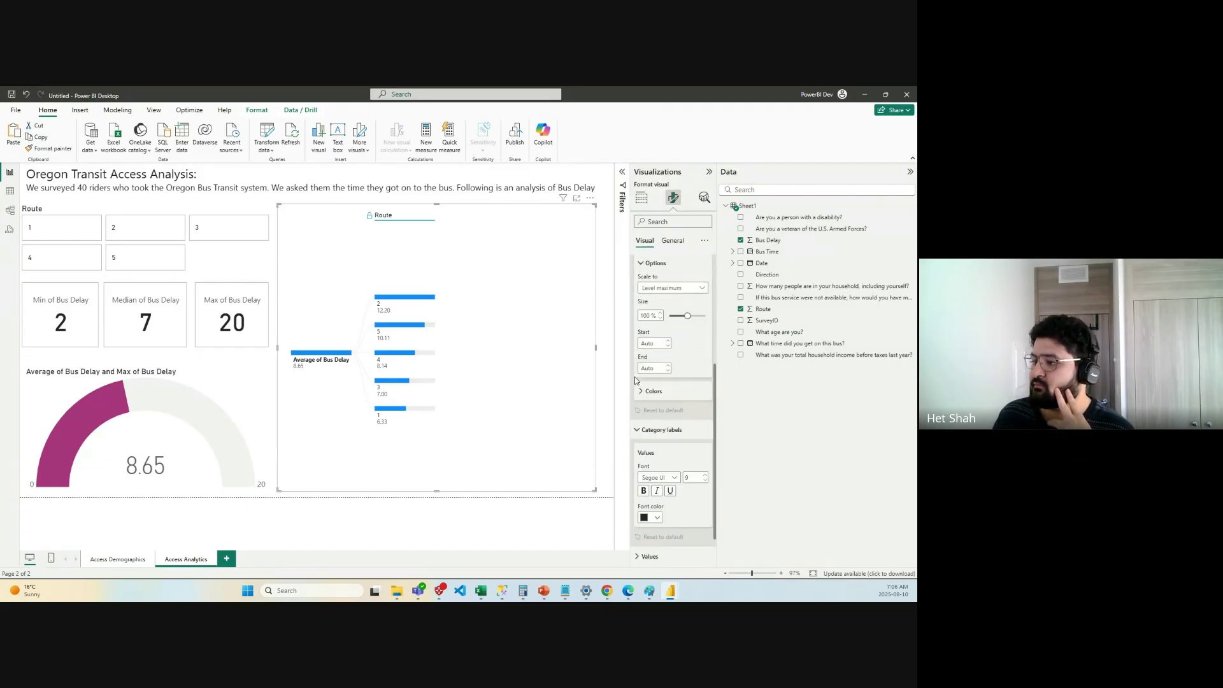
scroll(658, 284, up, 4)
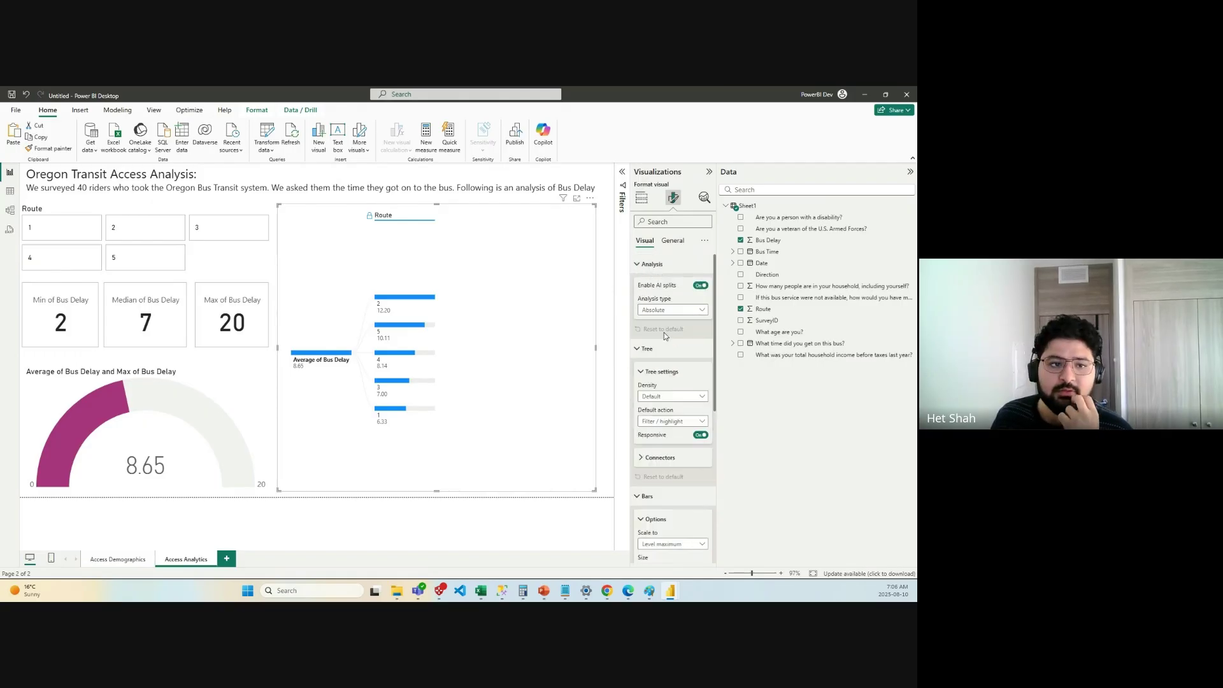
scroll(664, 332, down, 5)
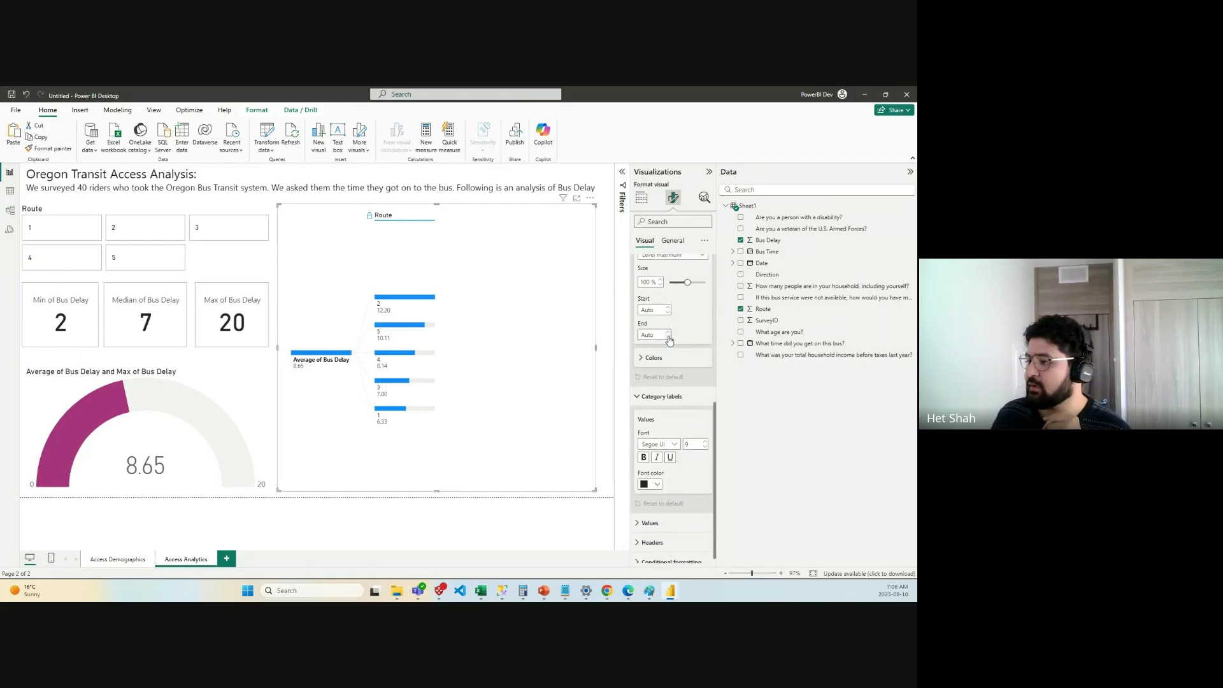
click(672, 554)
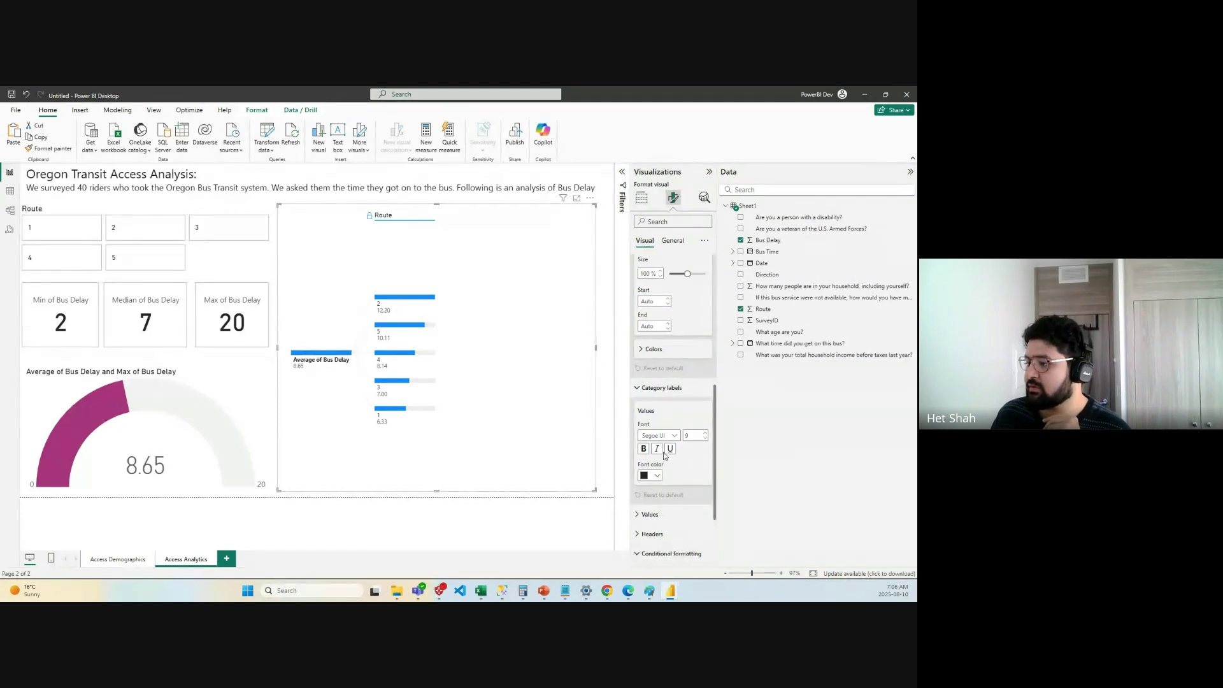
scroll(679, 522, down, 3)
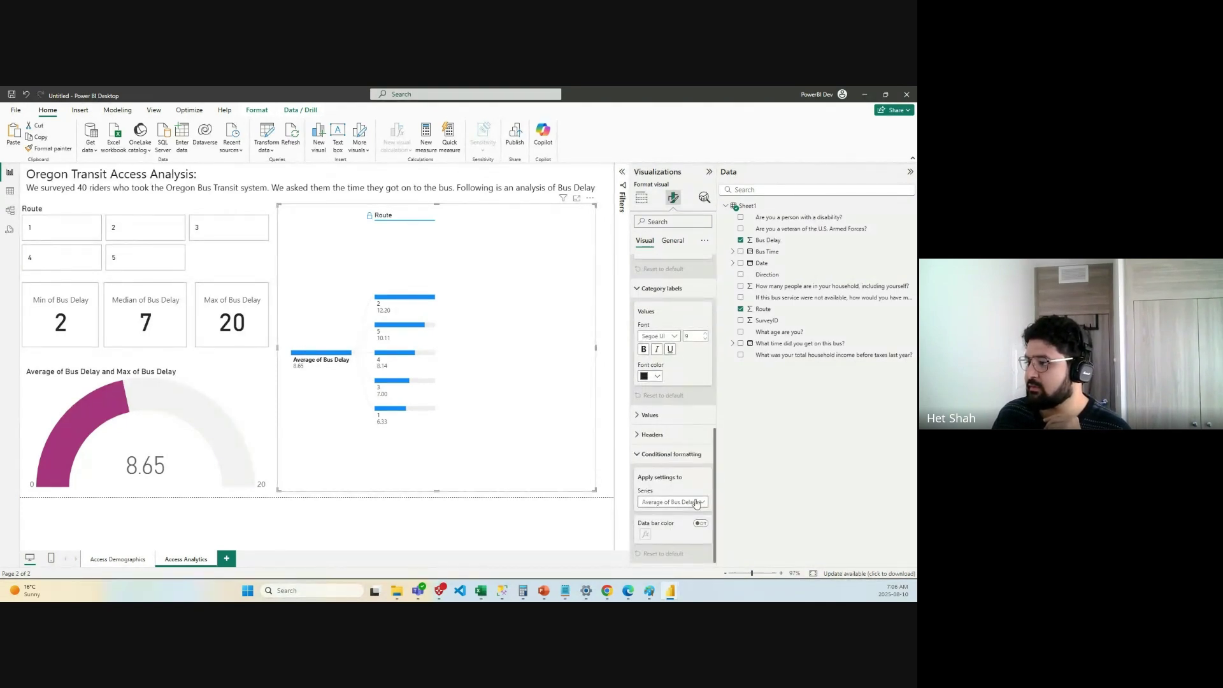
scroll(697, 504, up, 3)
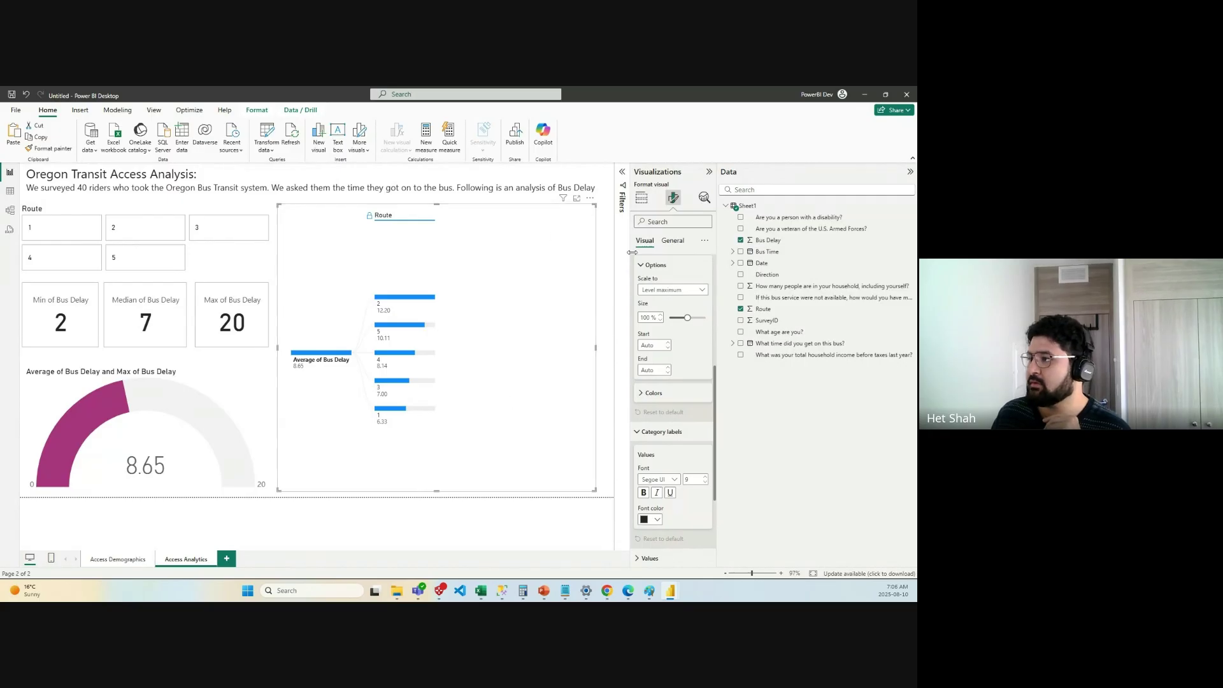
click(662, 243)
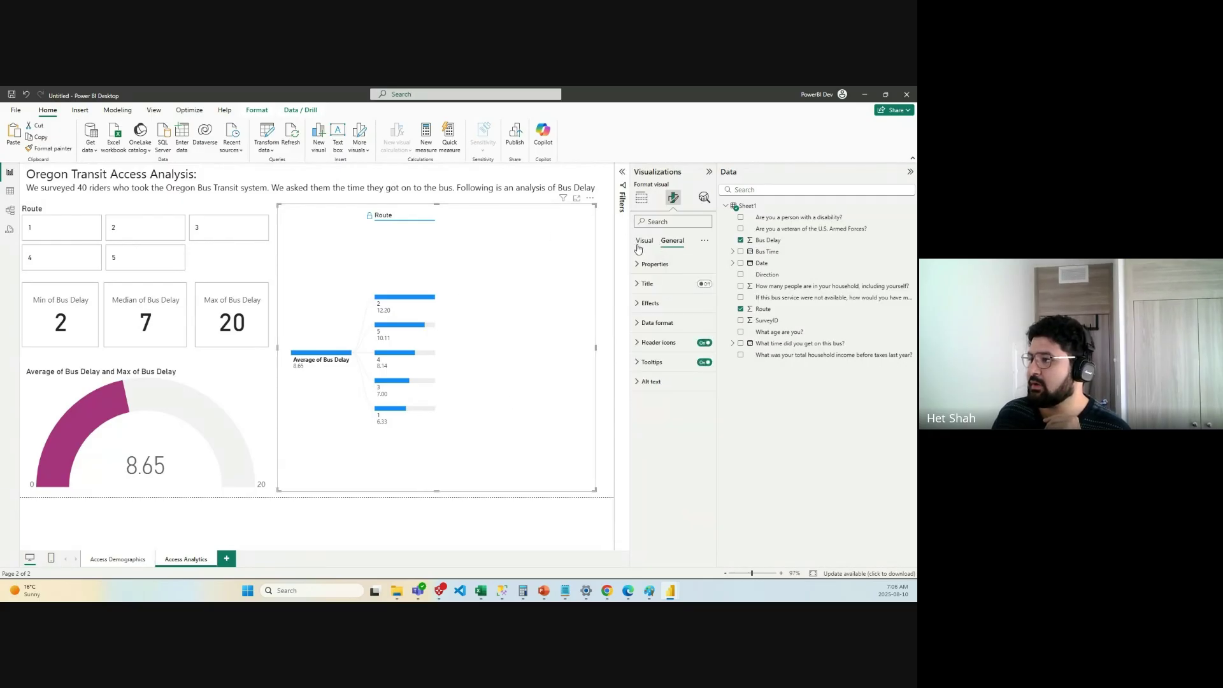
click(639, 244)
Set the decomposition tree's selected connector line to the same magenta as the gauge.
scroll(672, 280, up, 1)
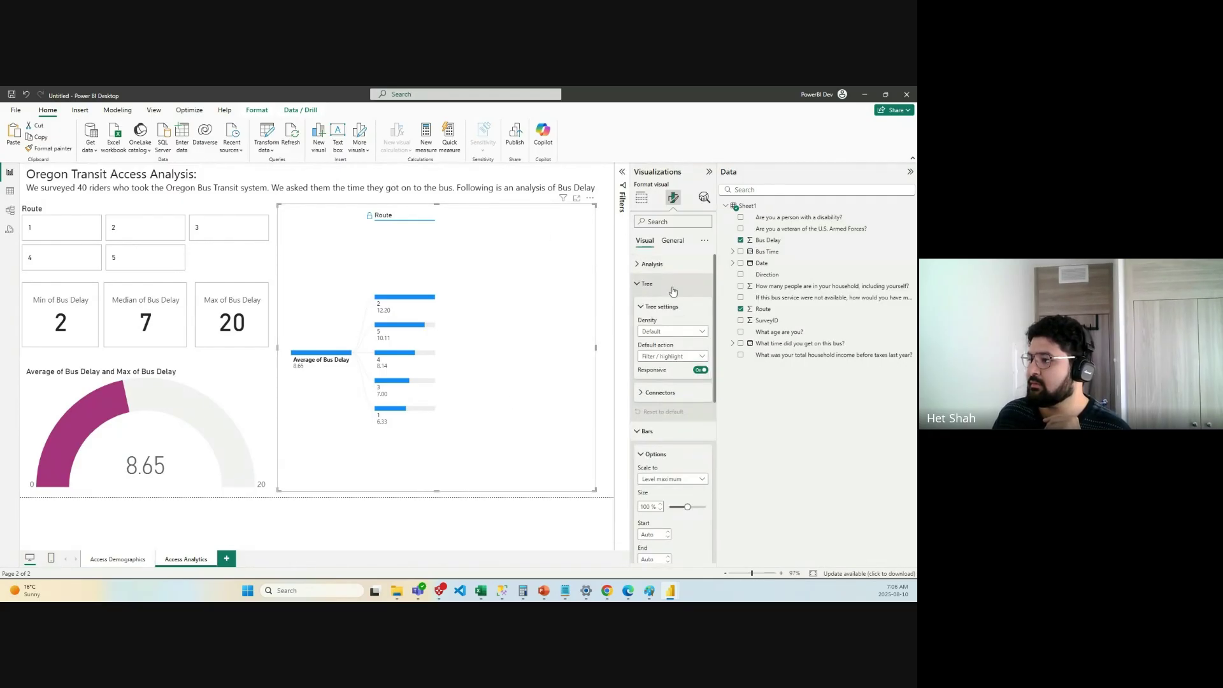
click(645, 395)
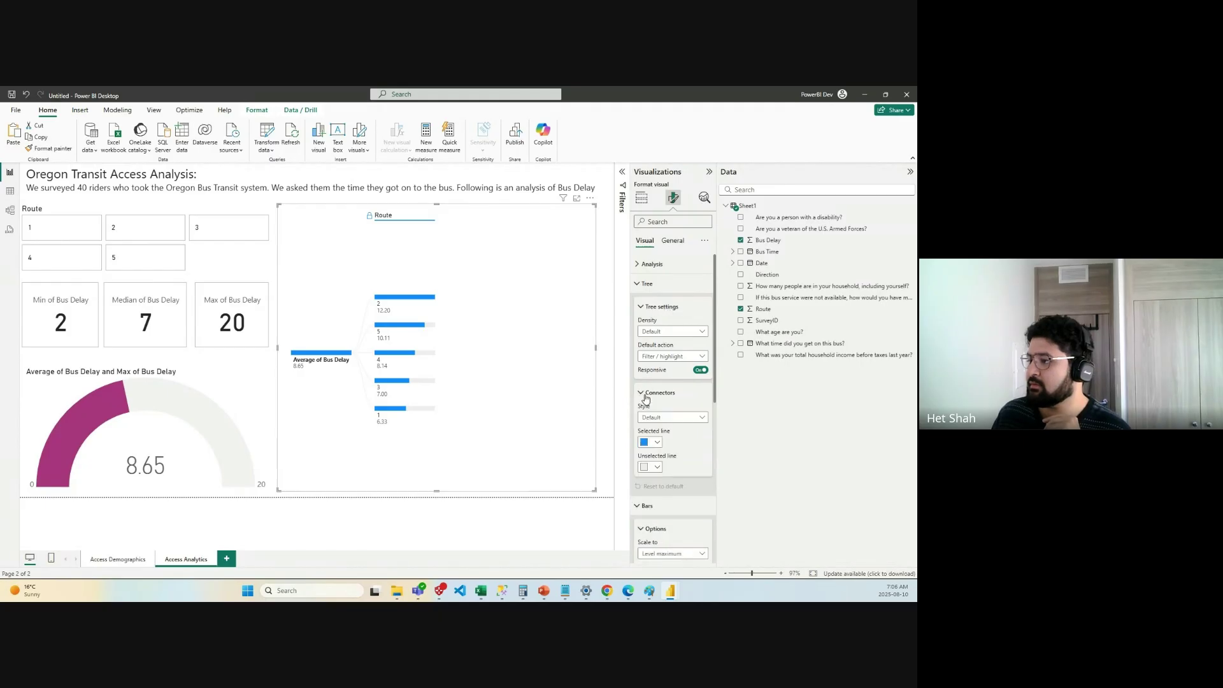
click(654, 442)
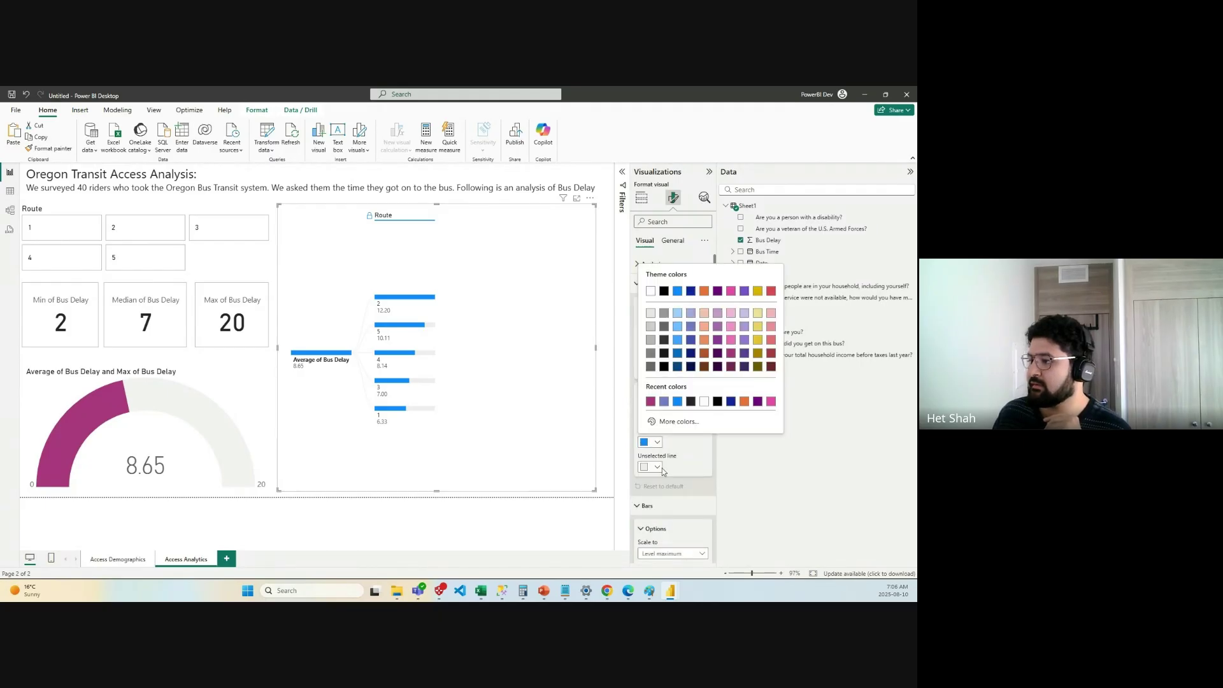
click(651, 401)
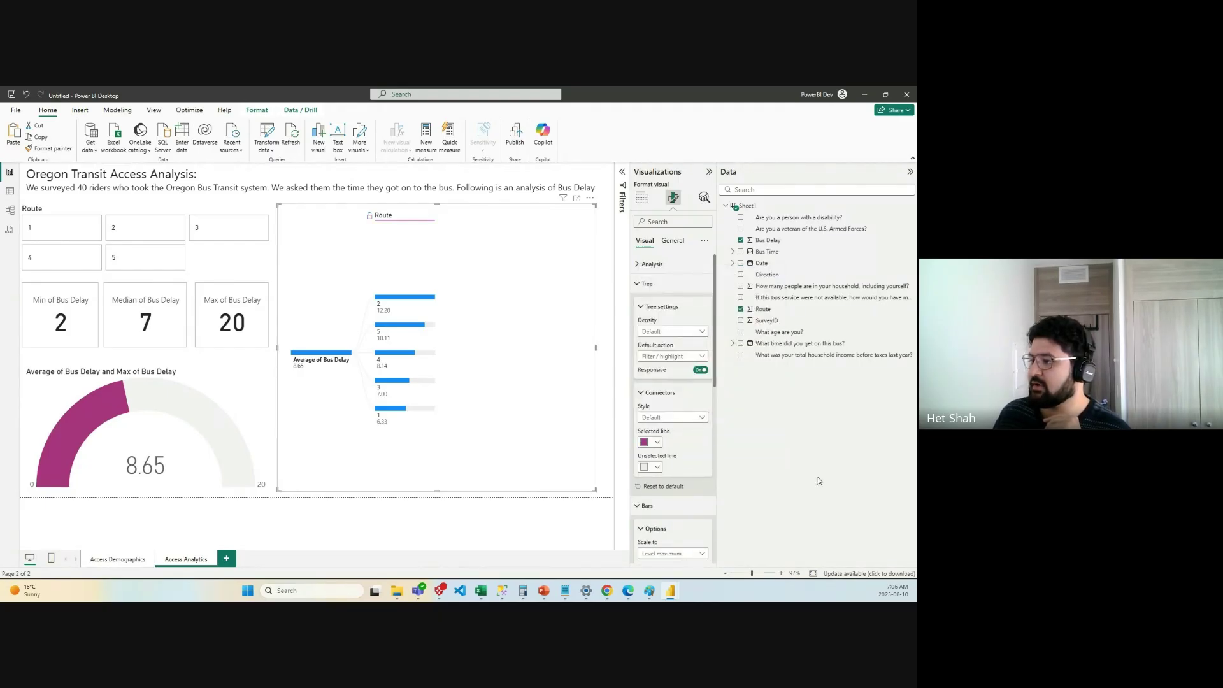
click(658, 467)
click(658, 466)
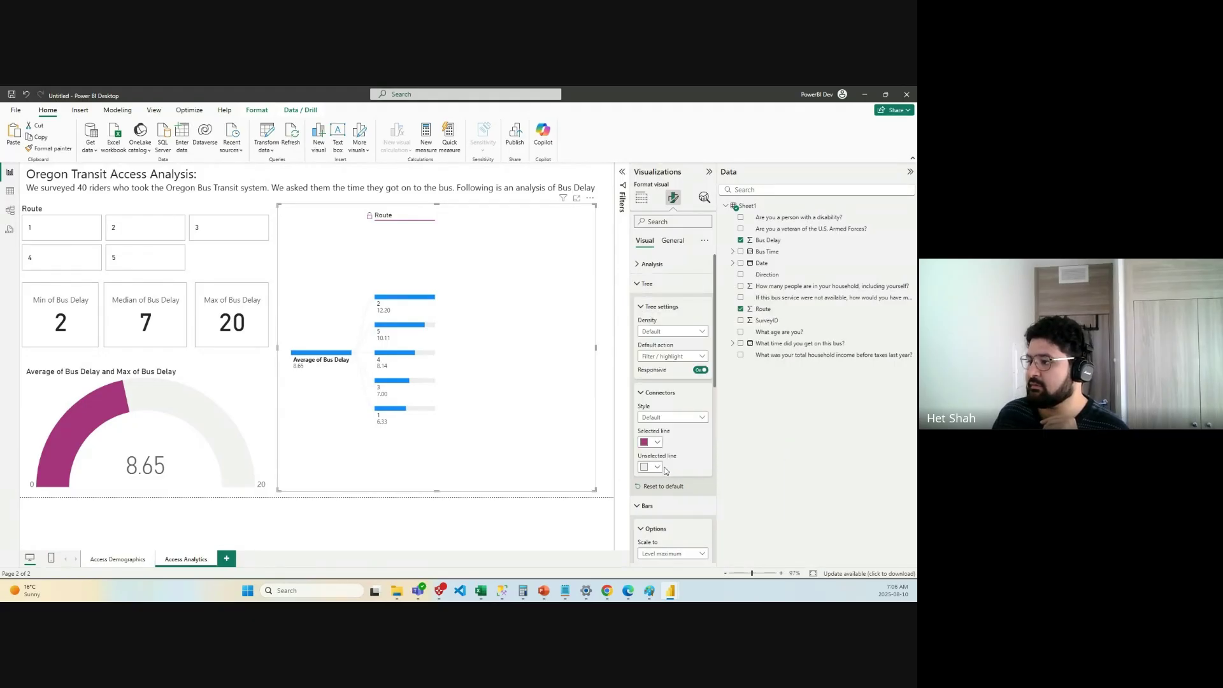
click(642, 395)
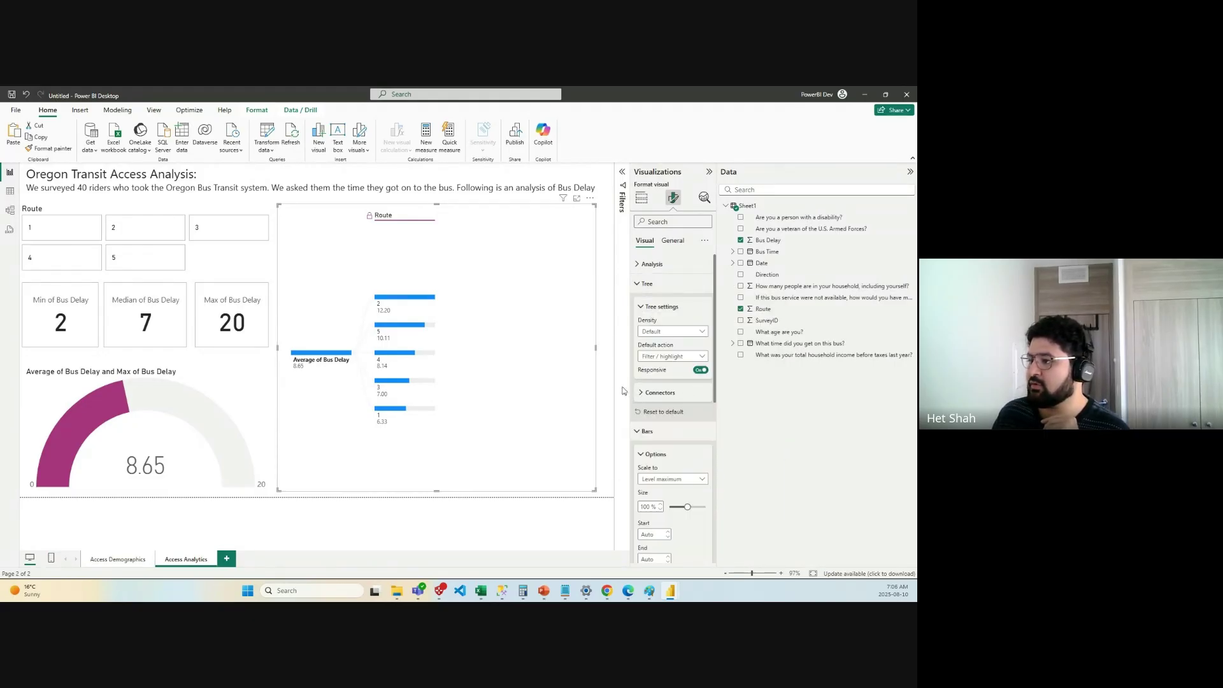
Set the decomposition tree's positive bar colour to the recently used muted blue and check the styling by selecting Route 2.
scroll(659, 446, down, 3)
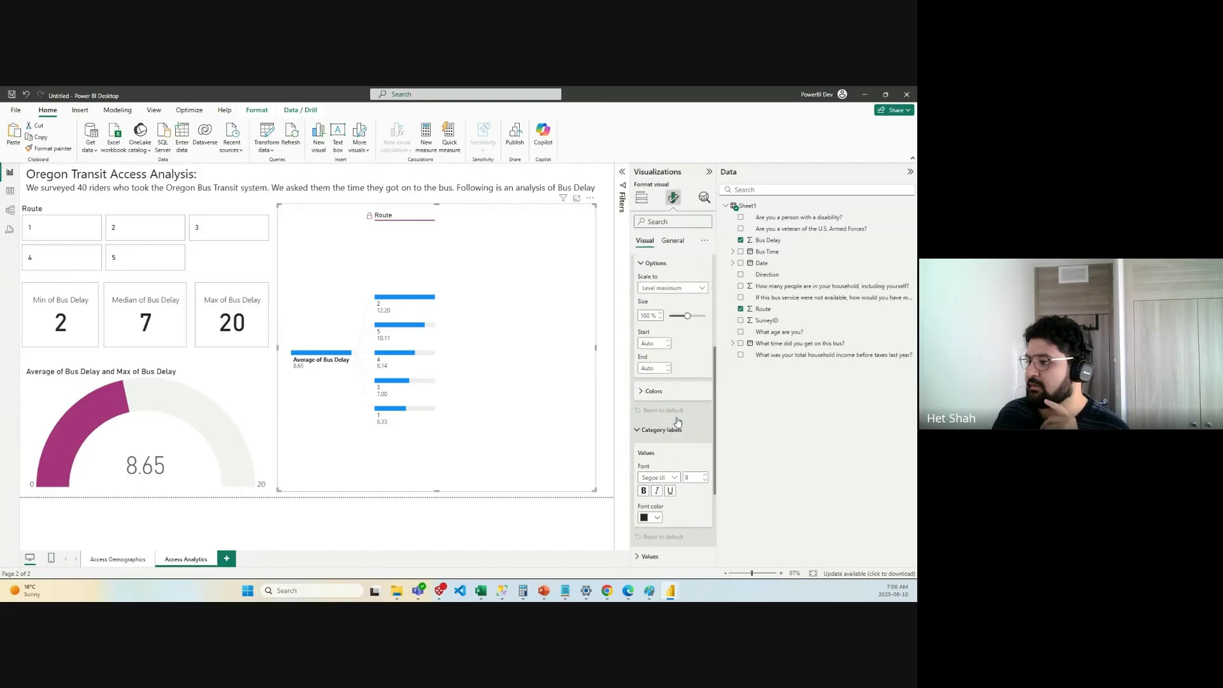
click(654, 392)
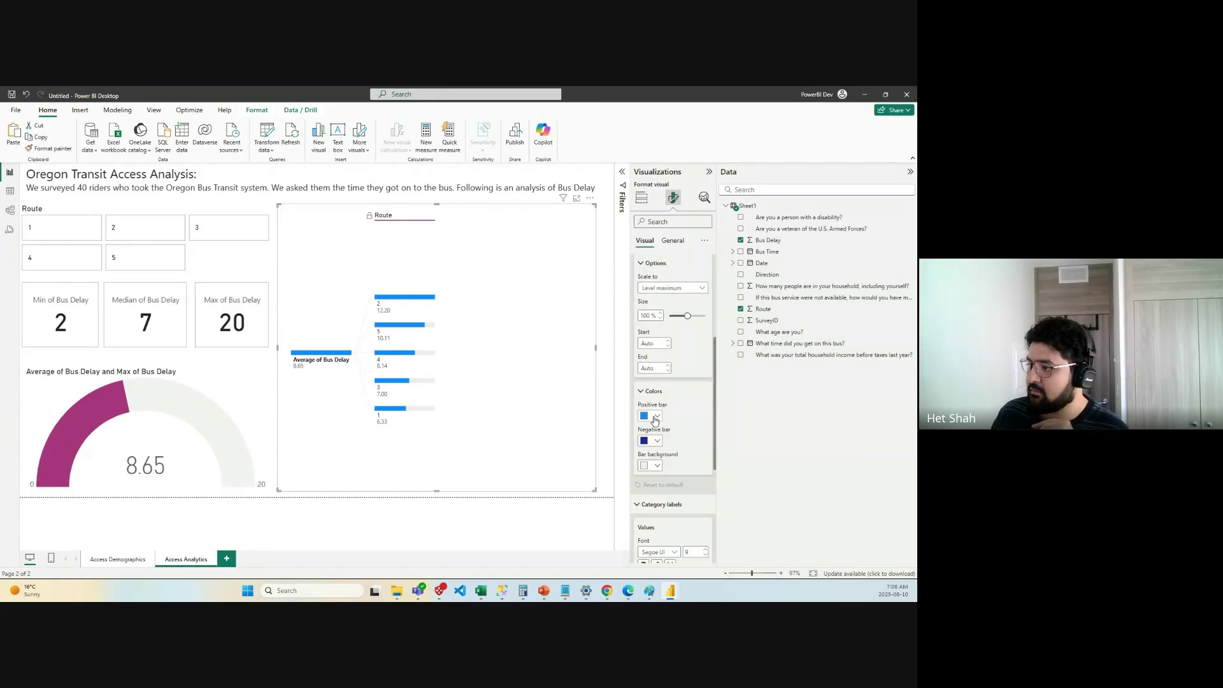
click(659, 417)
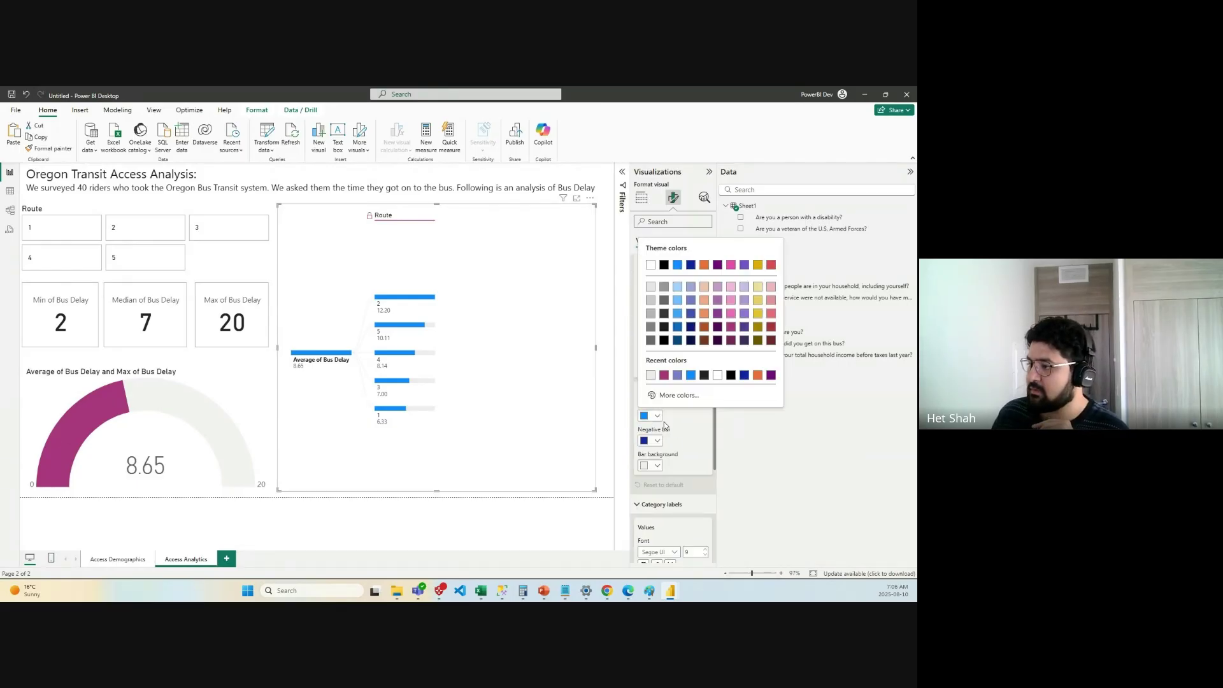
click(677, 376)
click(401, 298)
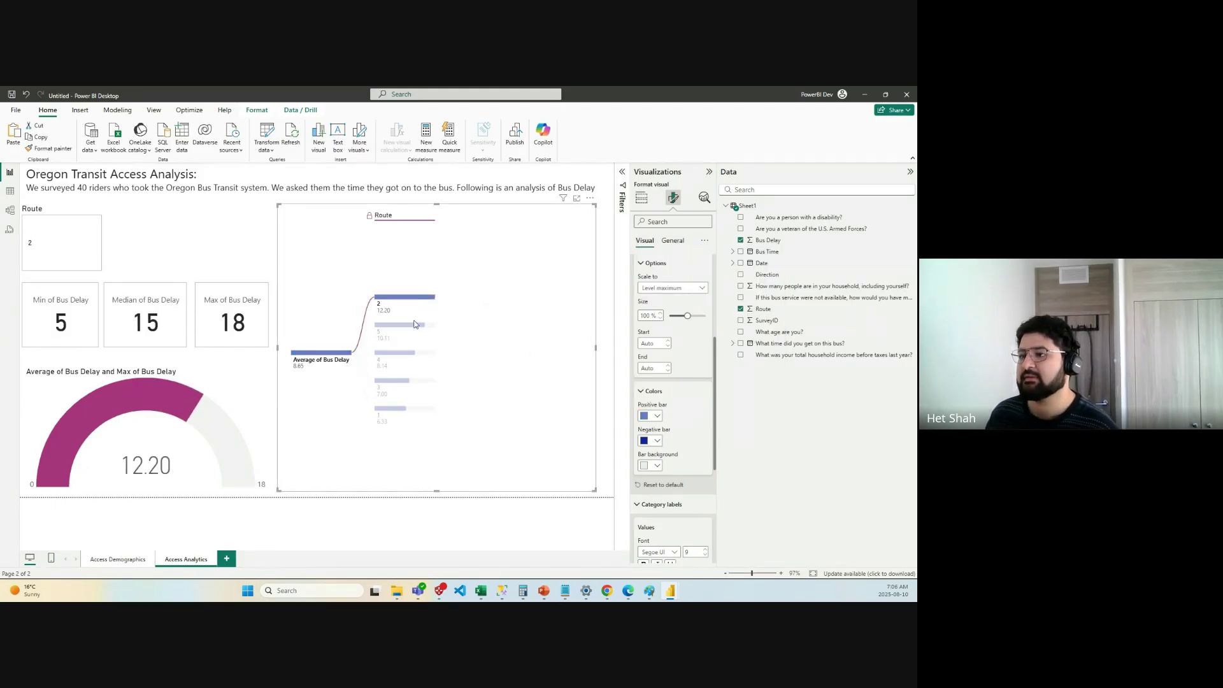
Add the total household income question as an explaining field in the decomposition tree and split Route 2 by it.
click(678, 240)
click(642, 199)
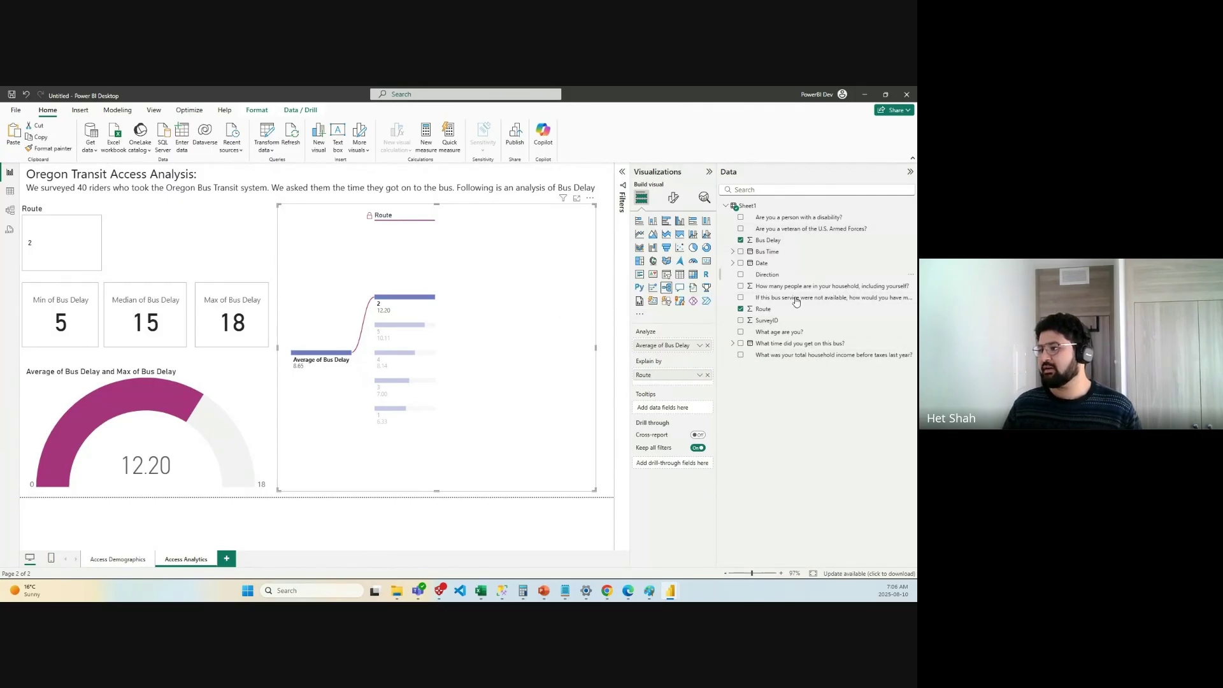
drag(801, 356, 677, 386)
click(424, 302)
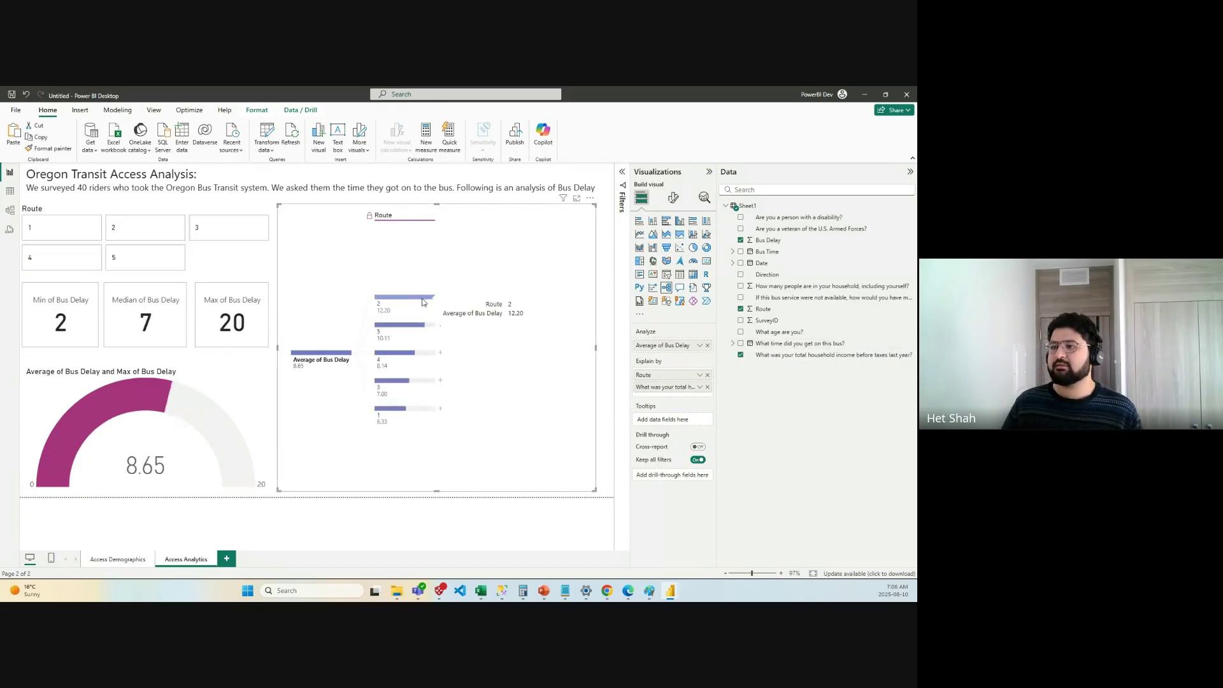
click(443, 298)
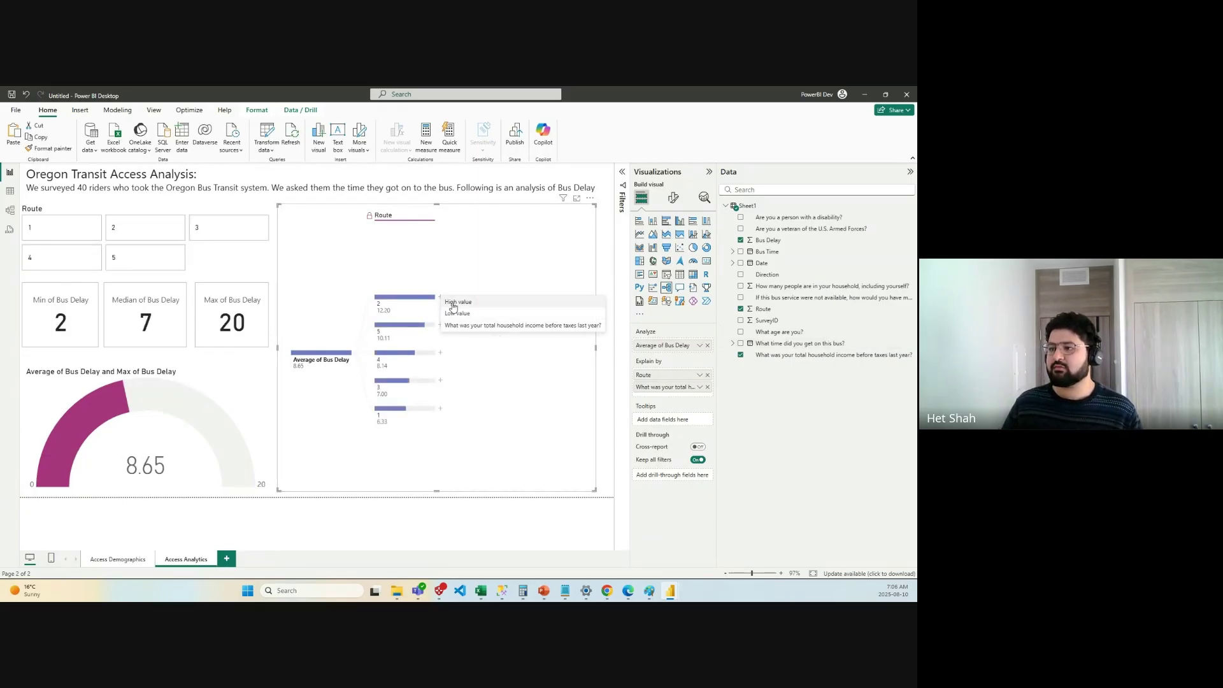
click(488, 326)
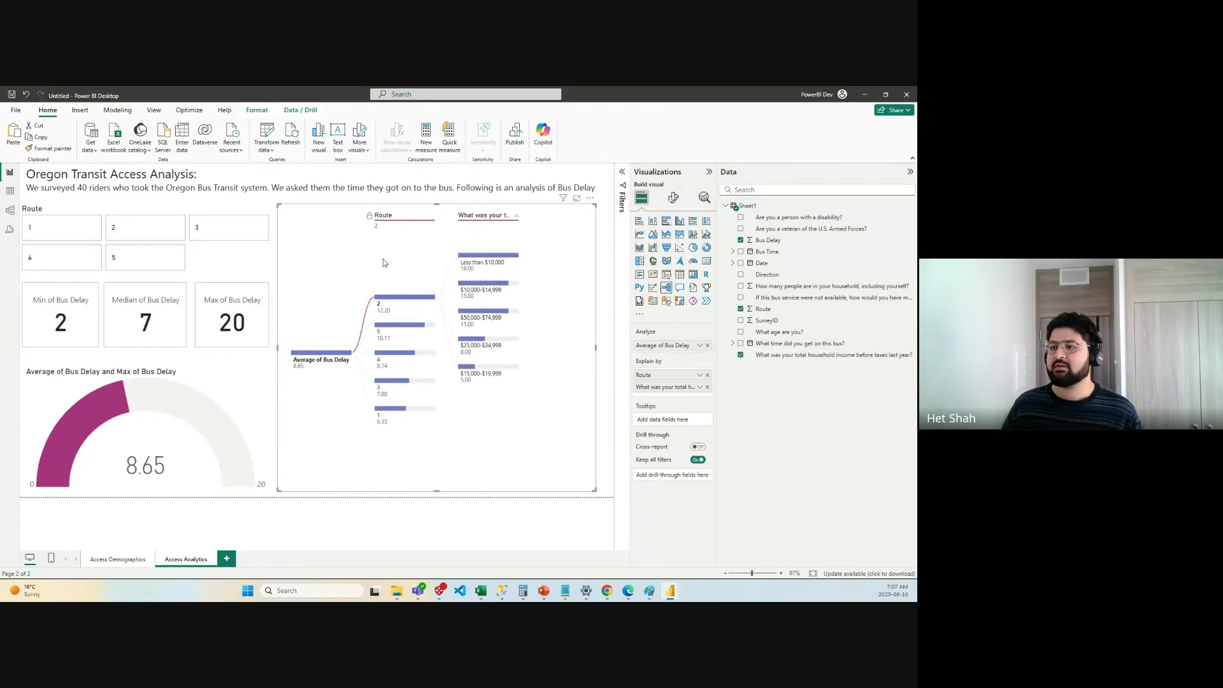
Examine Route 5's household income split and how its $10,000-$14,999 bracket filters the delay cards and gauge.
click(410, 341)
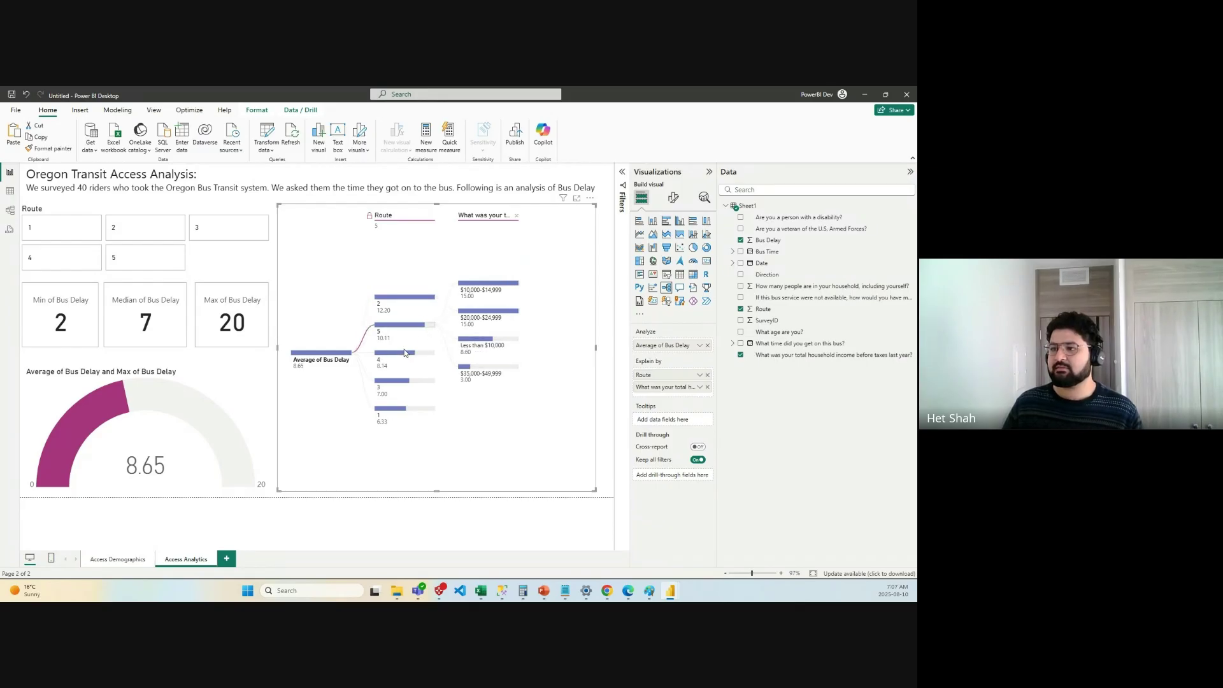
click(488, 283)
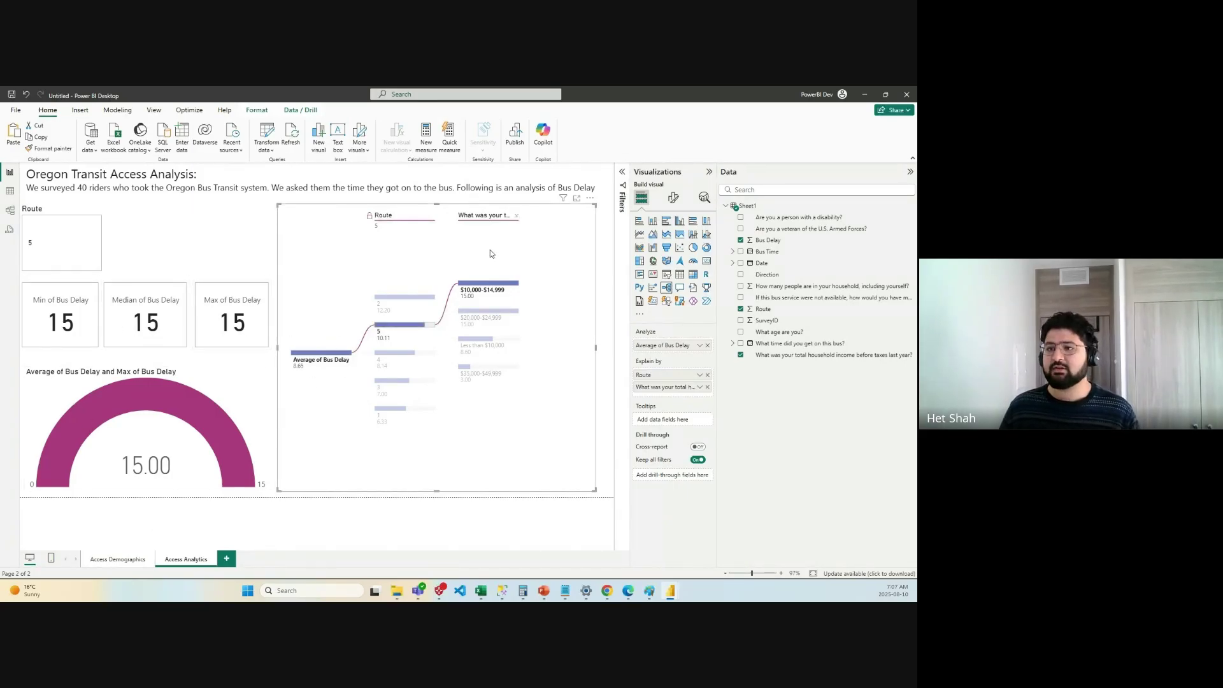
click(493, 318)
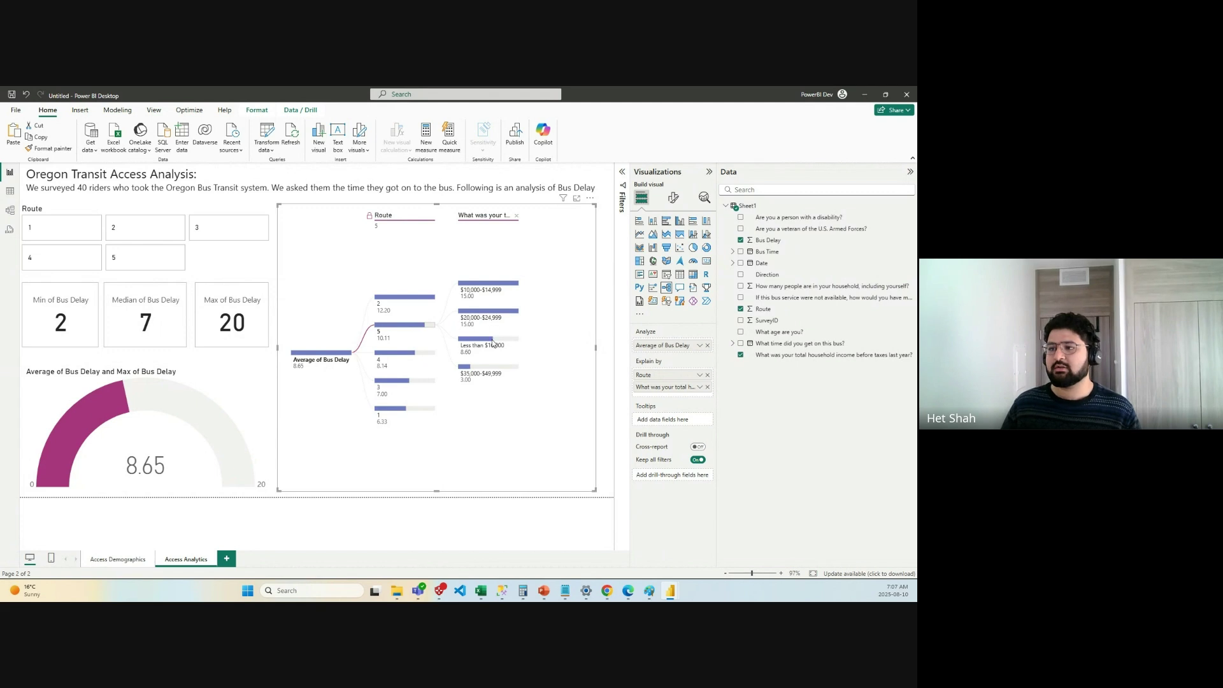
Examine how each of Route 5's household income brackets filters the delay cards and gauge, then clear the selection.
click(495, 340)
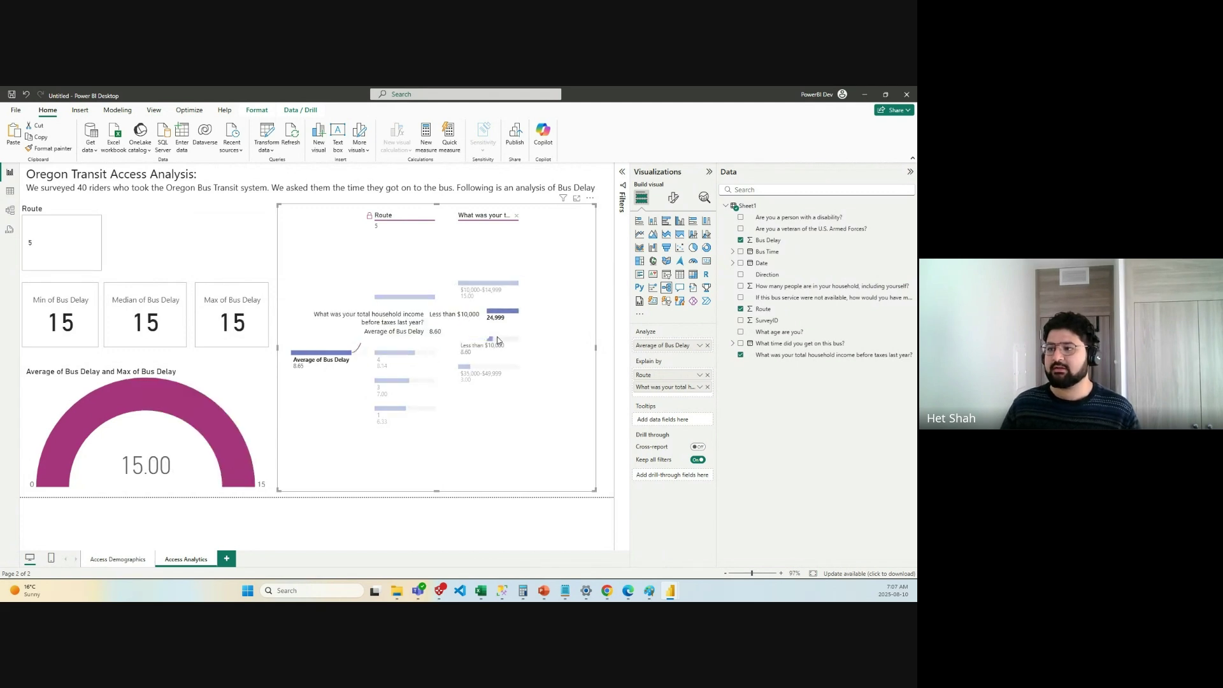
click(487, 367)
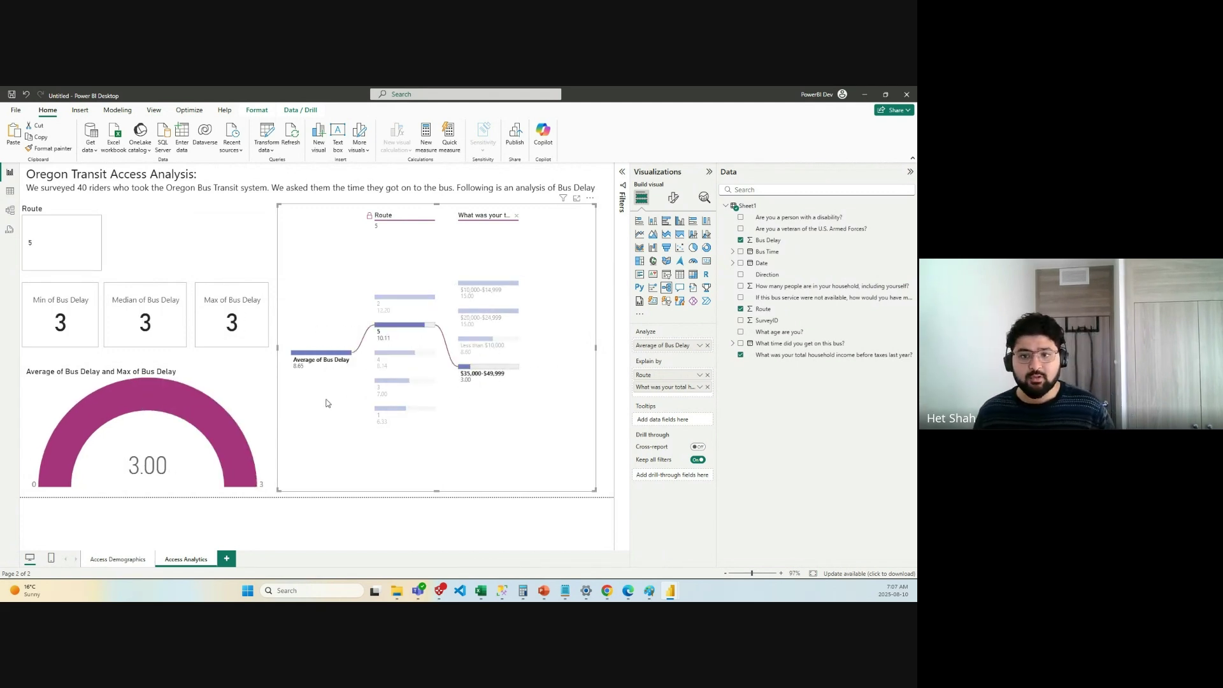
click(483, 330)
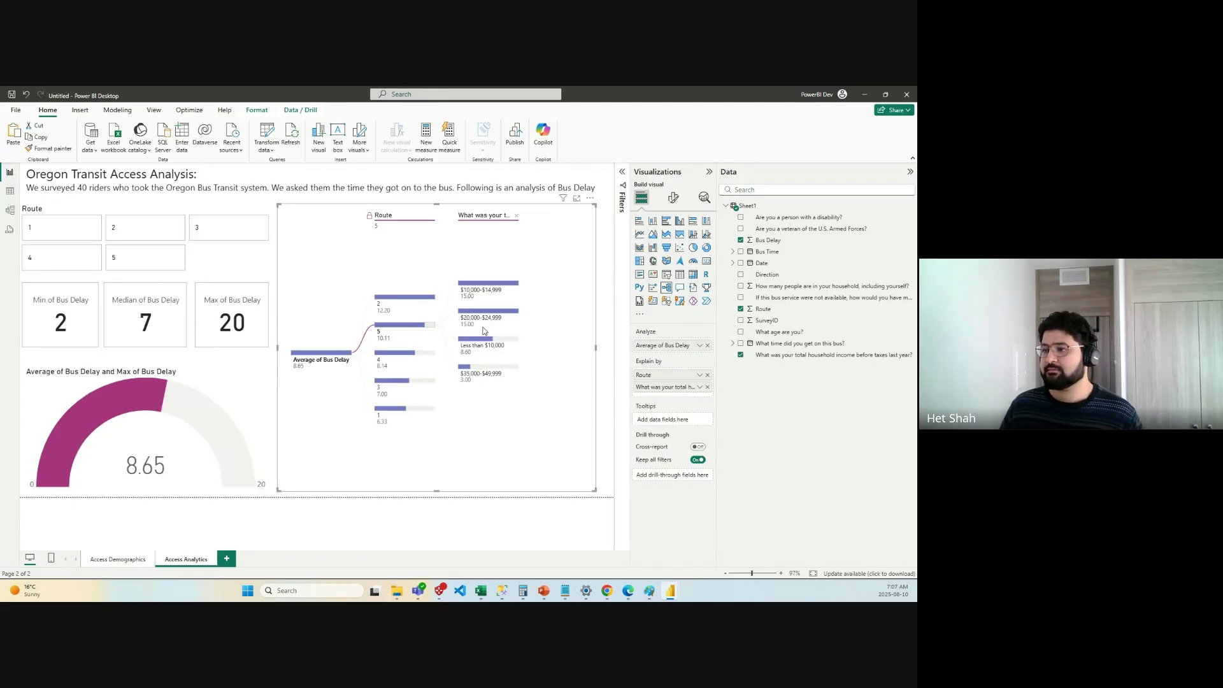
click(486, 339)
click(488, 313)
click(490, 288)
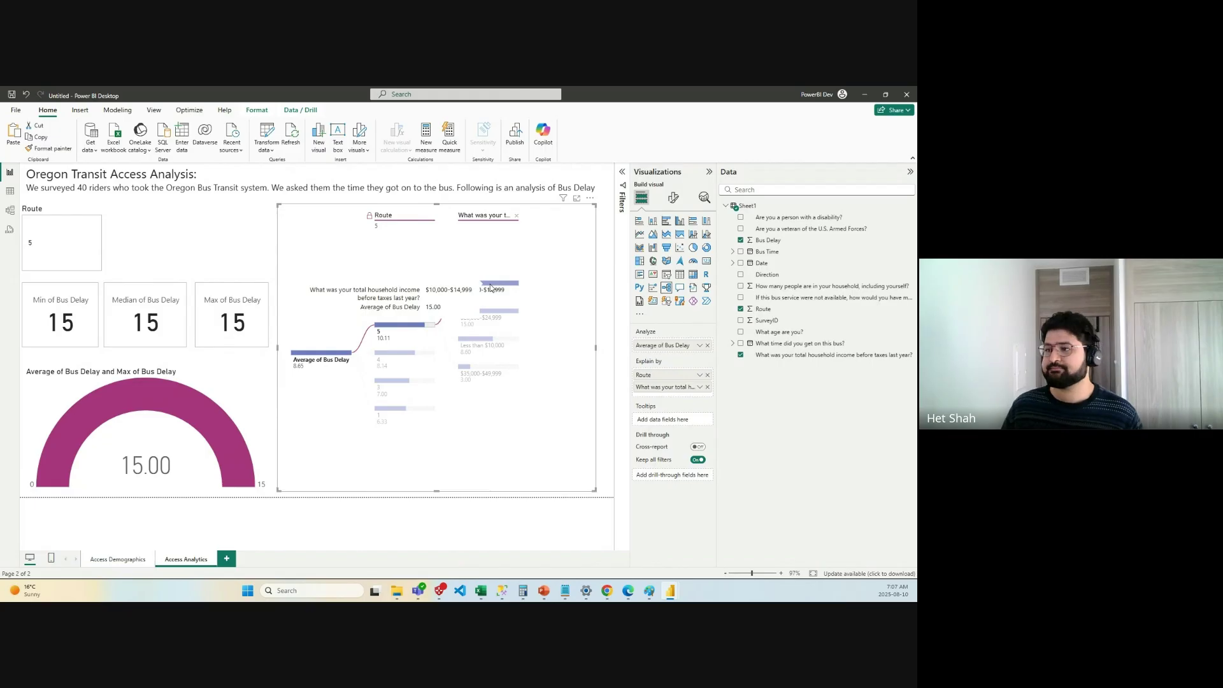
click(537, 433)
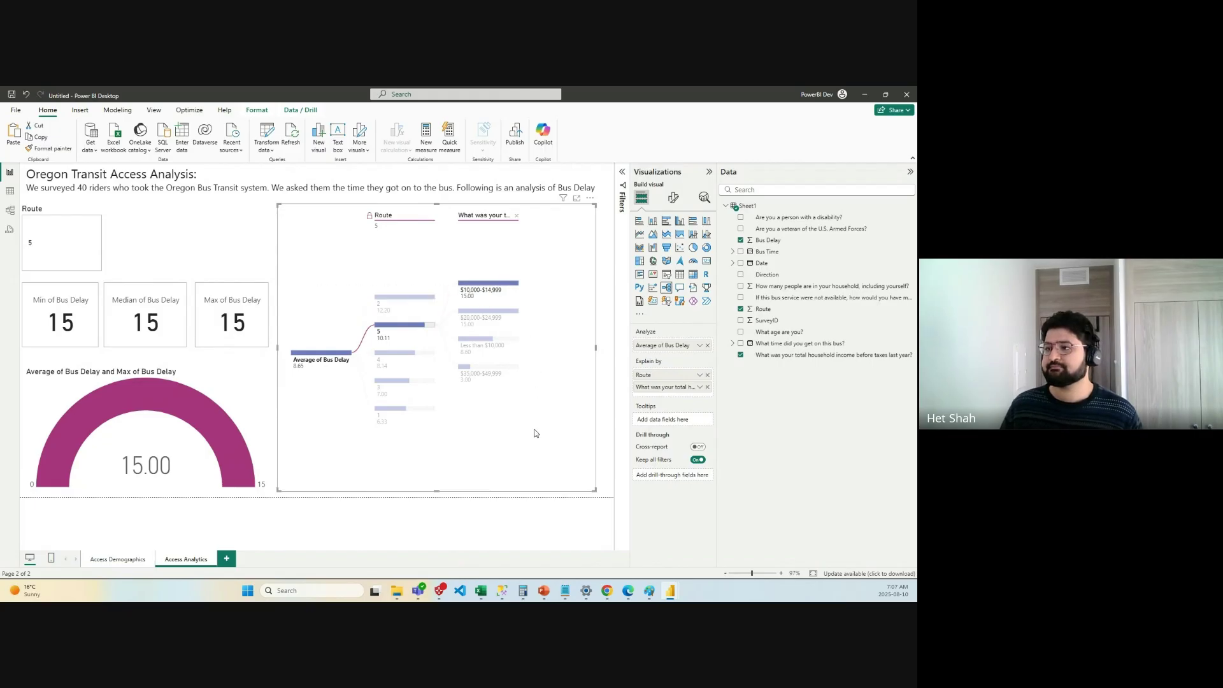
click(607, 229)
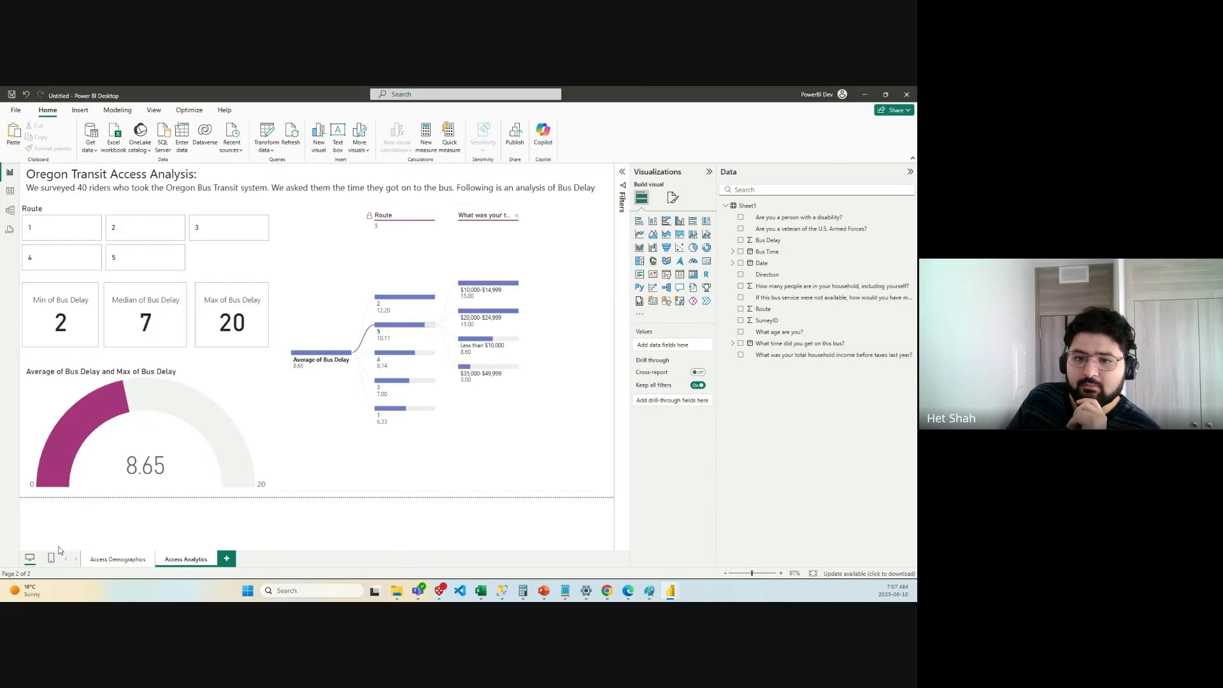
Compare the Access Demographics page with the Access Analytics page, ending on Access Analytics.
click(141, 564)
click(187, 561)
click(115, 561)
click(180, 560)
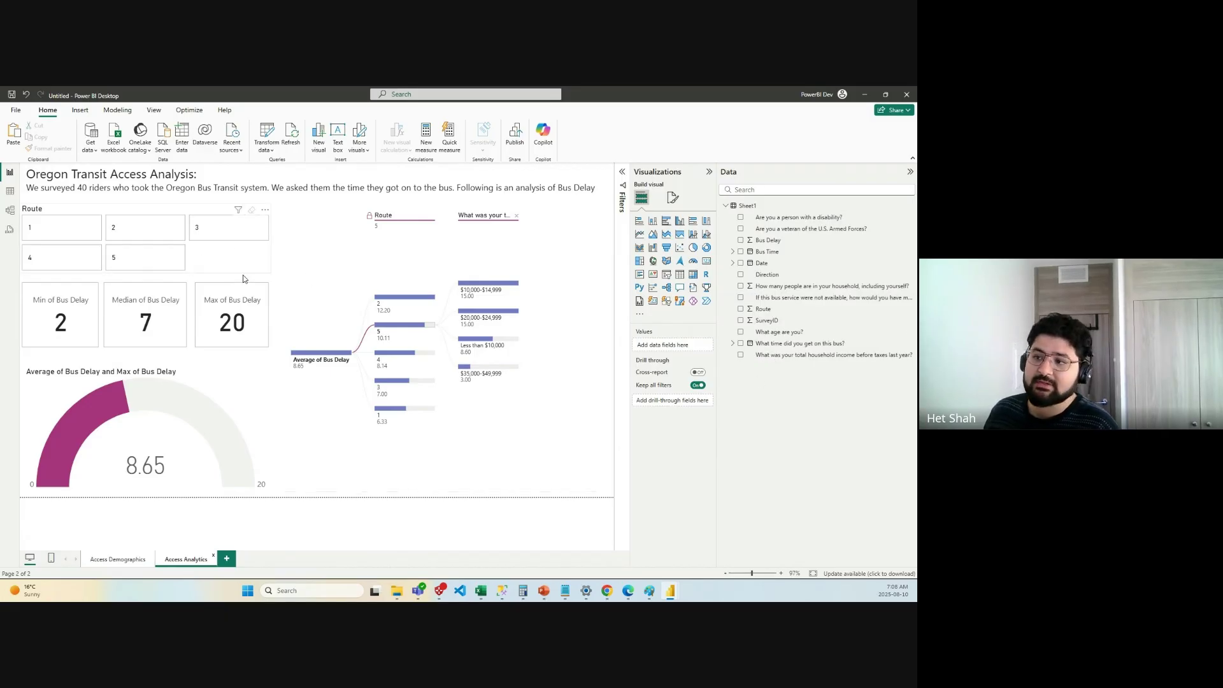
click(123, 559)
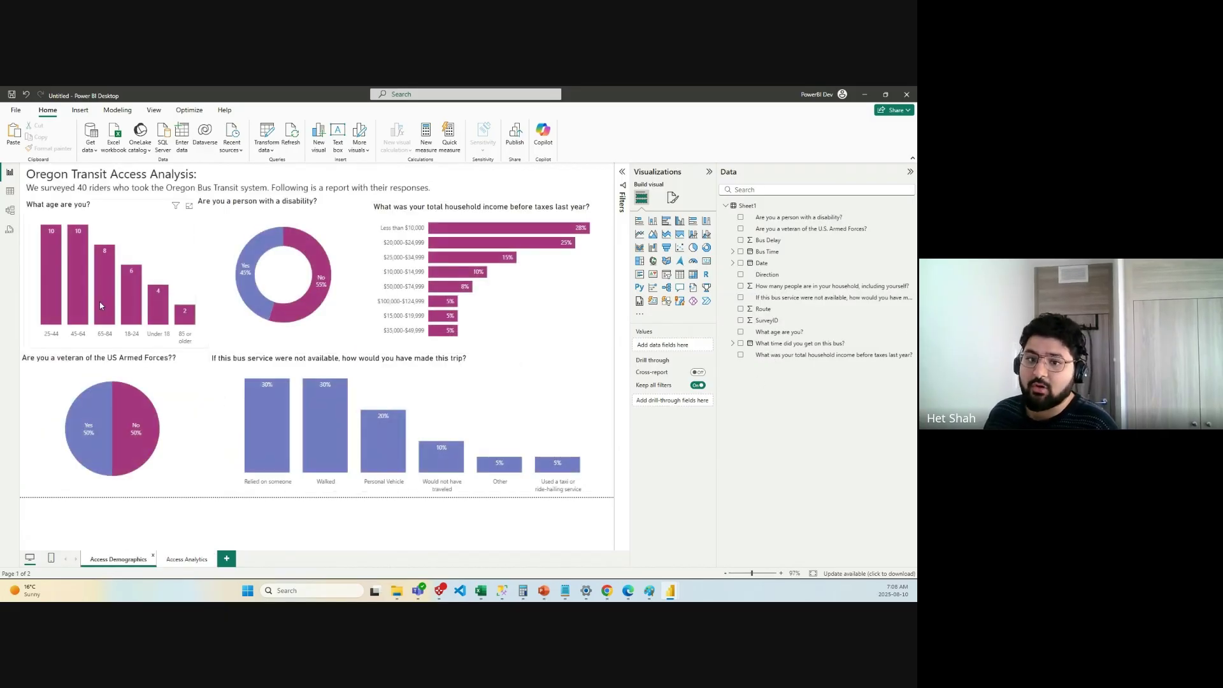
click(187, 559)
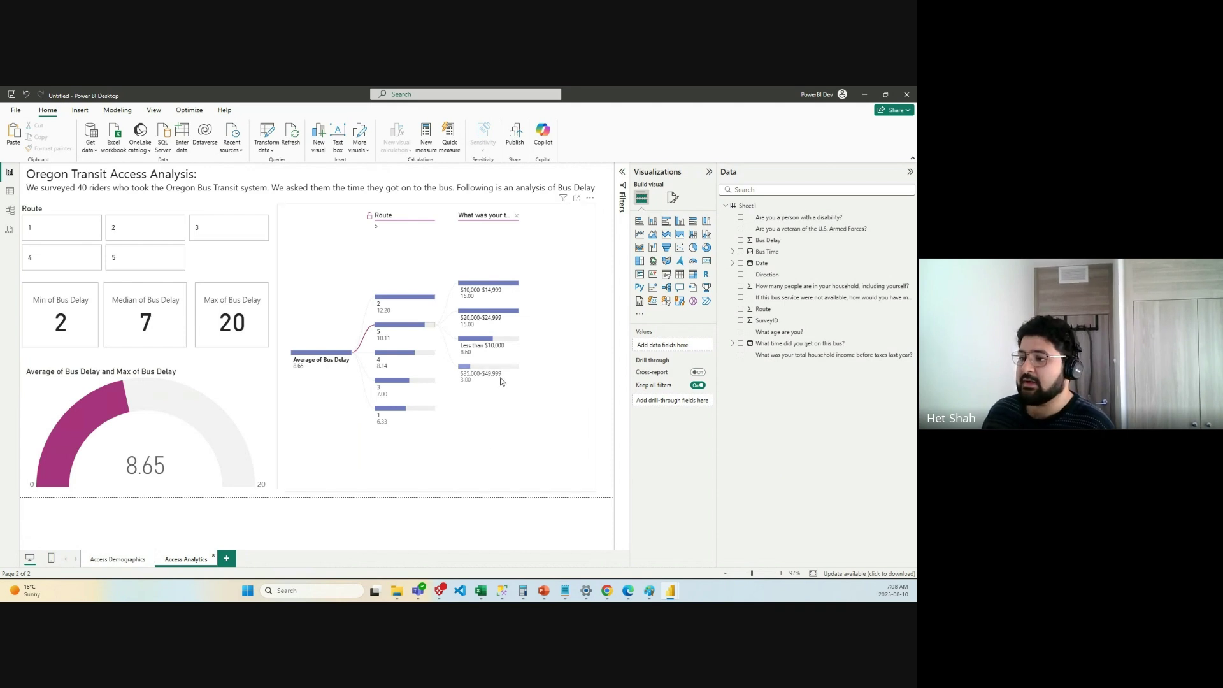
Check the delay cards and gauge for Route 5's $20,000-$24,999, Less than $10,000 and $35,000-$49,999 income brackets.
click(490, 447)
click(488, 312)
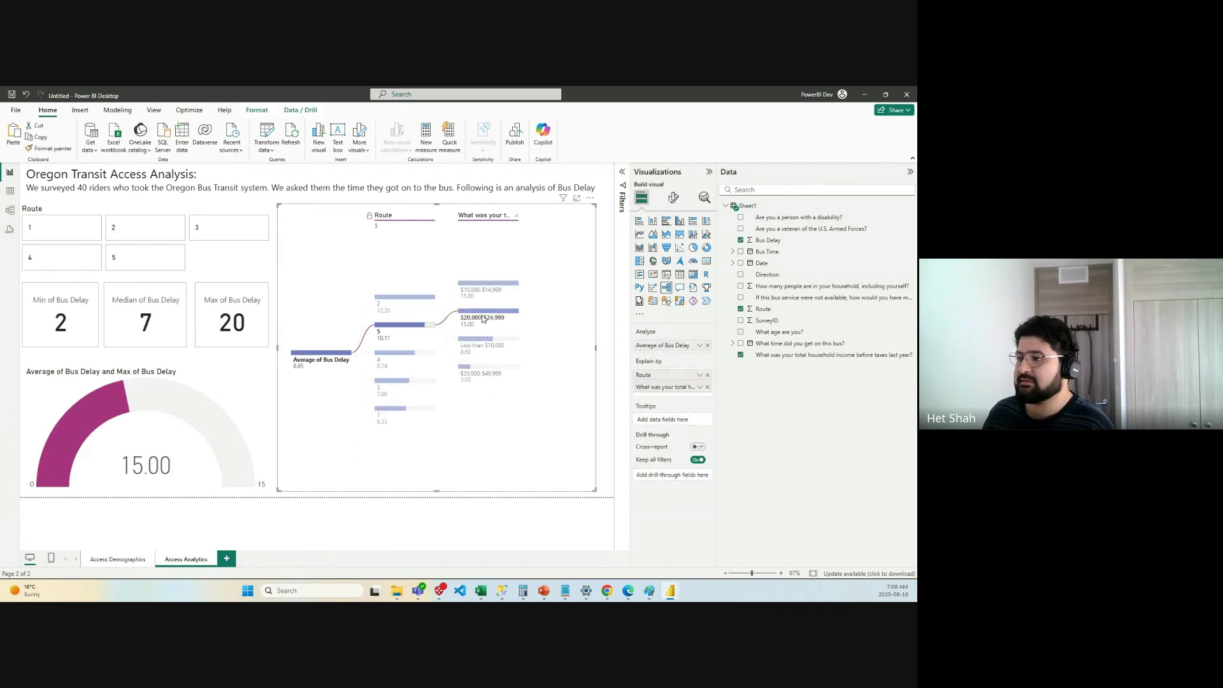
click(484, 339)
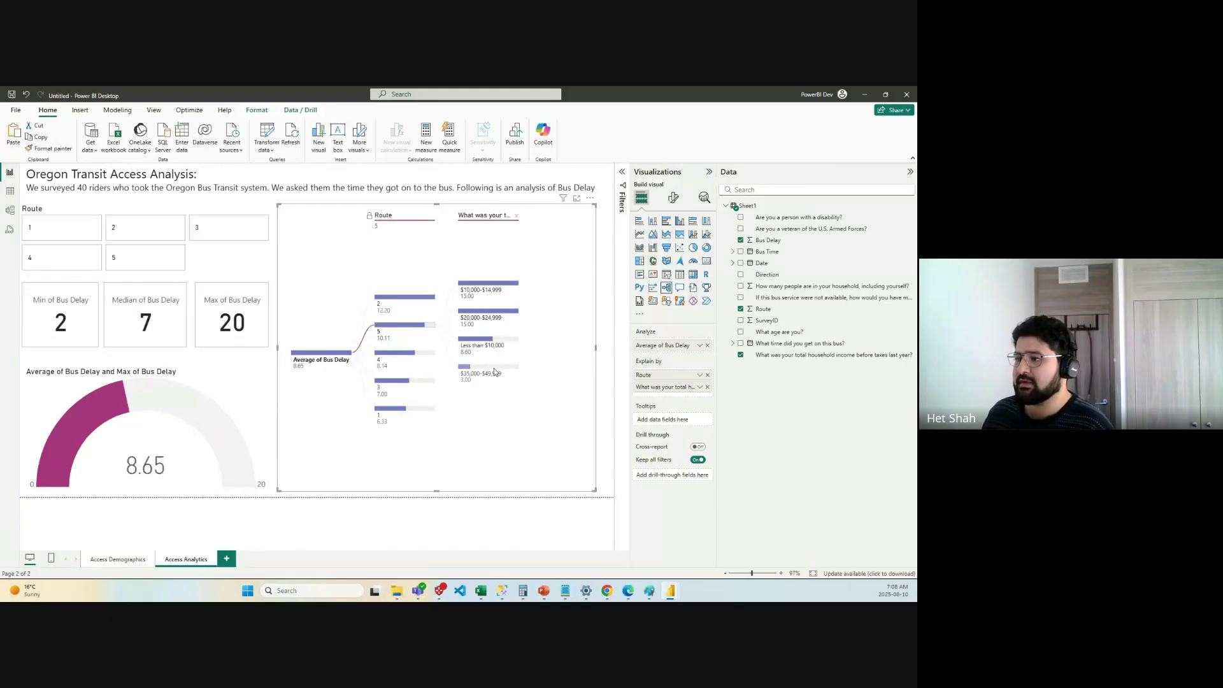
click(470, 370)
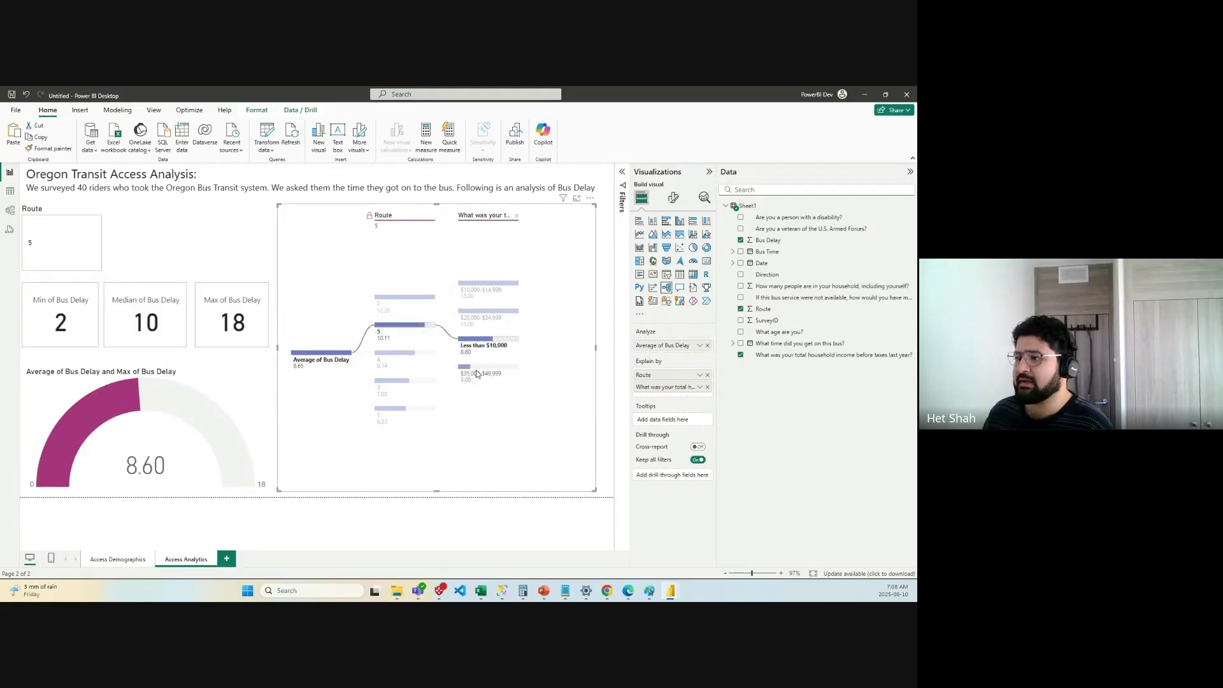
click(407, 534)
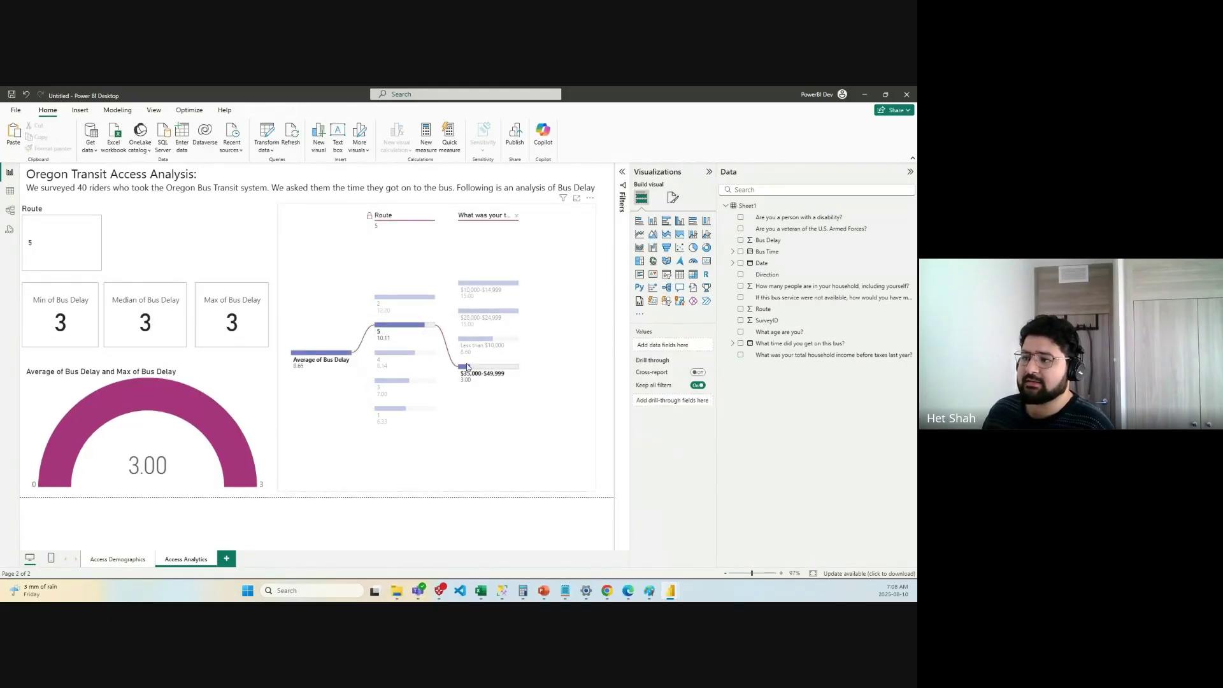
Collapse the decomposition tree to Average of Bus Delay and expand it again by Route only.
click(390, 335)
click(322, 353)
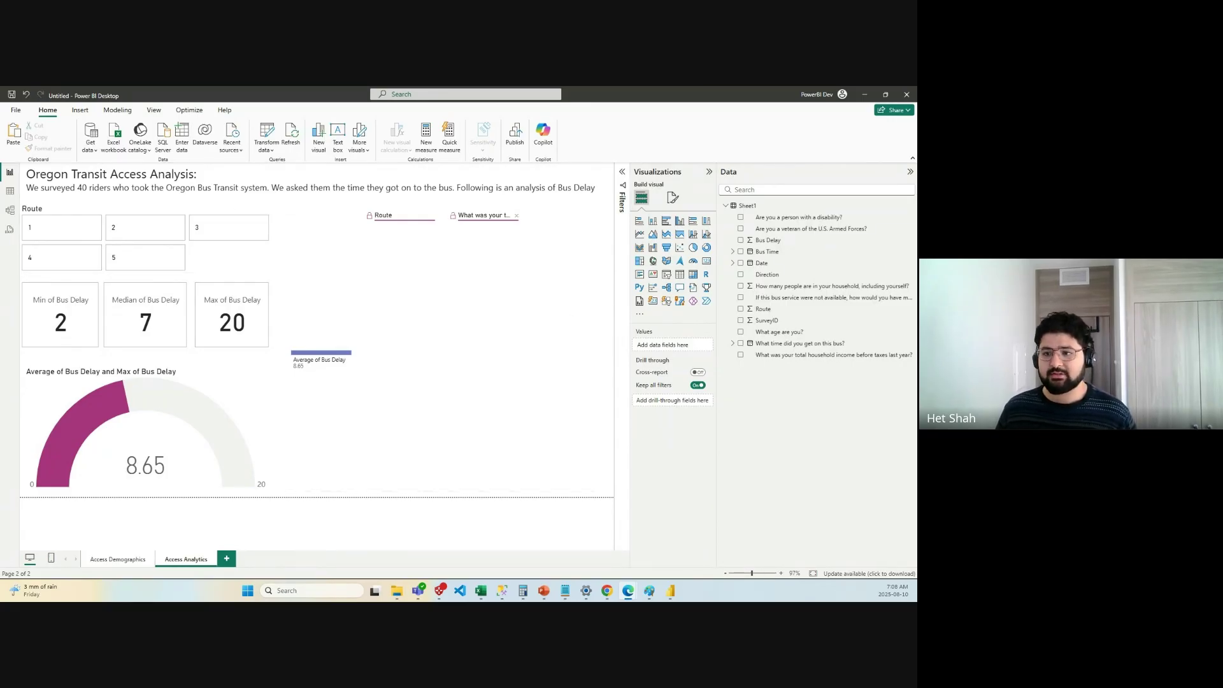
click(339, 361)
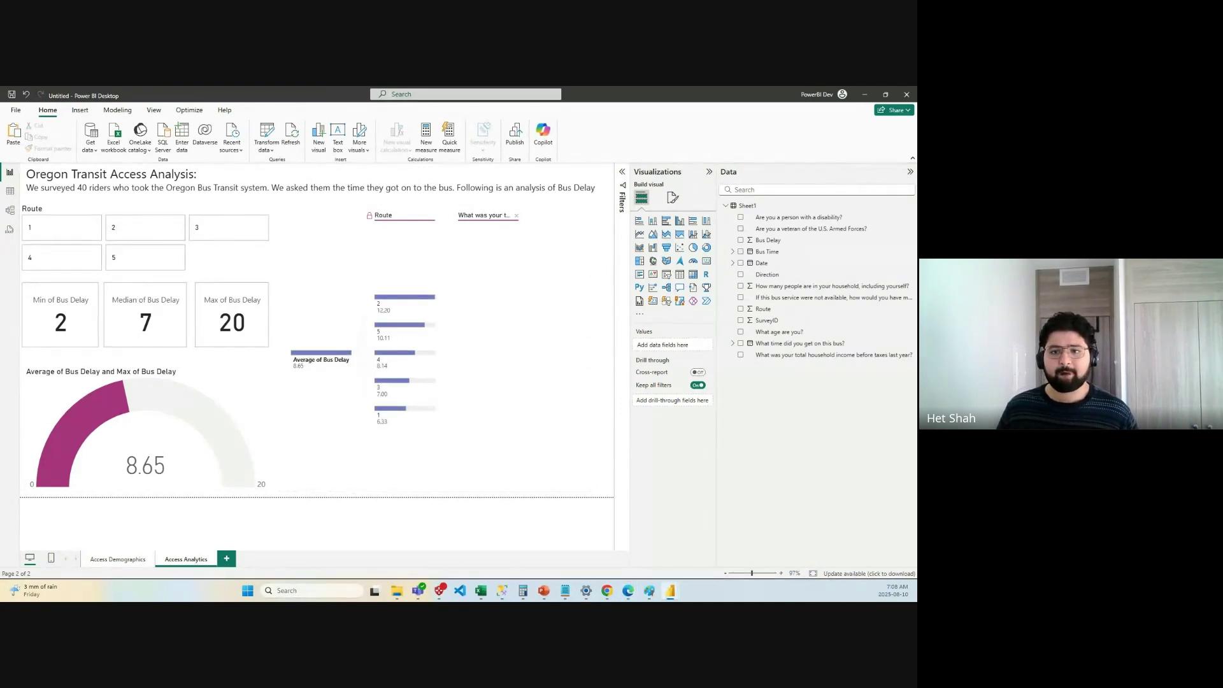
click(628, 590)
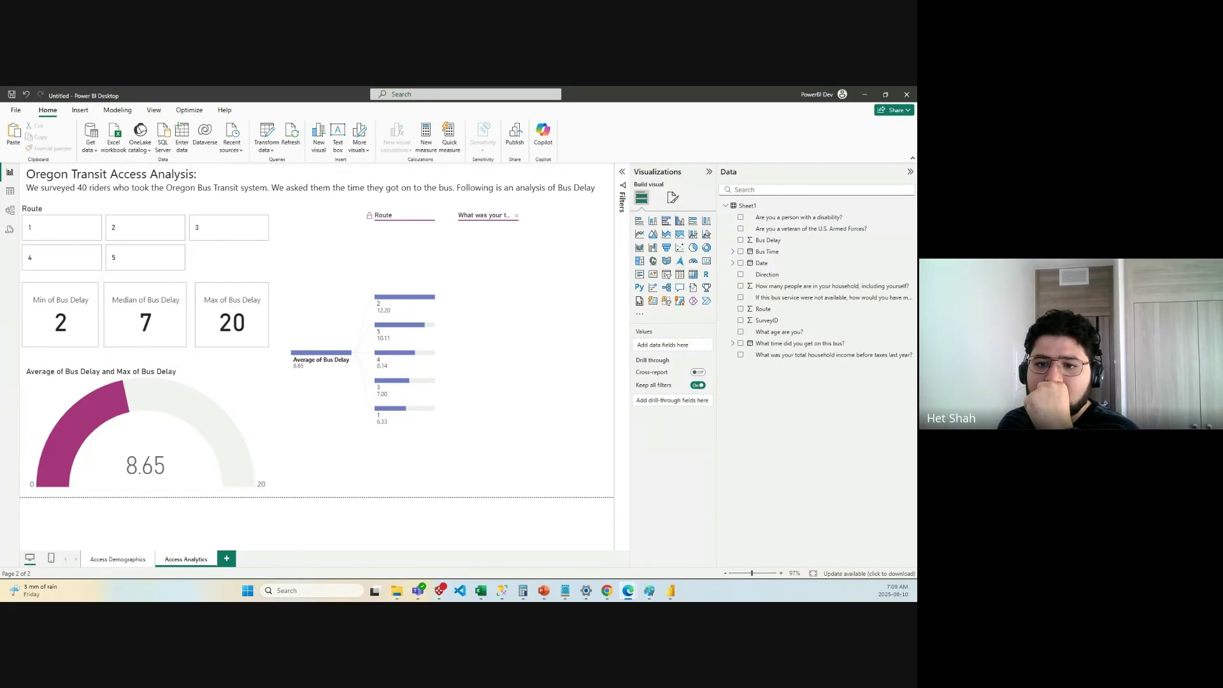
Show the Access Demographics page with the Data and Visualizations panes collapsed to enlarge the report canvas.
click(115, 560)
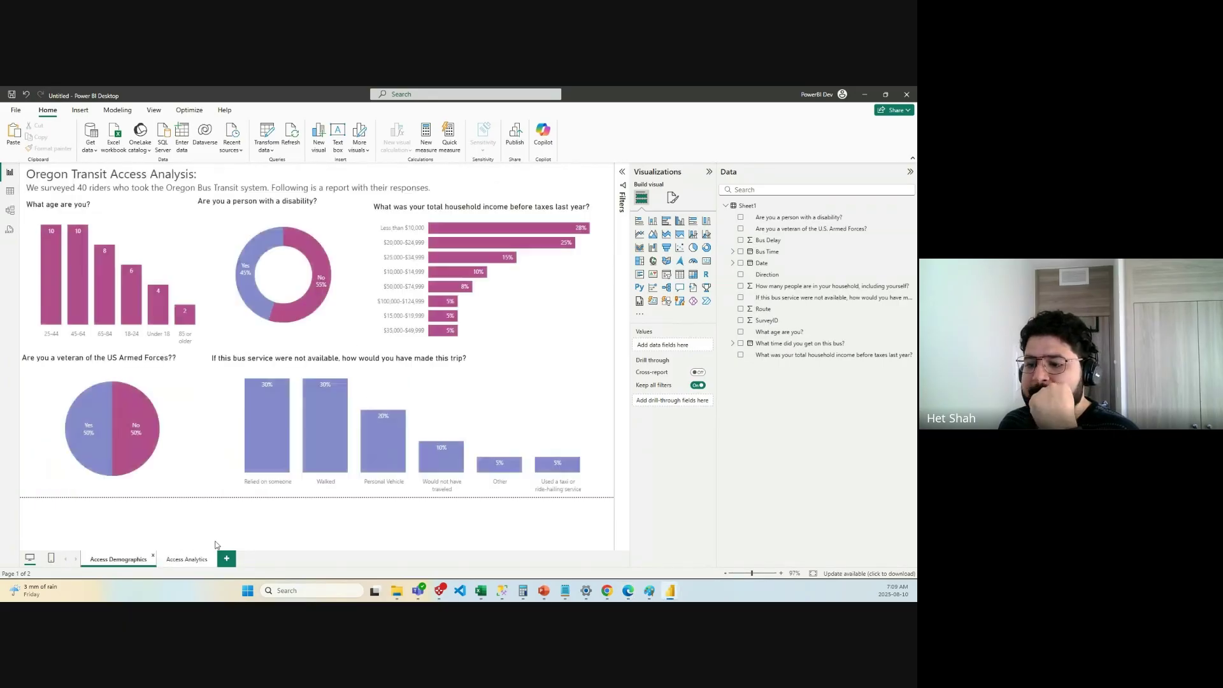
click(186, 560)
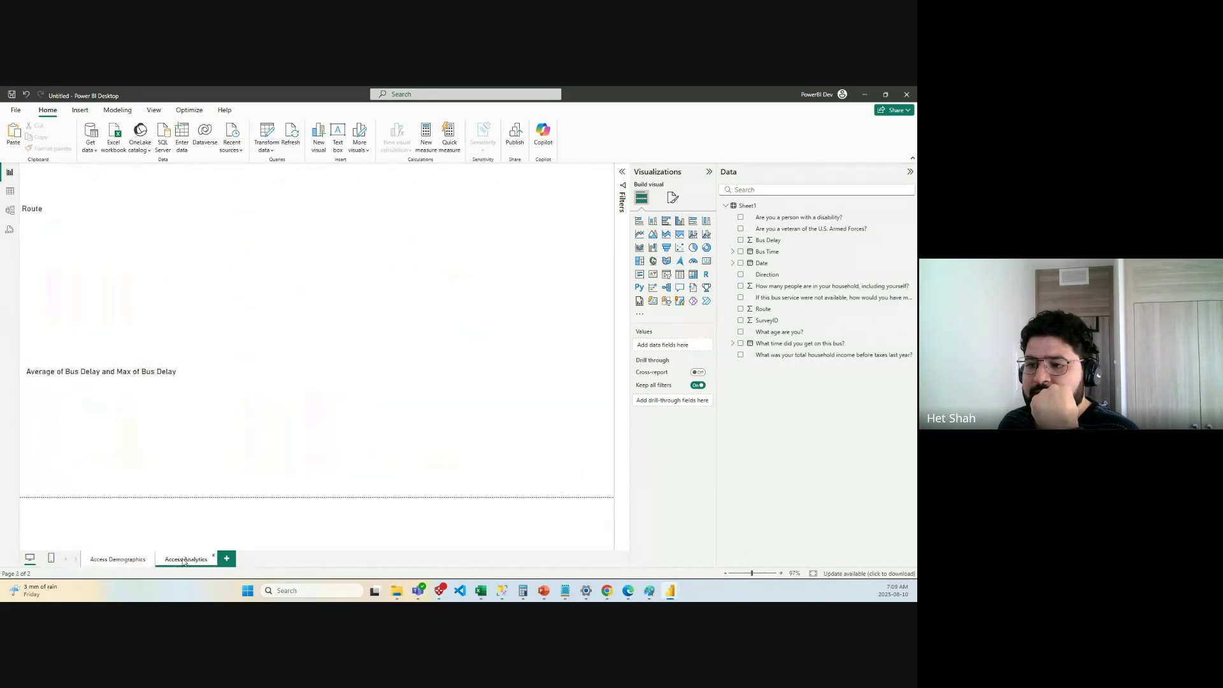
click(121, 559)
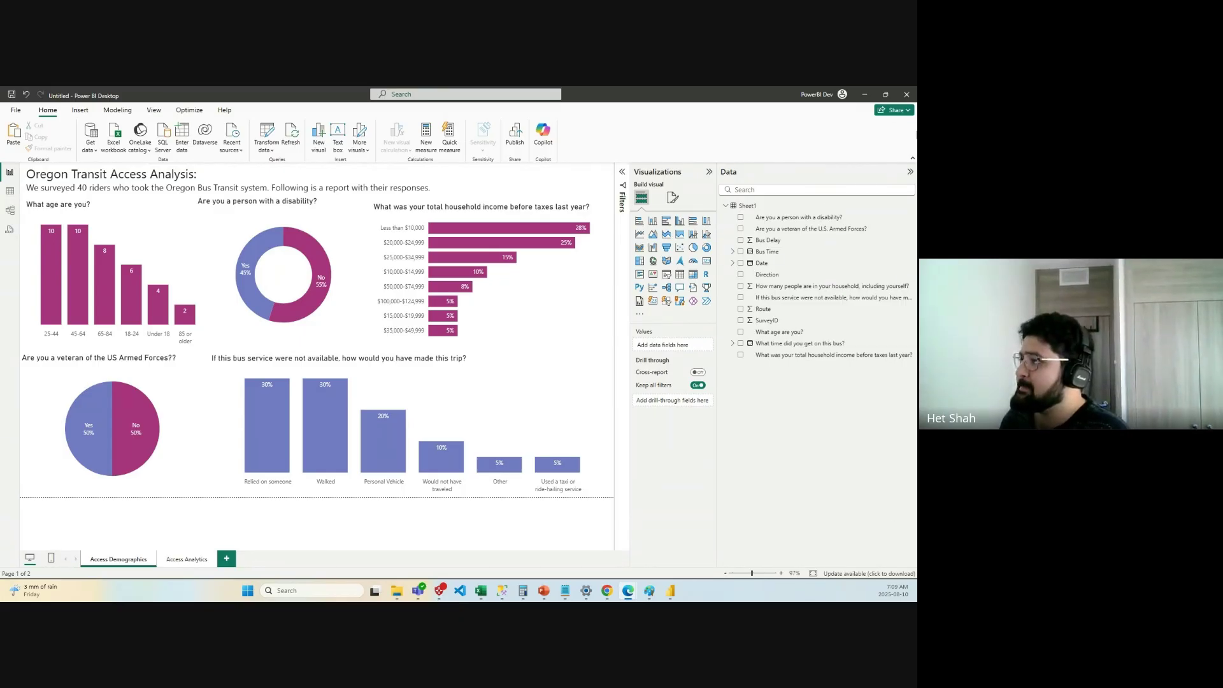
click(911, 172)
click(882, 172)
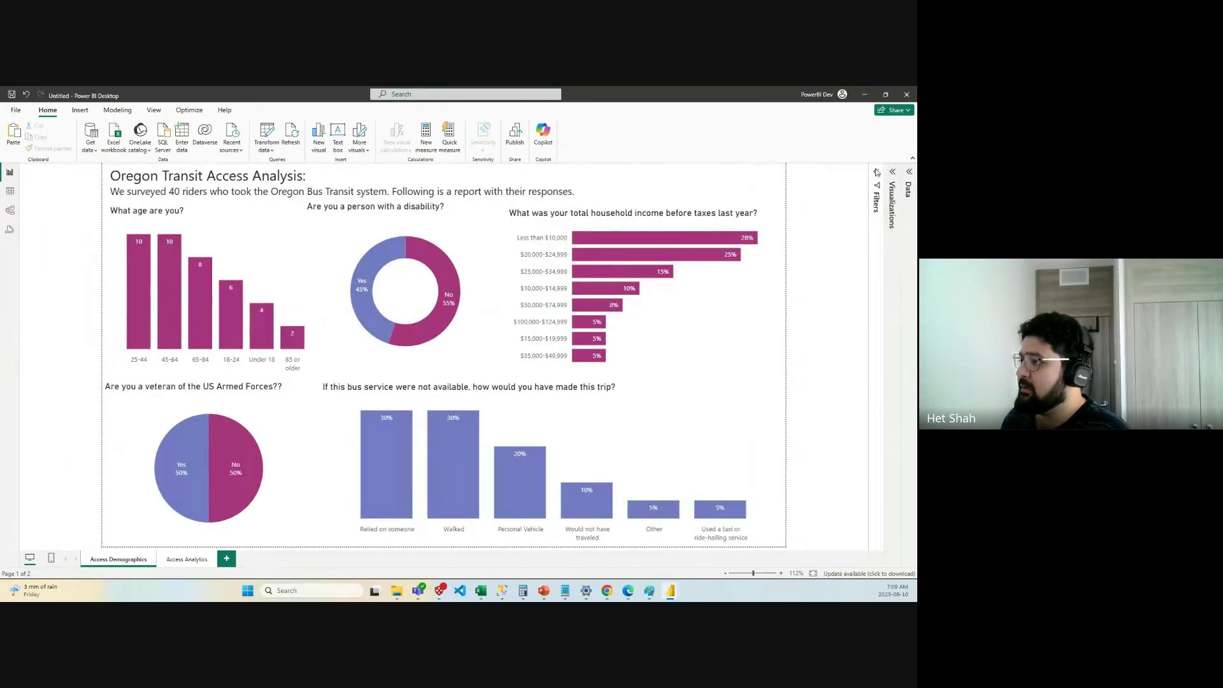
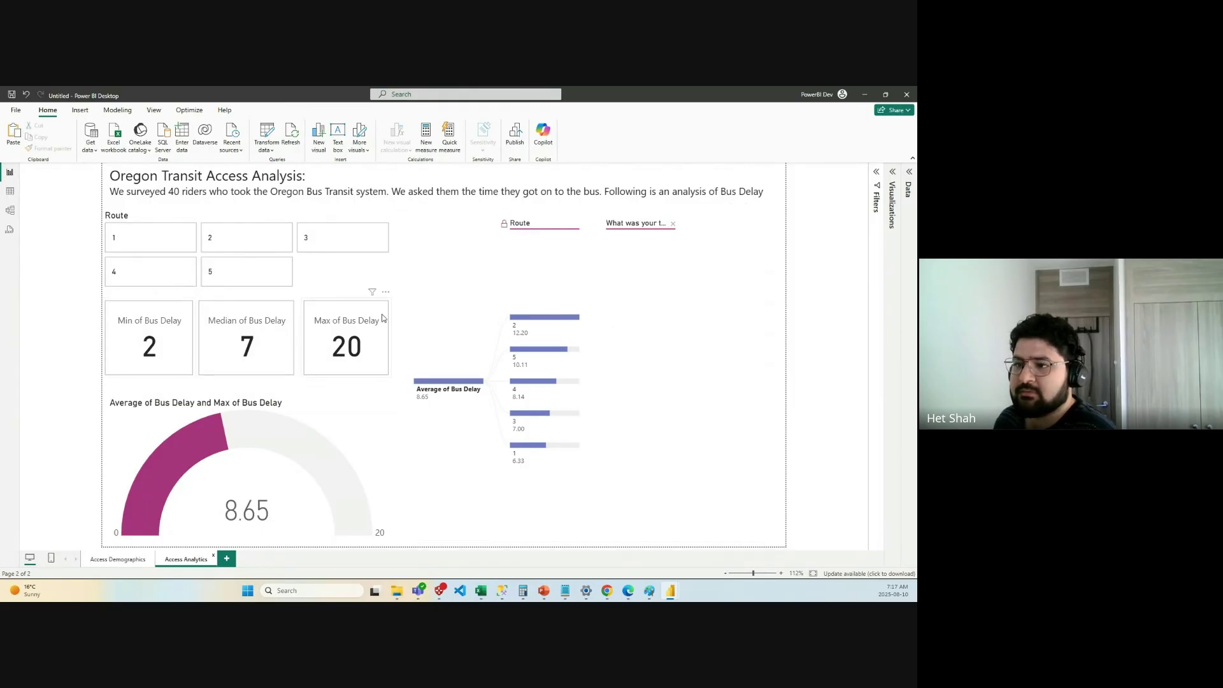
Look through the Max of Bus Delay card's callout value, title and other general formatting options and its data fields.
click(344, 322)
right_click(344, 322)
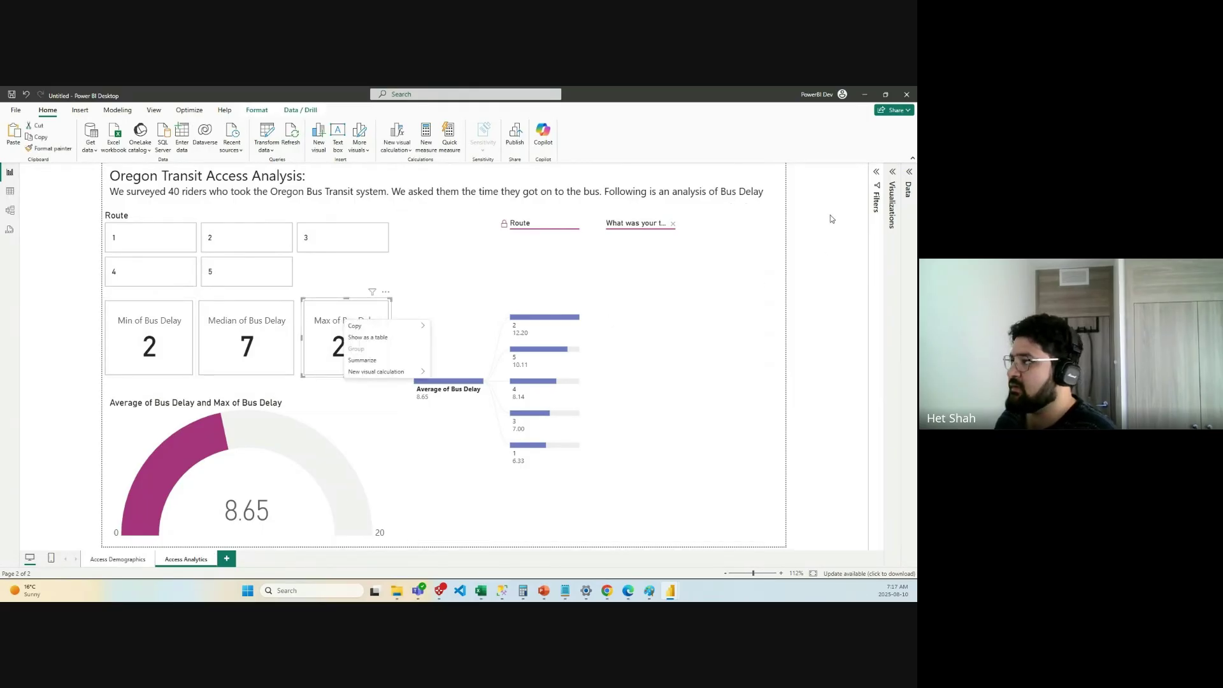
click(893, 173)
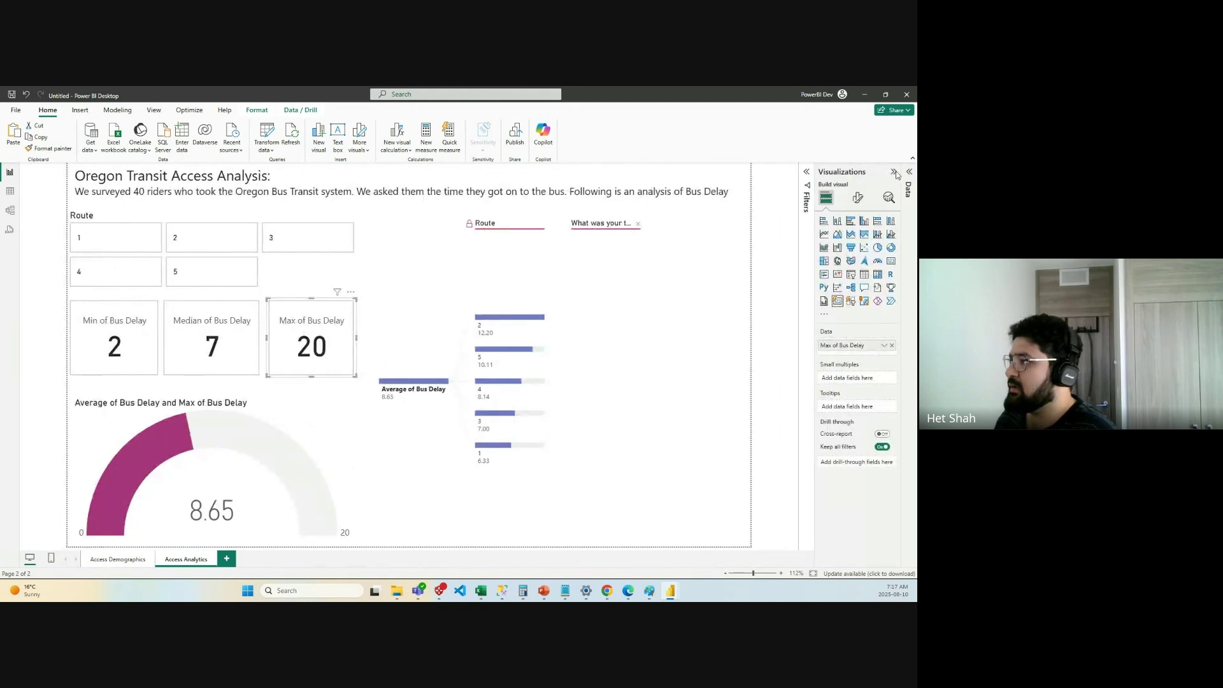
click(857, 197)
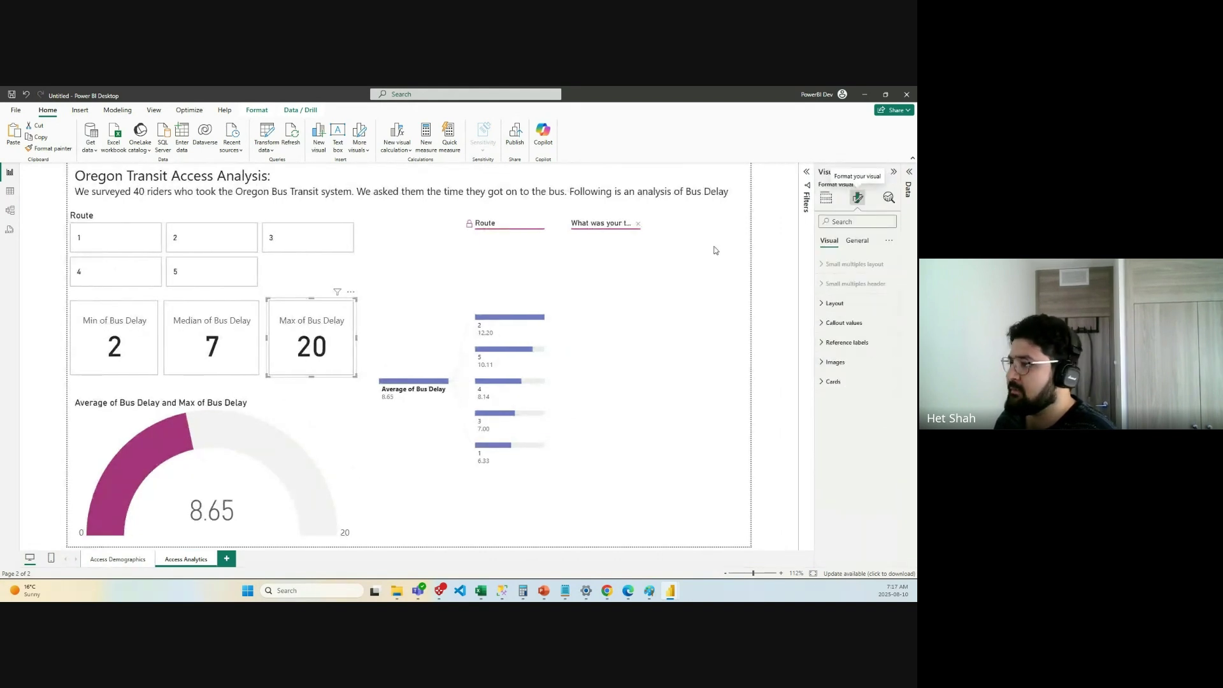
click(844, 323)
scroll(851, 446, down, 3)
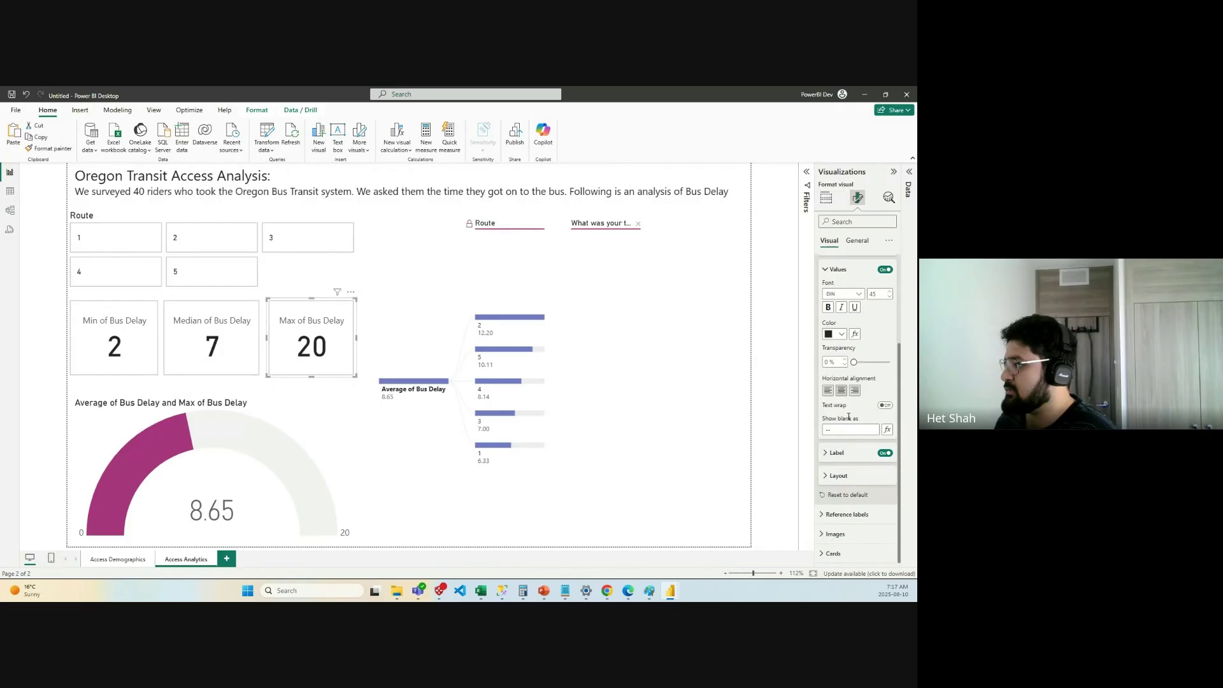
scroll(848, 299, up, 2)
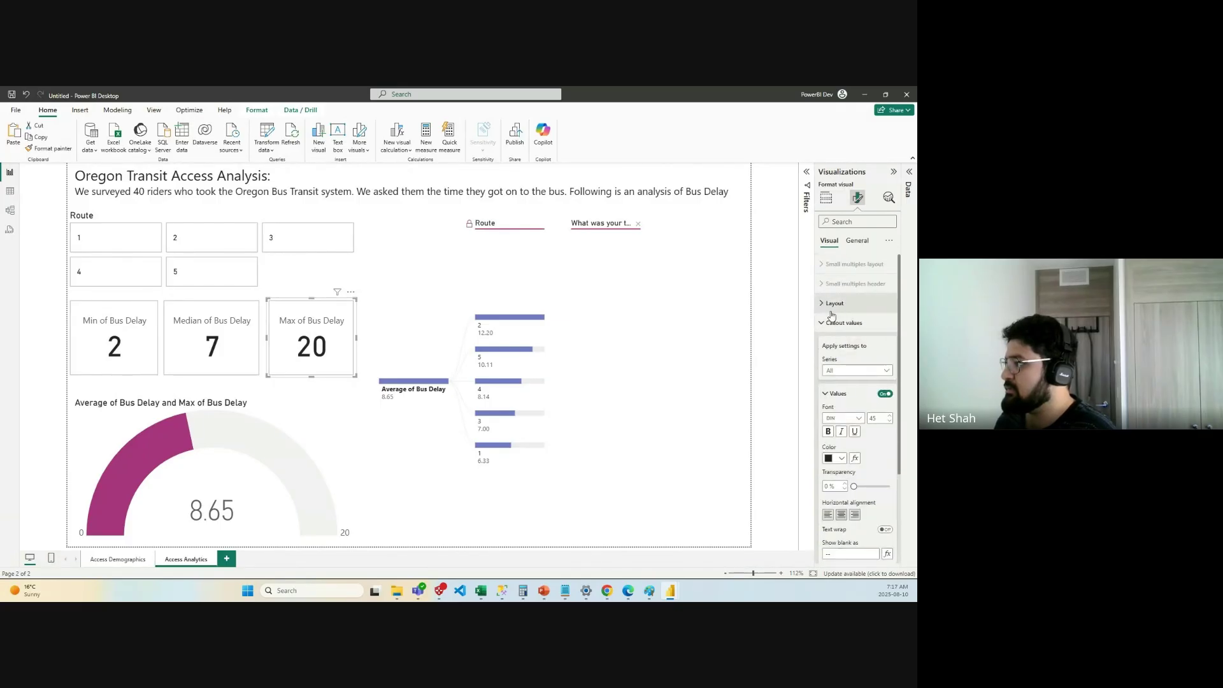
click(858, 241)
click(834, 304)
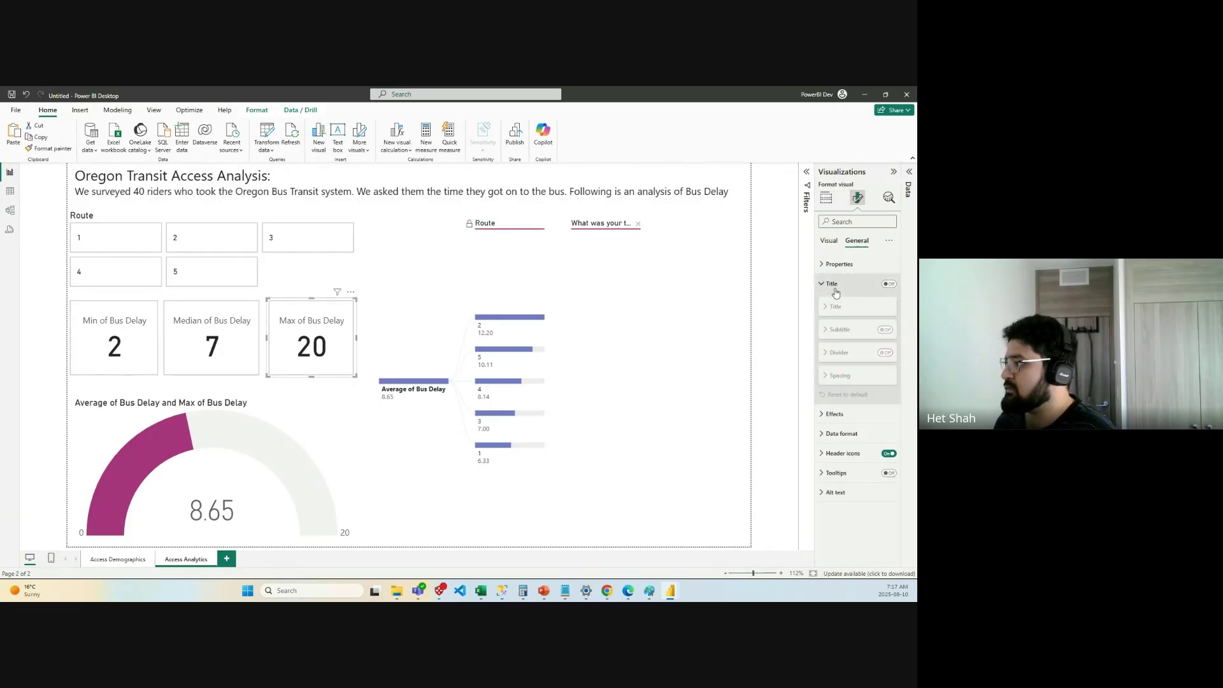
click(835, 303)
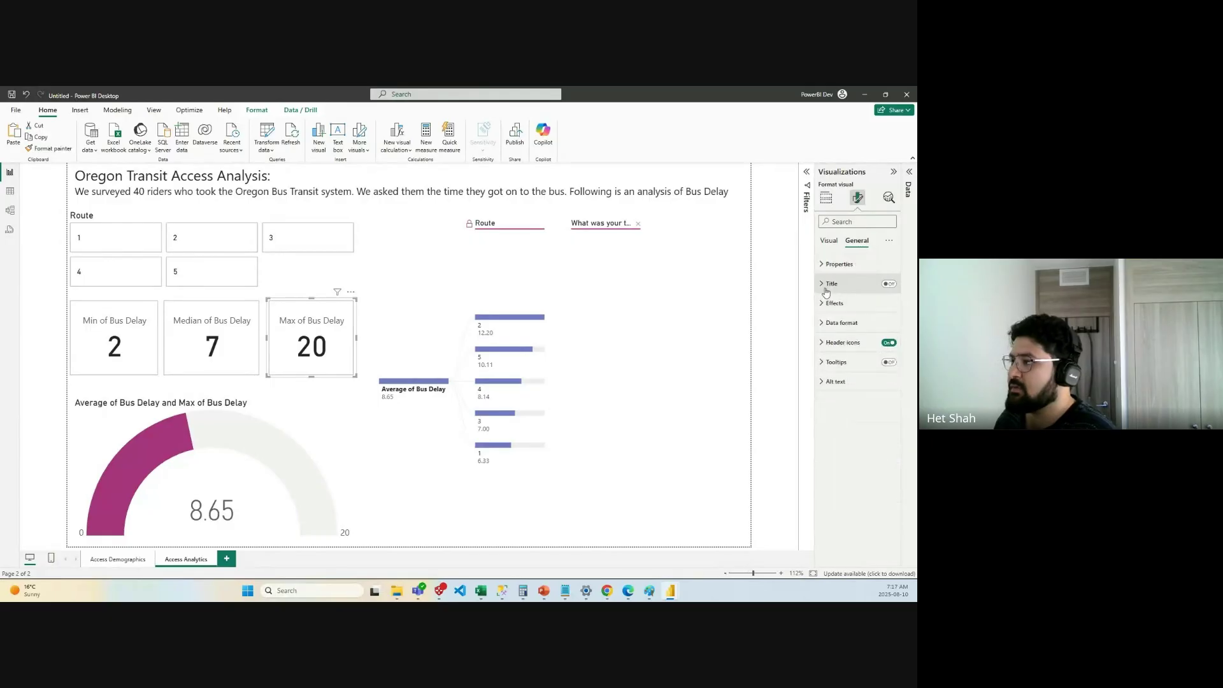
click(826, 198)
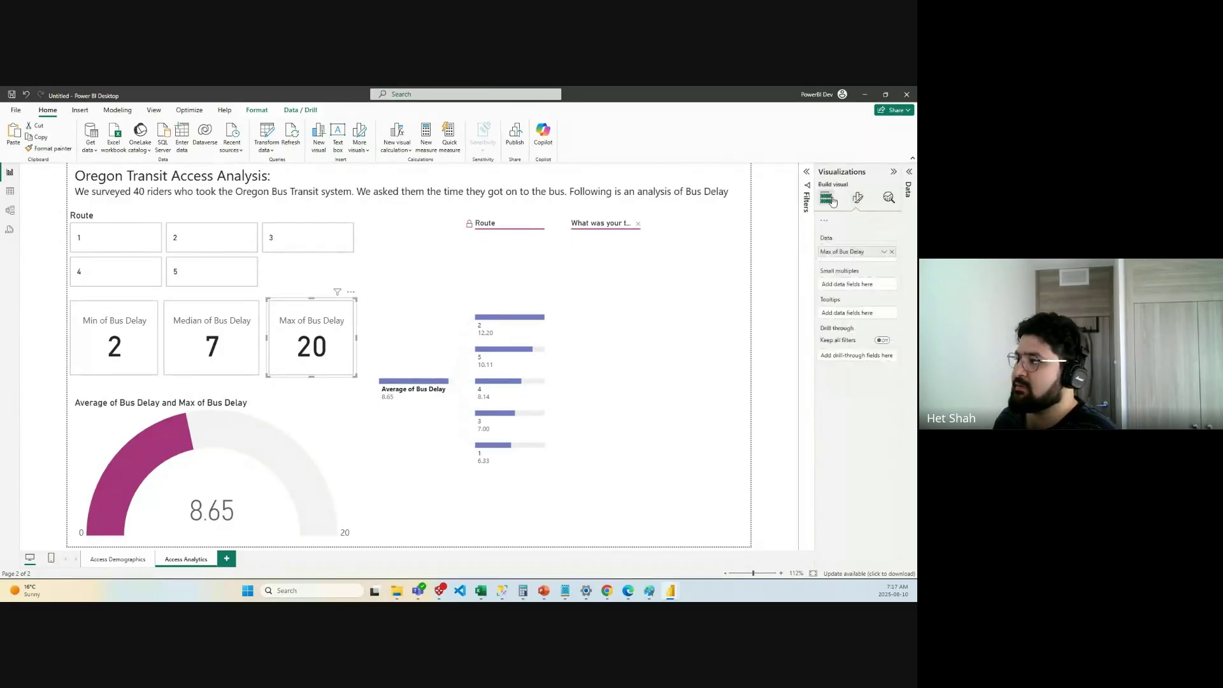
click(894, 172)
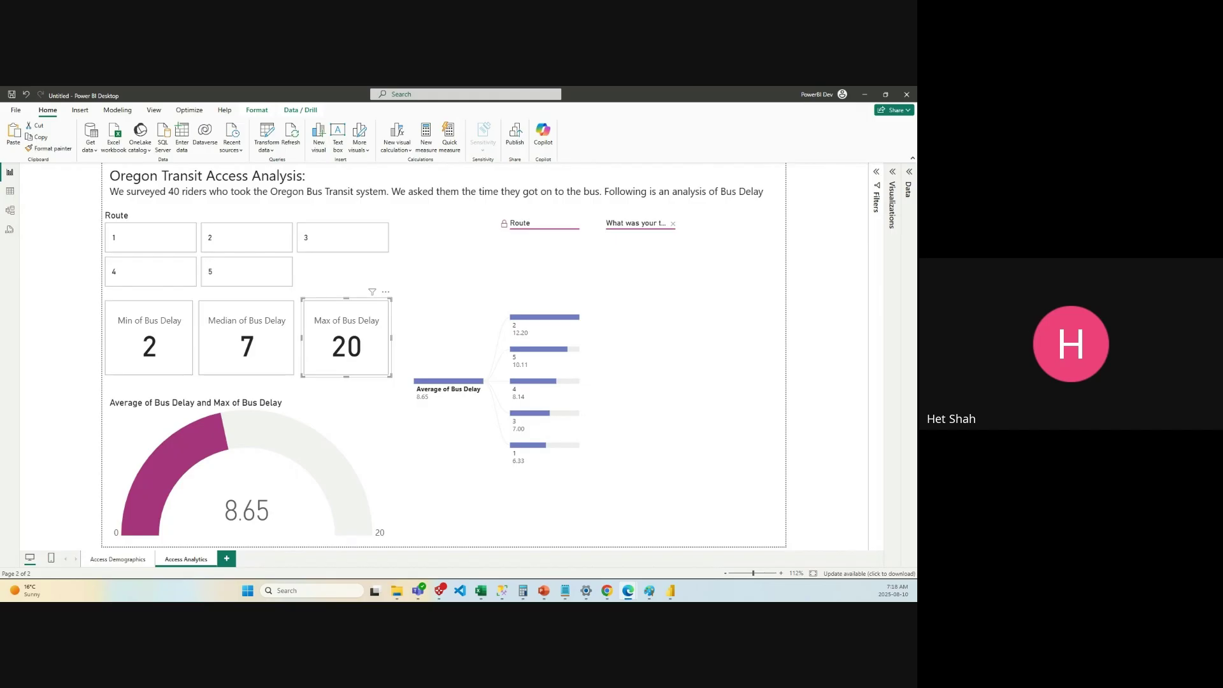
Expand Route 2 by household income in the Access Analytics decomposition tree and filter the page by its $15,000-$19,999 bracket.
click(117, 564)
click(187, 559)
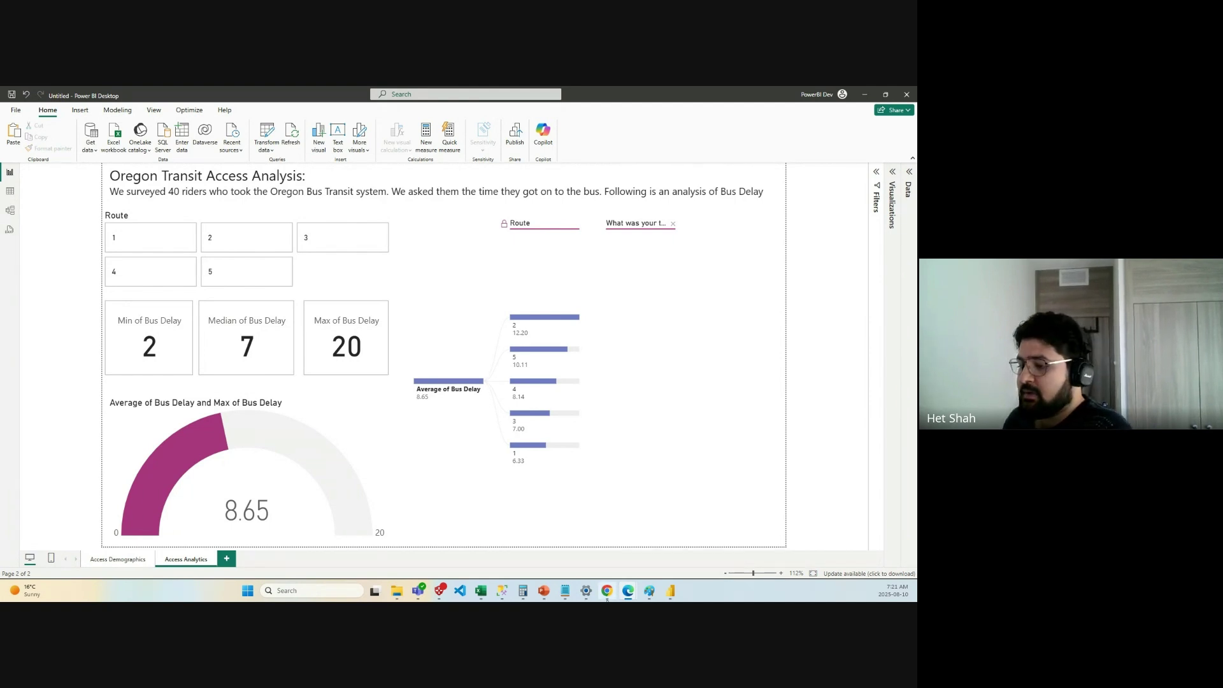
click(631, 300)
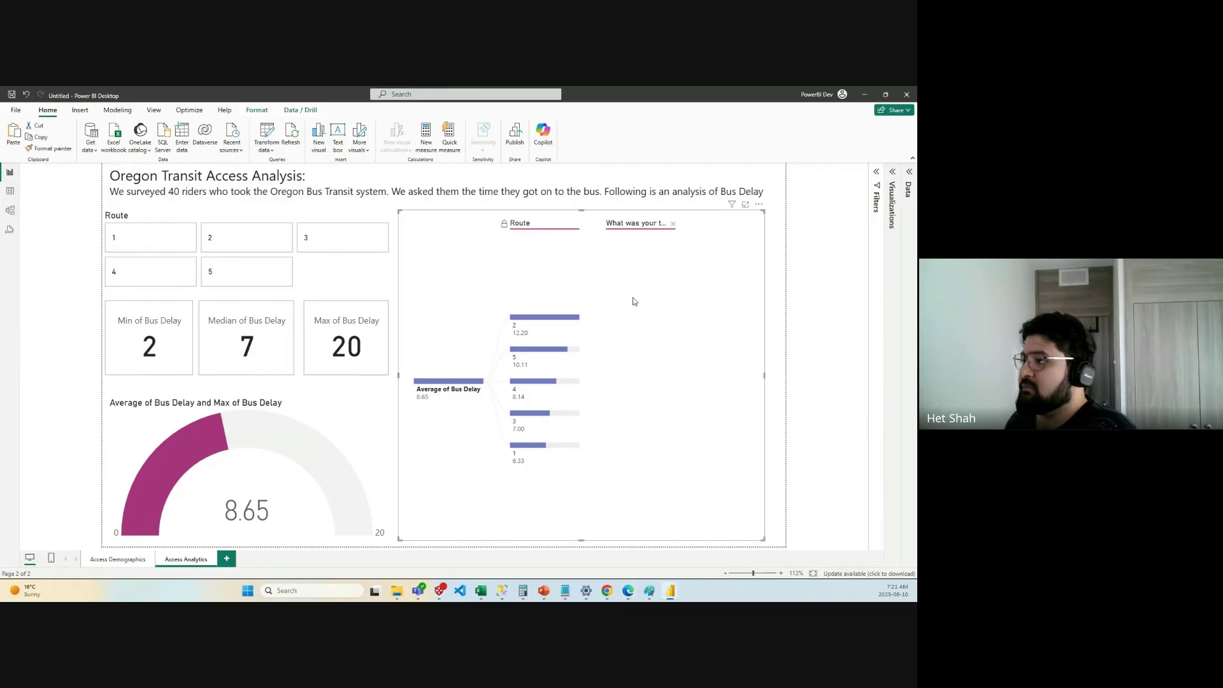
click(550, 316)
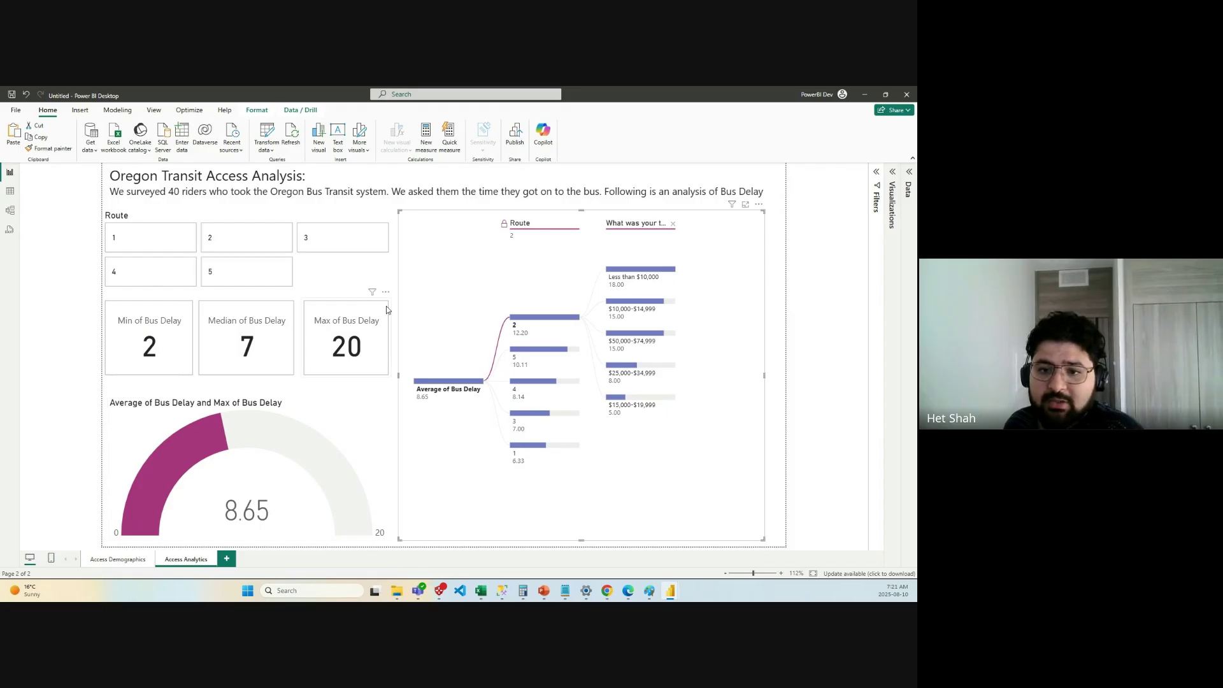
click(910, 172)
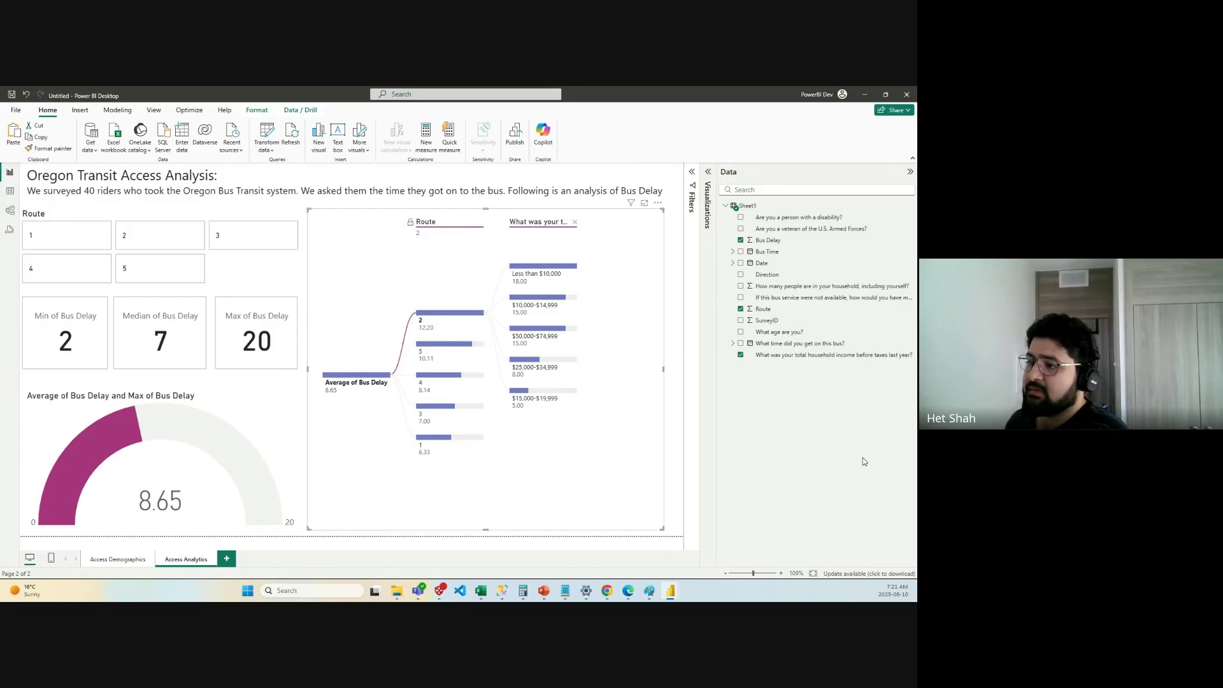
click(526, 396)
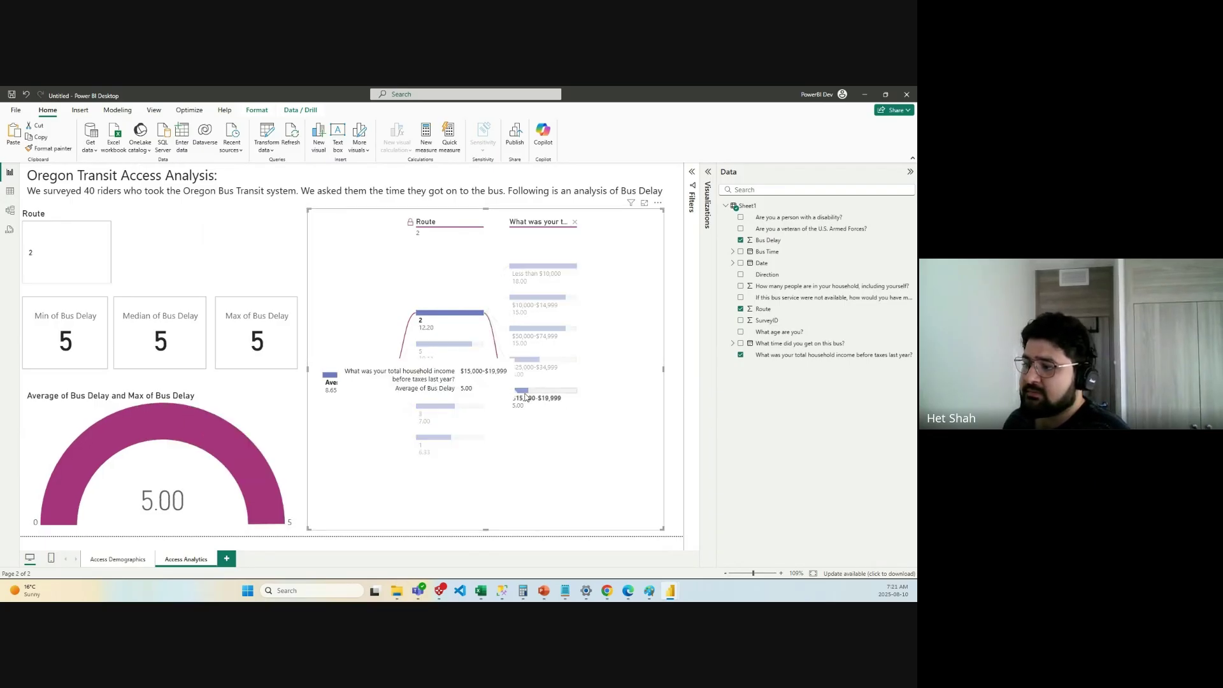
Clear the $15,000-$19,999 selection in the decomposition tree, and view the page filtered by Route 4 before clearing that filter.
click(526, 396)
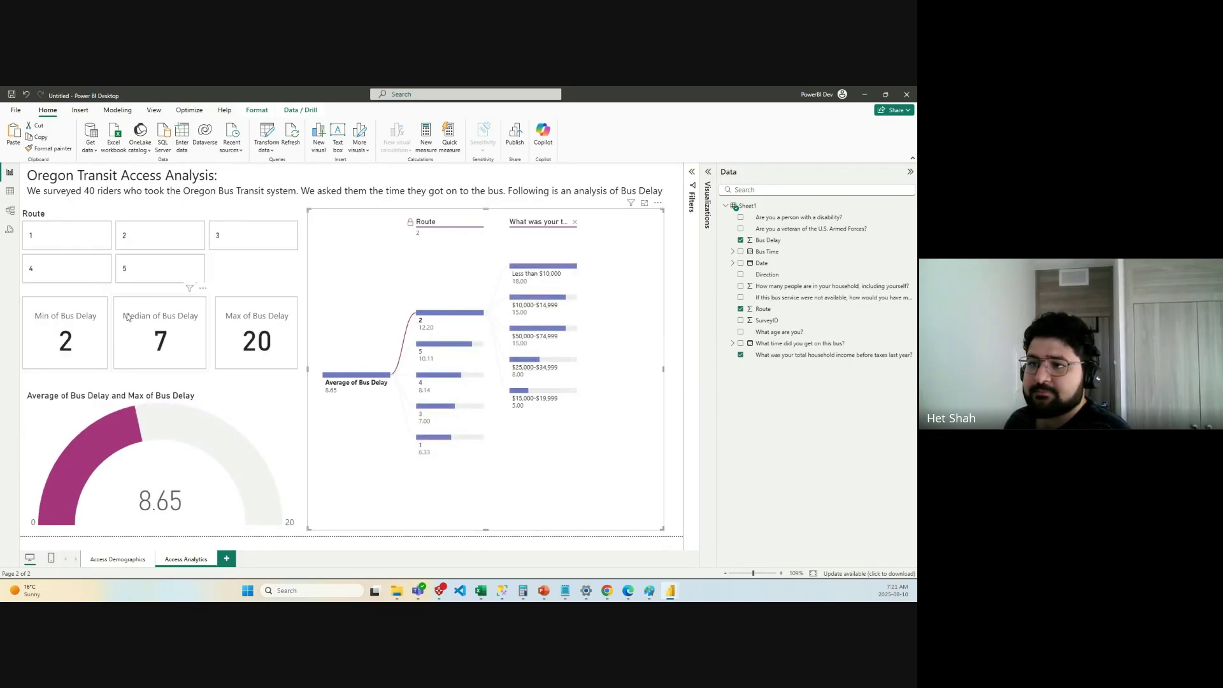
click(130, 279)
click(129, 280)
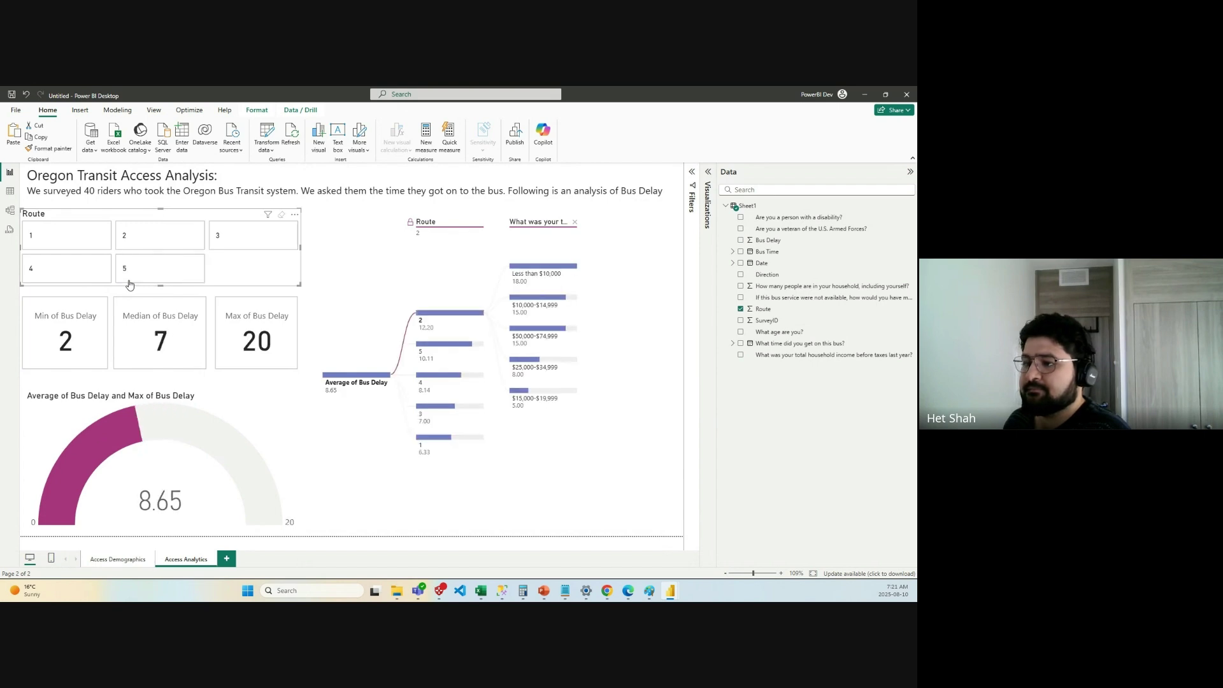
click(76, 279)
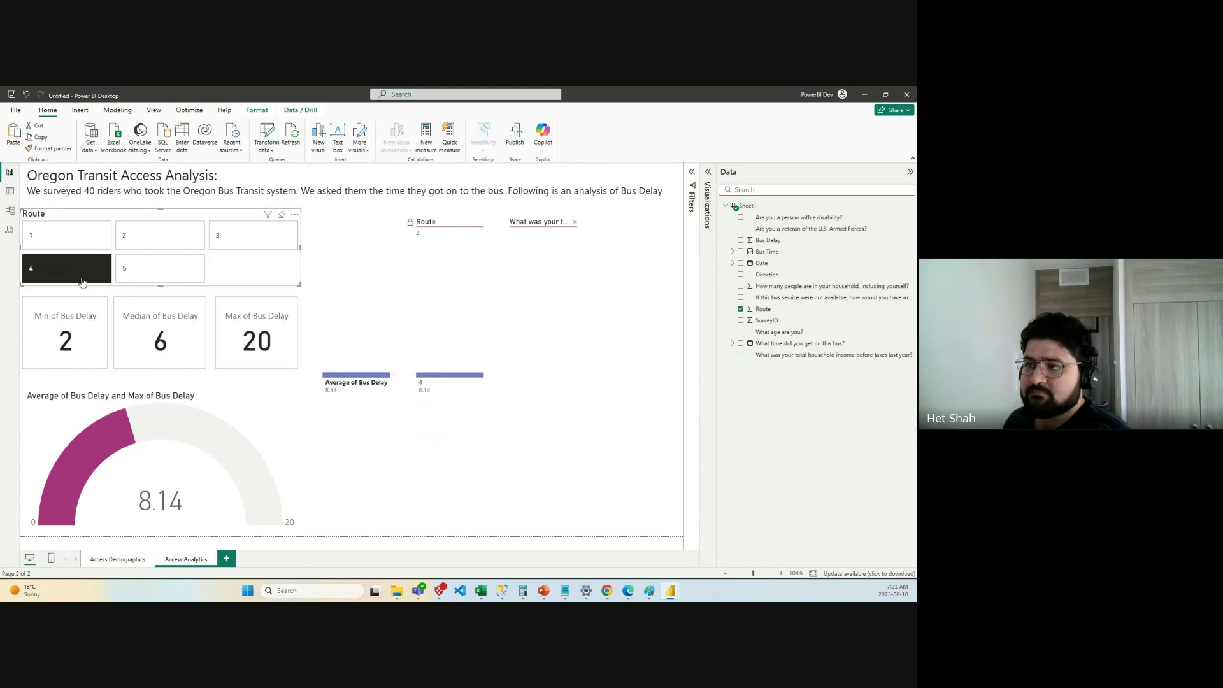
click(82, 281)
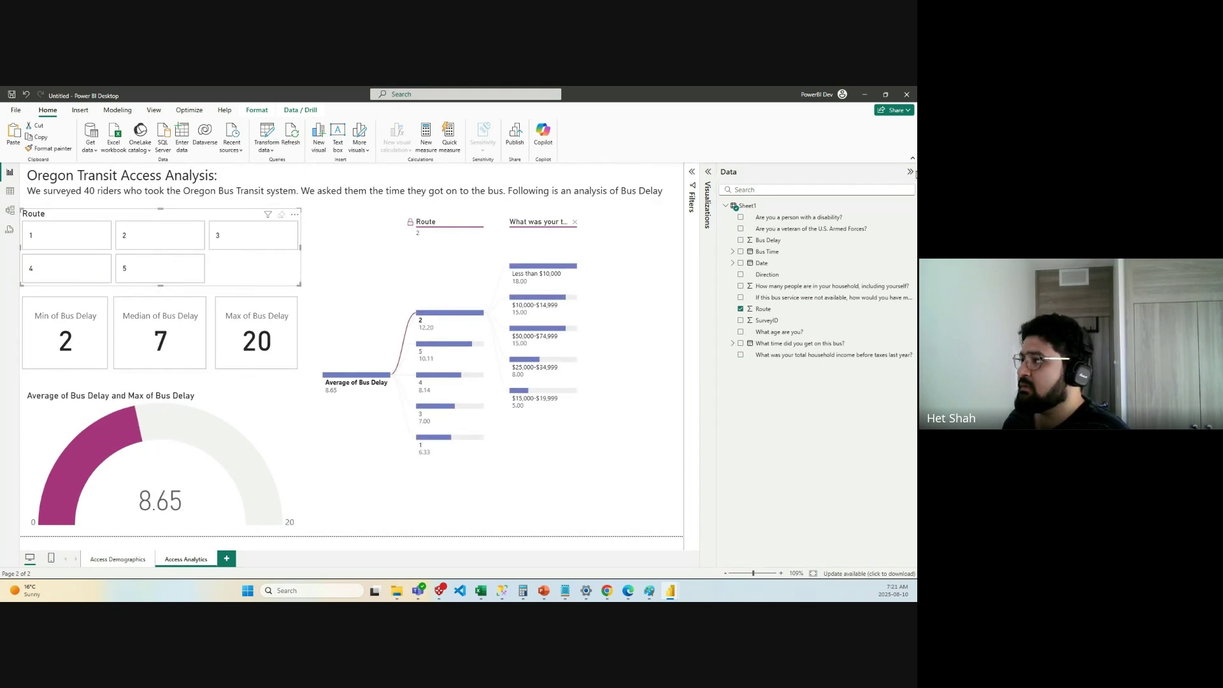
Collapse the Data pane and start a quick measure that uses the Max per category calculation.
click(911, 172)
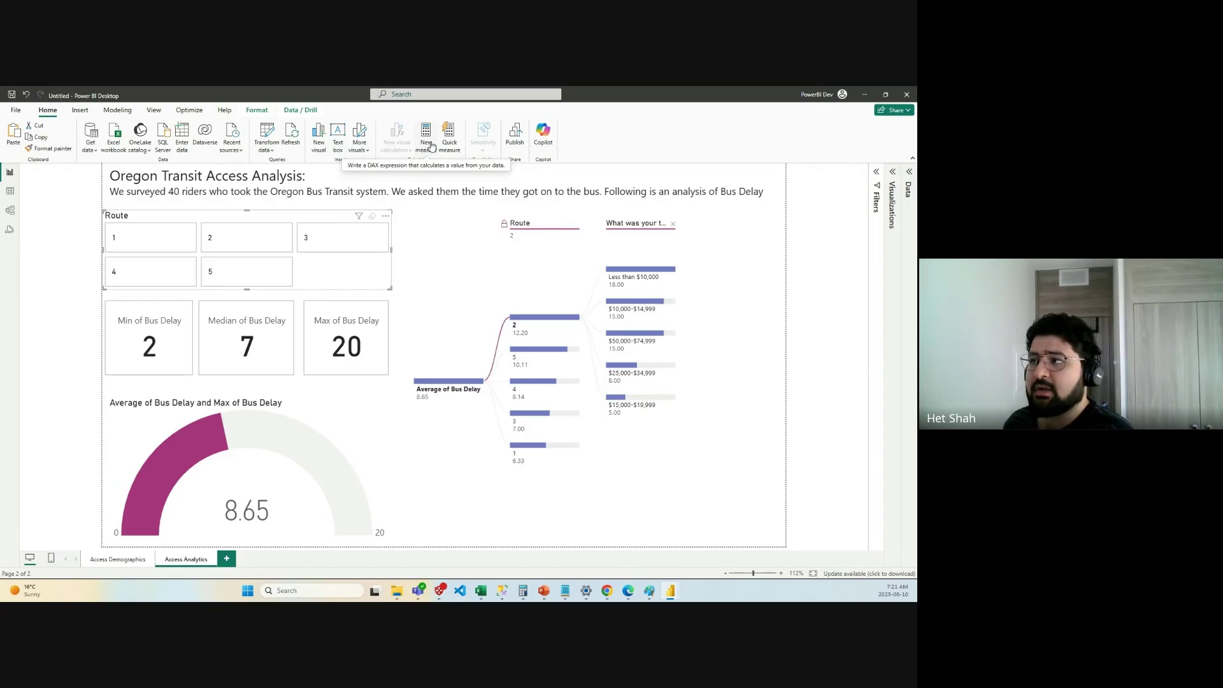
click(449, 137)
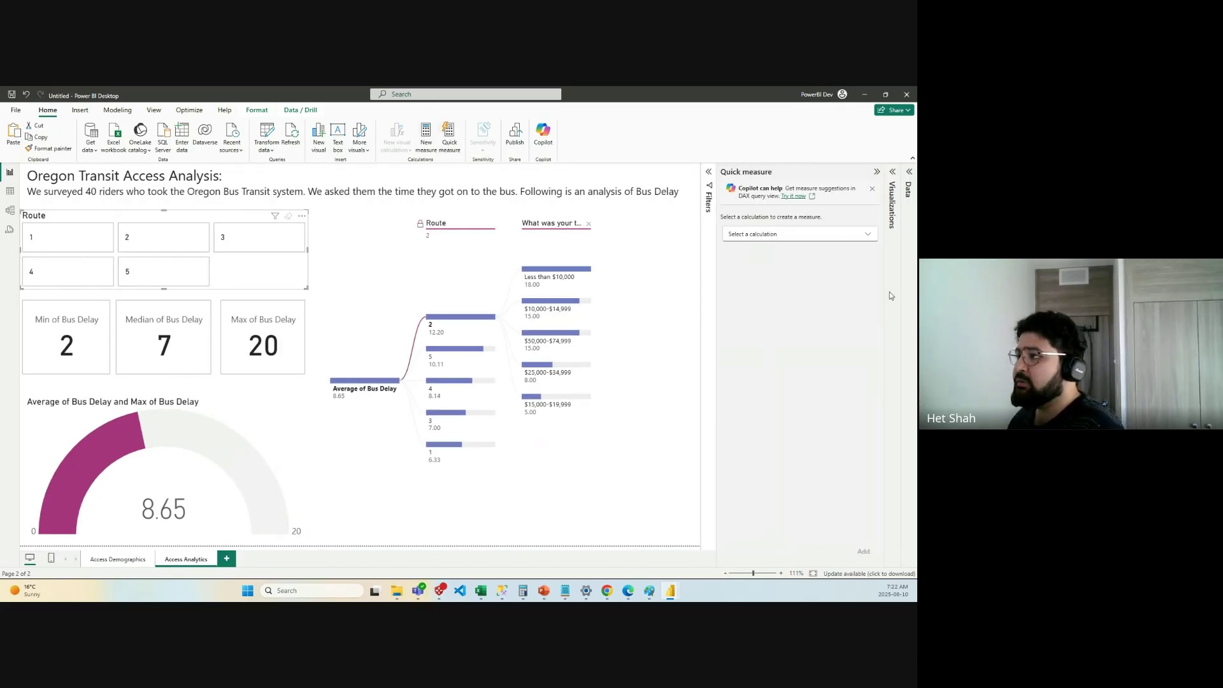
click(808, 235)
scroll(797, 318, down, 3)
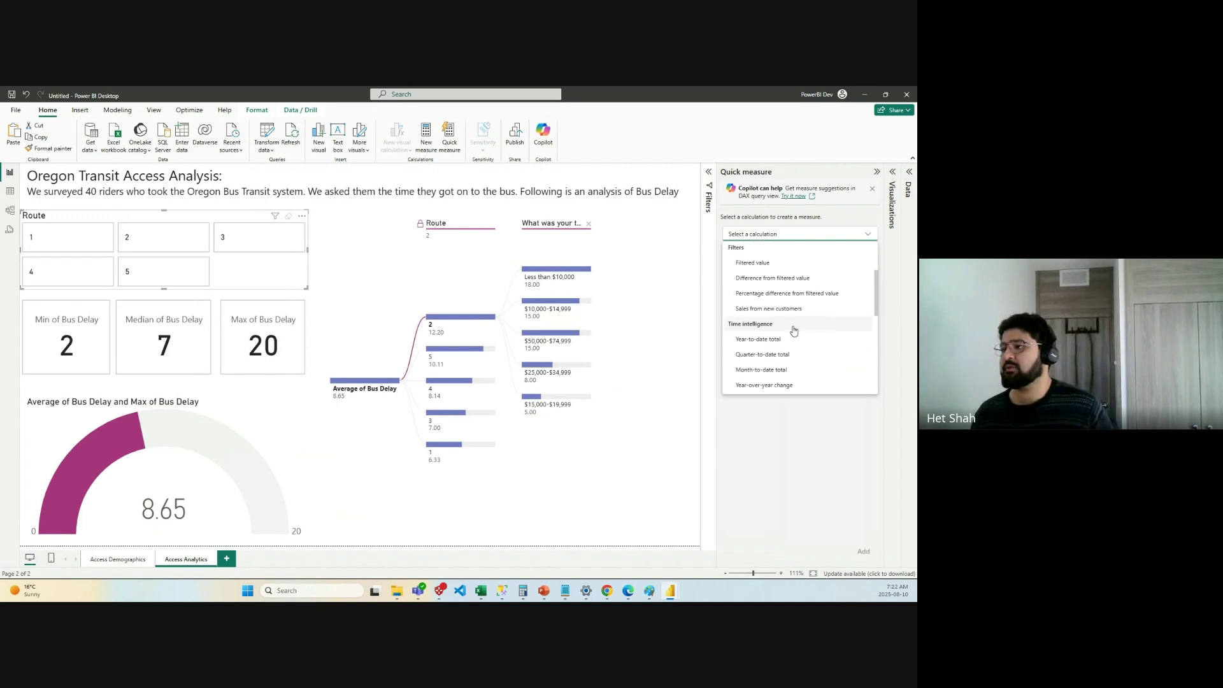
scroll(794, 330, down, 5)
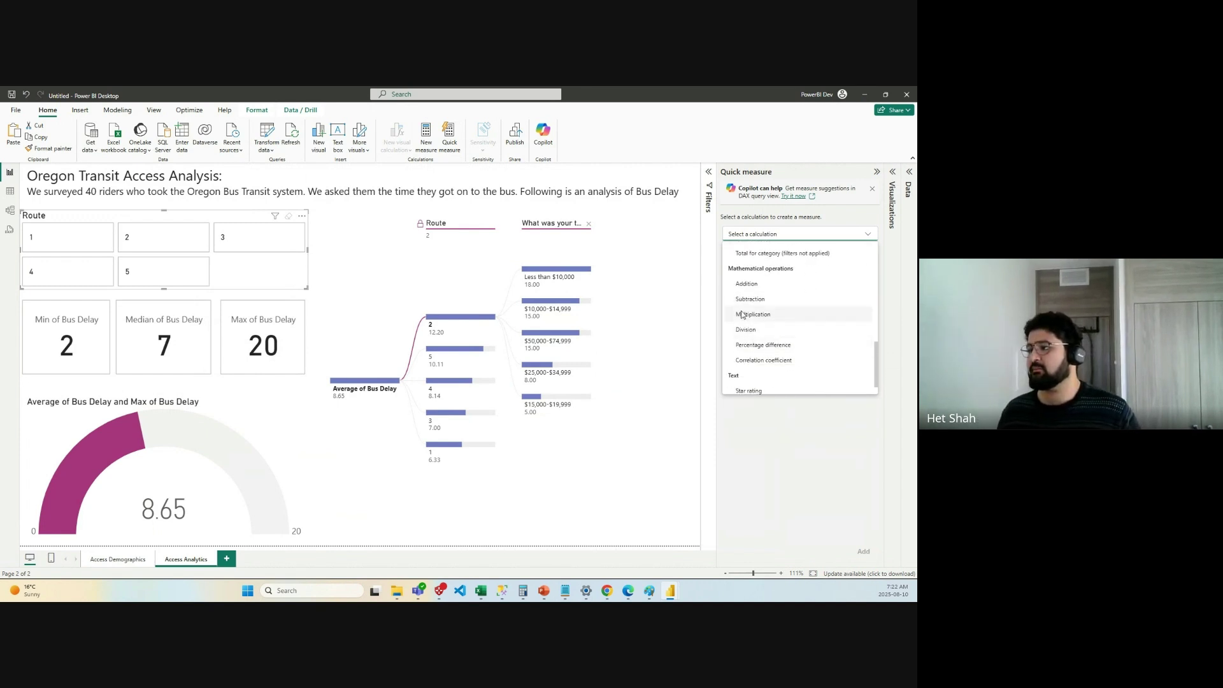
scroll(790, 337, up, 4)
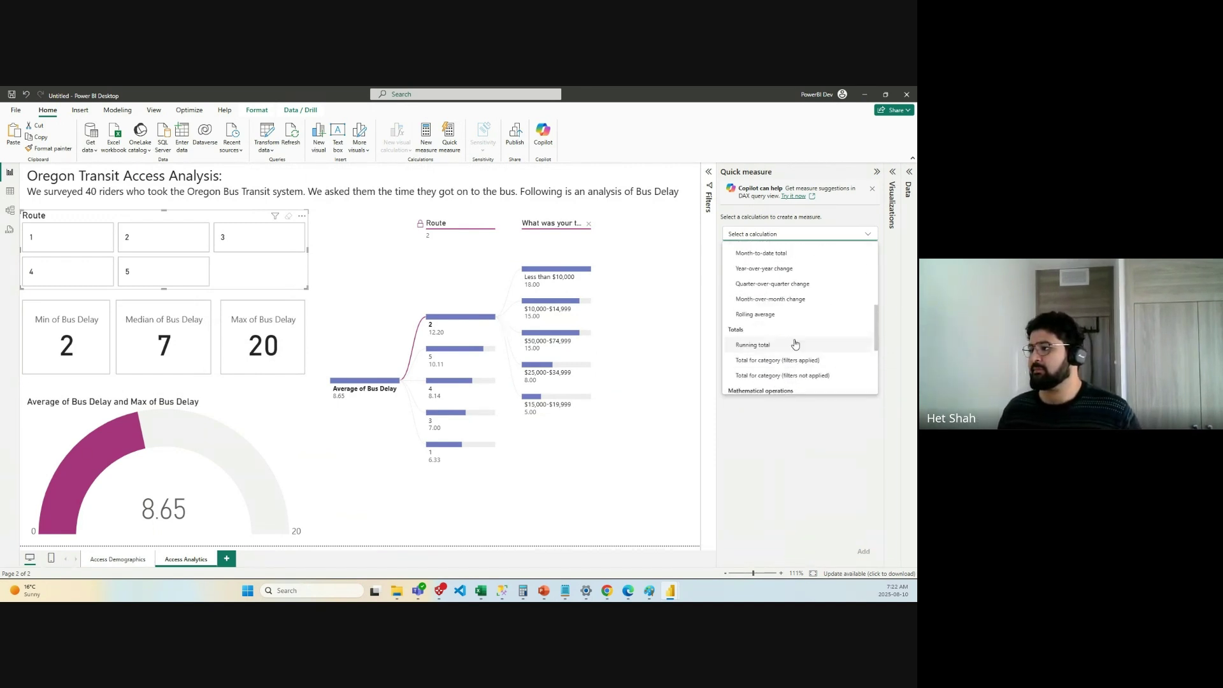
scroll(795, 345, up, 4)
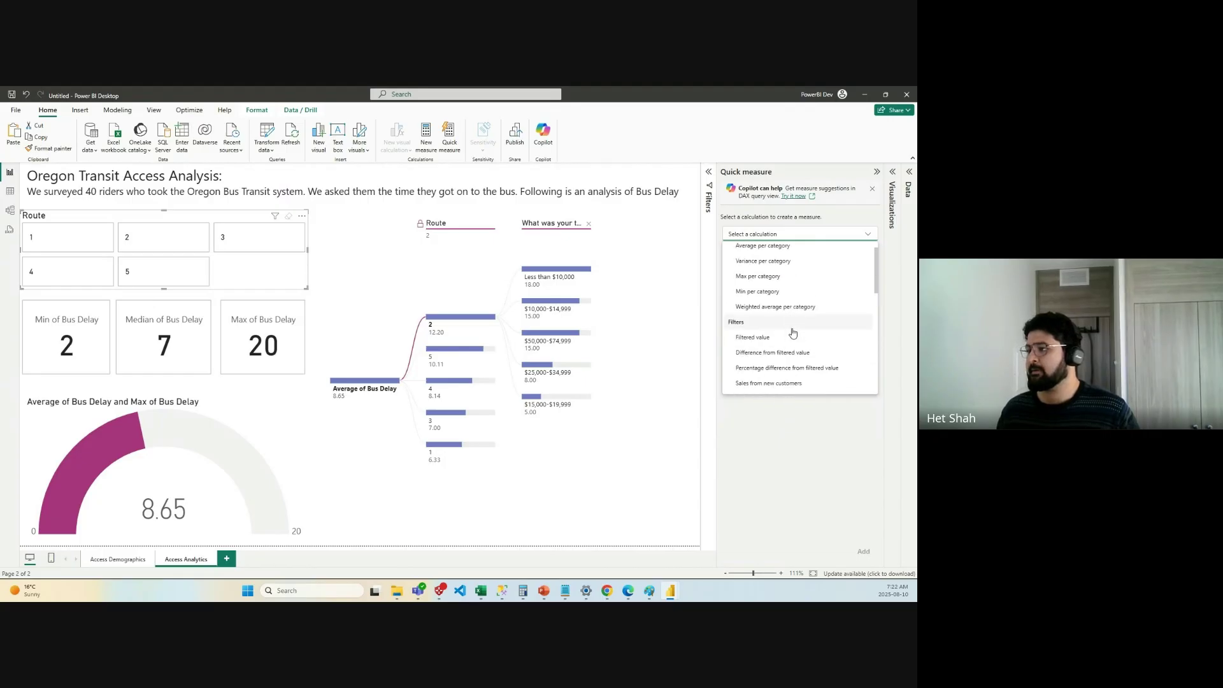
scroll(792, 332, up, 1)
click(786, 300)
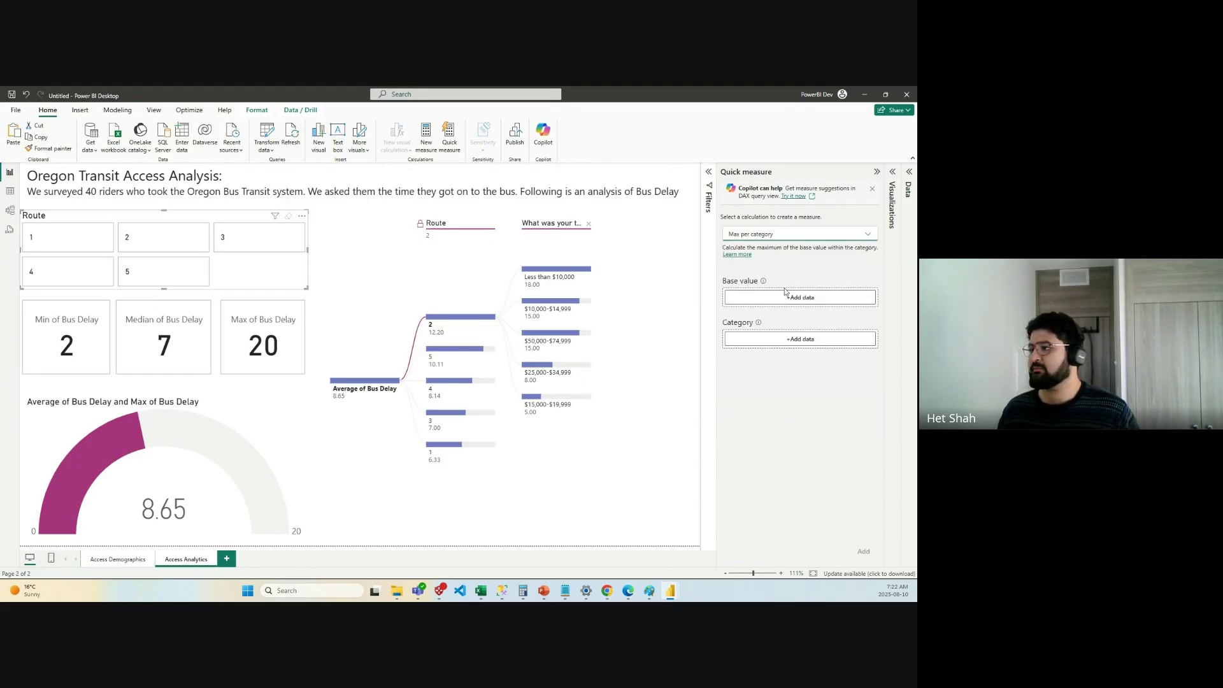
Set the quick measure's base value to Bus Delay summarized as Average.
click(789, 298)
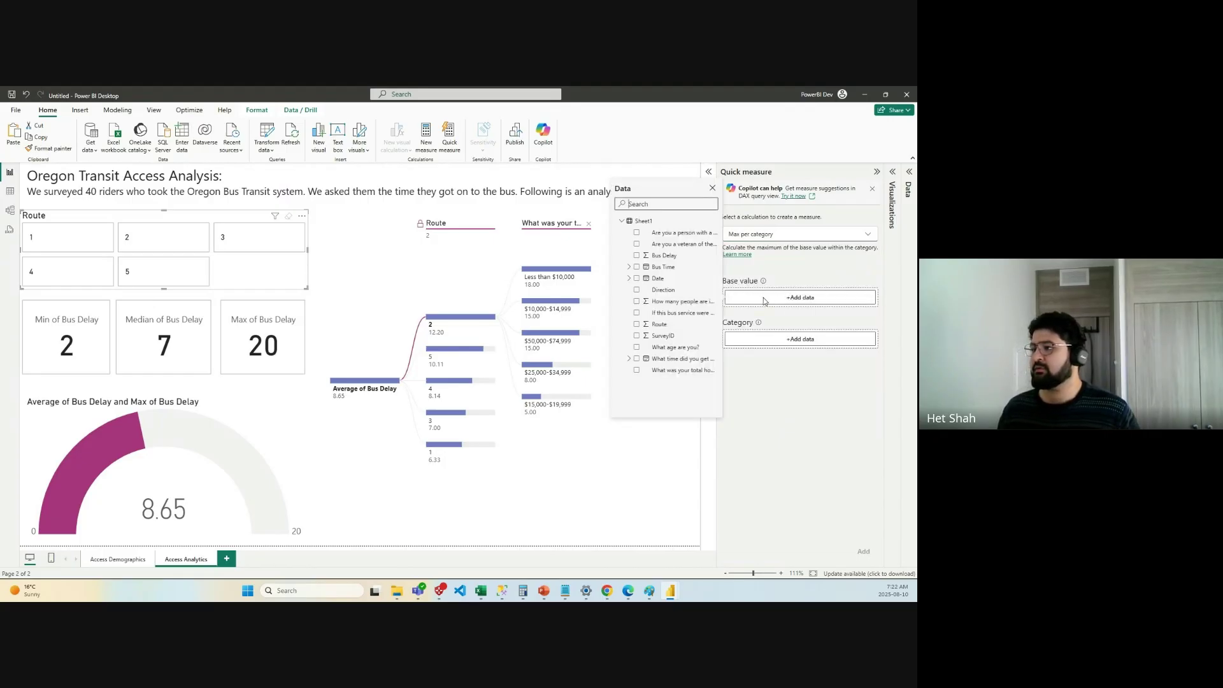
click(669, 257)
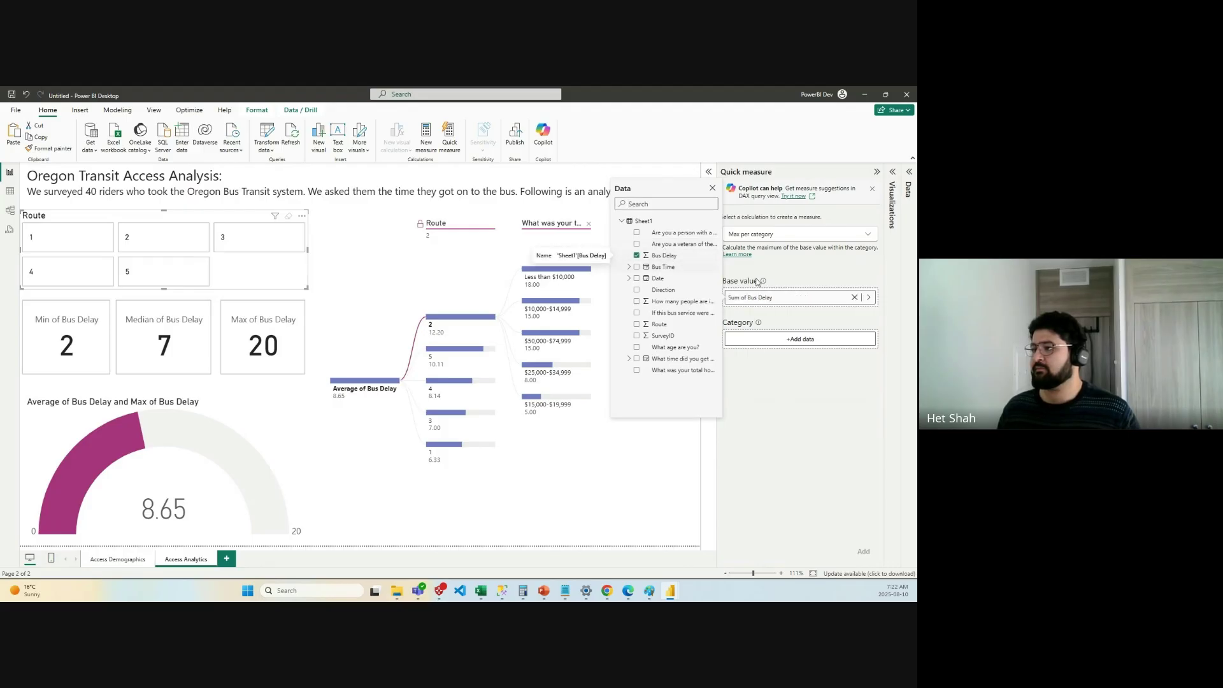
click(868, 297)
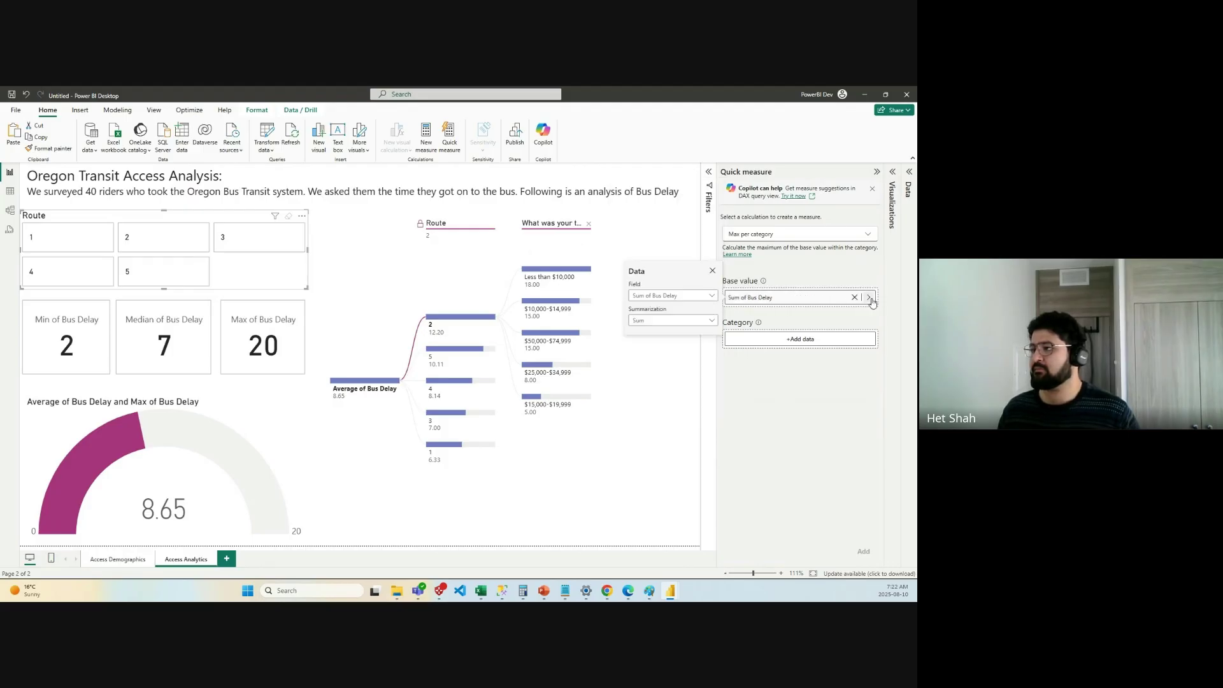
click(708, 297)
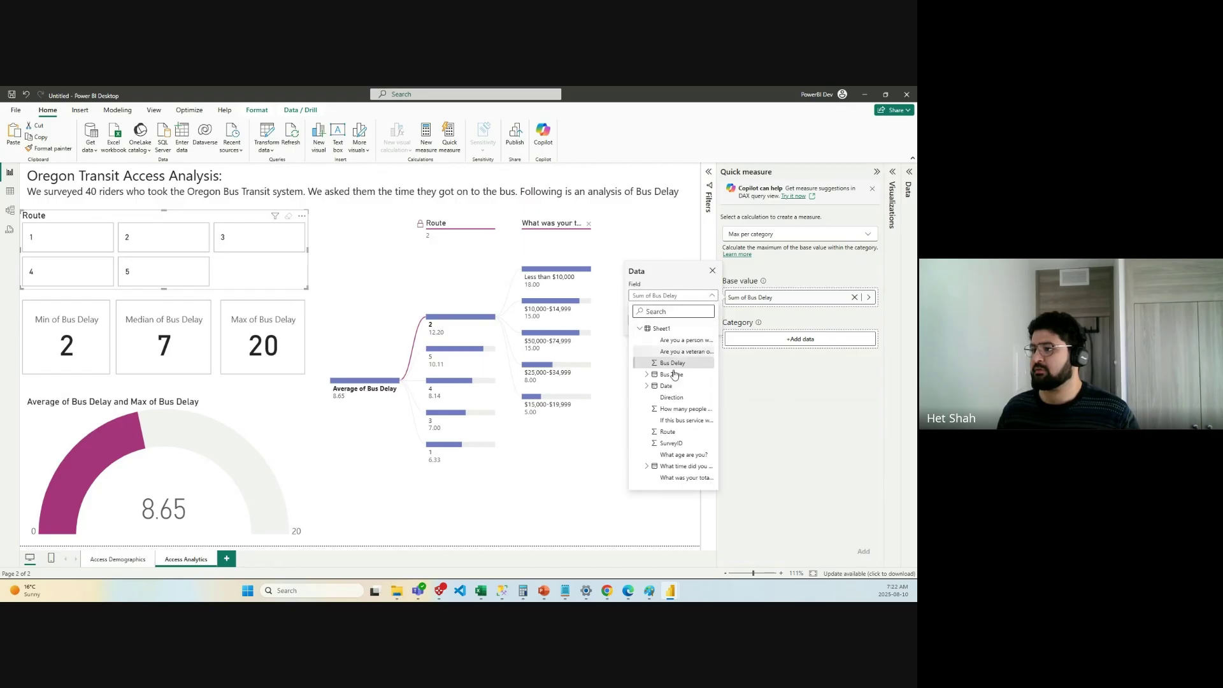
click(696, 298)
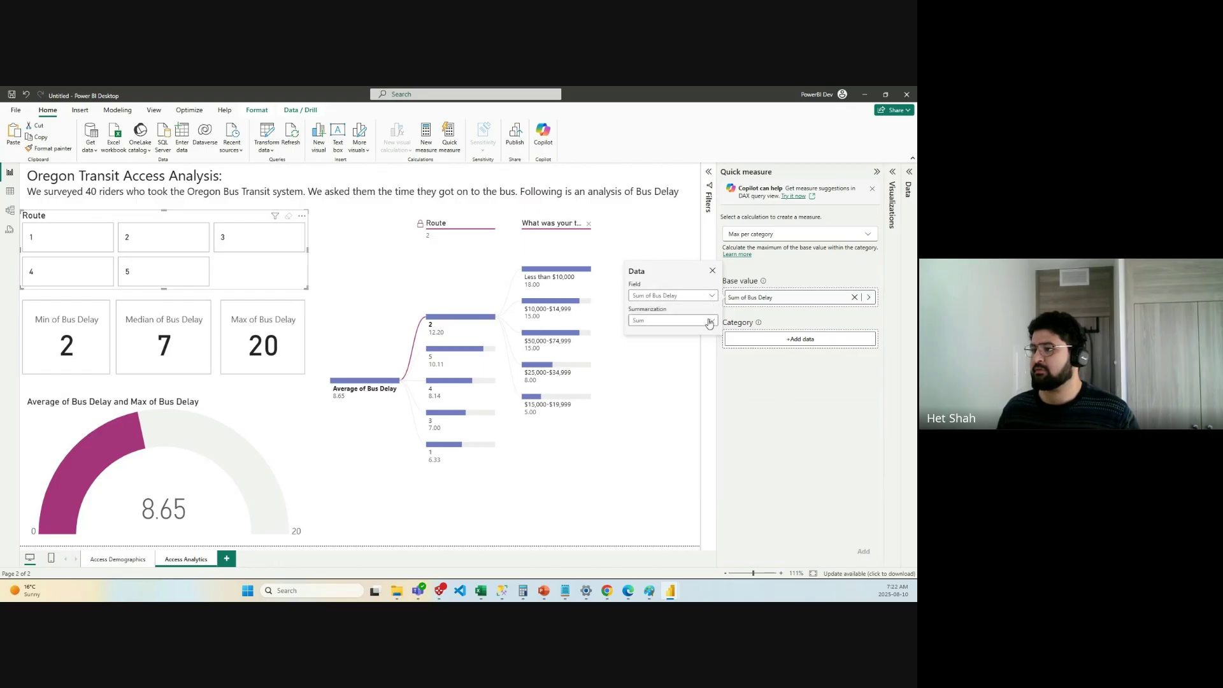
click(707, 320)
click(675, 354)
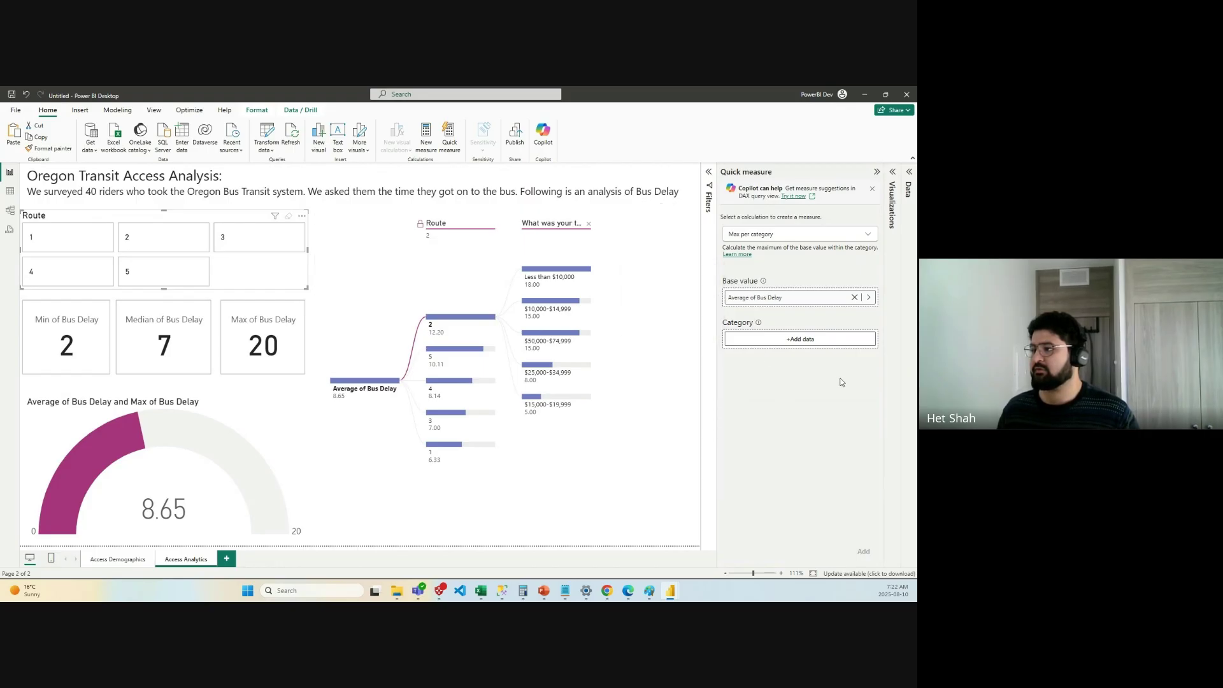
Use Route as the quick measure's category, add the measure to the model and collapse the quick measure pane.
click(815, 340)
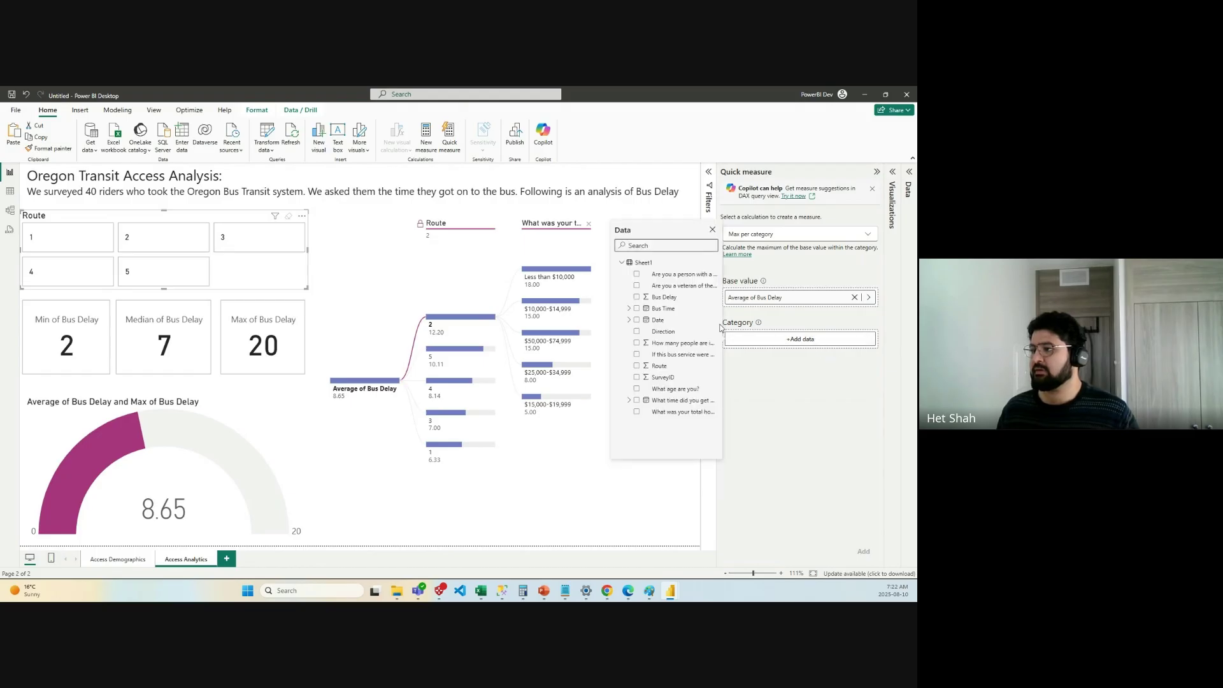
click(807, 343)
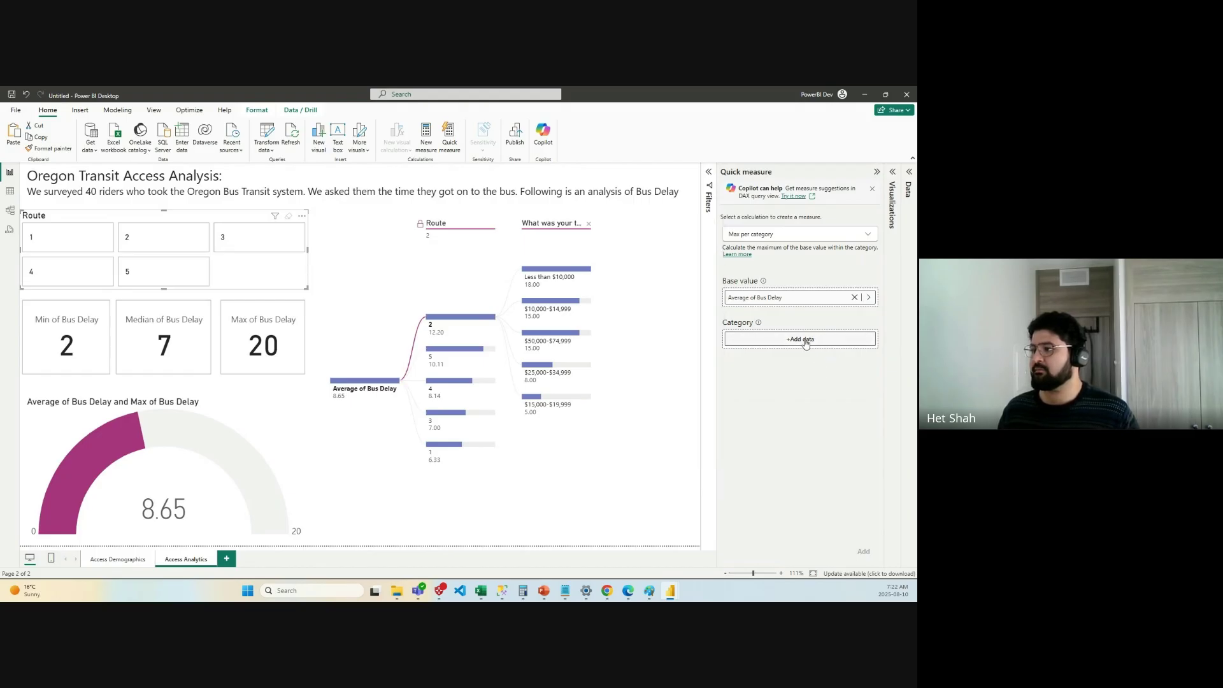
click(806, 343)
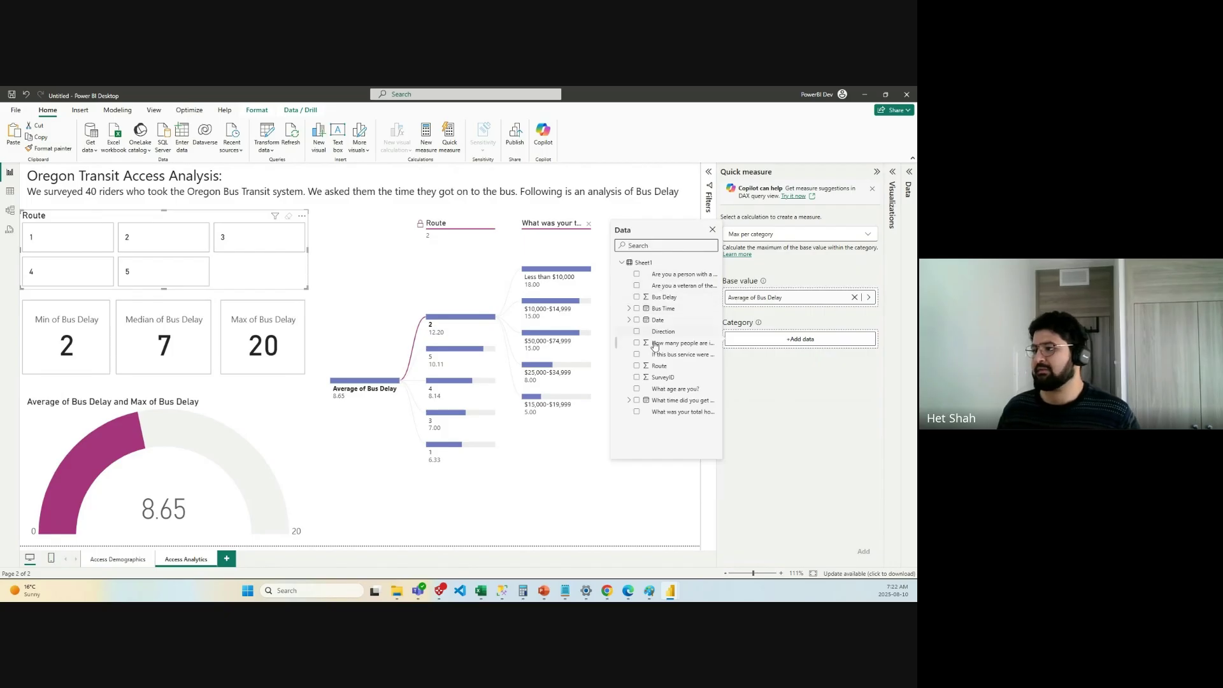
click(661, 367)
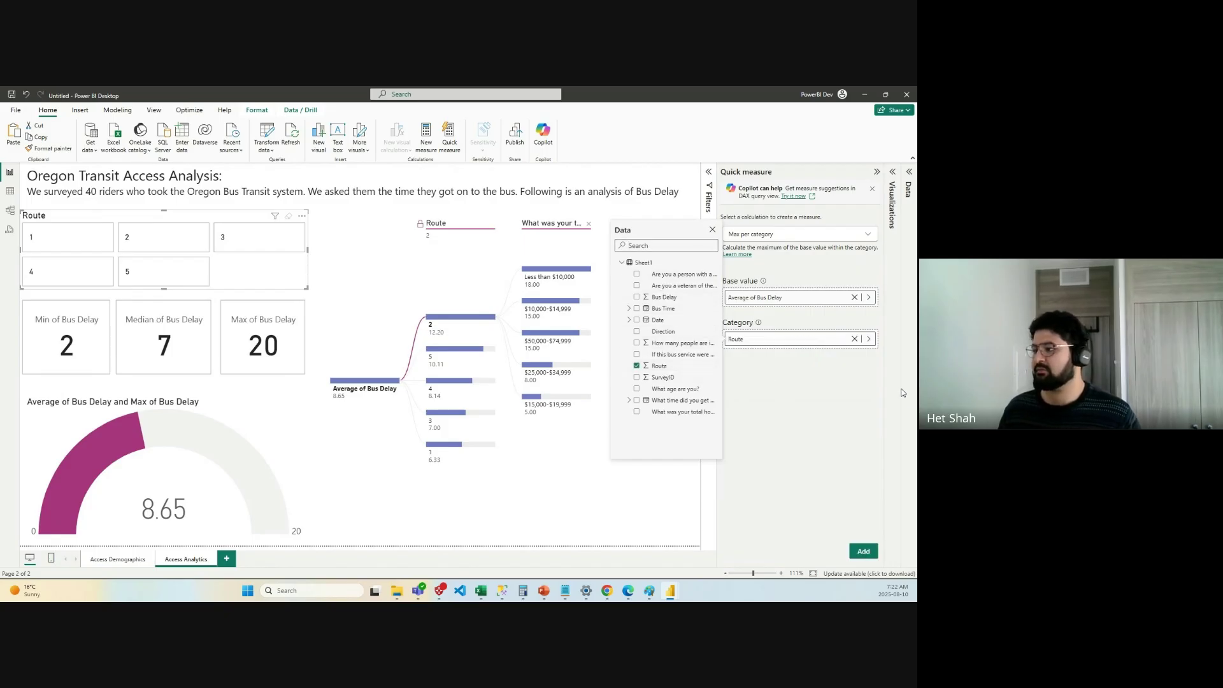
click(863, 551)
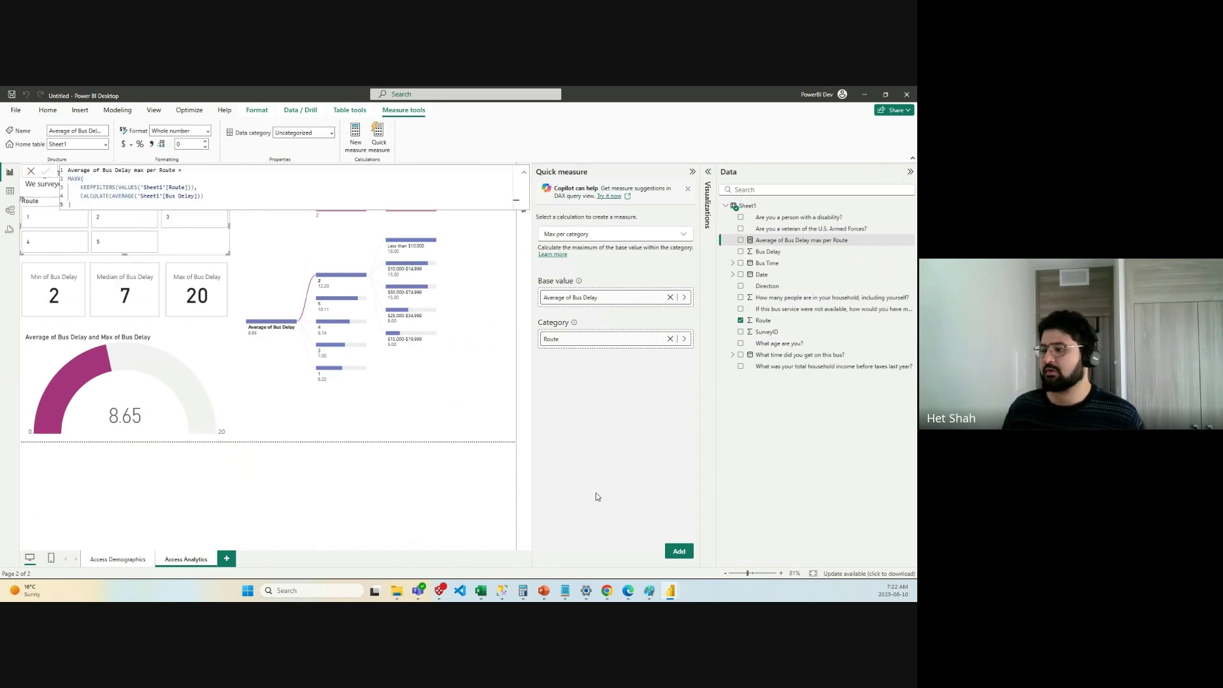
click(690, 172)
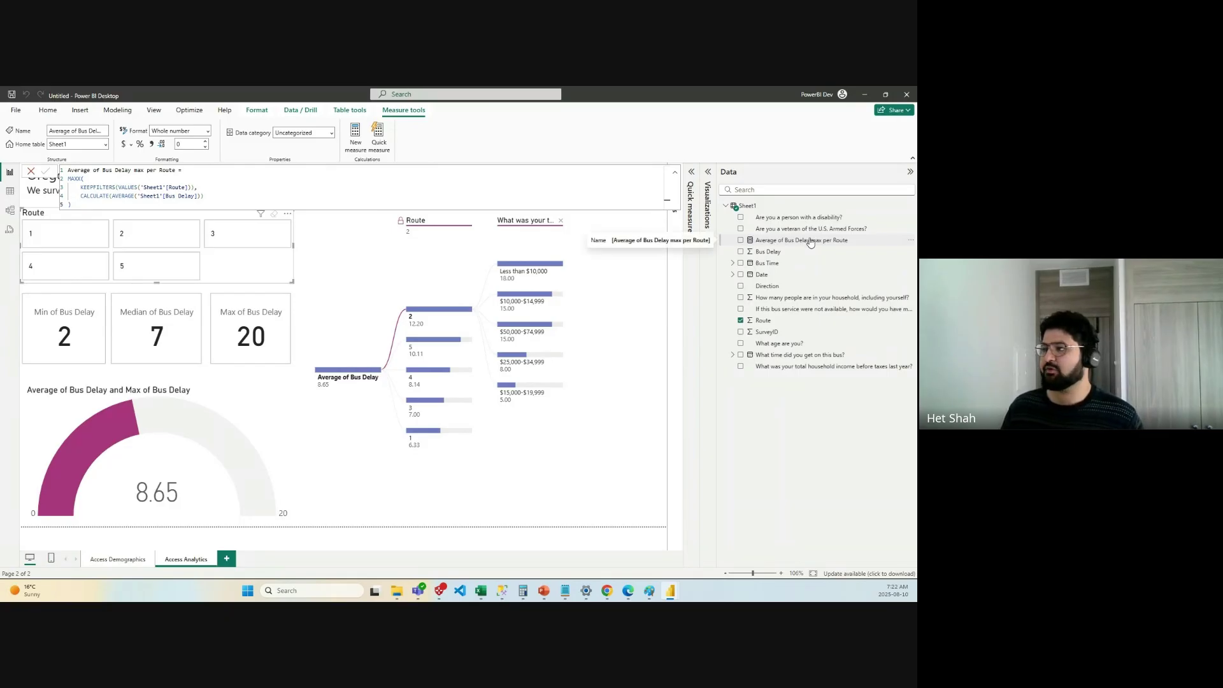
Replace the gauge's maximum value, Max of Bus Delay, with the measure Average of Bus Delay max per Route.
click(281, 446)
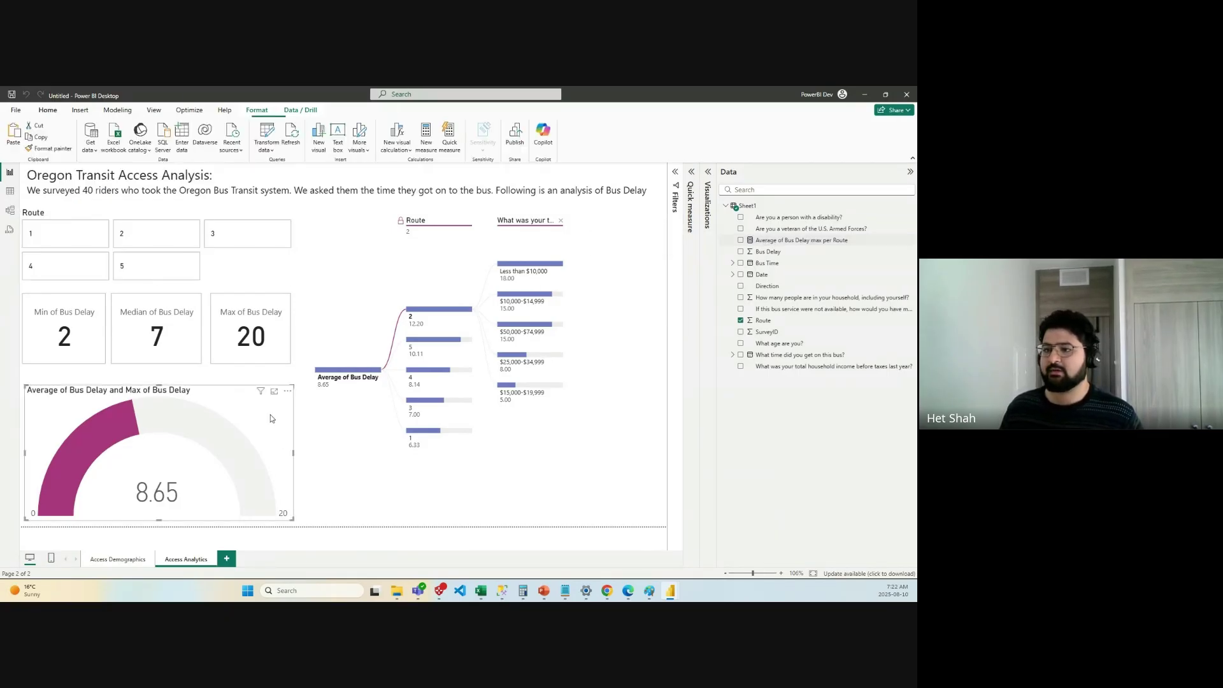
click(707, 182)
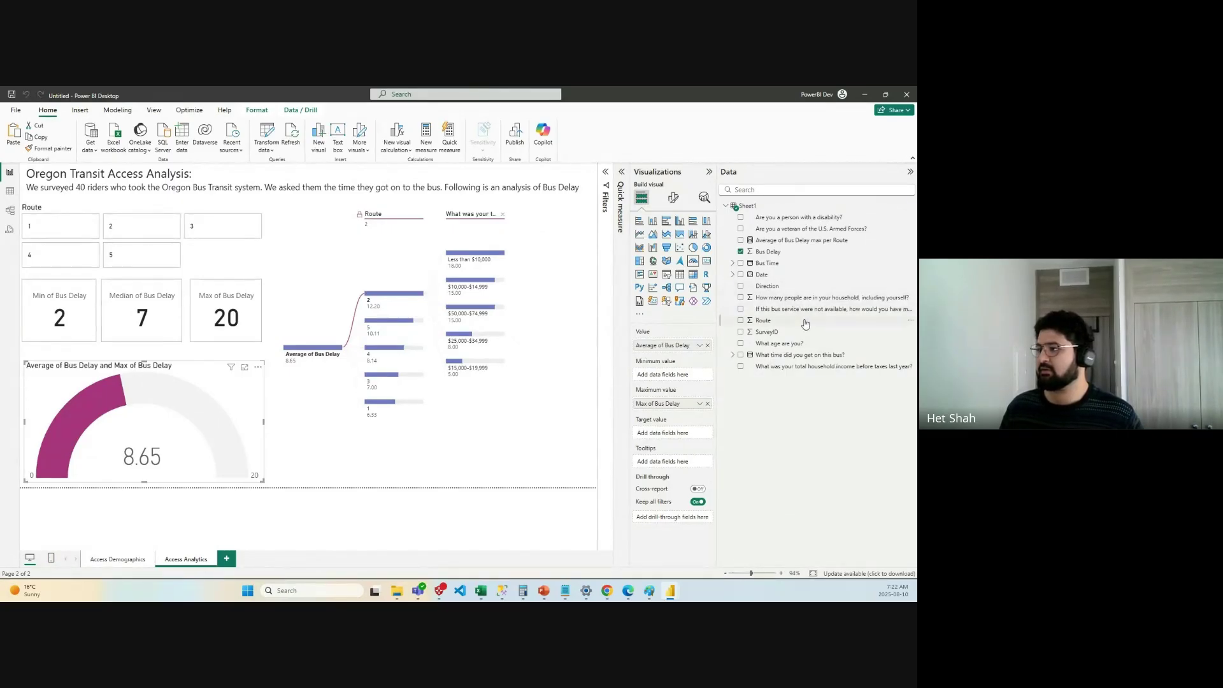
click(804, 241)
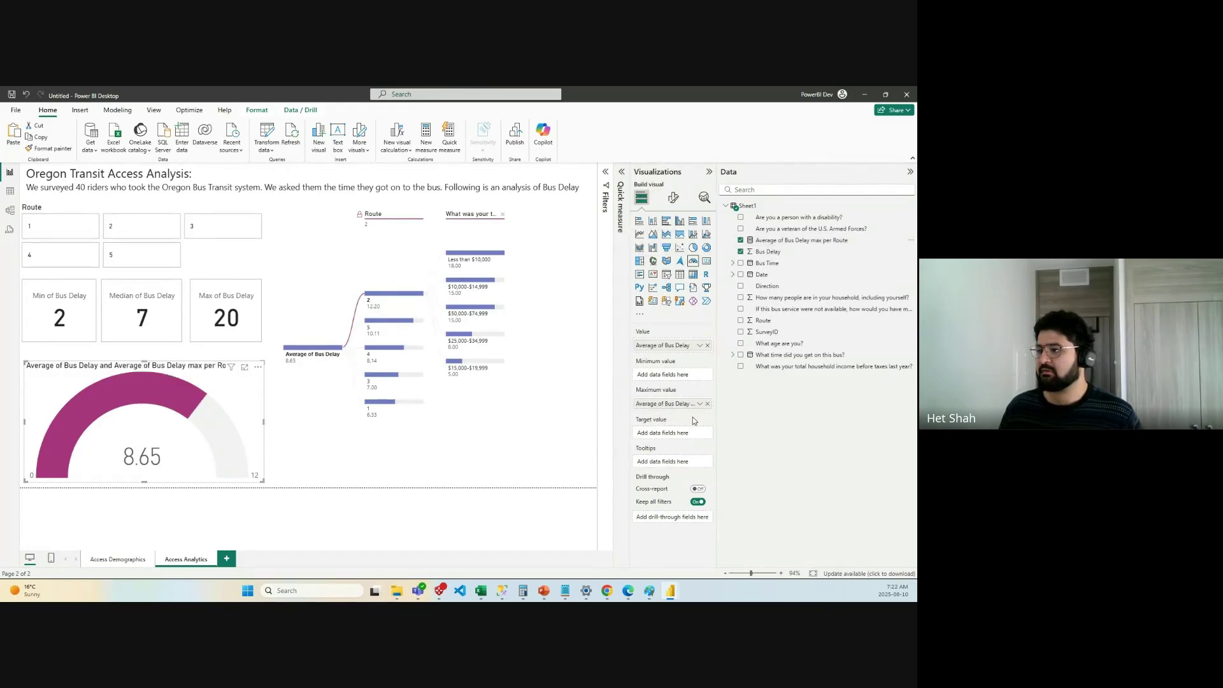
click(707, 404)
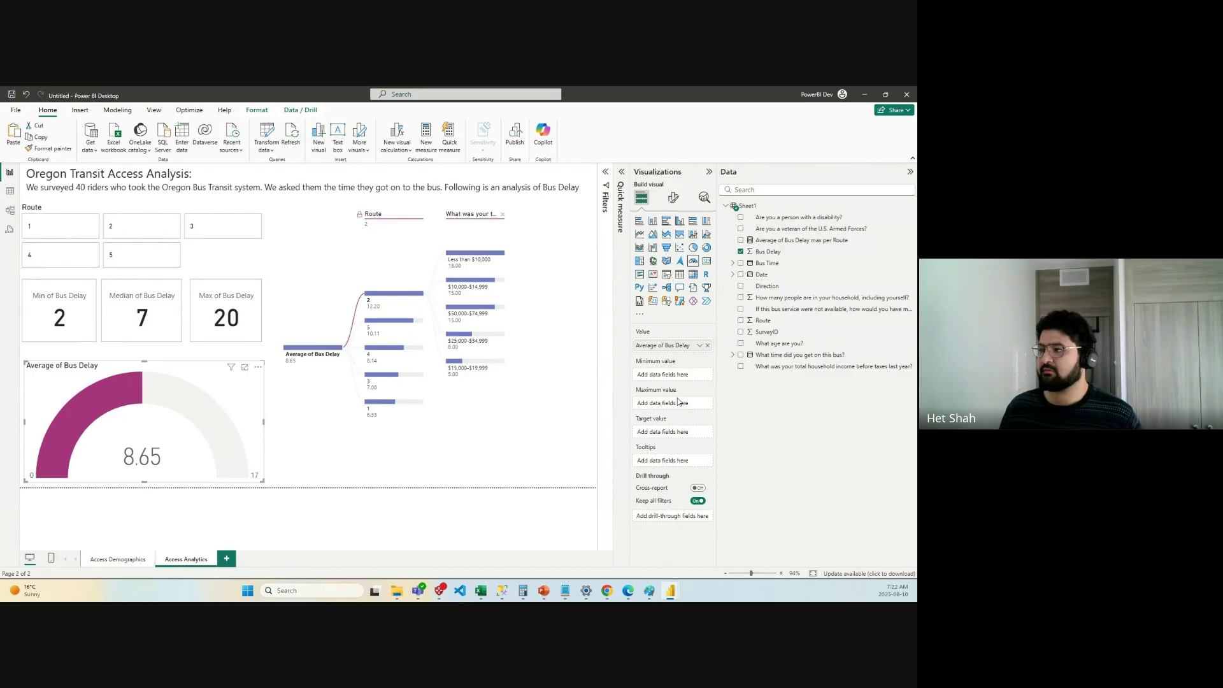
drag(799, 241, 663, 402)
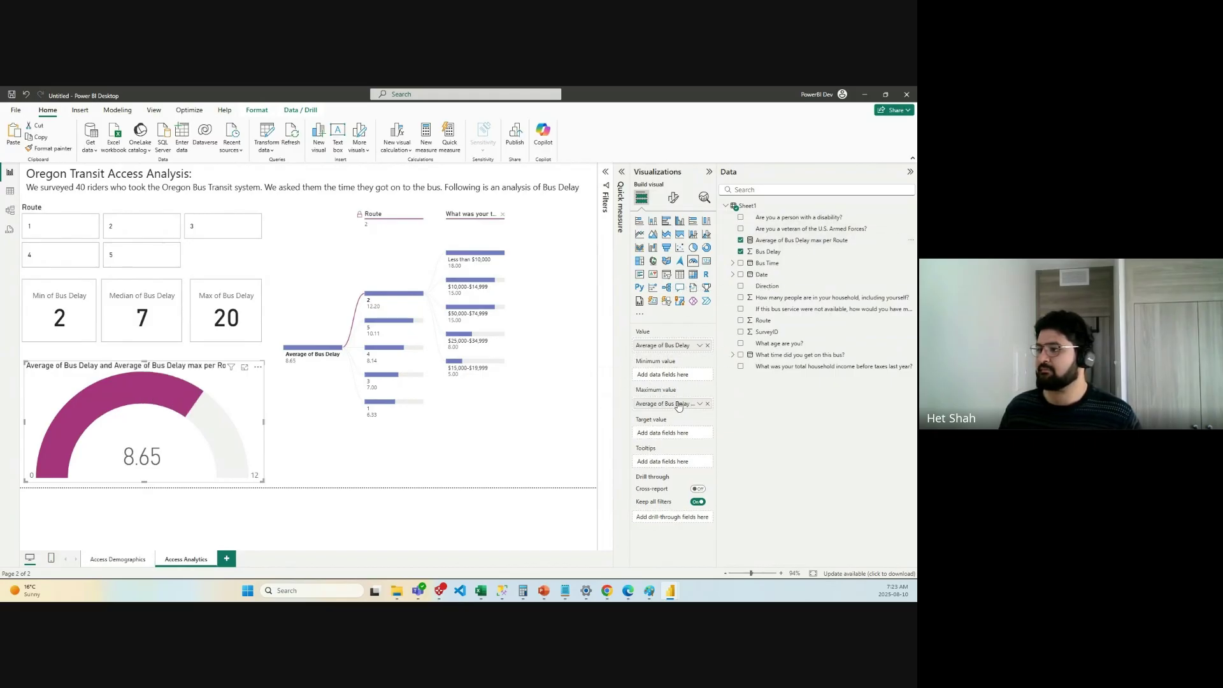
Filter the page by Routes 2, 3, 5, 4 and 1 in turn to check how the gauge responds.
click(159, 299)
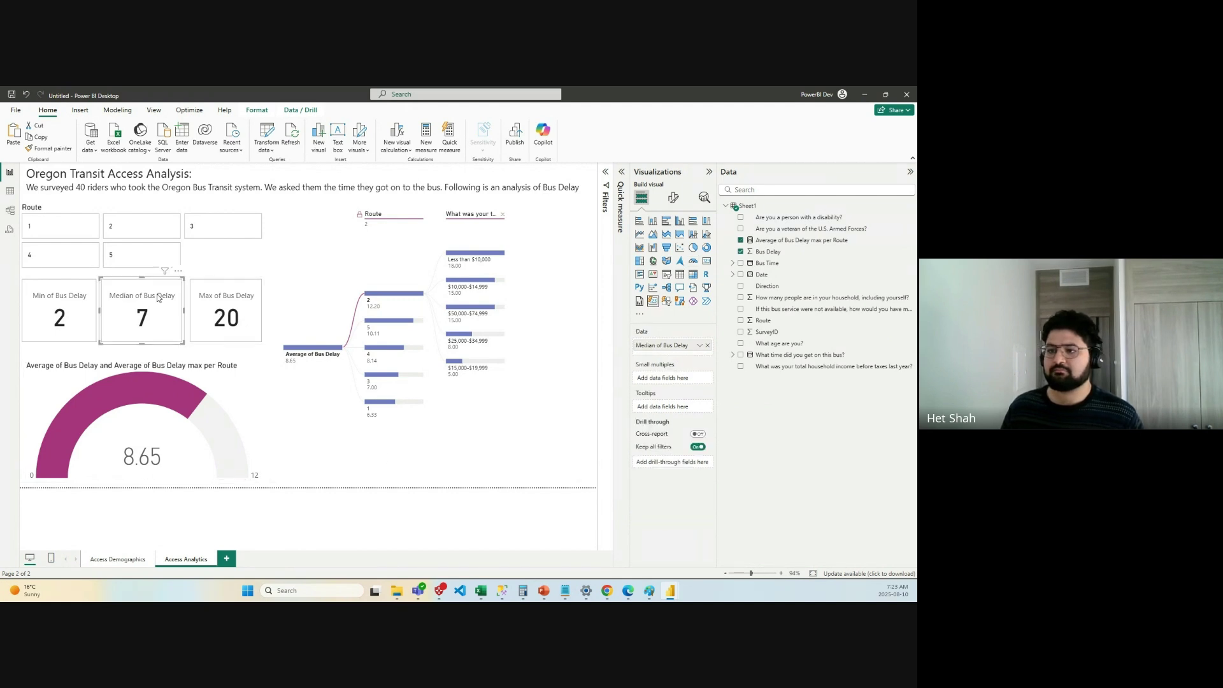
click(138, 234)
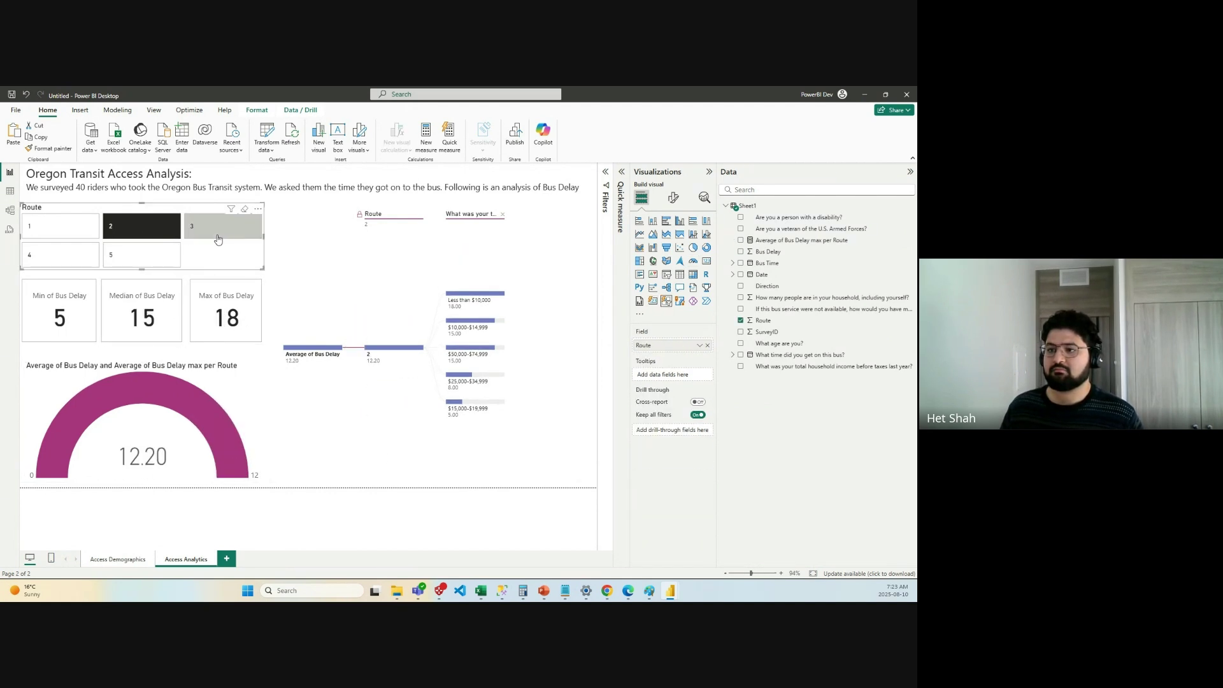
click(219, 234)
click(142, 256)
click(66, 265)
click(63, 228)
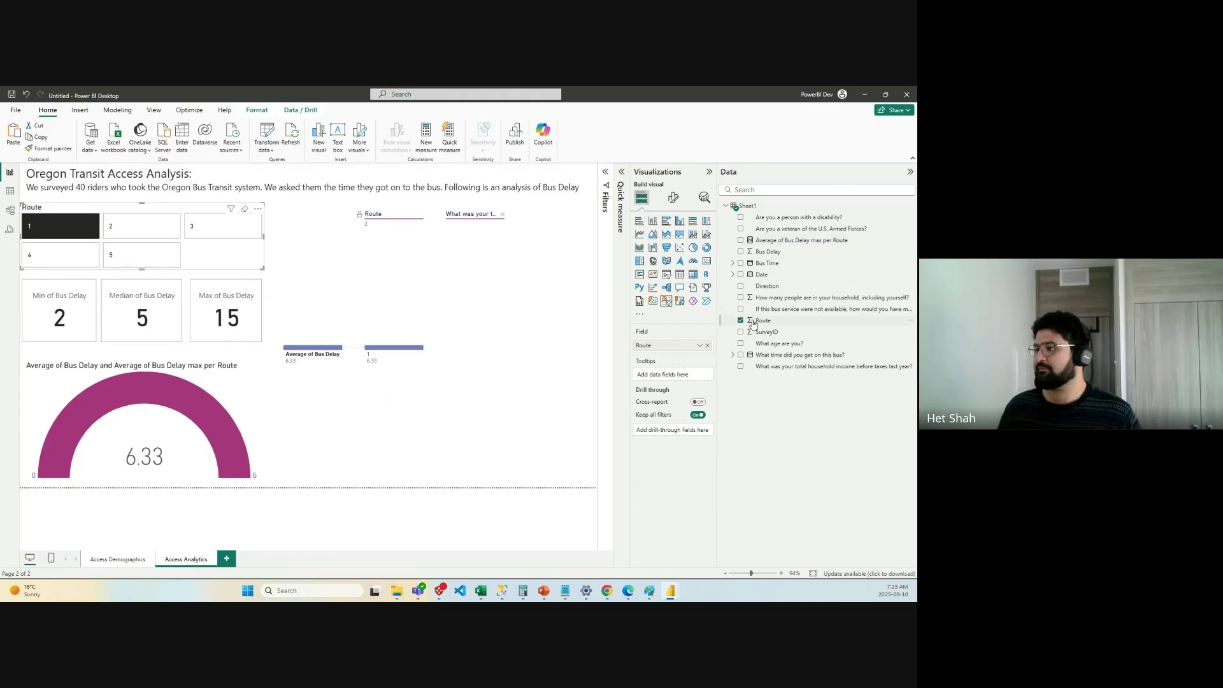
Delete the measure Average of Bus Delay max per Route from the model and select the gauge that used it.
click(786, 241)
right_click(831, 241)
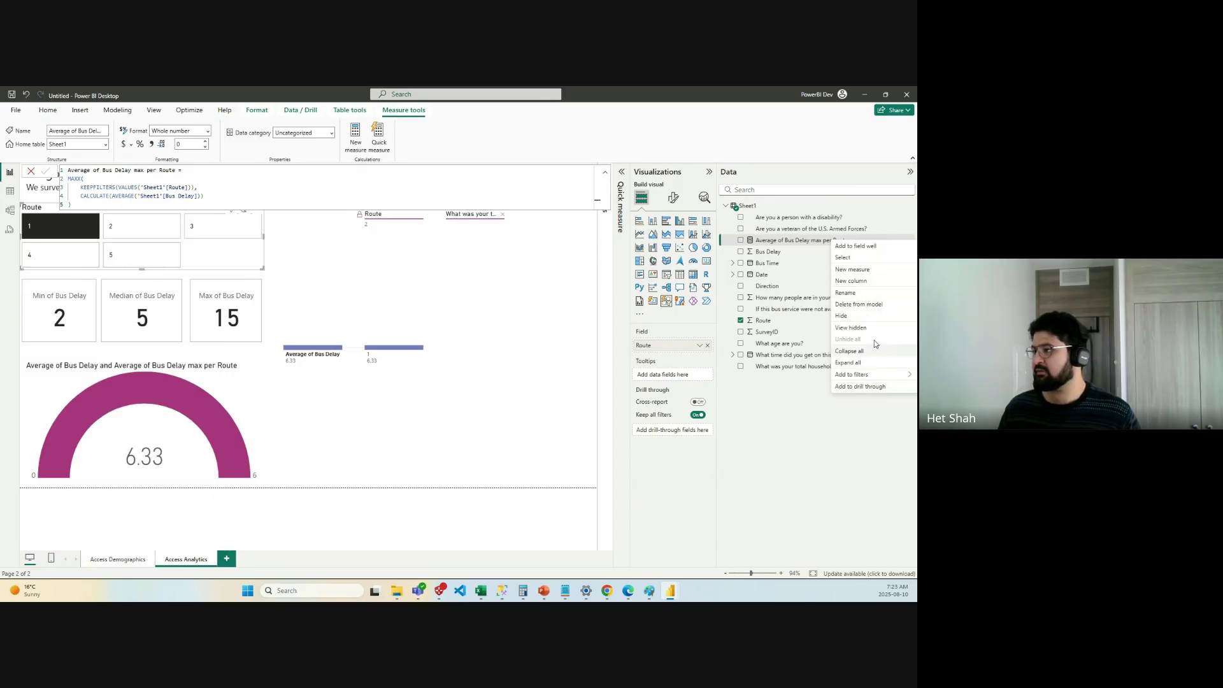
click(868, 305)
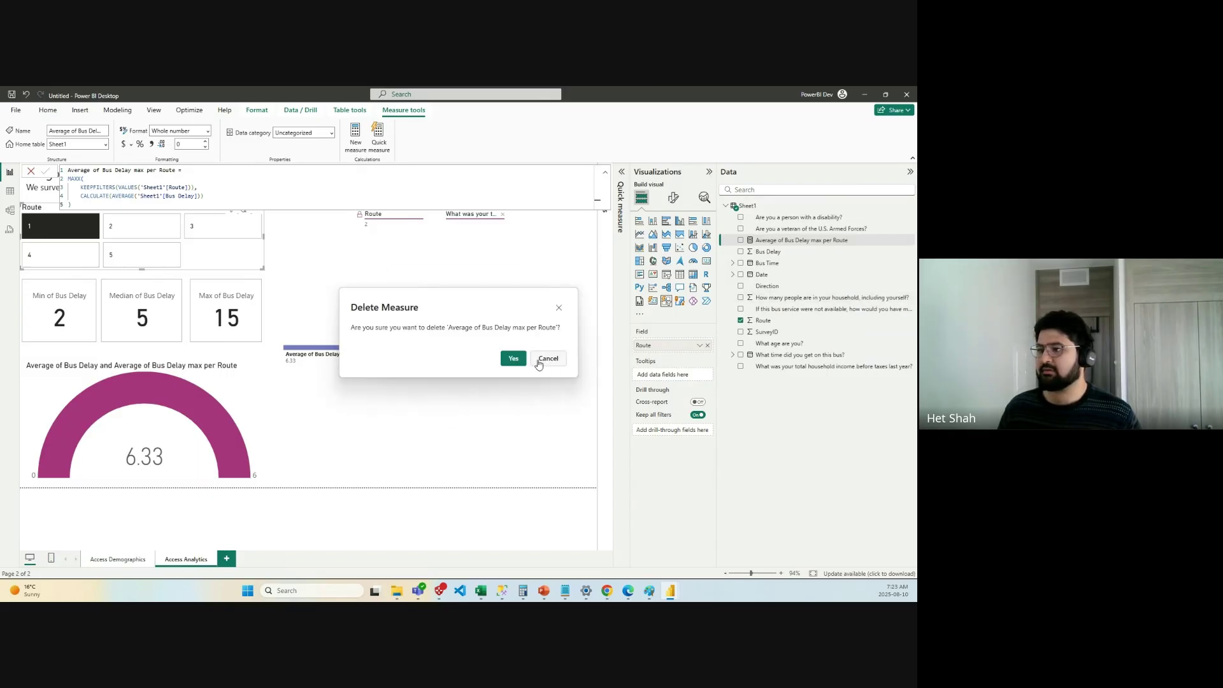
click(513, 358)
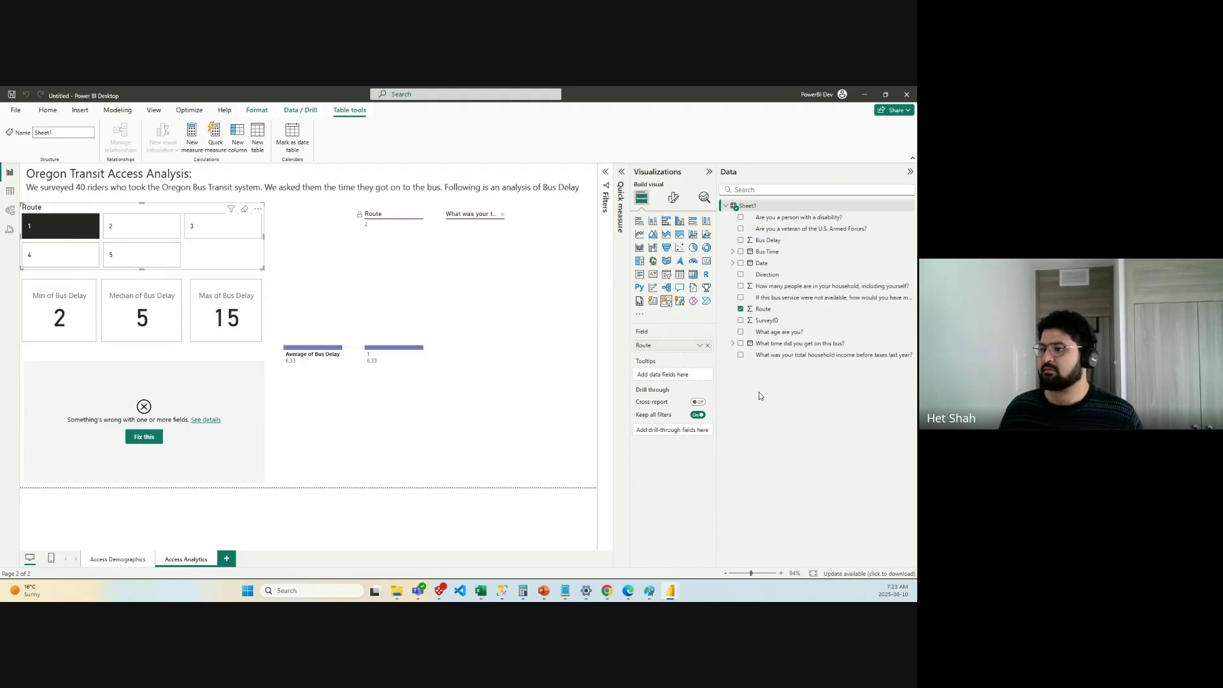
click(204, 408)
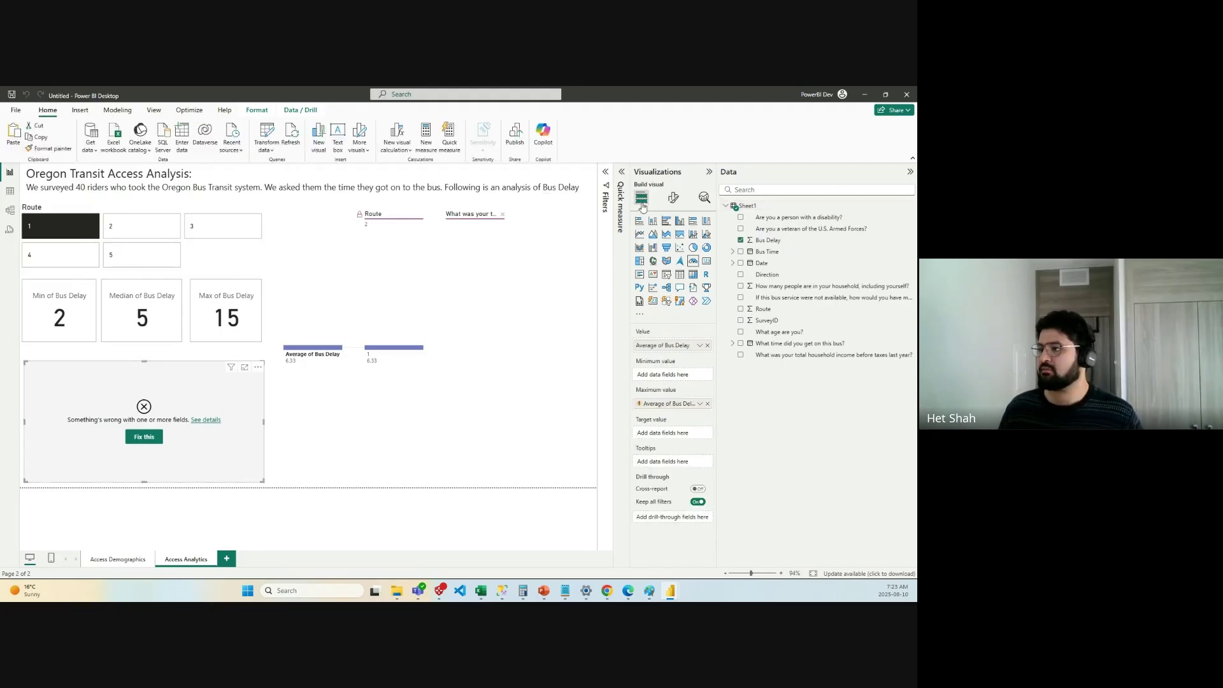
Replace the gauge's broken maximum value with the Bus Delay field, aggregated as Maximum.
drag(666, 404, 491, 407)
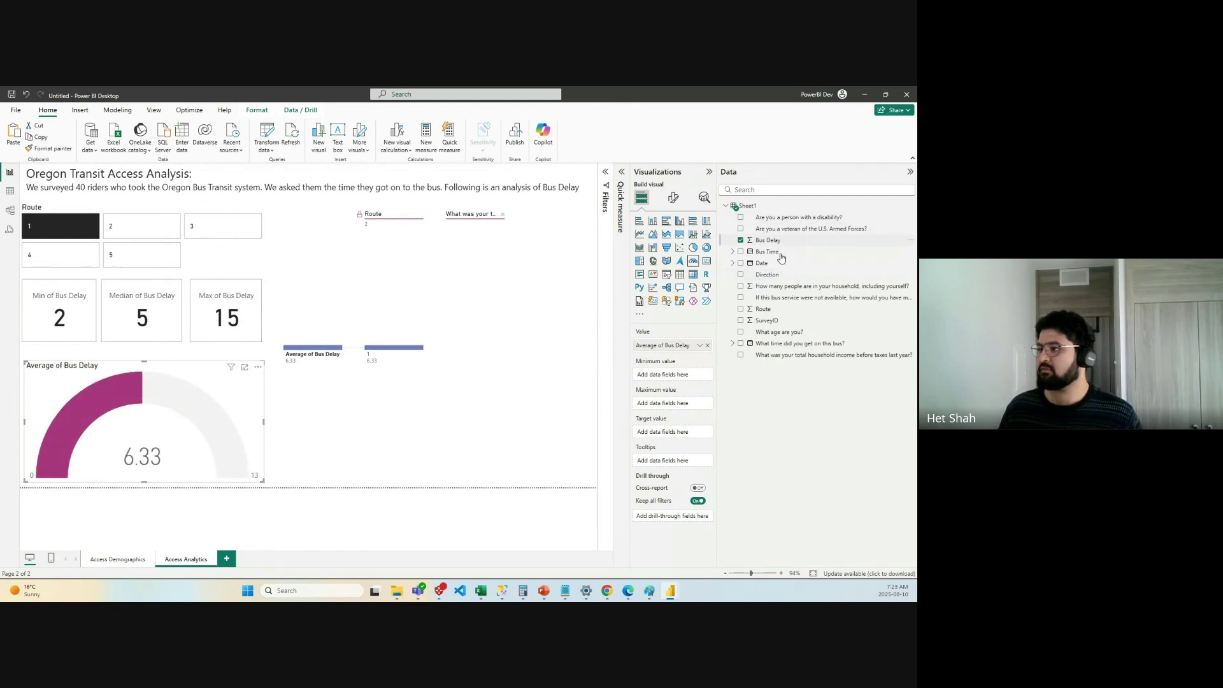
drag(782, 256, 672, 403)
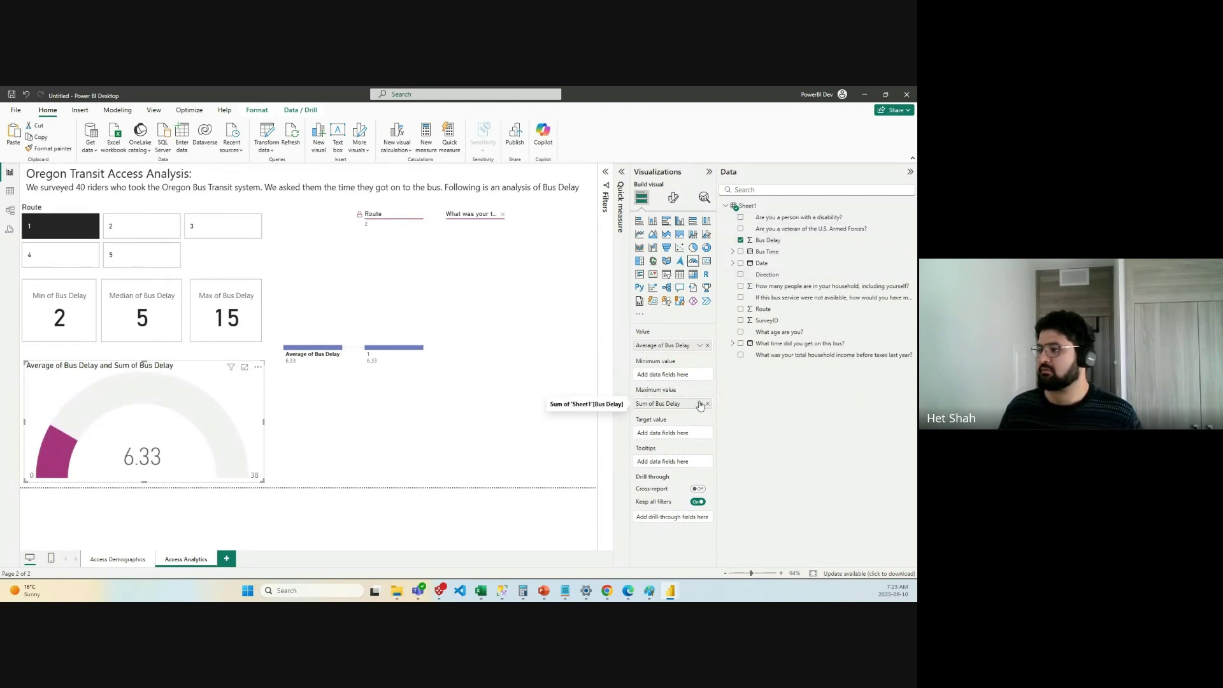
click(700, 404)
click(740, 478)
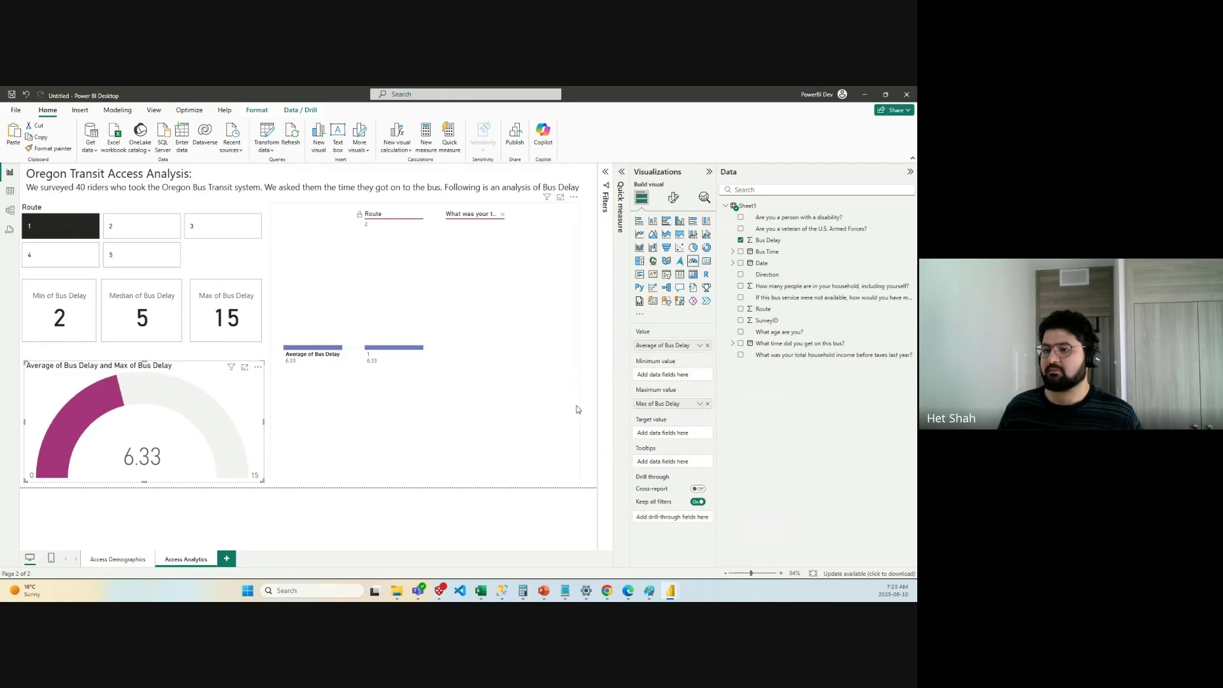
Collapse the Data and Visualizations panes to enlarge the report page and clear the Route 1 filter.
click(910, 172)
click(894, 171)
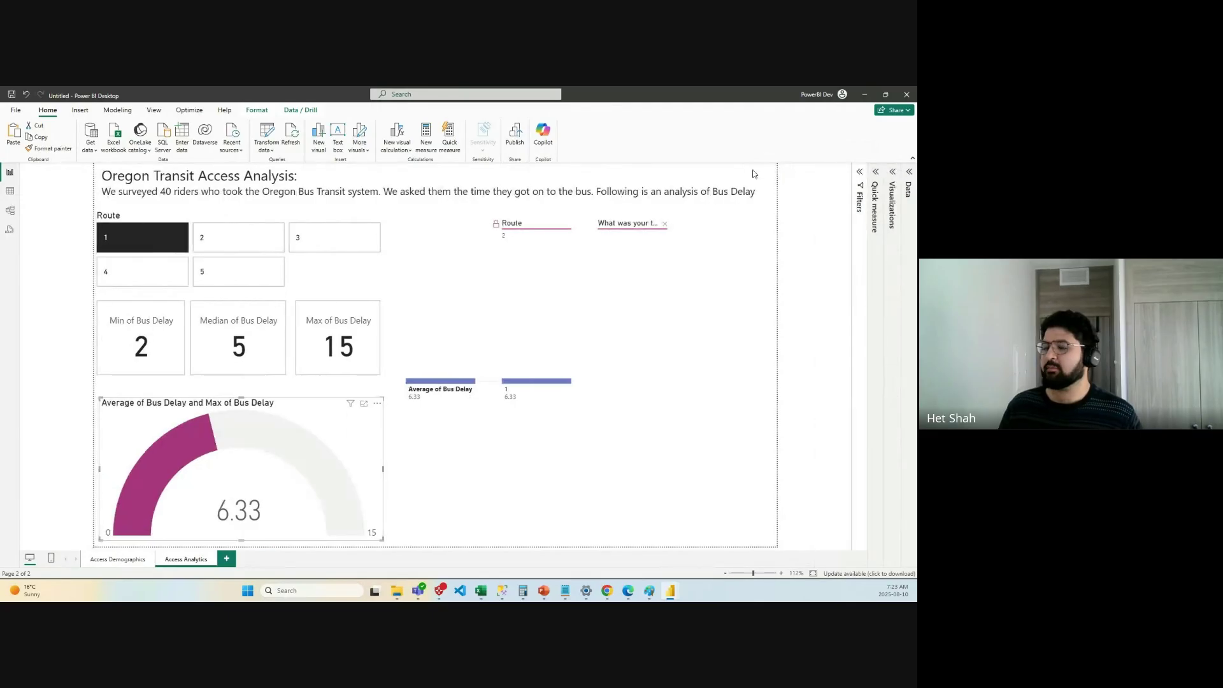
click(169, 236)
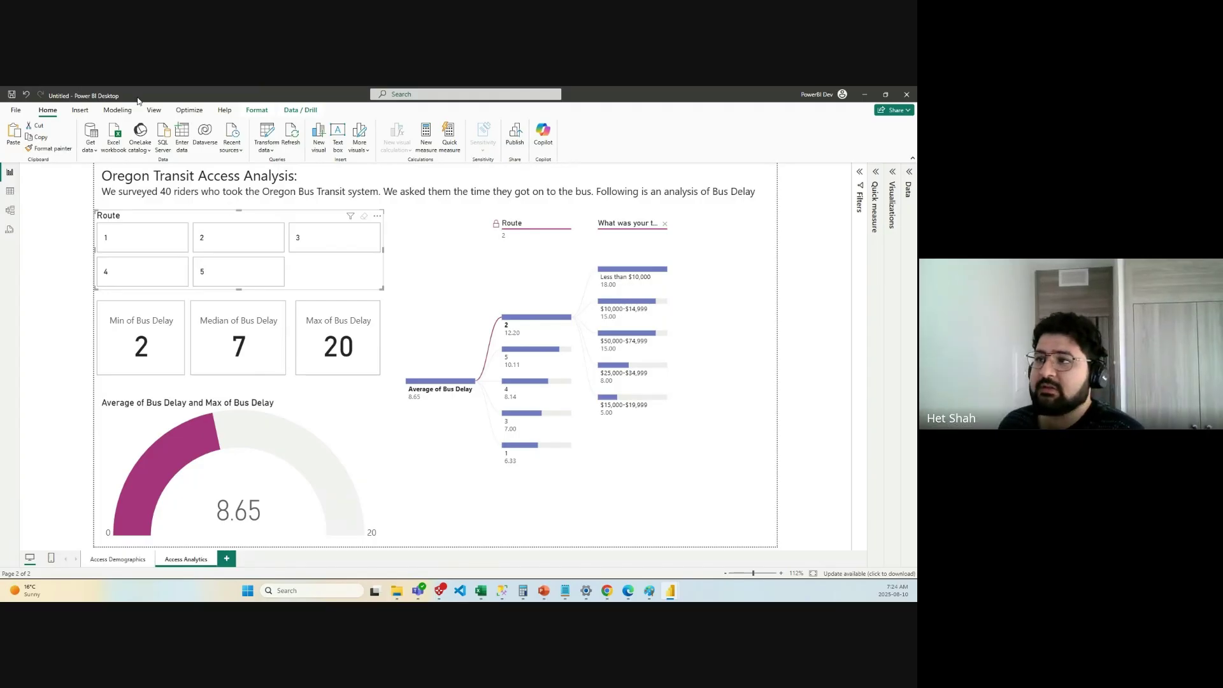
Review the applied steps and the Bus Delay column of the Sheet1 query in Power Query Editor, and return to the report.
click(271, 137)
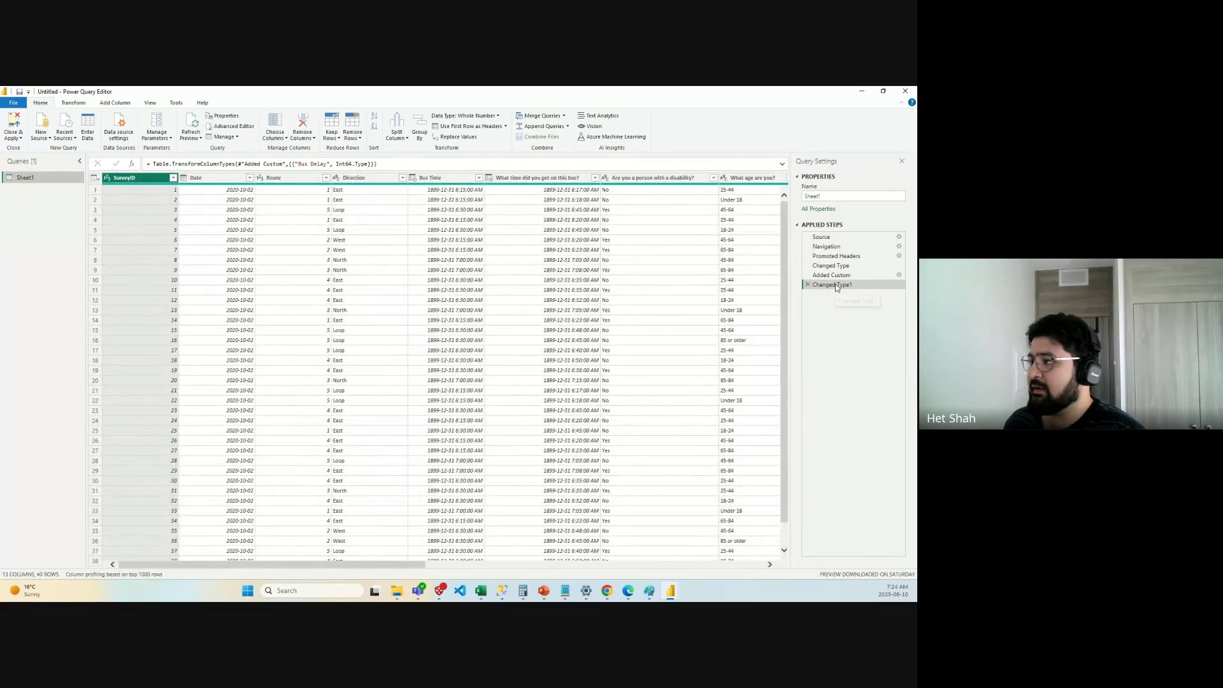
drag(386, 569, 732, 569)
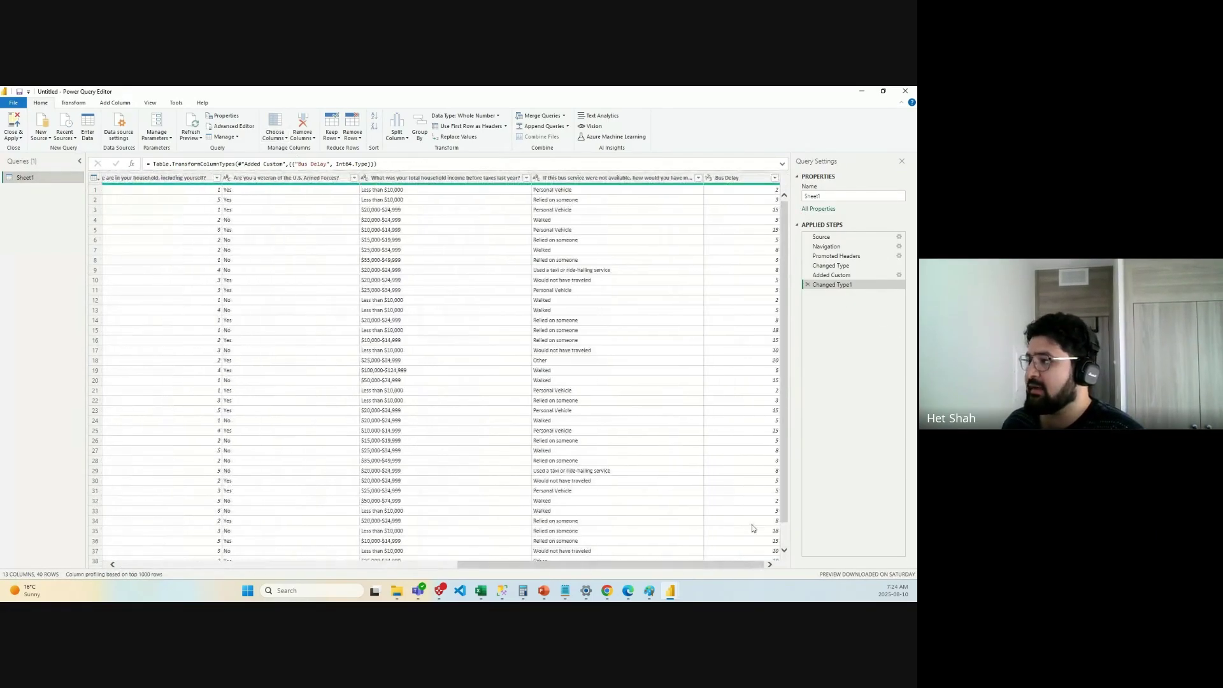
click(861, 91)
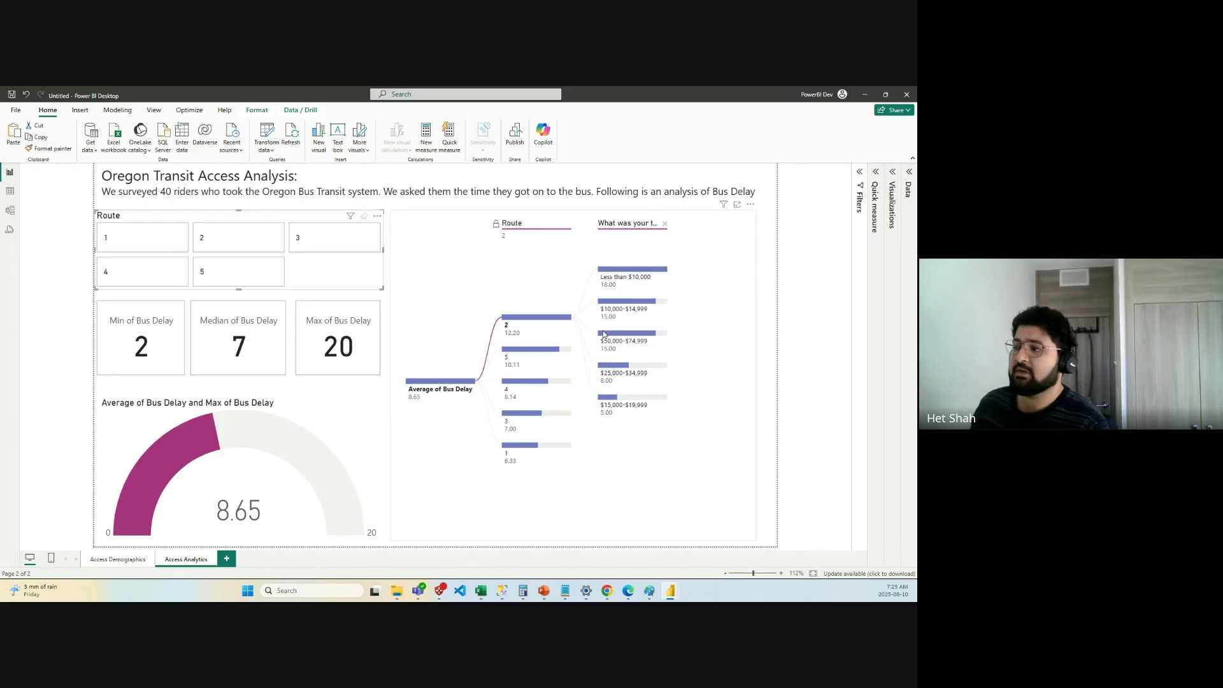
Cross-filter the page from the decomposition tree by income $10,000-$14,999 and by Route 2, and clear the selections.
click(632, 301)
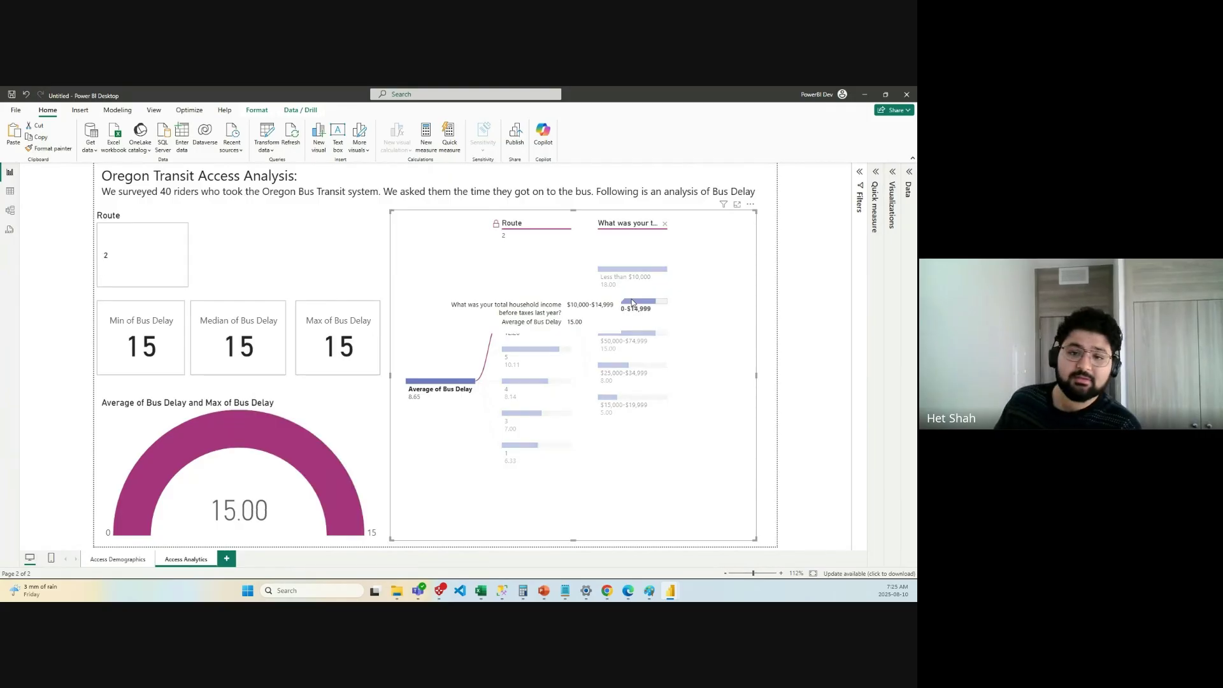
click(632, 300)
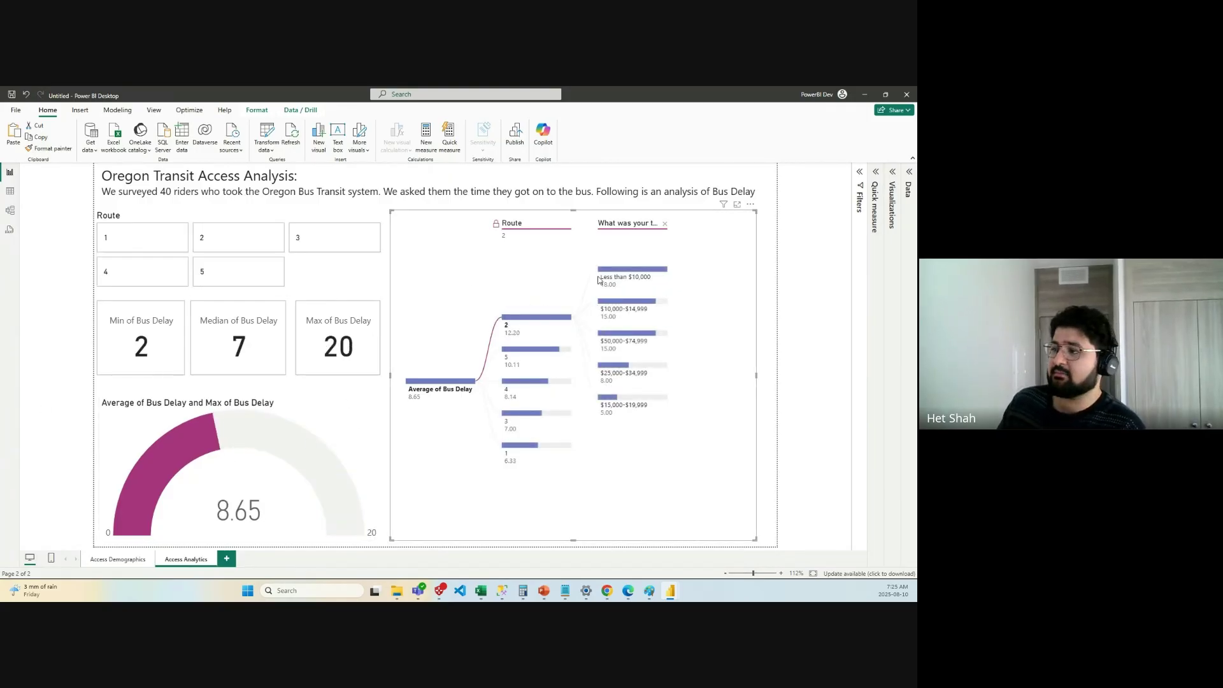
click(536, 316)
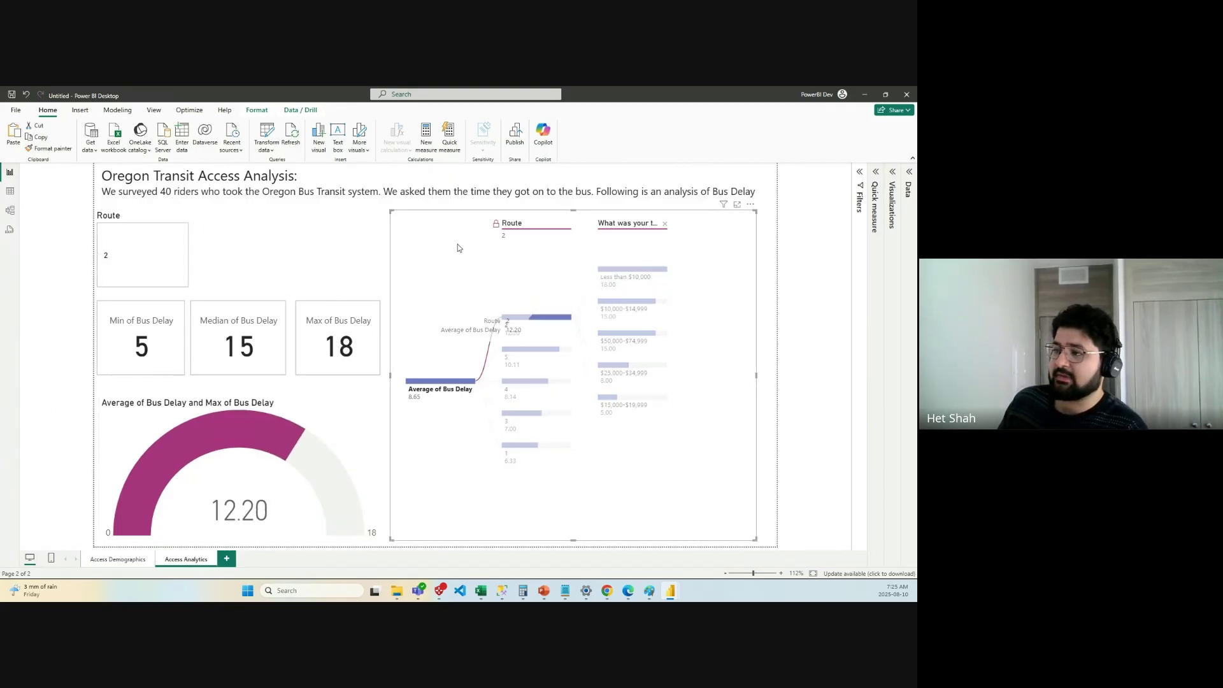
click(444, 380)
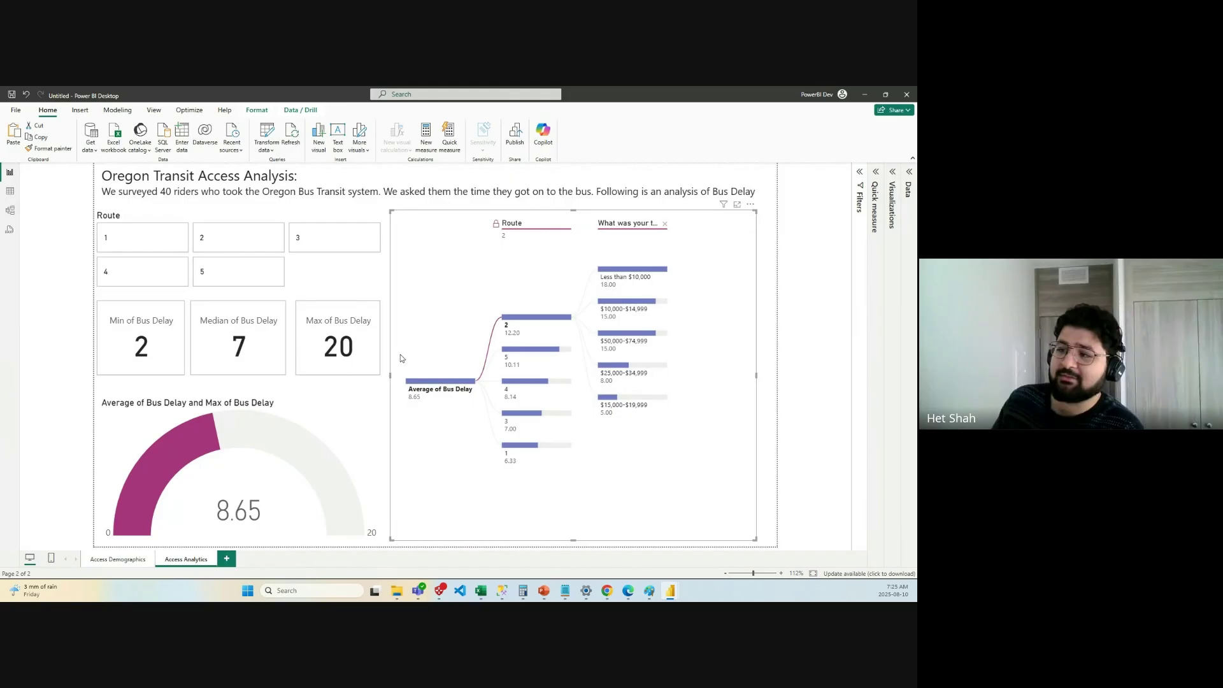
click(51, 274)
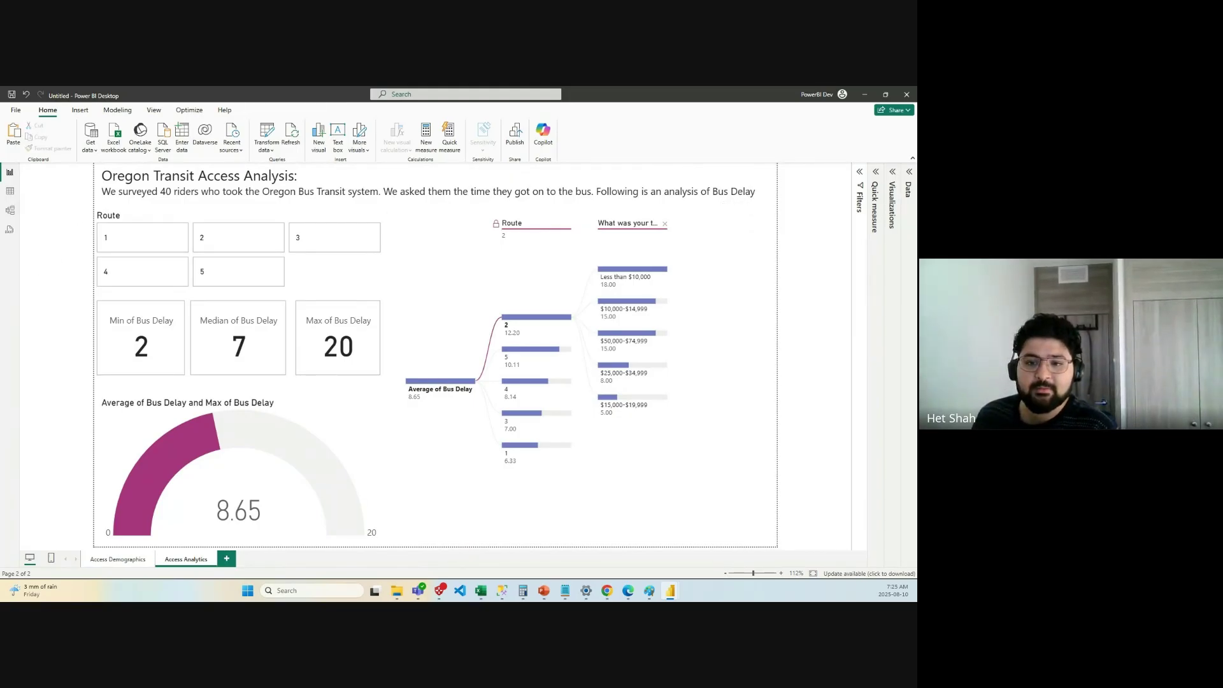
key(alt+Tab)
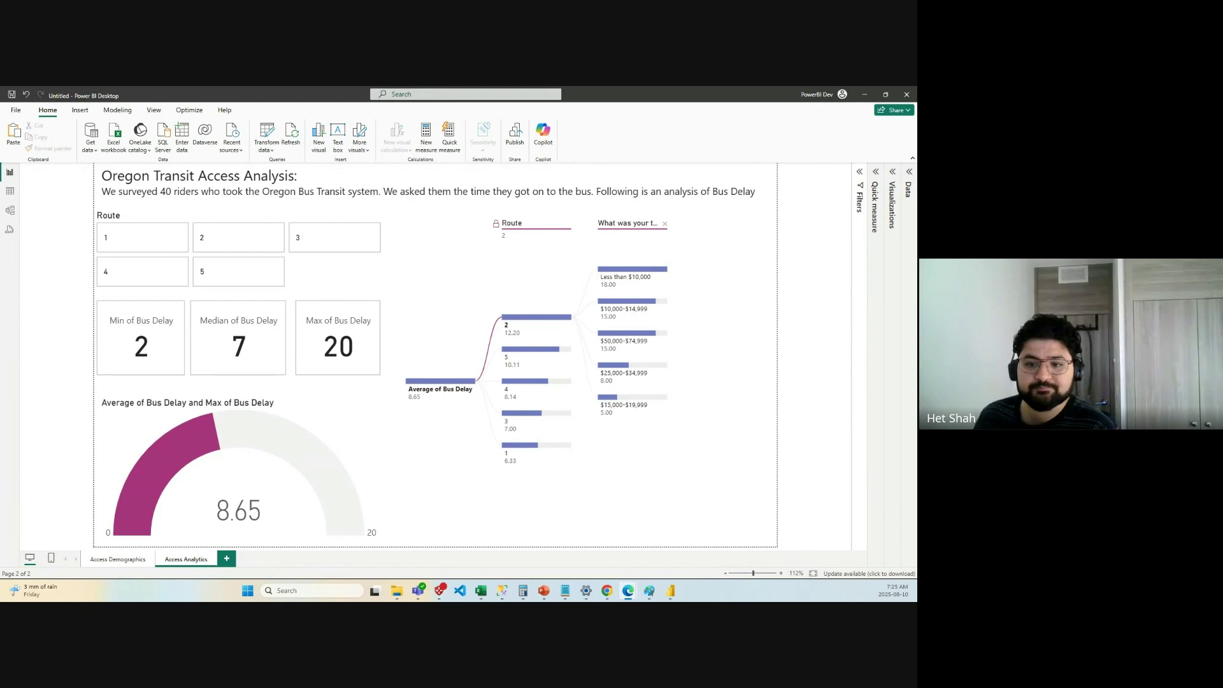